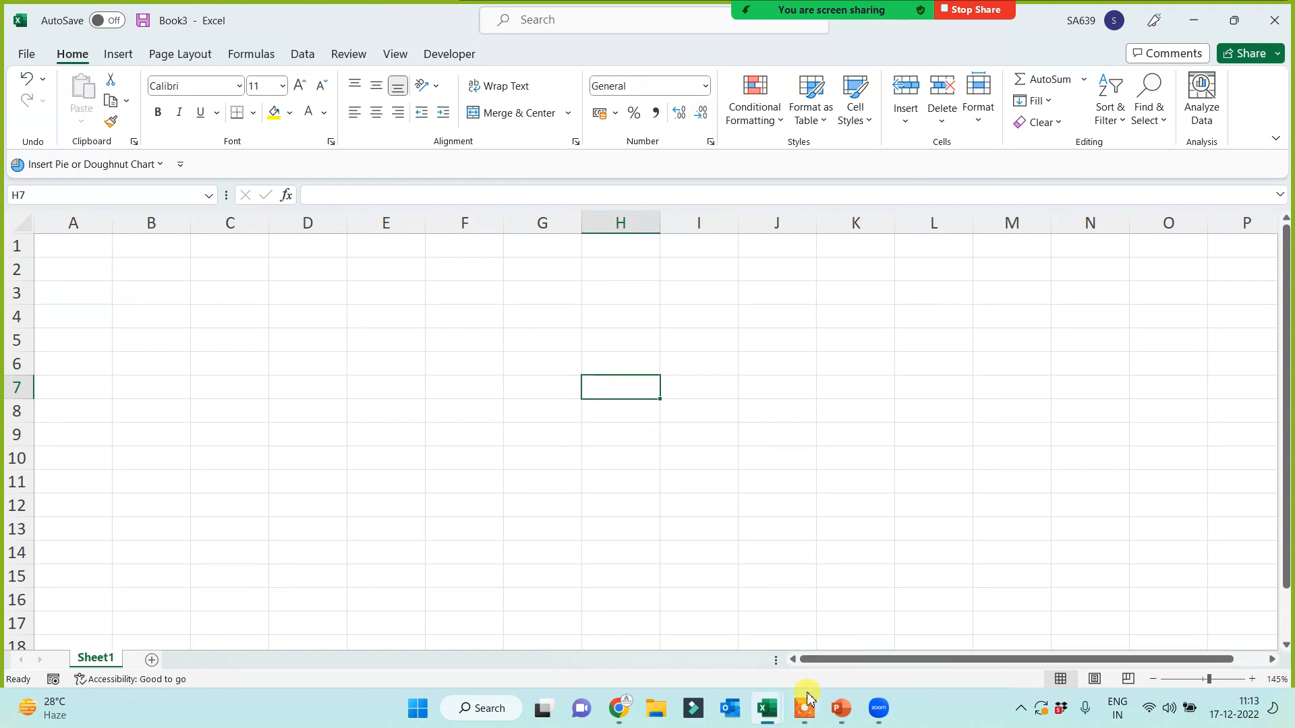
left_click(803, 717)
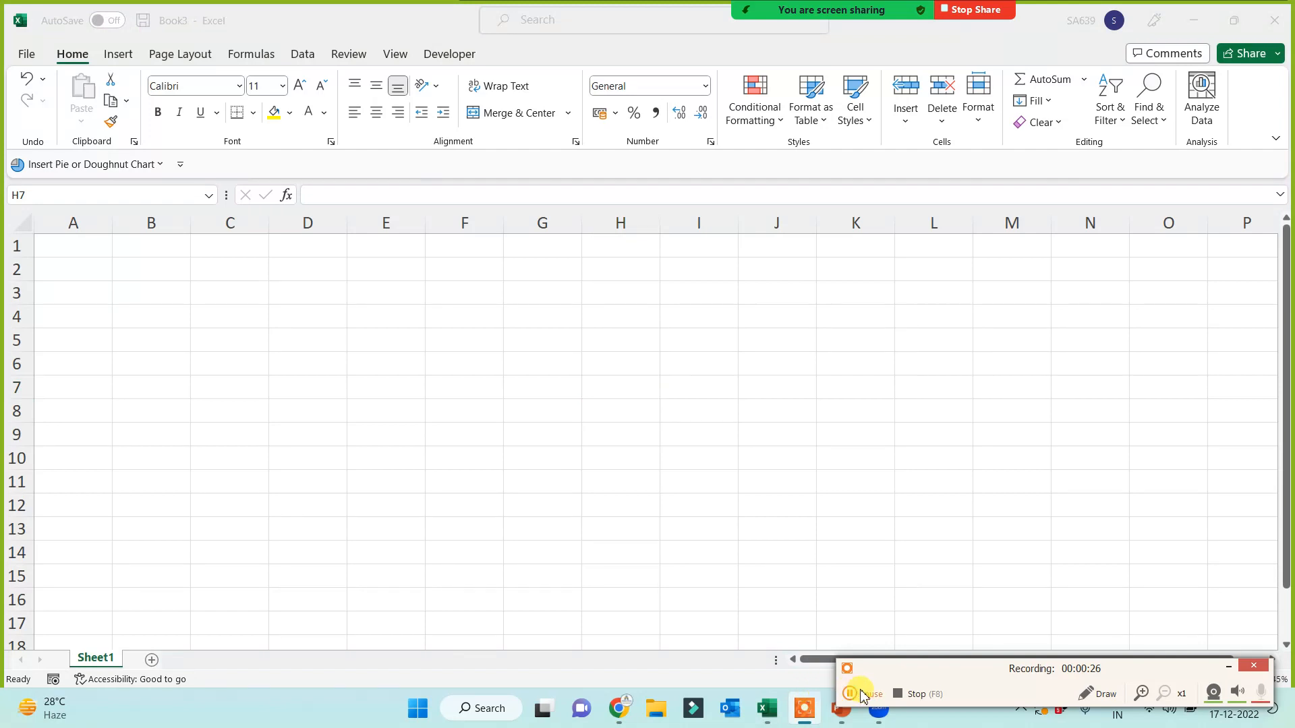
left_click(884, 693)
left_click(1228, 667)
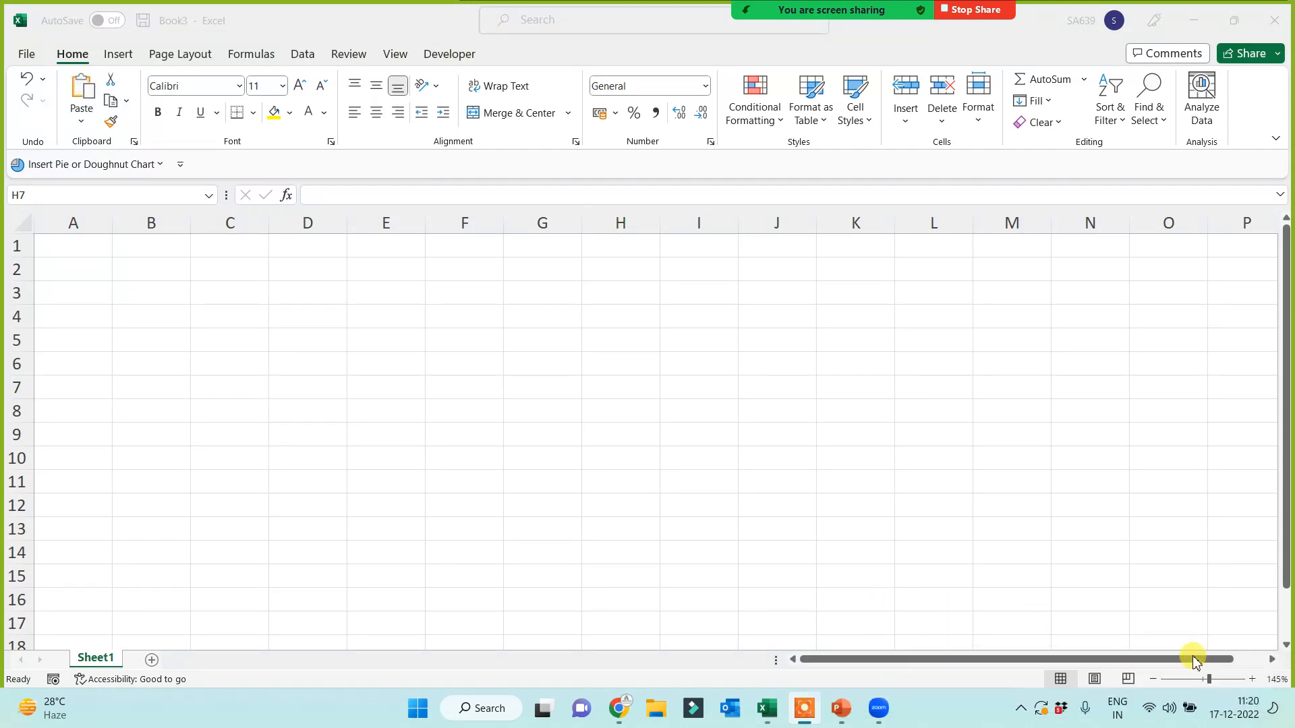
- Rename the worksheet Sheet1 as Basic Term
left_click(522, 436)
left_click(302, 395)
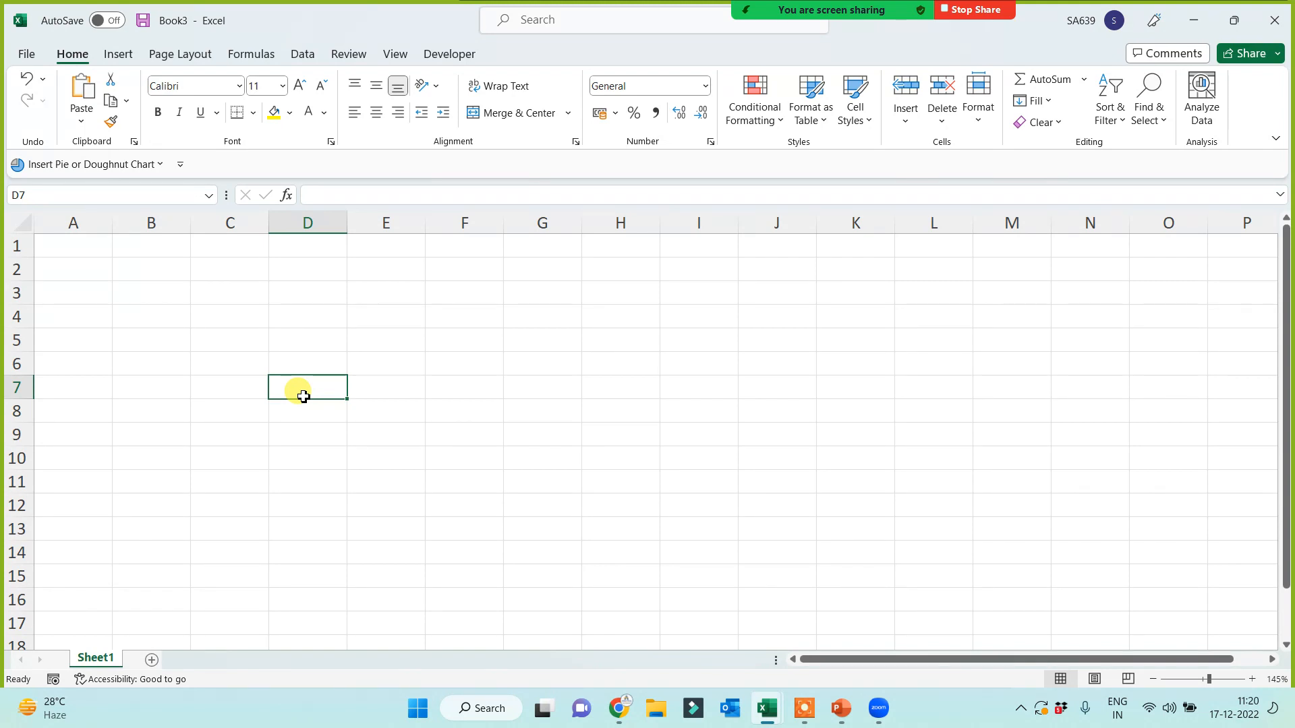
double_click(102, 656)
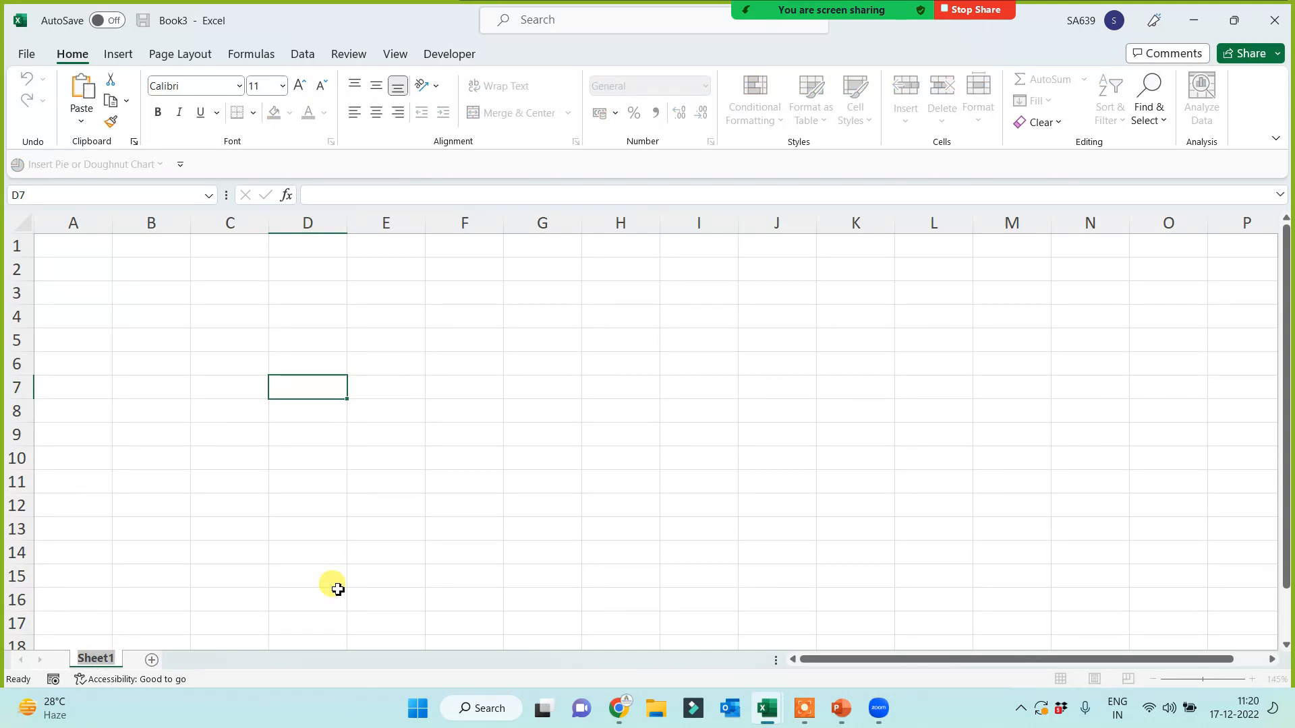
type("Basic Term")
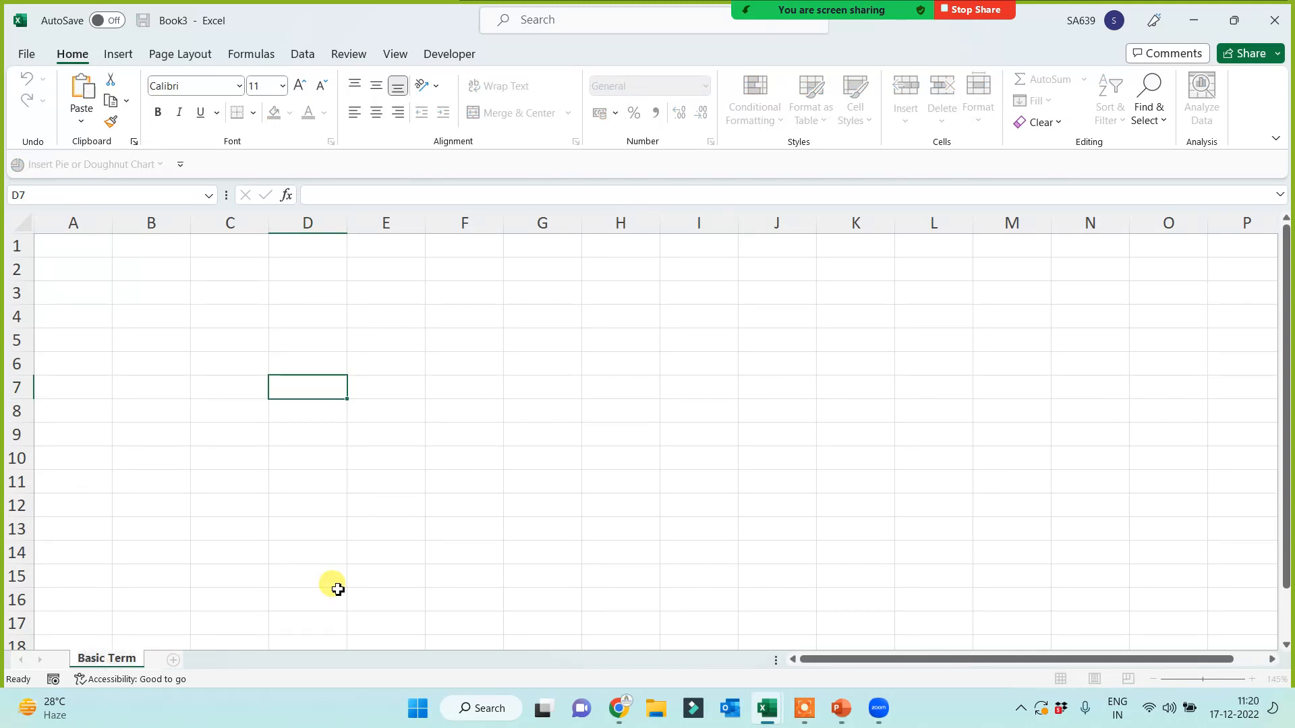
left_click(255, 484)
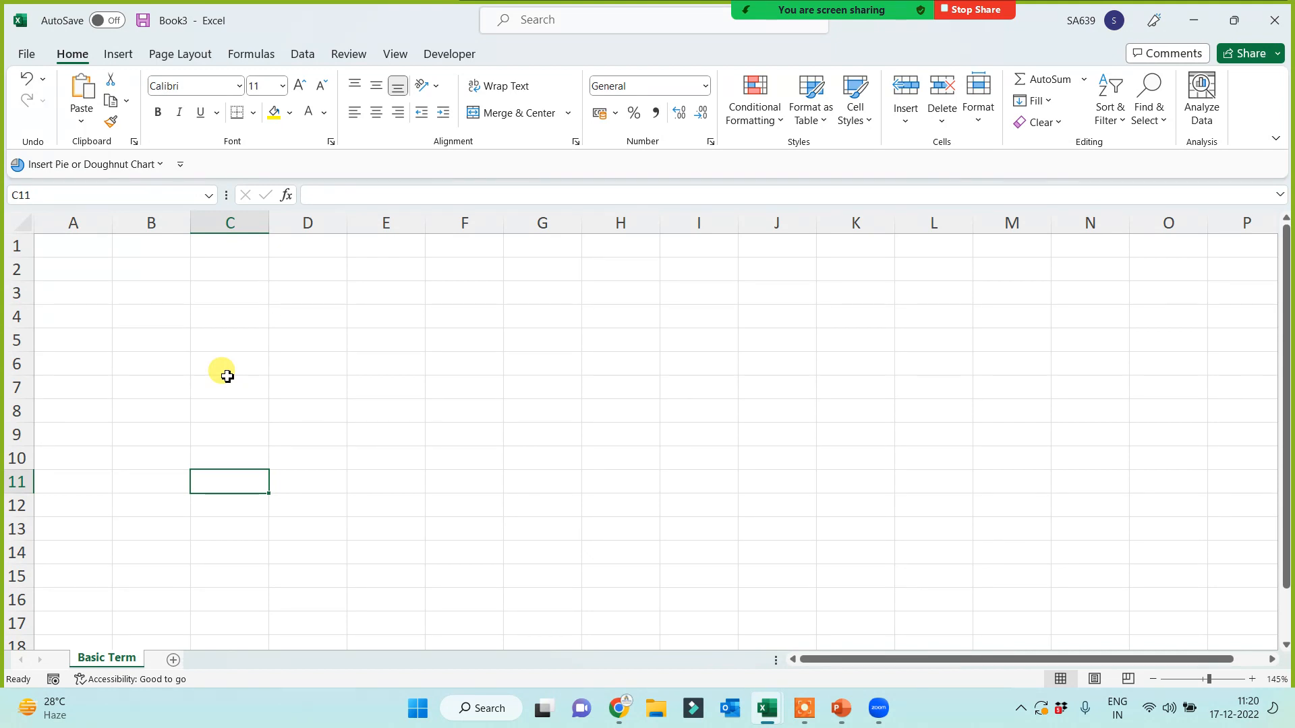
- List the terms Rows, Columns, Cell and Range in cells B3 to B6
left_click(177, 307)
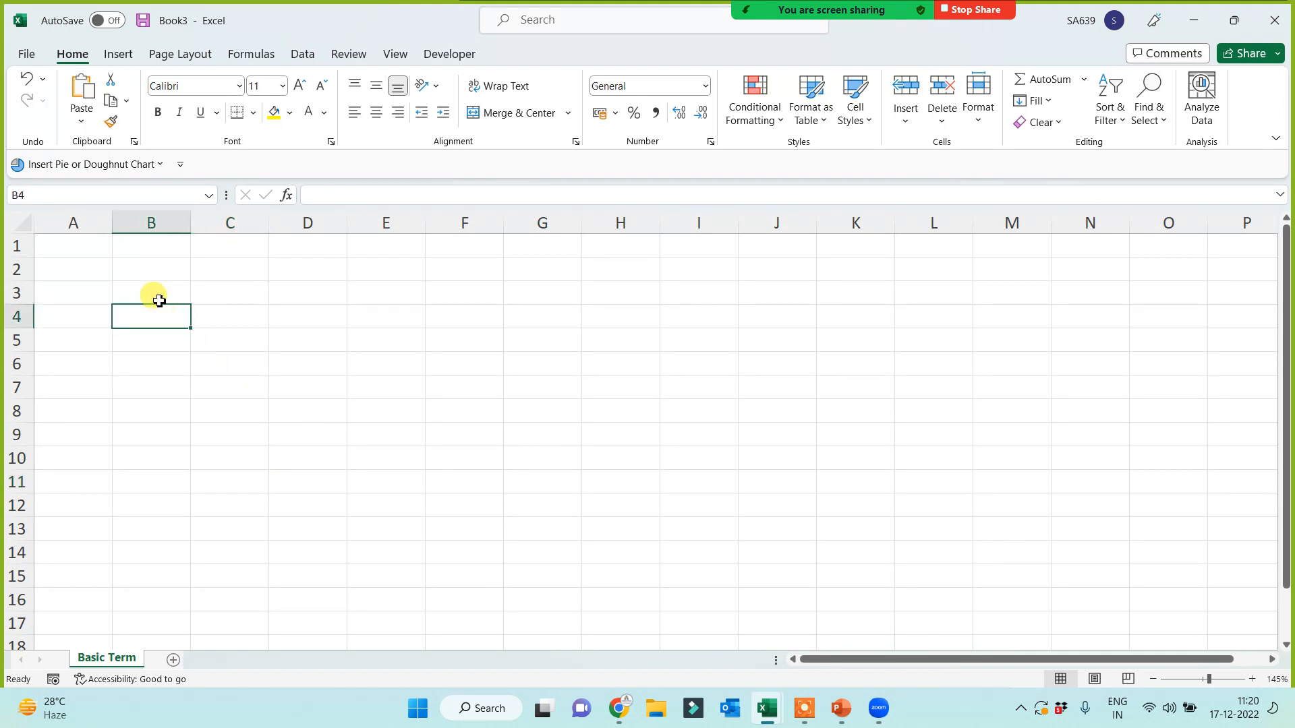
left_click(162, 298)
type("Rows")
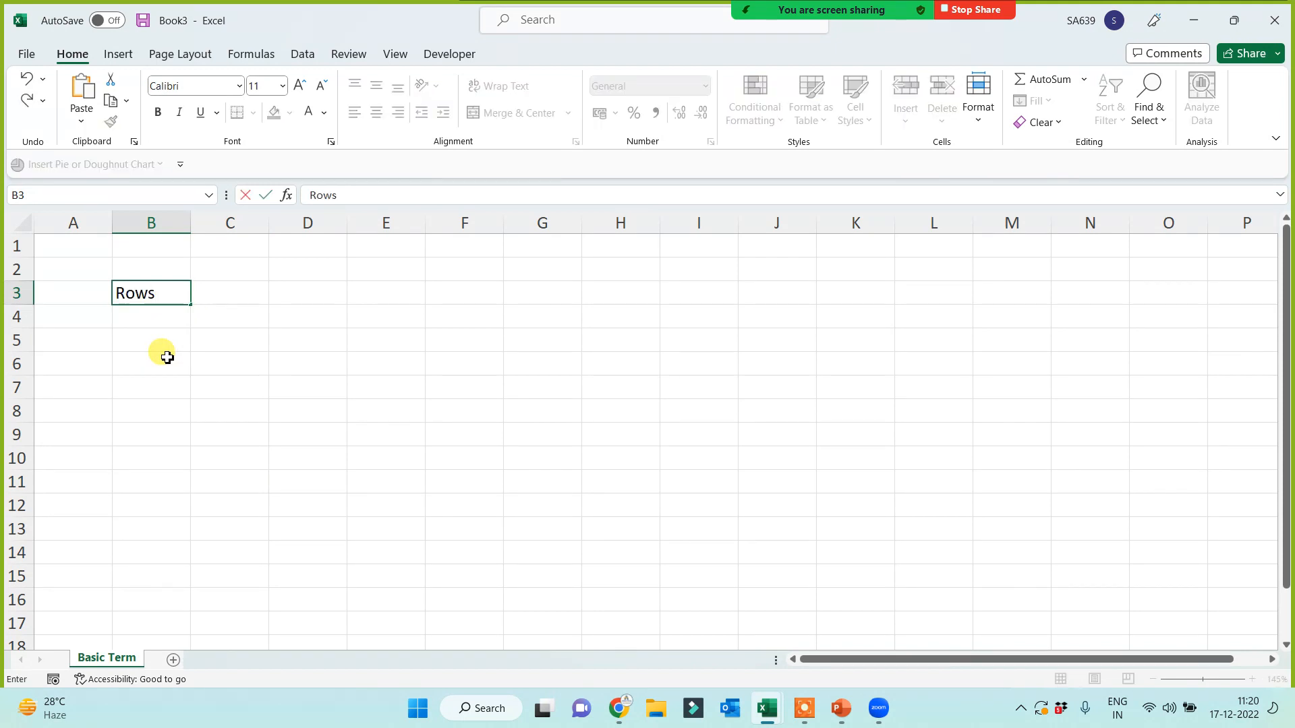
key("Return")
type("Col")
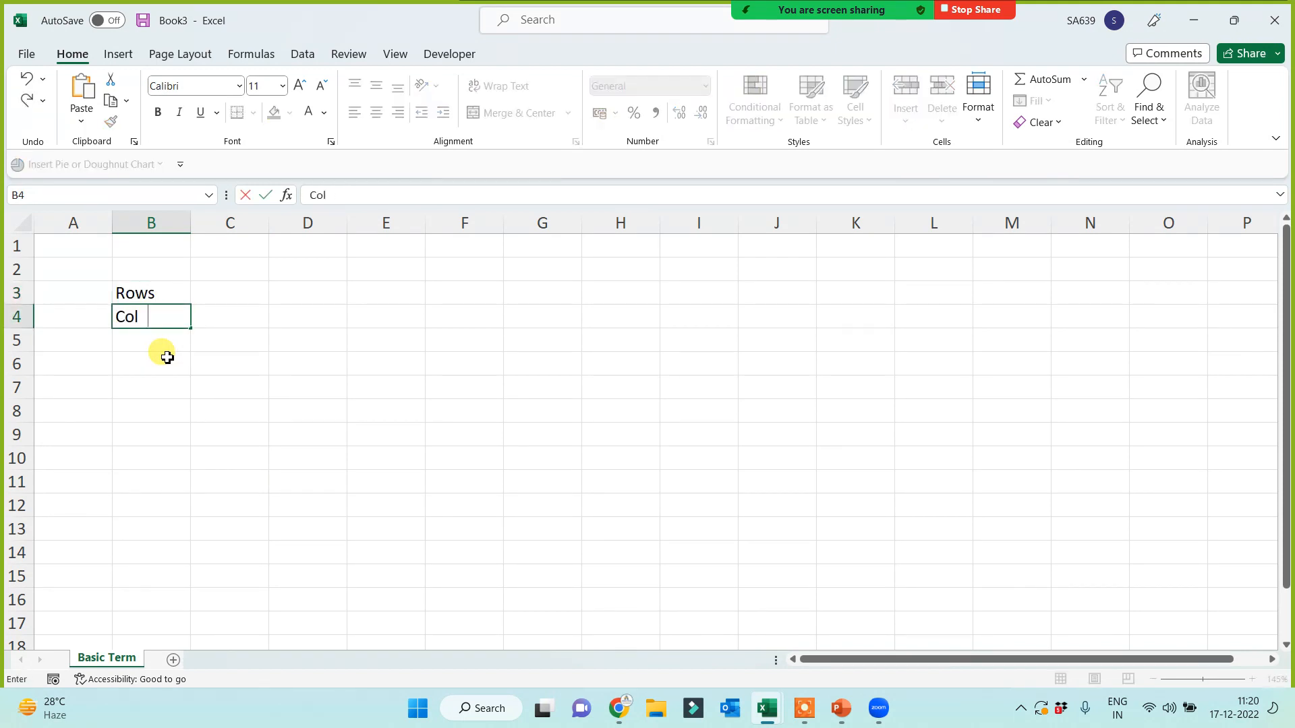
type("u mnmns")
key("Return")
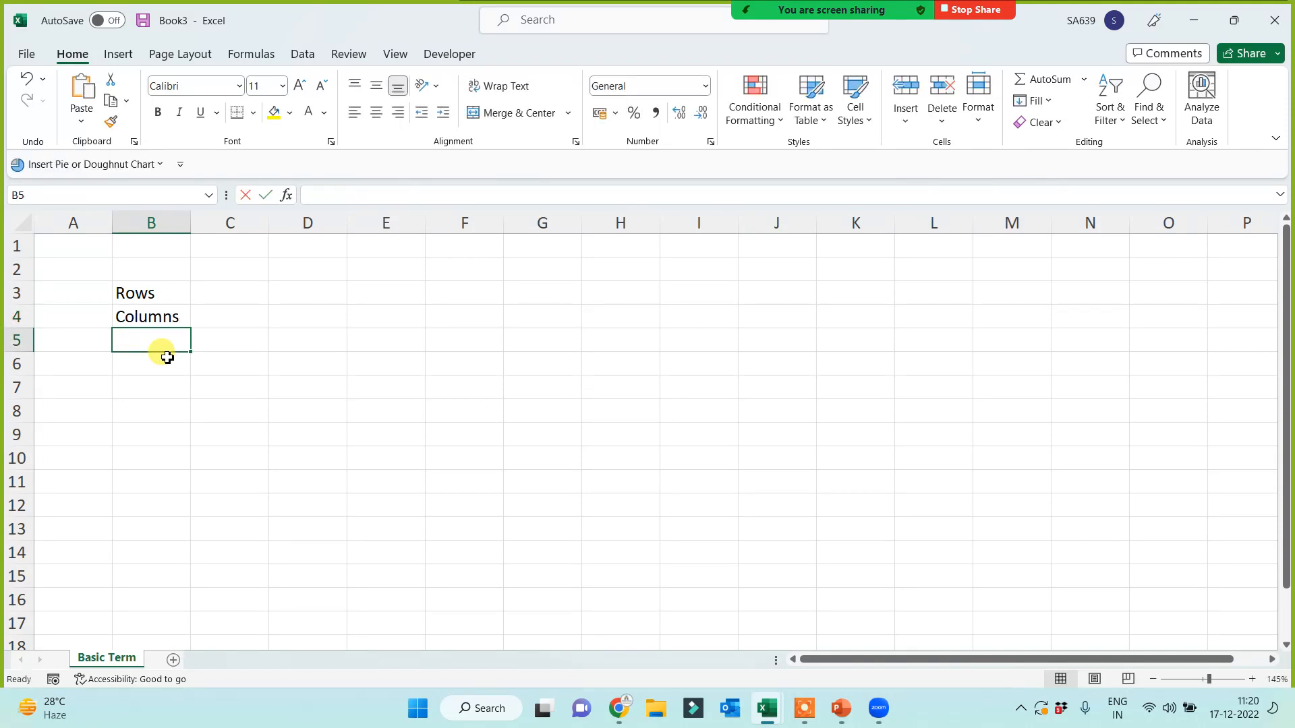
type("Cell")
key("Return")
type("Ra")
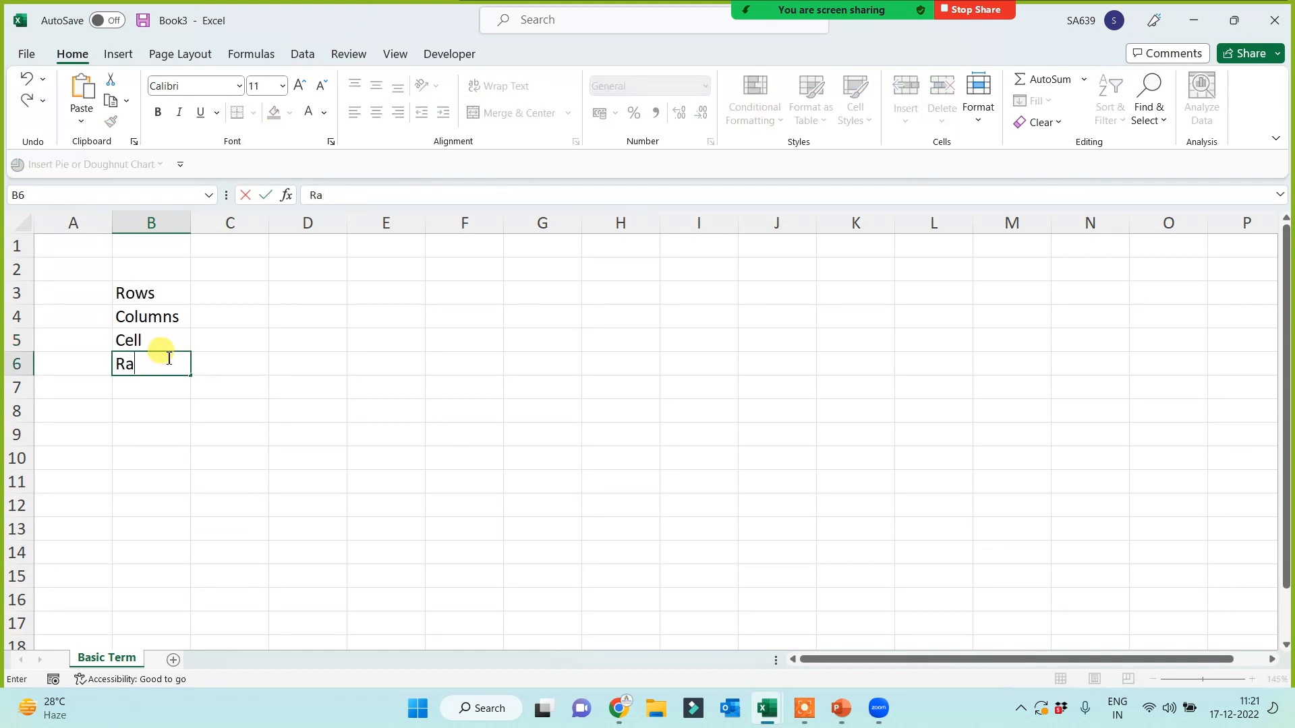
type("gnenge")
key("Return")
- Enter Cell Address in B8, Sheet in B10 and Data in B12, and widen column B to fit its text
key("Return")
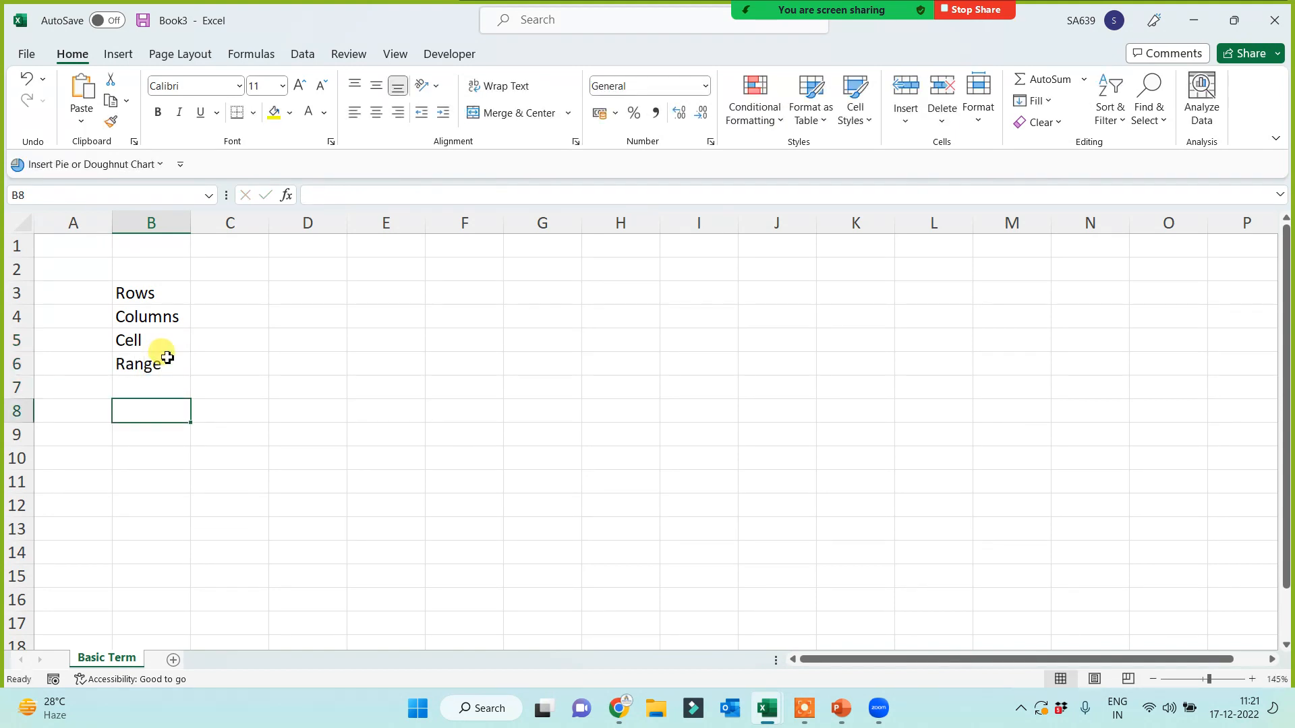
type("Cell Addres")
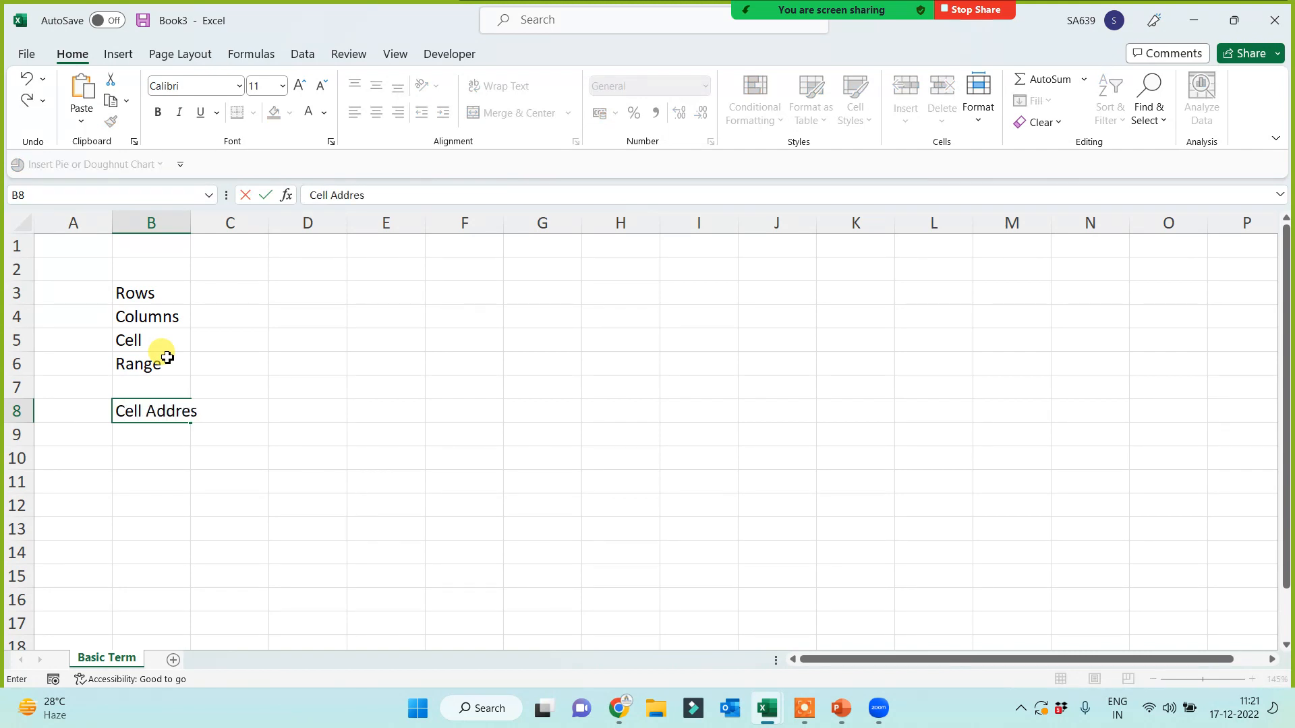
key("Return")
key("Return")
type("Sheet")
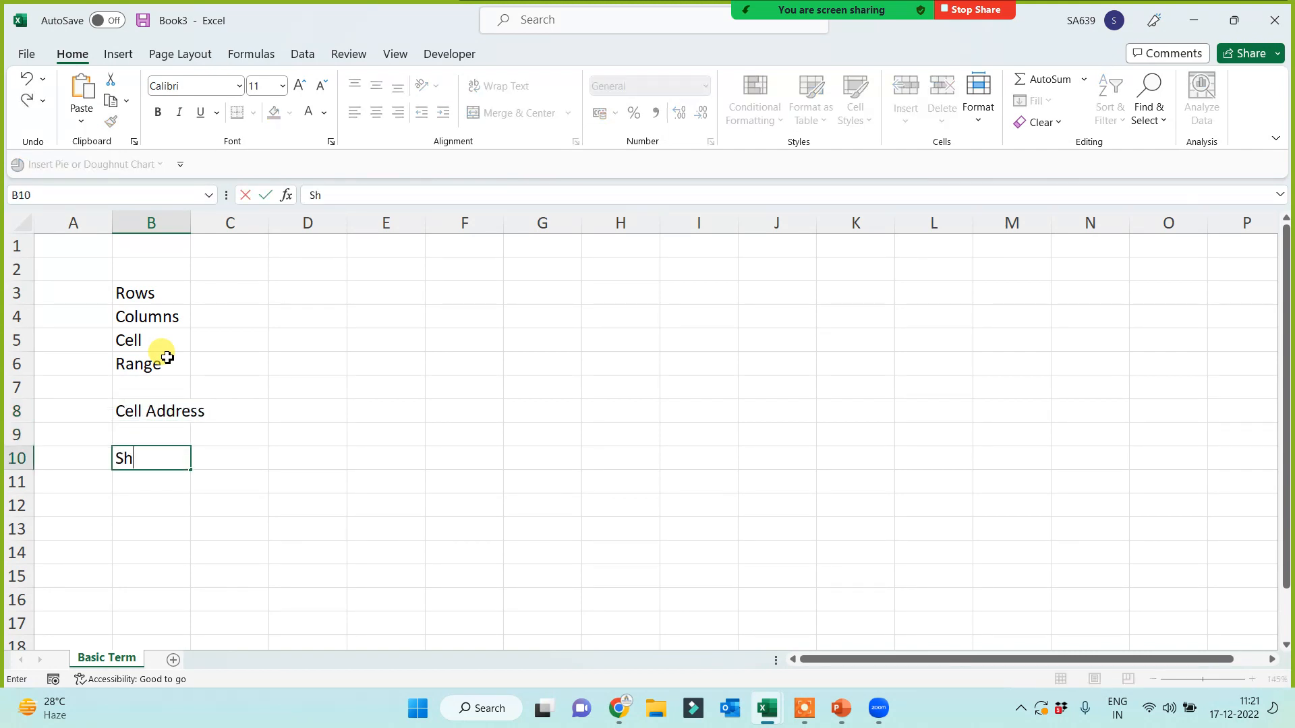
key("Return")
key("Return")
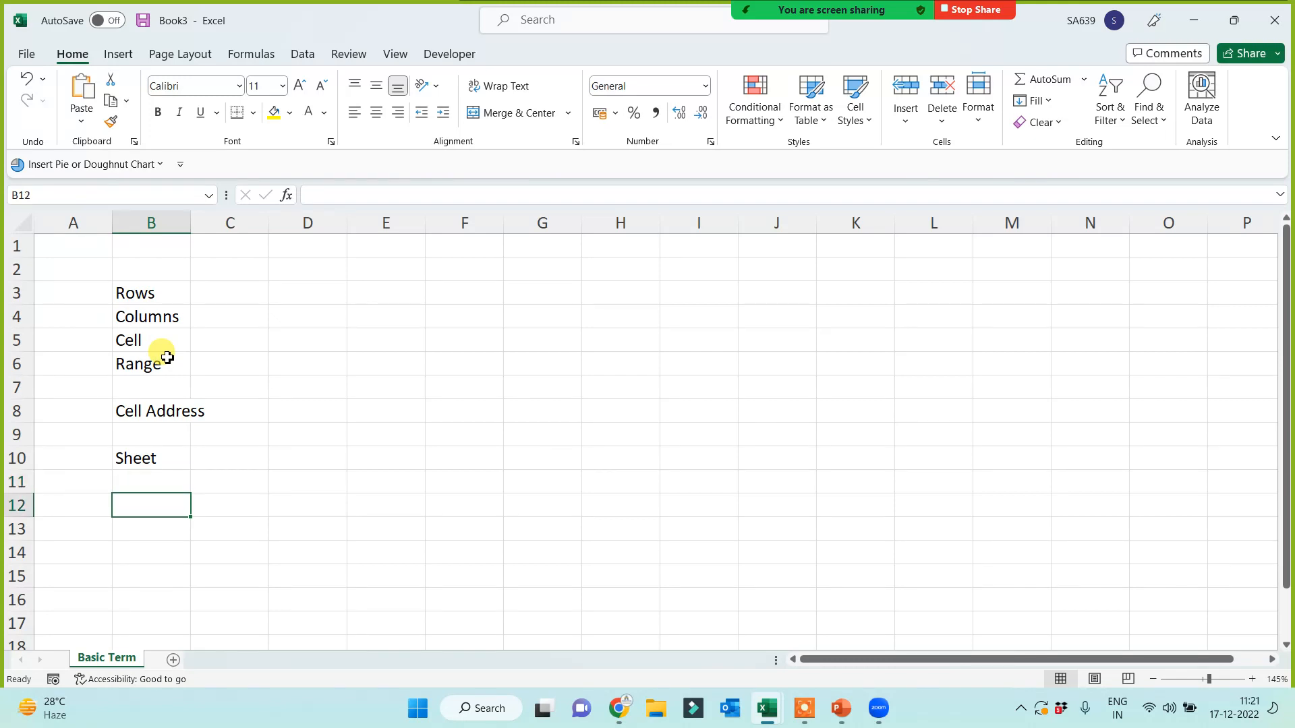
type("Data")
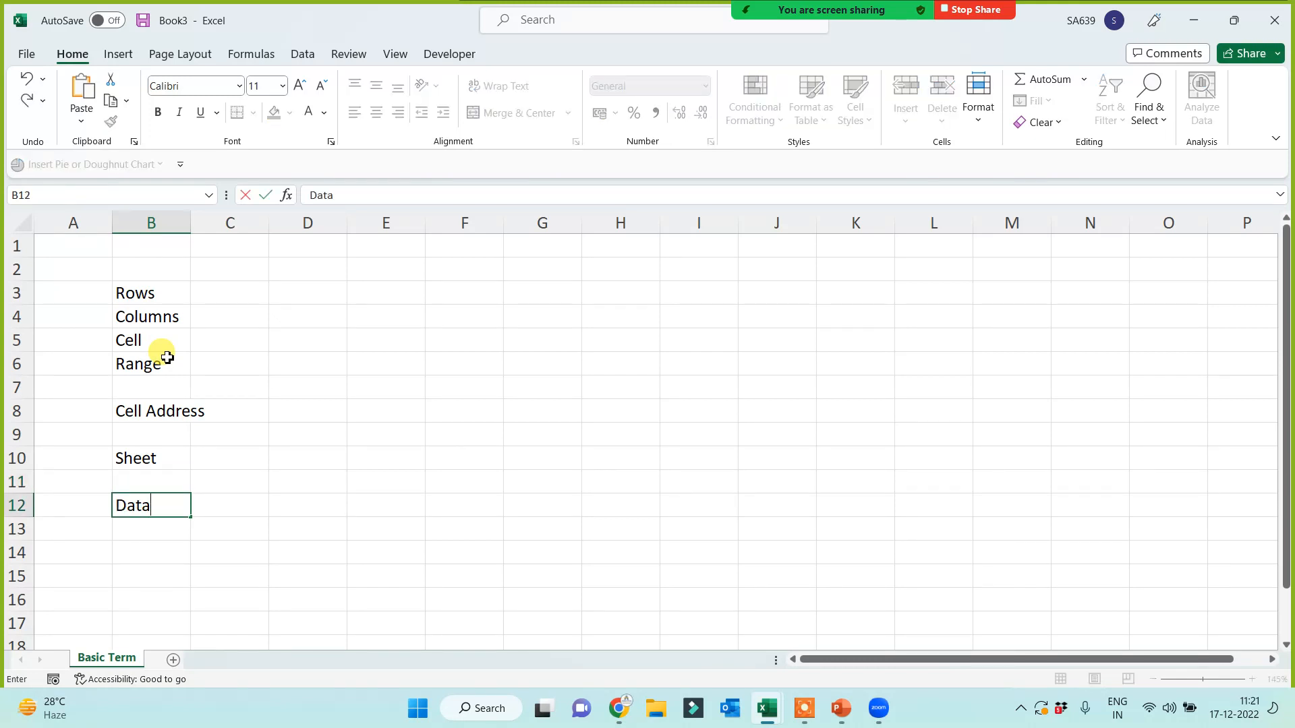
key("Return")
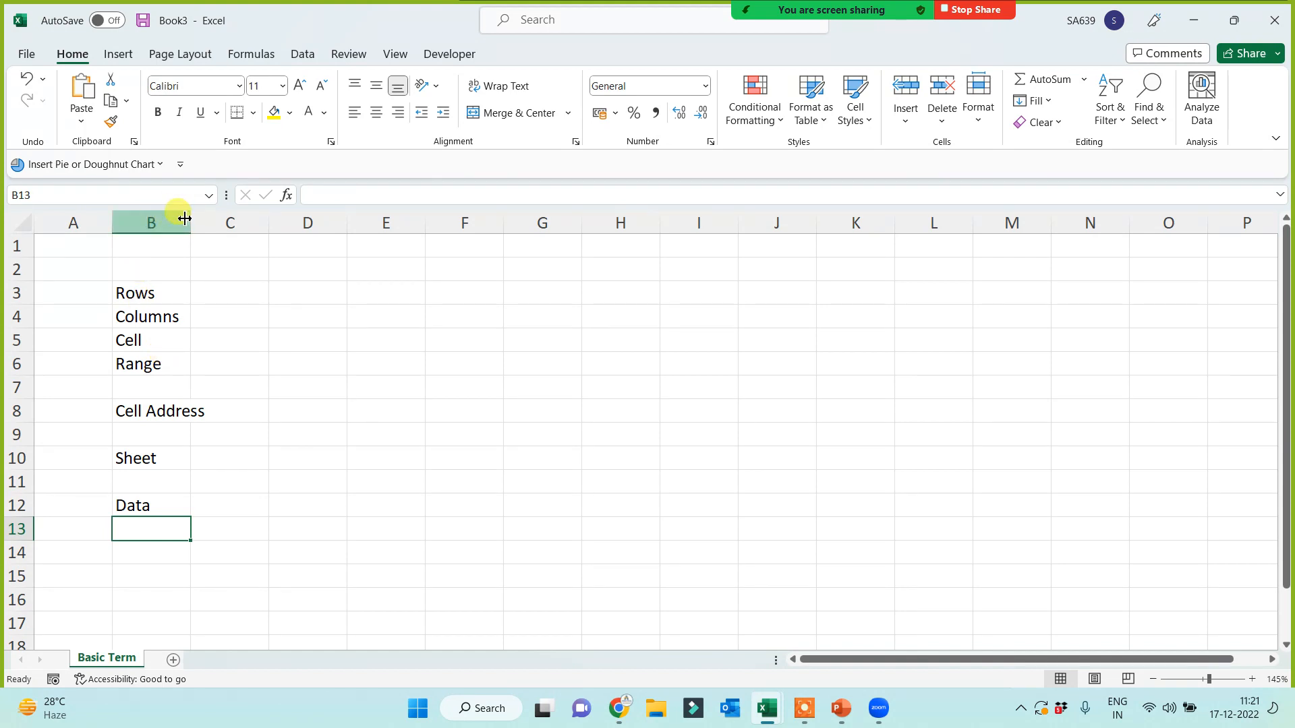
left_click_drag(190, 222, 217, 223)
- Enter 1234567 in C3 beside Rows and abcd.... in C4 beside Columns
left_click(197, 293)
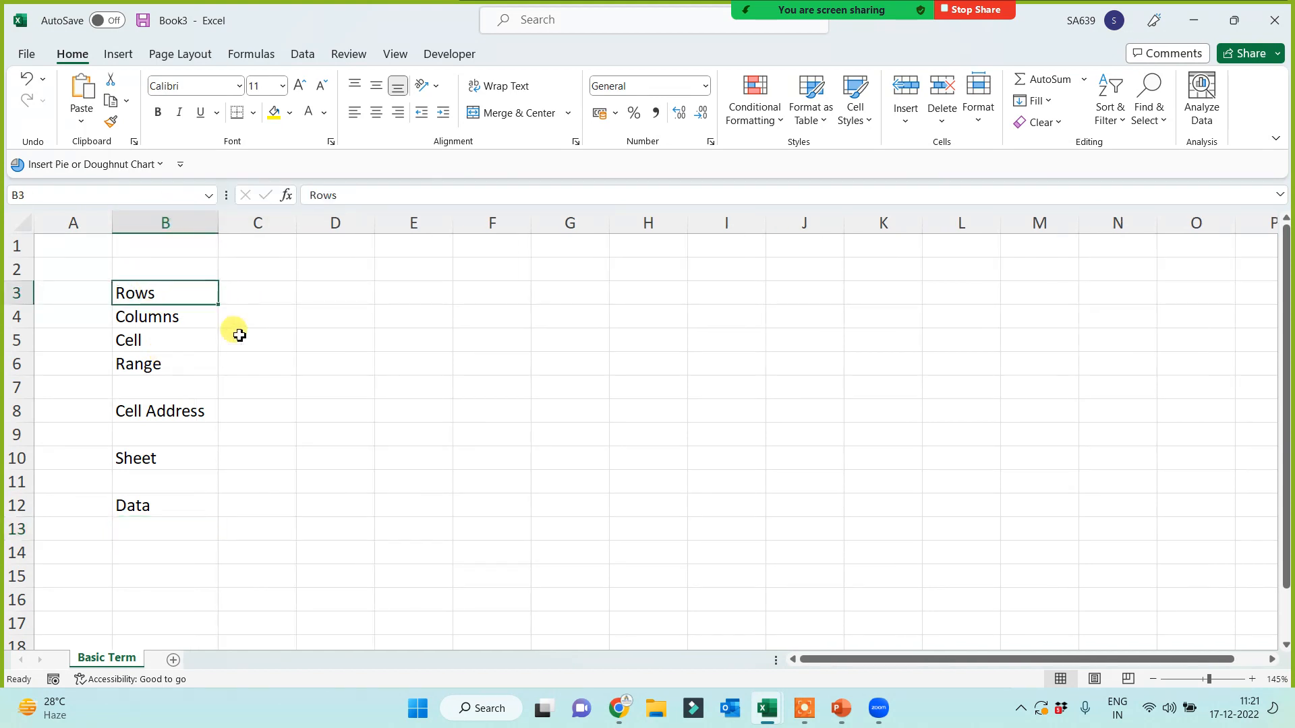
key("Right")
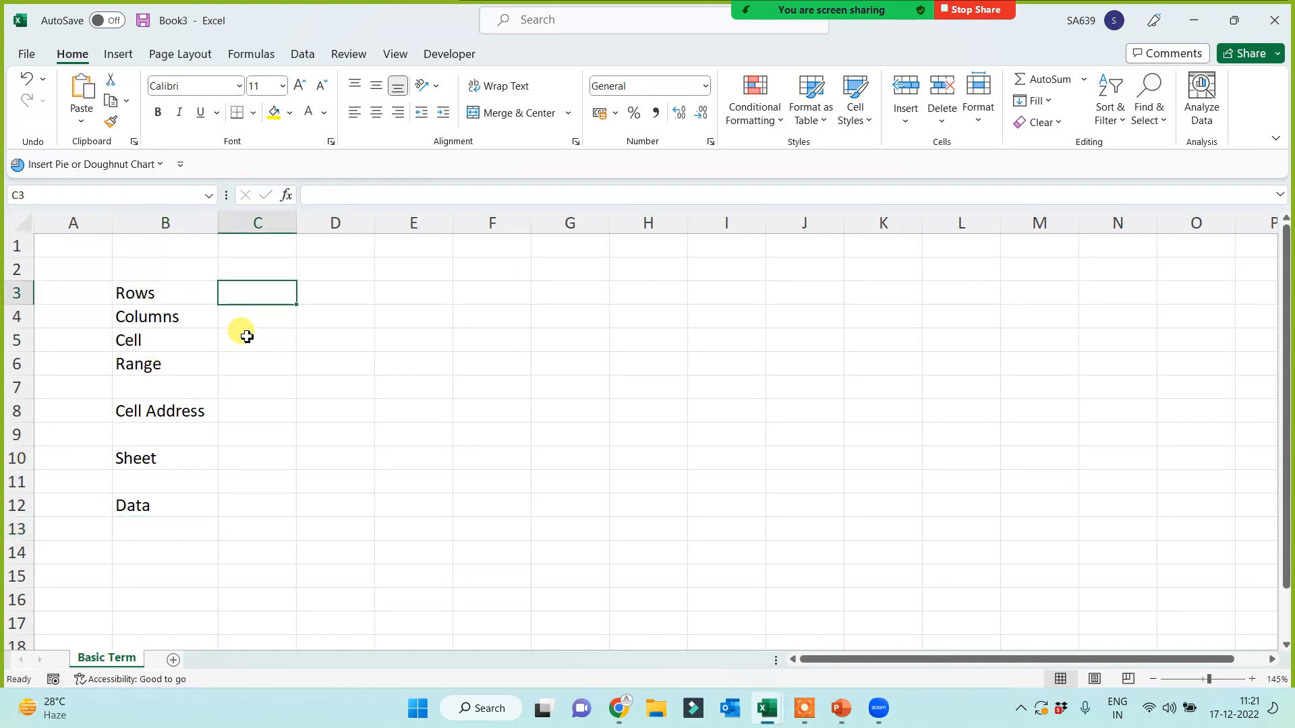
type("1234567")
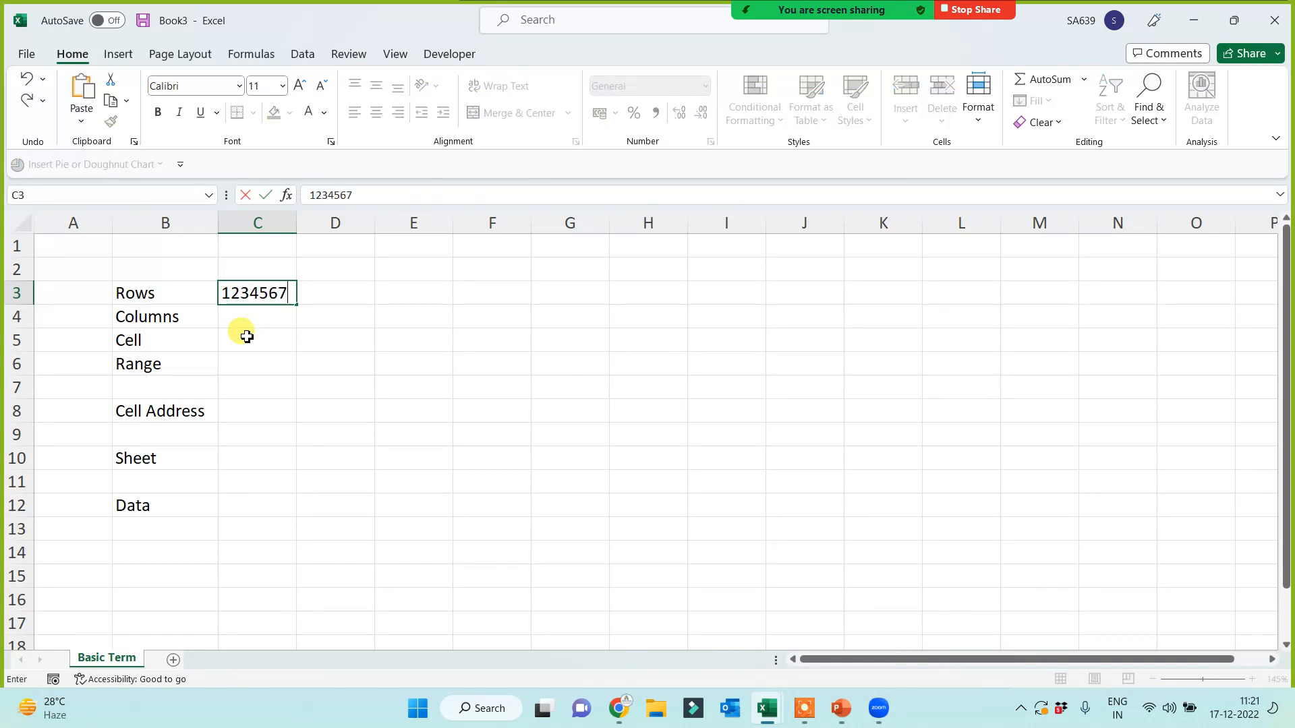
key("Return")
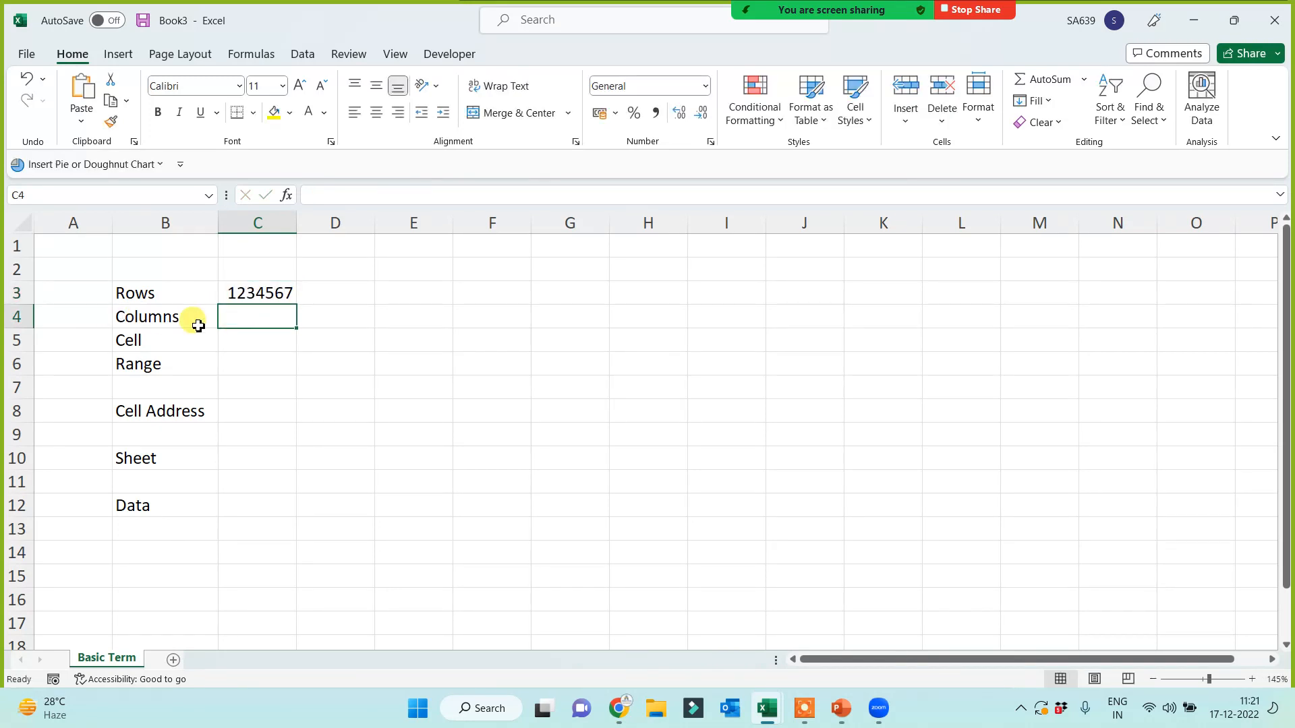
type("abcd....")
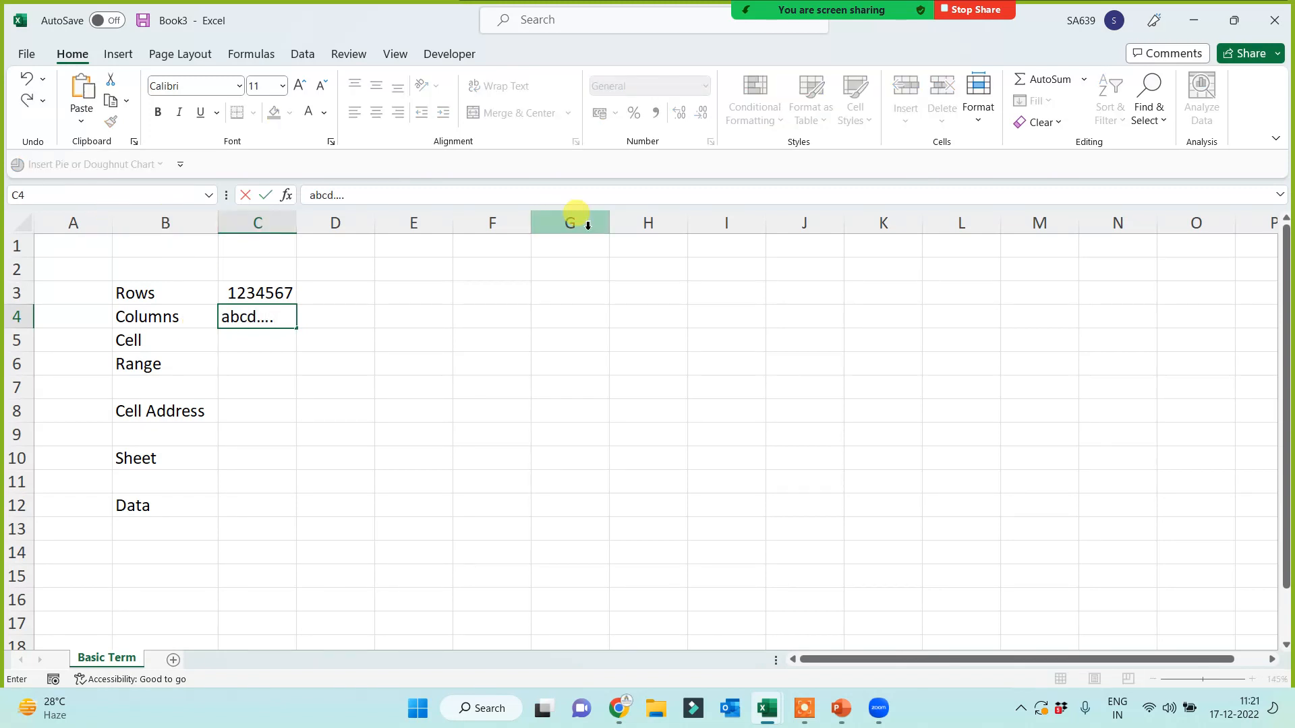
left_click(495, 379)
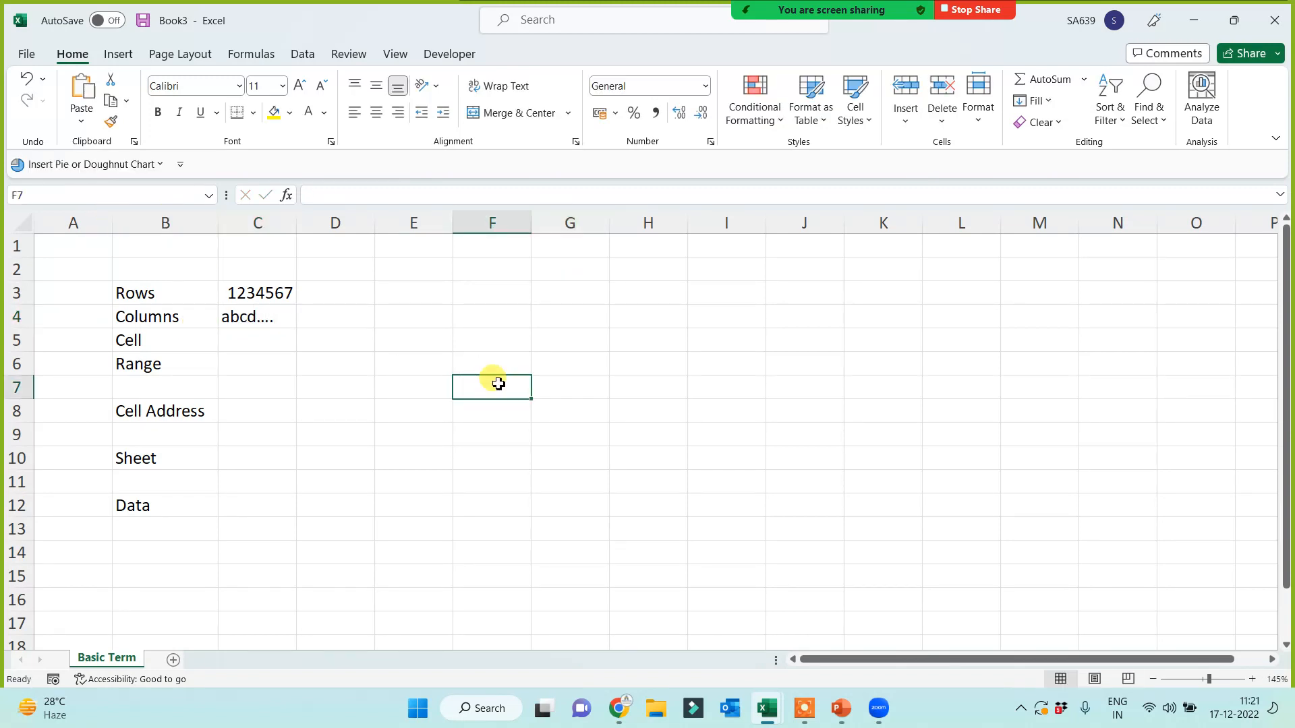
- Fill cell C5, beside the term Cell, with yellow
left_click(230, 348)
left_click(273, 113)
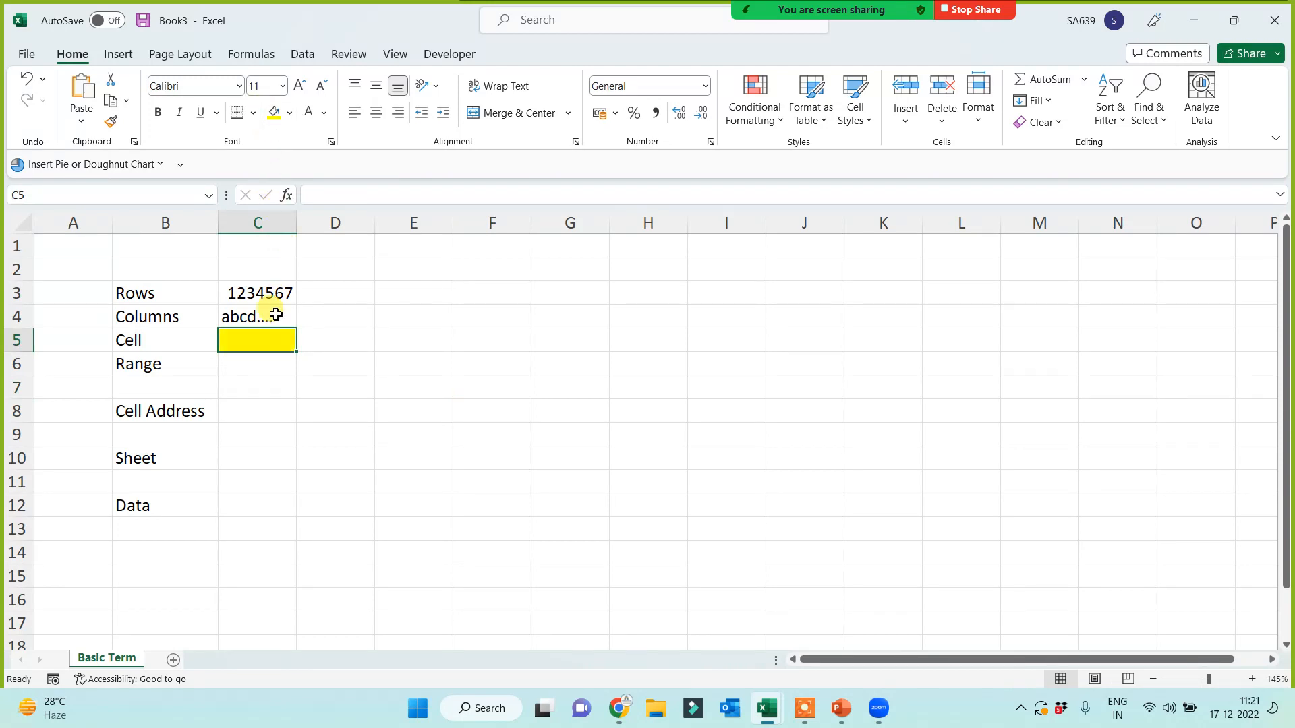
left_click(499, 361)
left_click(591, 444)
left_click(963, 435)
left_click(961, 341)
left_click(492, 381)
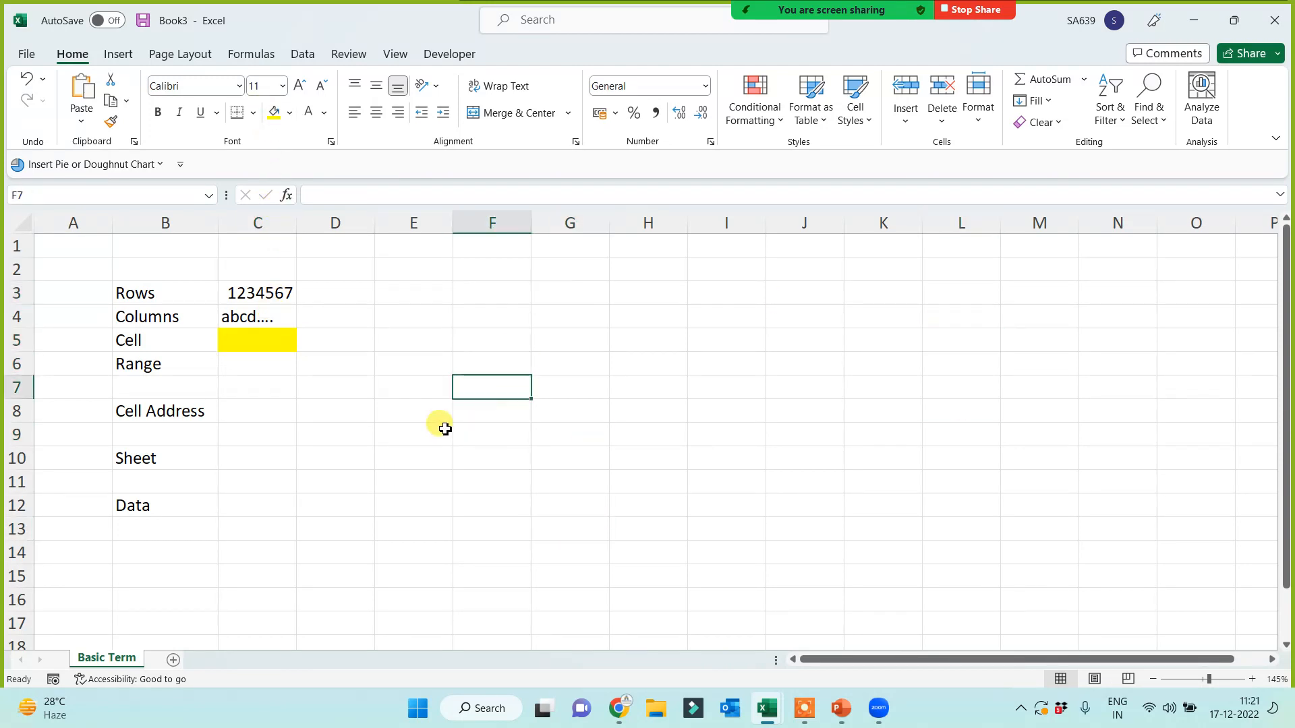
- Enter >1 Cell in C6 beside Range, and select F3:M12 as an example of a range
left_click(235, 367)
type(">1")
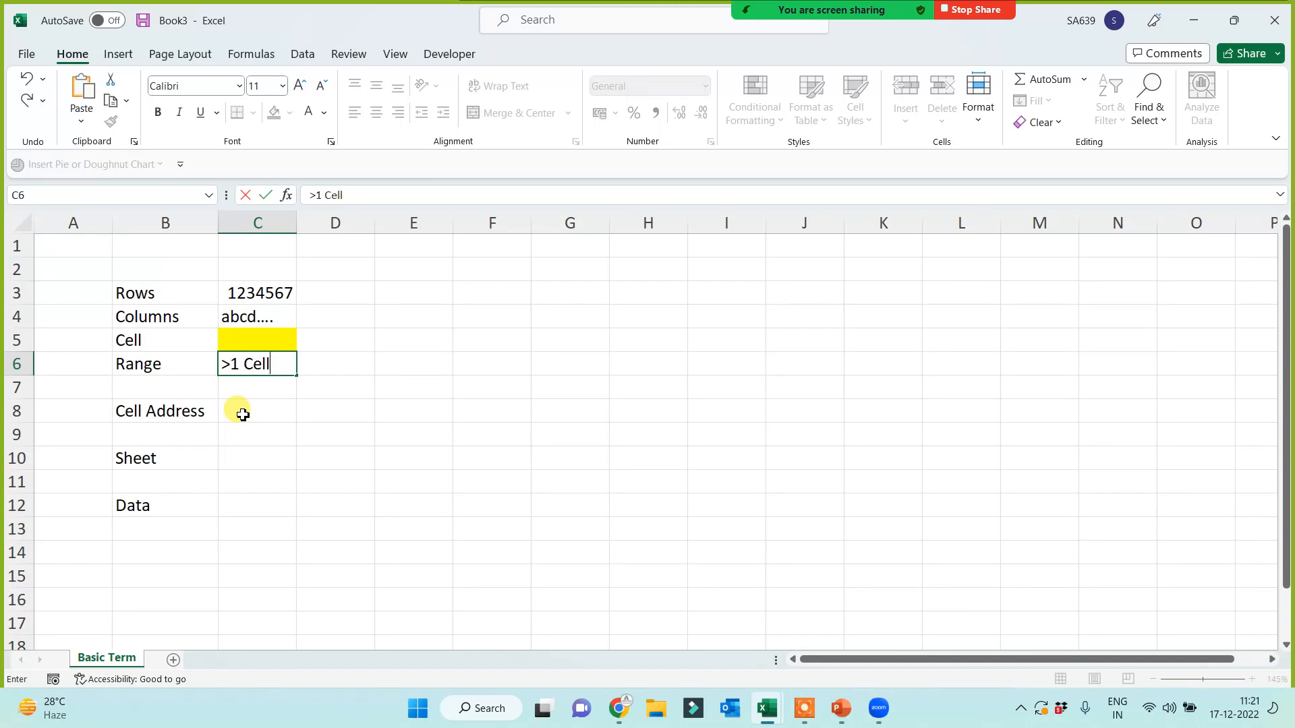
type(" Cell")
left_click(352, 436)
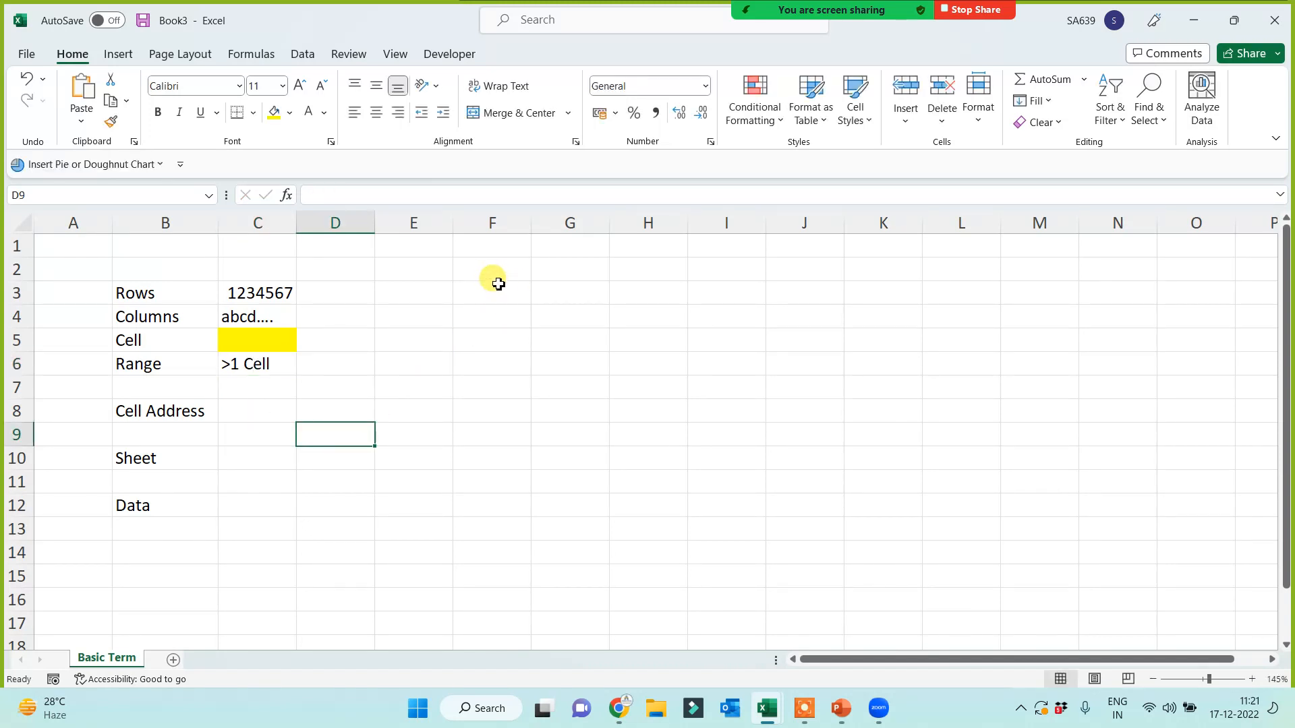
left_click_drag(486, 295, 1002, 510)
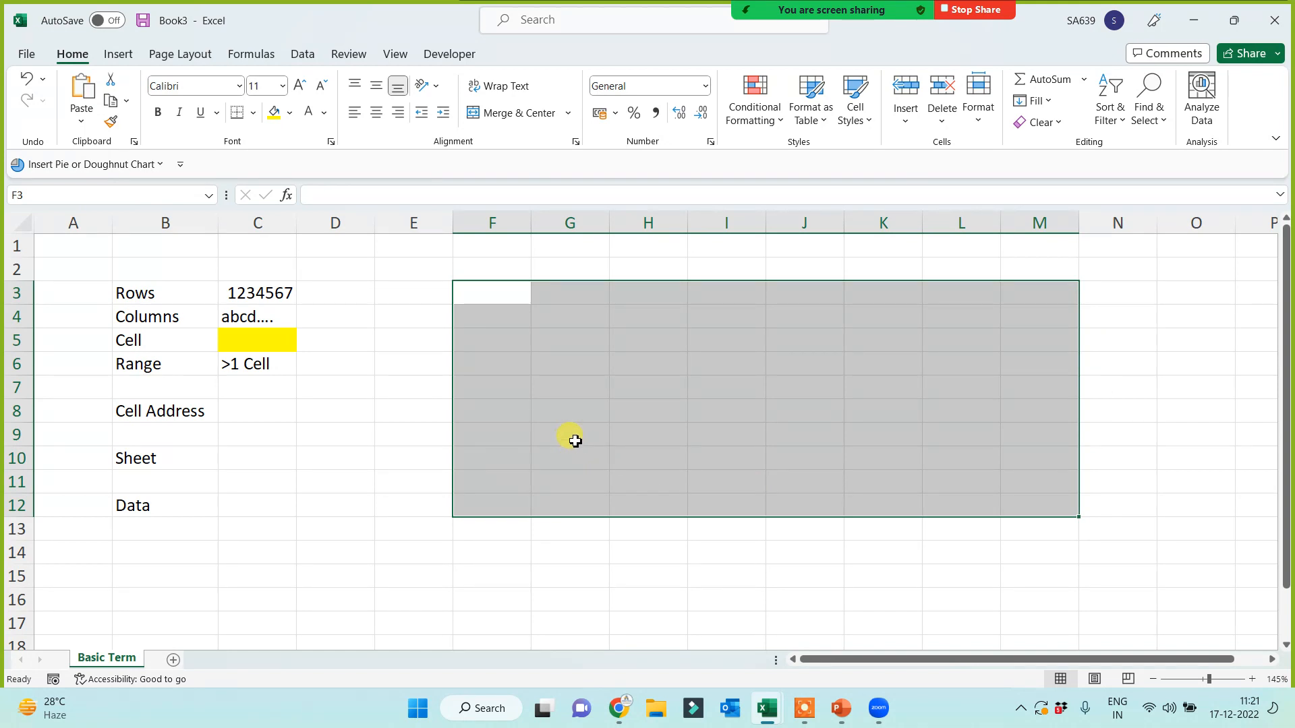
left_click(245, 474)
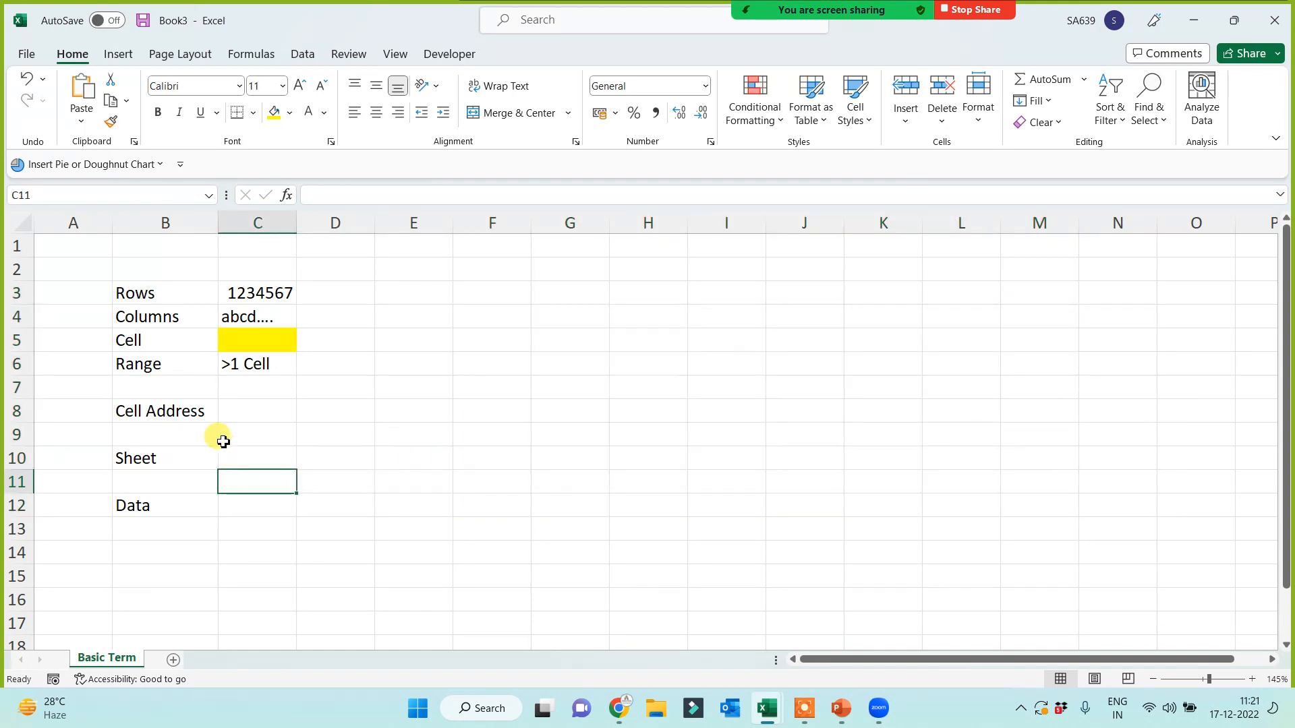
- Select the yellow cell beside the term Cell and check its cell address
left_click(201, 419)
left_click(537, 364)
left_click(503, 501)
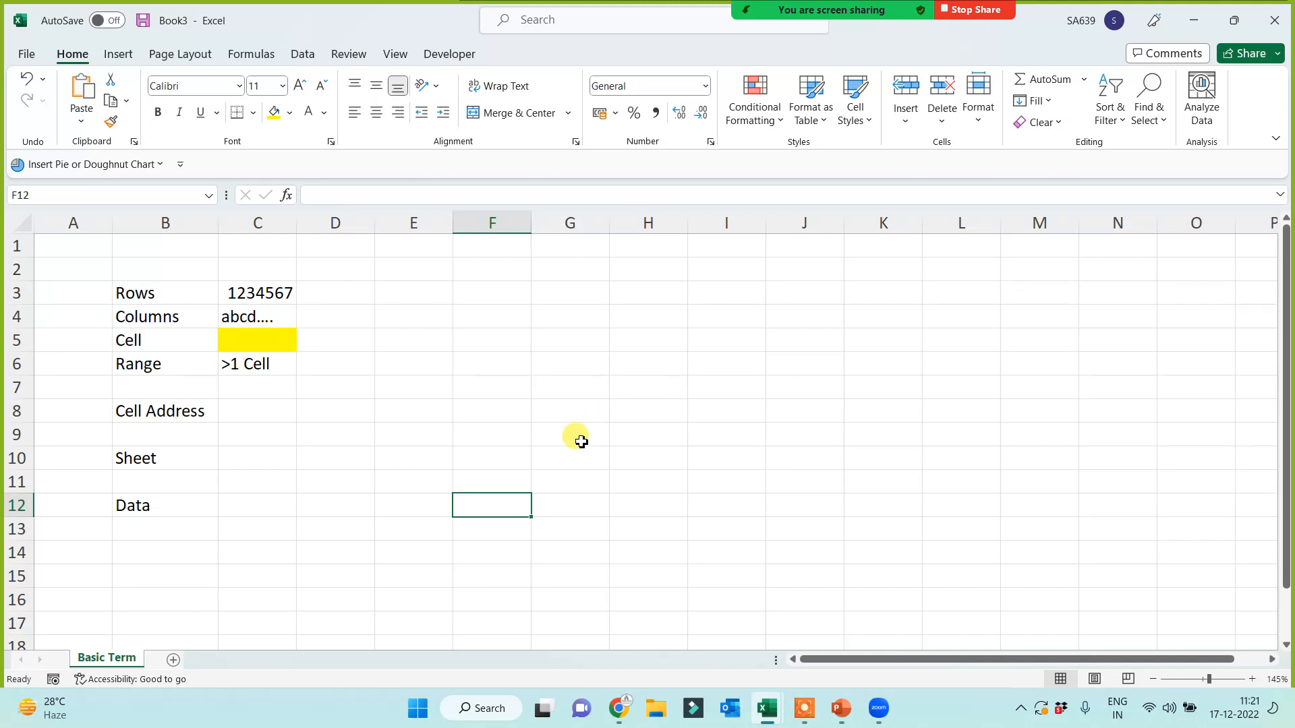
left_click(248, 340)
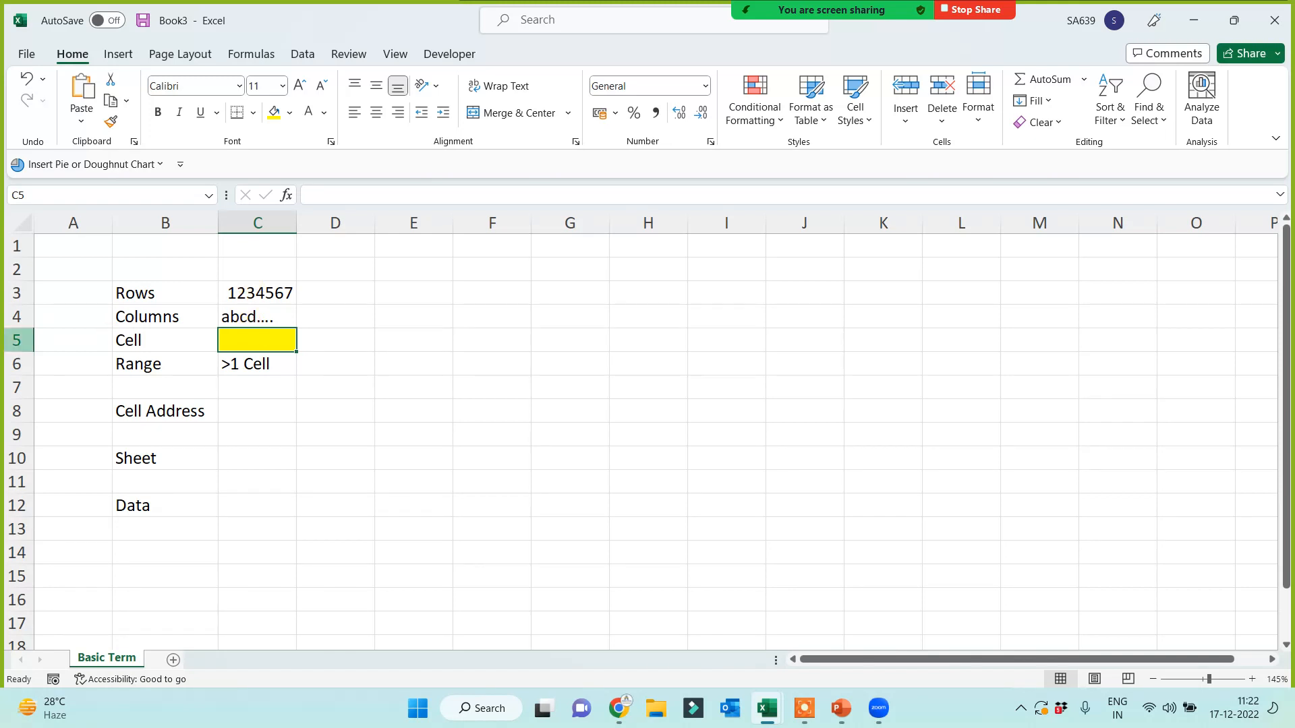
left_click(21, 195)
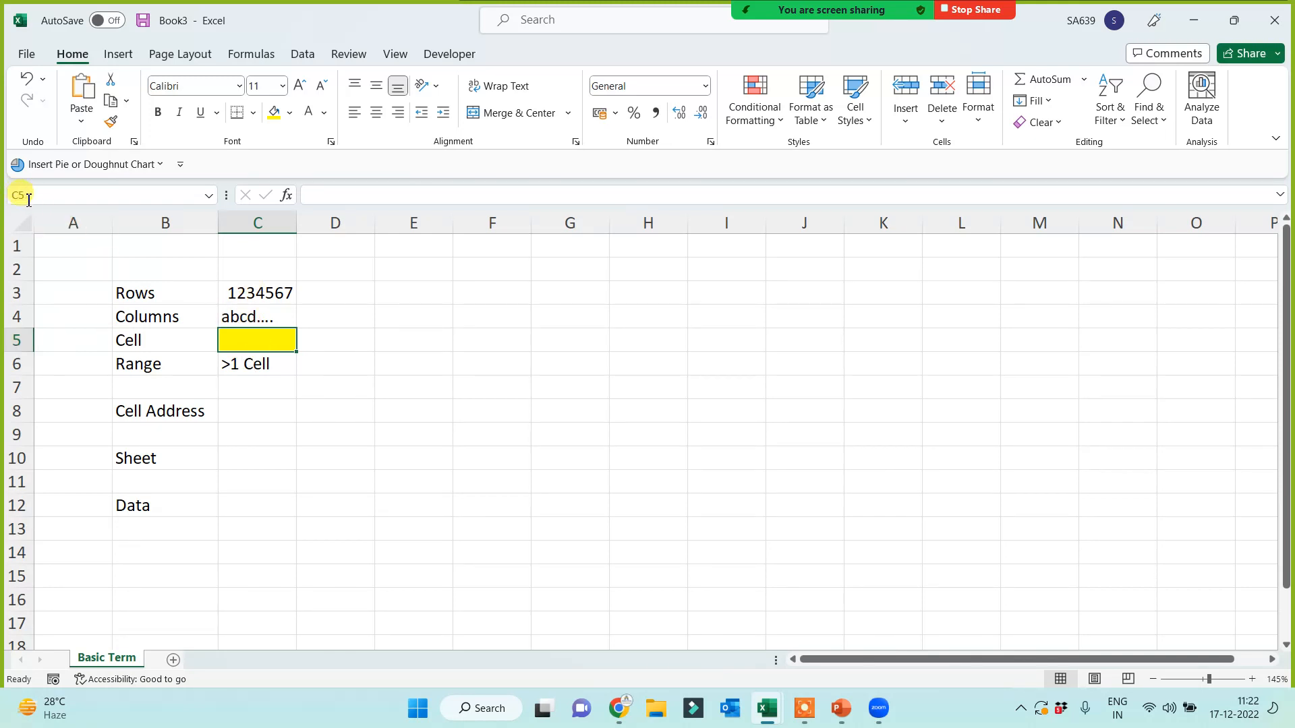
- Fill cell F7 with yellow as an example for the cell address
left_click(588, 430)
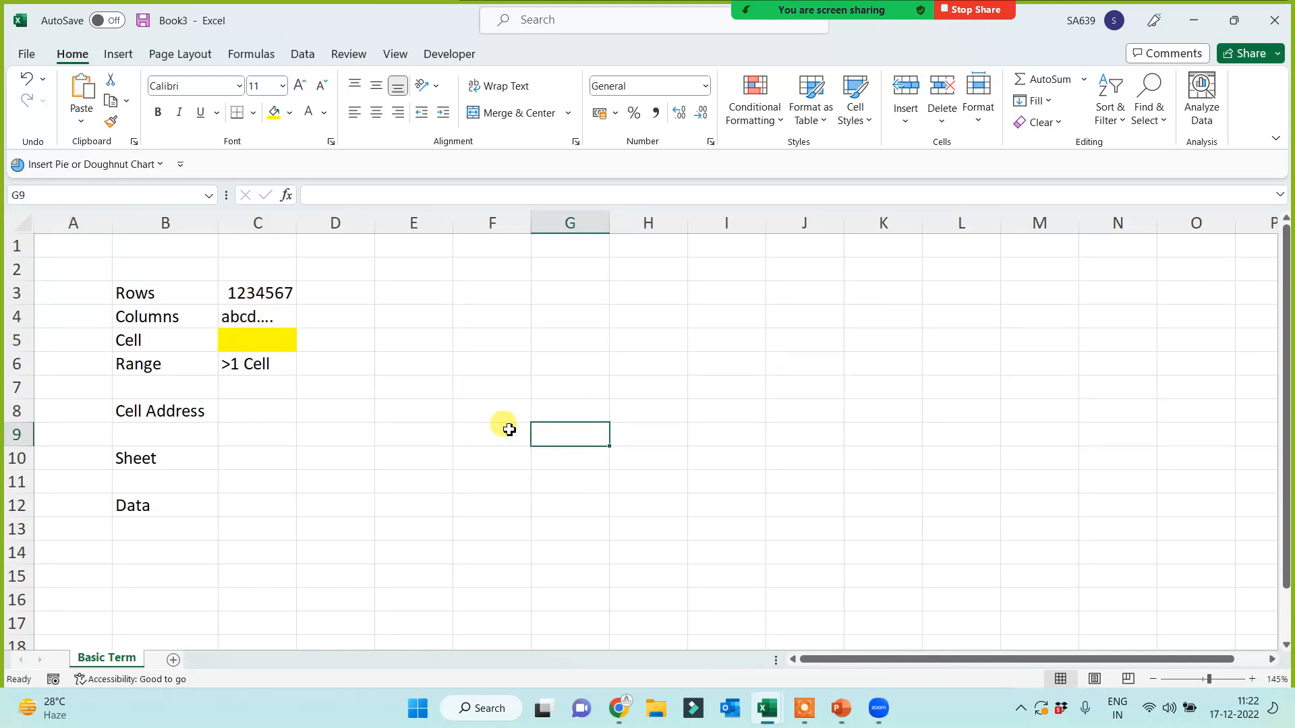
left_click(466, 384)
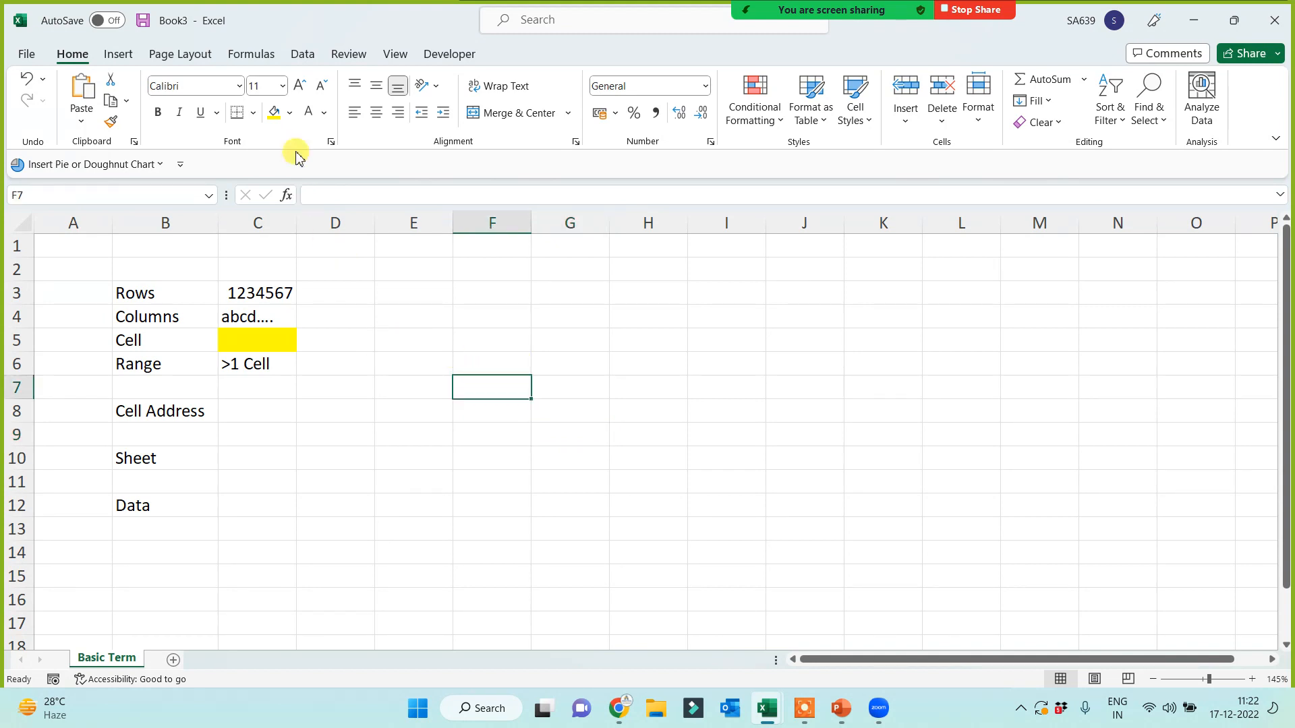
left_click(273, 111)
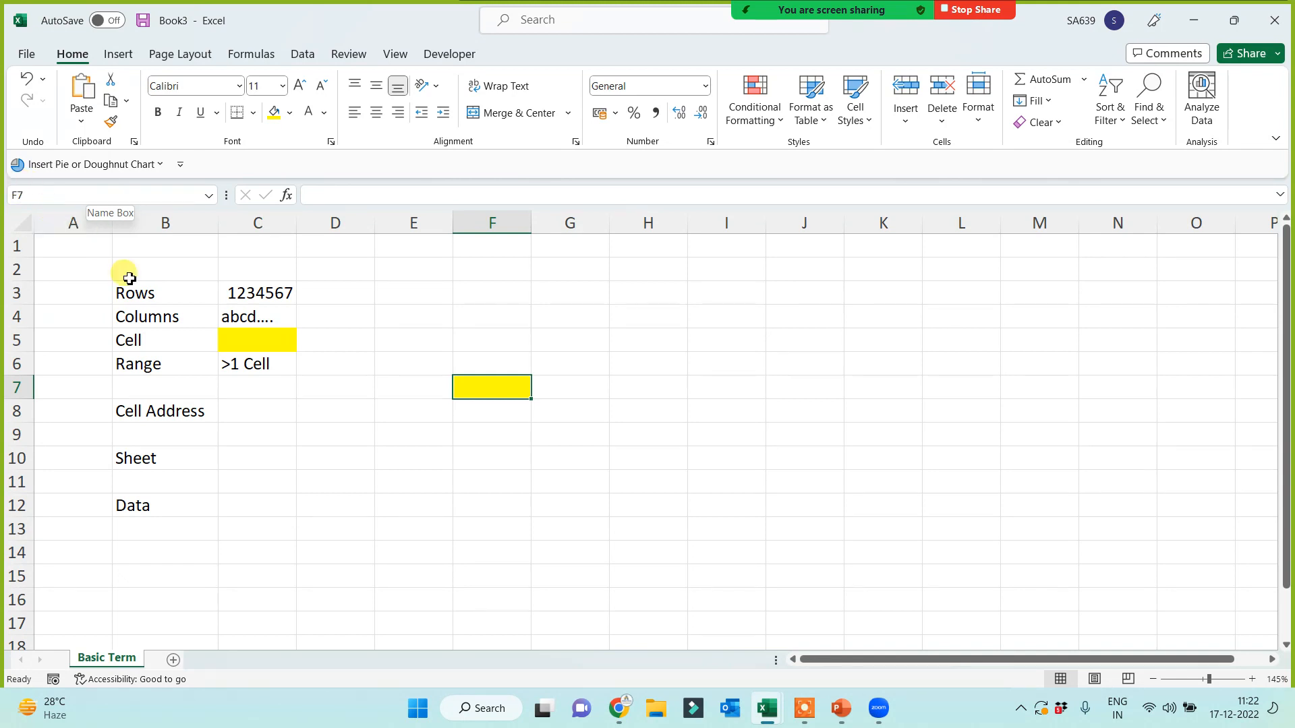
- Select a few empty cells near the top of the Basic Term sheet to check their cell addresses
left_click(79, 244)
left_click(179, 244)
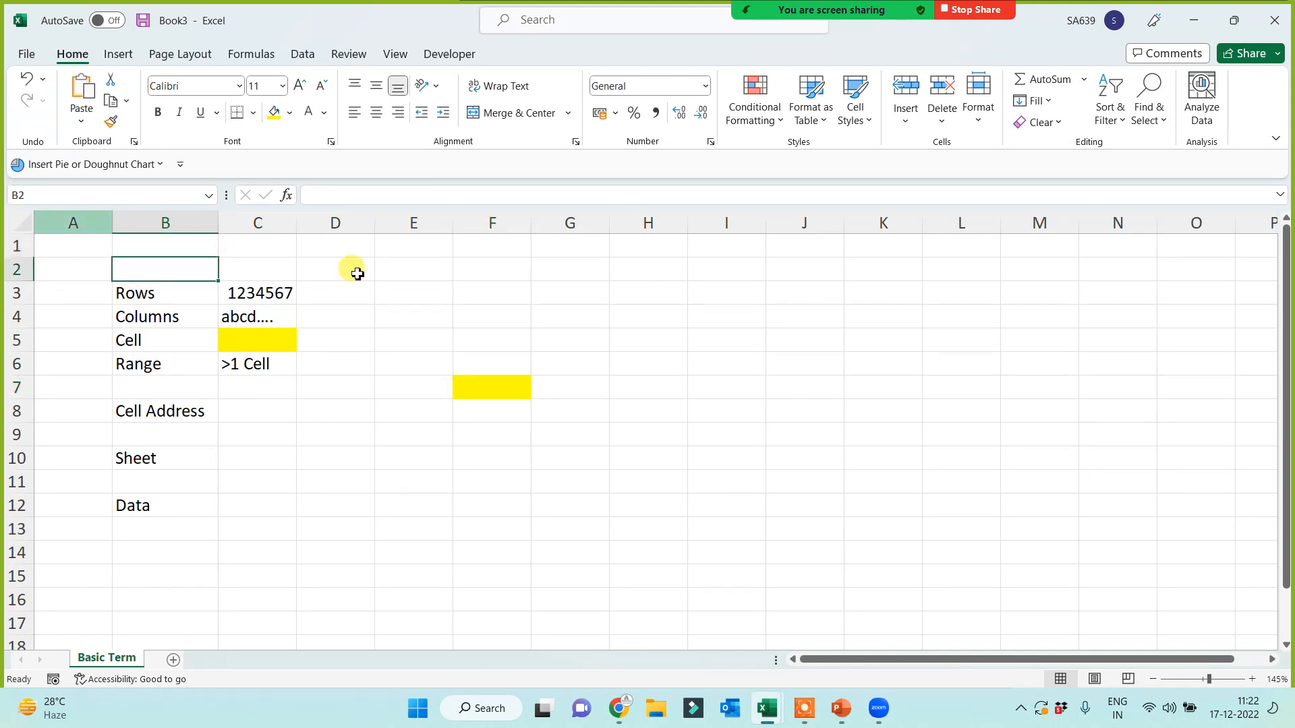
left_click(356, 293)
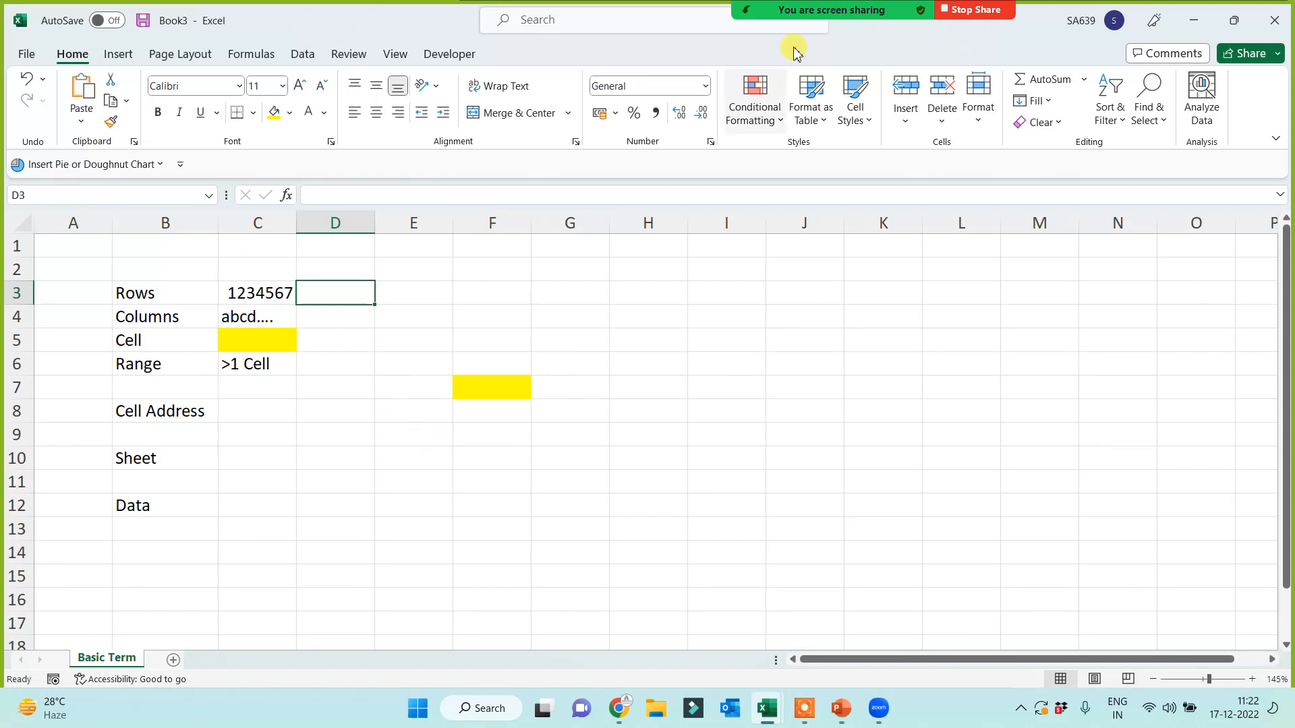
- Mute all participants in the Zoom meeting and minimize the participants list
mouse_move(803, 13)
left_click(722, 19)
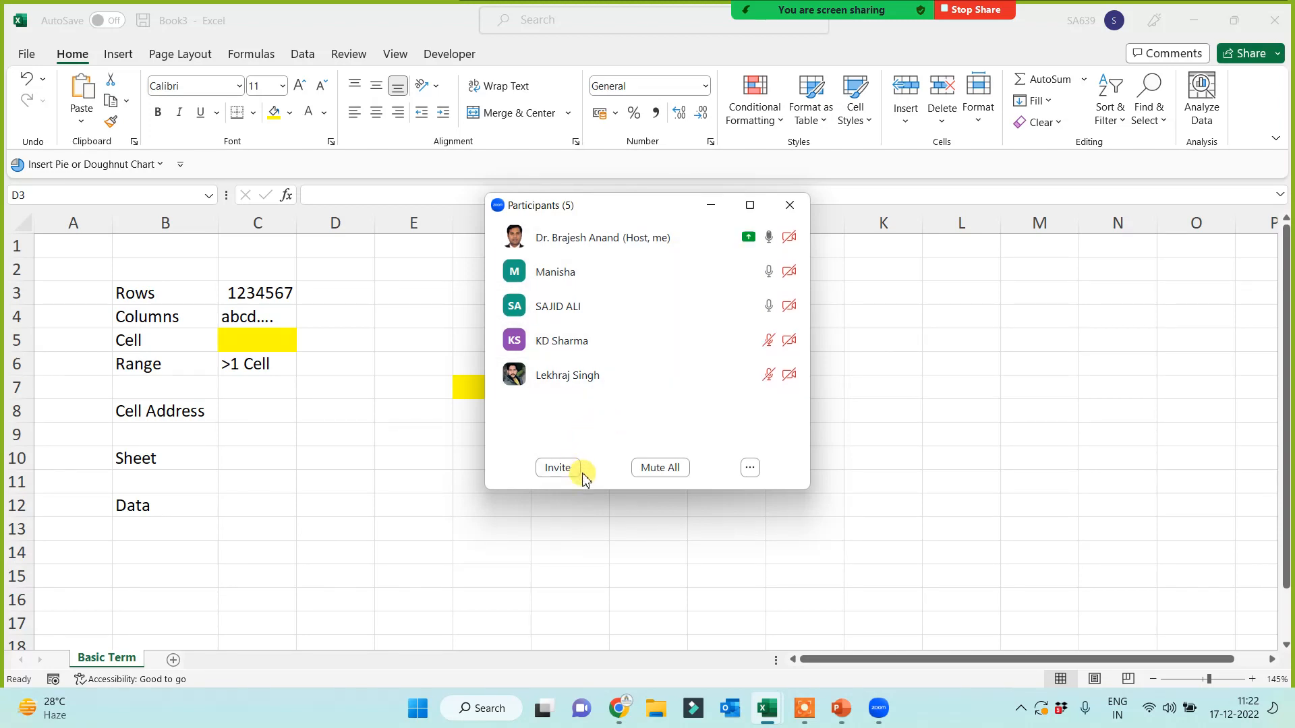
left_click(656, 469)
left_click(740, 394)
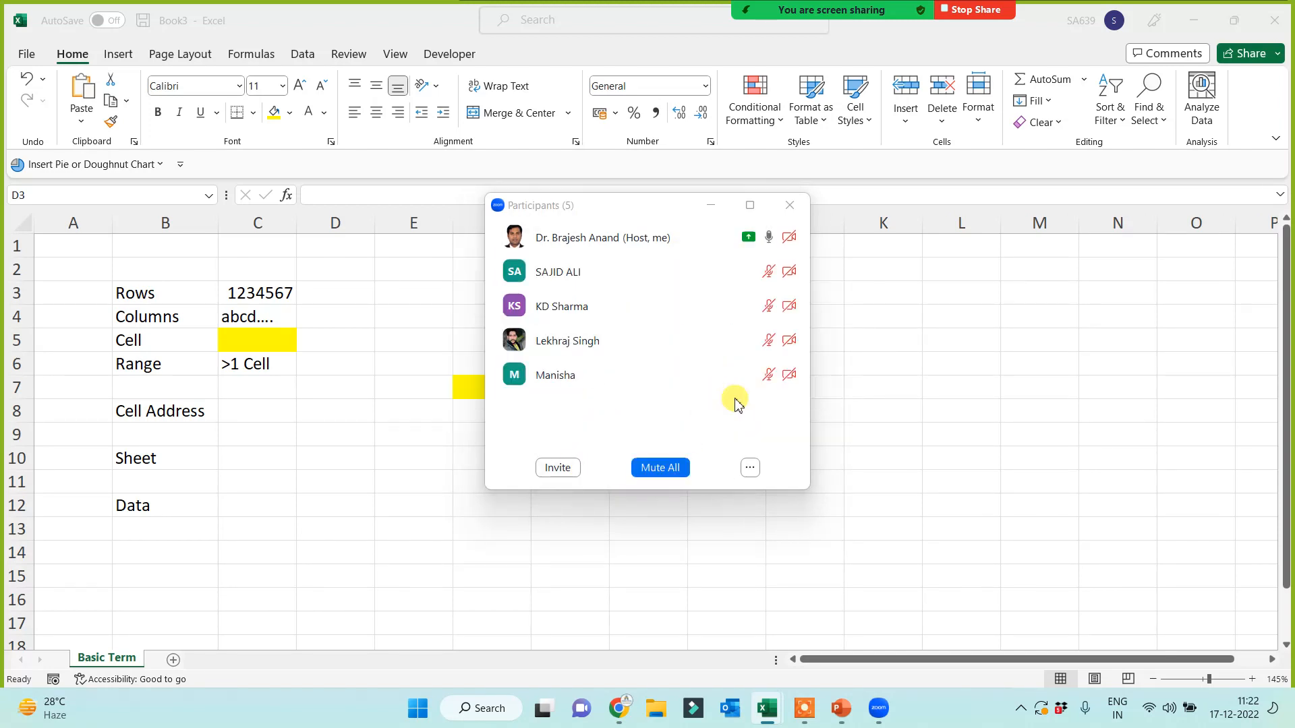
left_click(717, 204)
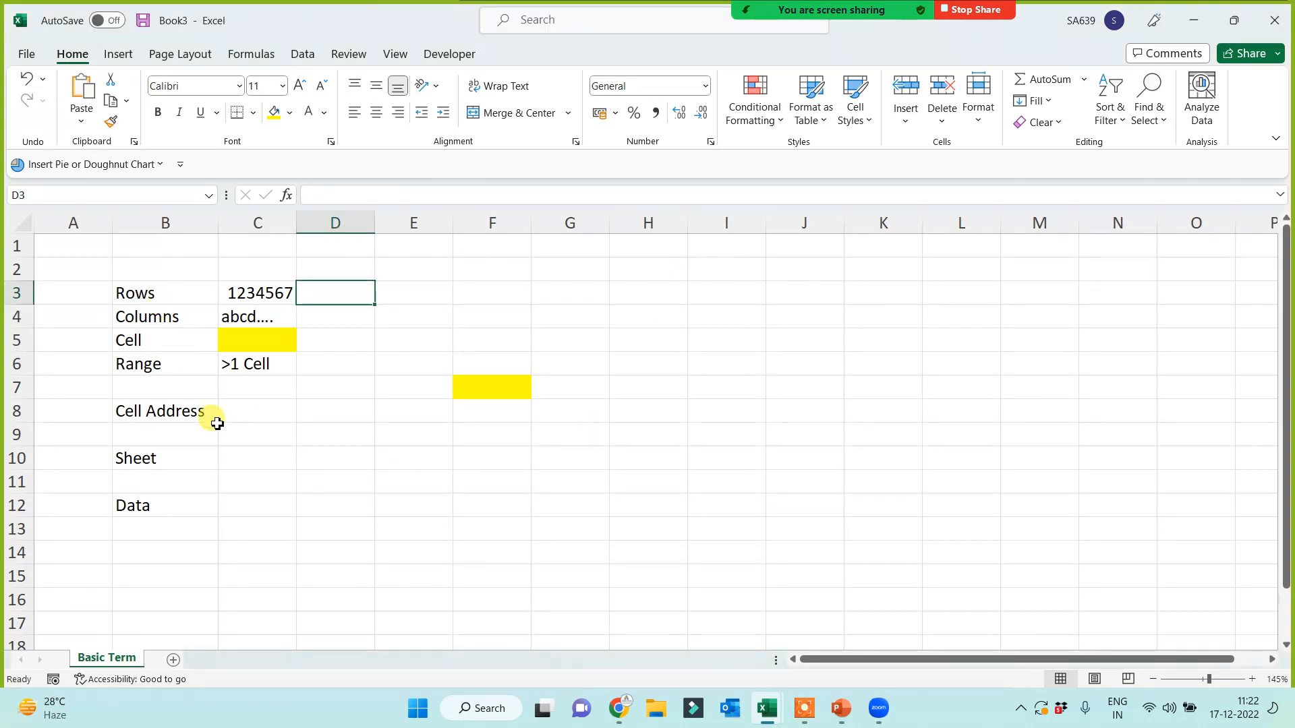
- Enter C1, D5, B7 in cell C8 beside the term Cell Address
left_click(166, 298)
left_click(173, 323)
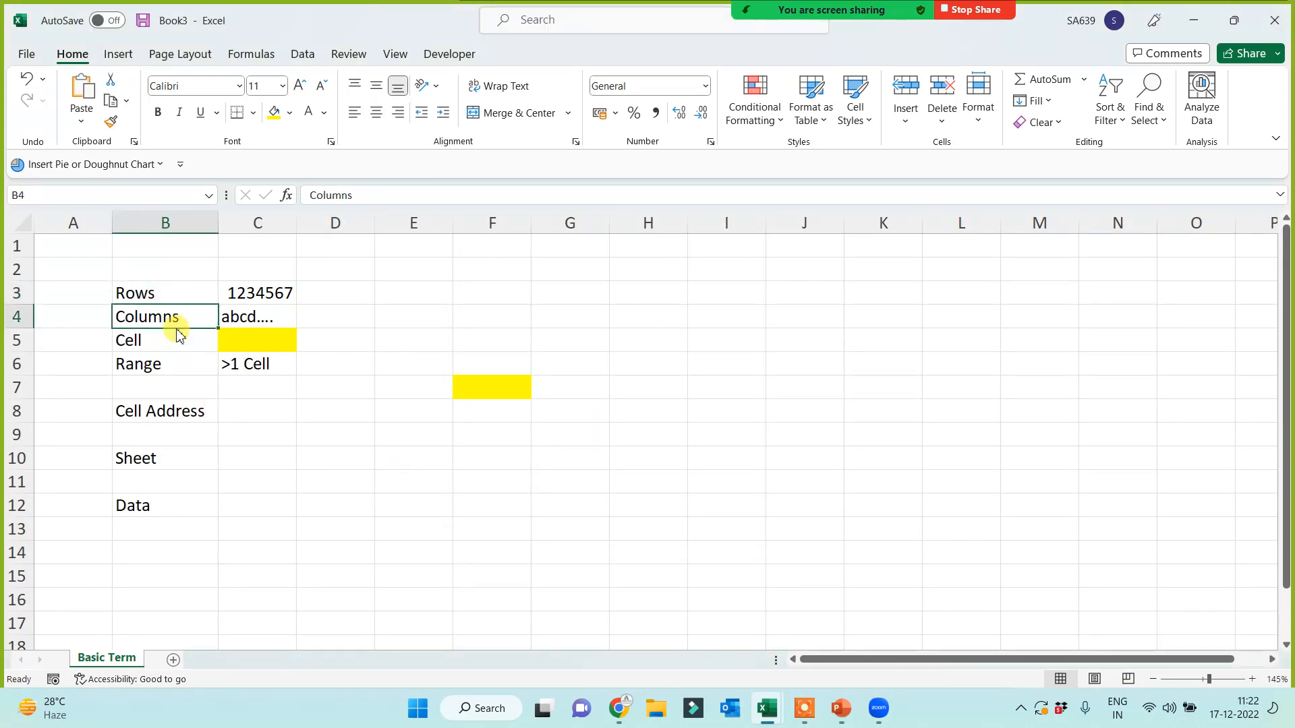
left_click(169, 364)
left_click(194, 417)
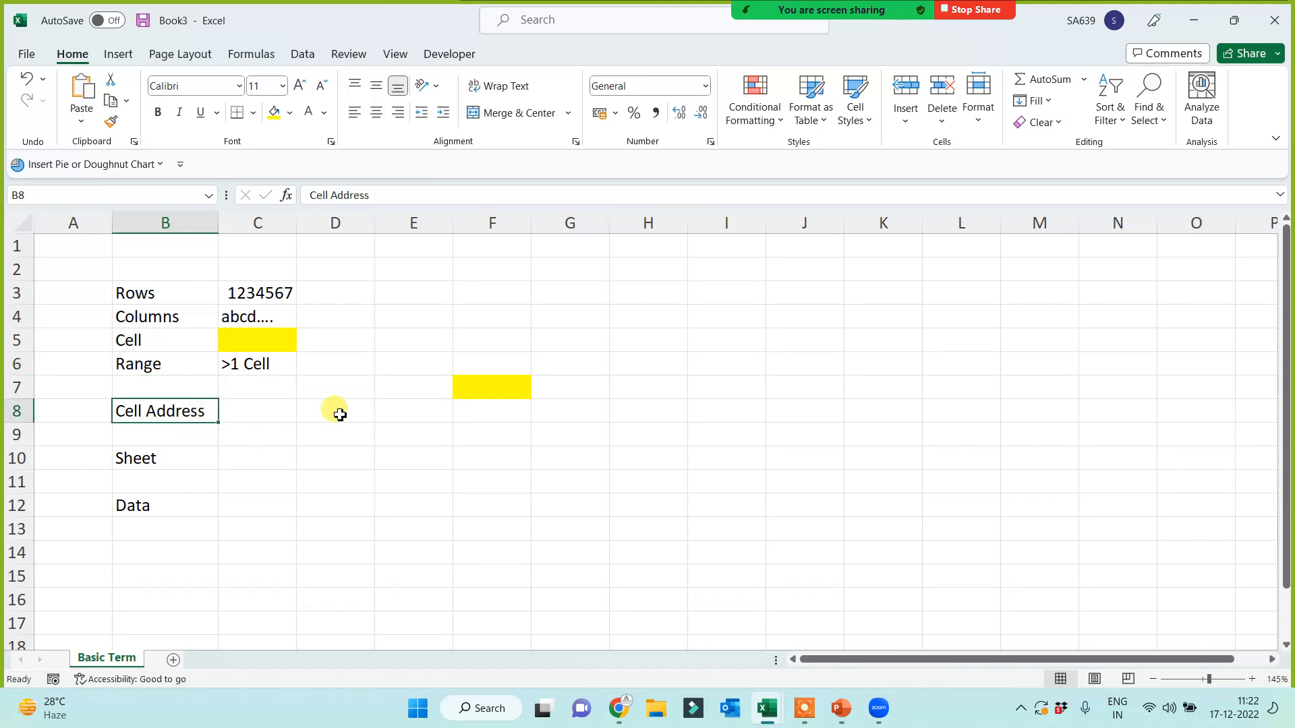
left_click(273, 410)
type("C1, D5")
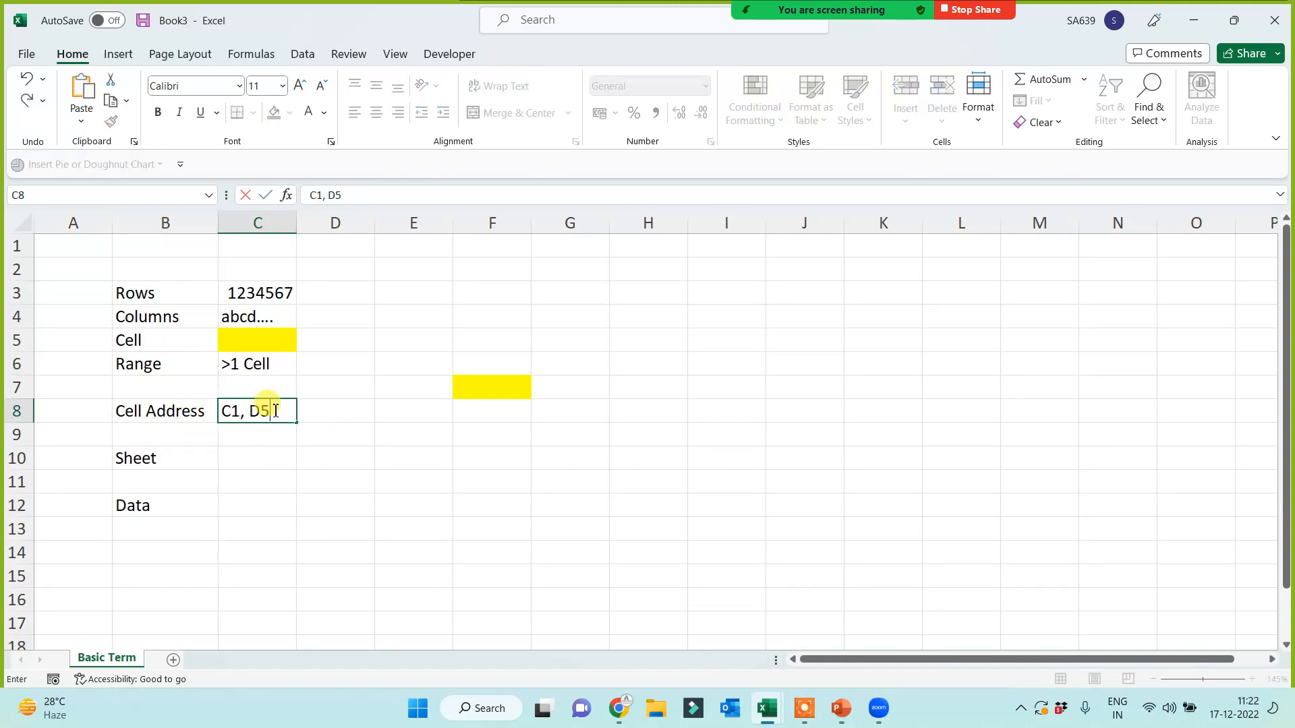
type(", B7")
key("Return")
- Widen column C slightly so the cell address examples fit inside it
left_click(300, 480)
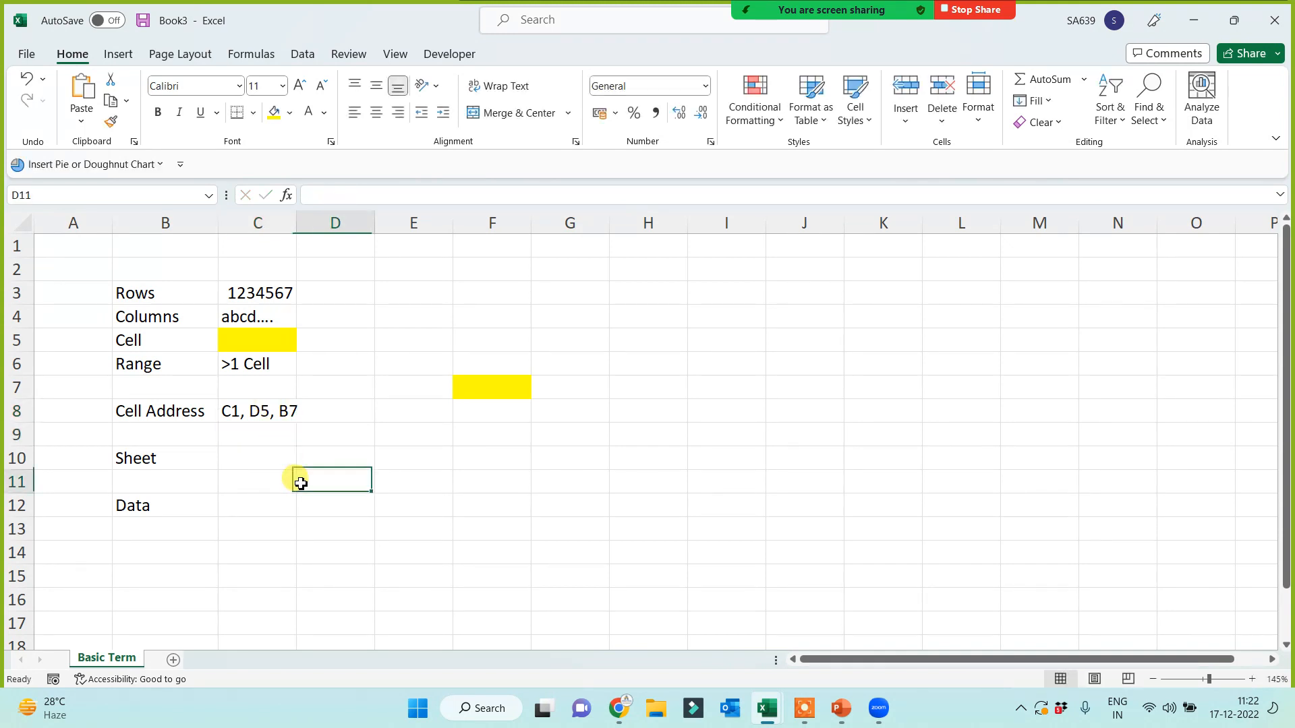
left_click(145, 464)
left_click_drag(297, 224, 309, 219)
left_click(329, 514)
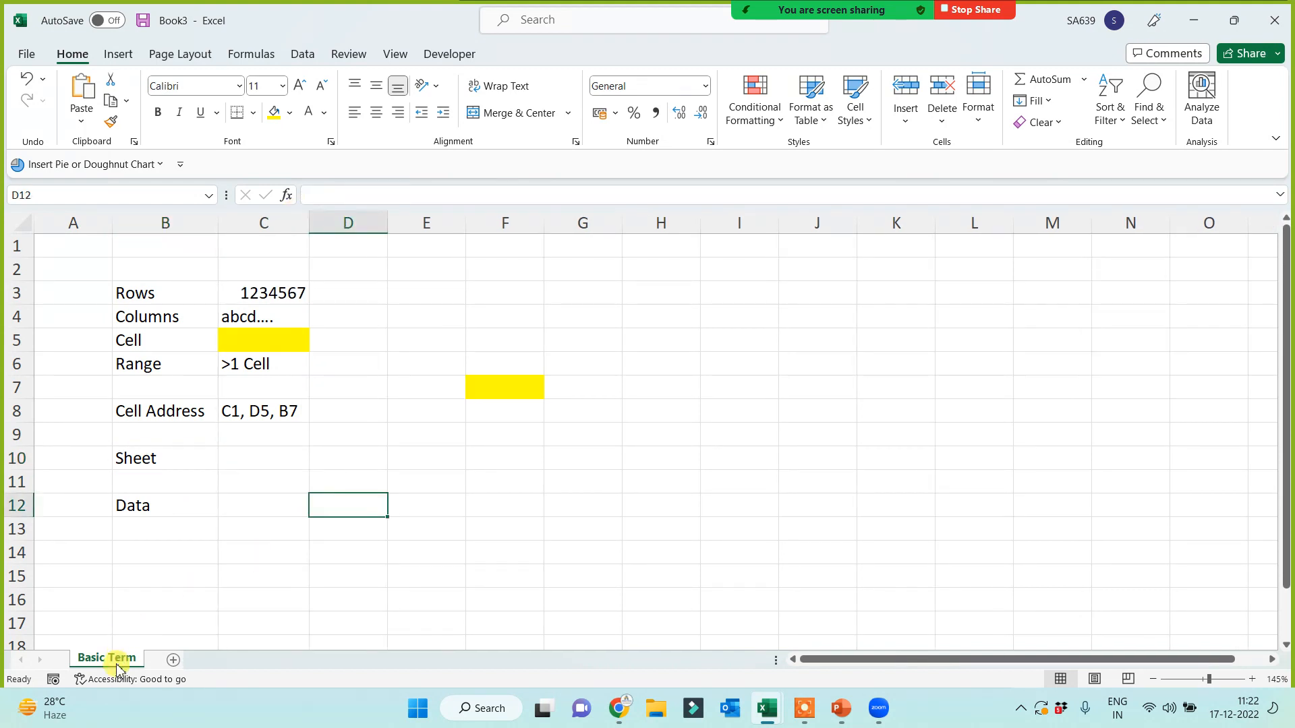
- Add four new worksheets to the workbook and return to the Basic Term sheet
left_click(172, 660)
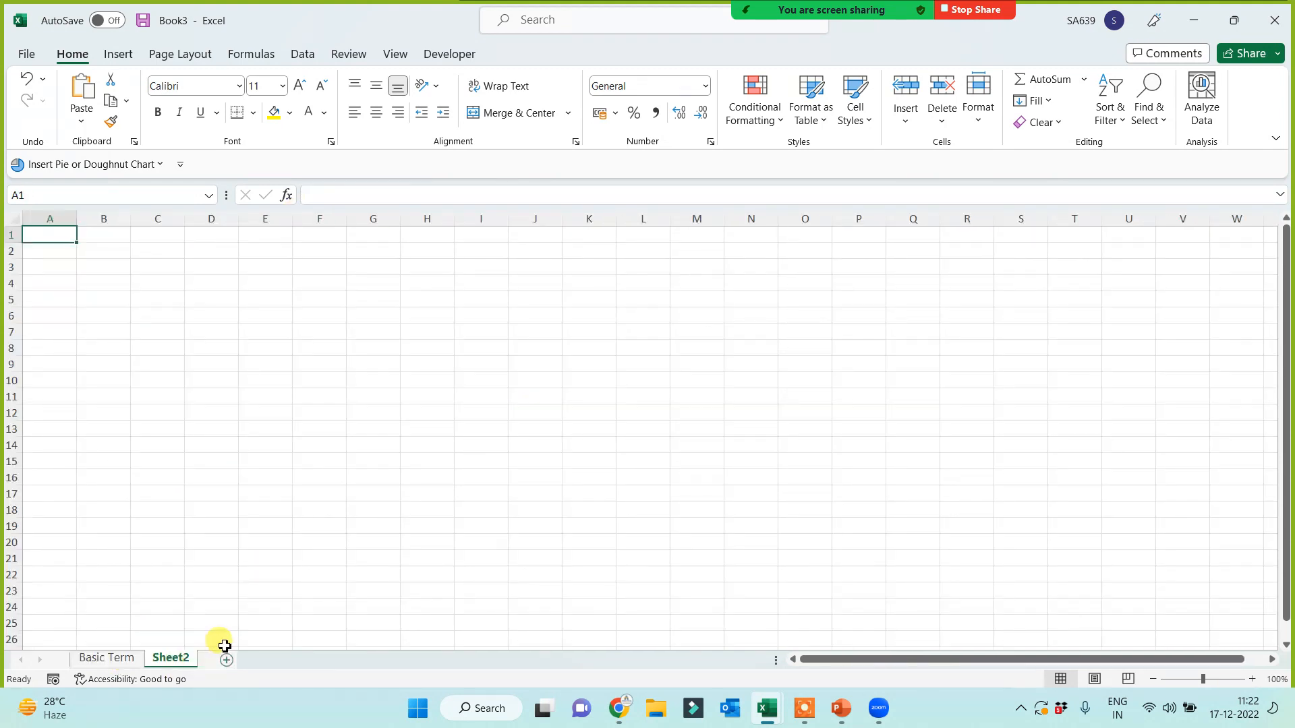
left_click(224, 660)
left_click(280, 659)
left_click(333, 659)
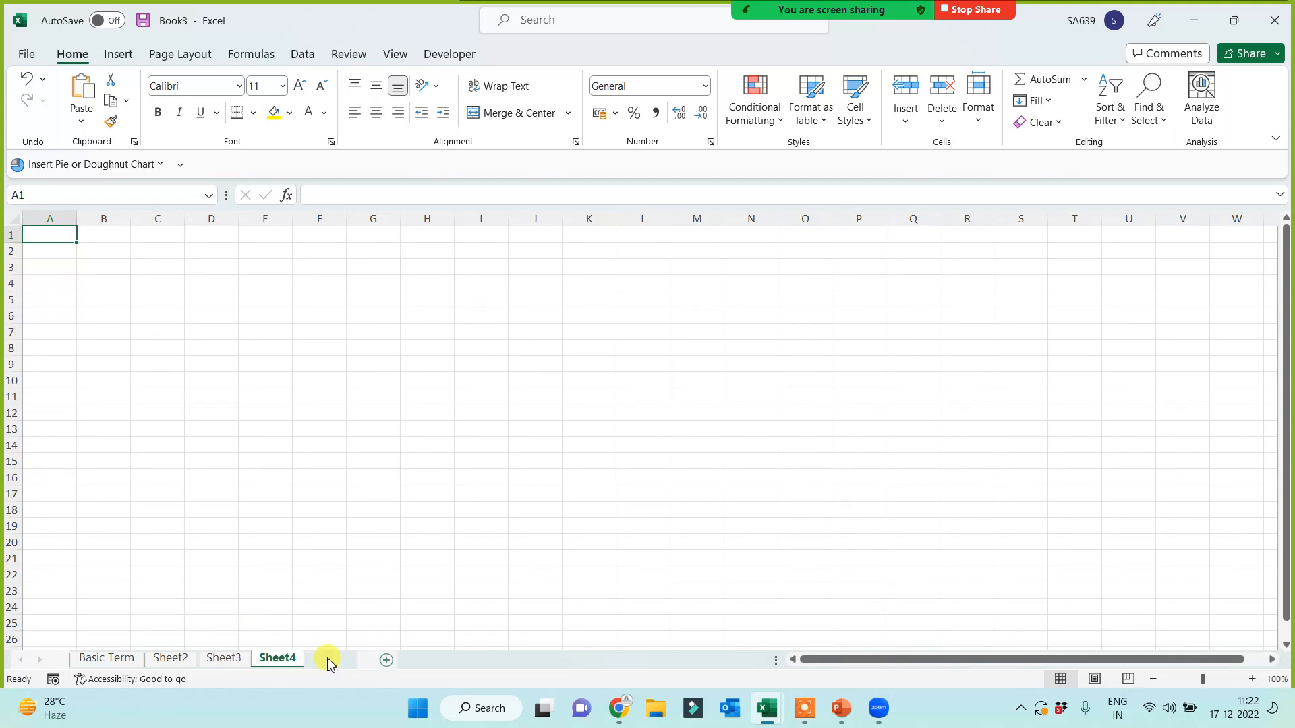
left_click(118, 658)
- Change the term Sheet in cell B10 to Sheet/s
left_click(231, 530)
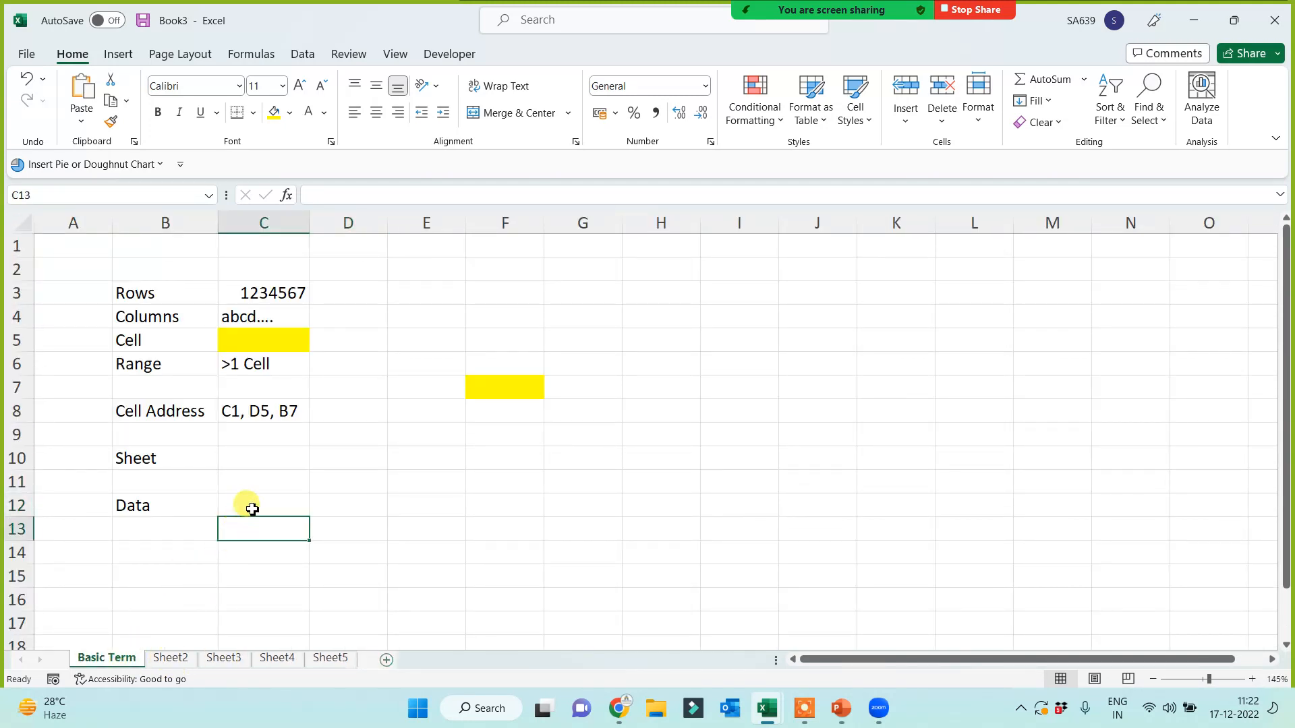
left_click(169, 443)
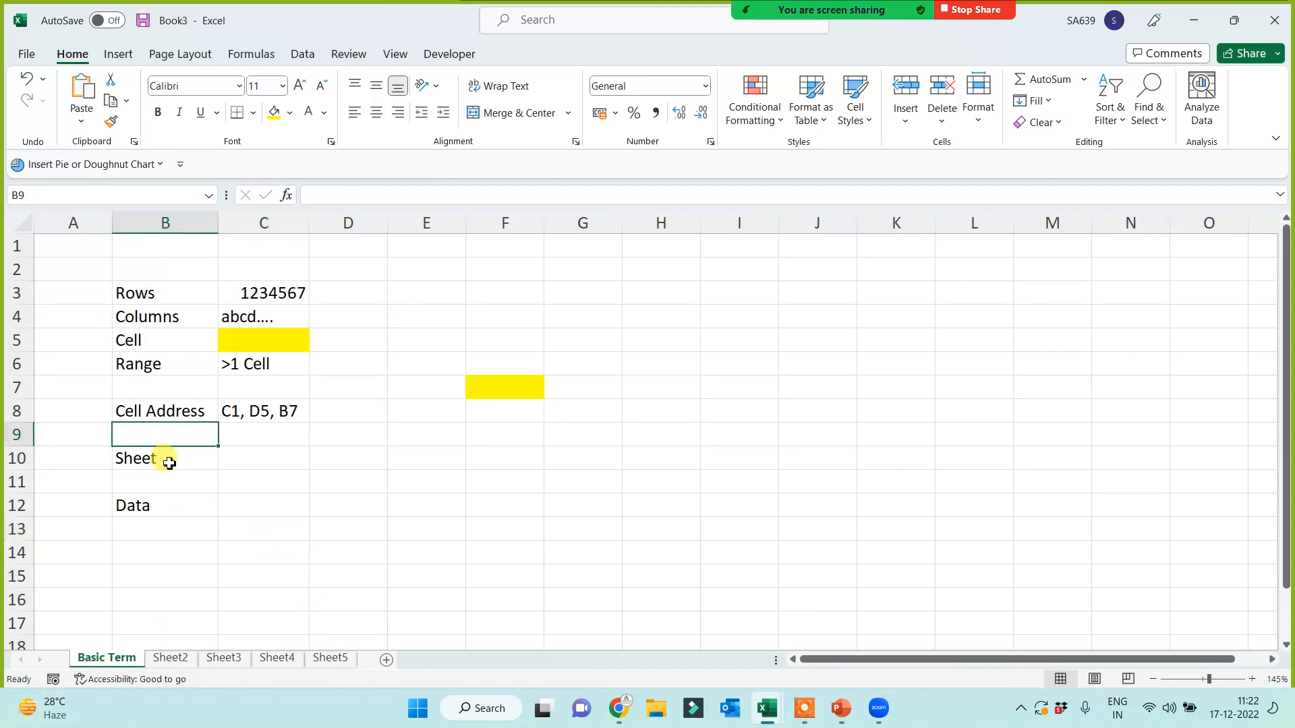
double_click(169, 463)
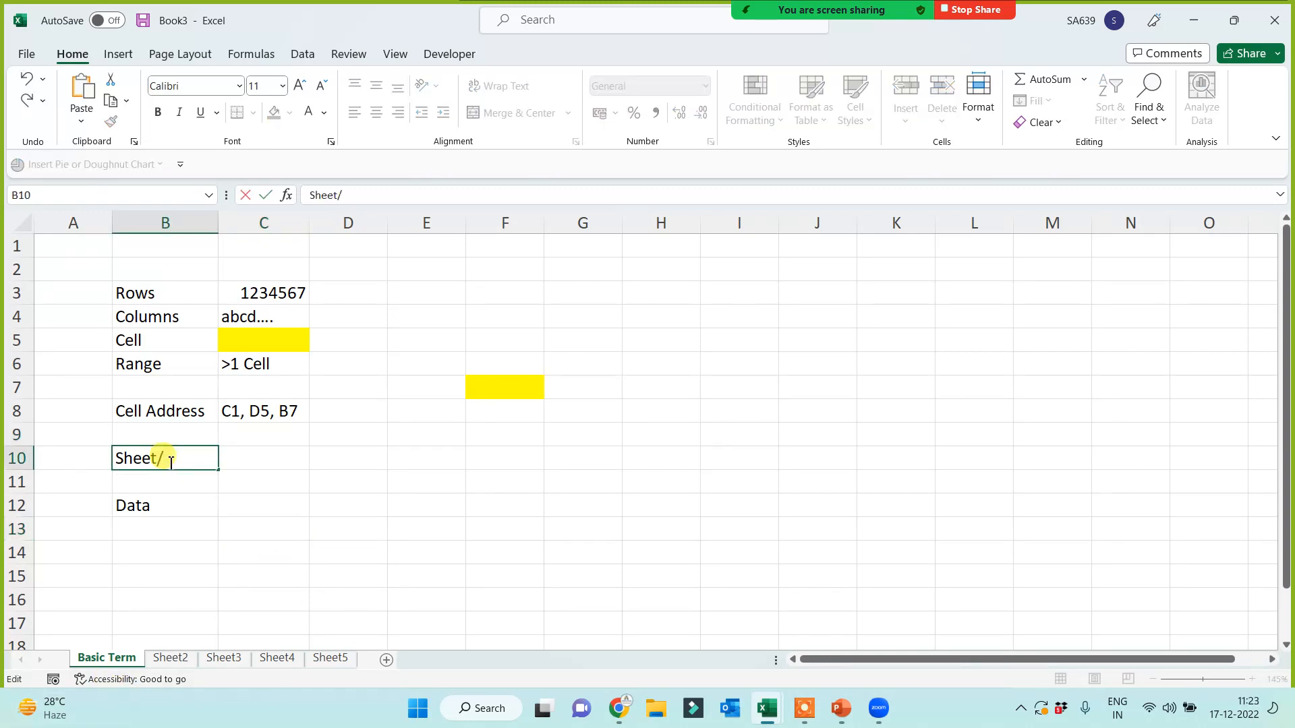
left_click(202, 504)
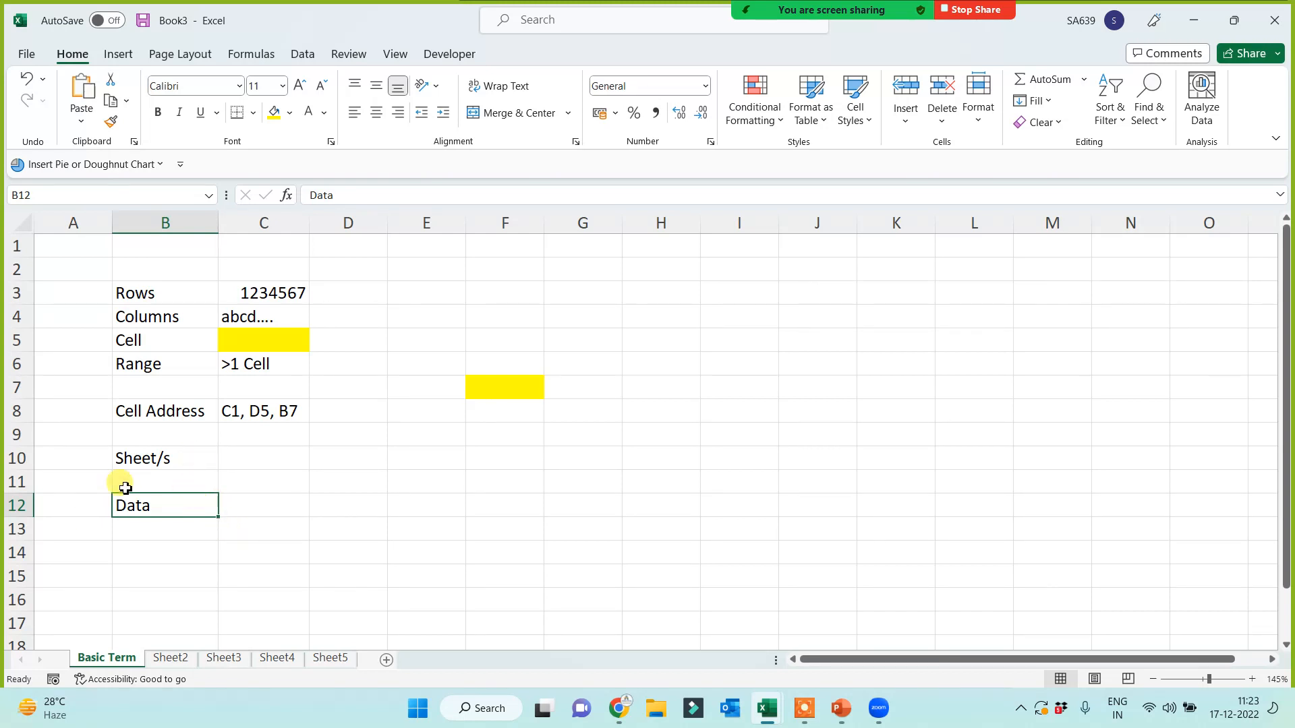
left_click(228, 578)
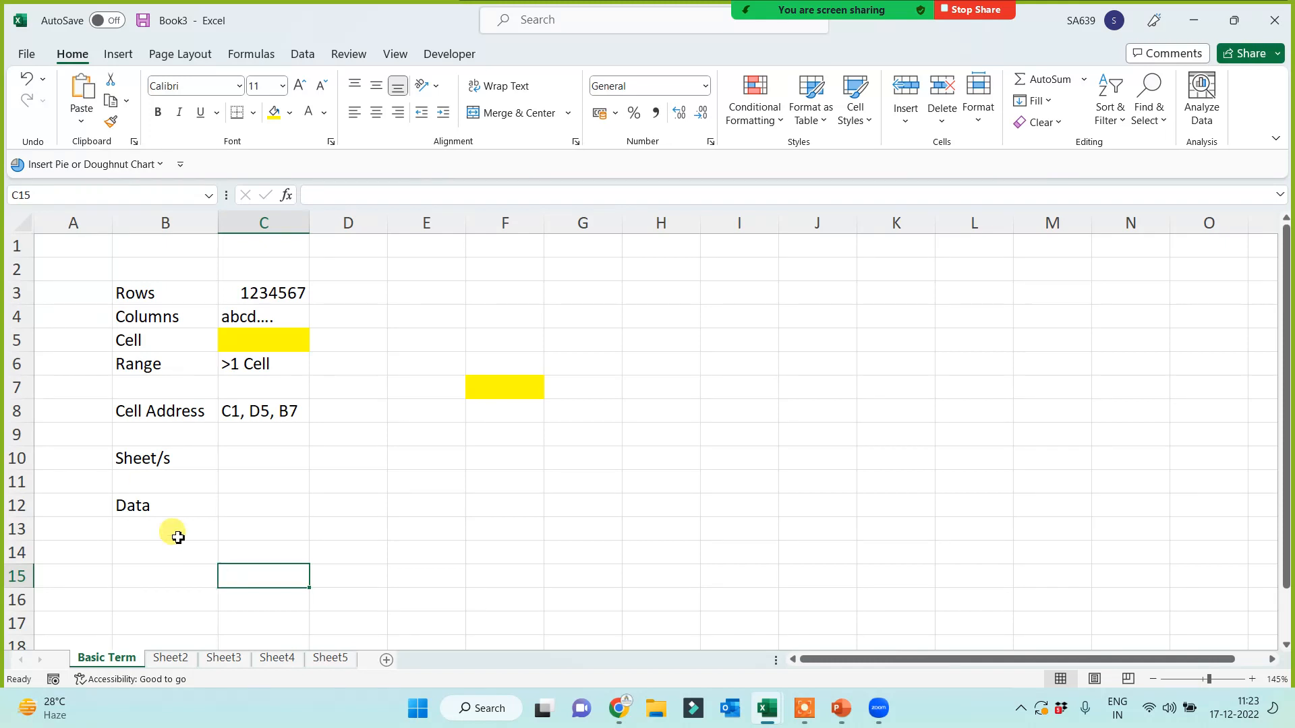
- Enter the term Workbook in cell B11, between Sheet/s and Data
left_click(171, 483)
type("Wor")
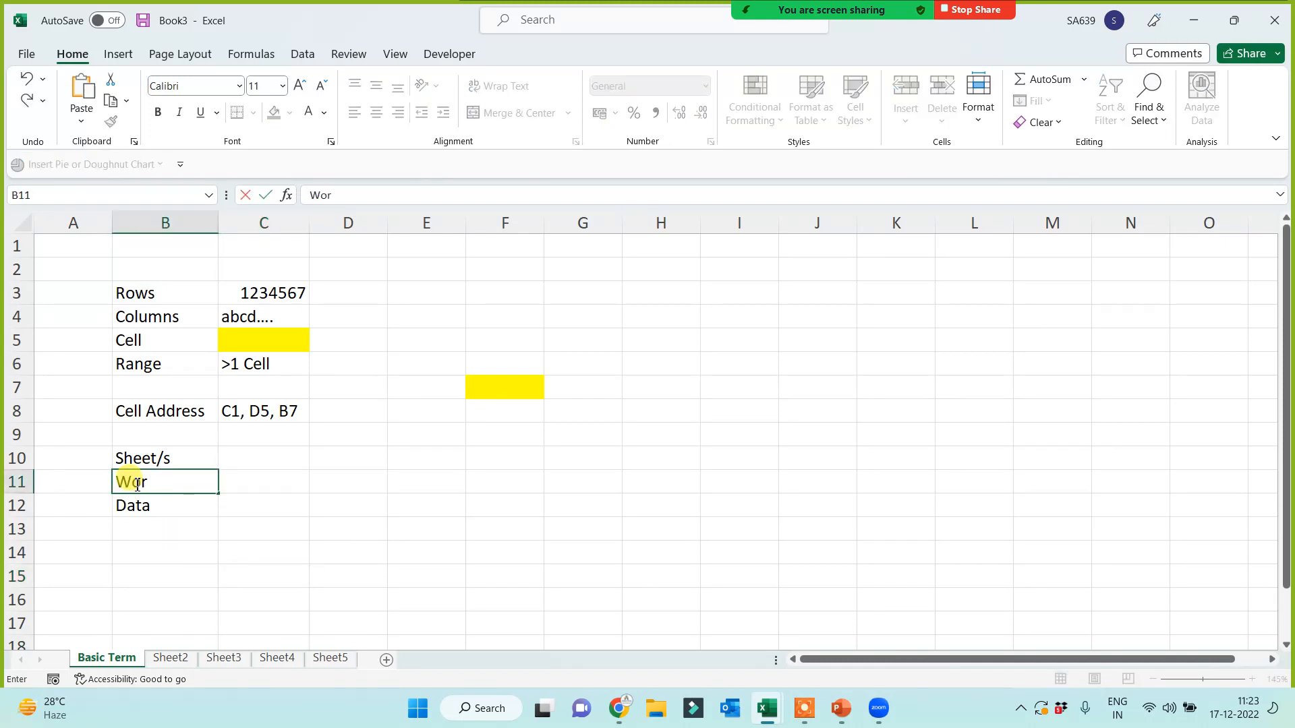
type("kbook")
left_click(133, 529)
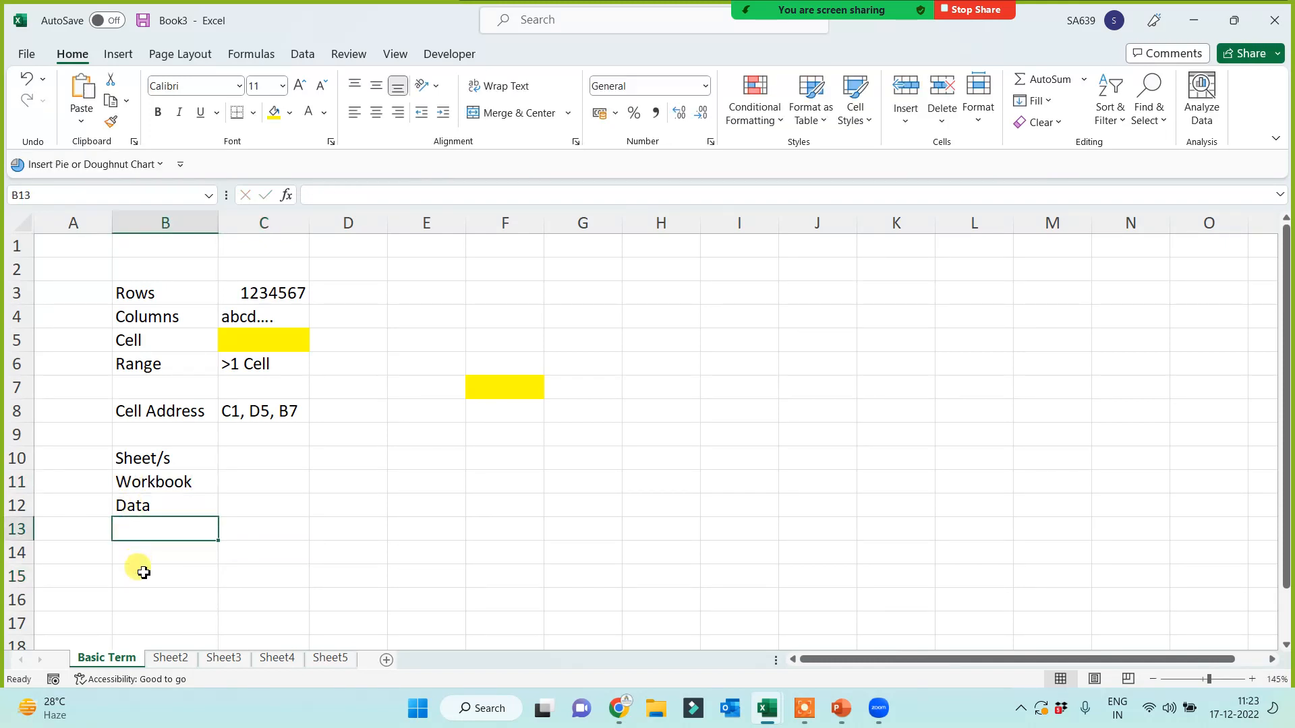
- Fill cell B12, containing the term Data, with yellow
left_click(162, 505)
left_click(274, 113)
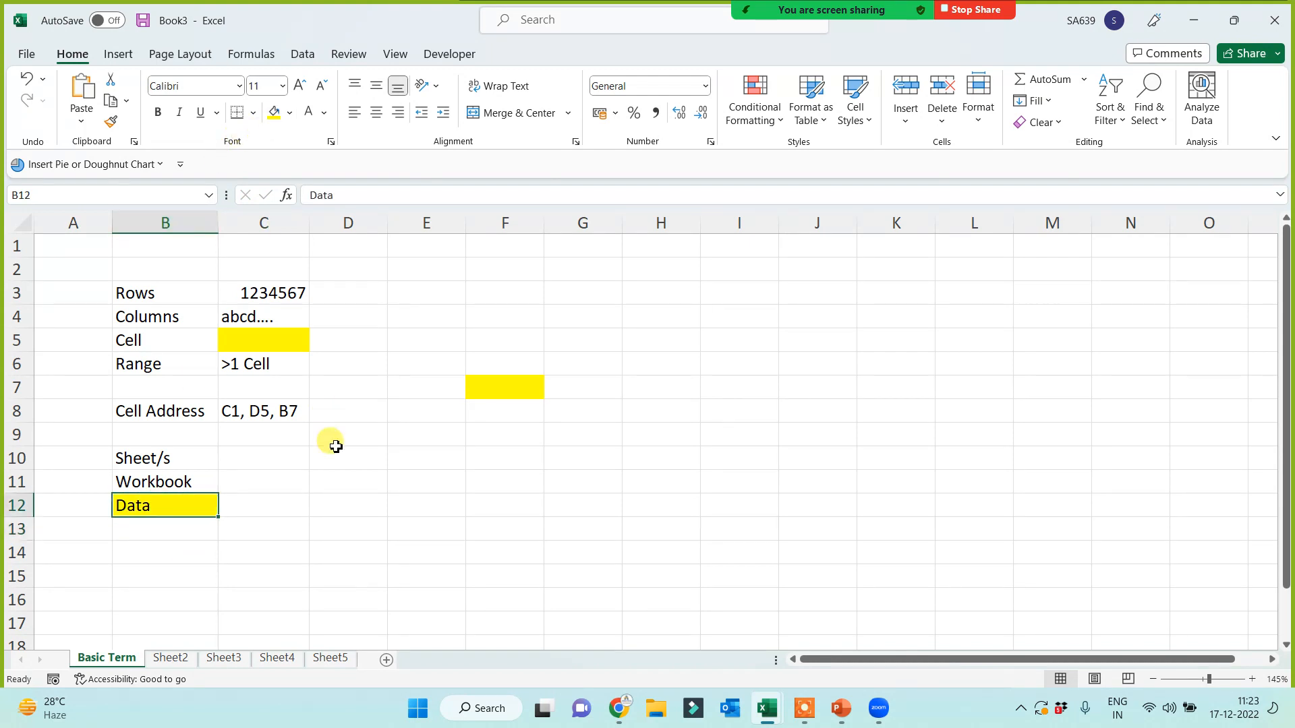
left_click(346, 475)
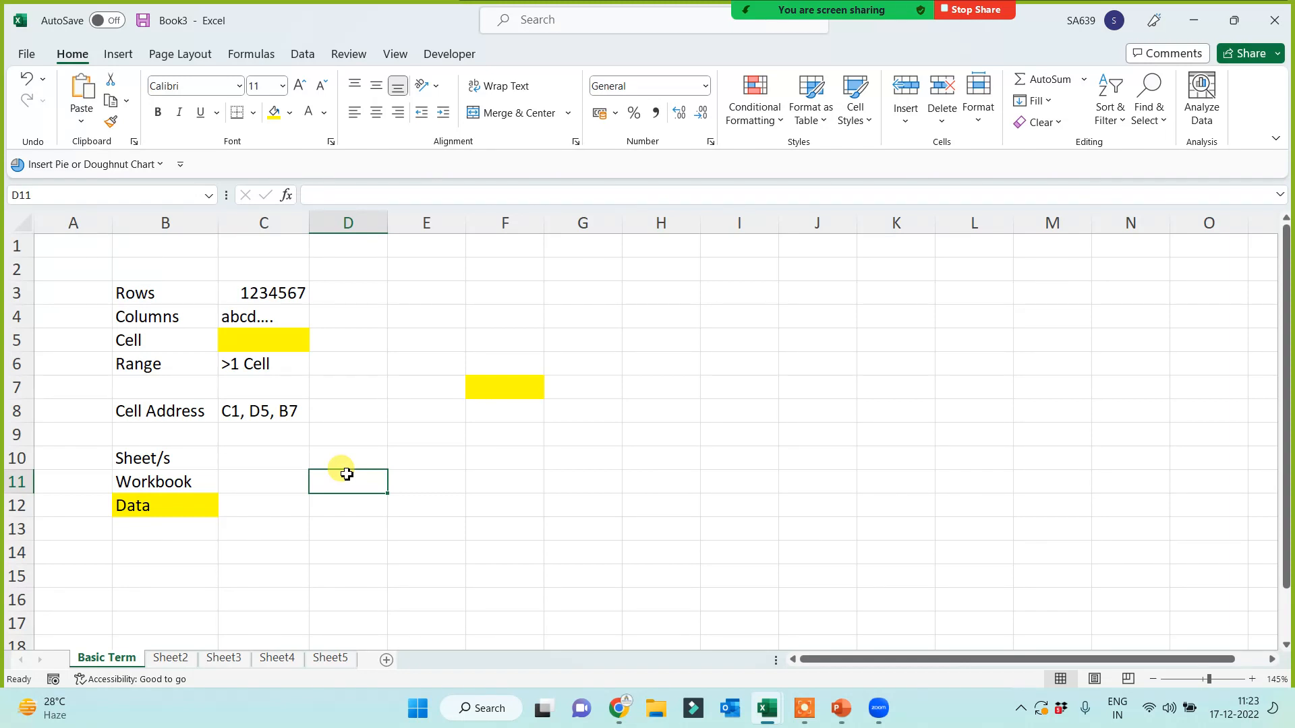
left_click(175, 511)
left_click(341, 502)
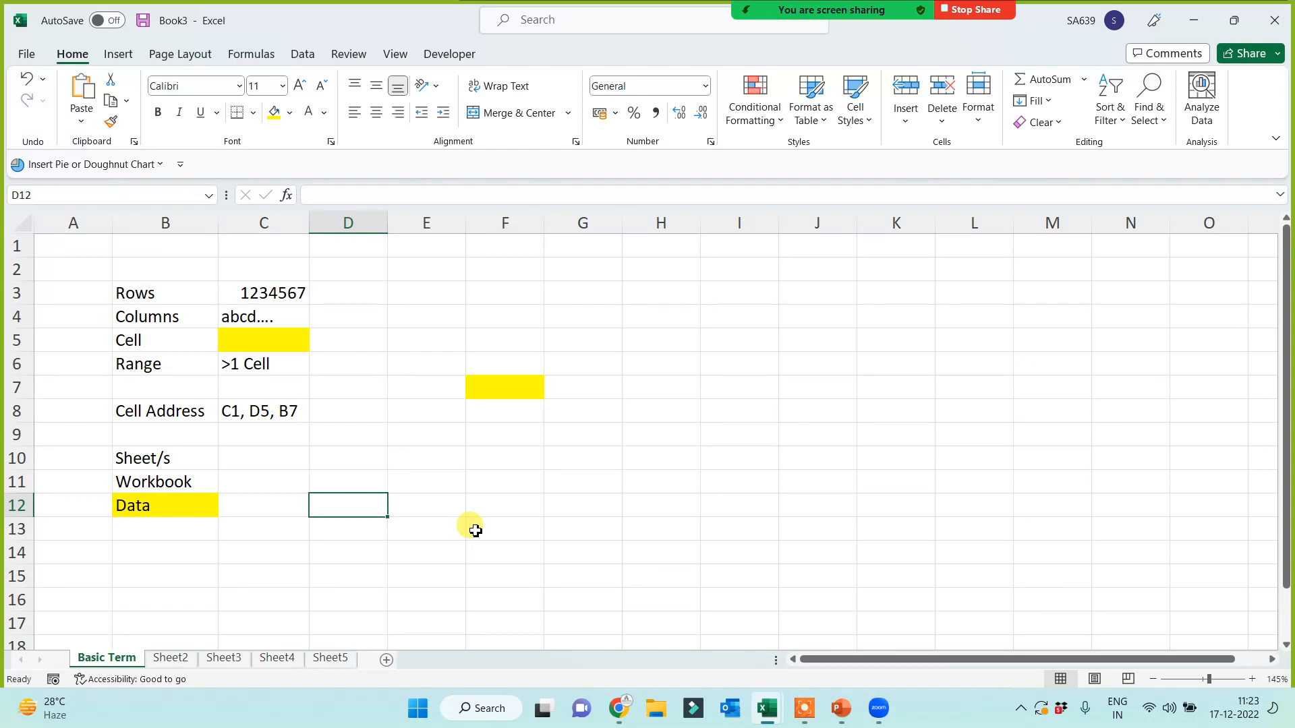
left_click(804, 709)
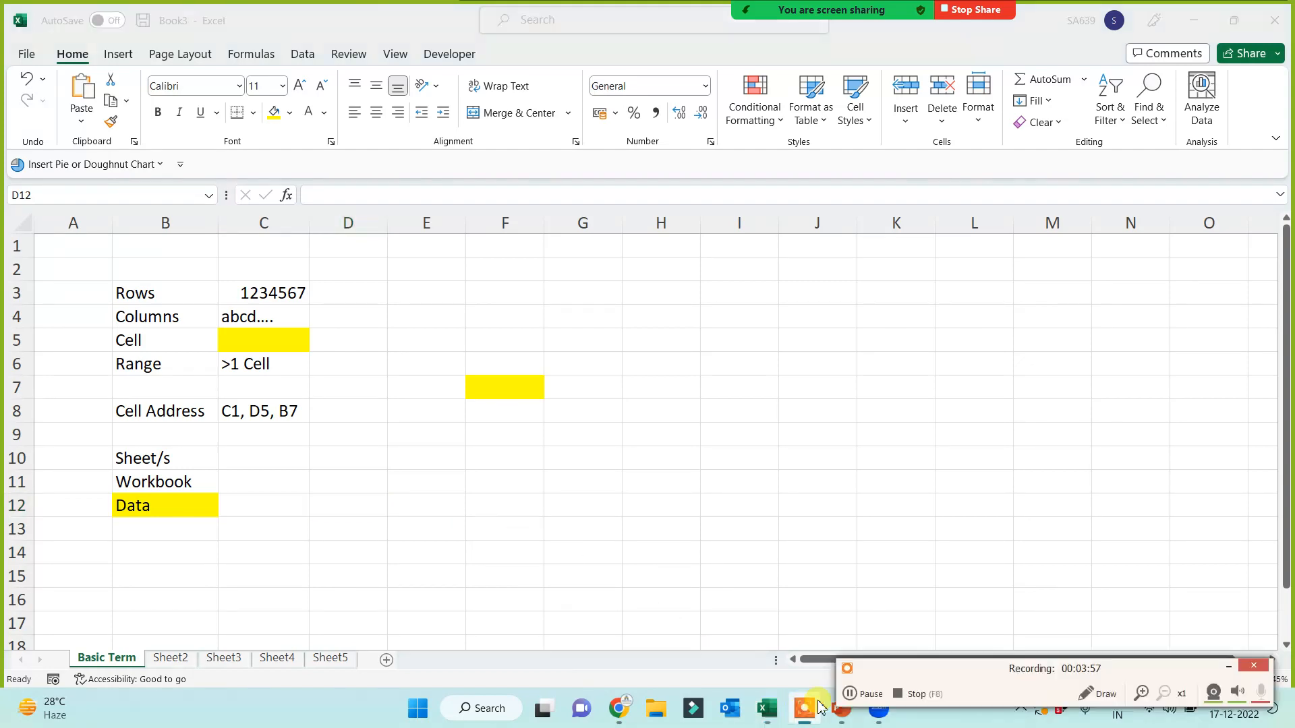
left_click(862, 699)
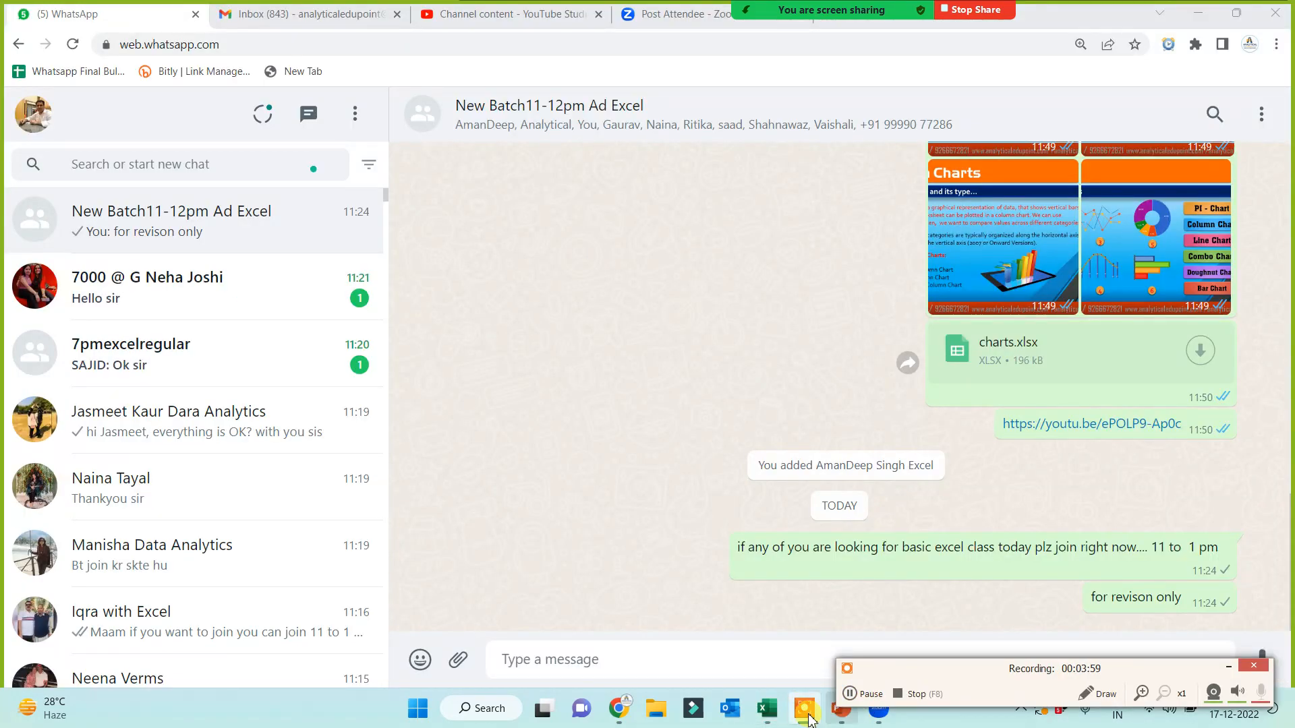
mouse_move(775, 715)
left_click(923, 637)
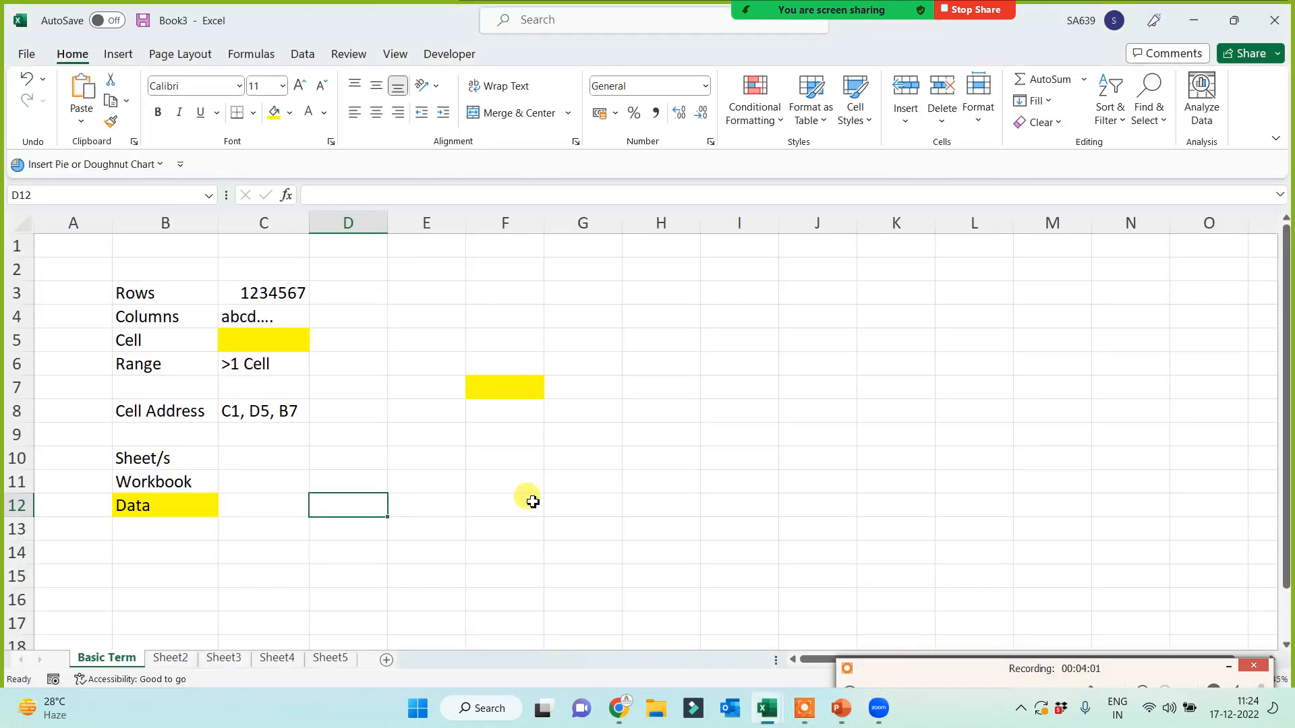
left_click(531, 502)
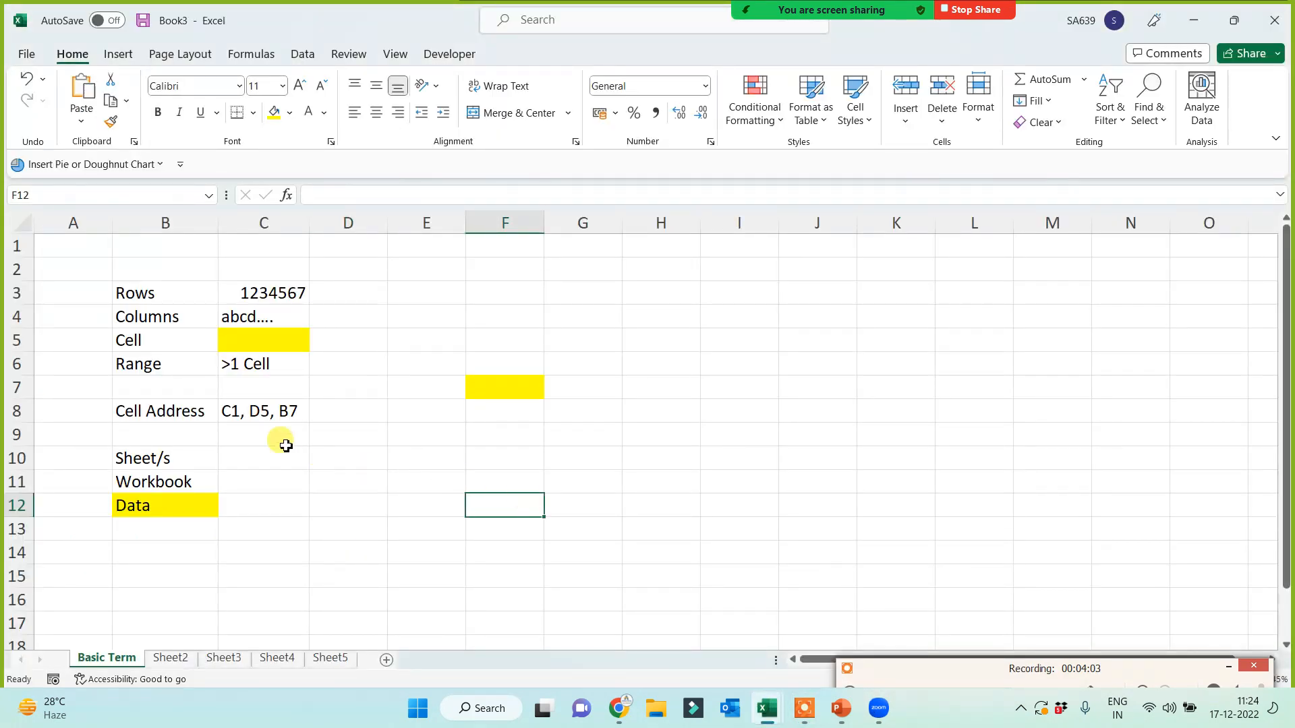
left_click(392, 481)
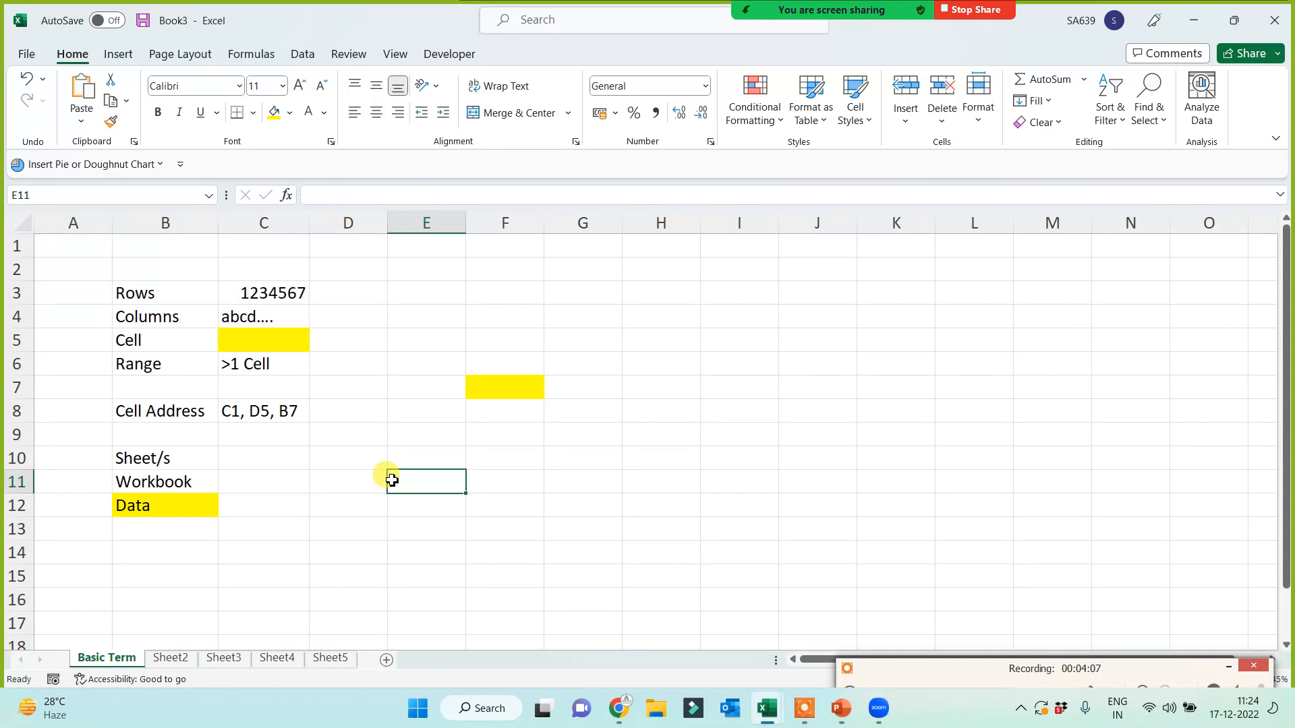
- Rename Sheet2 as Sheet Options
left_click(182, 664)
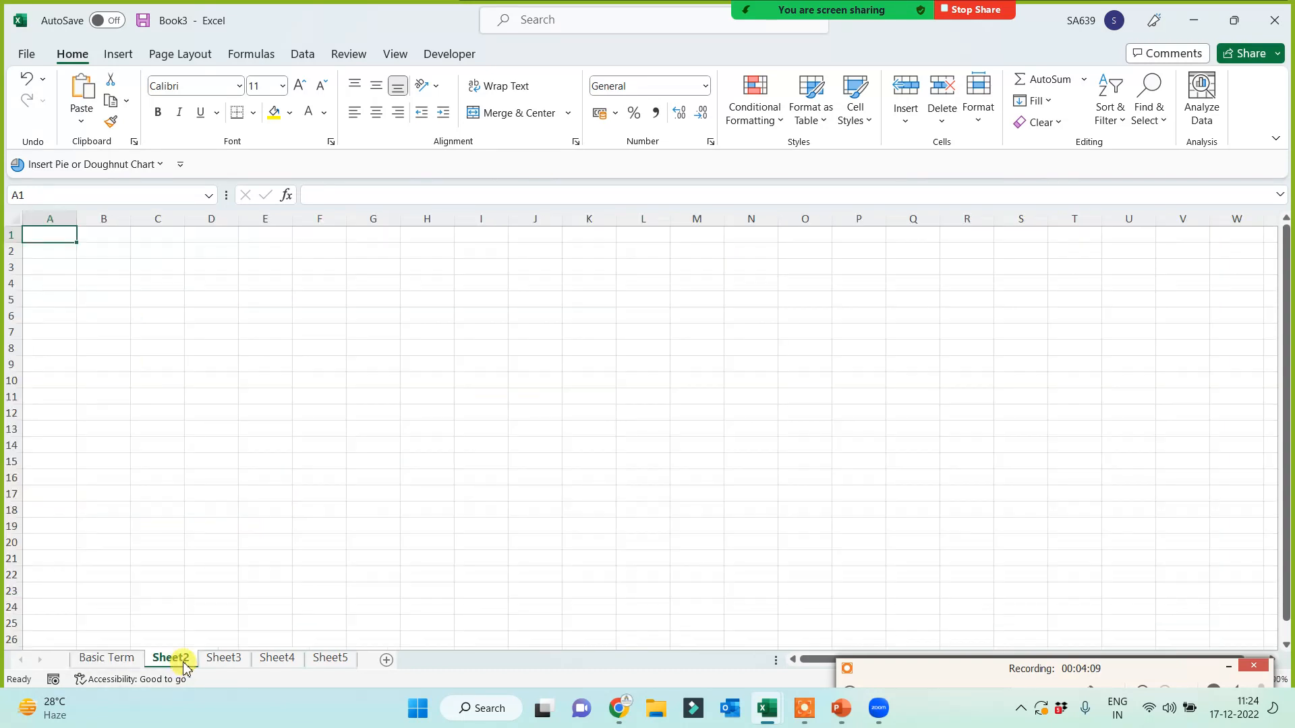
double_click(180, 665)
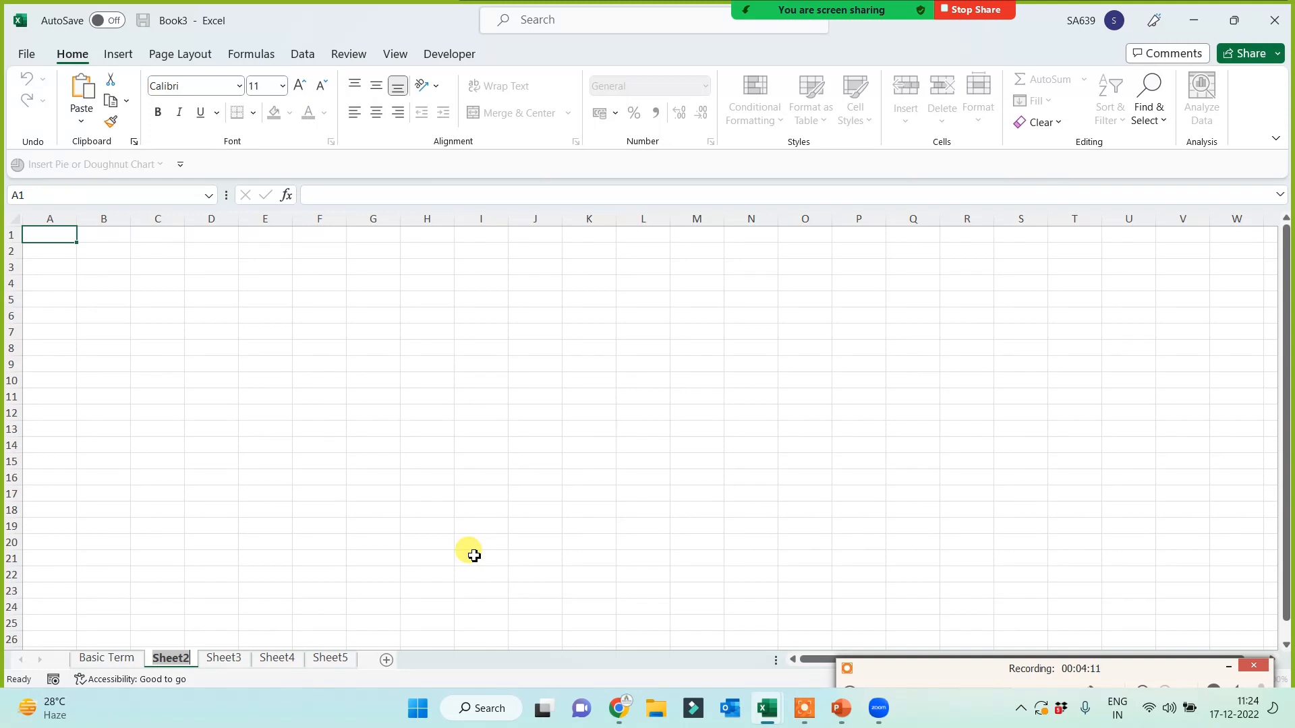
type("Sheet OPtio")
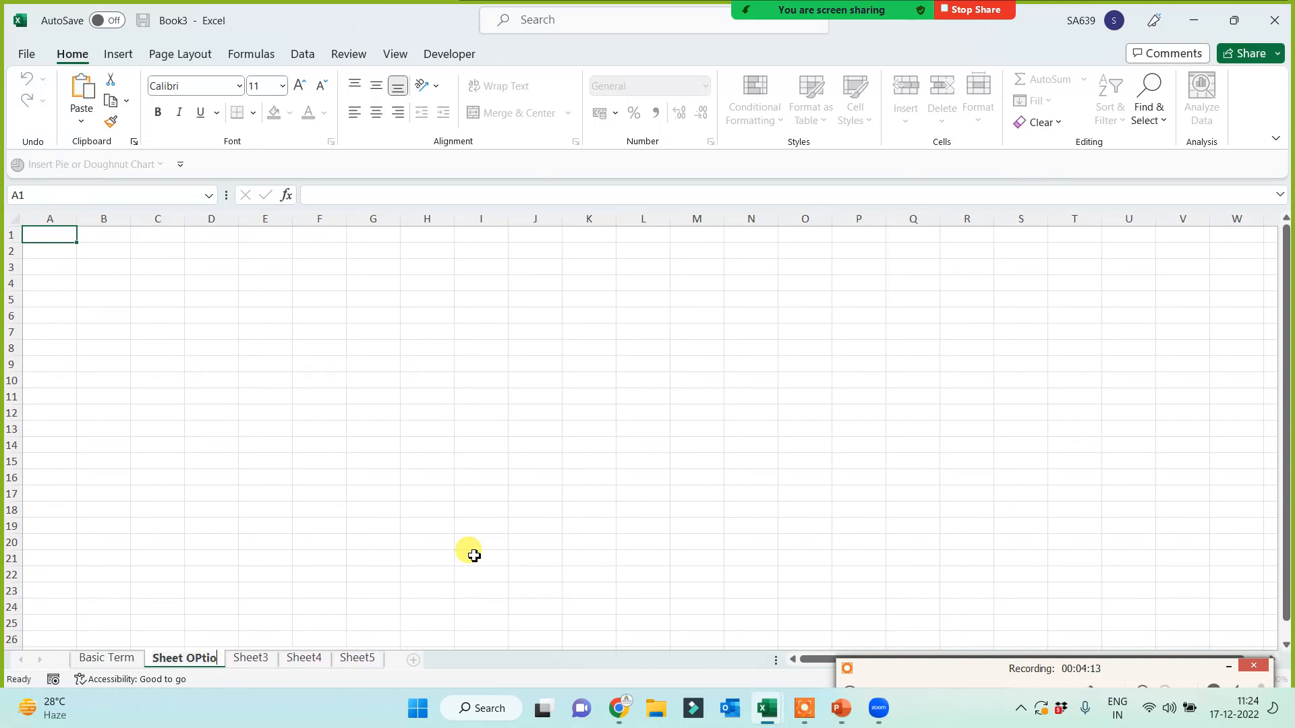
type("ns")
key("BackSpace")
key("BackSpace")
key("BackSpace")
key("BackSpace")
key("BackSpace")
key("BackSpace")
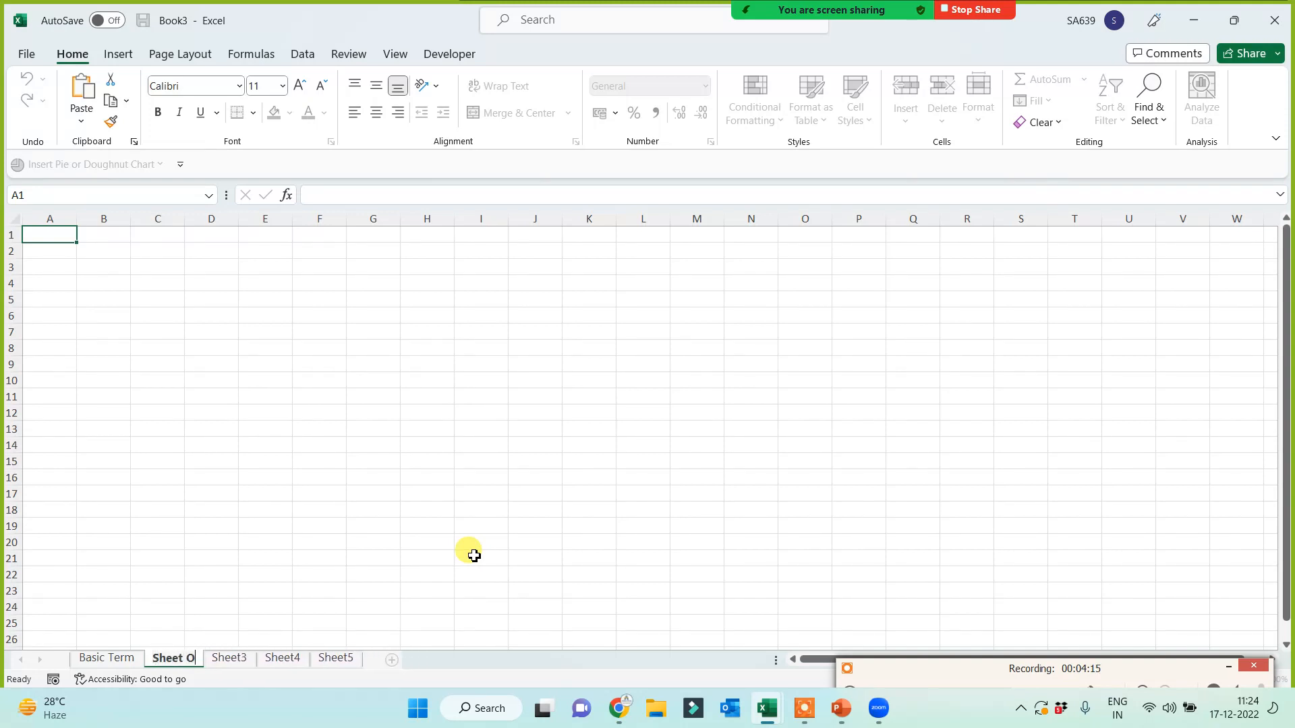
type("ptions")
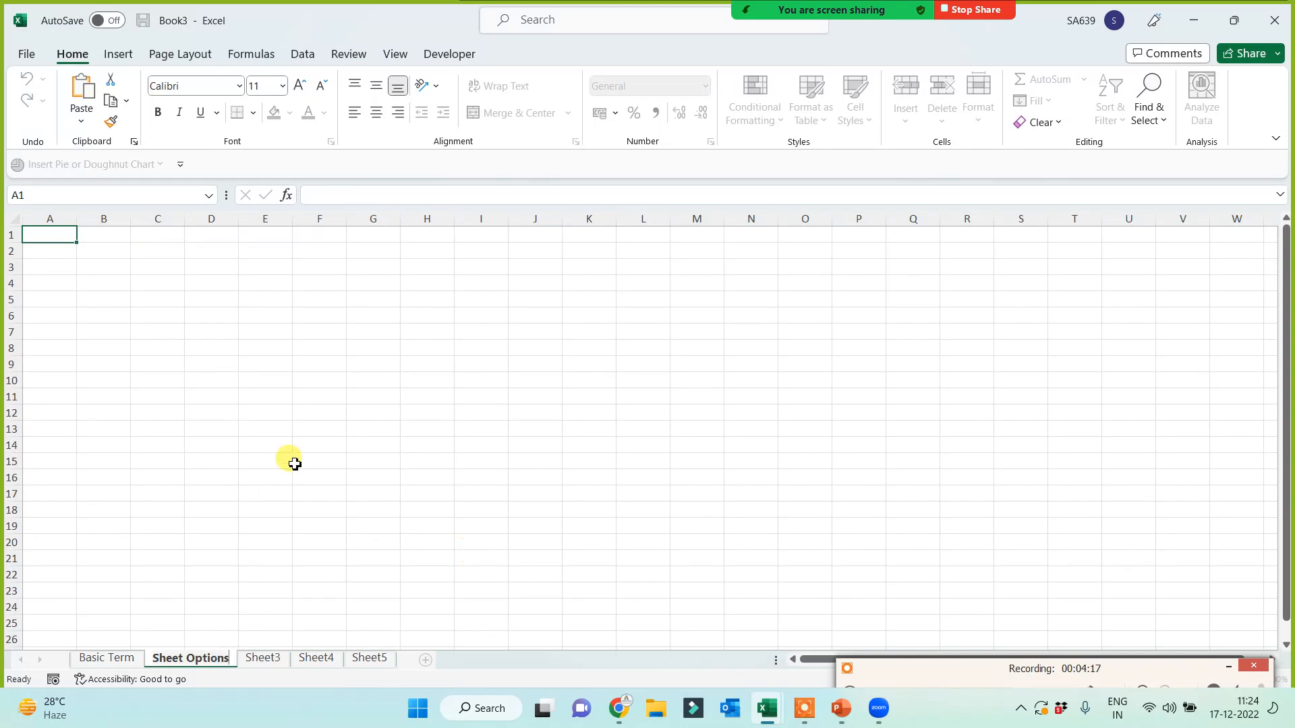
left_click(301, 448)
scroll(298, 459, "up", 1, "ctrl")
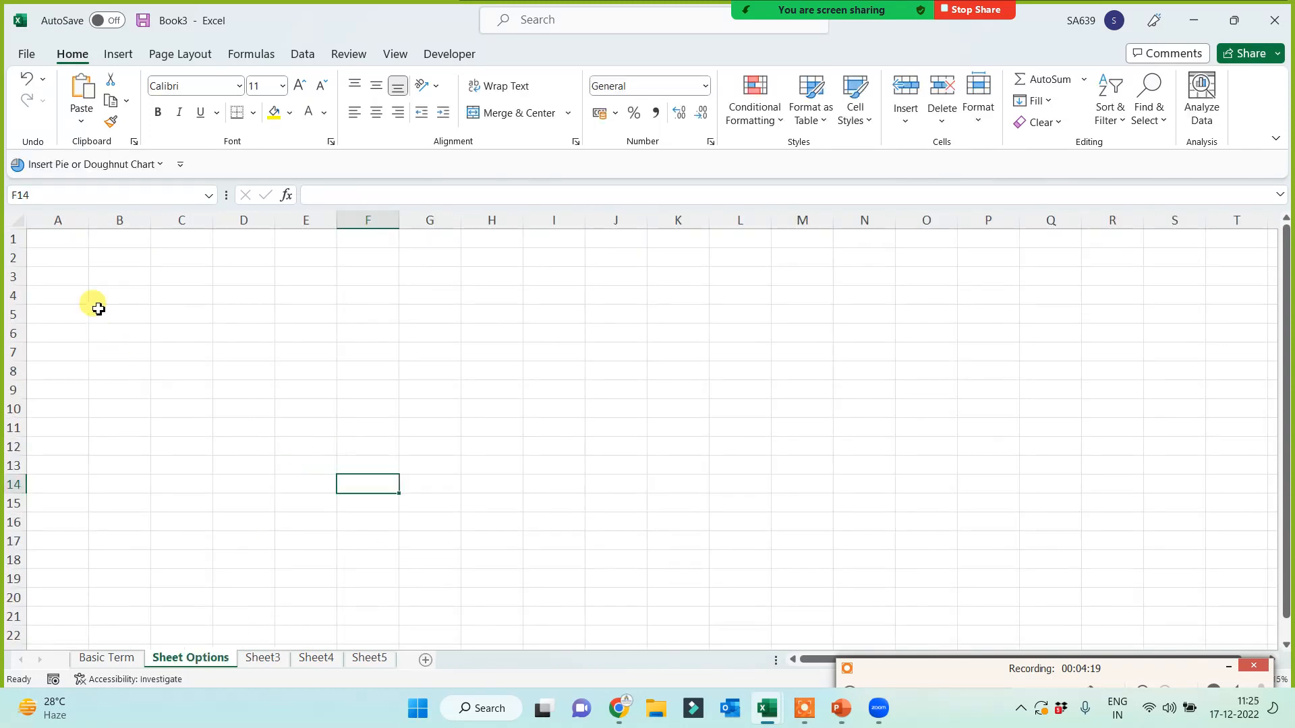
- Examine the sheet commands available for Sheet3, such as insert, delete, rename, move or copy, and hide
right_click(263, 659)
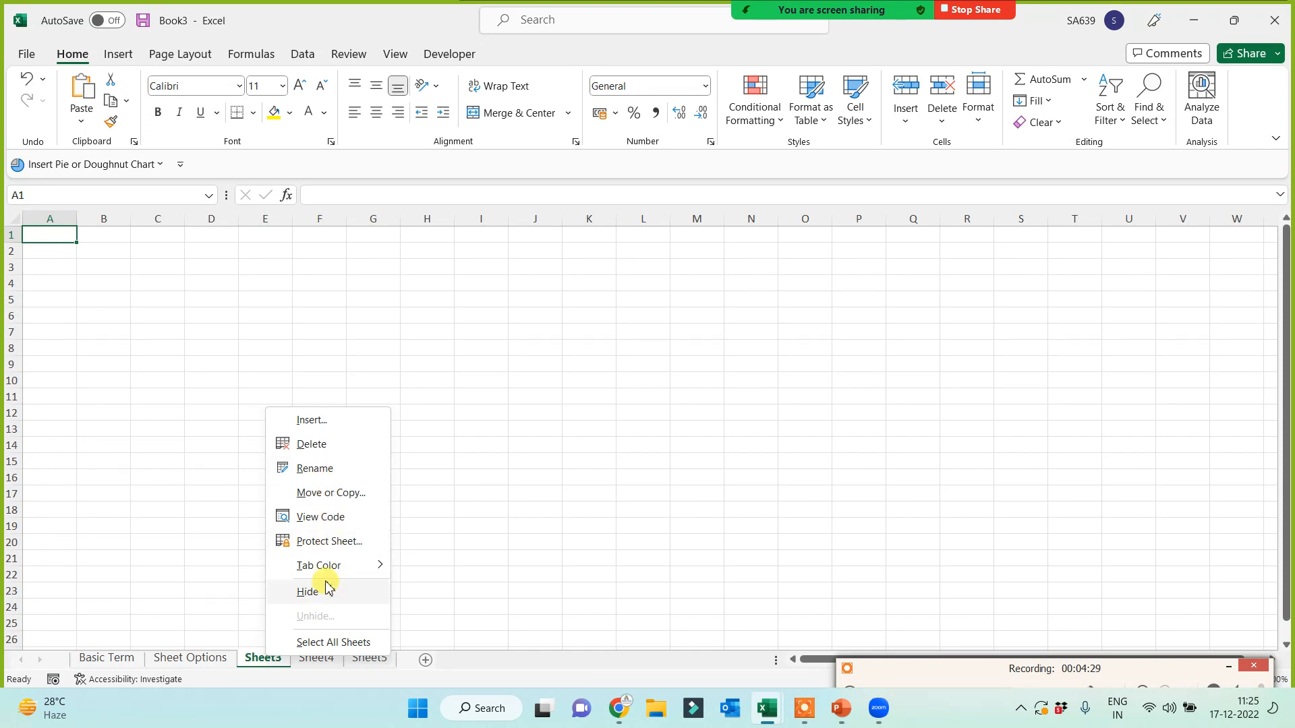
left_click(575, 521)
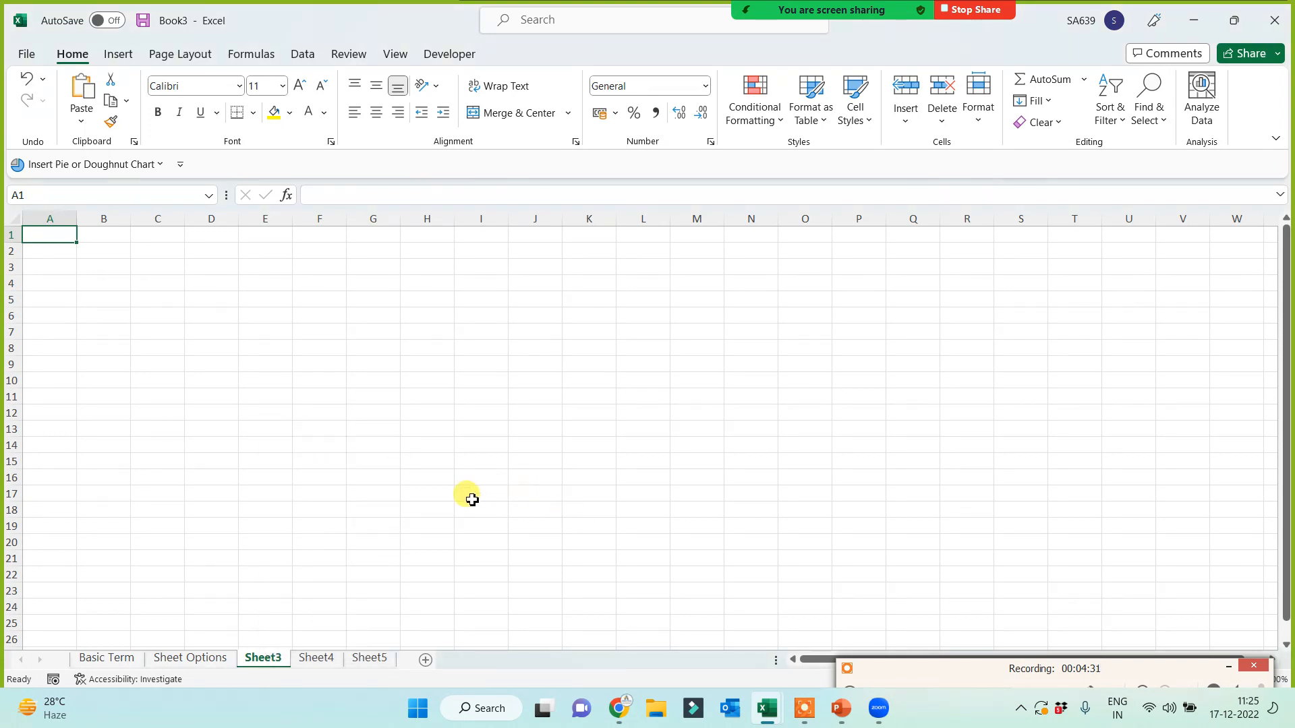
- Start inserting a picture from this device at cell A1 of the Sheet Options worksheet
left_click(196, 659)
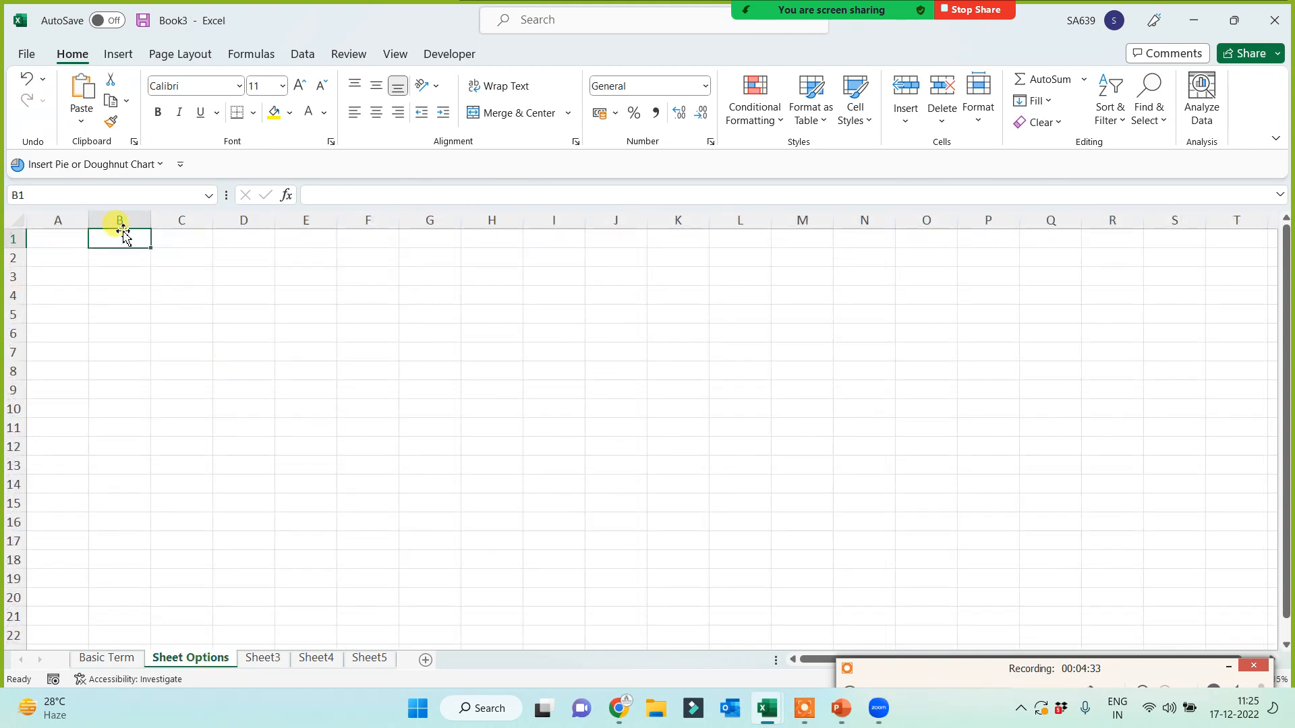
left_click(53, 240)
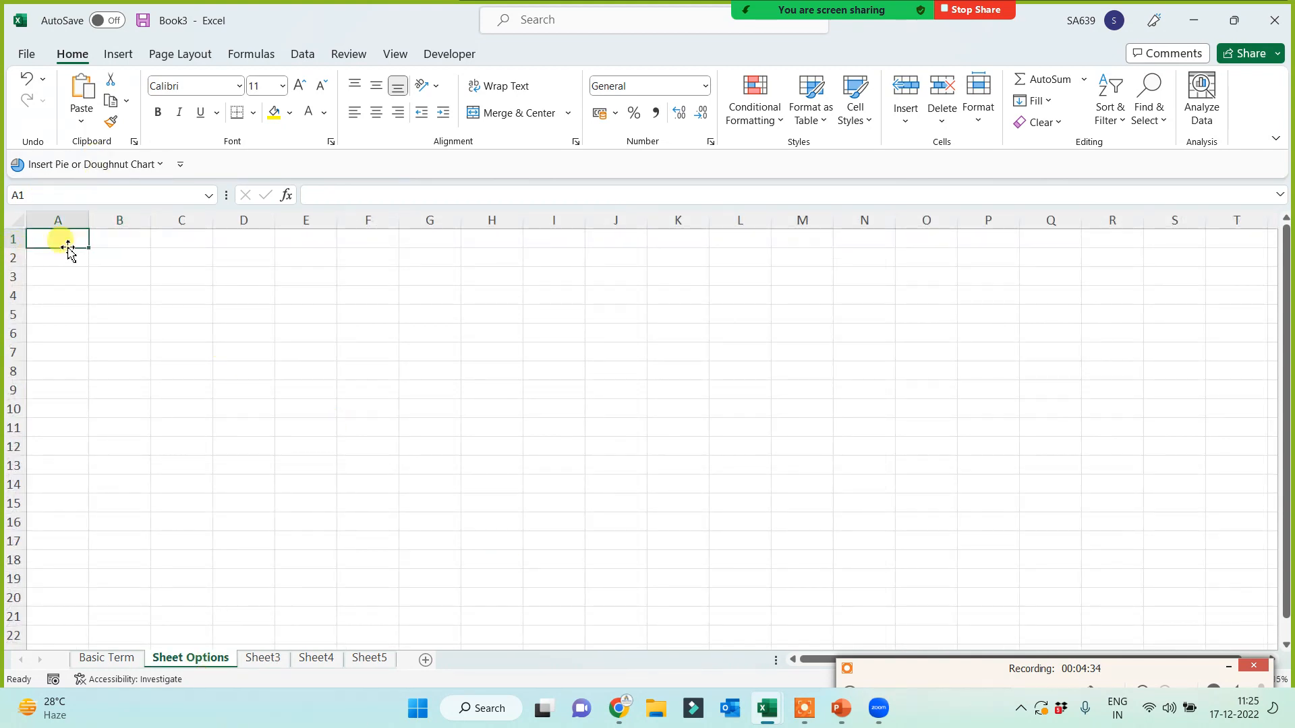
left_click(118, 54)
left_click(213, 112)
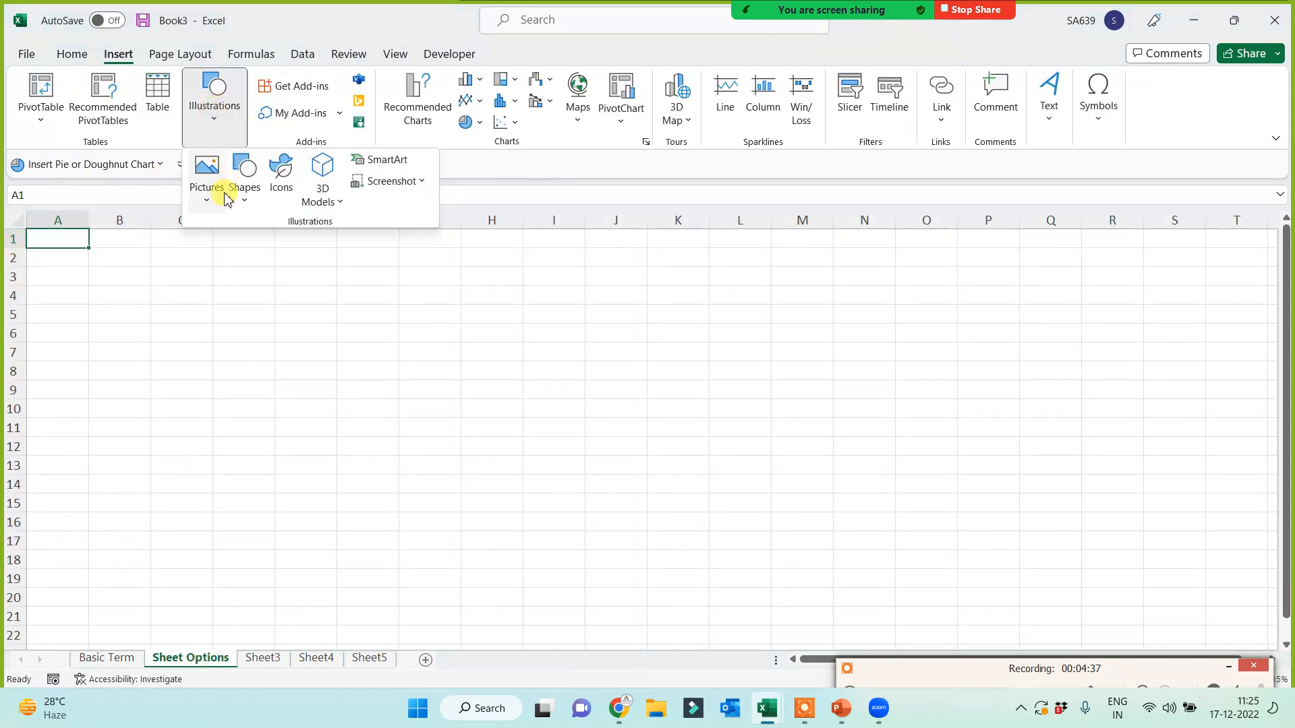
left_click(210, 179)
left_click(238, 257)
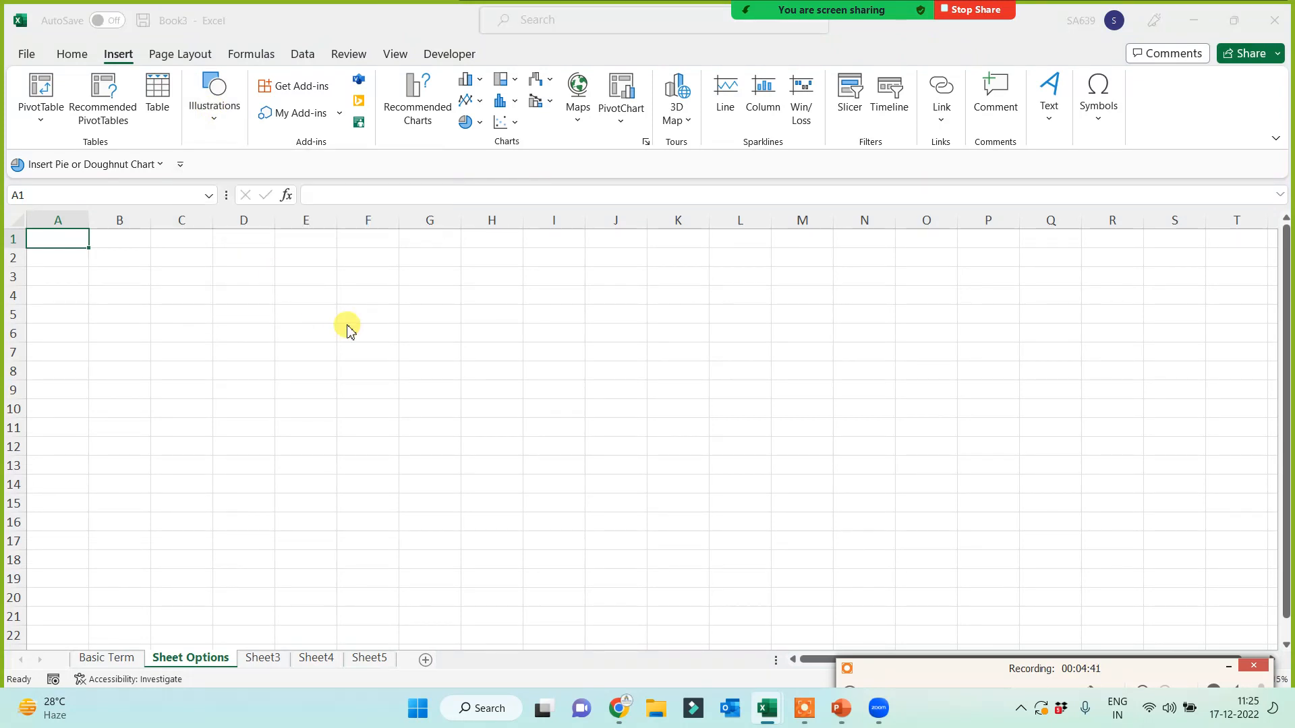
- Insert the picture Sheet Options.jpg from the Analytical Edupoint 1 > Notes > Basic Excel folder on the Analytical (E:) drive
left_click(81, 307)
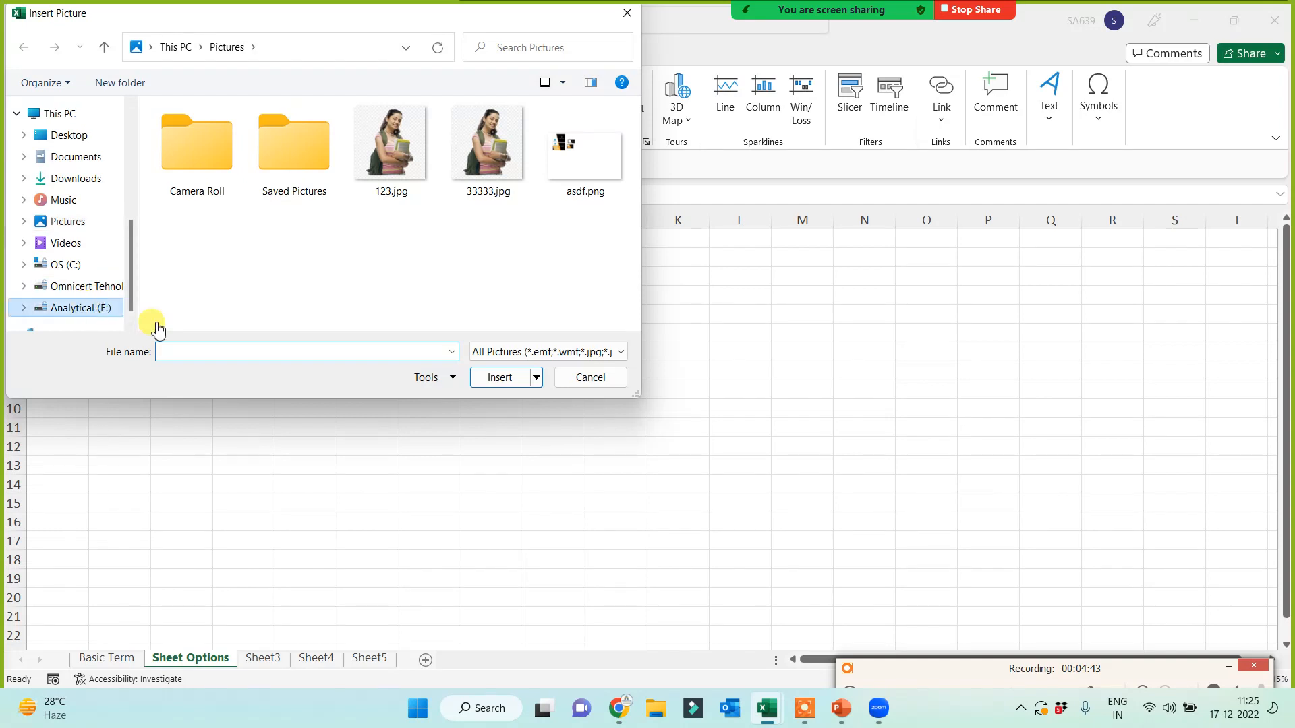
scroll(88, 199, "up", 5)
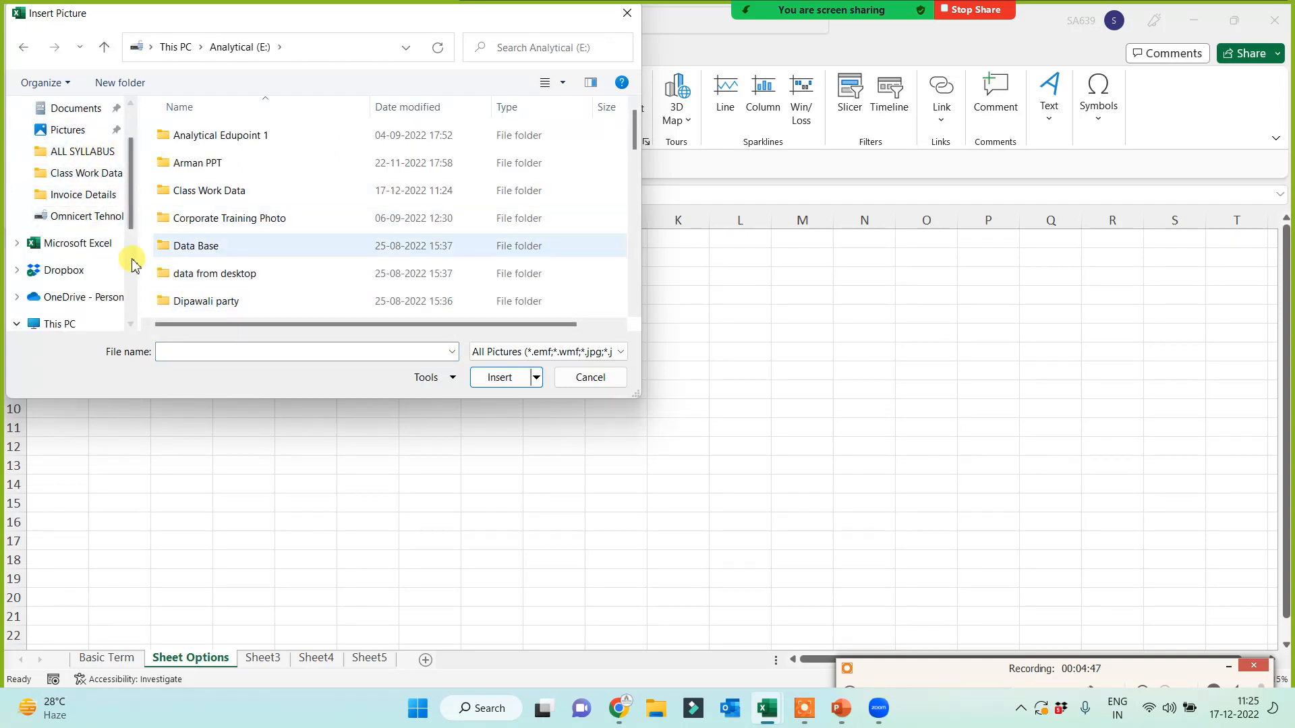
scroll(84, 305, "down", 2)
scroll(82, 305, "down", 3)
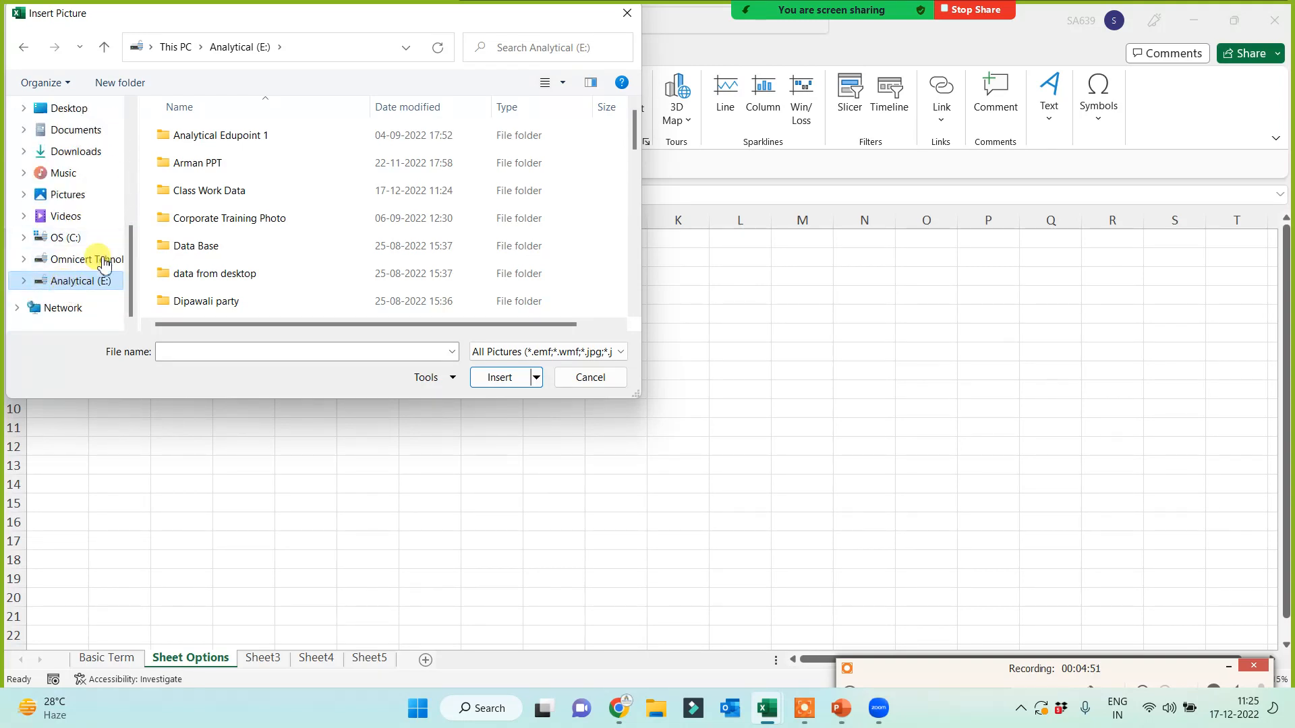
double_click(196, 135)
double_click(194, 220)
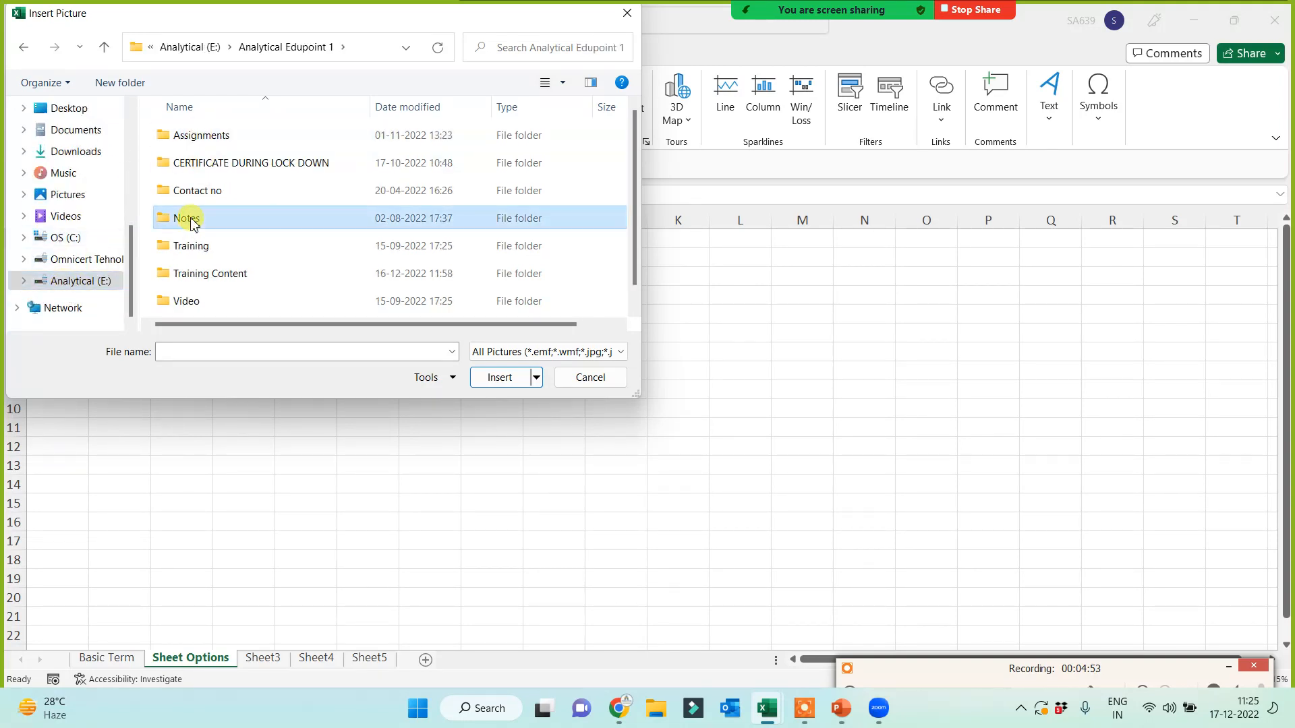
double_click(198, 135)
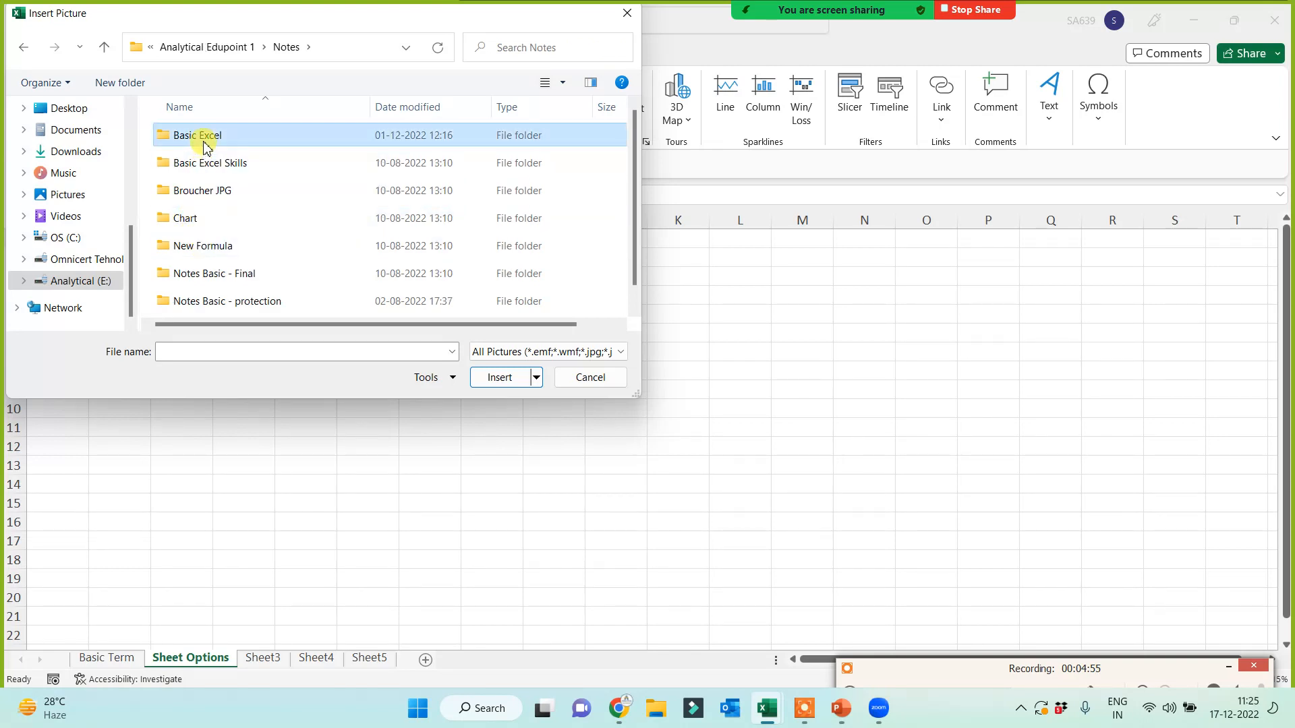
scroll(257, 222, "down", 3)
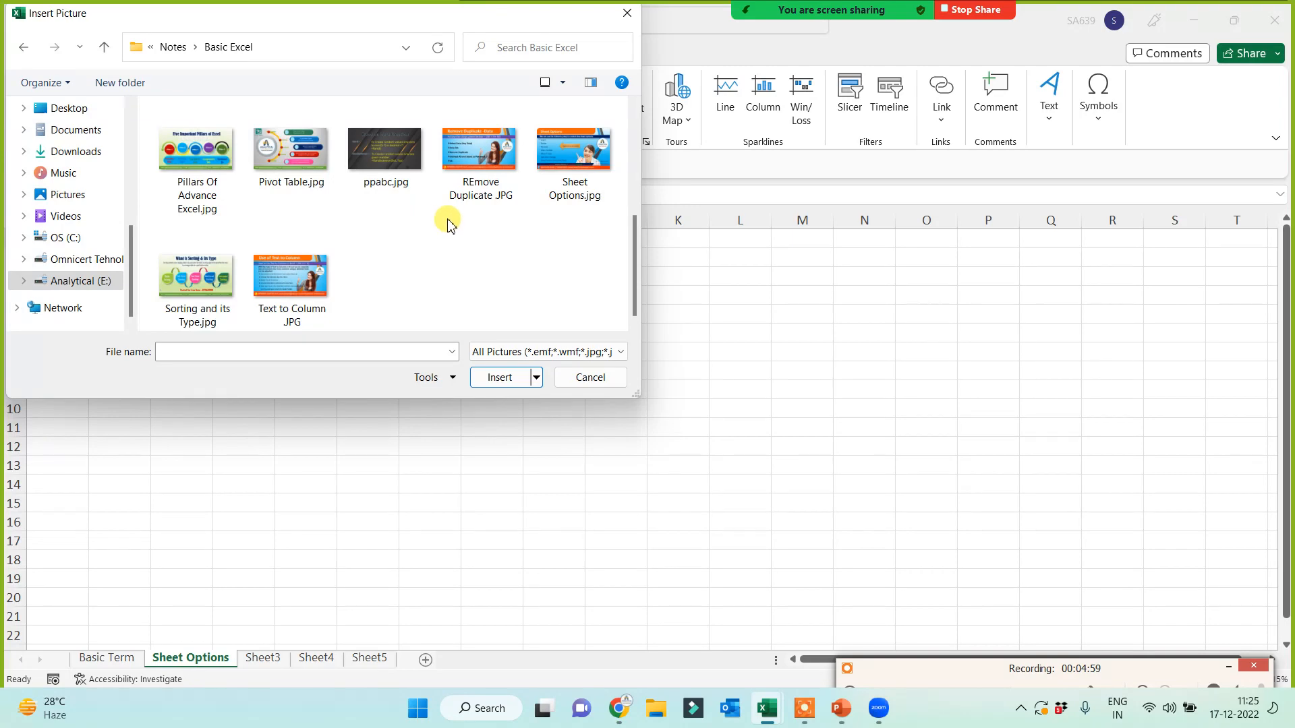
left_click(559, 177)
double_click(560, 177)
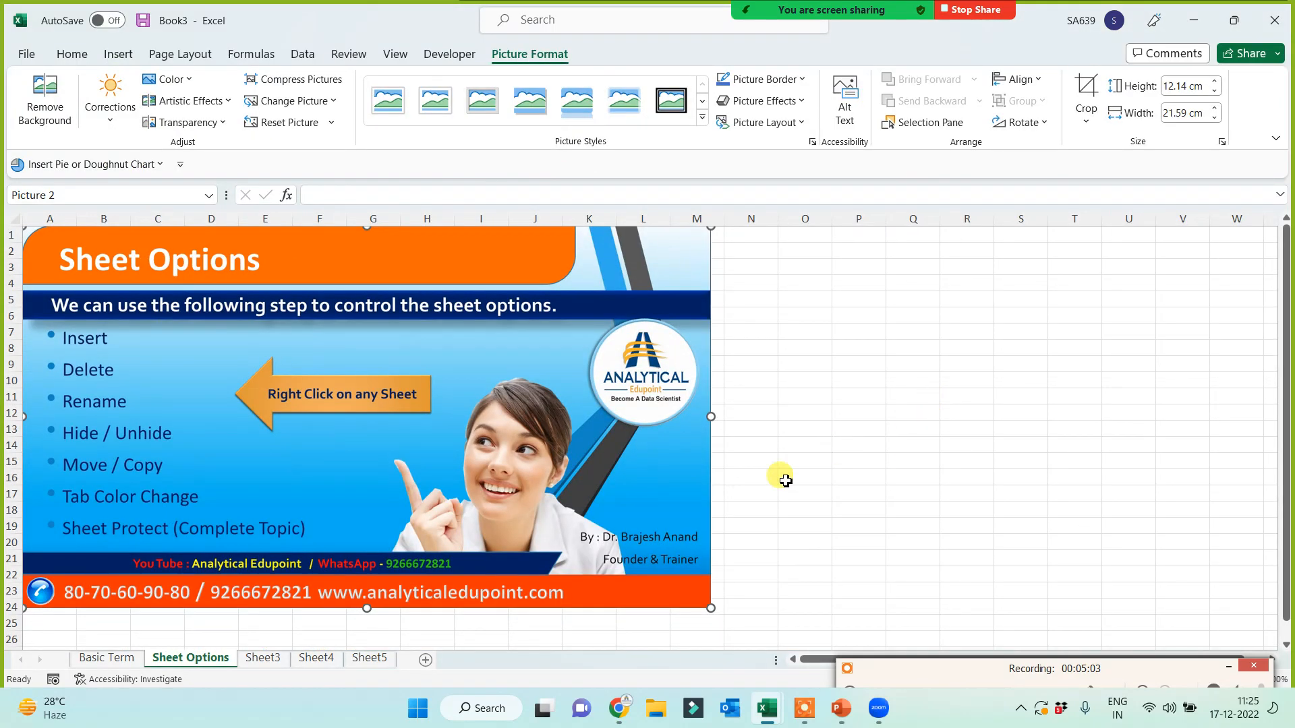
left_click(965, 443)
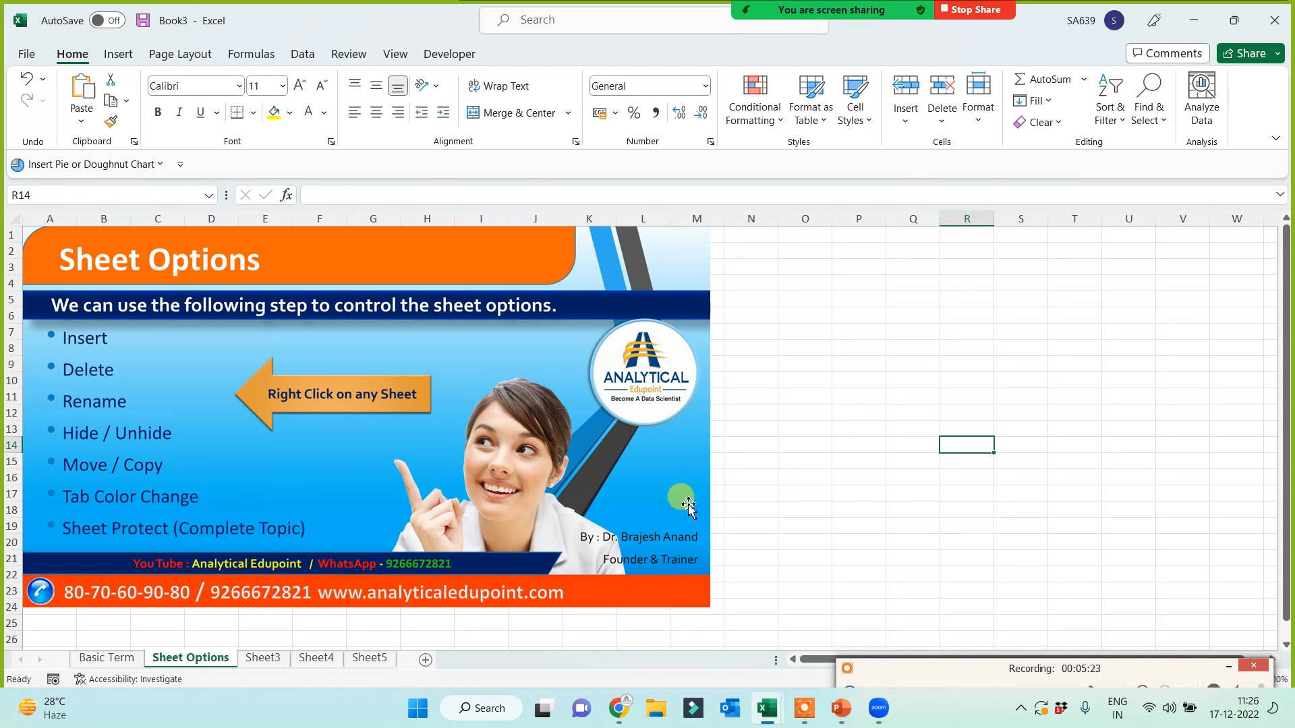
left_click(897, 426)
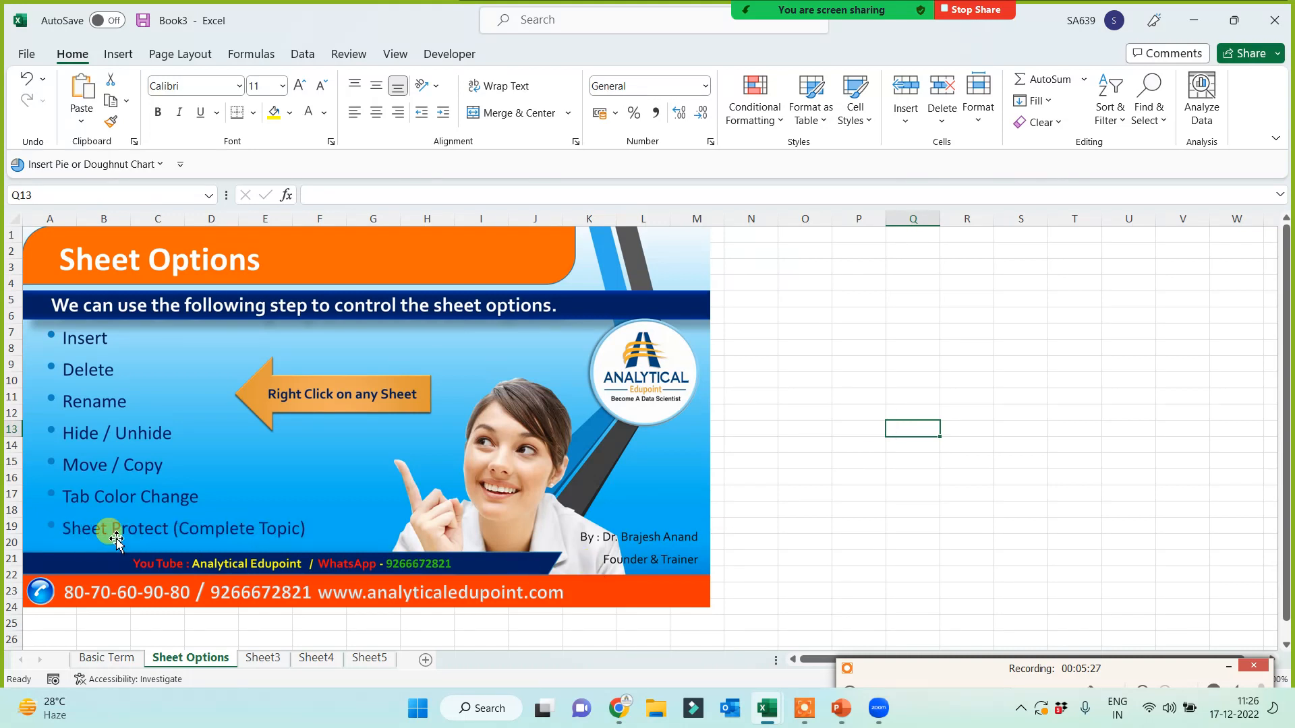
left_click(874, 479)
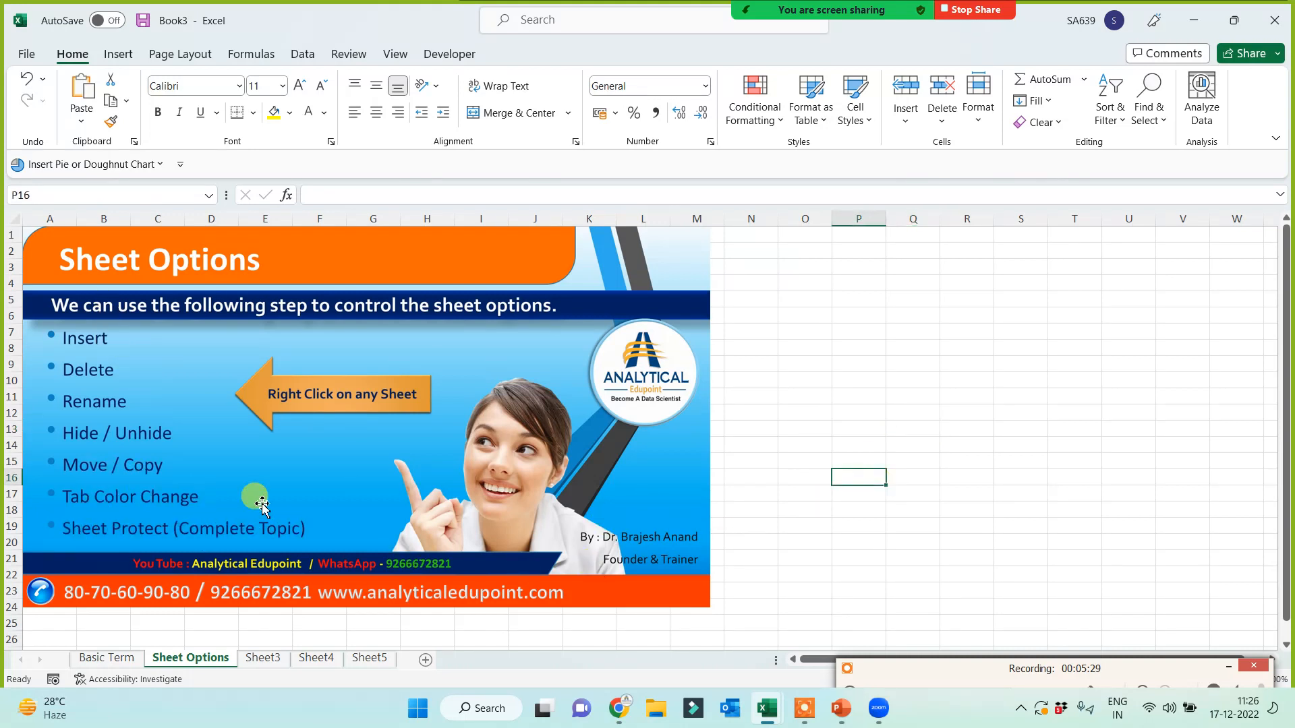
- Add two new sheets directly after Sheet Options and delete Sheet5
left_click(425, 660)
left_click(480, 661)
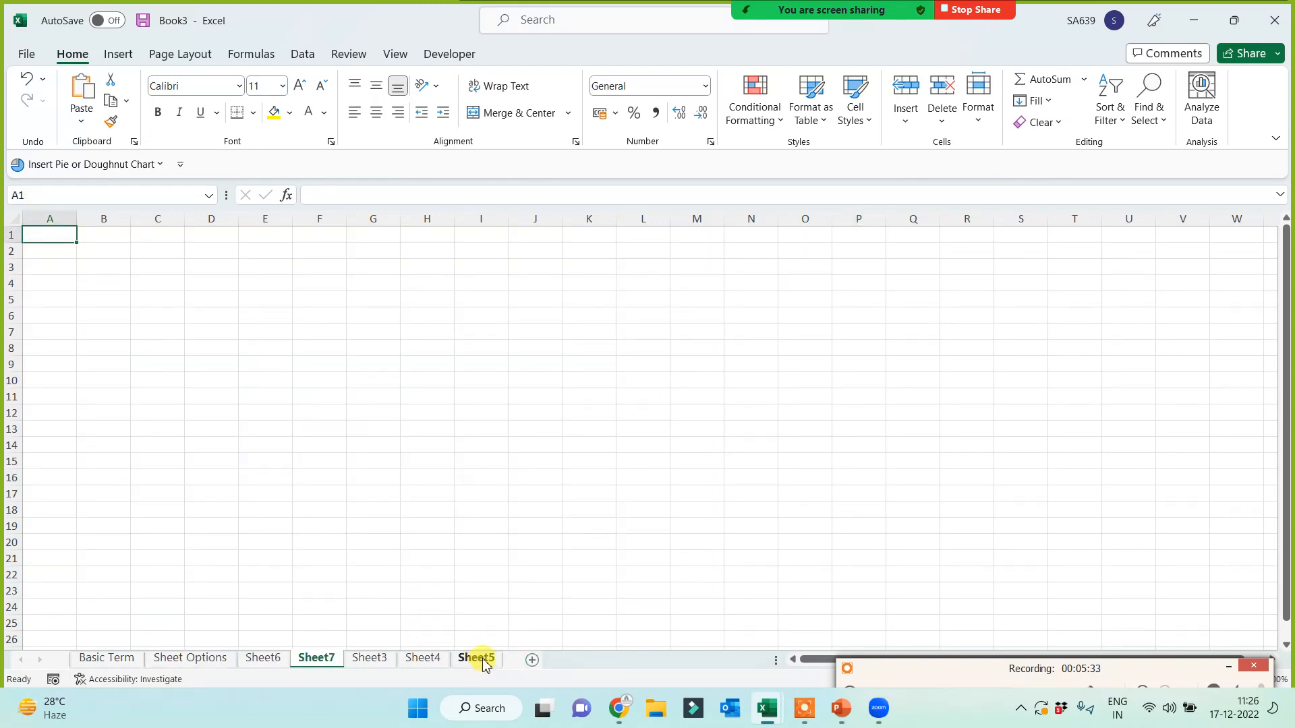
right_click(483, 663)
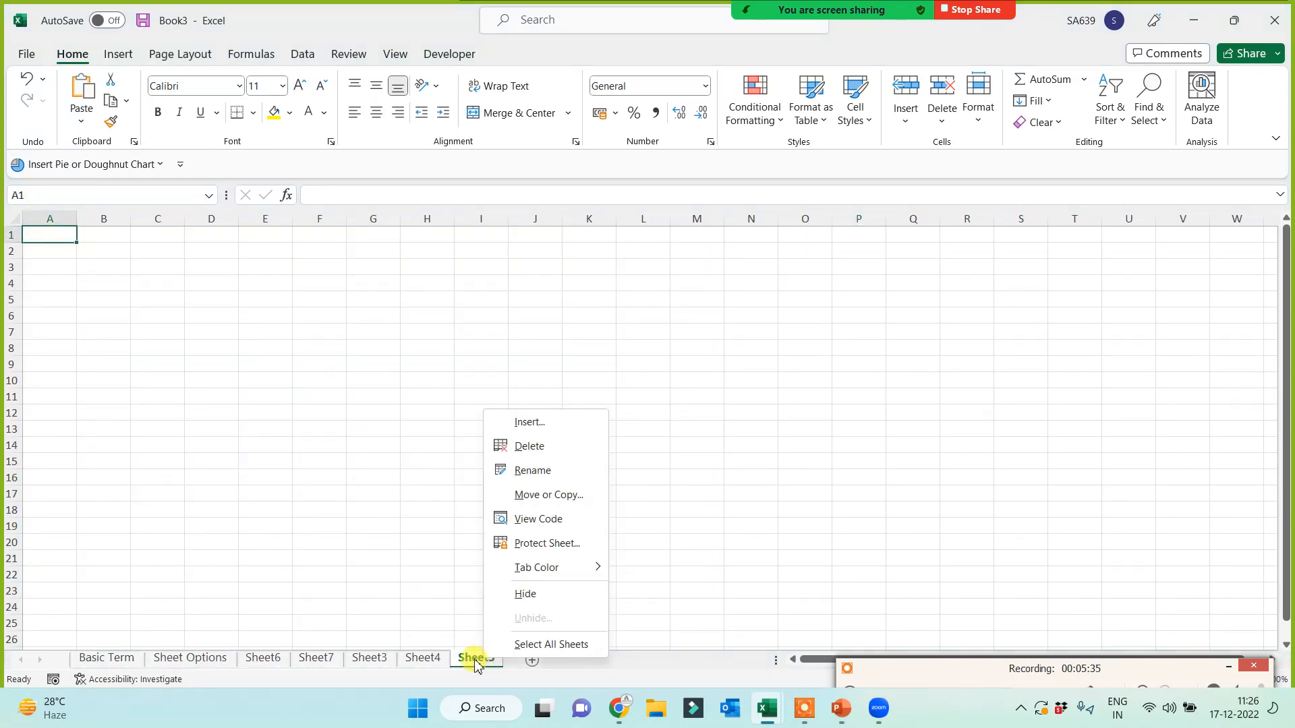
left_click(530, 445)
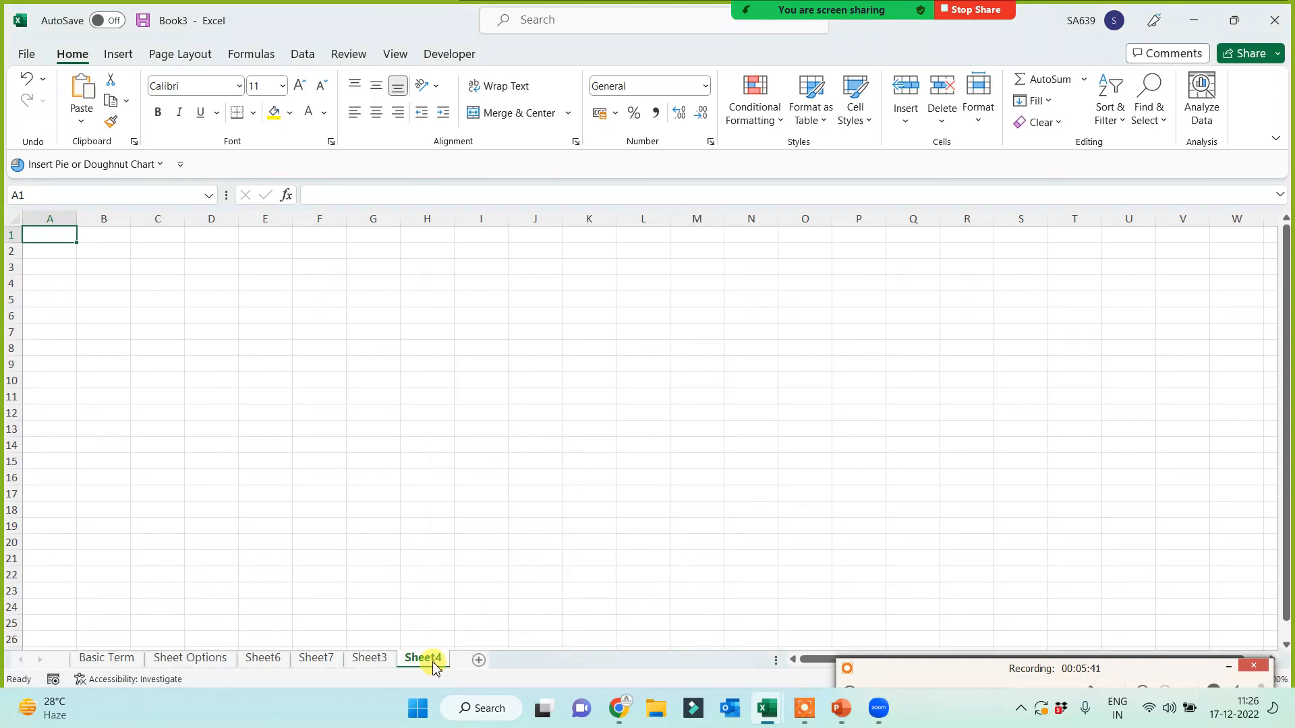
- Rename Sheet4 with a person's first name
right_click(433, 668)
left_click(448, 471)
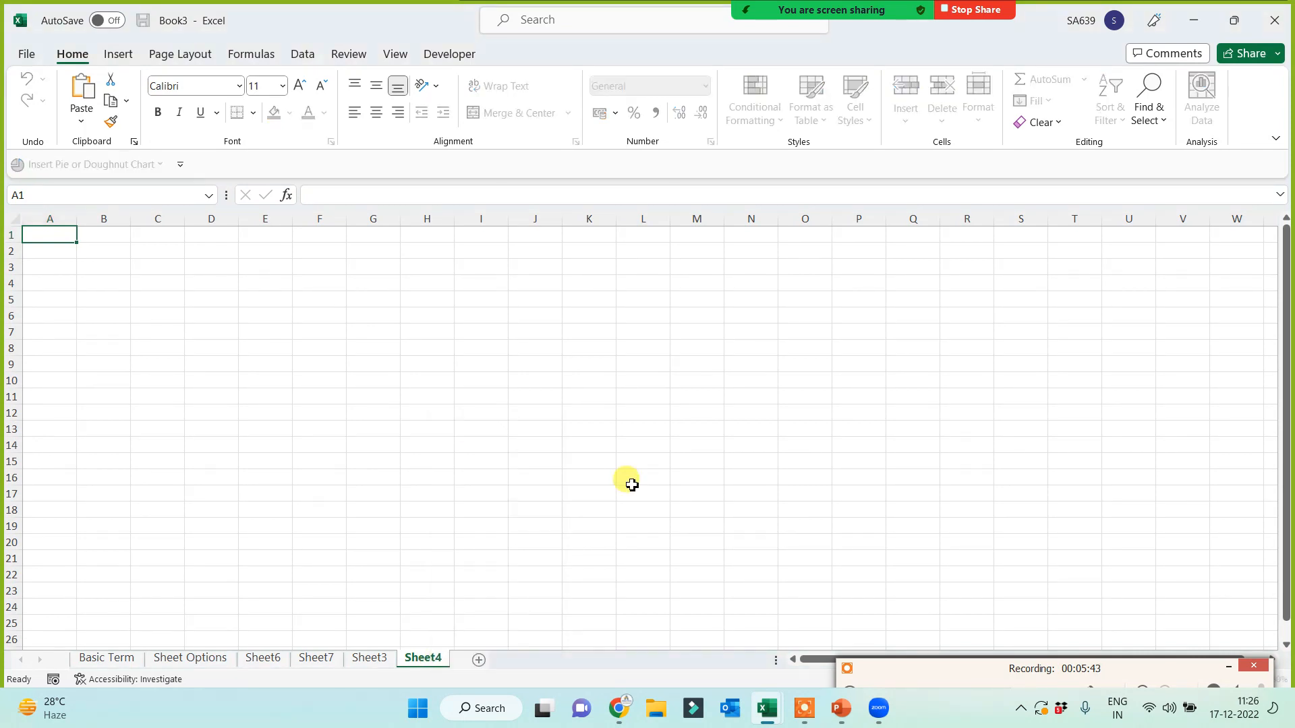
type("Sameer")
left_click(632, 485)
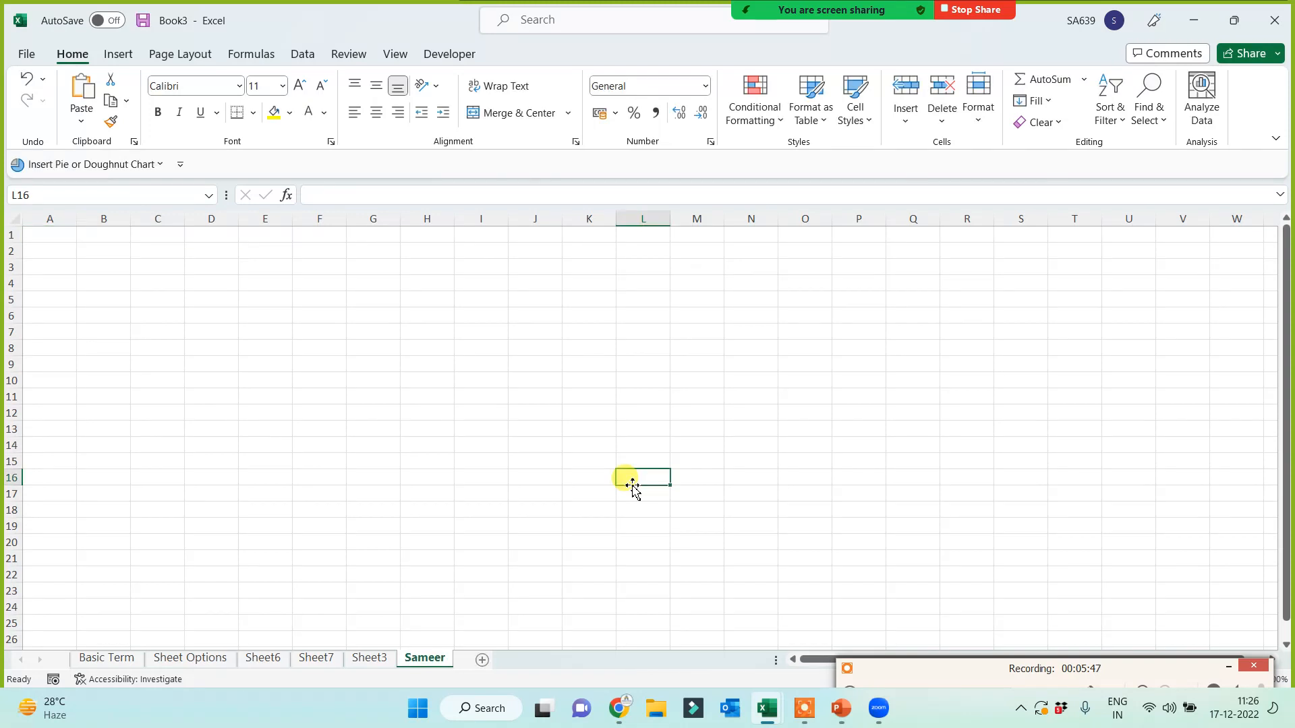
- Rename Sheet3 with another person's first name
left_click(385, 661)
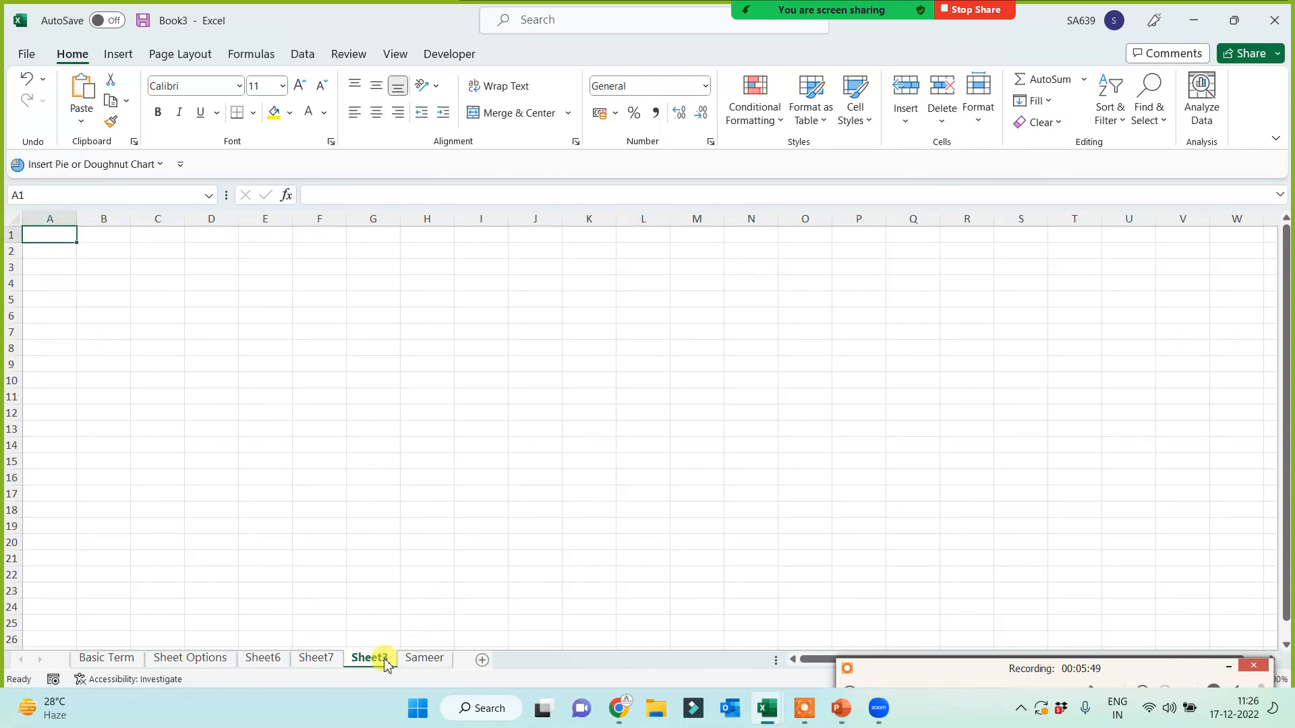
right_click(385, 661)
left_click(435, 471)
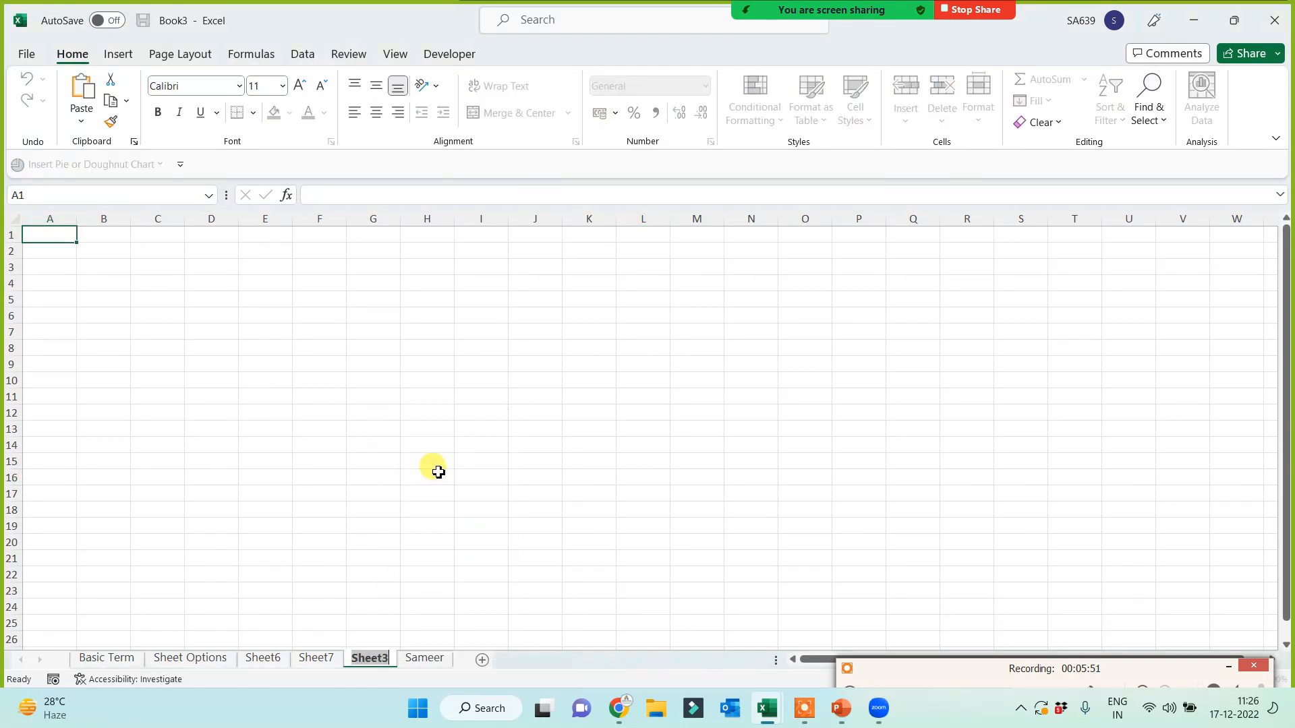
key("BackSpace")
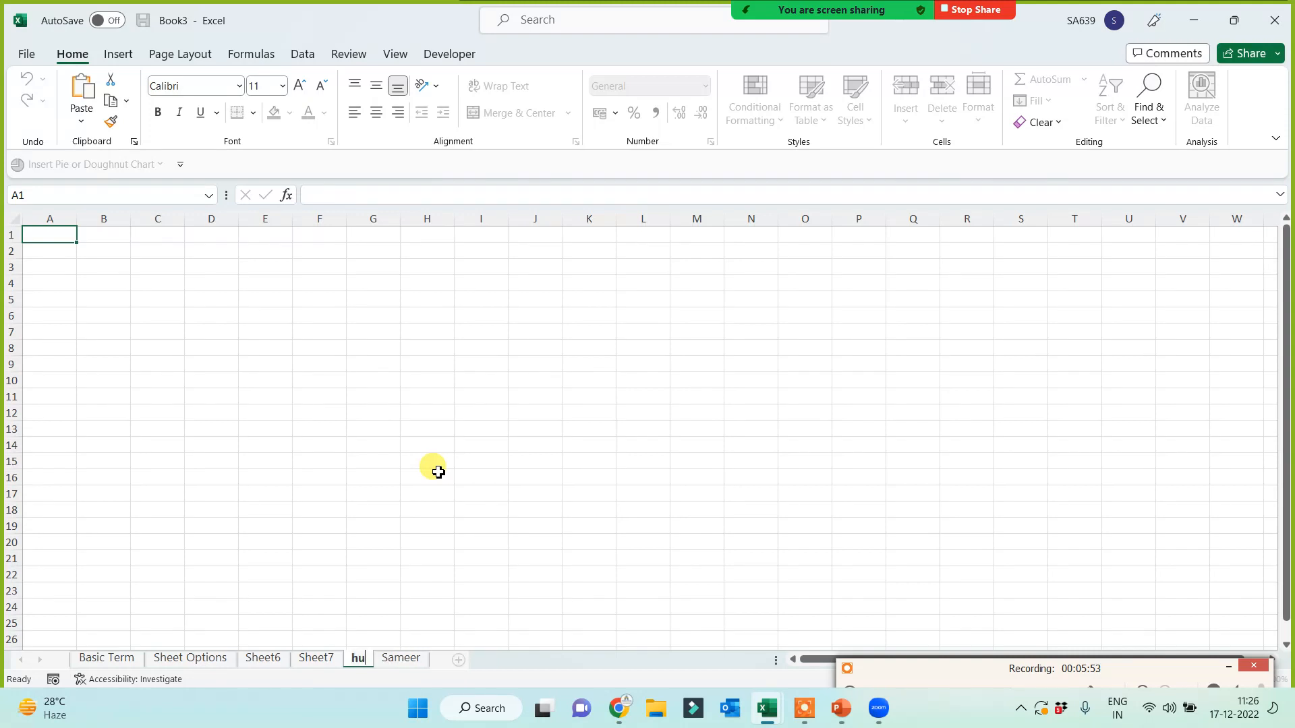
type("Khushi")
key("Return")
left_click(439, 472)
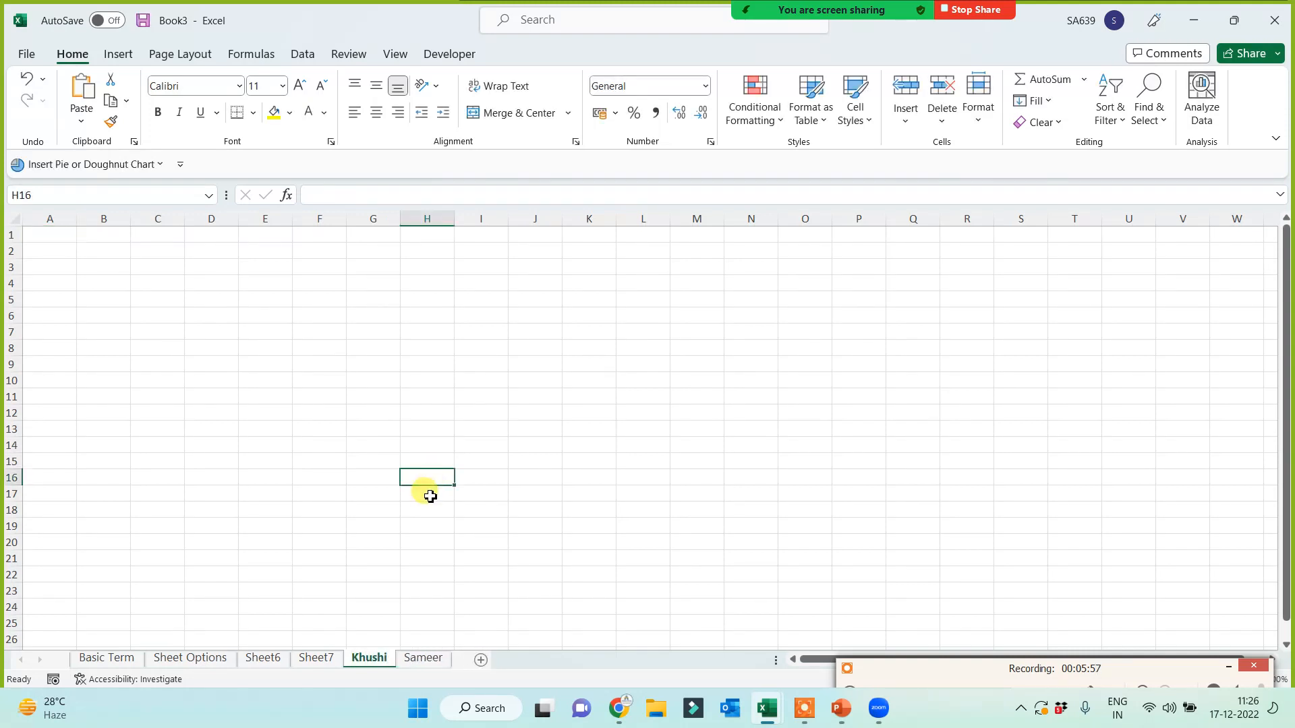
left_click(209, 659)
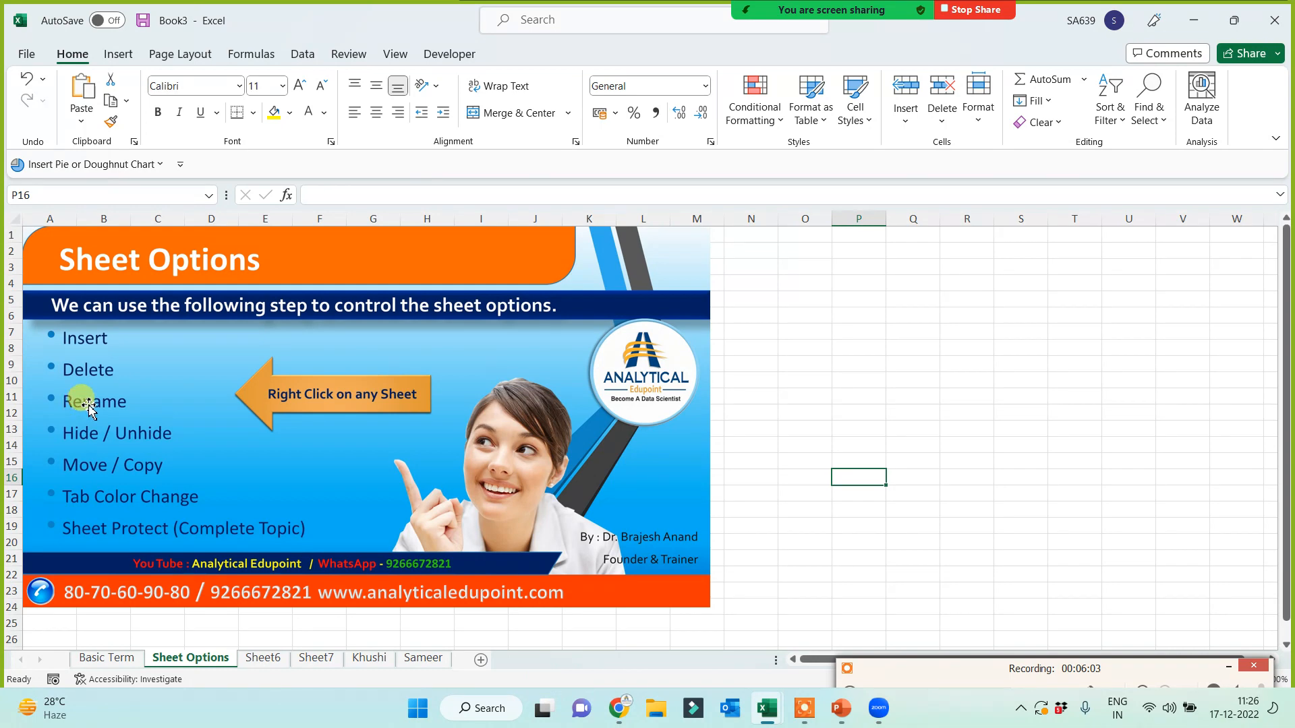
left_click(897, 446)
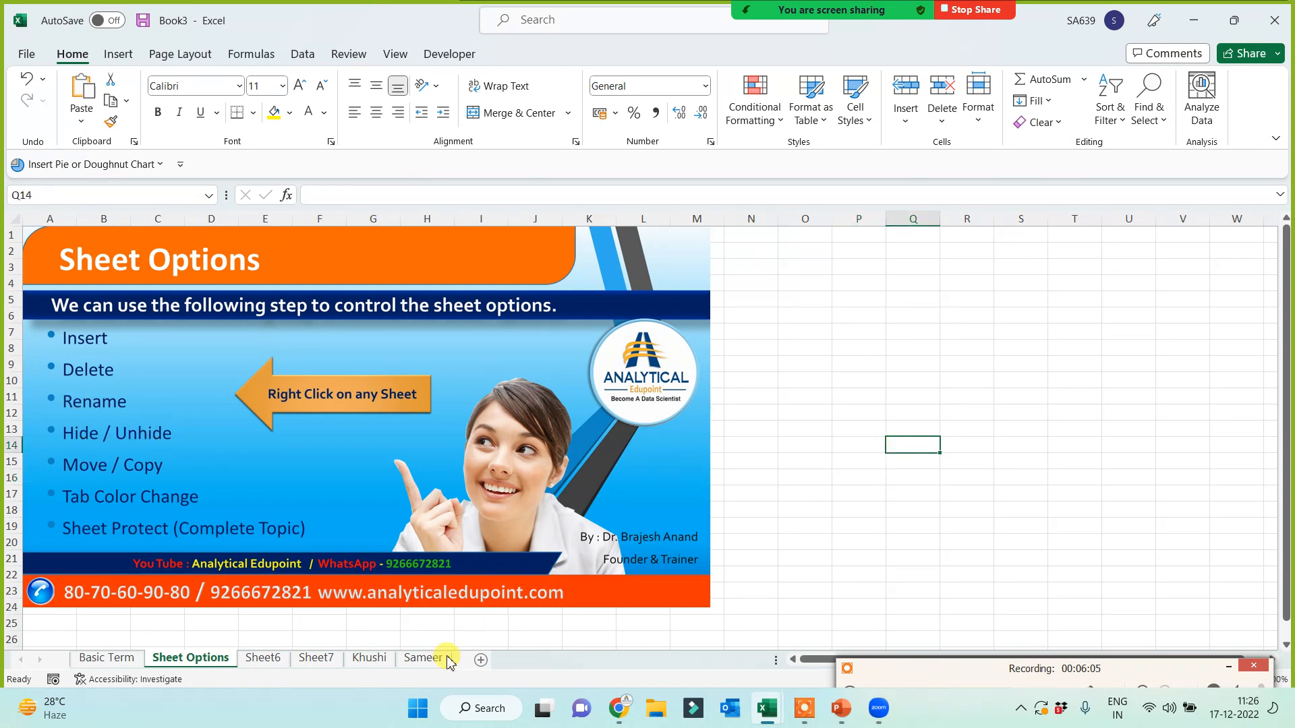
- Fill the range E7:L18 with yellow on the renamed sheet directly after Sheet7
left_click(369, 658)
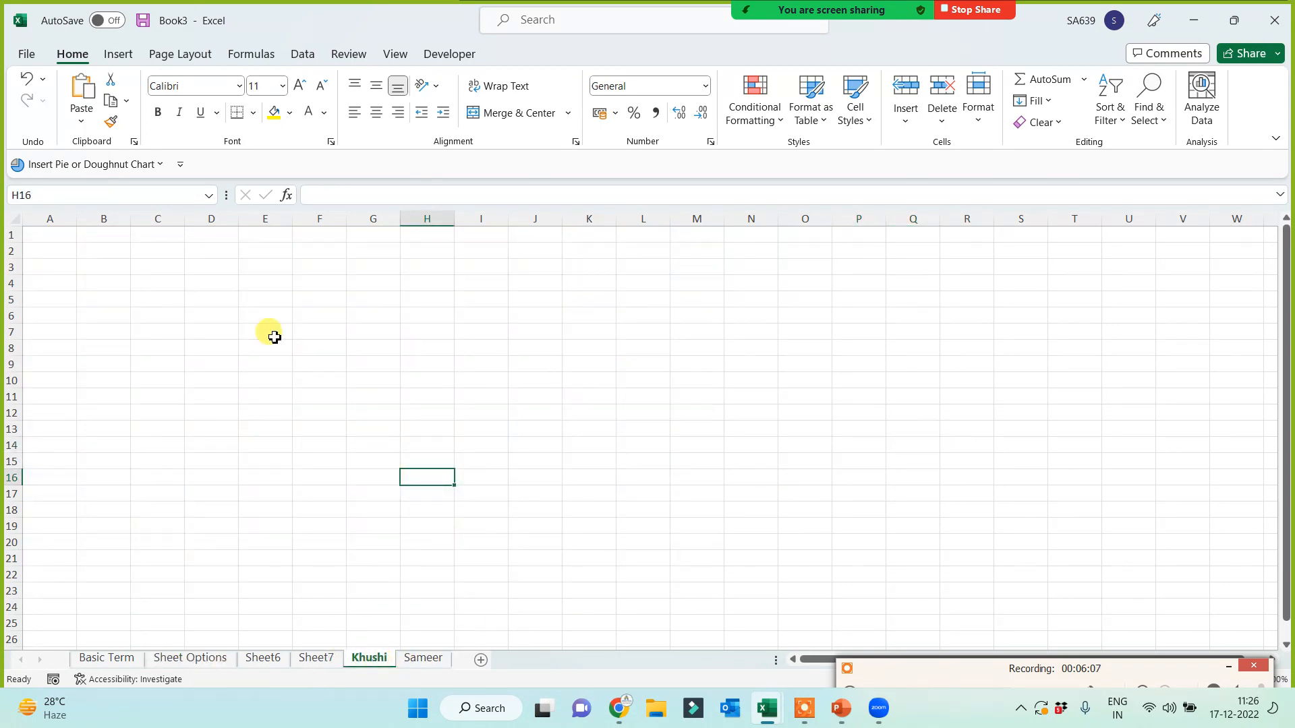
left_click_drag(269, 332, 664, 512)
left_click(273, 115)
left_click(768, 345)
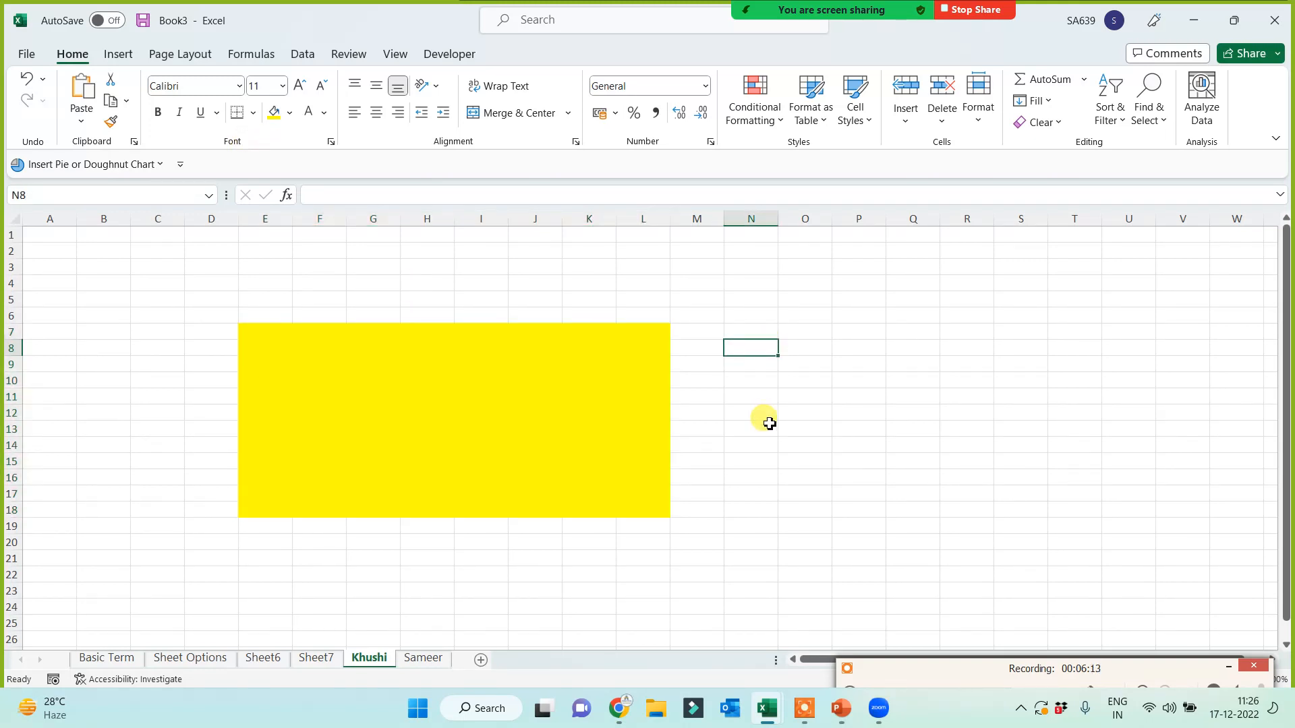
- Hide the sheet containing the yellow-filled range
right_click(376, 663)
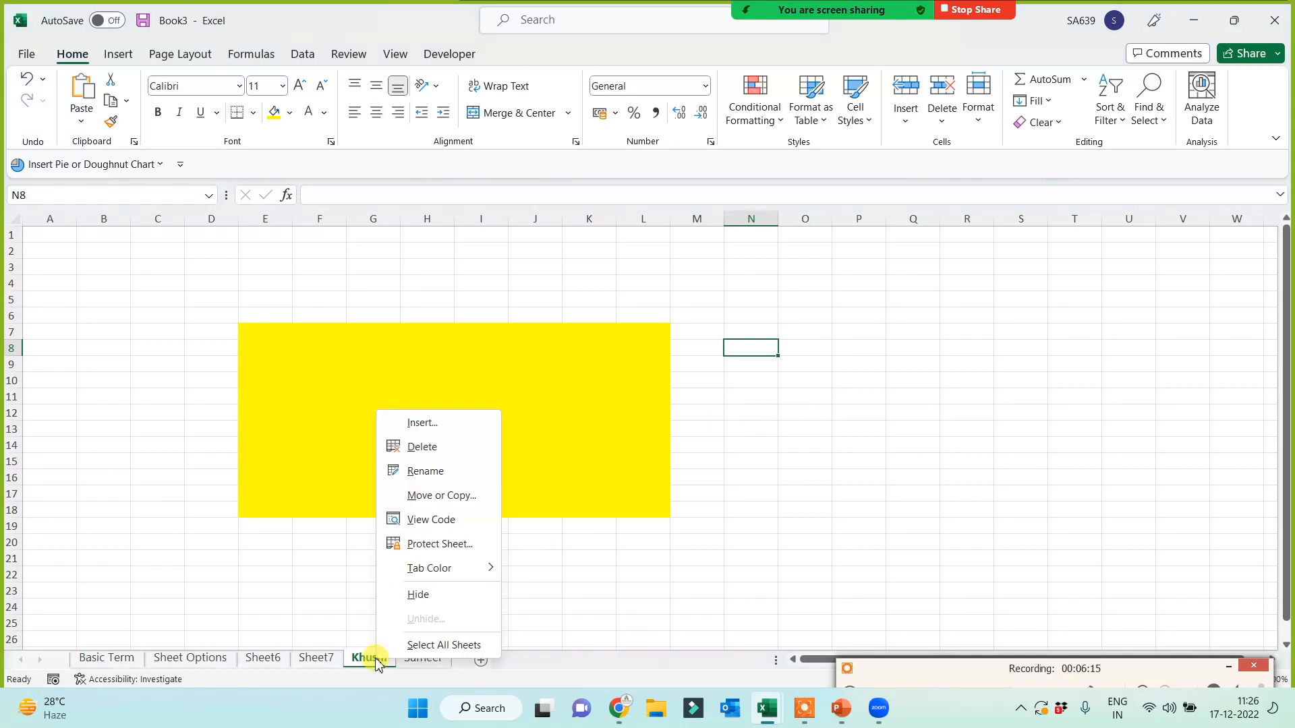
key("Escape")
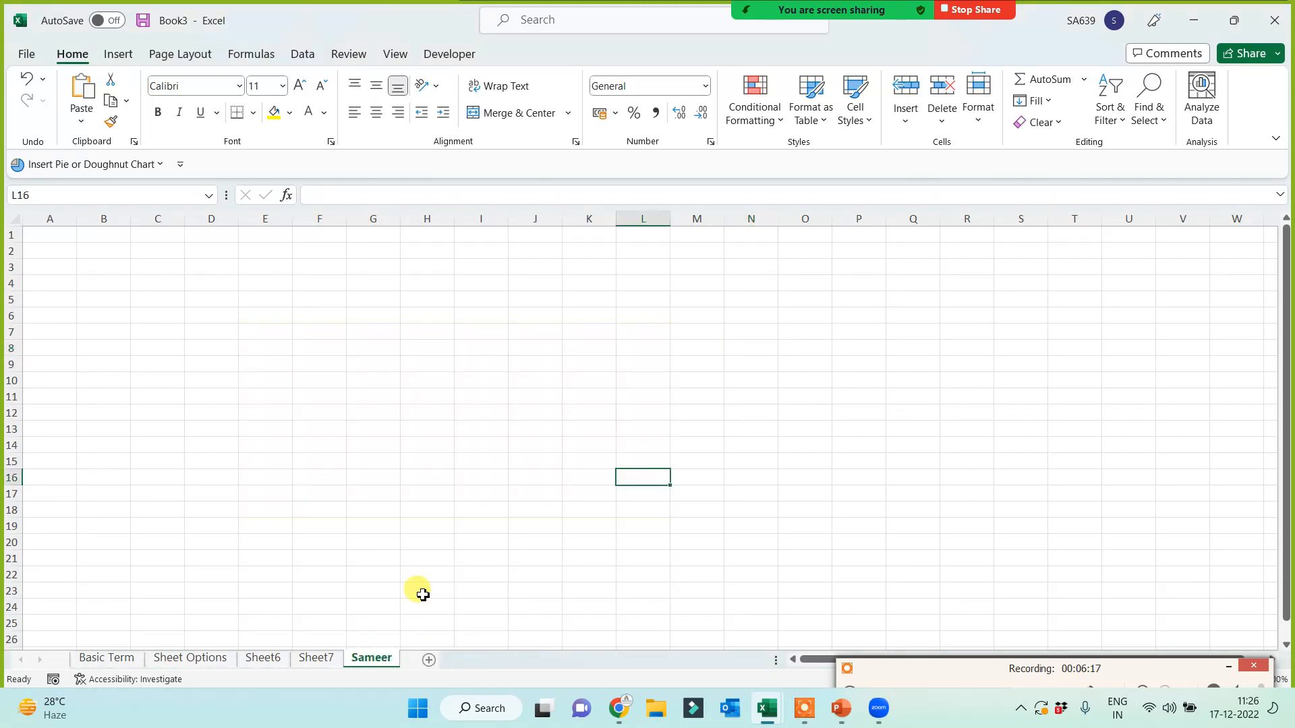
left_click(368, 515)
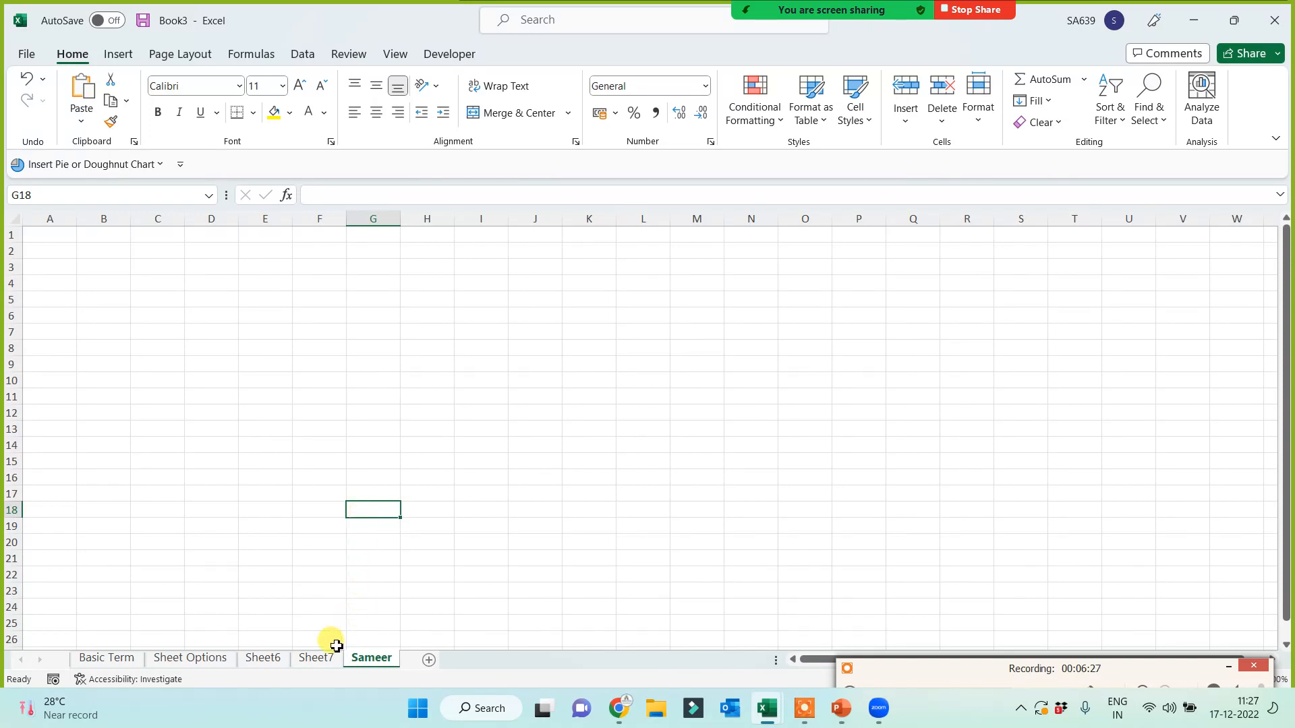
- Unhide the hidden sheet that contains the yellow-filled range
right_click(320, 660)
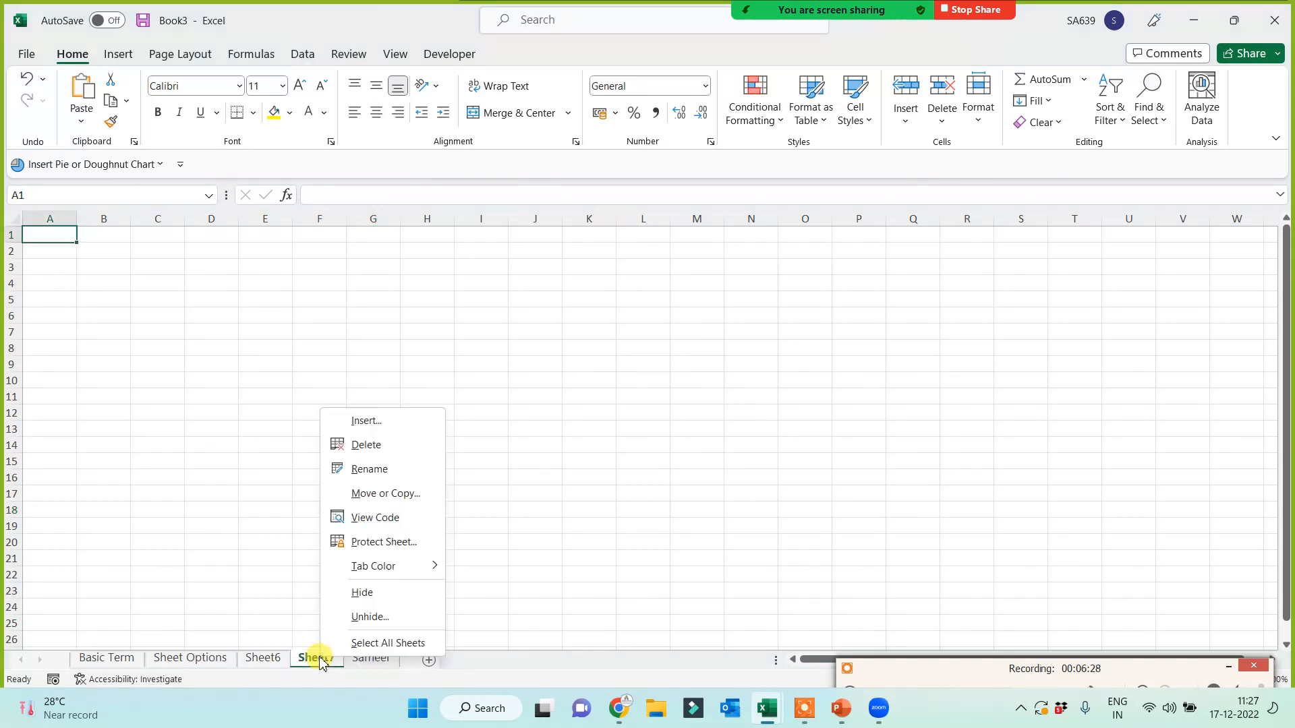
left_click(361, 615)
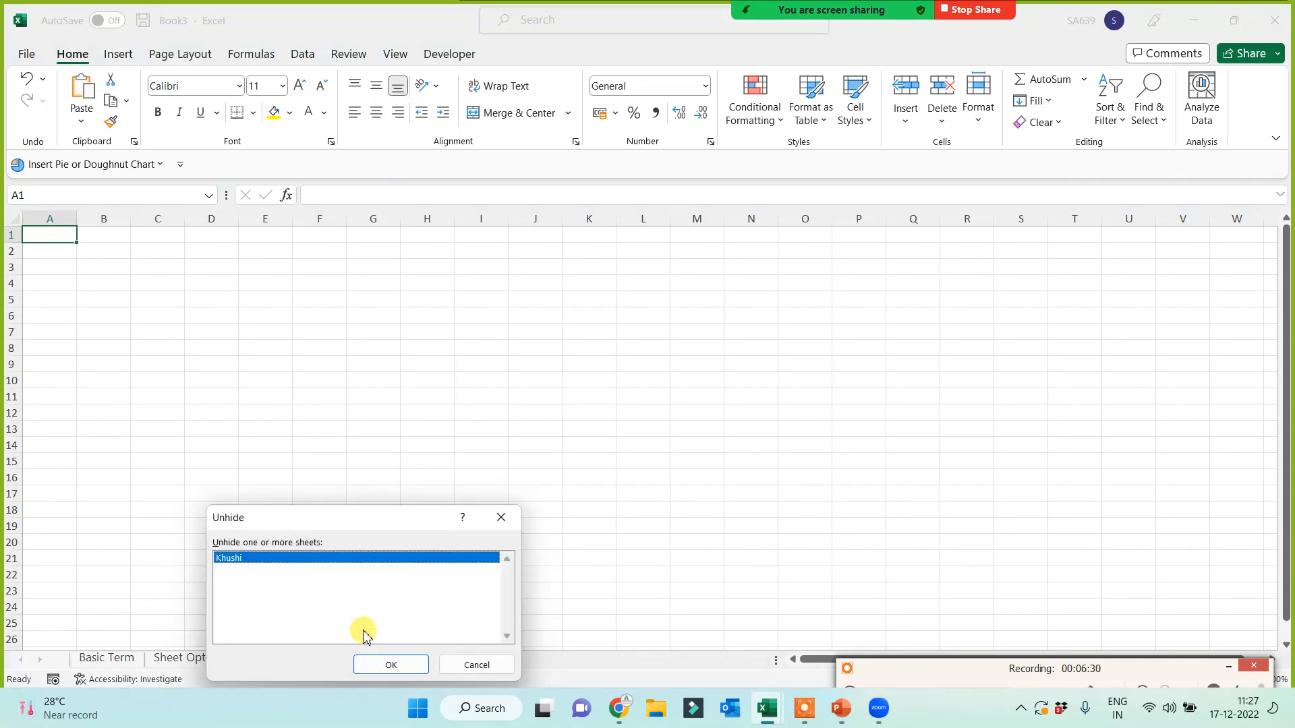
left_click(393, 665)
left_click(649, 531)
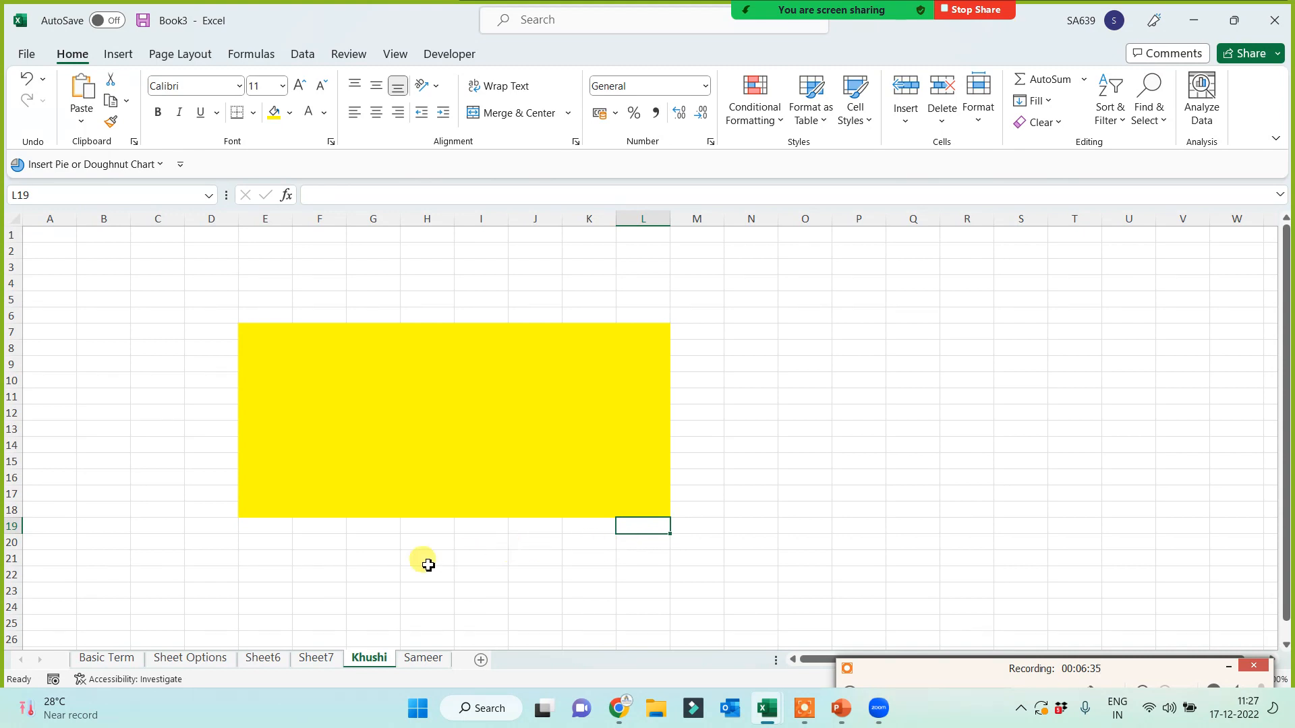
left_click(398, 574)
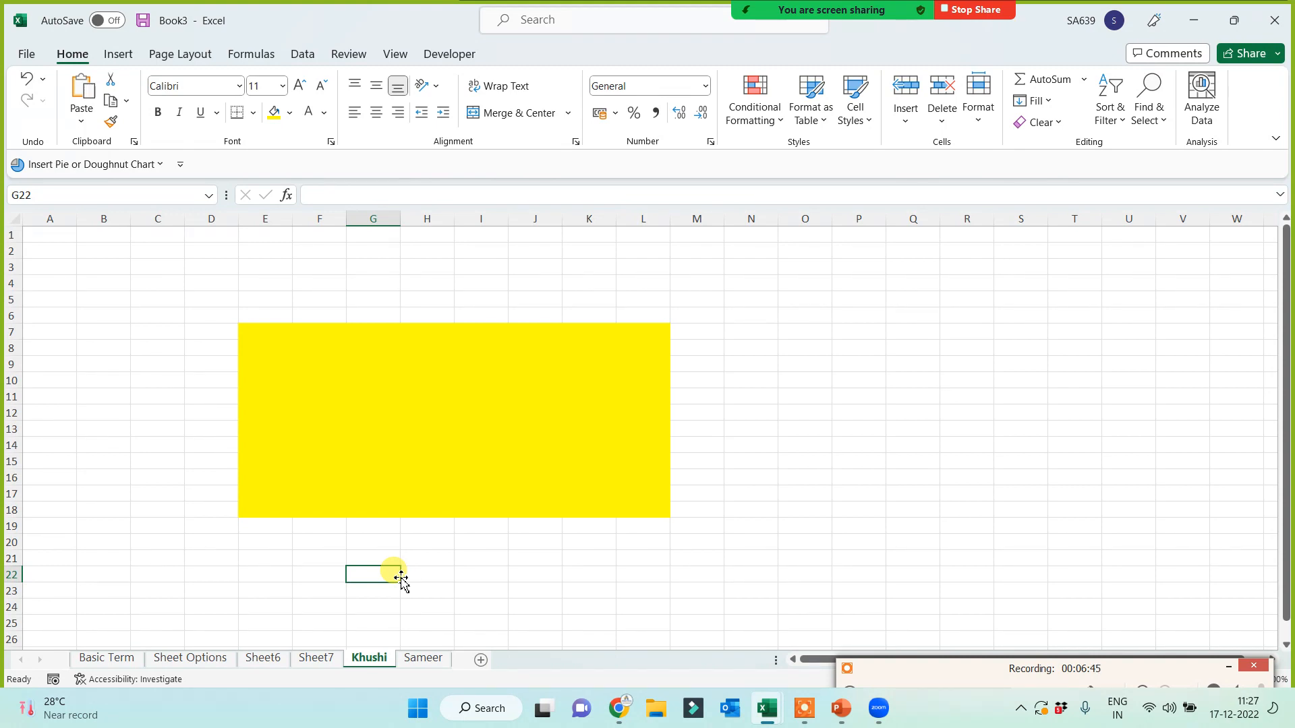
left_click_drag(401, 578, 448, 572)
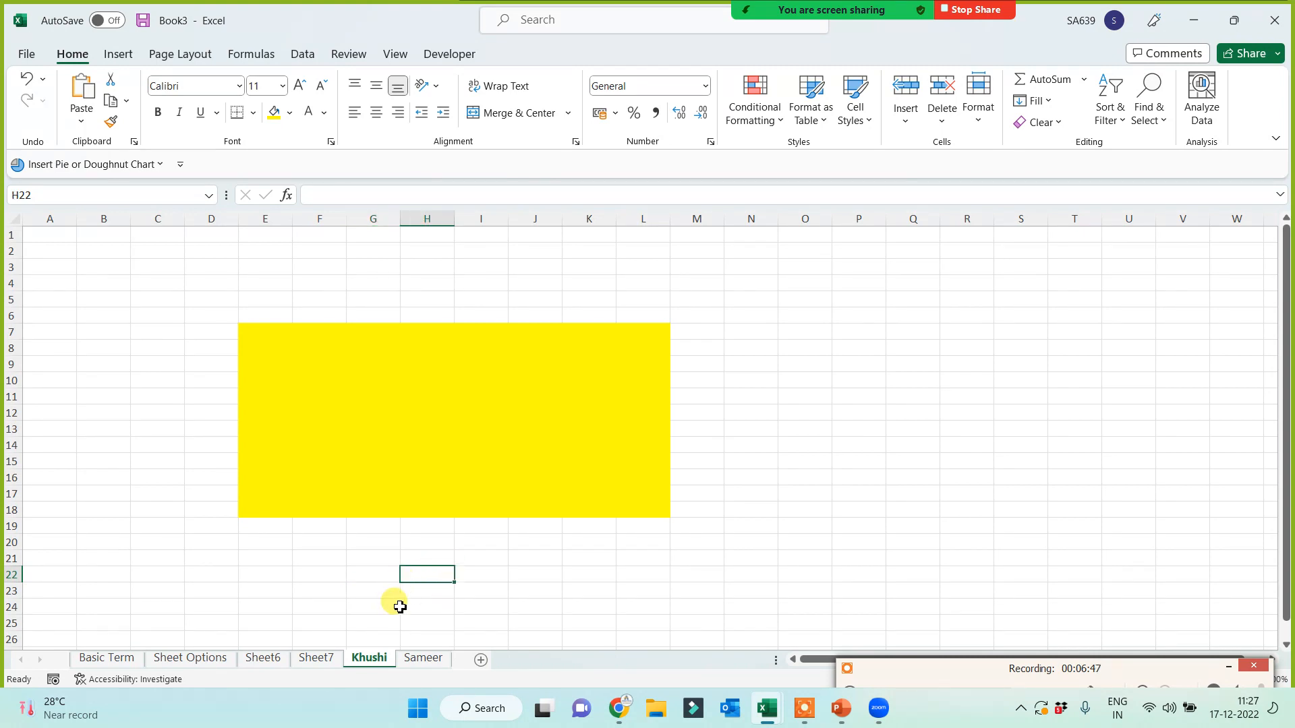
- Review the Sheet Options reference, and move the sheet with the yellow-filled range to the end of the workbook
left_click(223, 661)
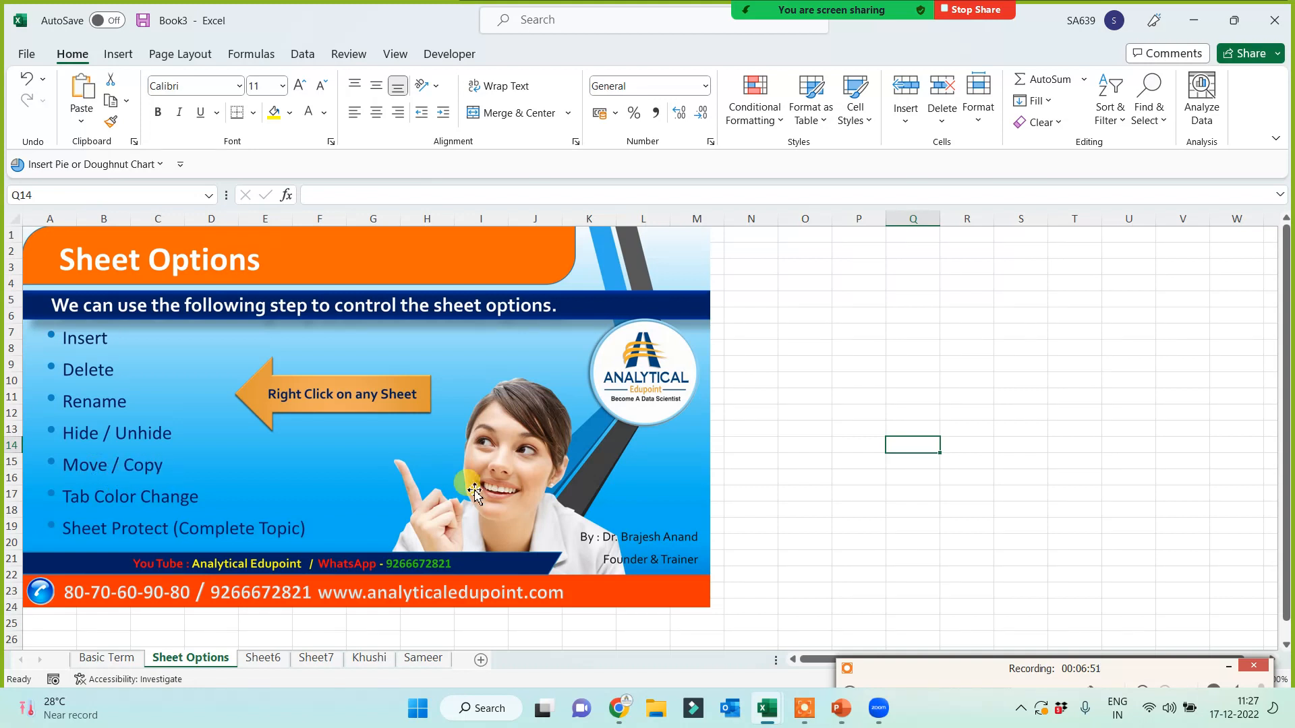
left_click(917, 461)
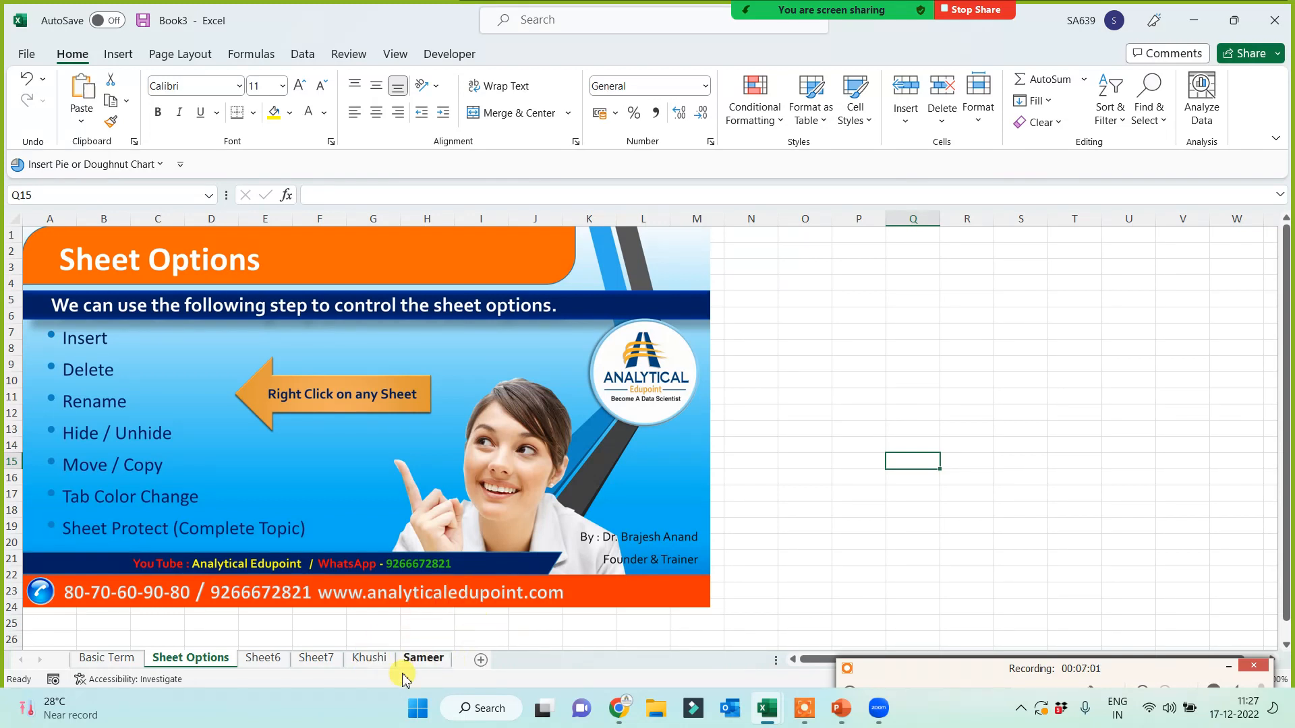
left_click(370, 658)
left_click_drag(372, 660, 461, 658)
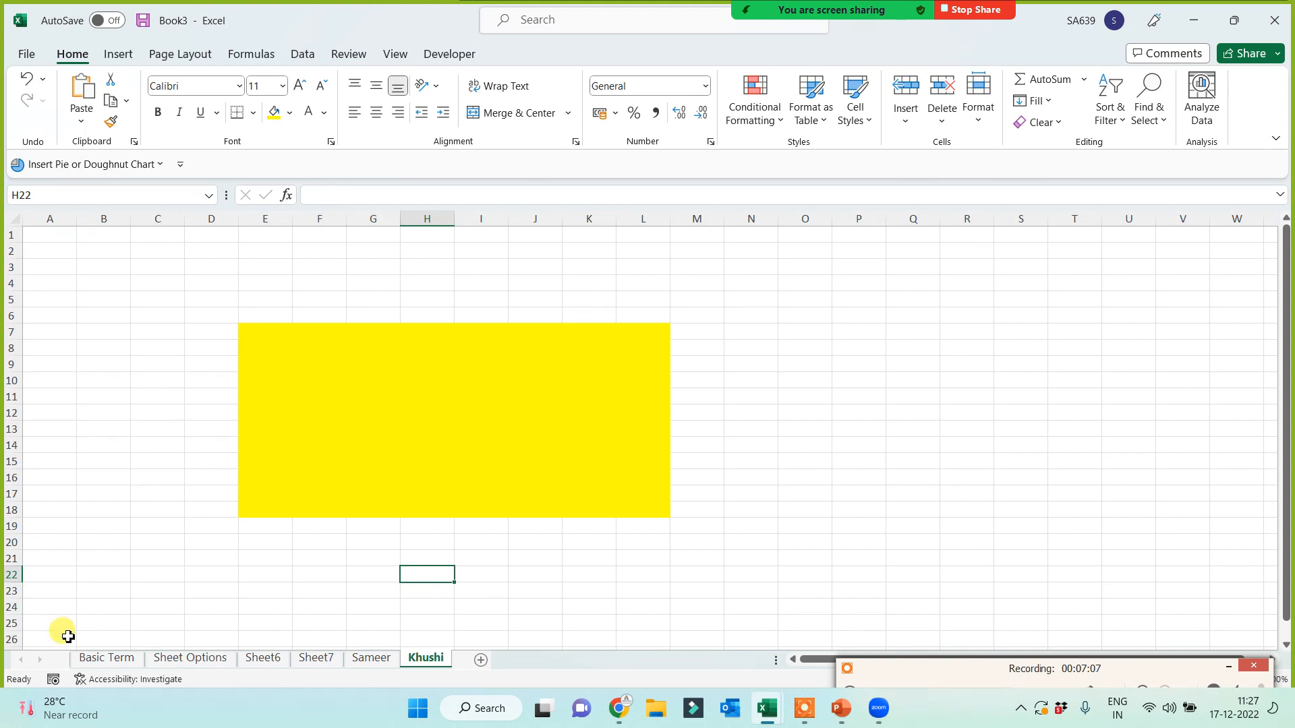
- Move the blank, person-named sheet directly after Sheet7 to the very beginning of the workbook, before Basic Term
left_click(373, 660)
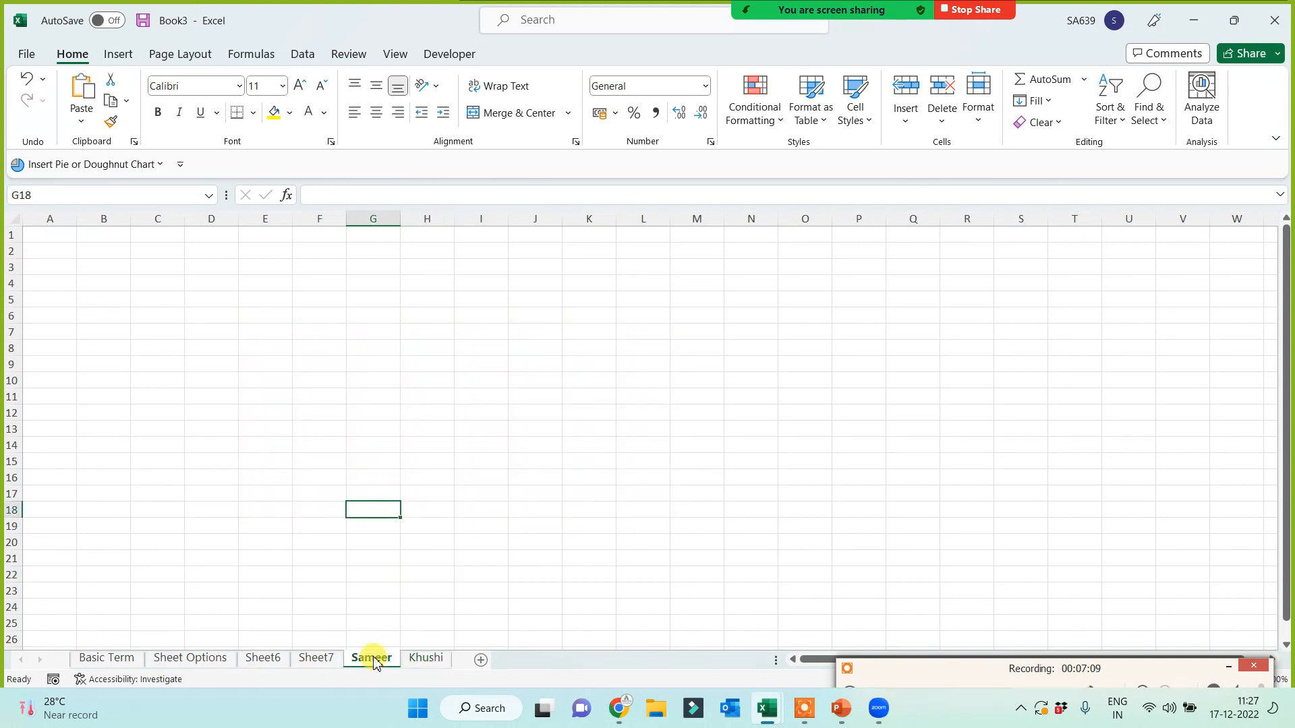
left_click_drag(375, 659, 49, 659)
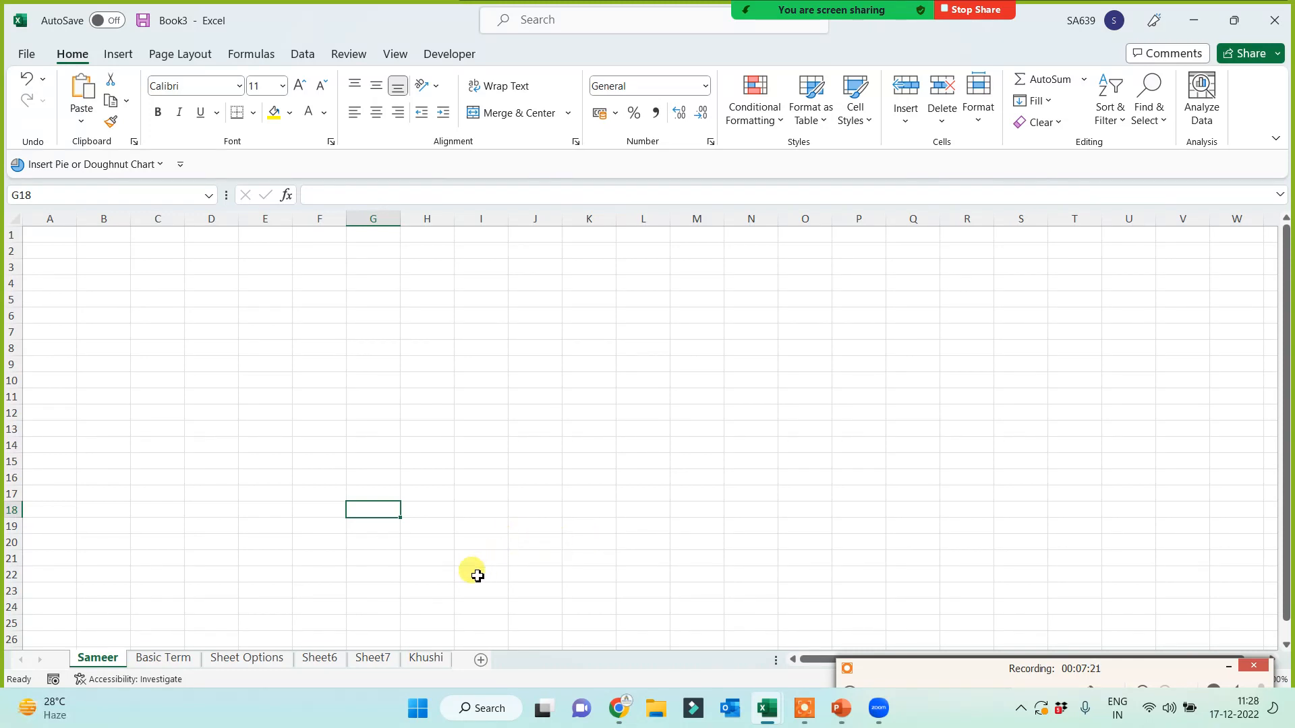
left_click(1123, 659)
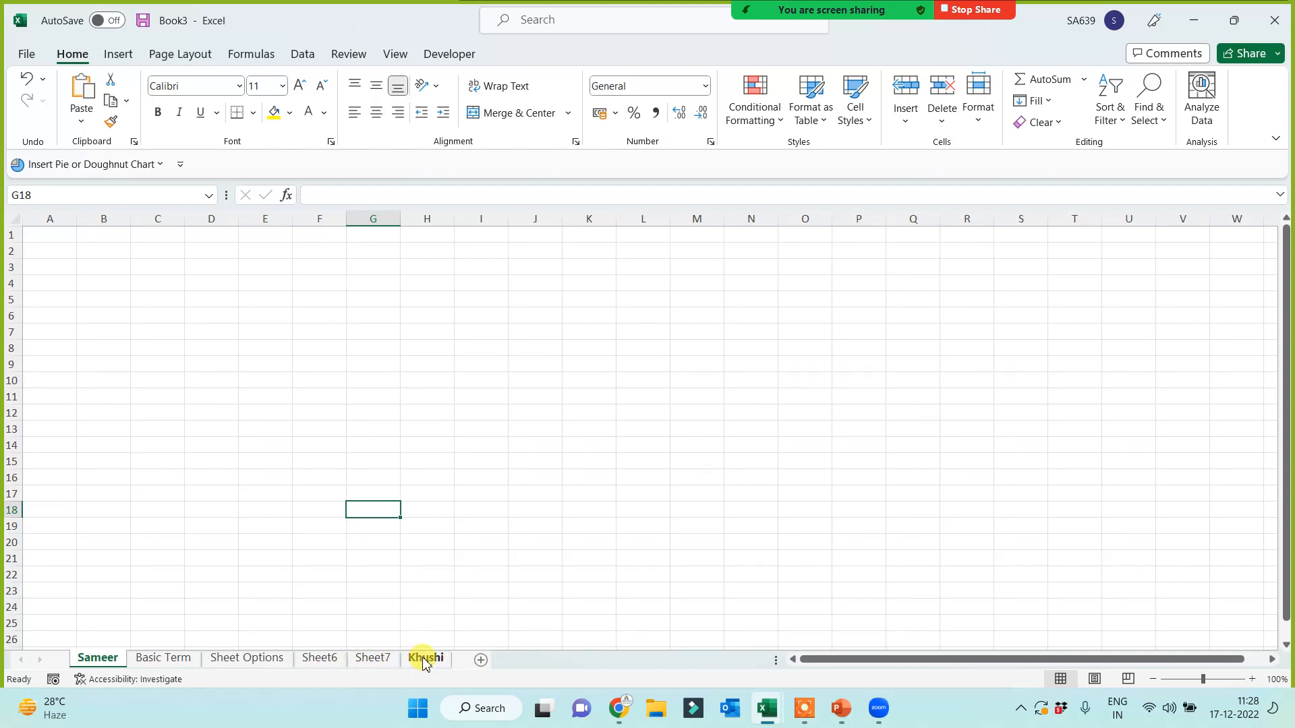
- Create a copy of the Sheet Options sheet in Book3, placed before the first sheet, and compare it with the original
left_click(424, 659)
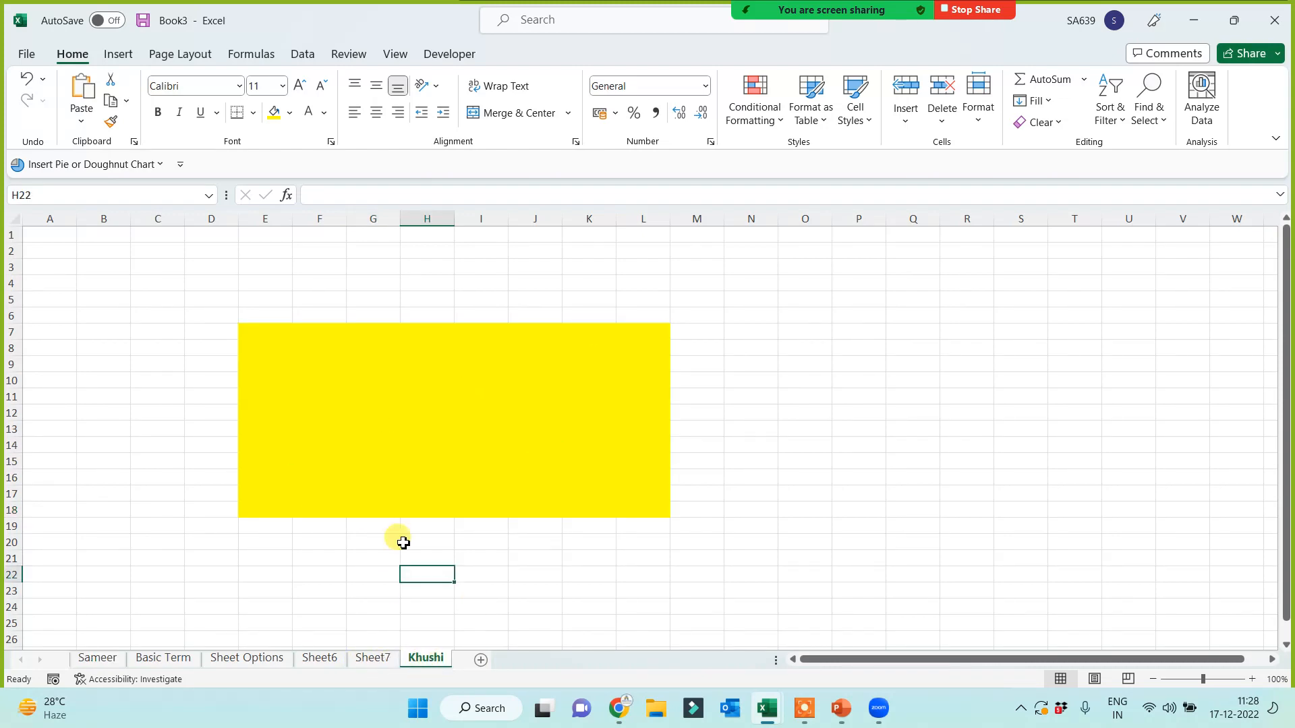
left_click(266, 660)
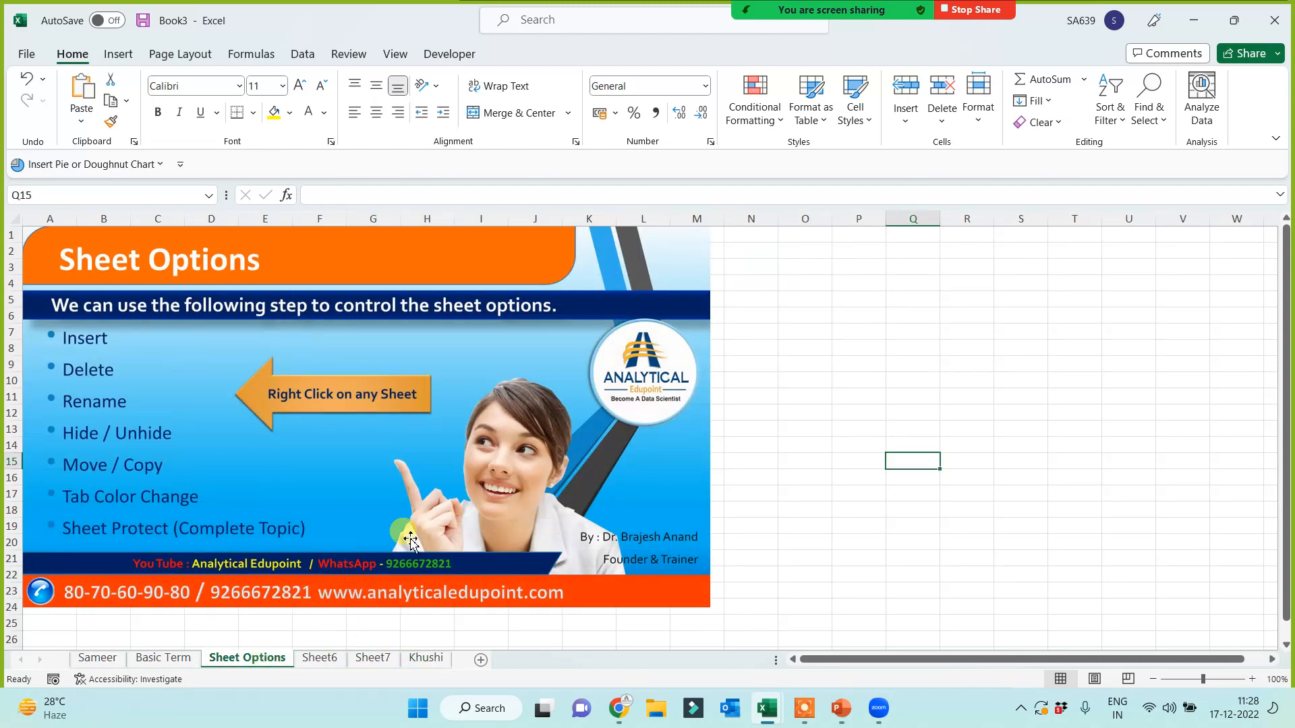
right_click(254, 662)
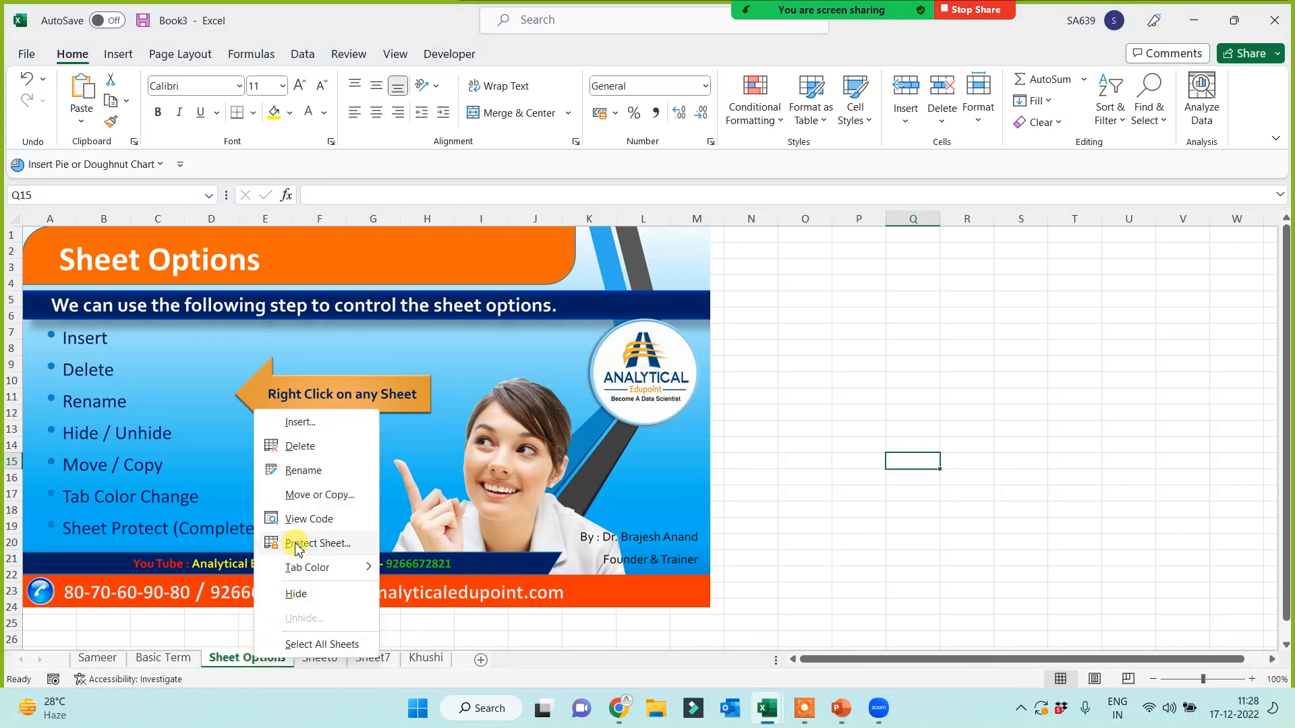
left_click(314, 496)
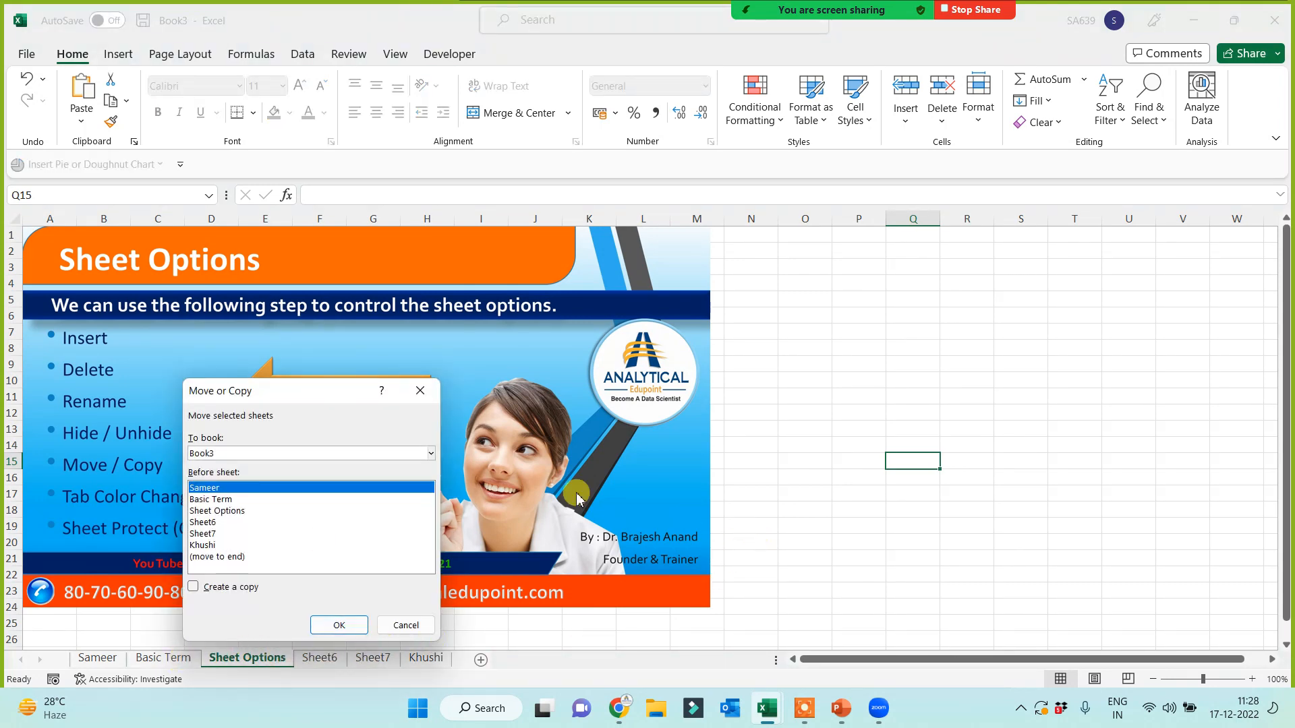
left_click(195, 591)
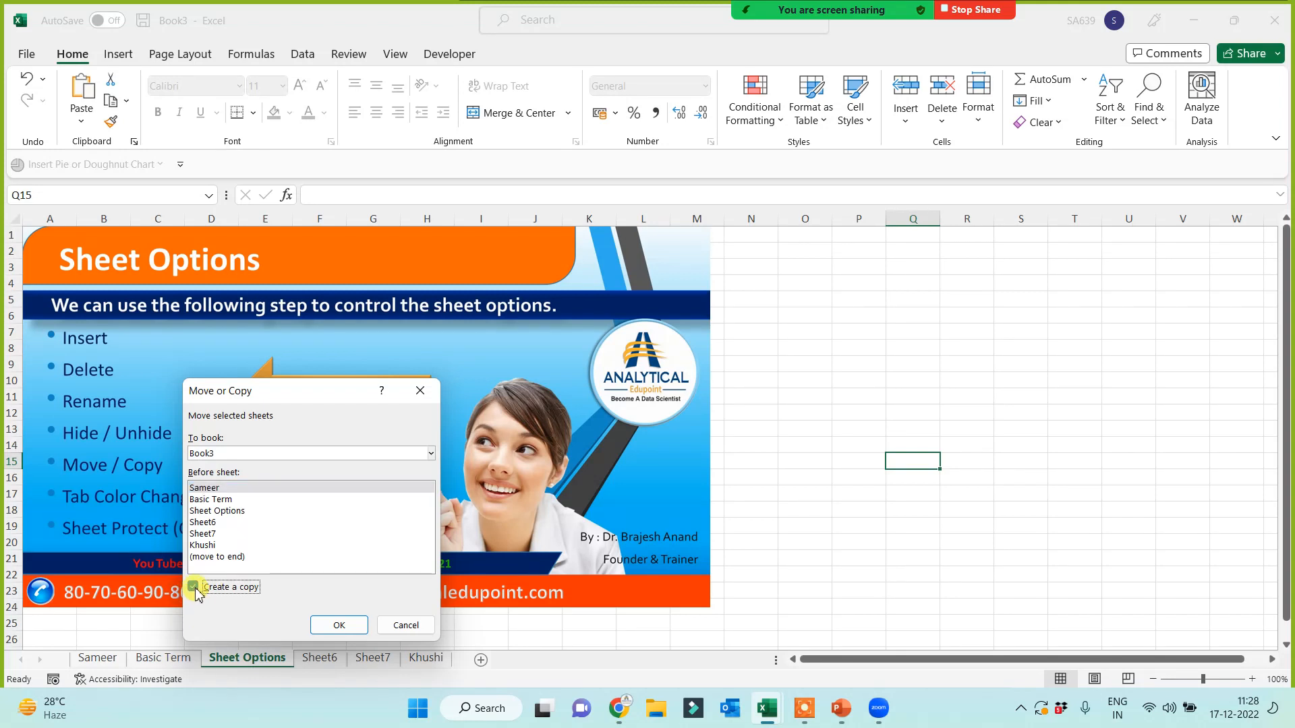
left_click(340, 624)
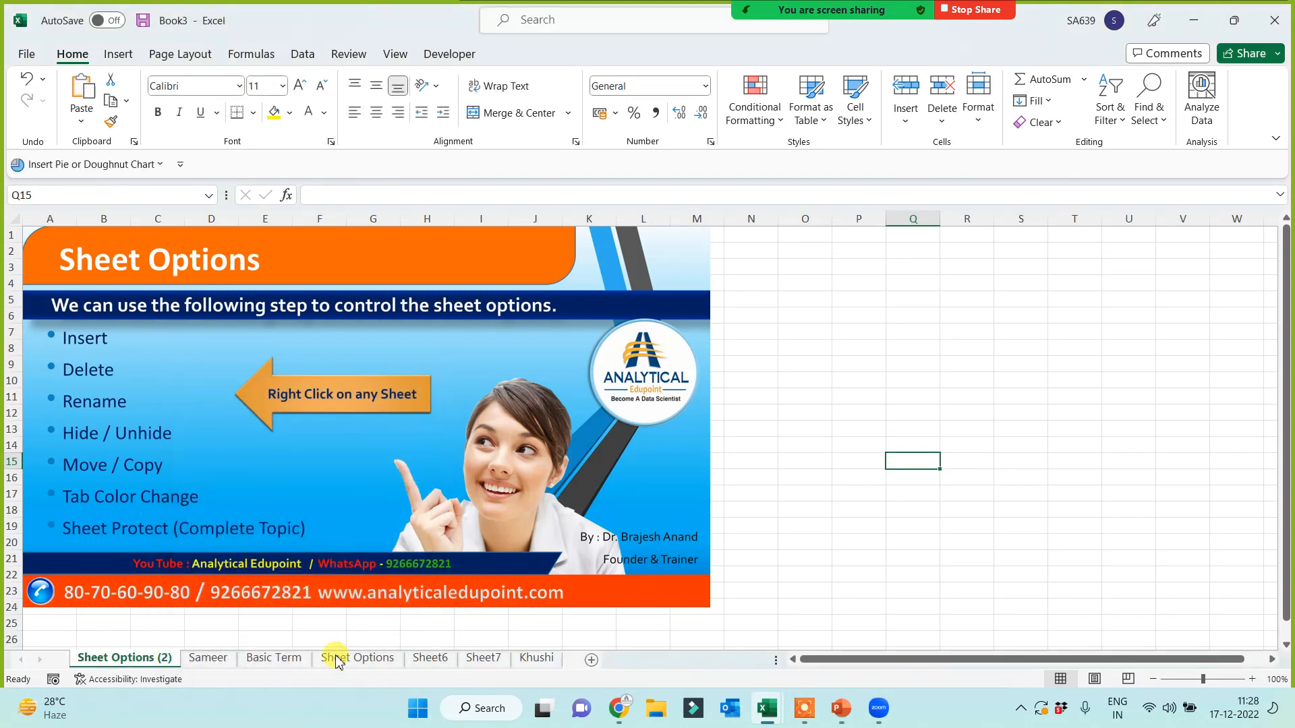
left_click(336, 660)
left_click(177, 662)
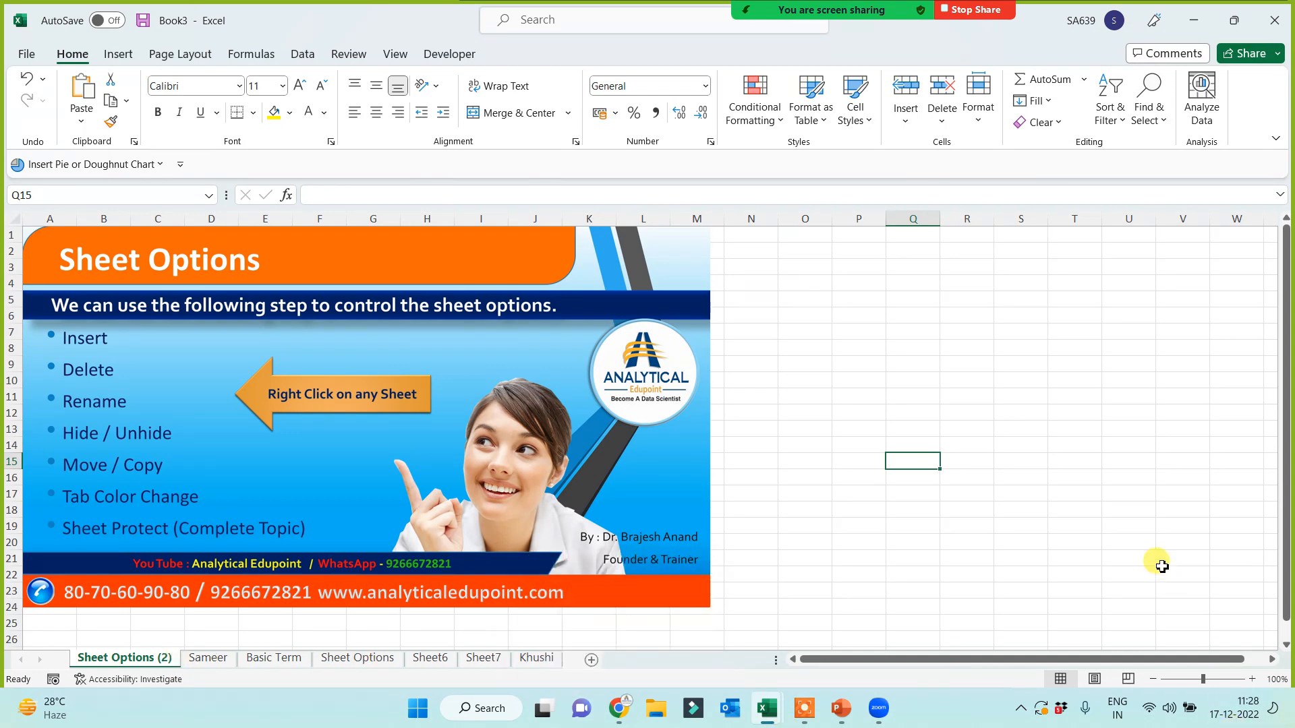
- Delete the copied sheet named Sheet Options (2)
left_click(1028, 478)
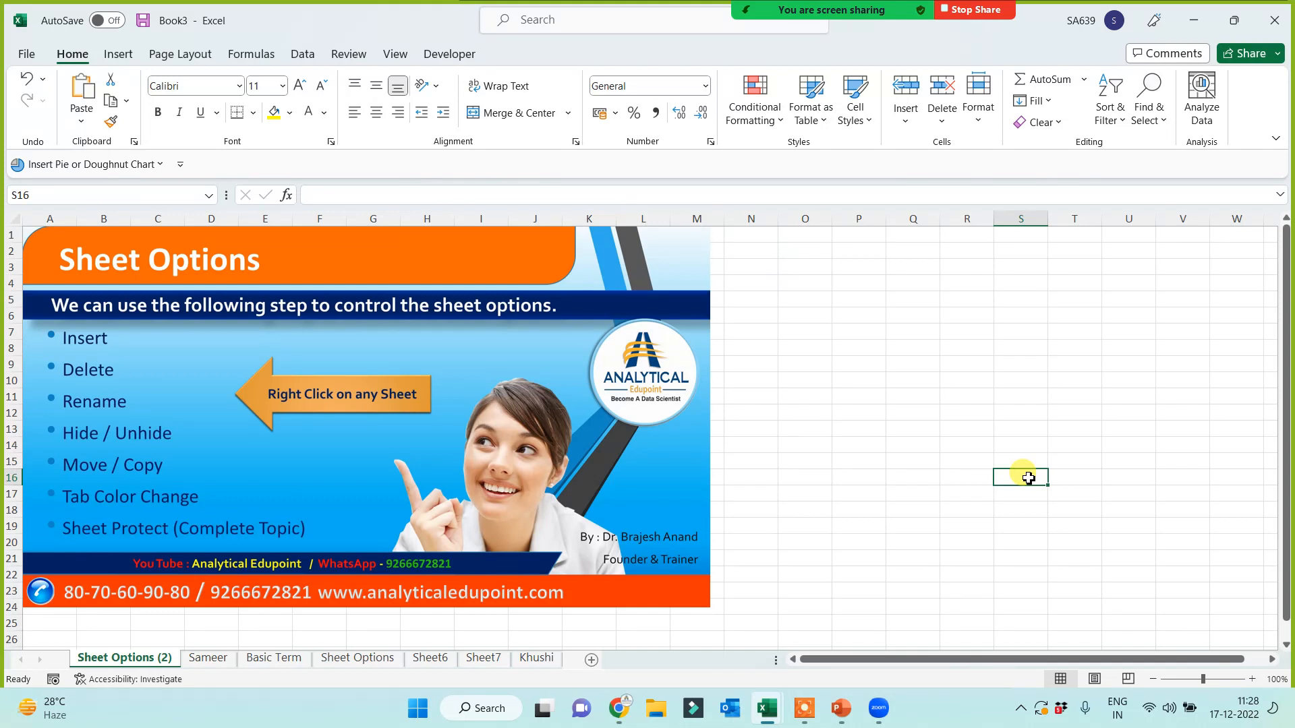
right_click(157, 661)
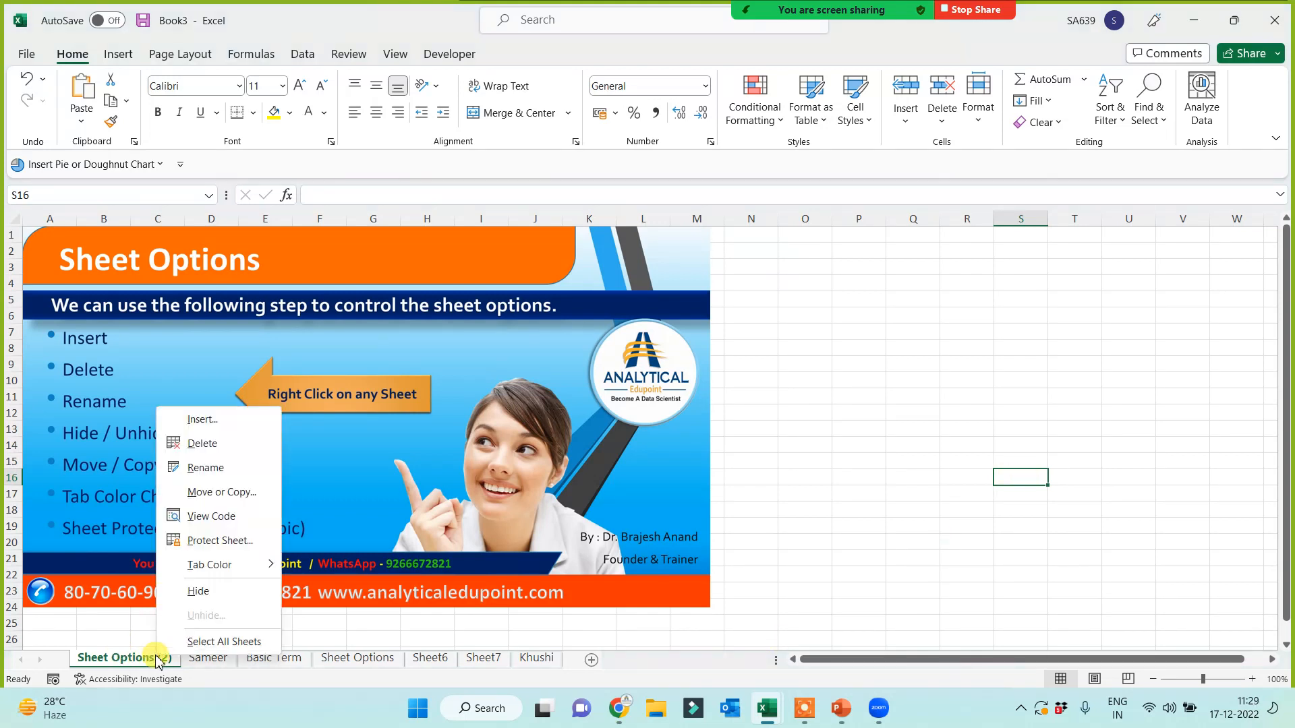
left_click(202, 444)
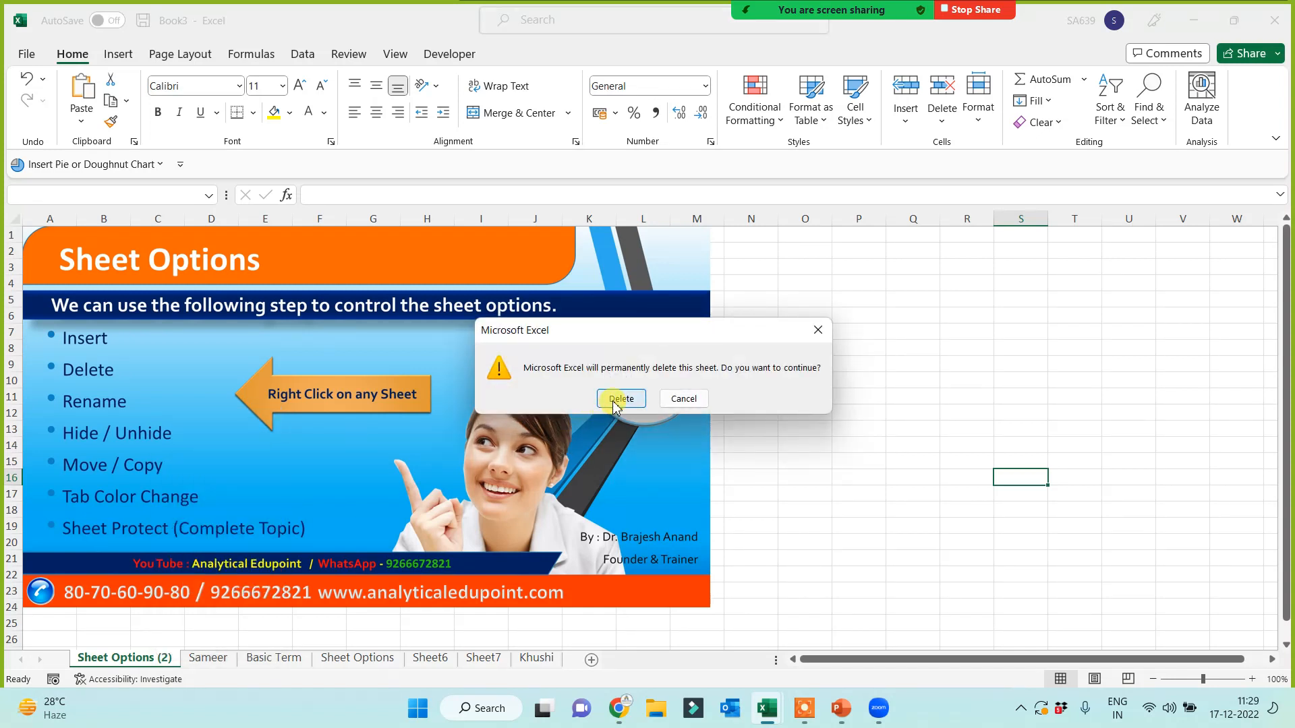
left_click(611, 400)
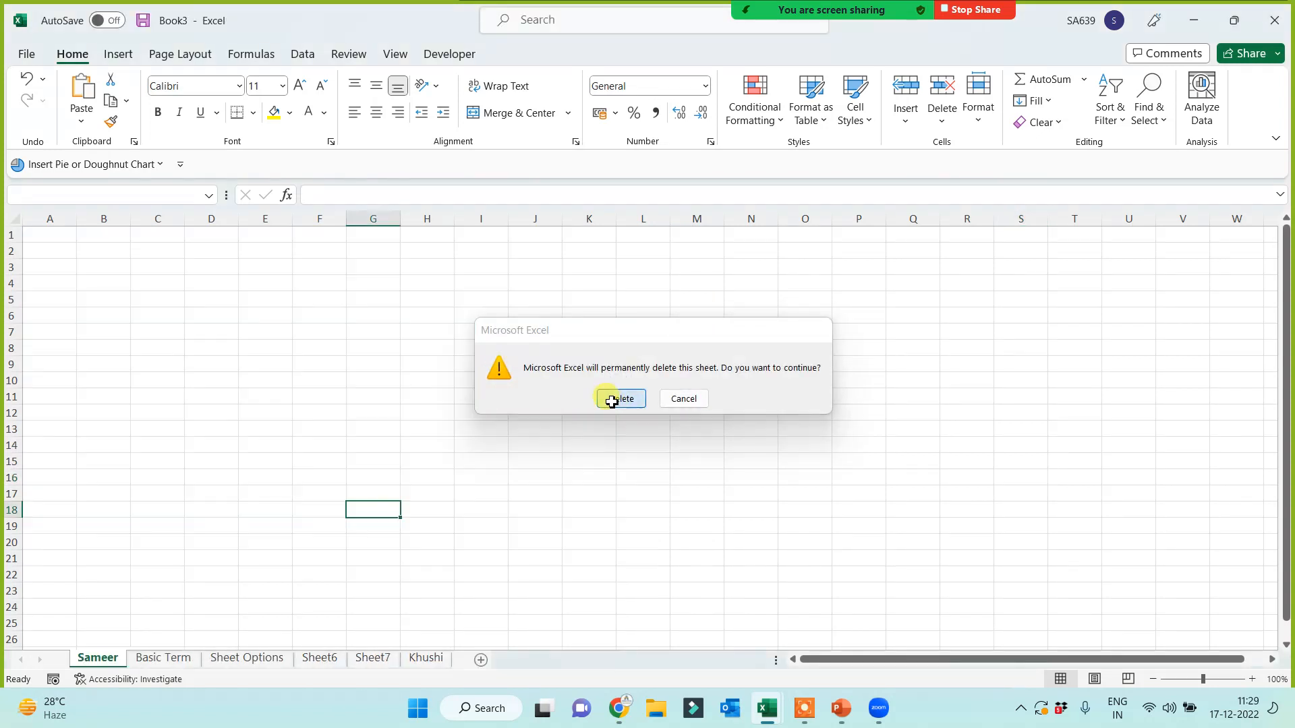
- Delete the blank, person-named sheet in front of Basic Term and check the sheets that remain
right_click(111, 659)
left_click(157, 444)
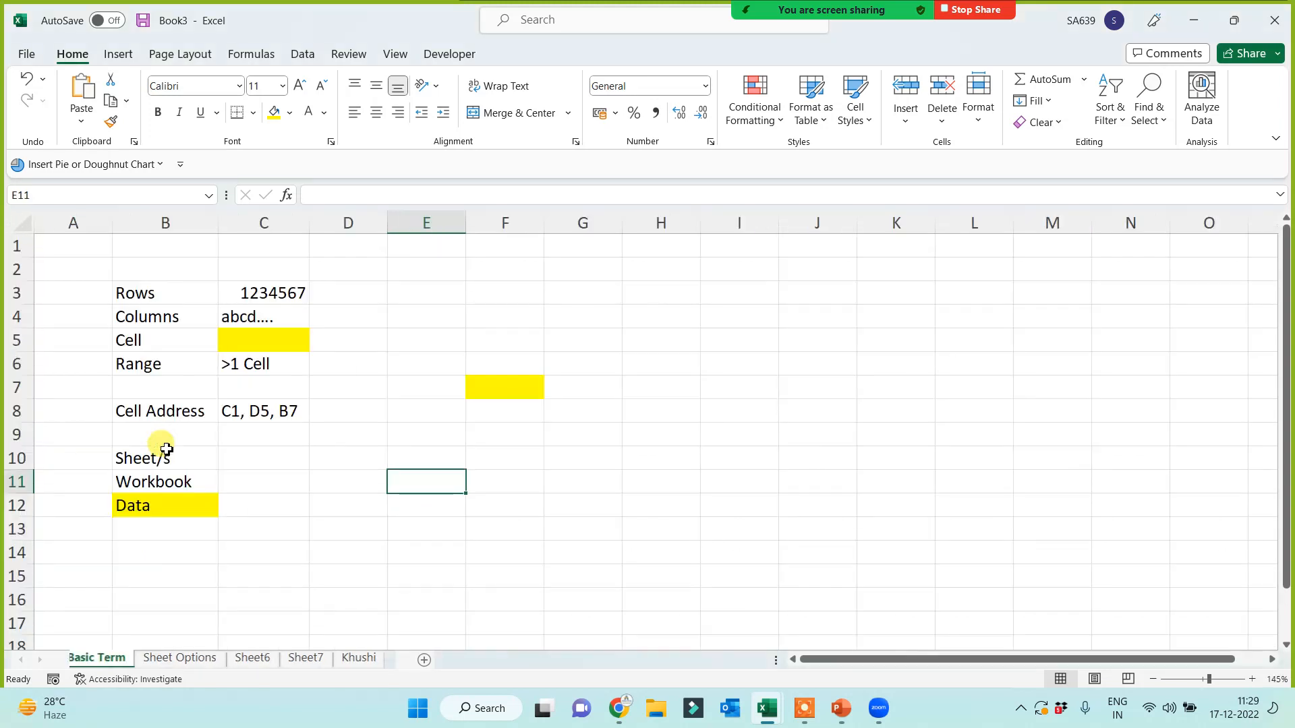
left_click(268, 663)
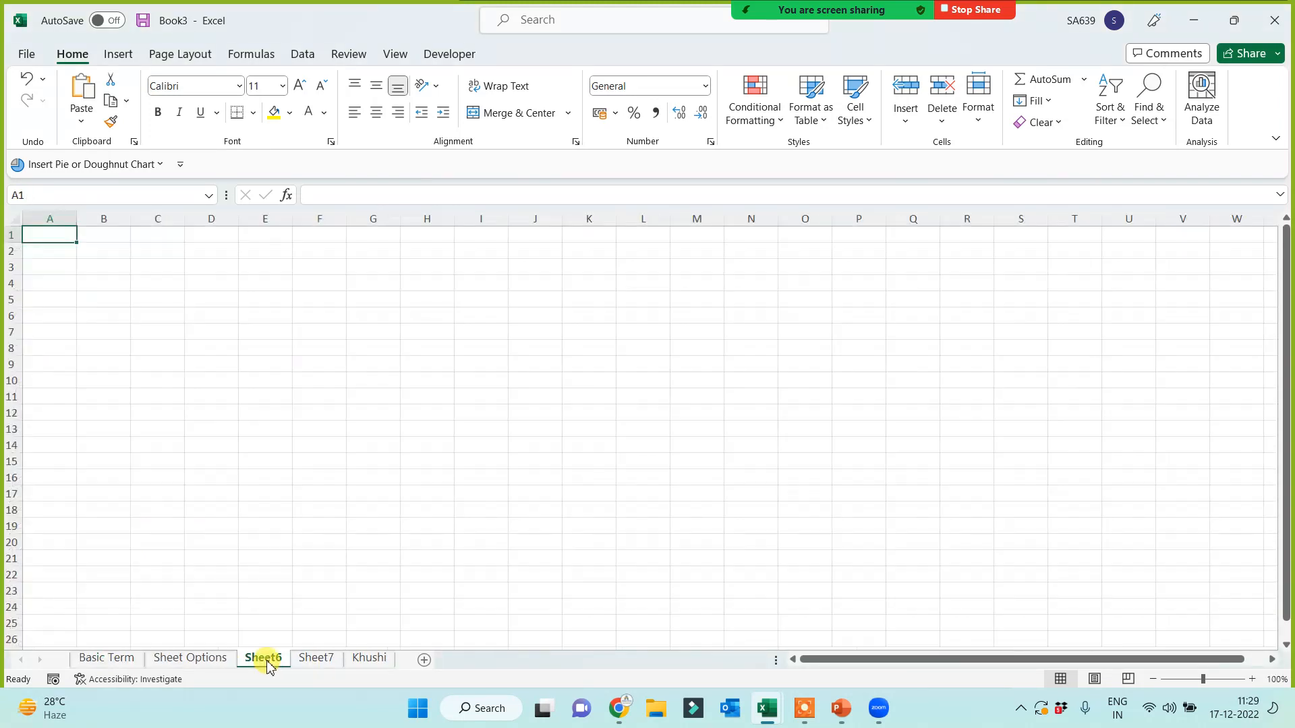
left_click(316, 659)
left_click(370, 659)
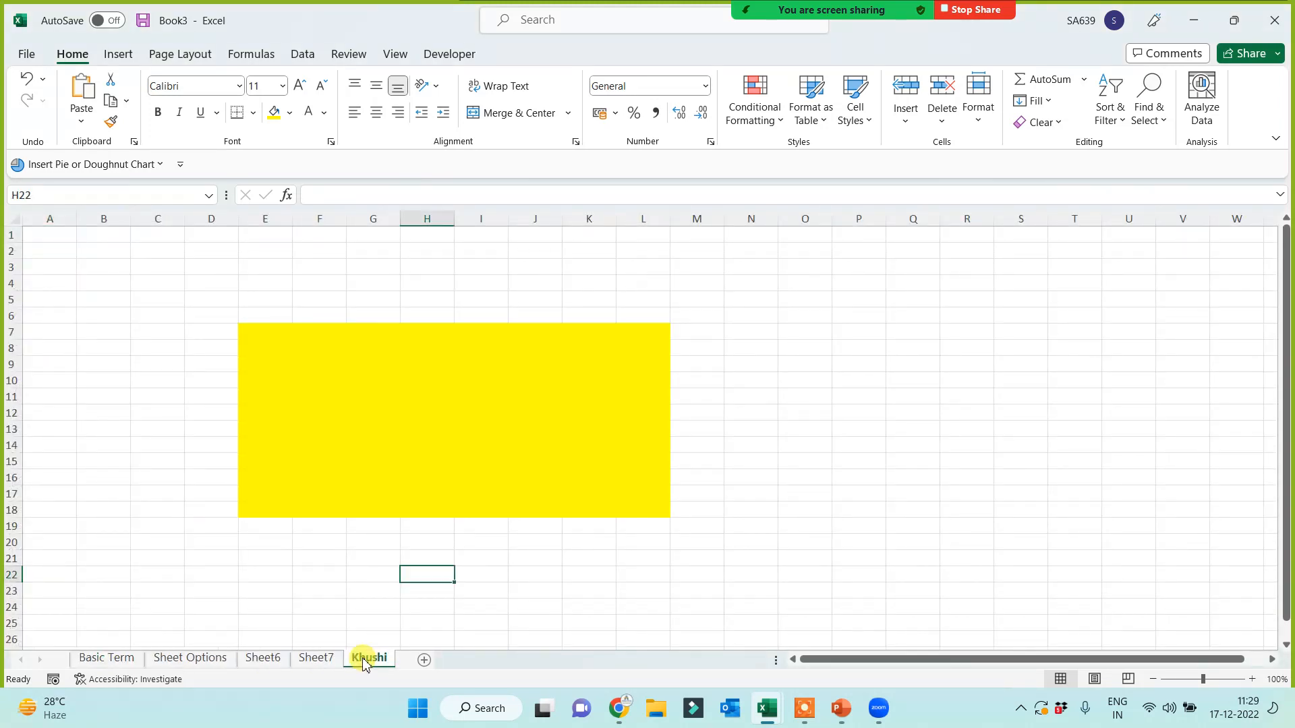
left_click(450, 594)
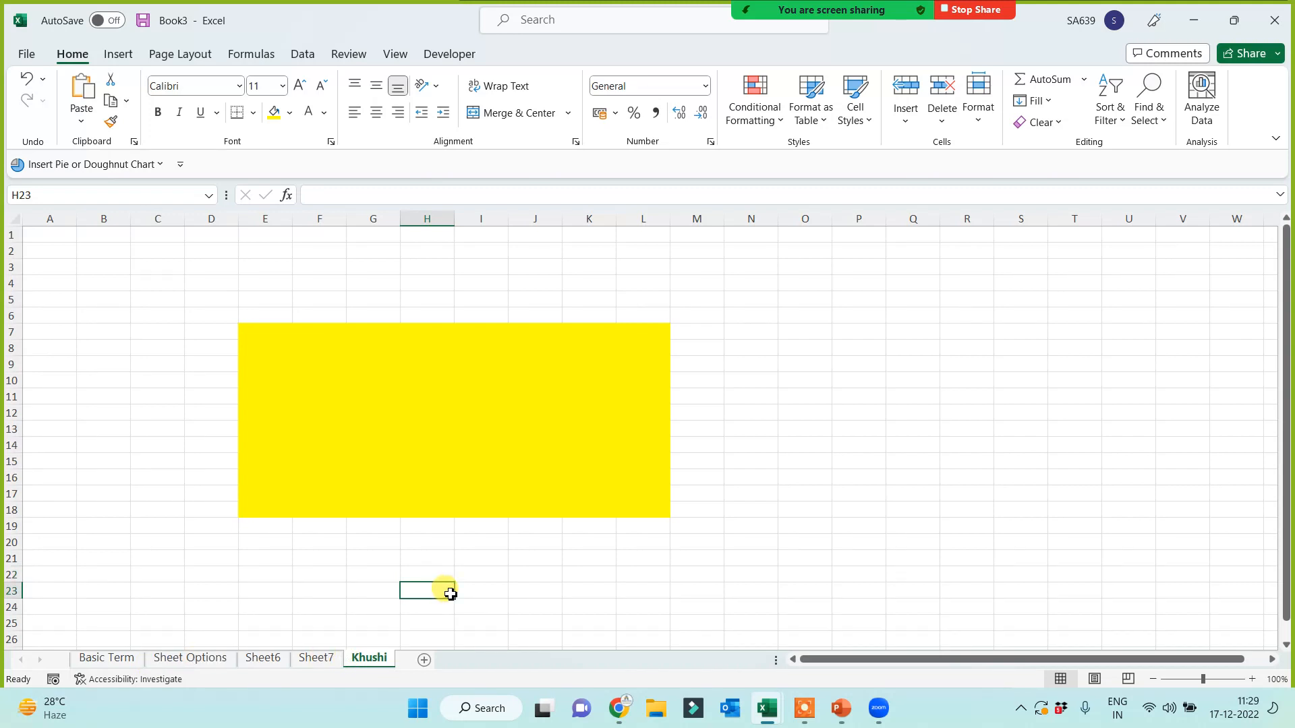
- Set the tab color of the sheet with the yellow-filled range to the darkest shade of the black theme color
left_click(180, 659)
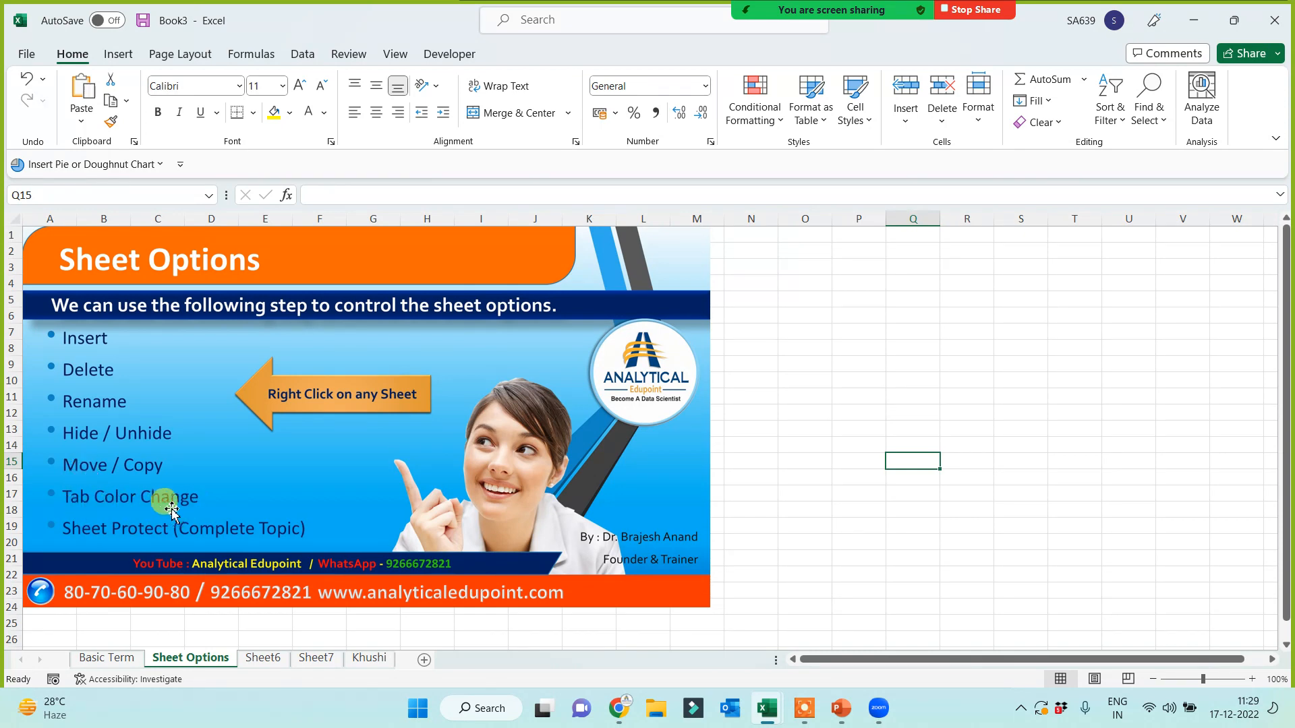
left_click(700, 502)
left_click(860, 477)
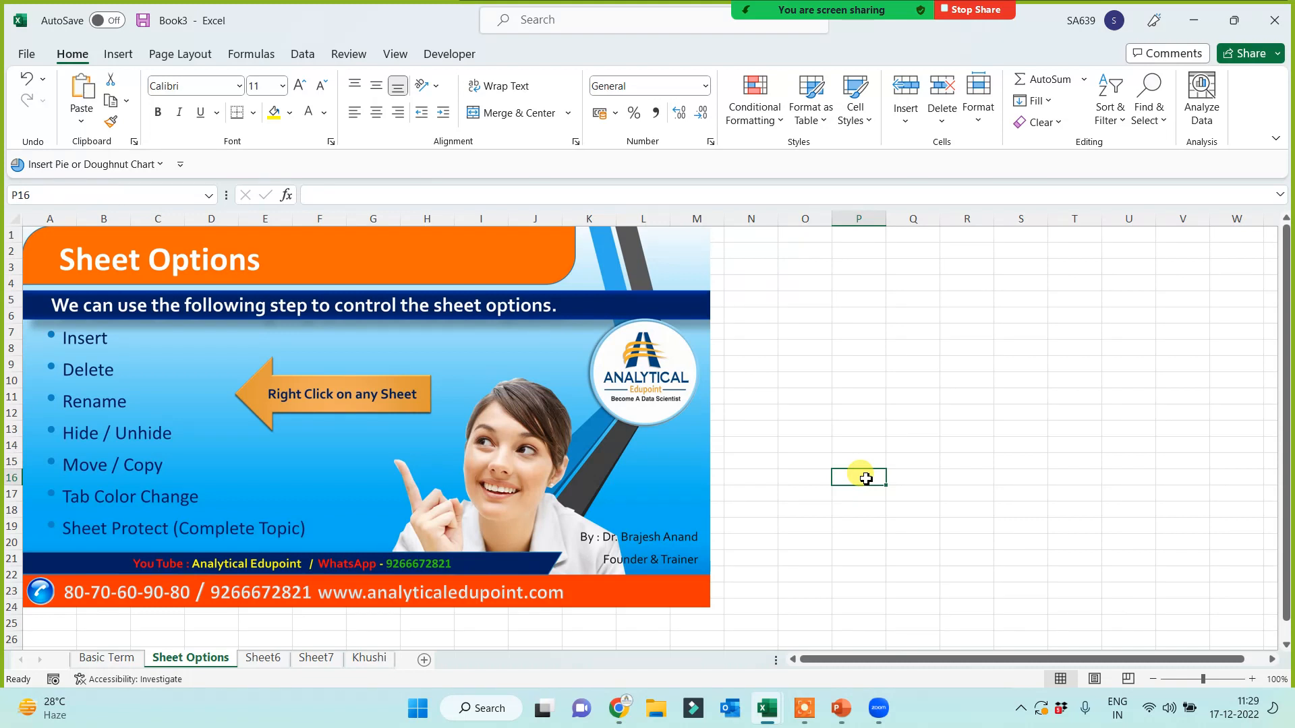
left_click(370, 660)
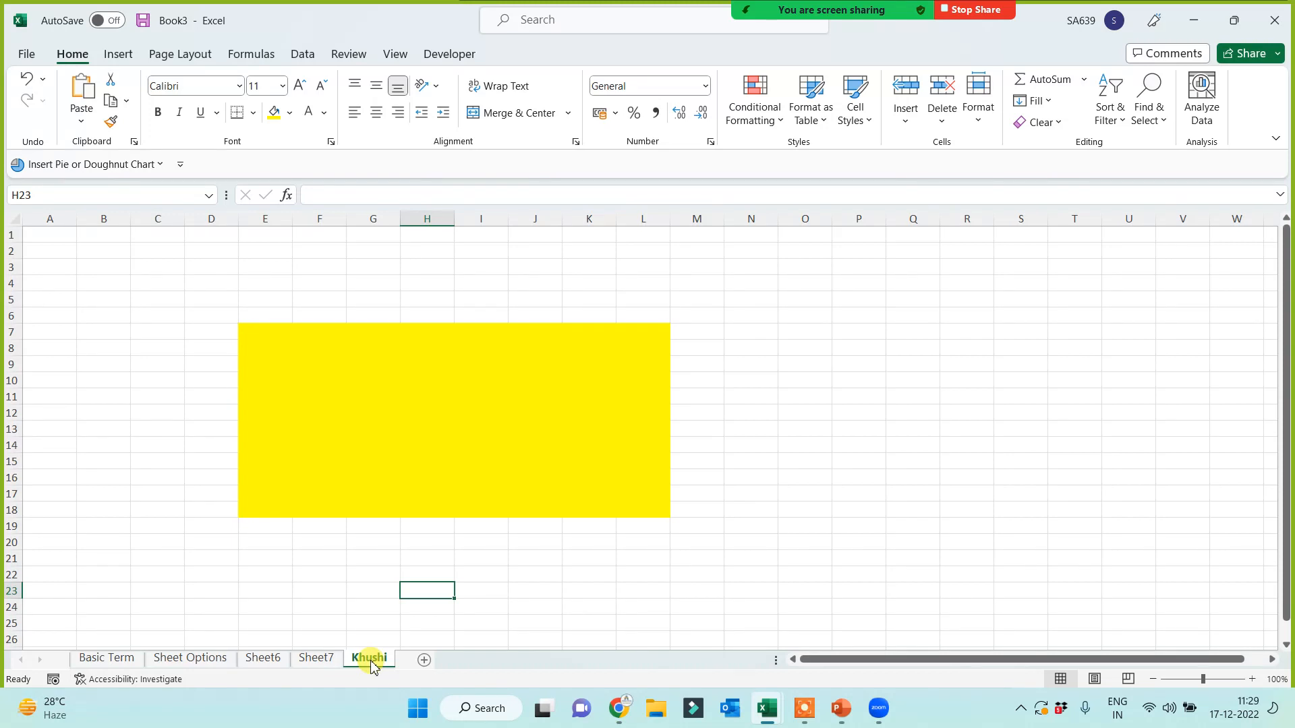
right_click(372, 664)
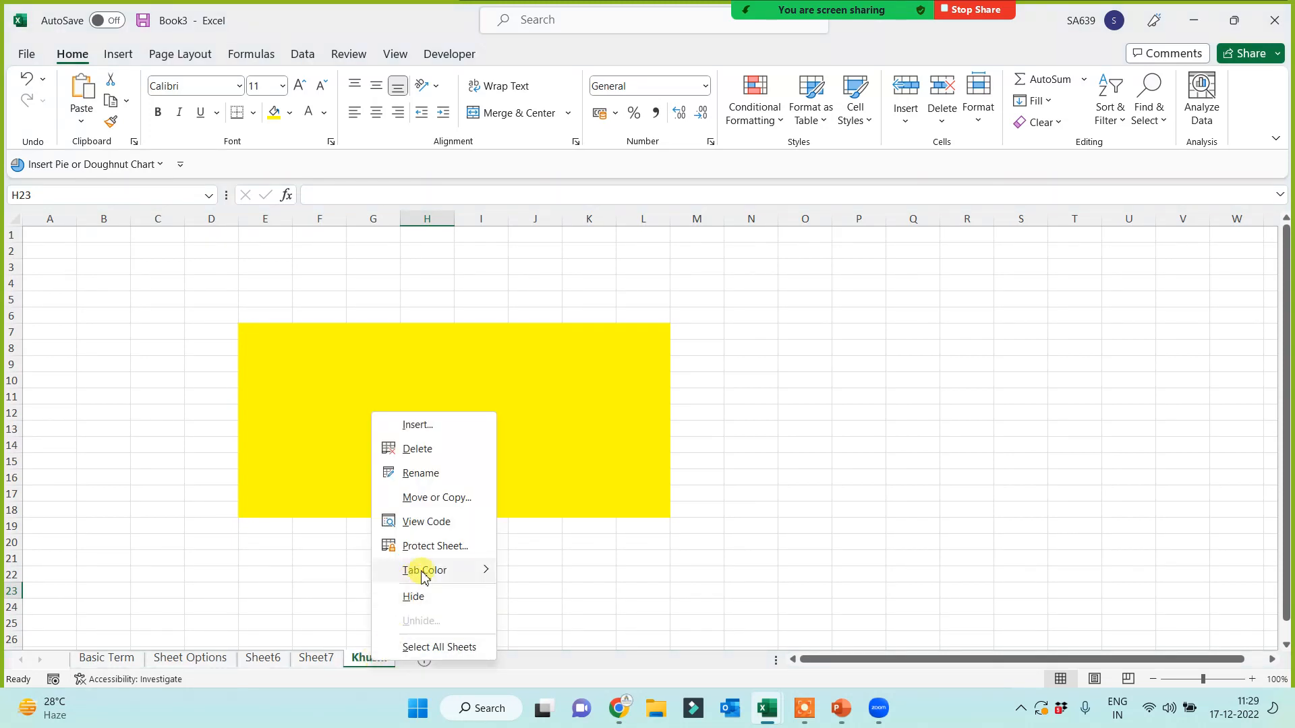
mouse_move(419, 570)
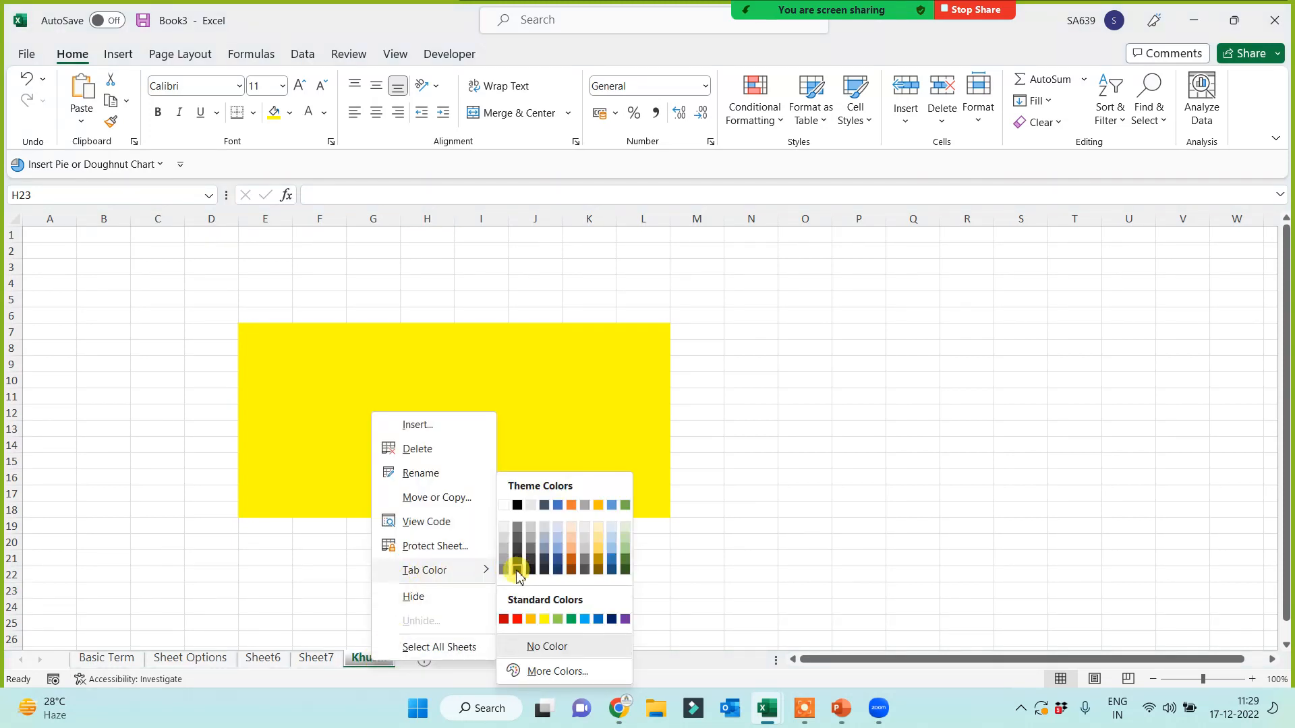
left_click(516, 569)
left_click(649, 556)
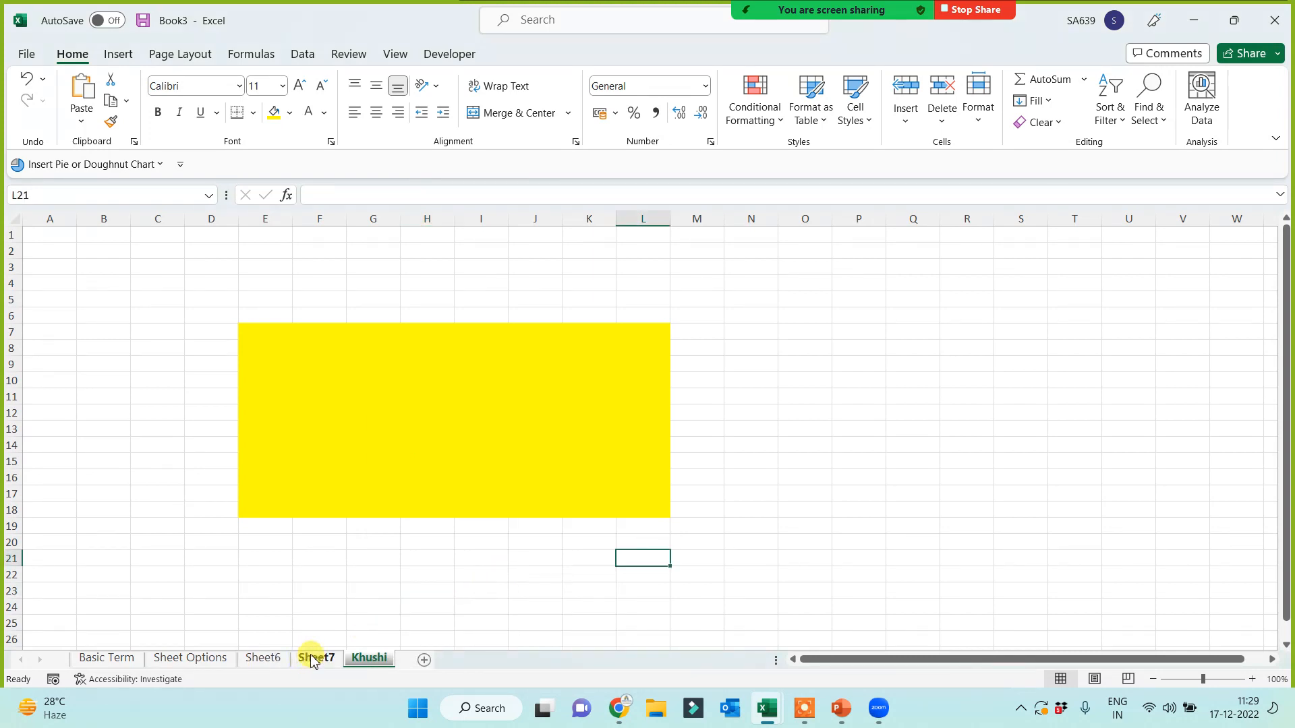
left_click(314, 659)
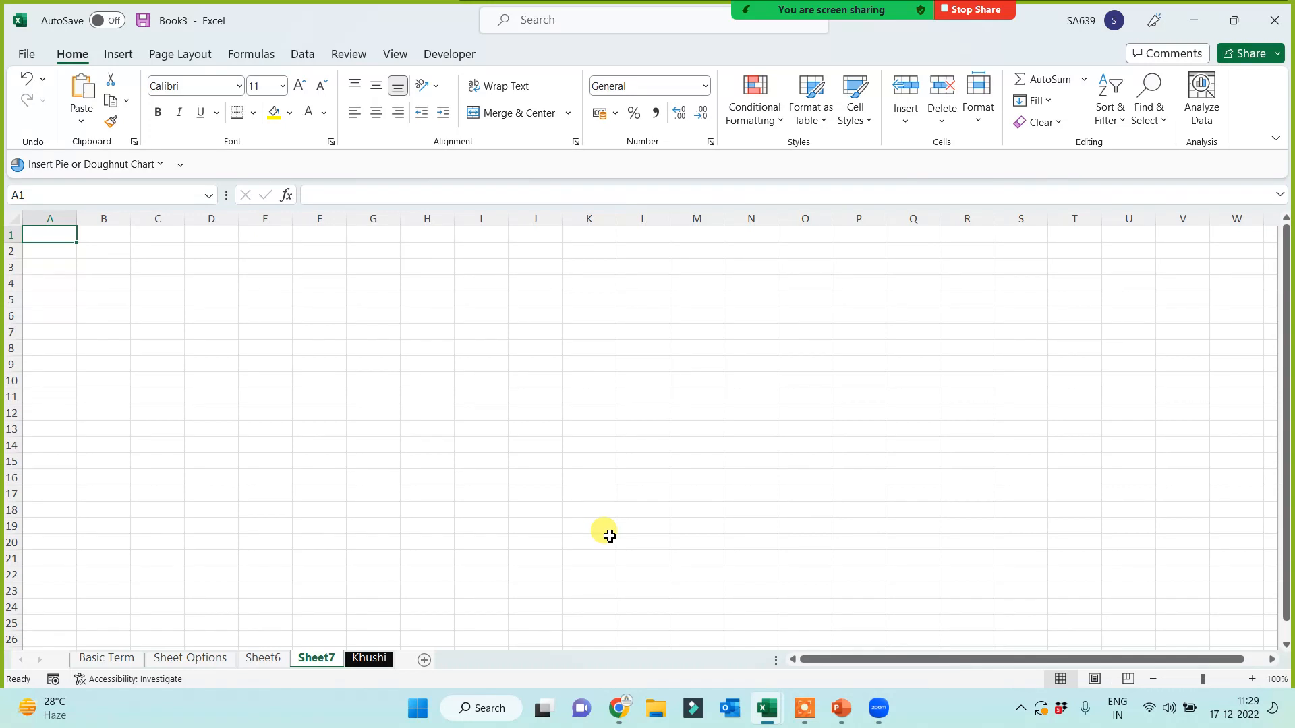
- Set the tab color of the Sheet Options sheet to the standard light green
left_click(188, 659)
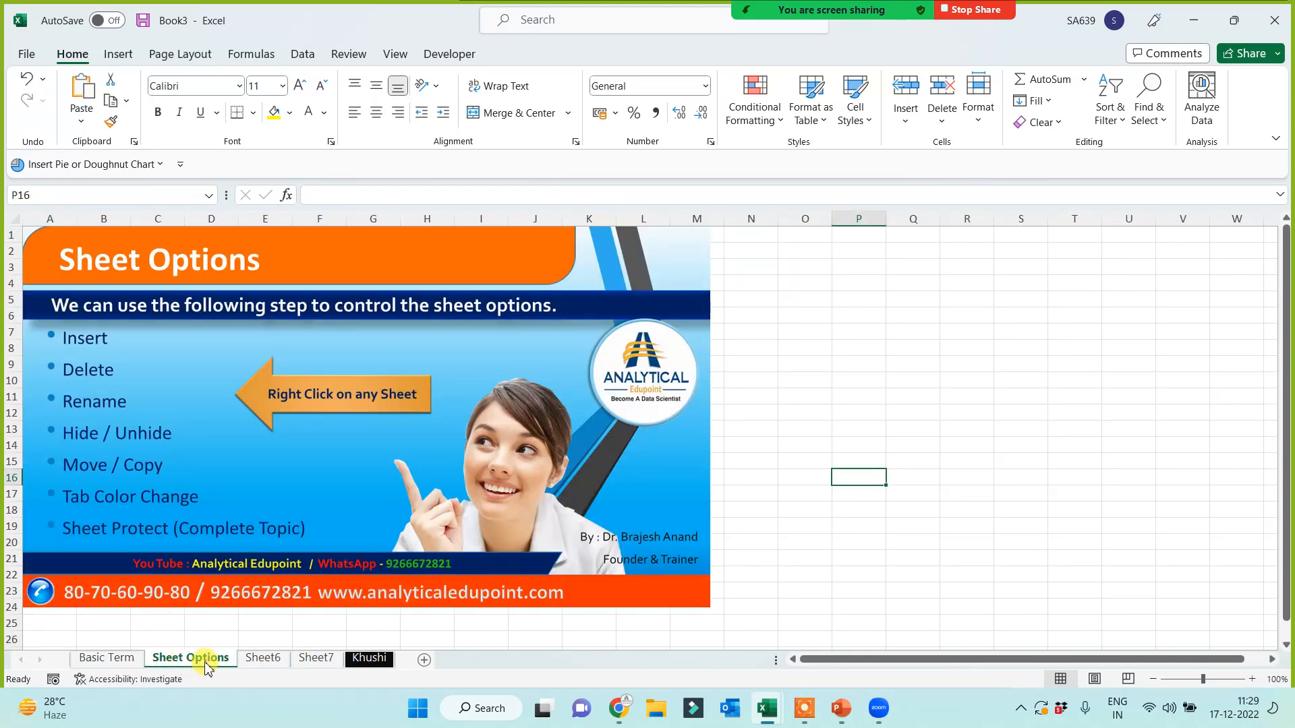
right_click(205, 666)
mouse_move(281, 570)
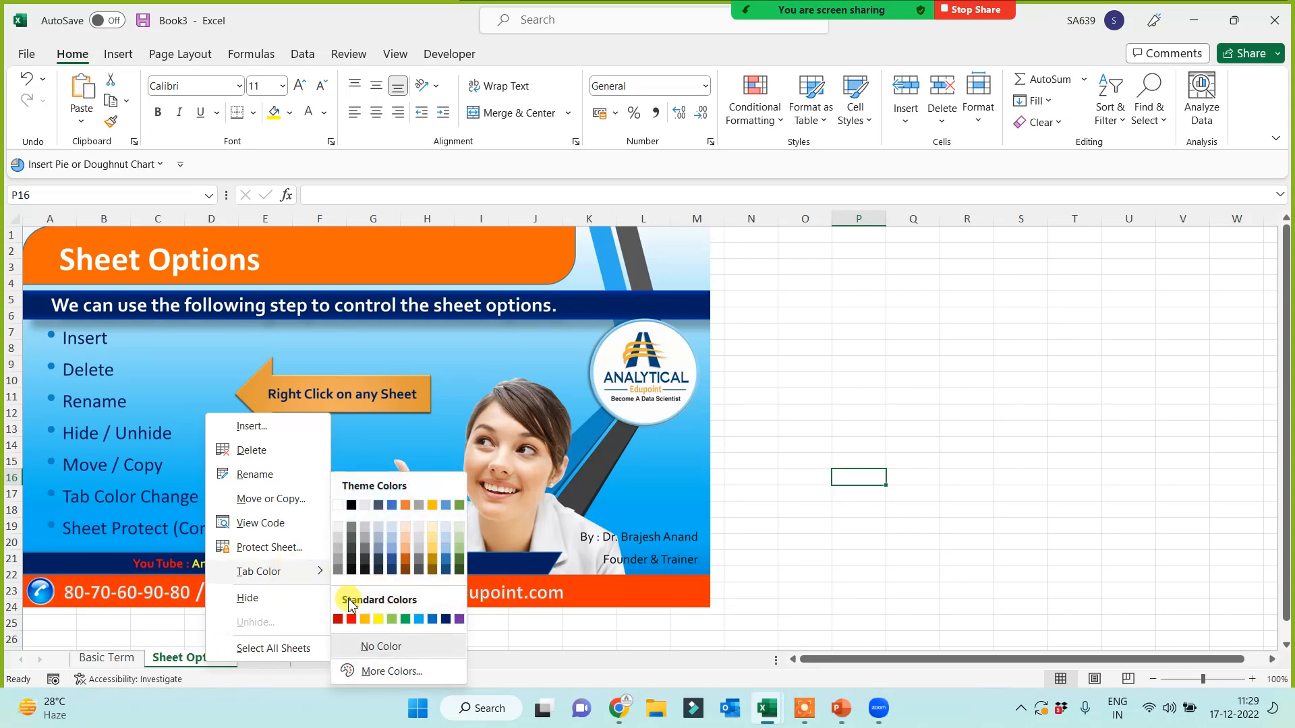
left_click(391, 620)
- Set the tab color of the Basic Term sheet to the standard yellow
left_click(98, 659)
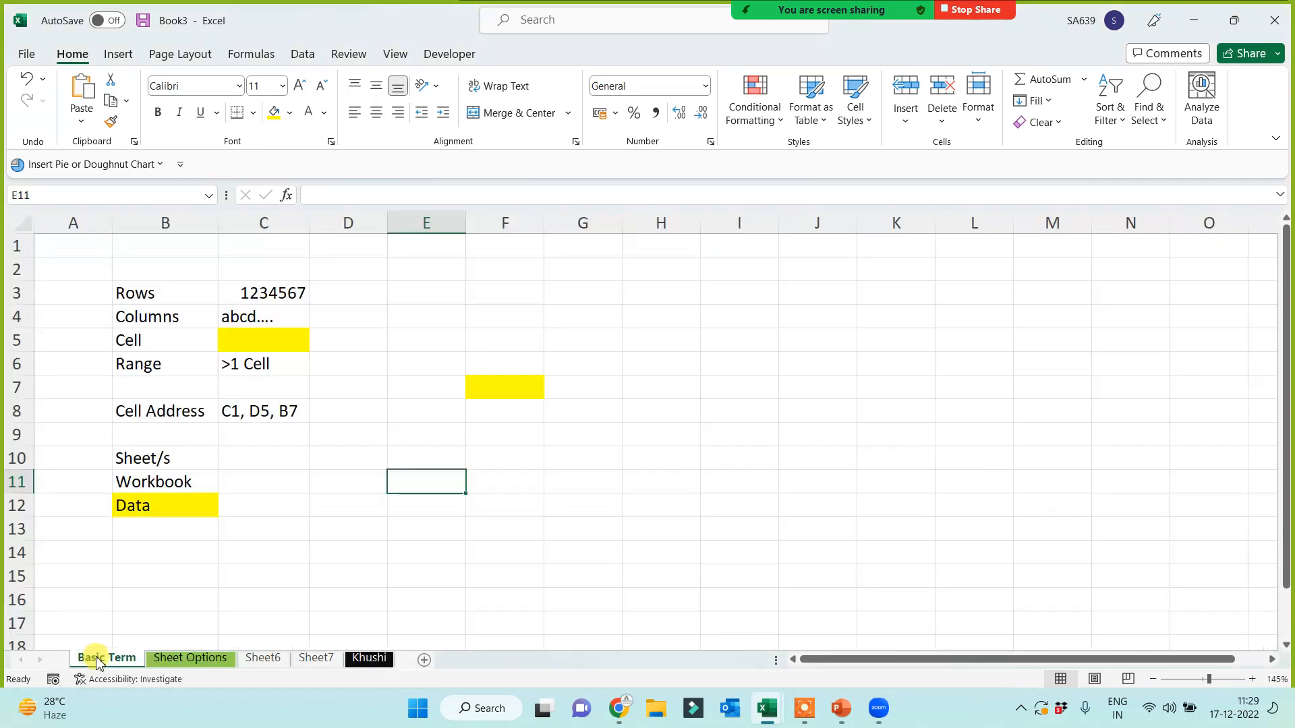
right_click(98, 659)
mouse_move(150, 566)
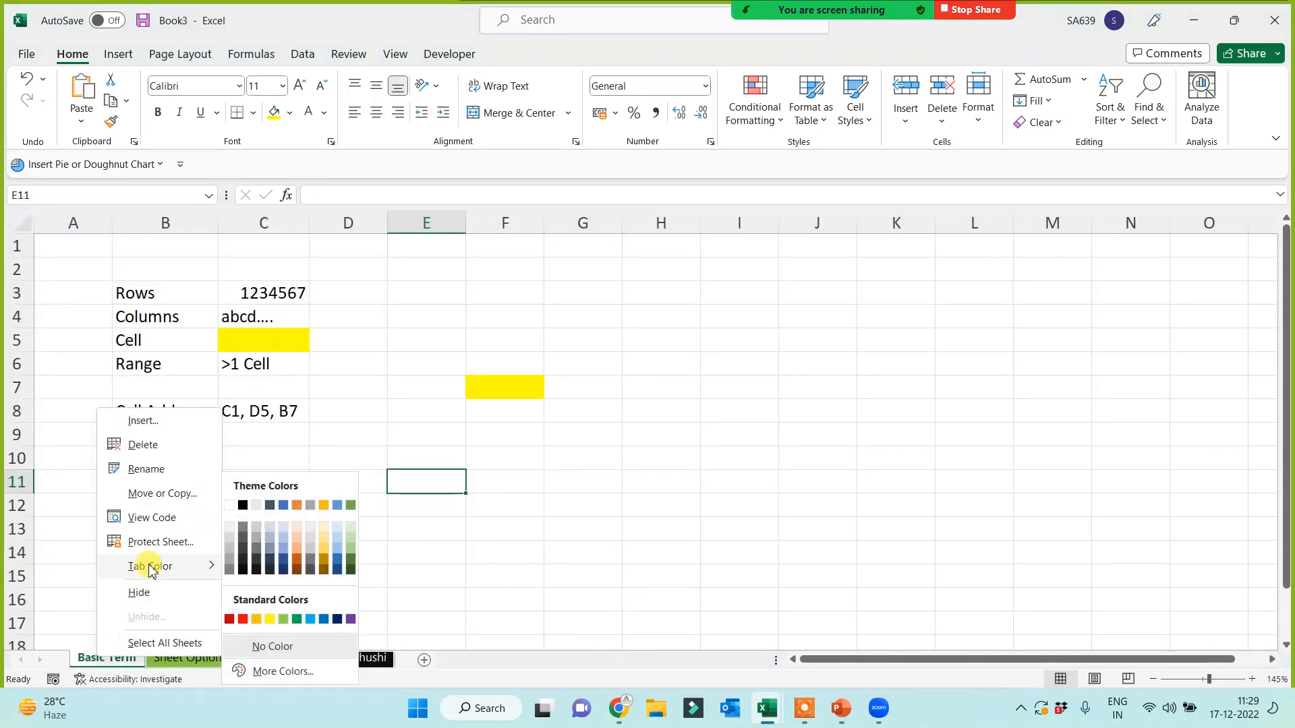
left_click(272, 619)
left_click(428, 578)
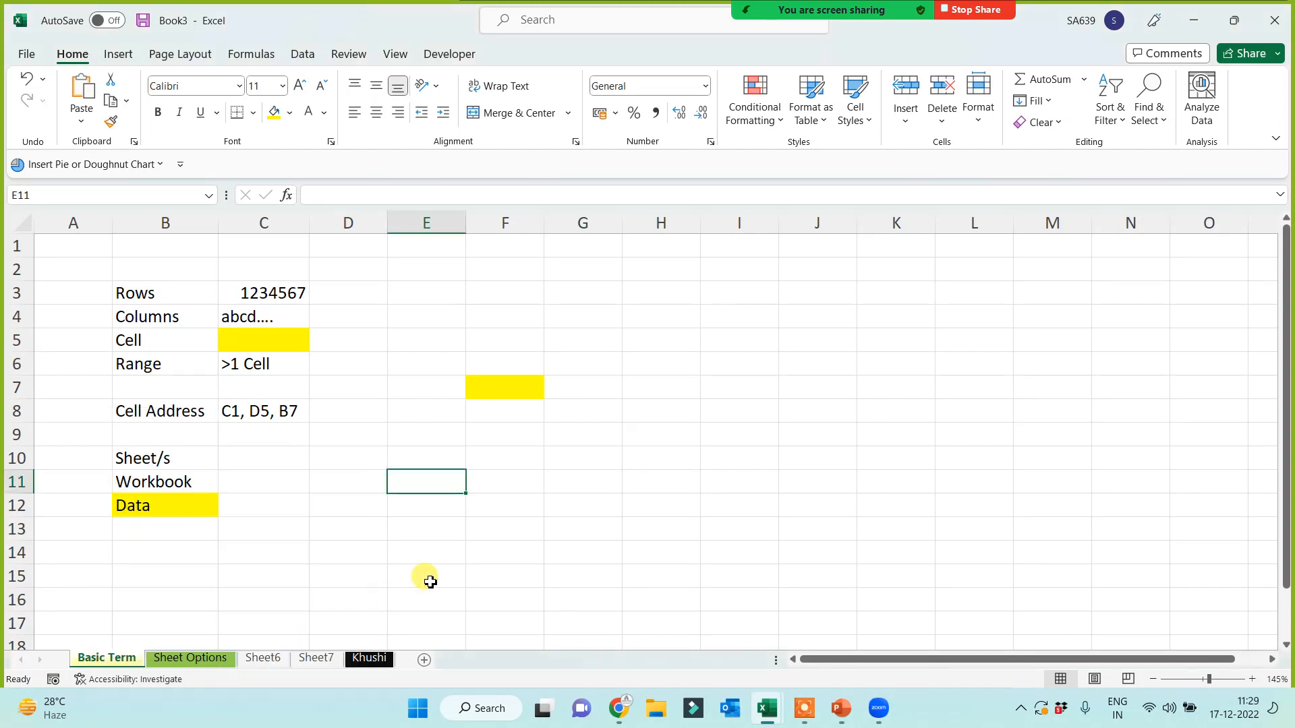
- Set the tab color of Sheet6 to the standard red and switch to Sheet7
left_click(268, 657)
right_click(278, 658)
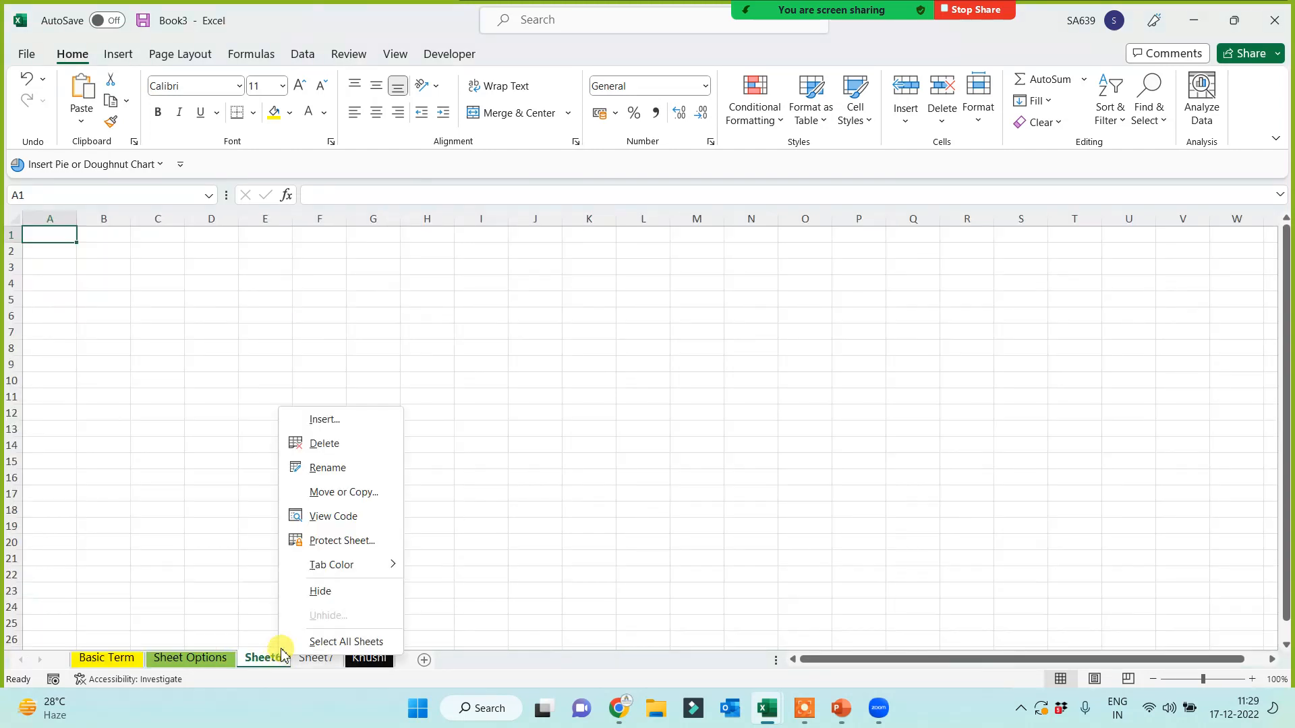
mouse_move(330, 565)
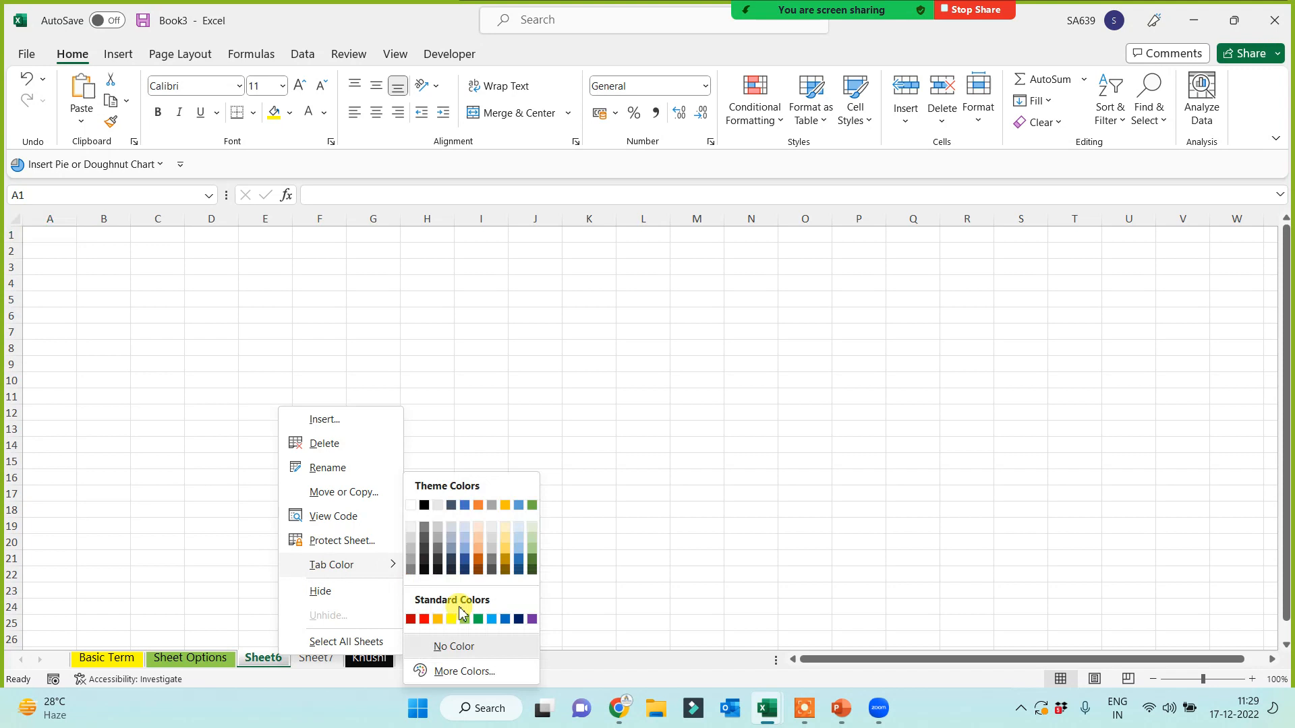
left_click(425, 624)
left_click(315, 659)
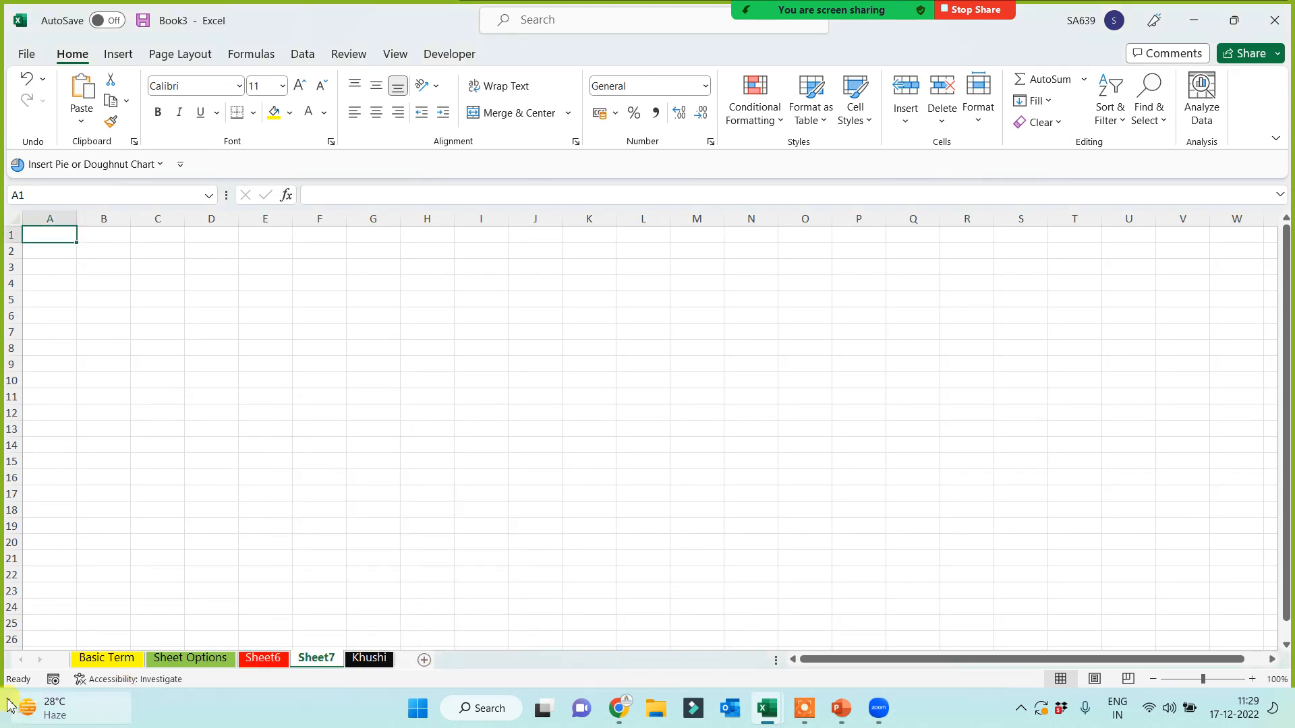
- Review the list of sheet operations on Sheet Options and the terms in column B of Basic Term
left_click(461, 464)
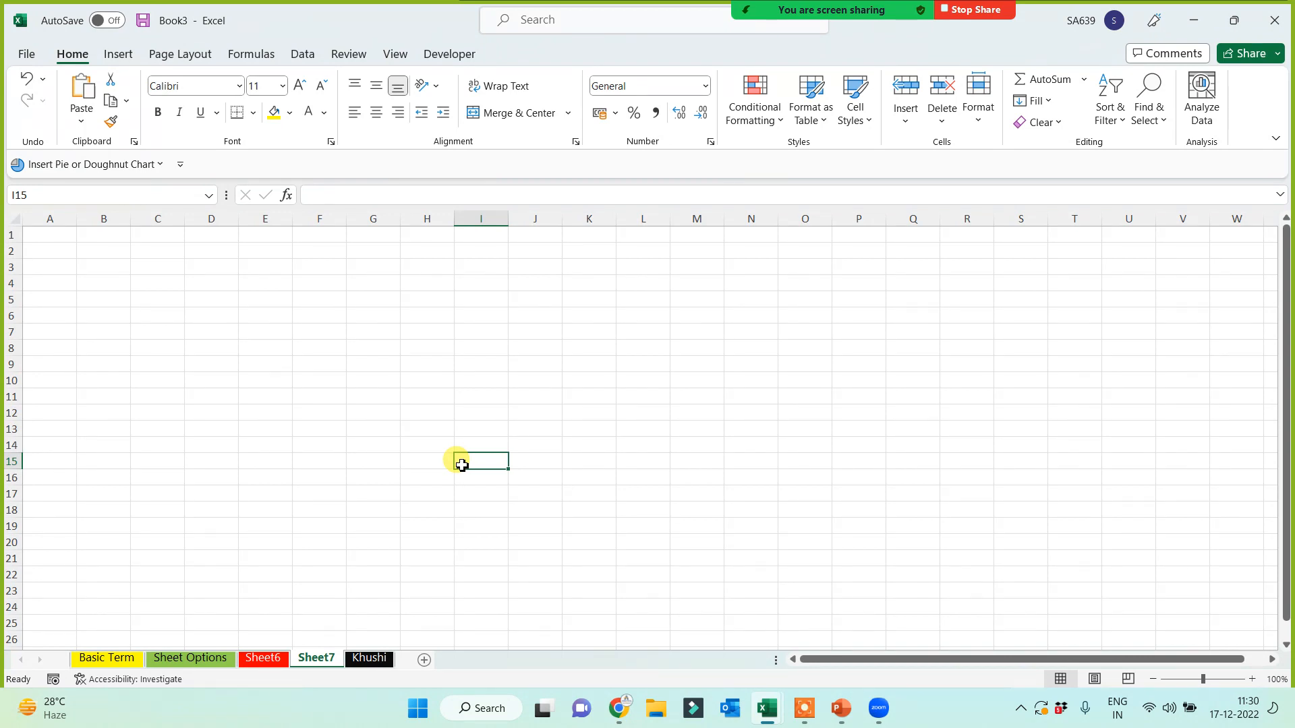
left_click(190, 658)
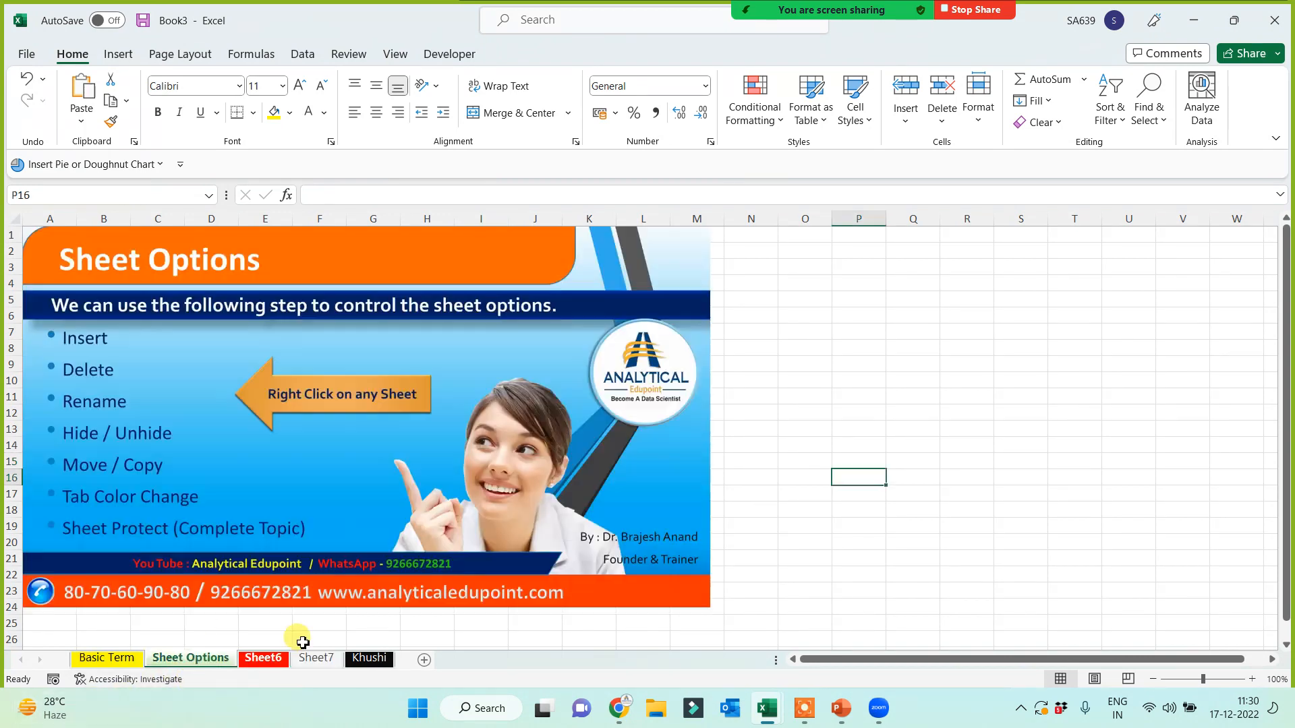
left_click(840, 394)
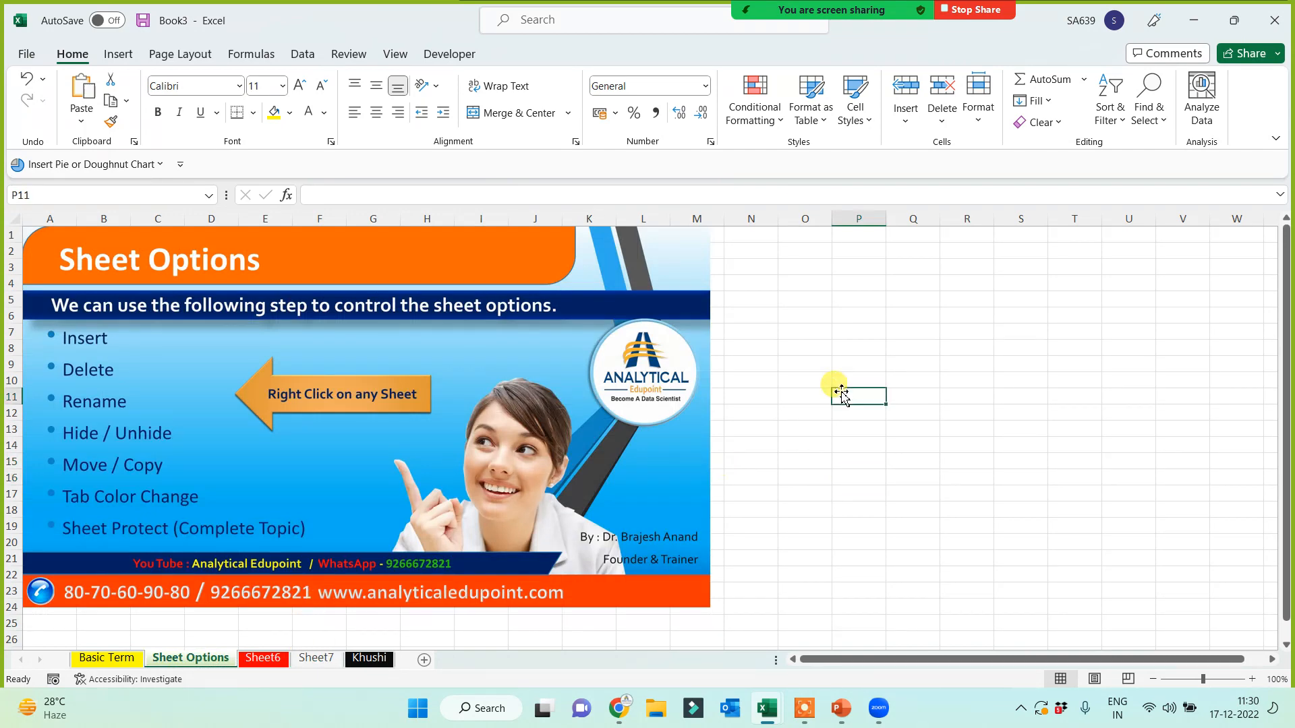
left_click(106, 659)
left_click_drag(161, 294, 165, 559)
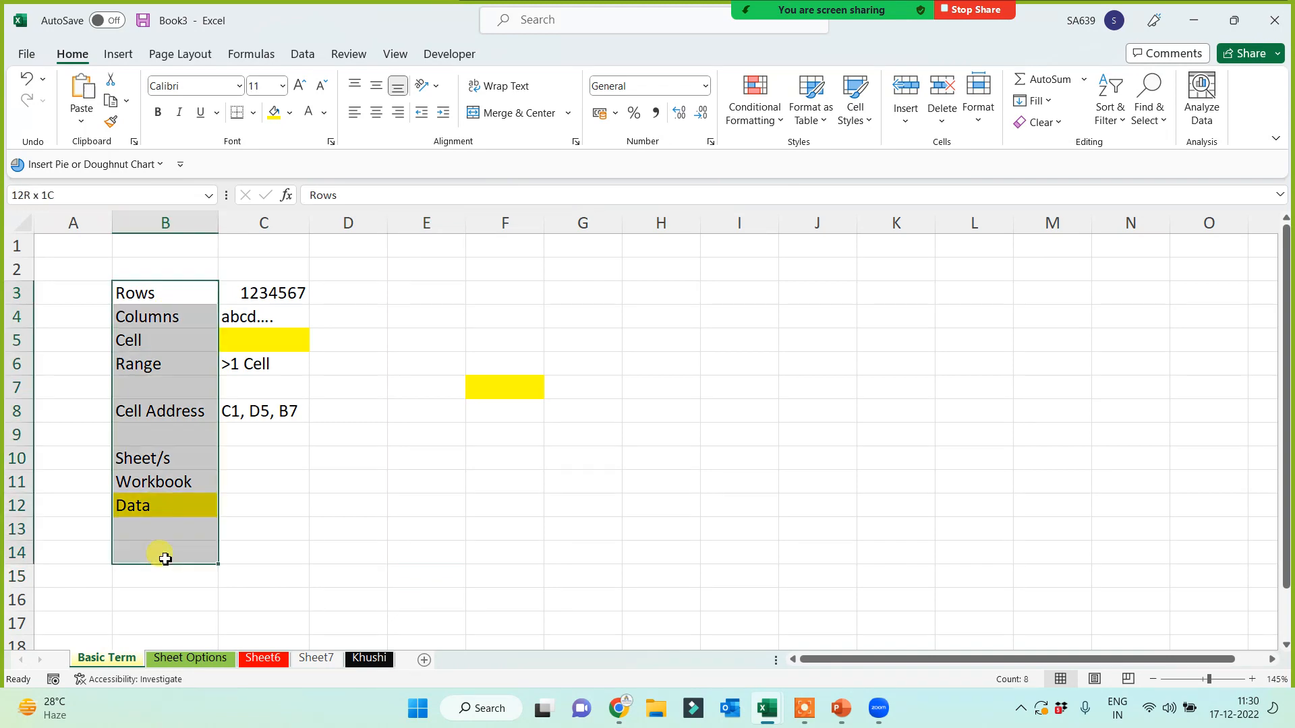
left_click(624, 385)
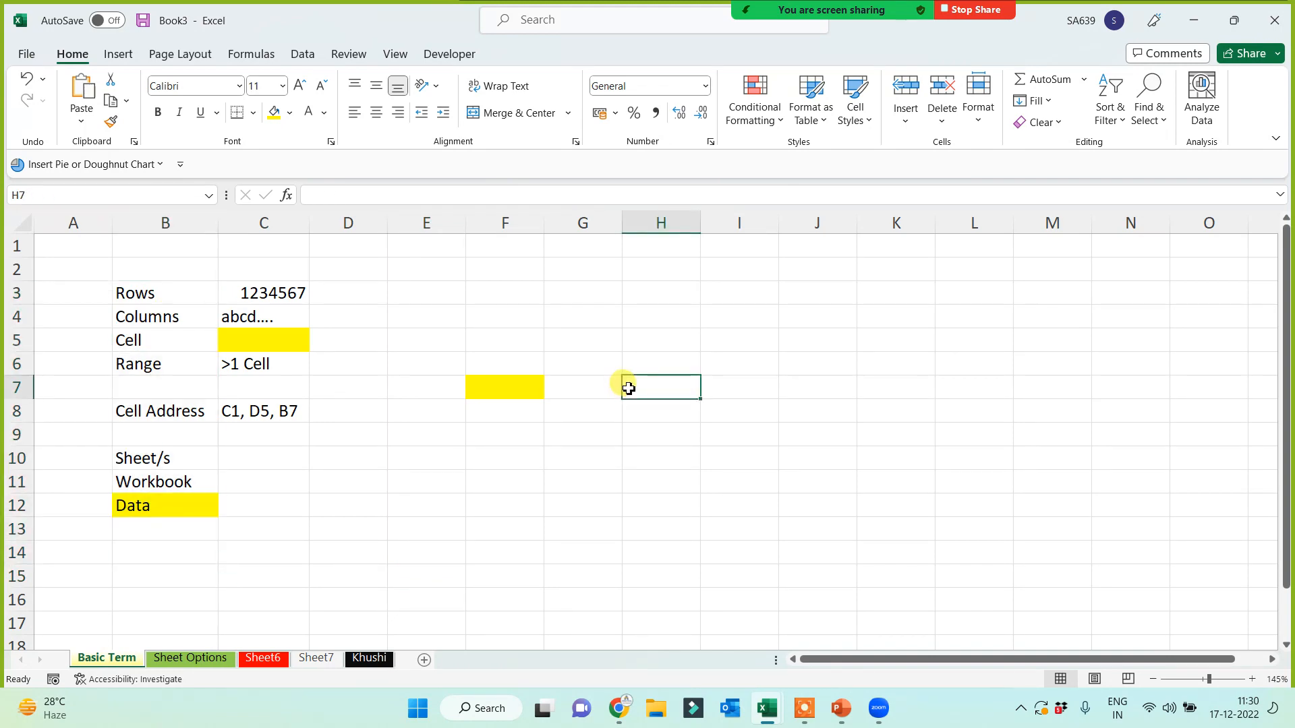
left_click(196, 658)
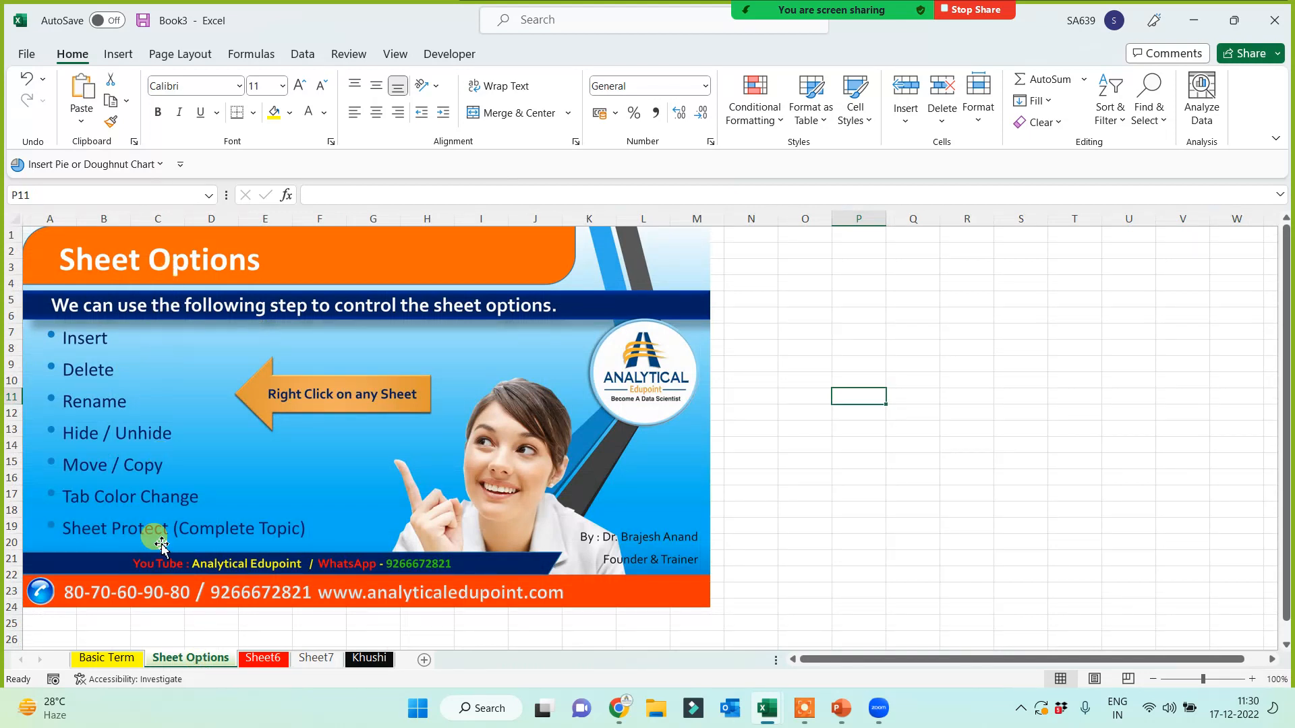
left_click(901, 444)
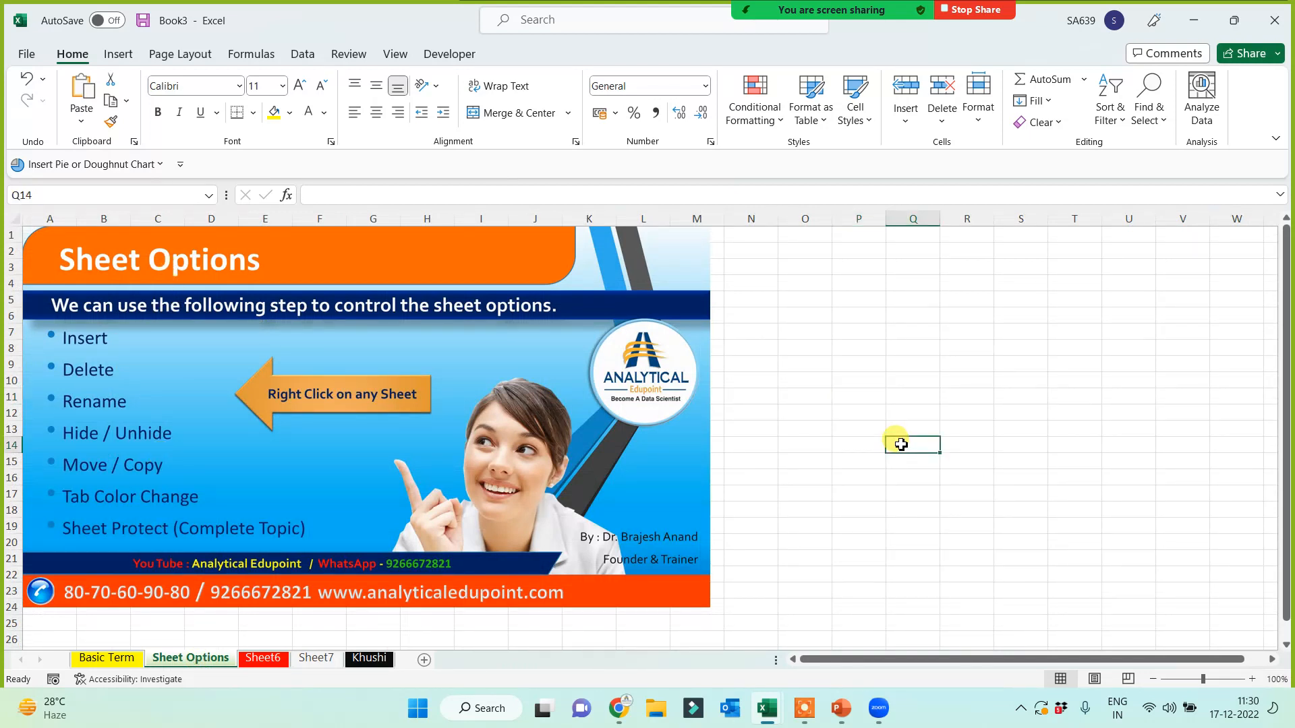
- Rename Sheet6 as Random Data Creation
left_click(264, 659)
left_click(323, 661)
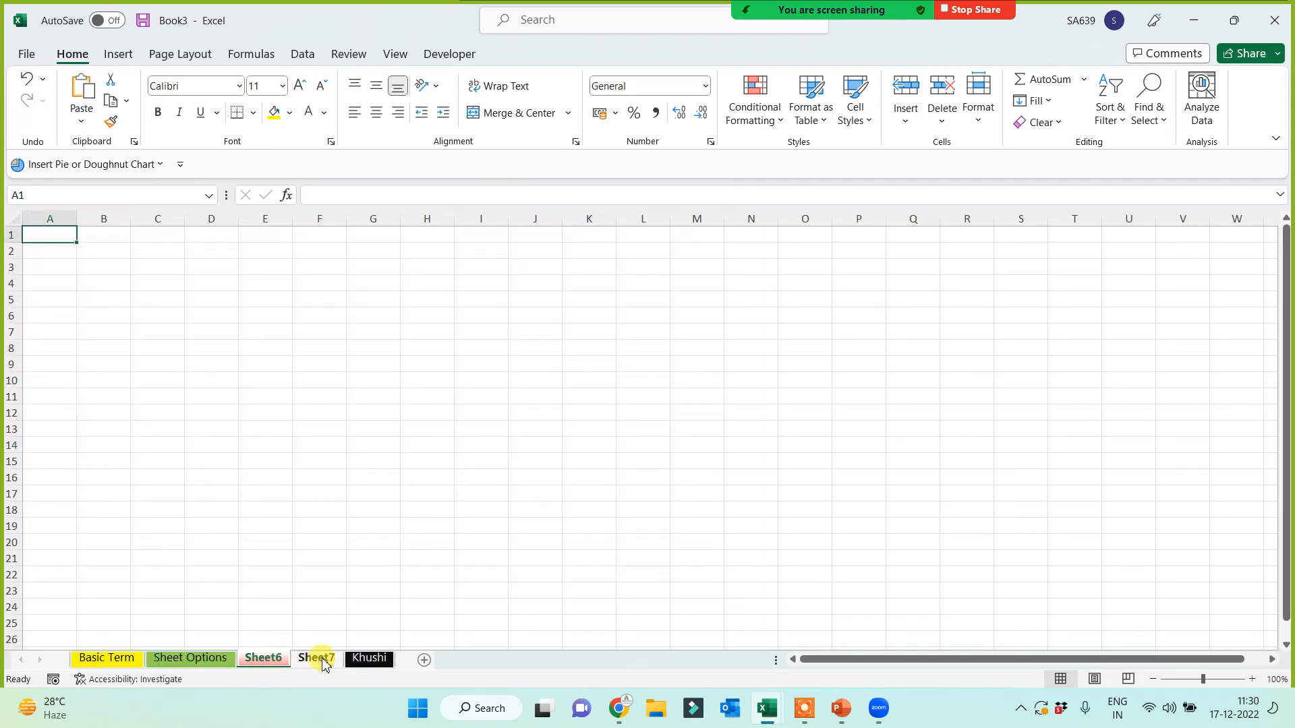
left_click(450, 448)
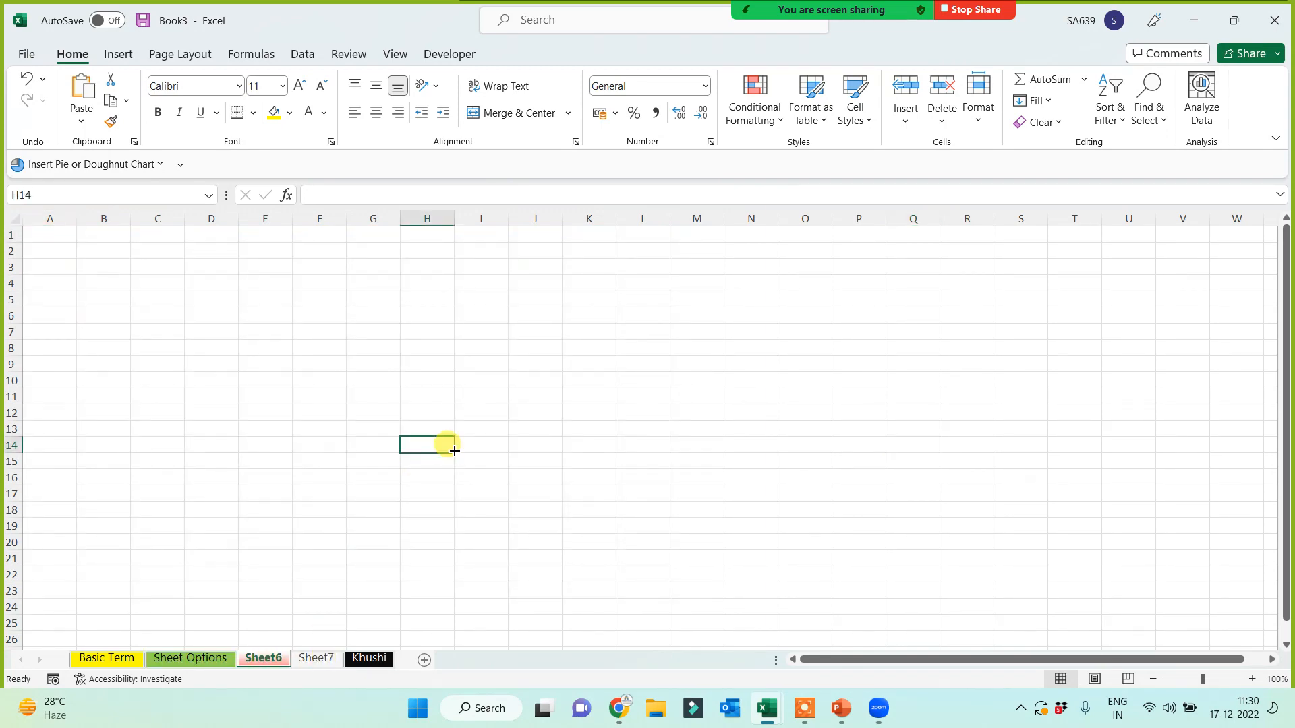
right_click(272, 664)
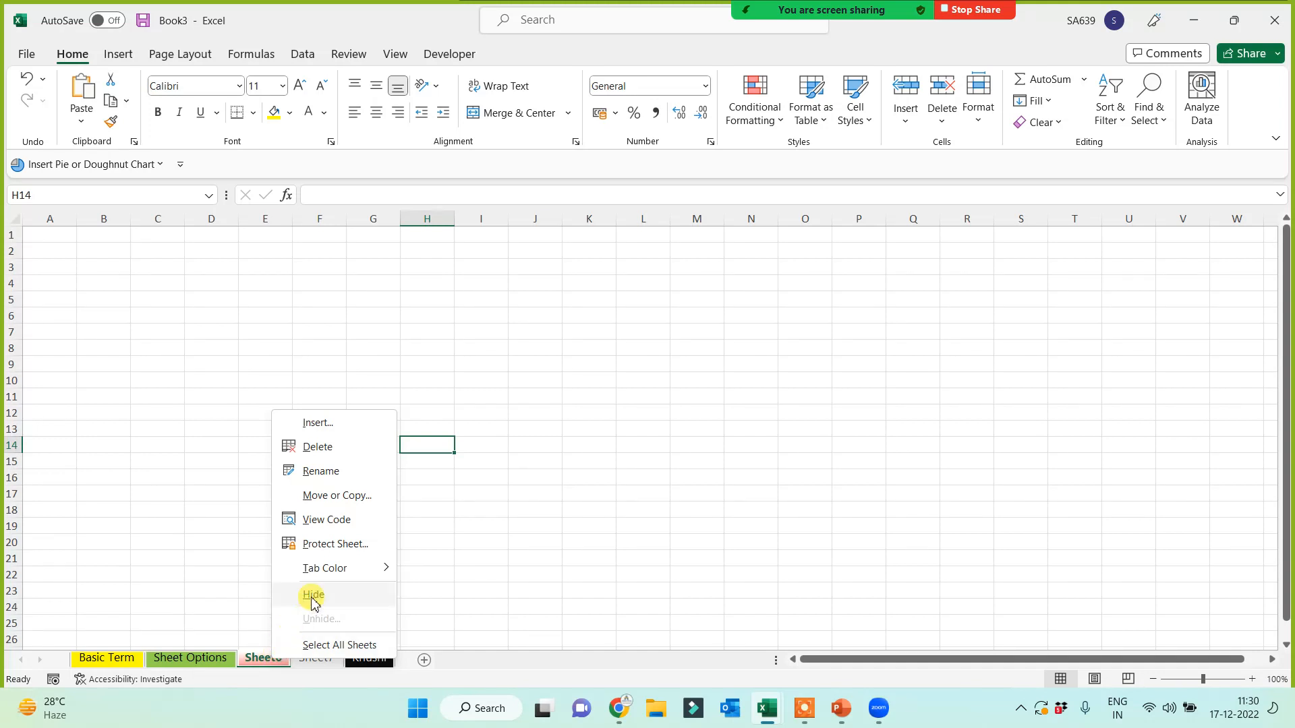
left_click(321, 471)
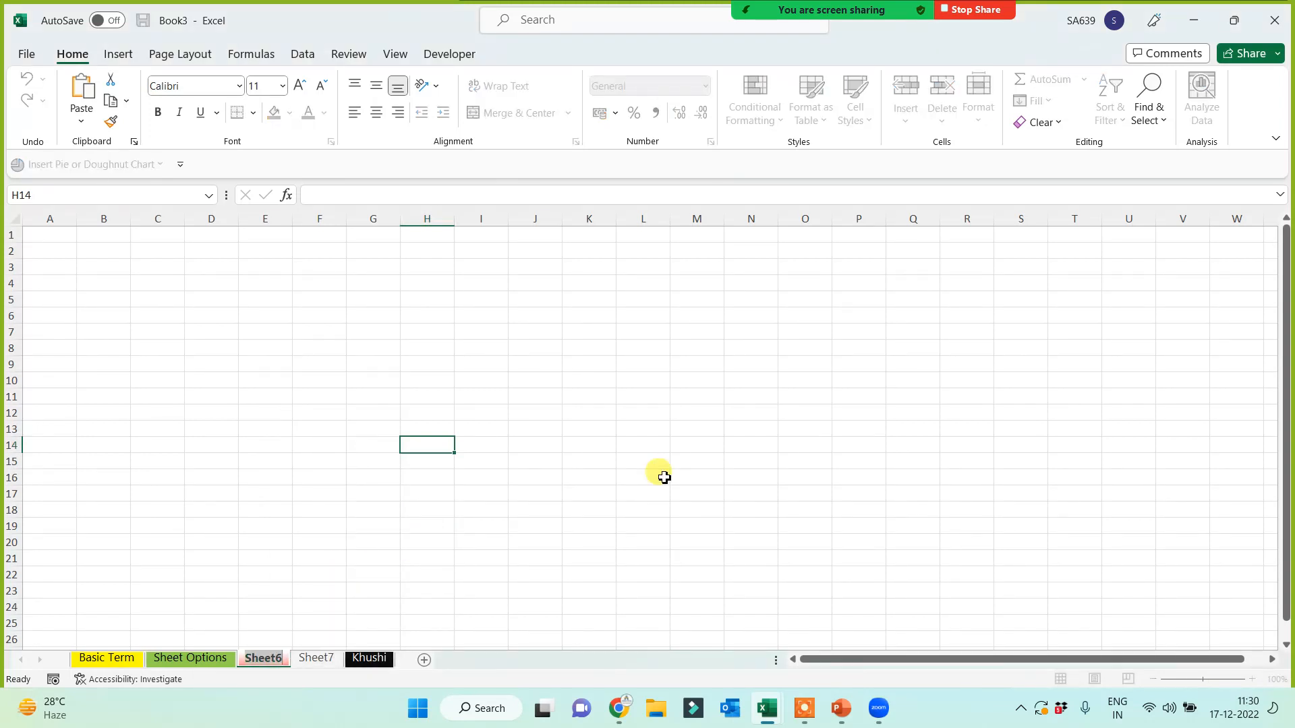
type("Rand")
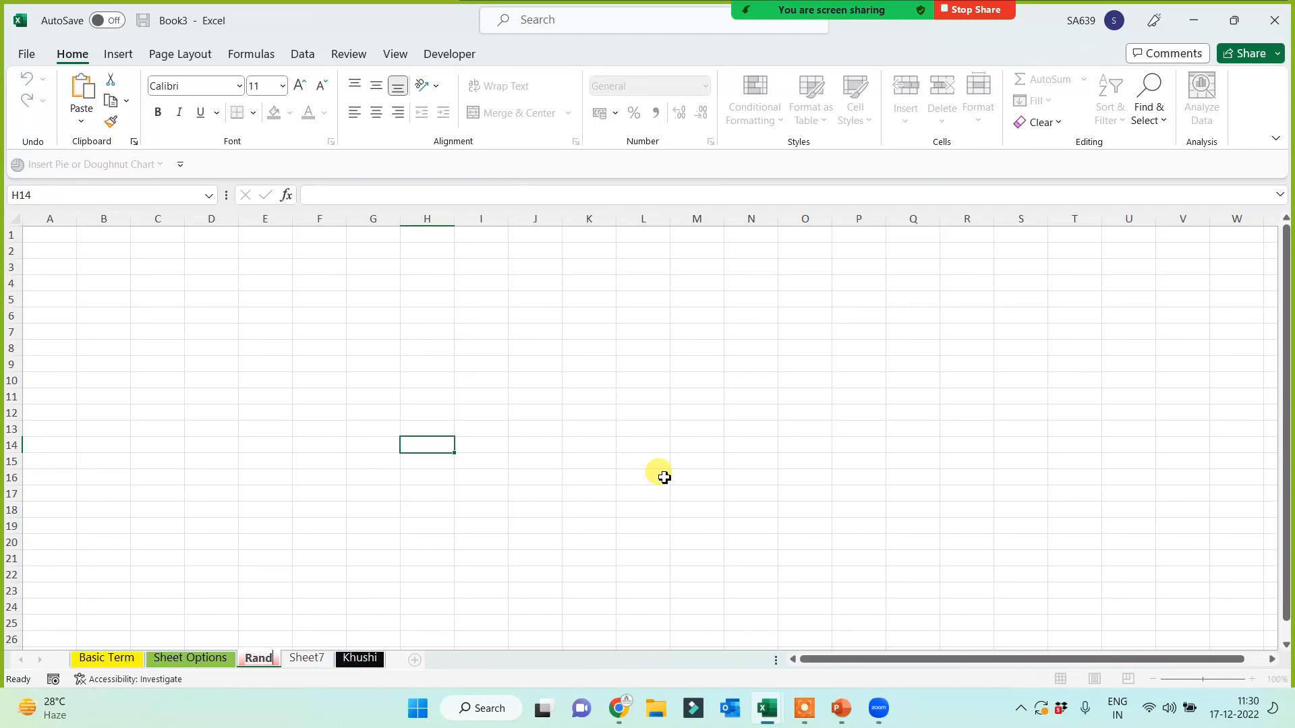
type("om Data Creation")
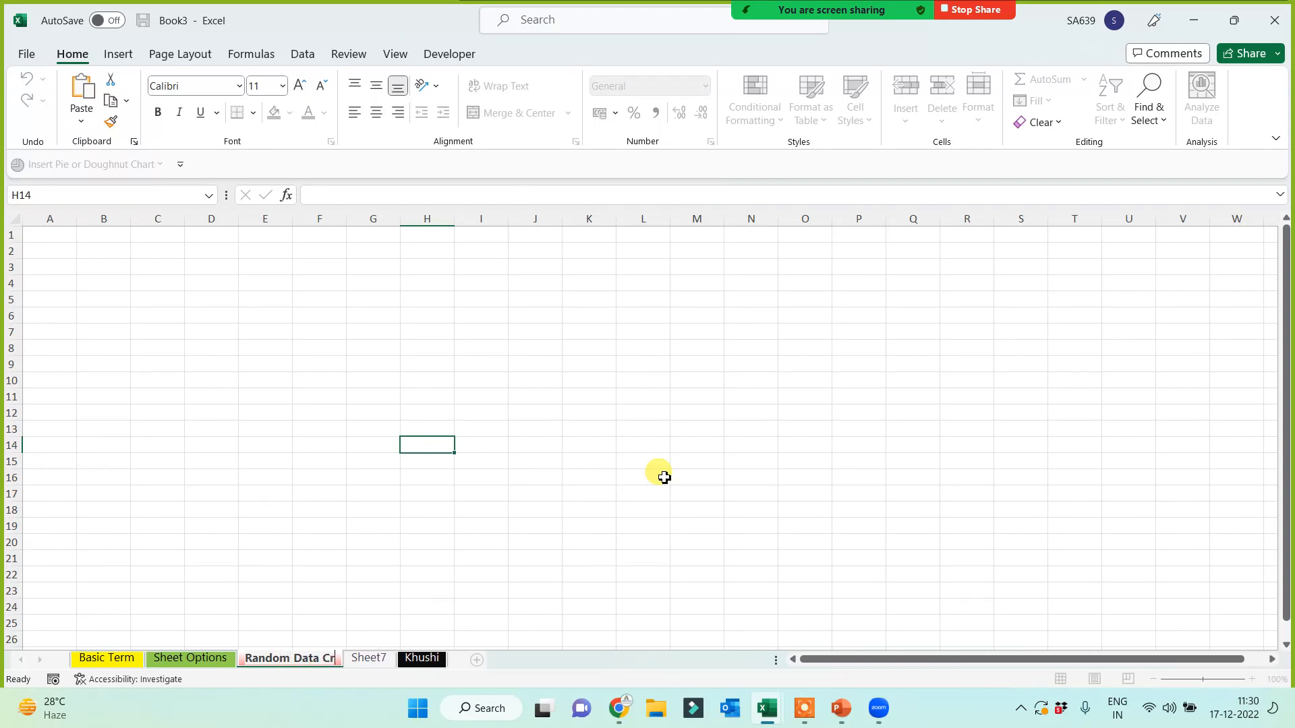
left_click(604, 315)
- Enter the headings Rand in cell A1 and Randbetween in cell I1 of the Random Data Creation sheet
scroll(524, 457, "up", 2)
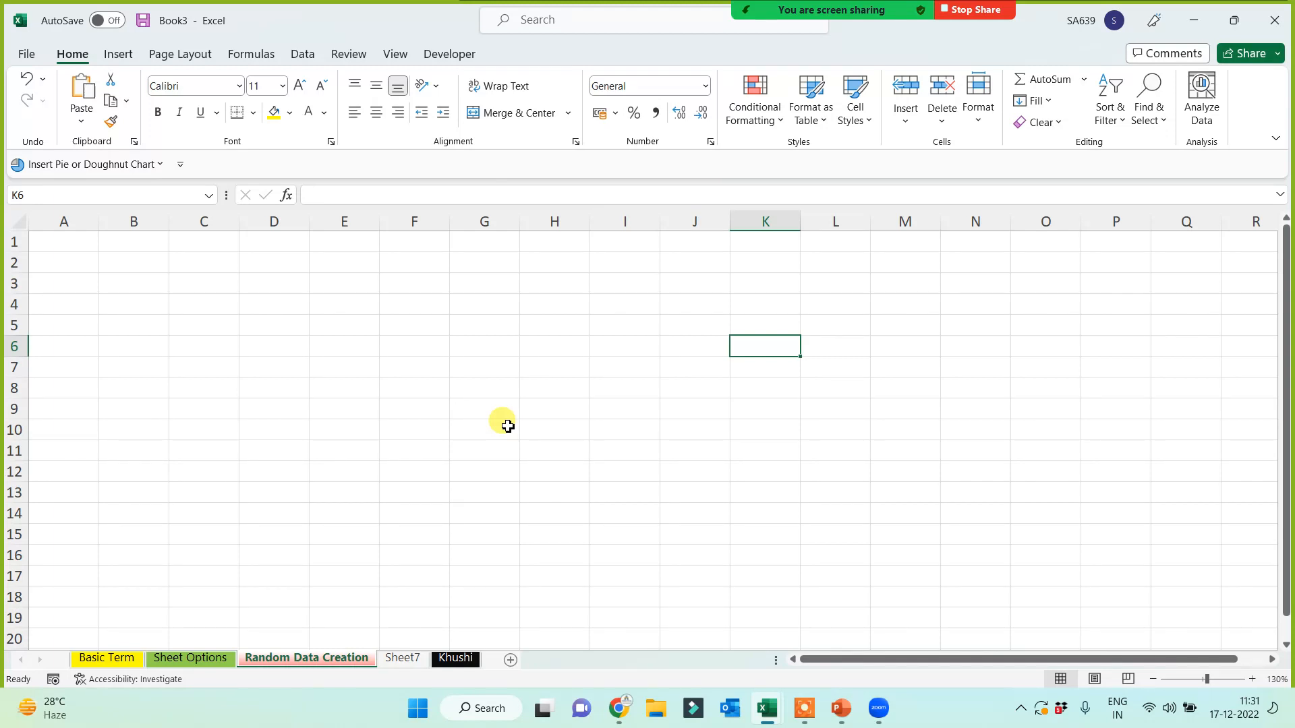
left_click(41, 243)
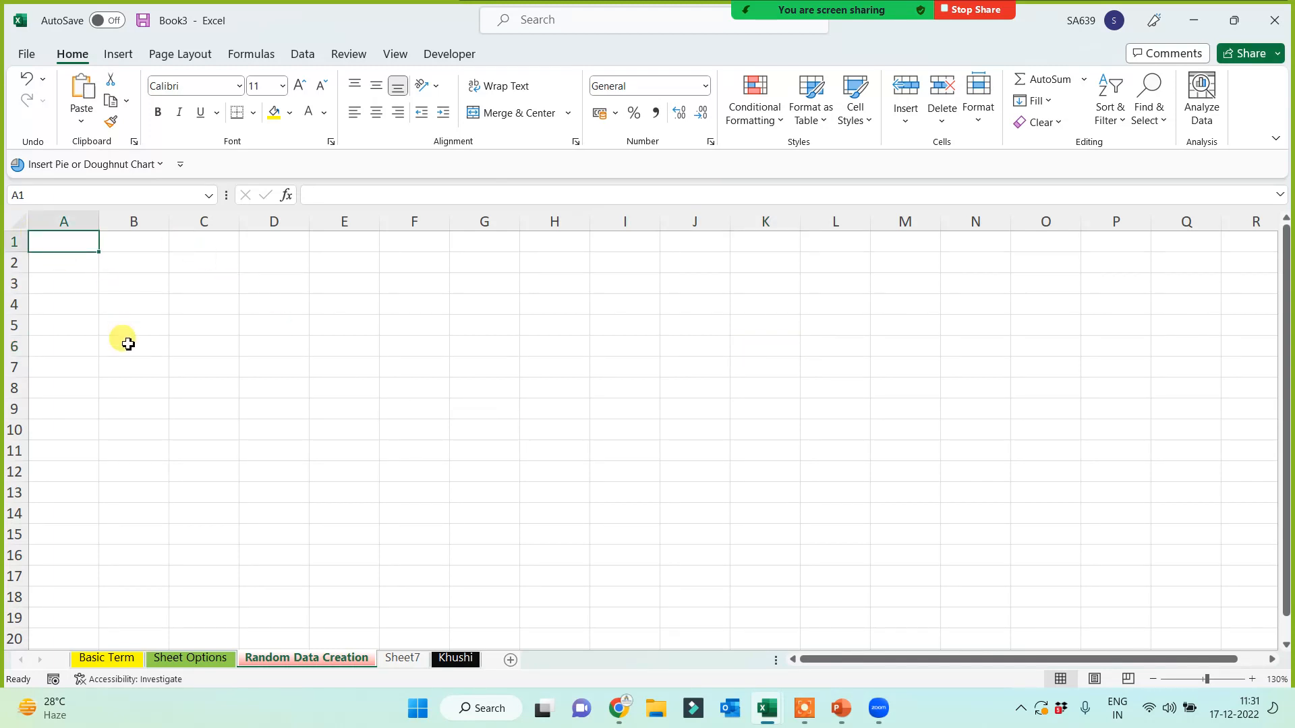
type("Rand")
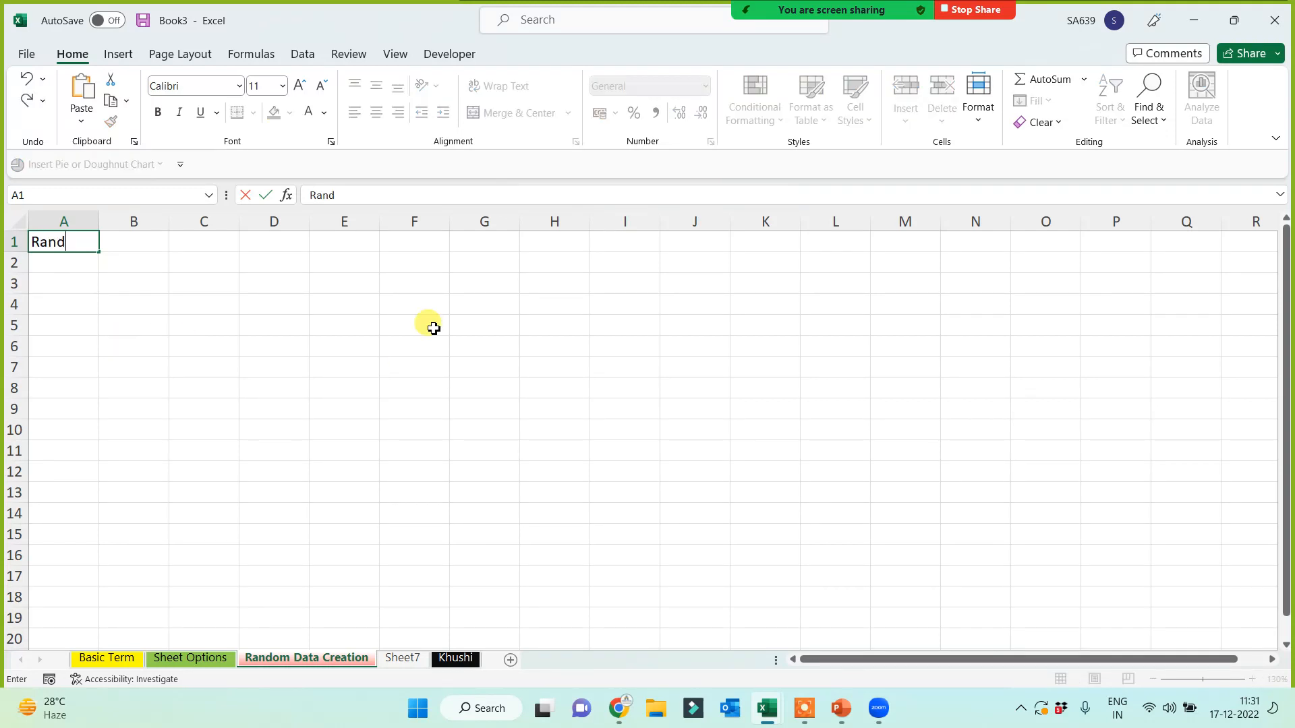
left_click(620, 243)
type("RAndbetween")
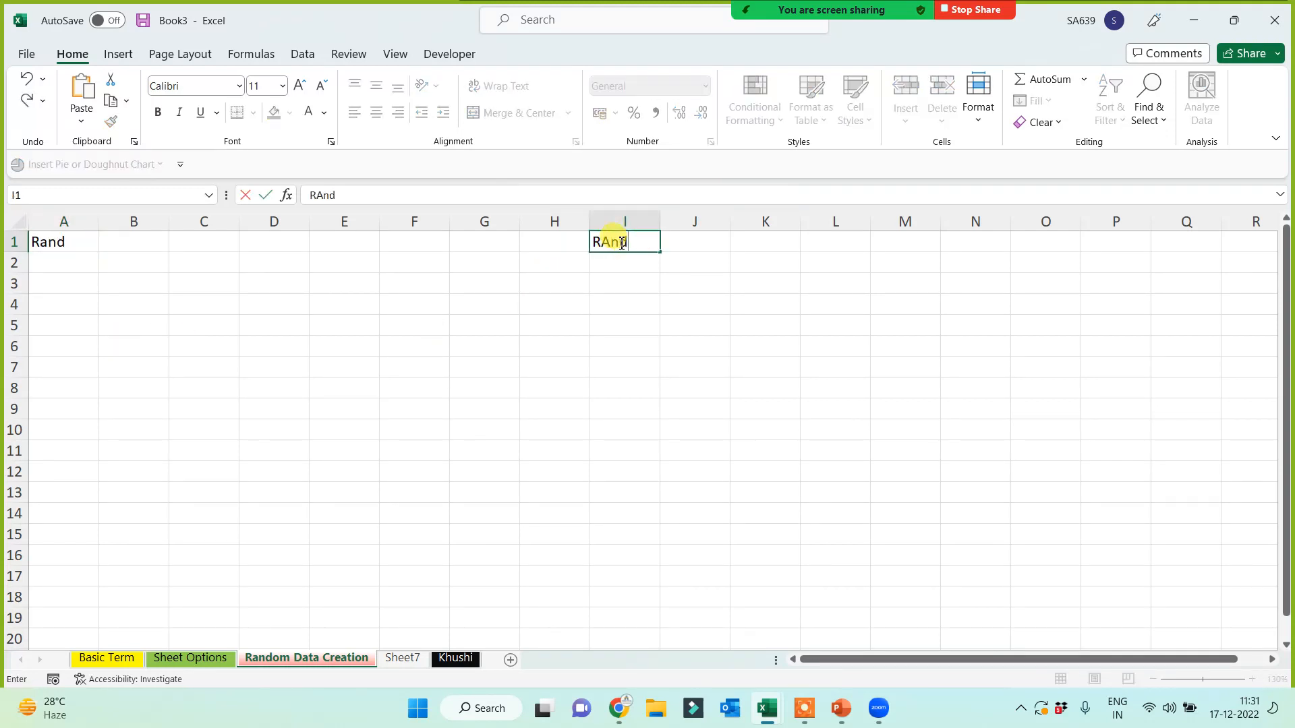
left_click(695, 411)
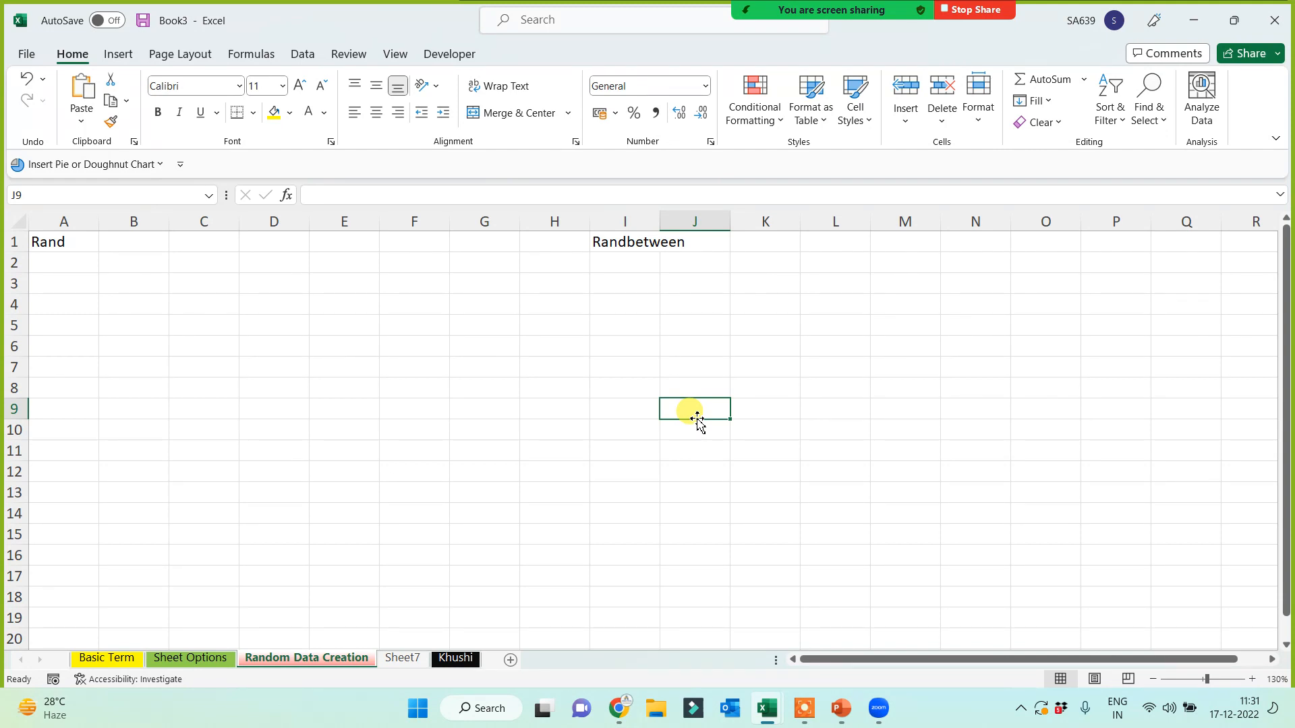
- Fill the range I3:P17 with yellow and apply all borders to it
left_click_drag(613, 283, 1137, 580)
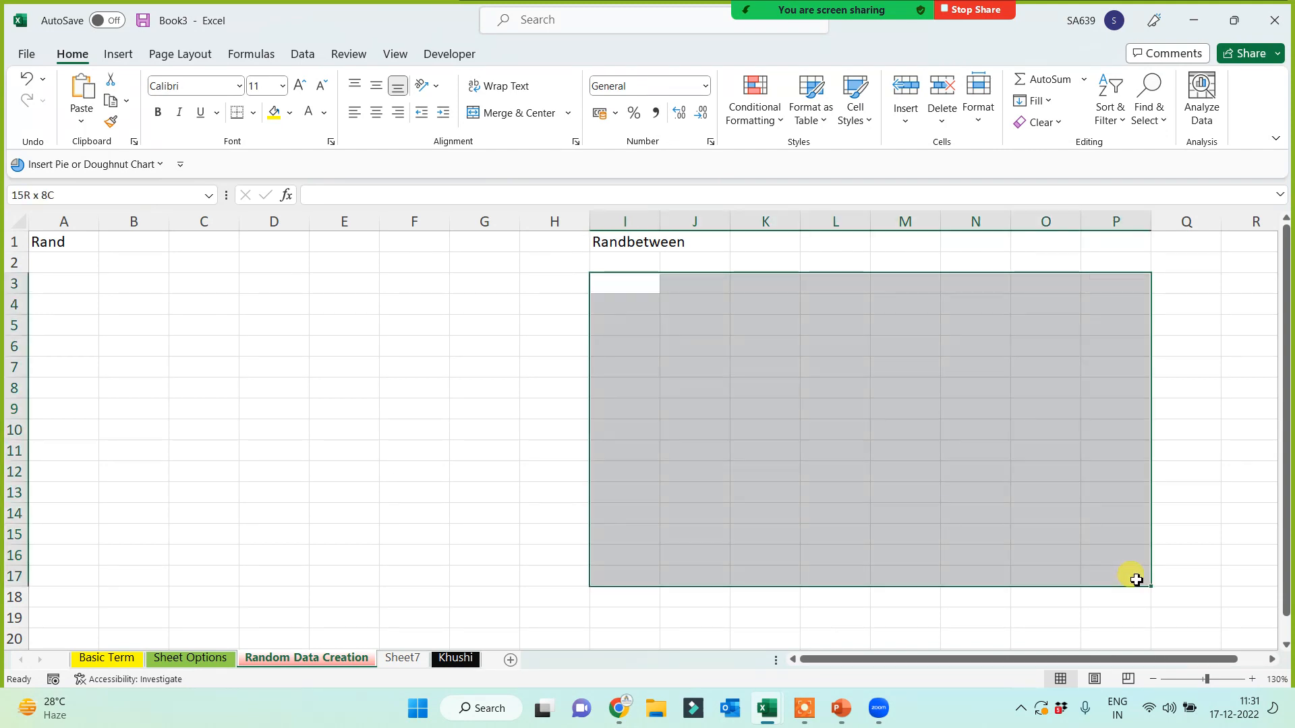
left_click(274, 112)
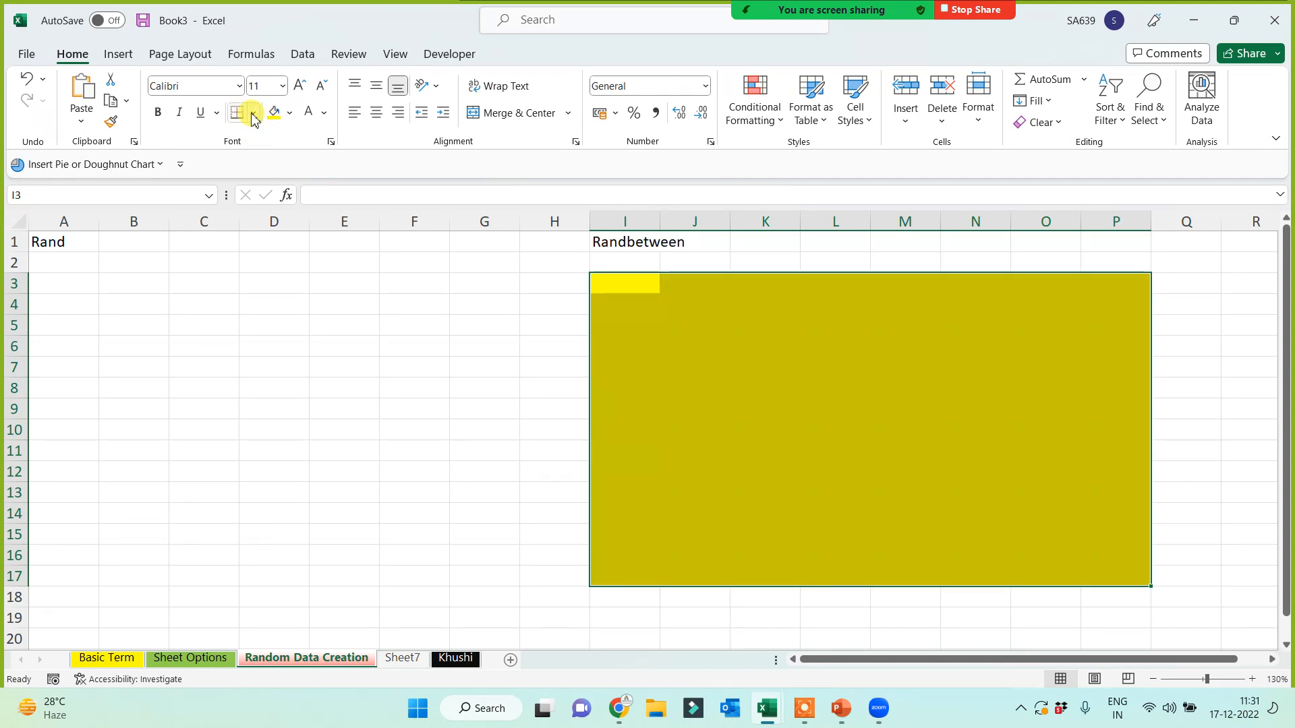
left_click(253, 115)
left_click(251, 281)
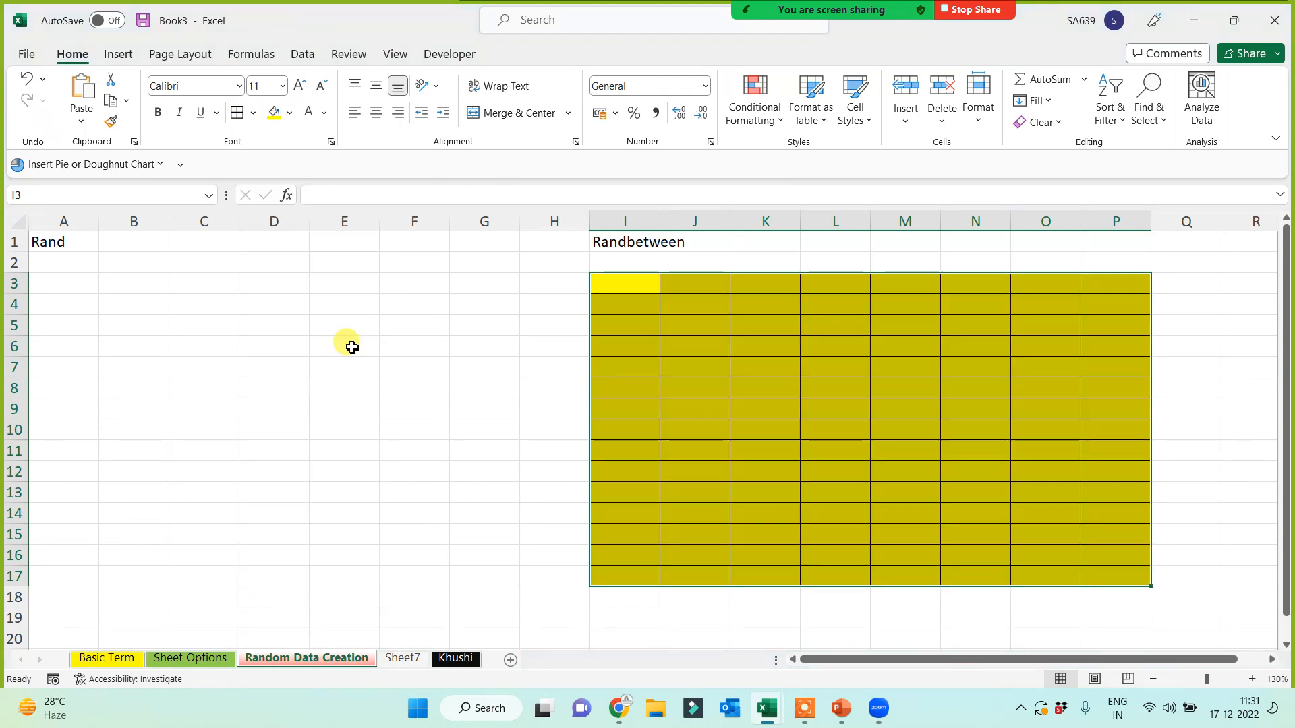
left_click(644, 298)
left_click(1122, 575)
- Enter the sample numbers 435353, 234553 and 645354 in cells J5 to J7 of the yellow range
left_click(727, 329)
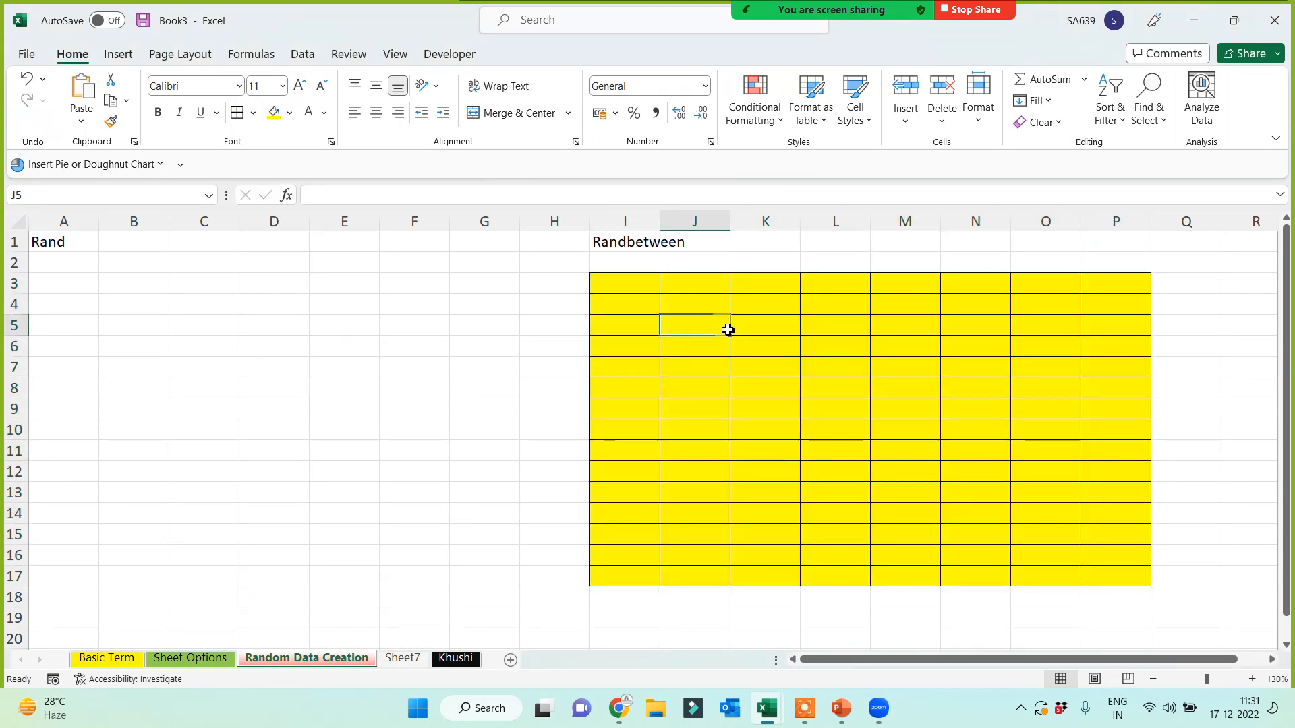
type("435353")
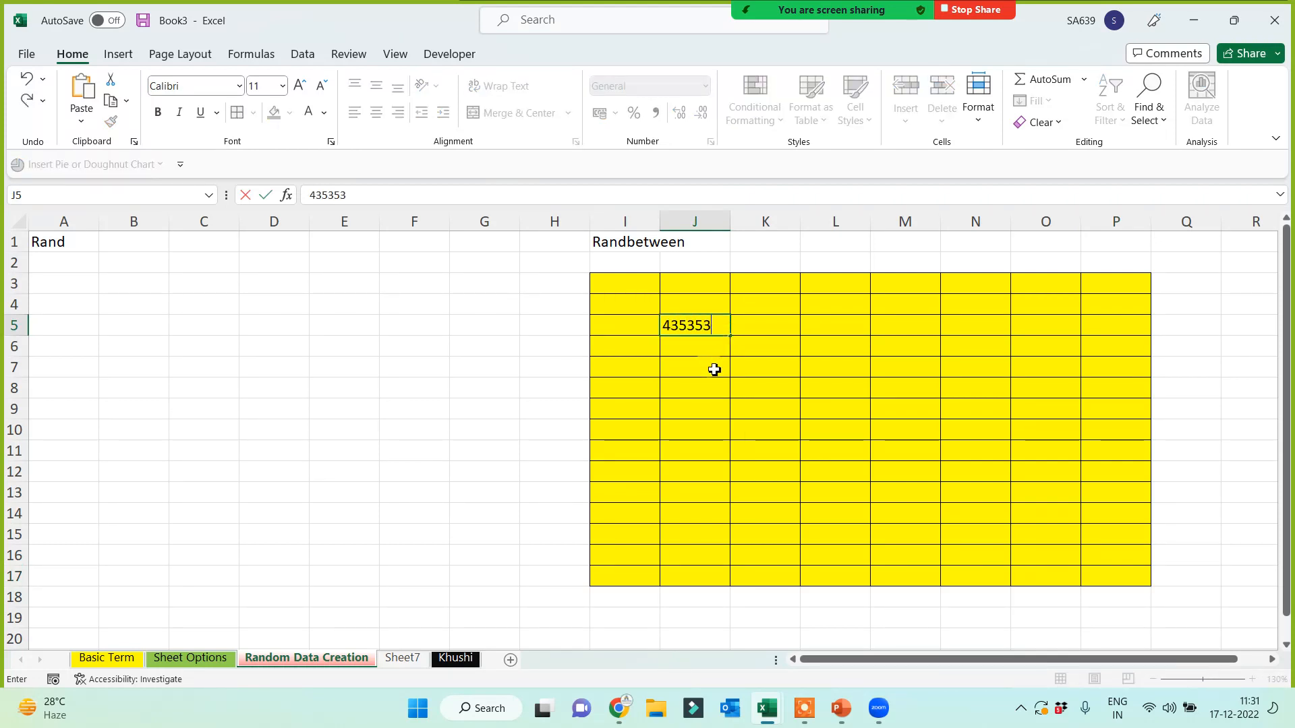
key("Return")
type("234553")
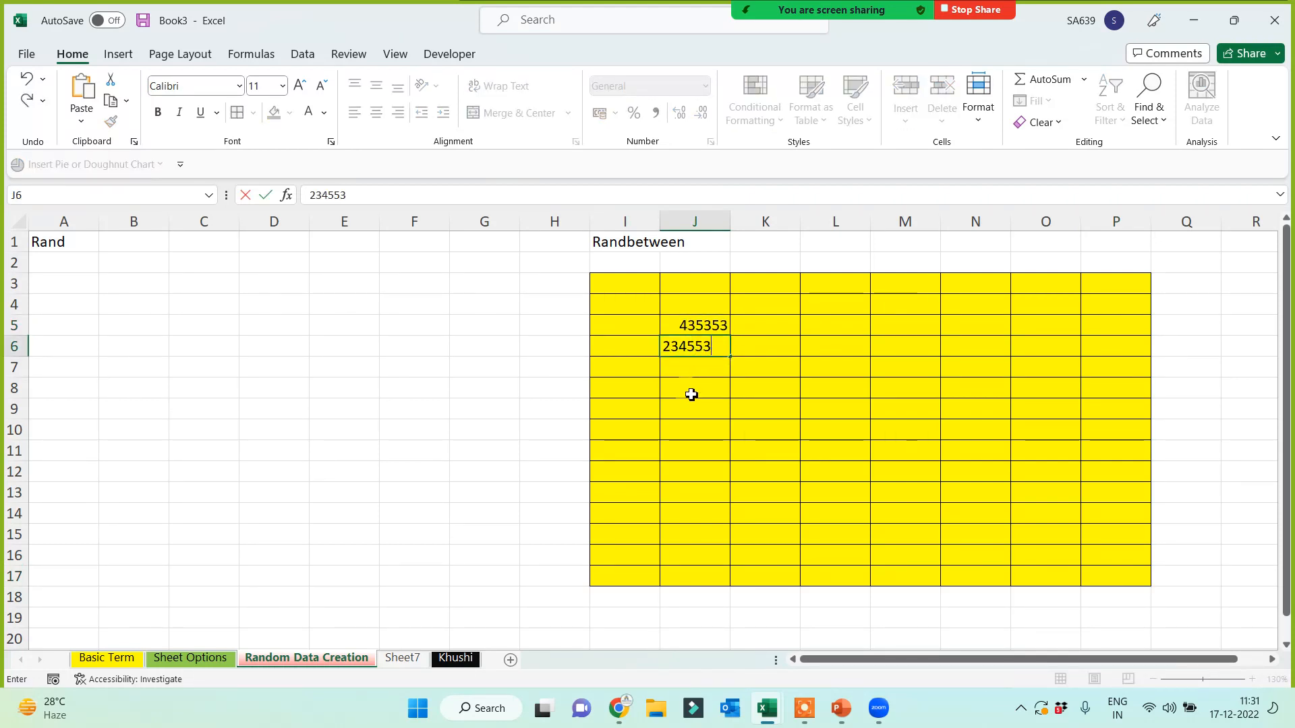
key("Return")
type("21455")
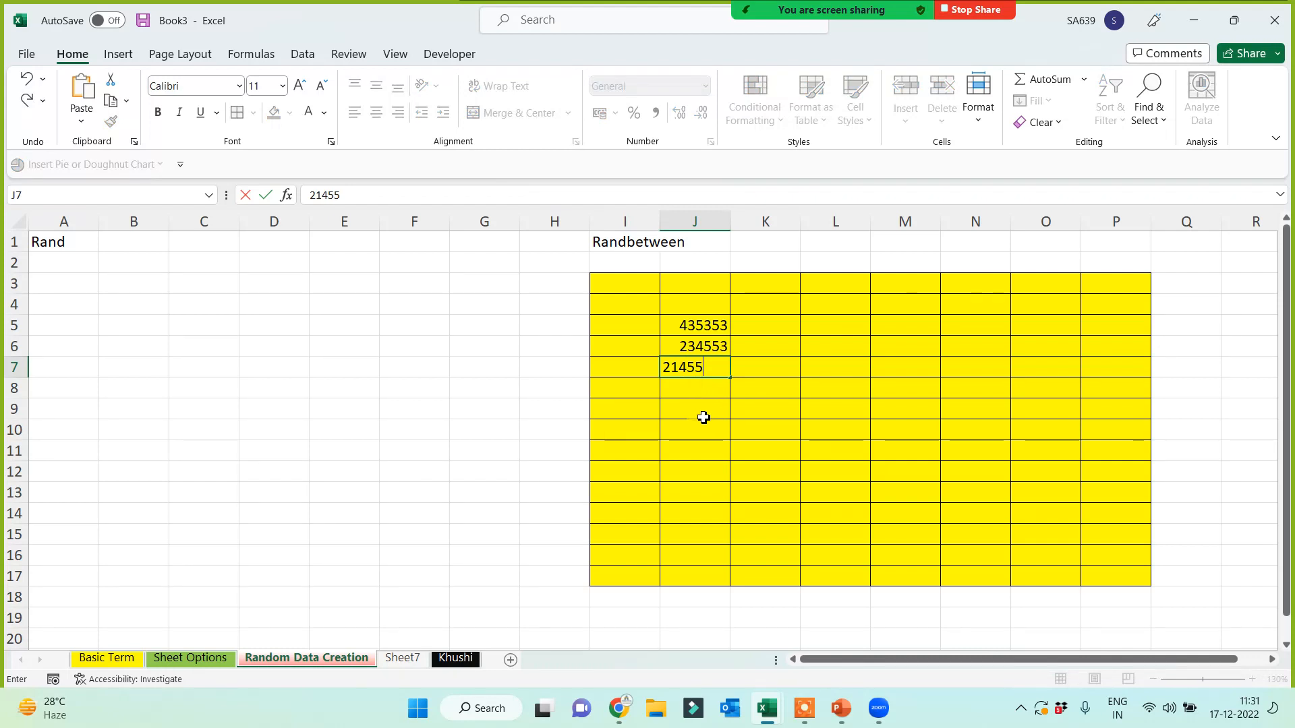
key("ctrl+Return")
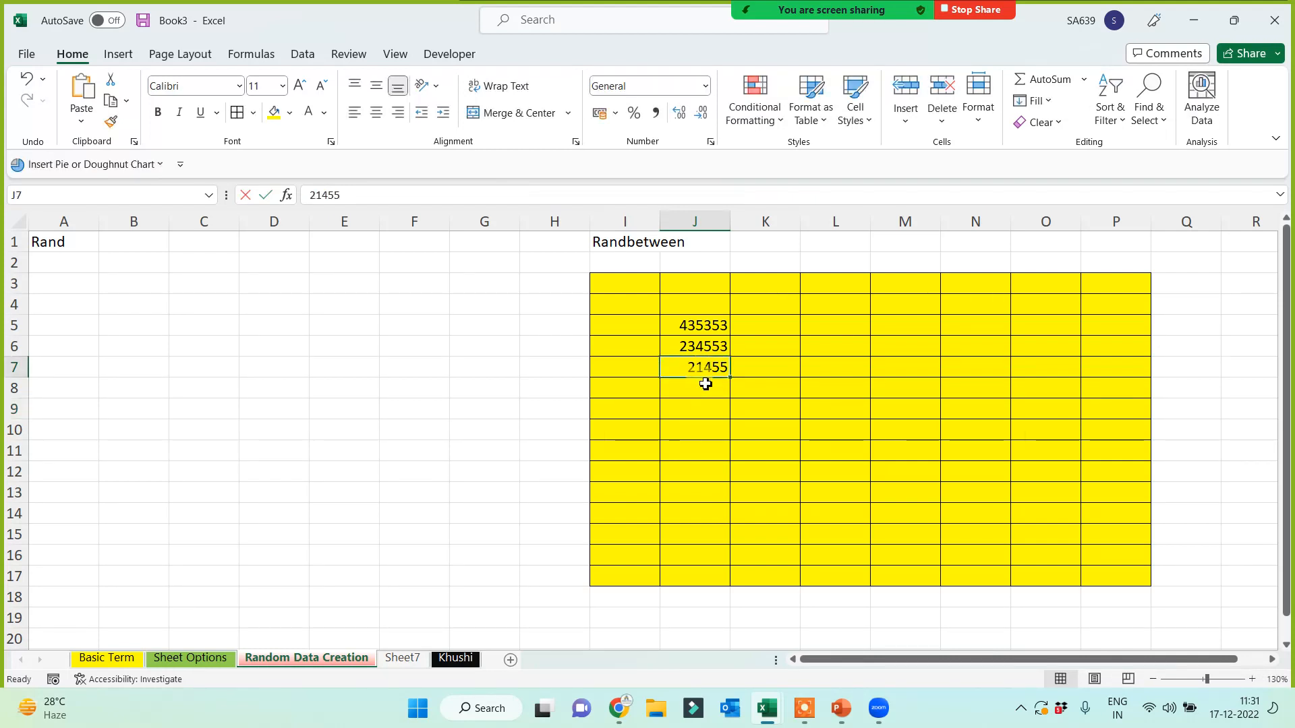
type("645354")
left_click(713, 448)
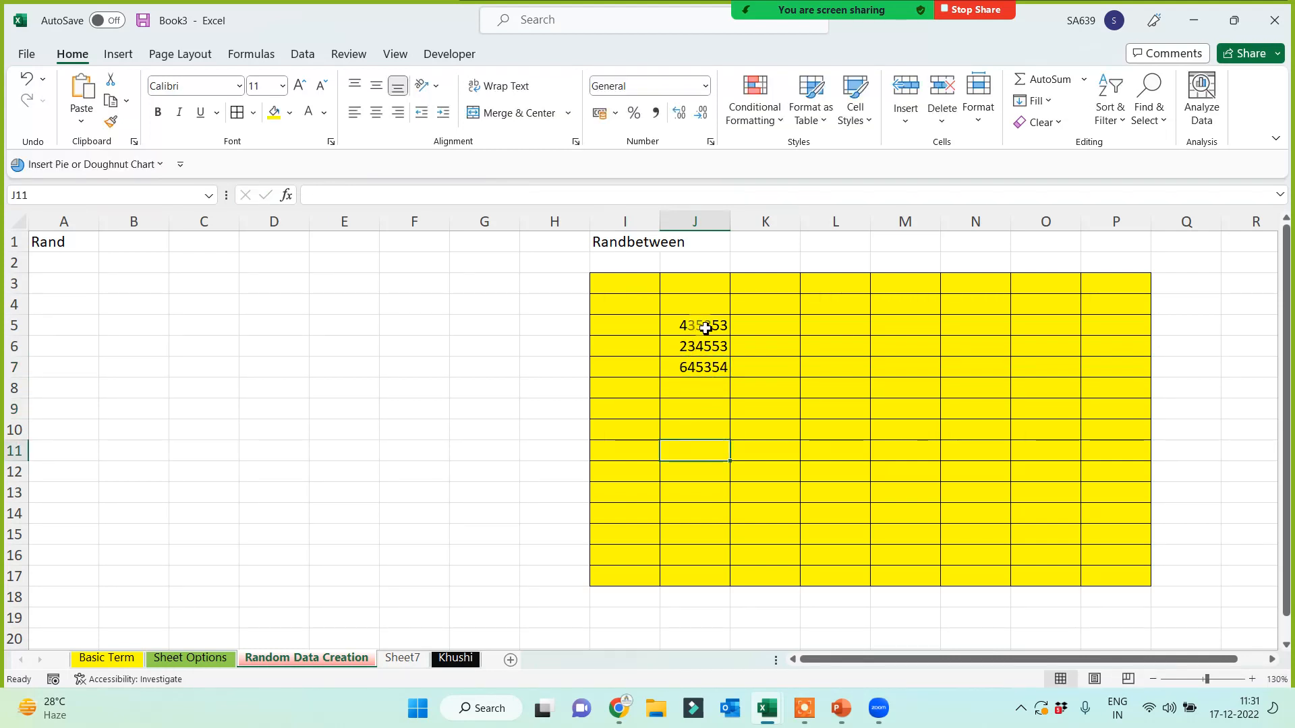
- Clear the sample numbers from cells J5 to J8
left_click_drag(705, 328, 716, 391)
key("Delete")
left_click(702, 434)
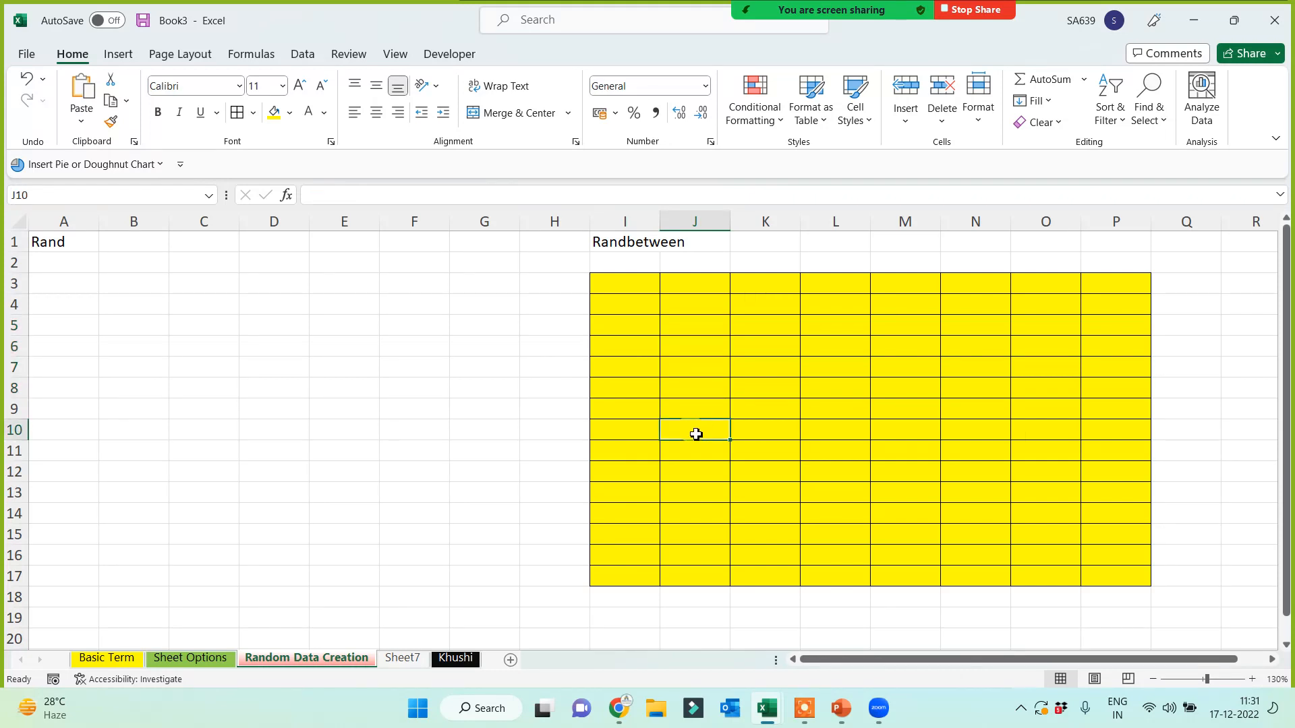
- Enter =RANDBETWEEN(100000,1000000) in cell I3 and fill the formula across the yellow range I3:P17
left_click(622, 236)
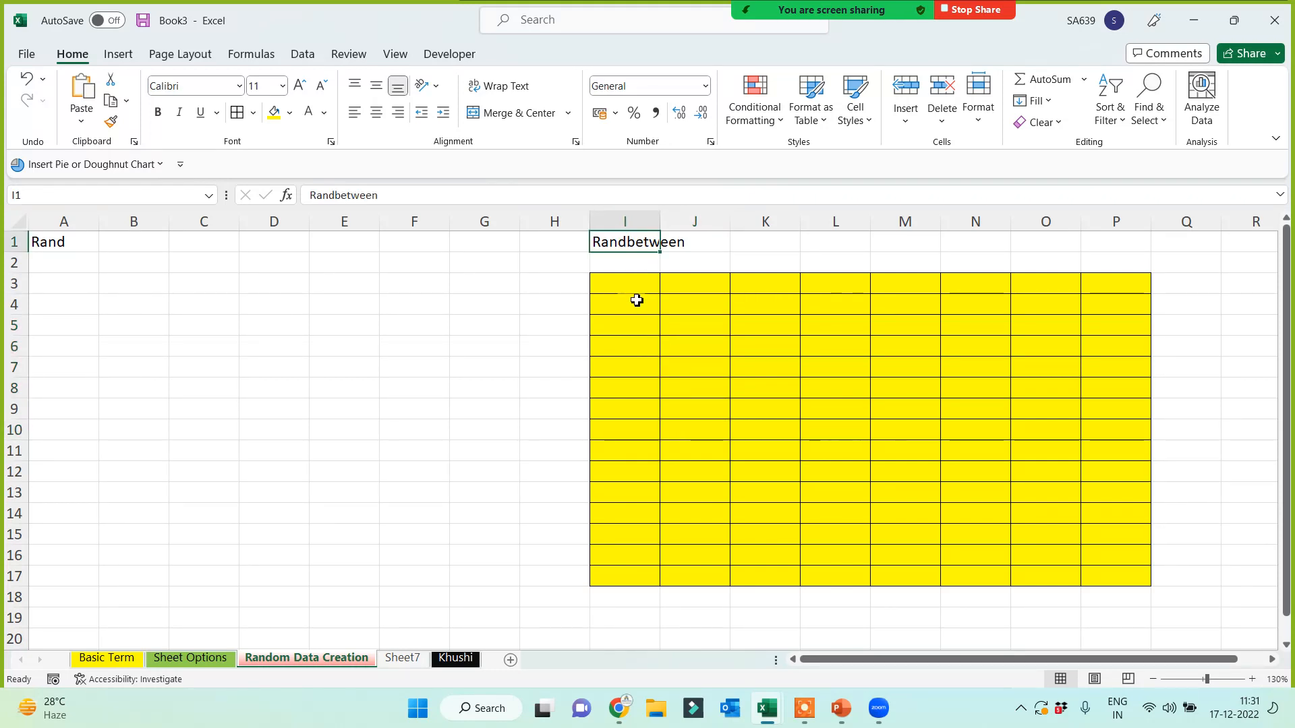
left_click(637, 300)
left_click(638, 286)
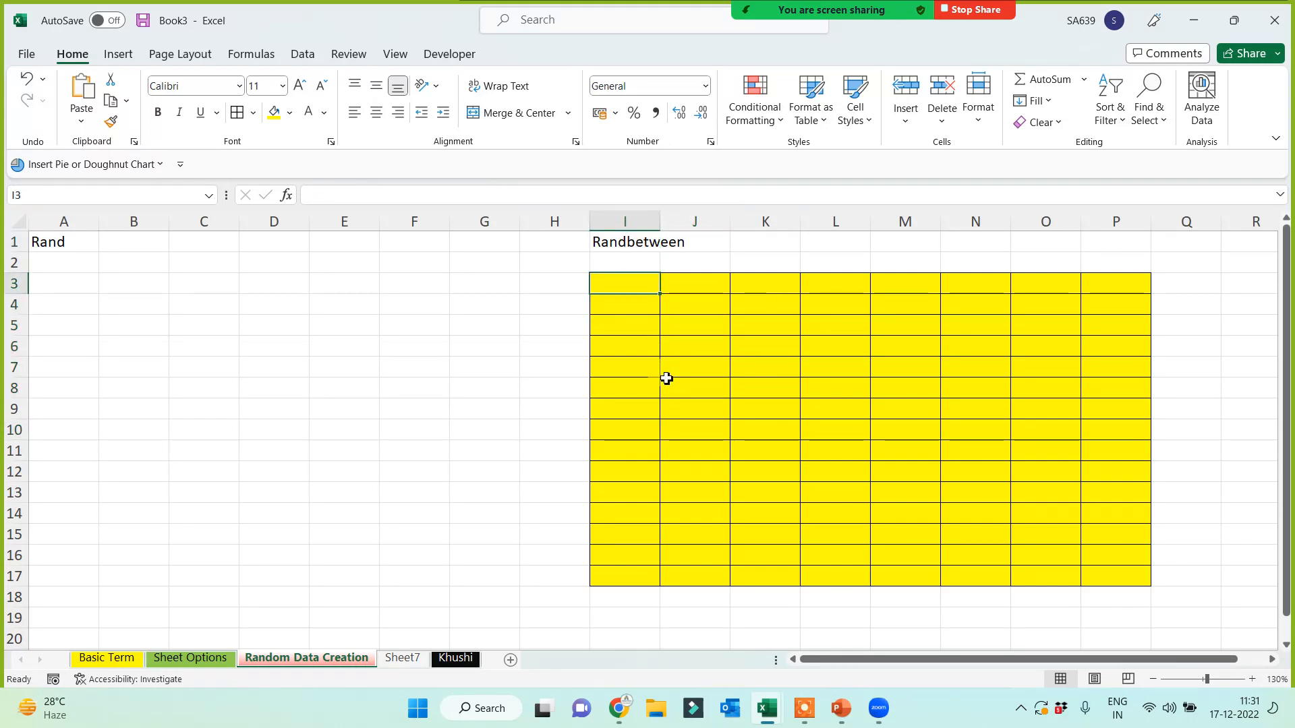
type("=rand")
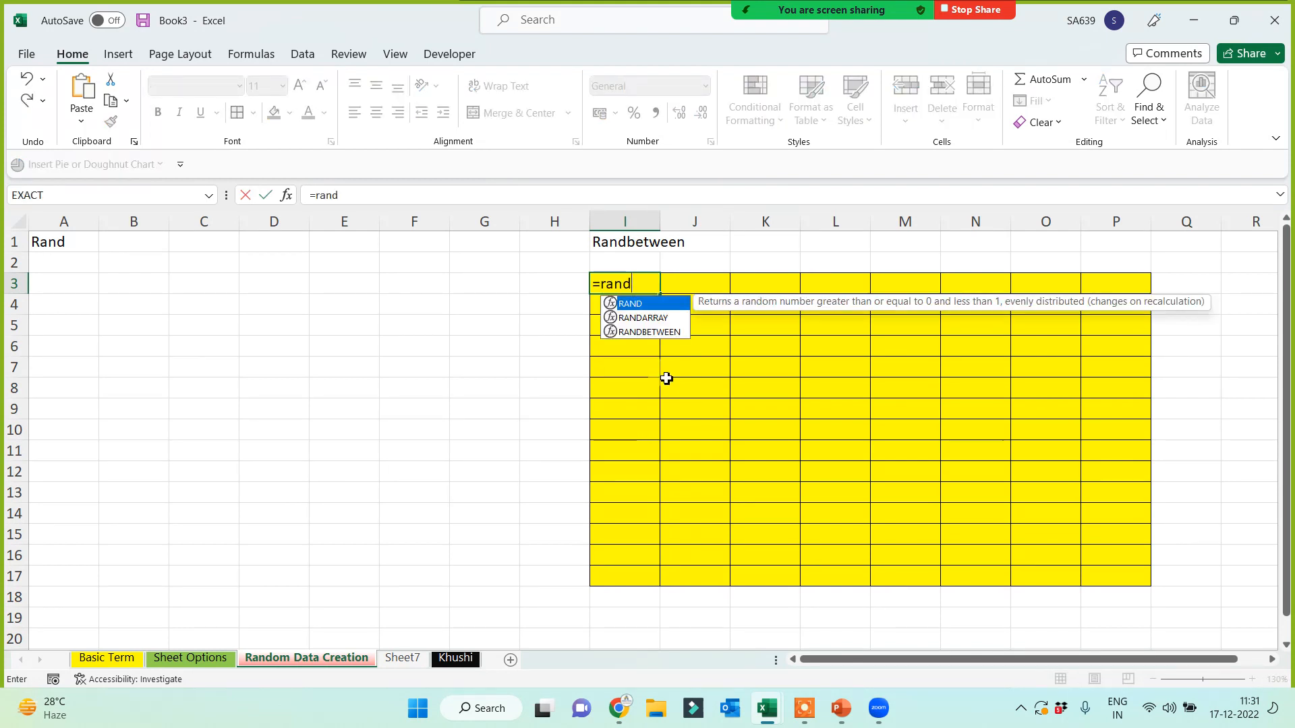
key("Down")
key("Down")
key("Tab")
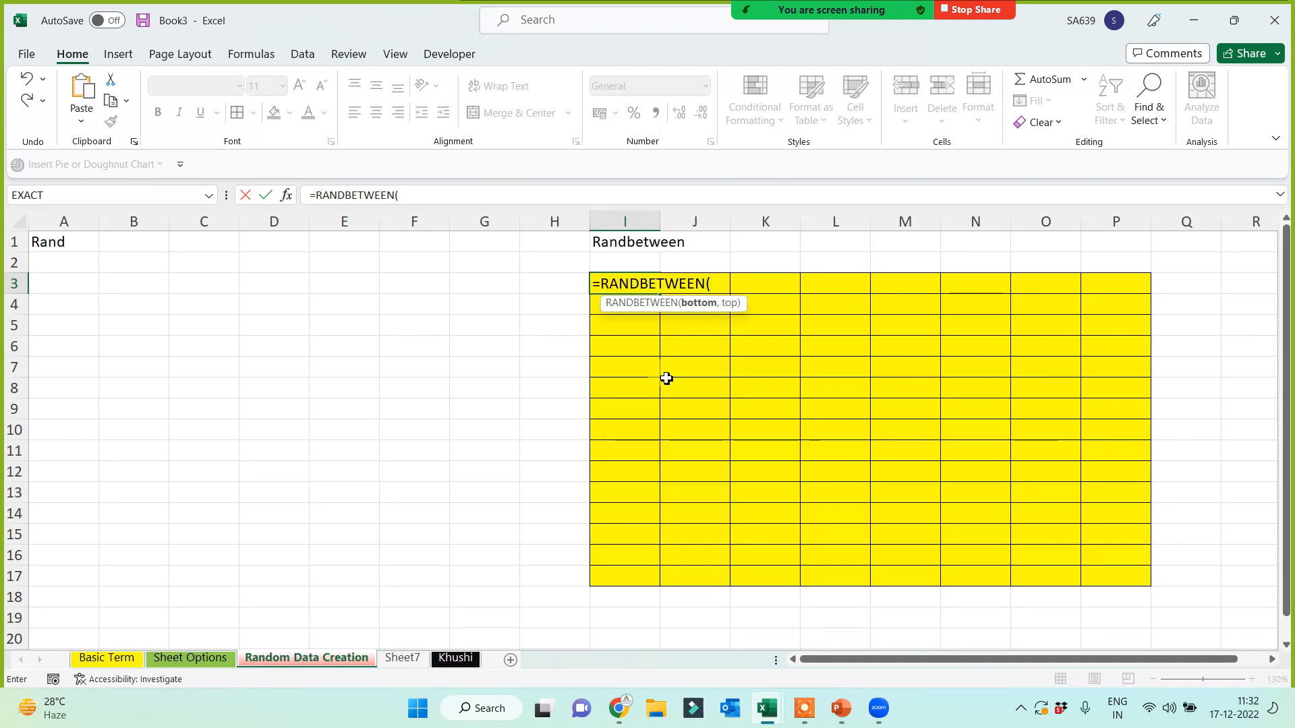
type("100000")
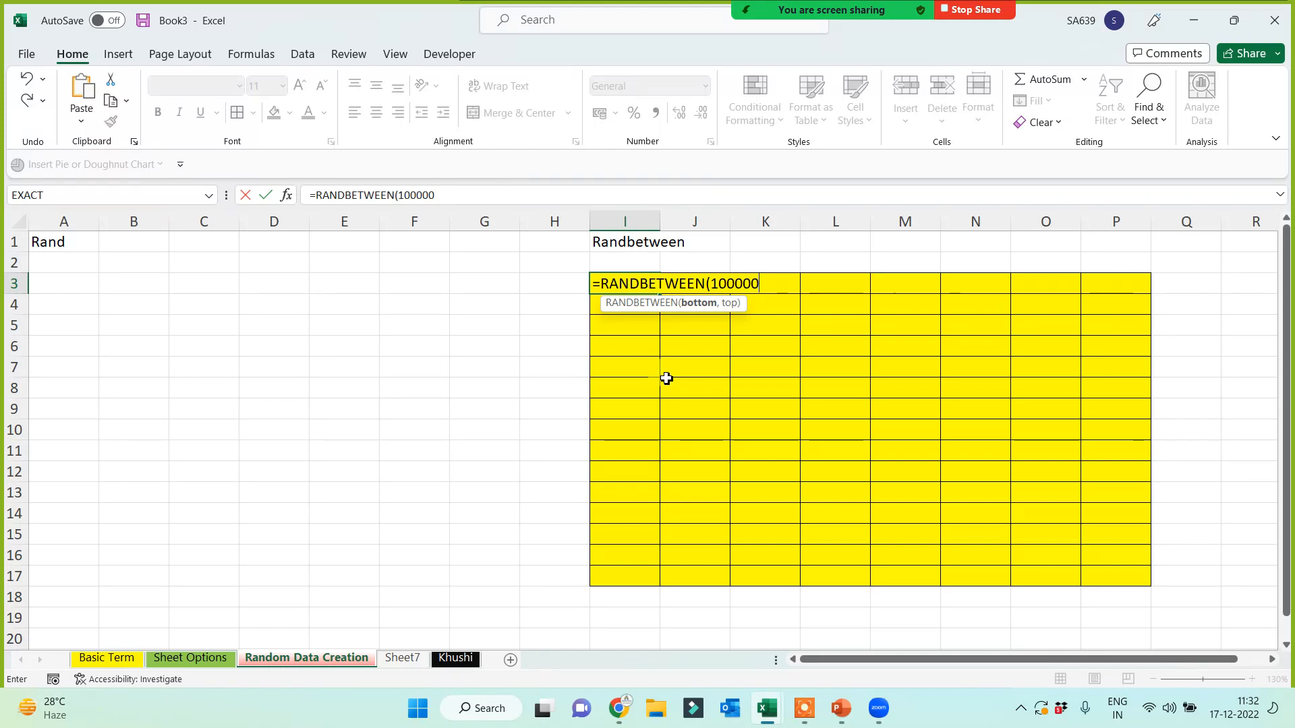
type(",100000")
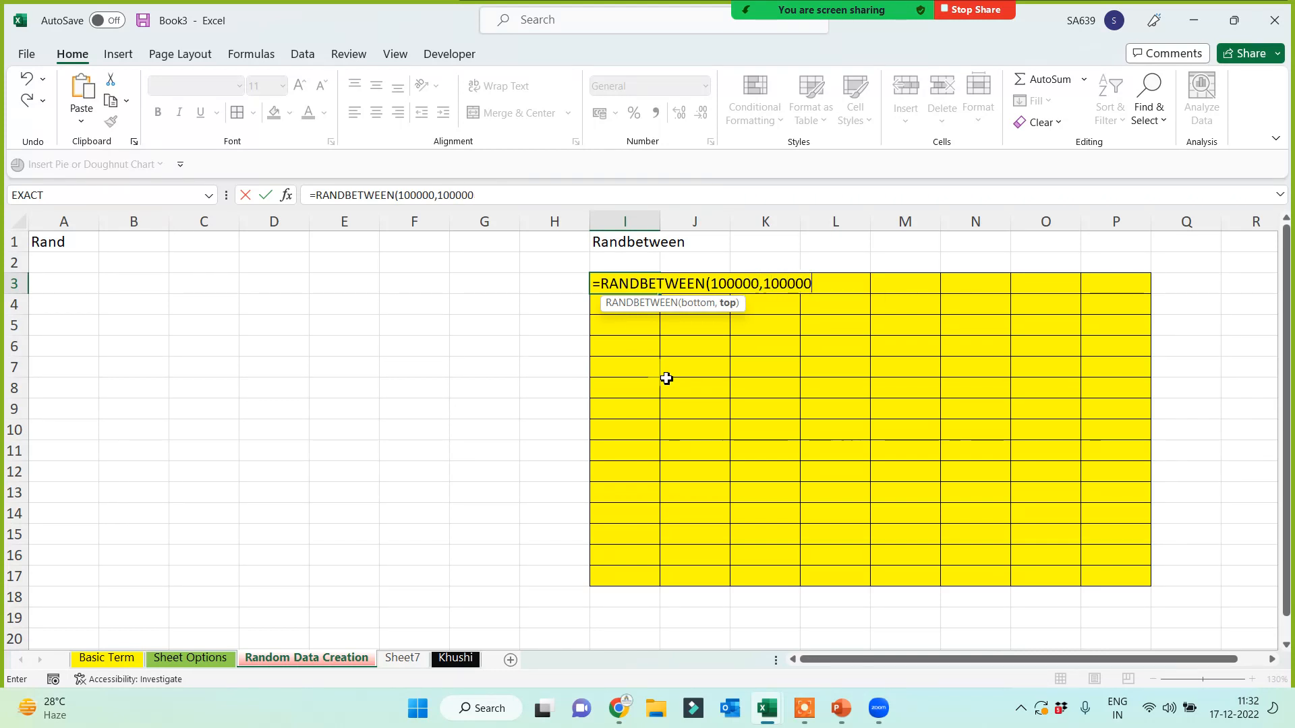
type("0)")
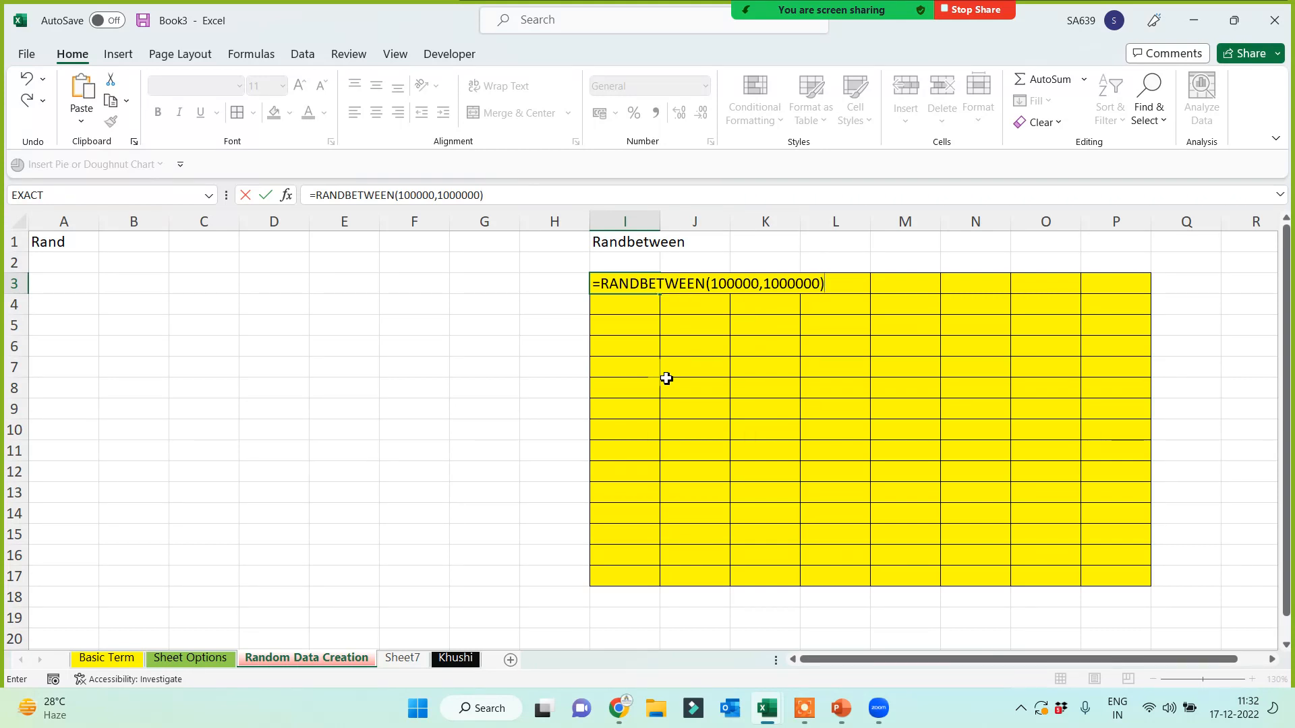
key("Return")
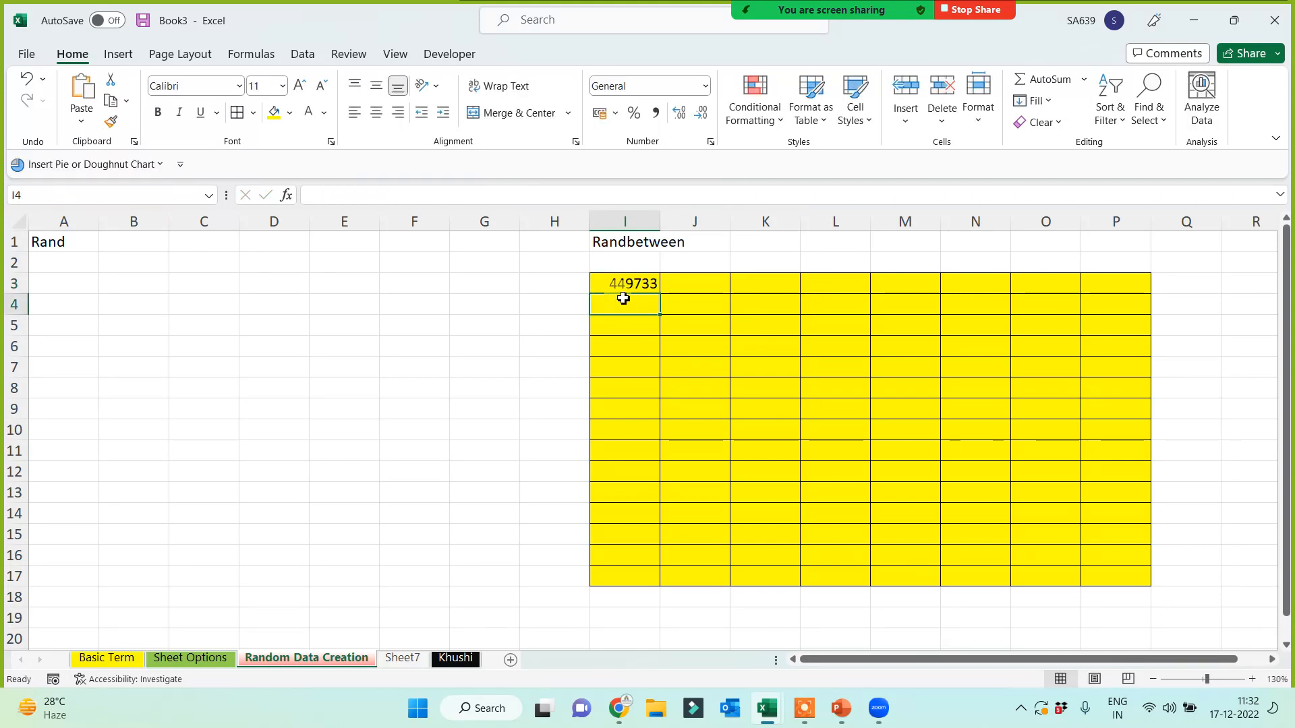
left_click(623, 283)
left_click_drag(660, 292, 1148, 592)
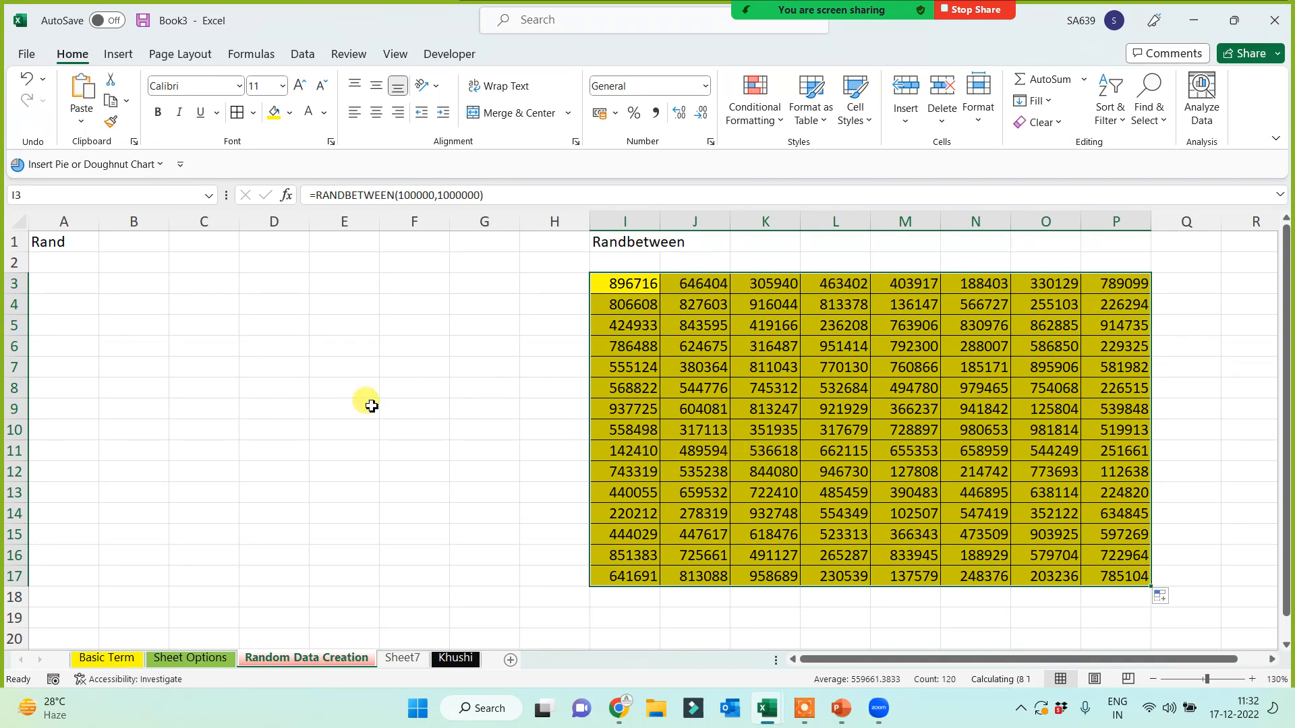
- Enter =RAND() in cell A3 and fill the formula across the range A3:G17
left_click(317, 388)
left_click(79, 281)
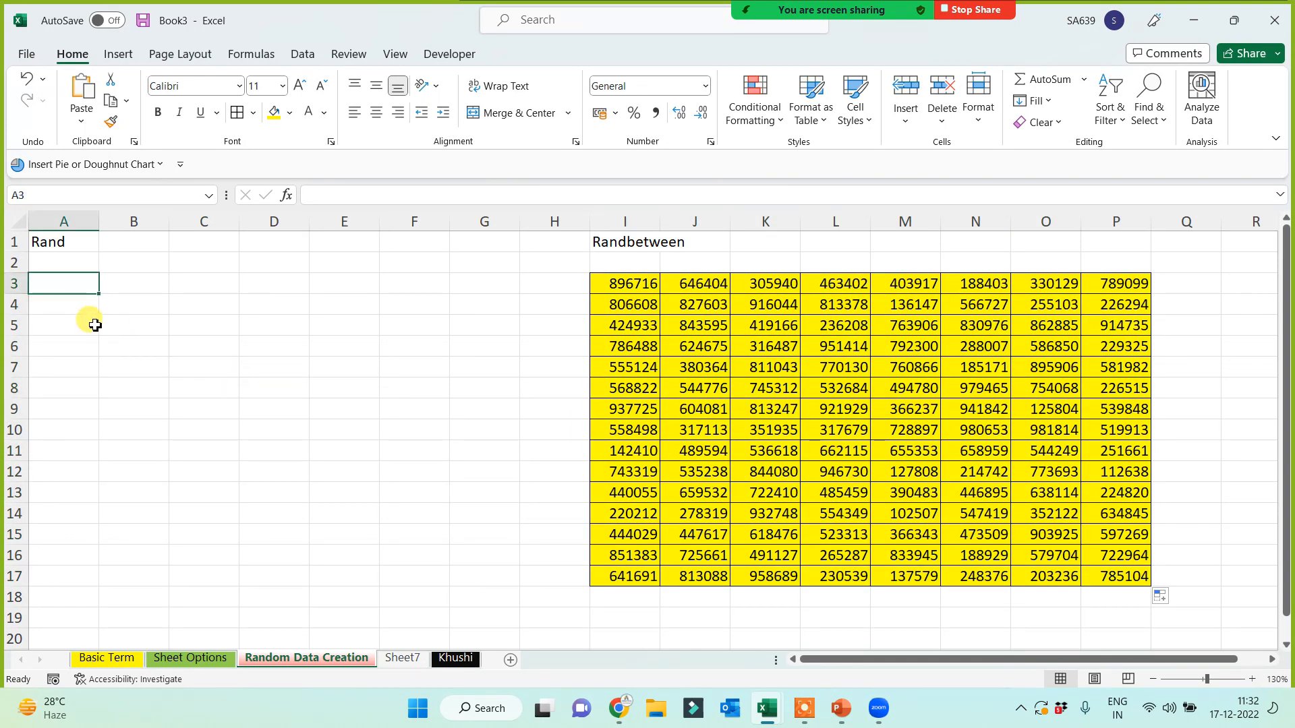
type("=rand()")
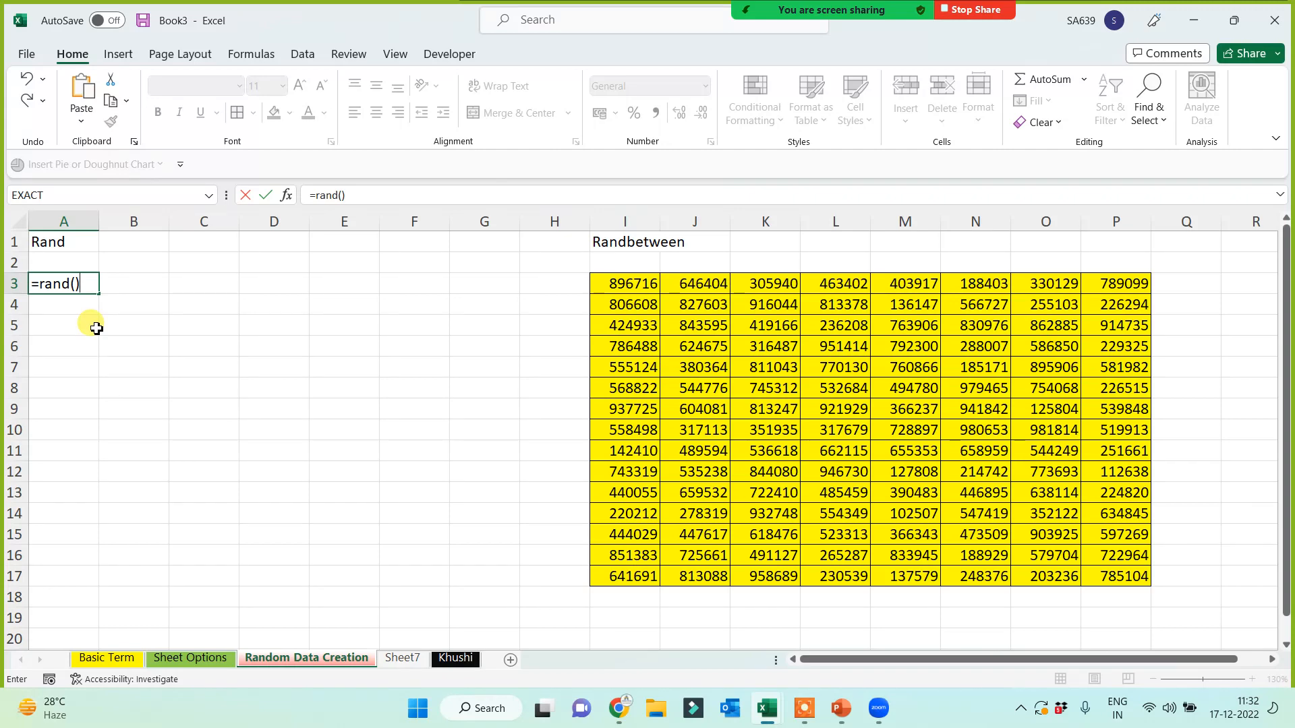
key("Return")
left_click(79, 284)
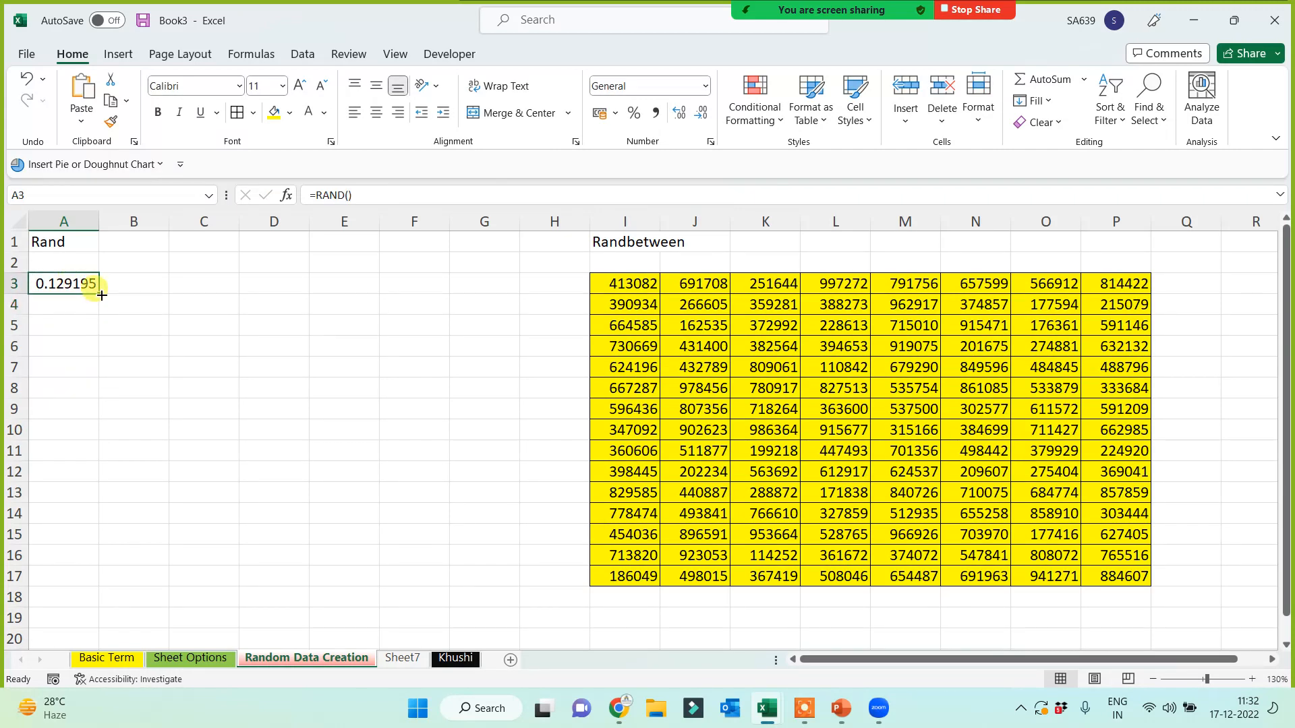
left_click_drag(100, 295, 508, 584)
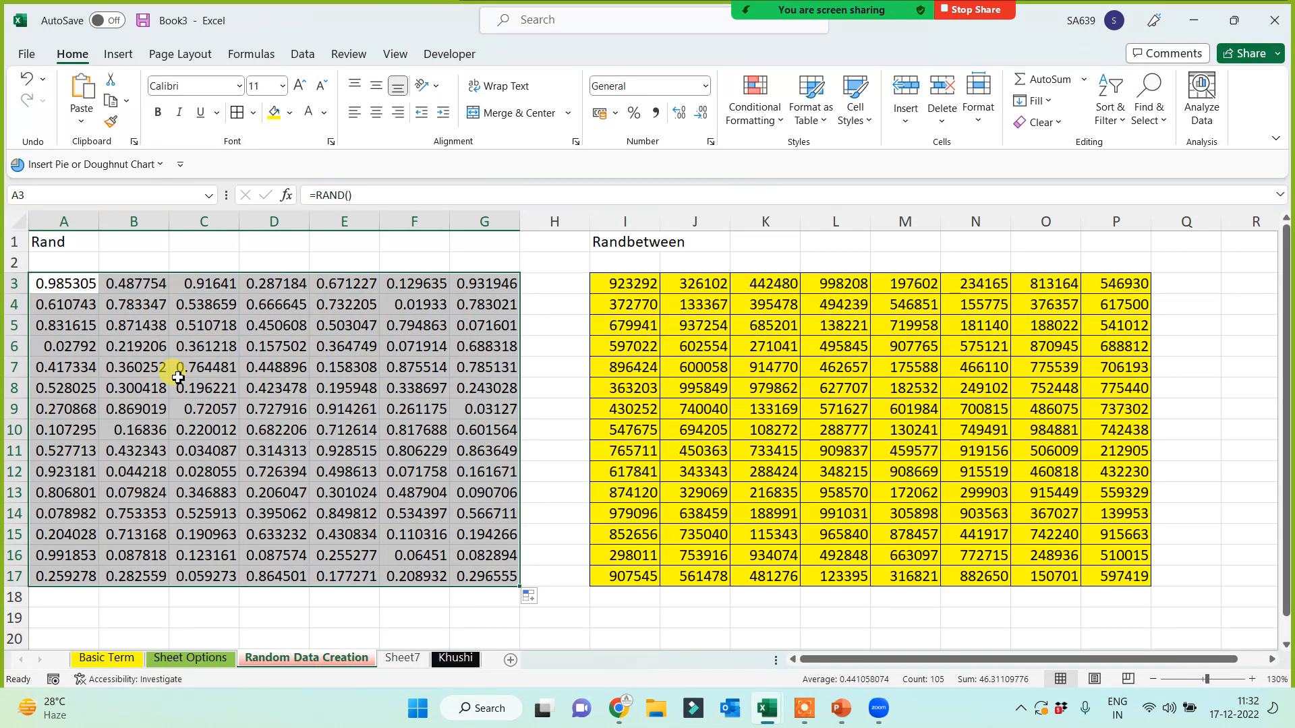
left_click(627, 286)
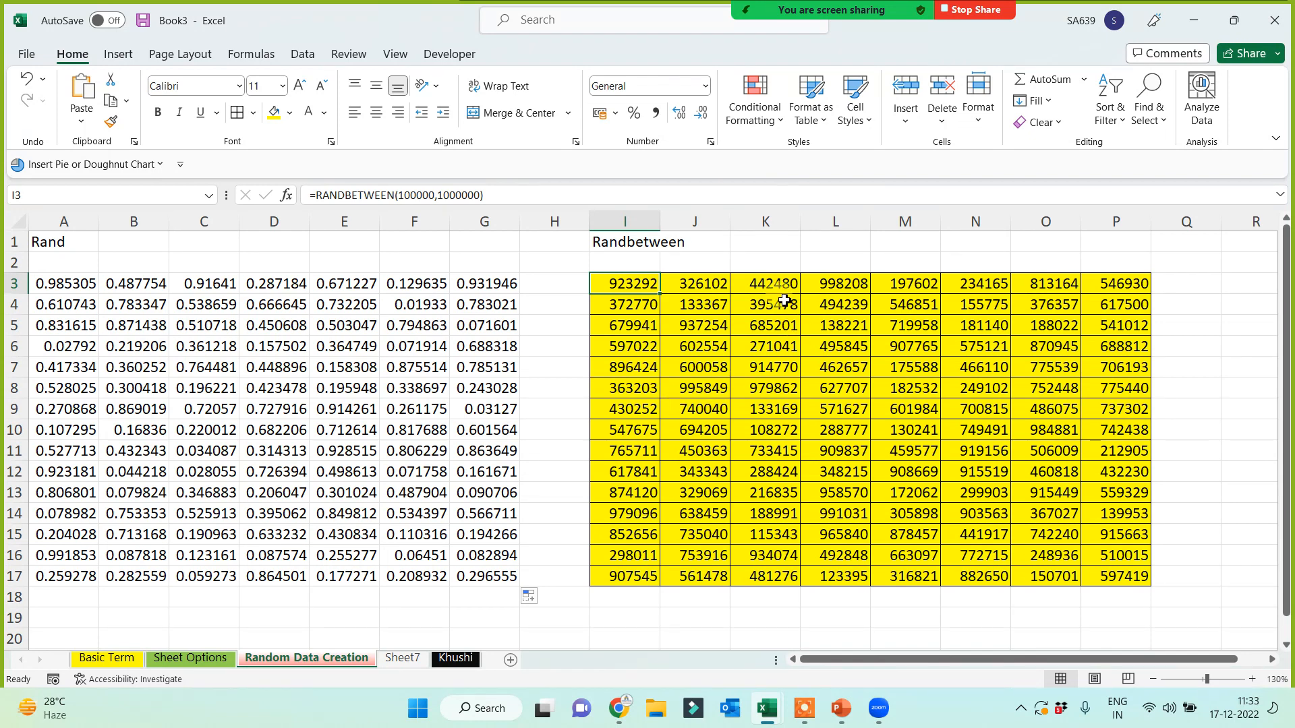
left_click(641, 242)
left_click(634, 283)
left_click_drag(631, 284, 1106, 586)
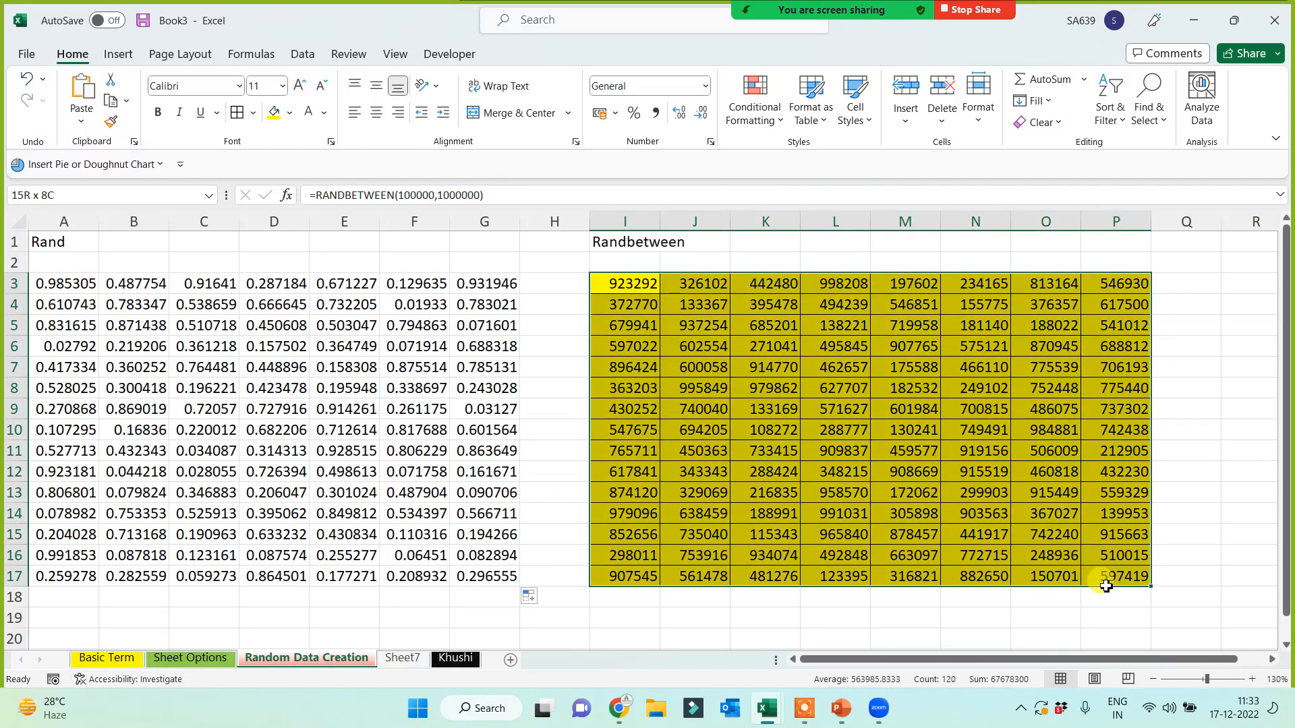
left_click_drag(42, 282, 529, 558)
left_click(540, 523)
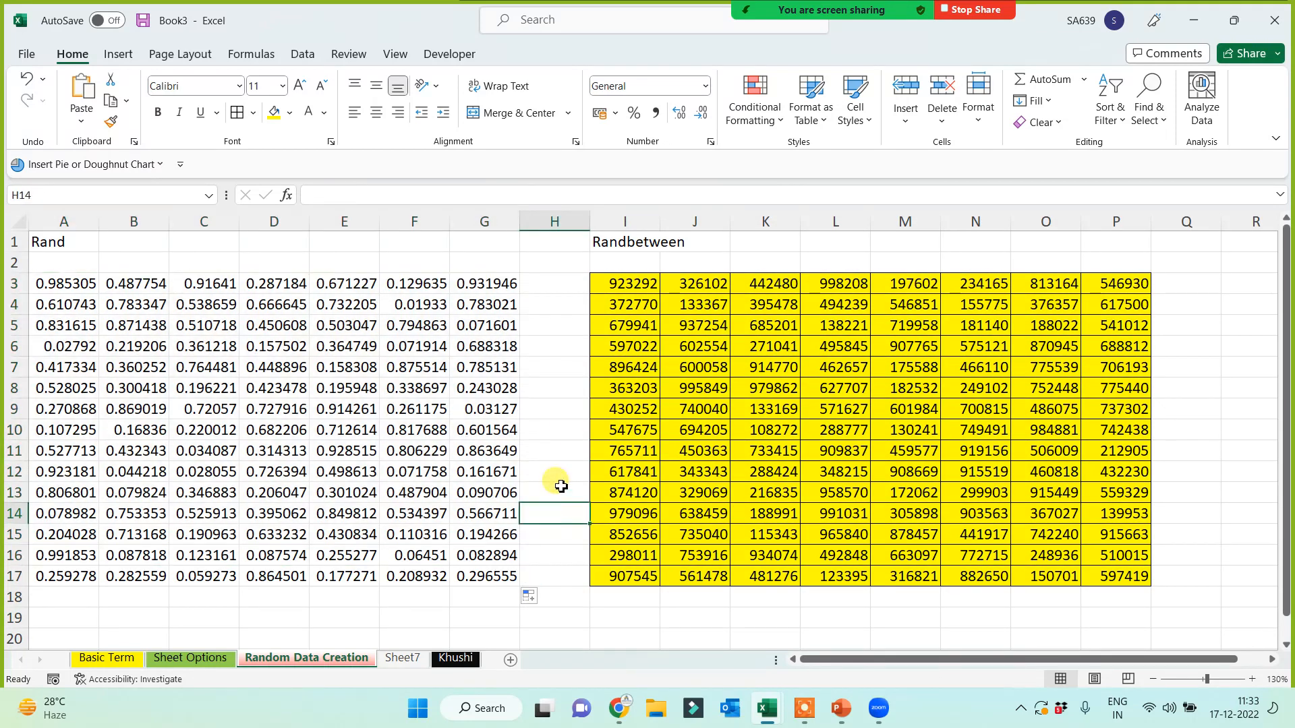
- Widen column H to about twice its width to separate the RAND and RANDBETWEEN blocks
left_click_drag(590, 221, 671, 223)
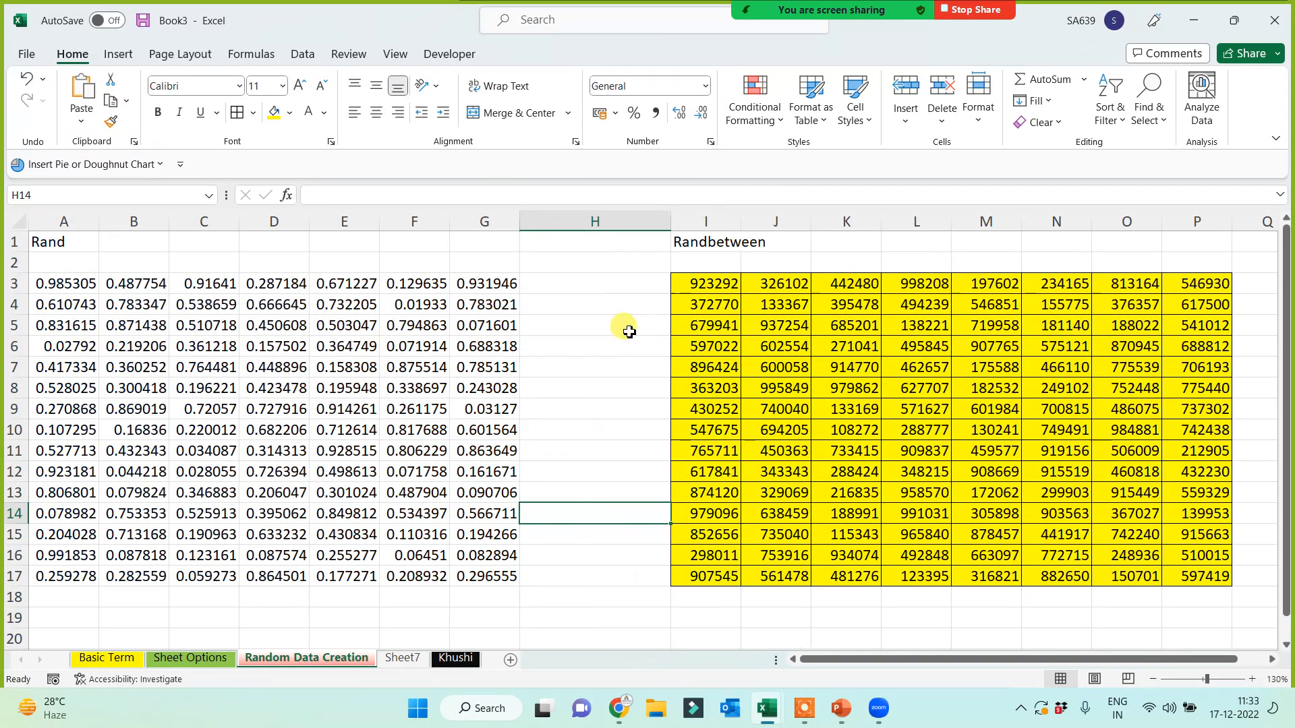
left_click(578, 392)
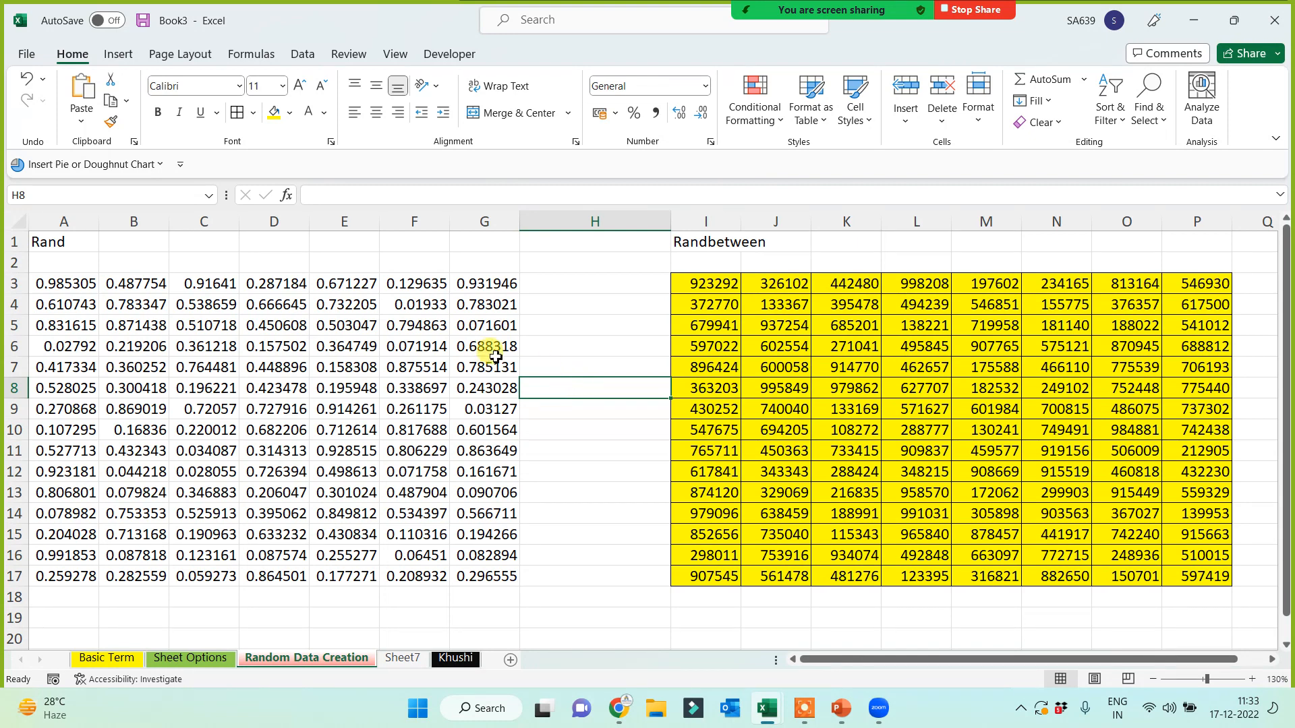
- Fill cell G3 of the RAND block with yellow and cell I3 of the RANDBETWEEN block with light blue
left_click(481, 286)
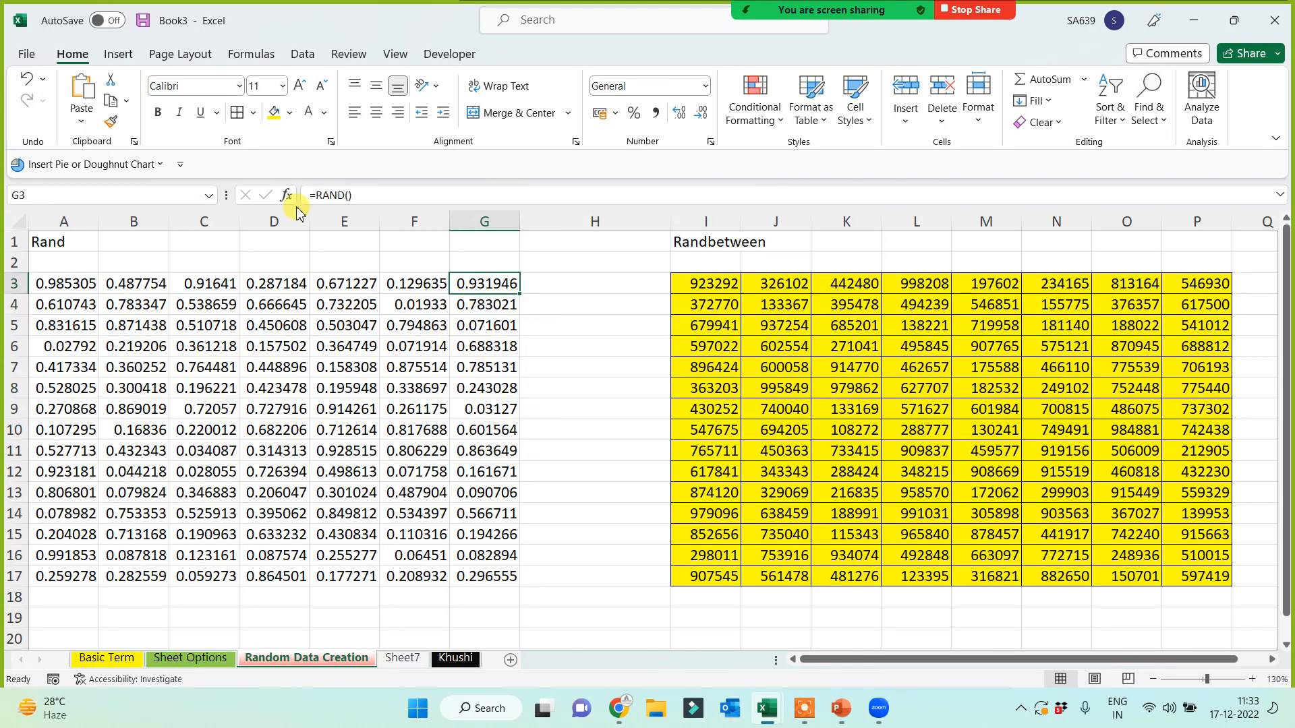
left_click(274, 113)
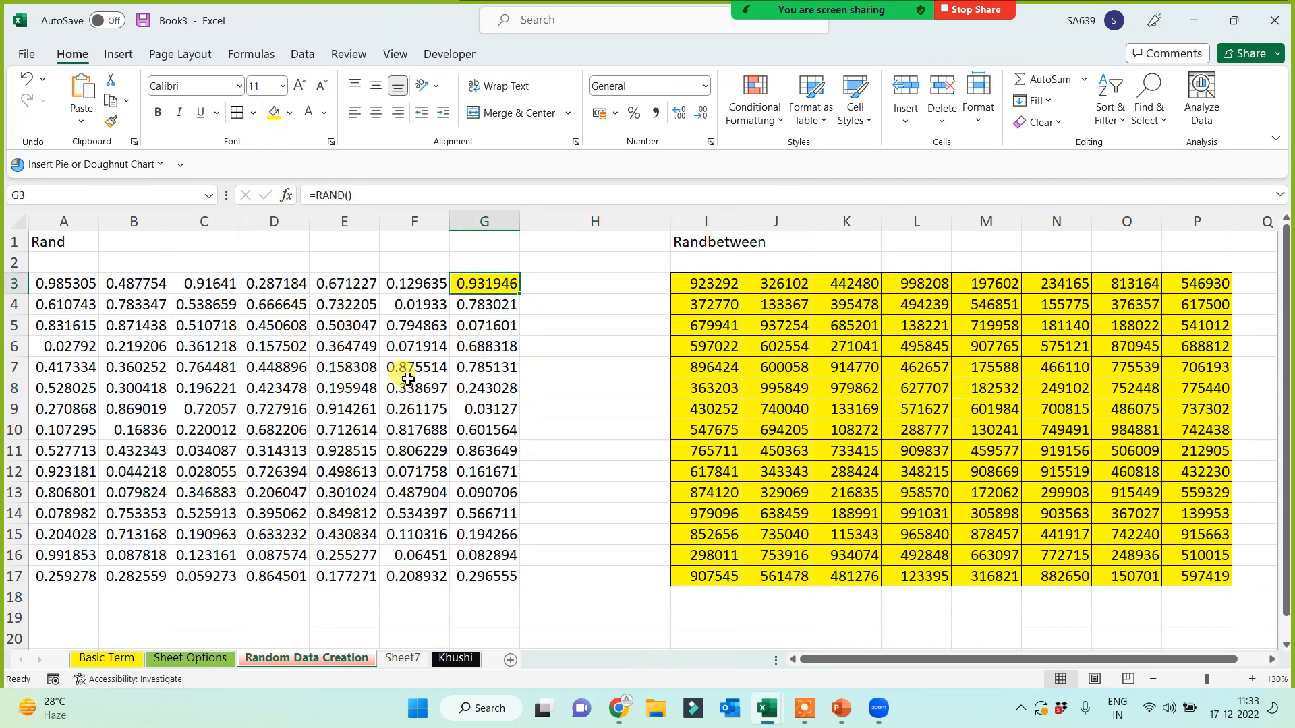
left_click(703, 286)
left_click(292, 122)
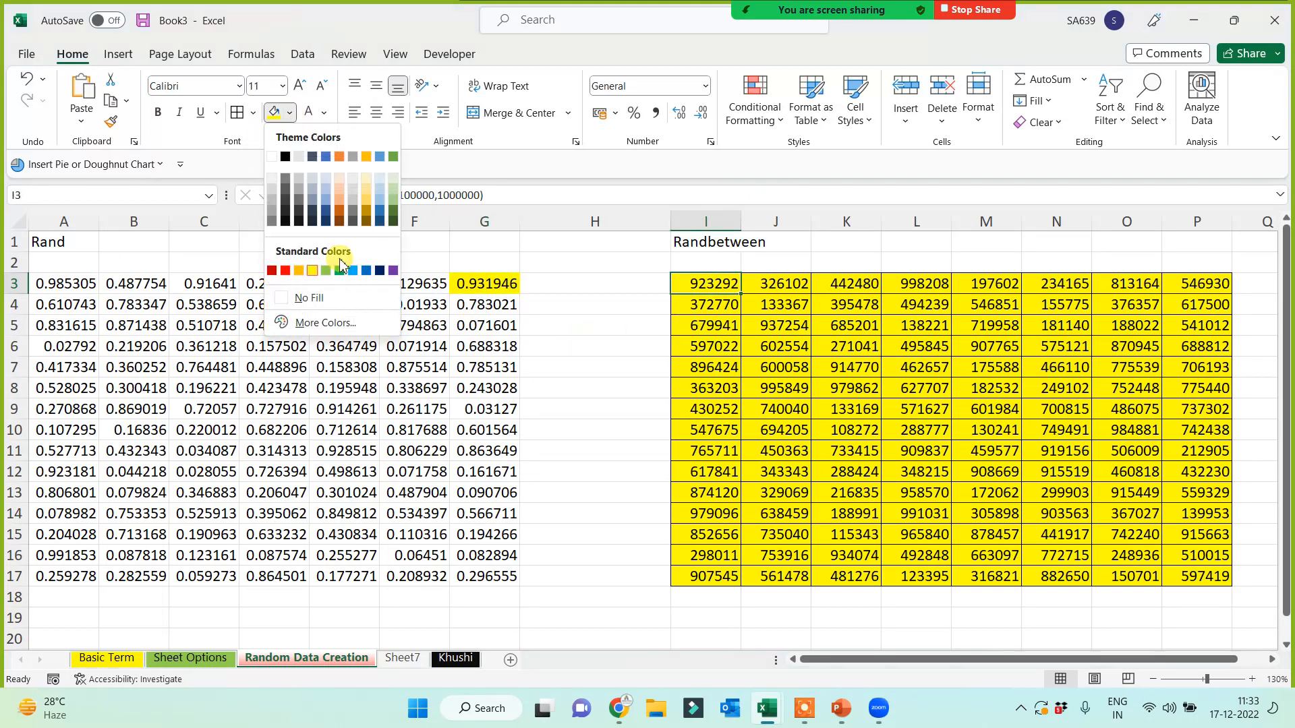
left_click(354, 277)
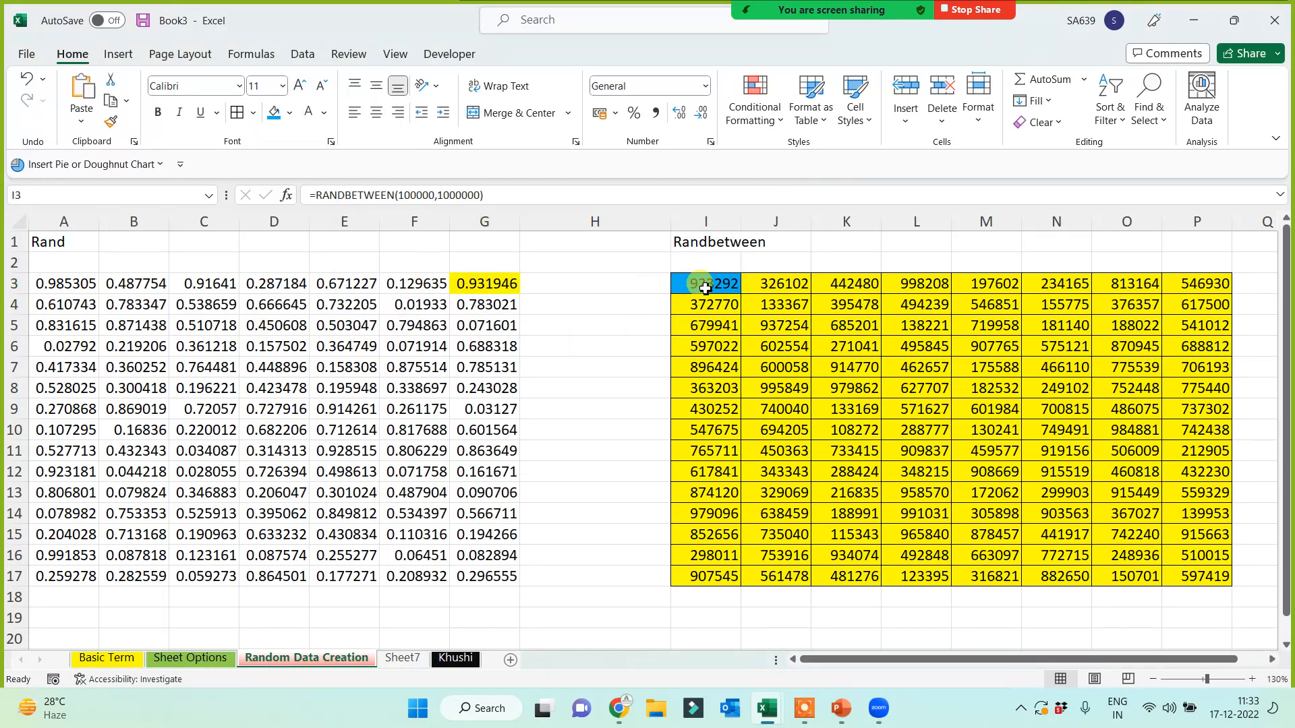
left_click(507, 279)
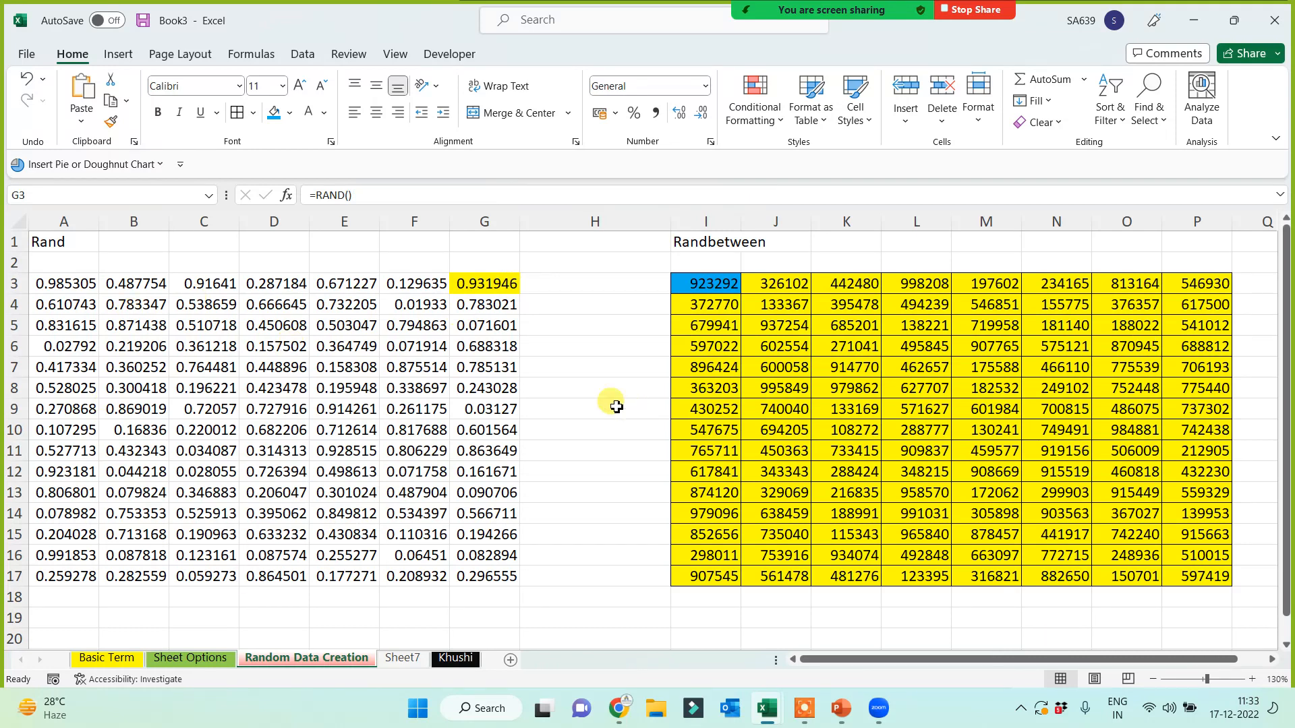
left_click(597, 282)
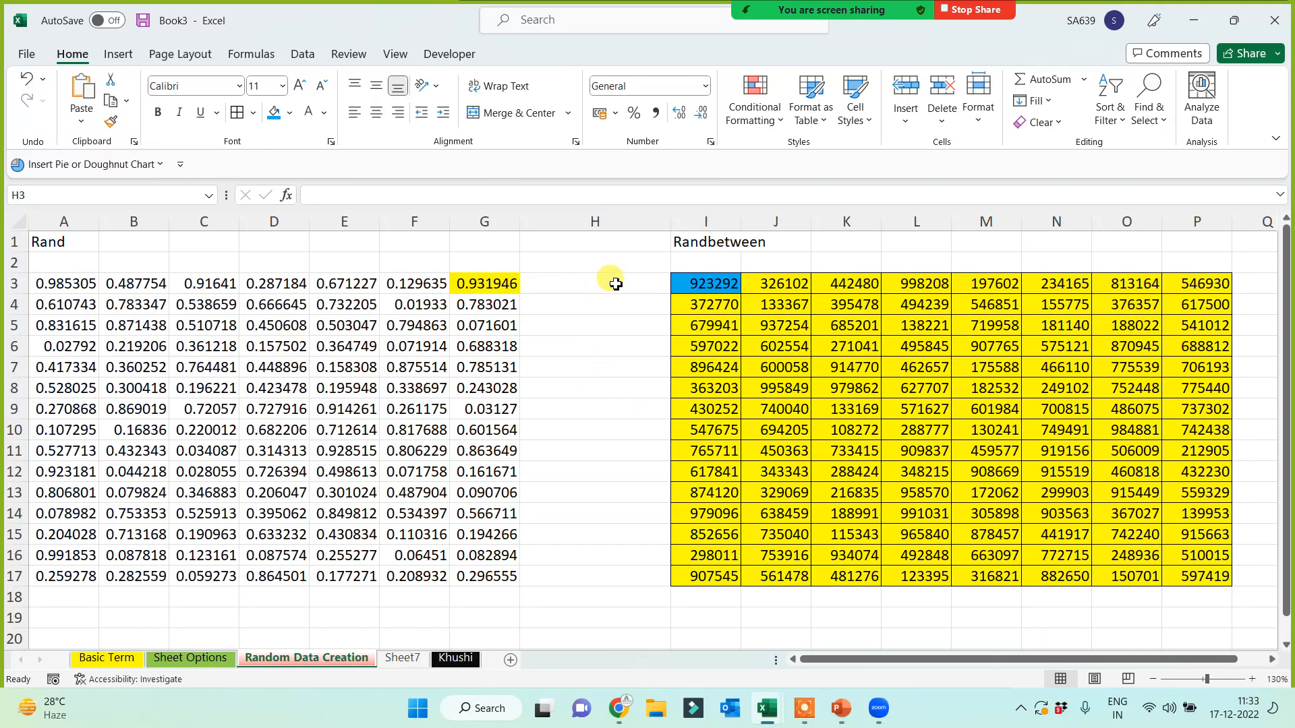
left_click(596, 422)
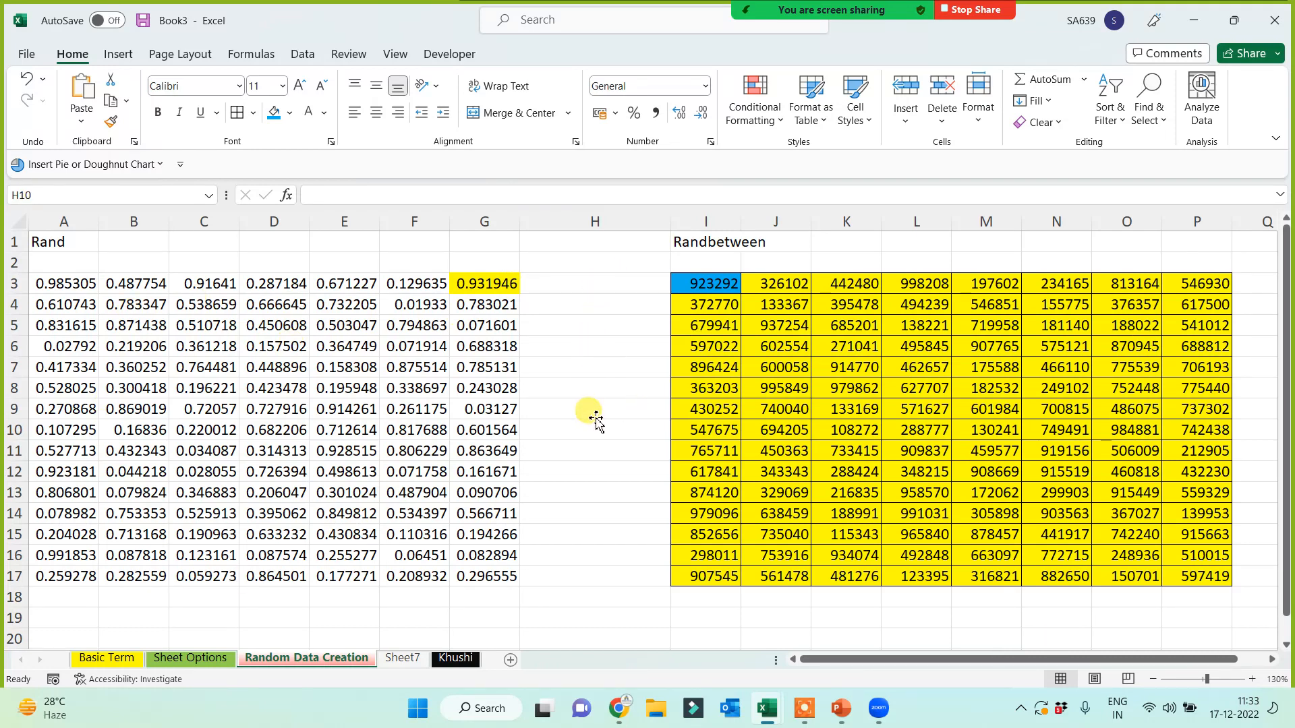
left_click(401, 659)
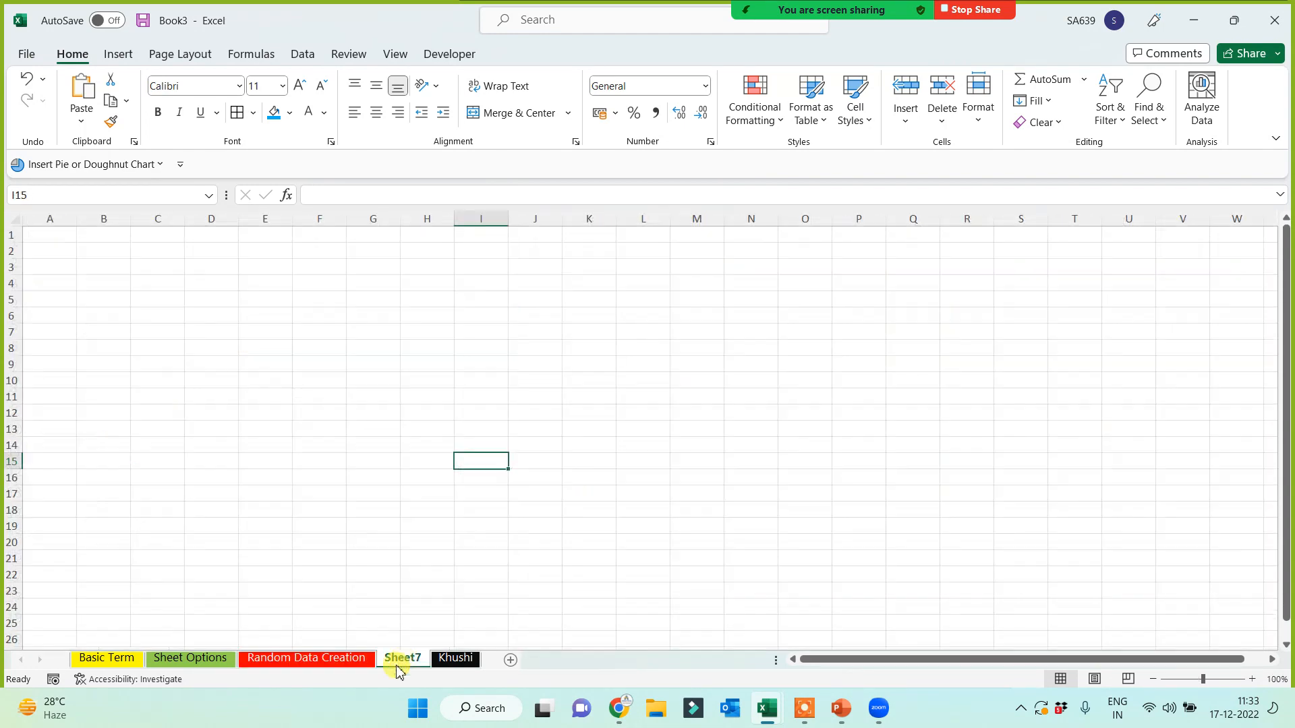
left_click(338, 661)
- Enter two sample first names in cells H3 and H4 and the text sdf in cell H5, between the random data blocks
left_click(588, 283)
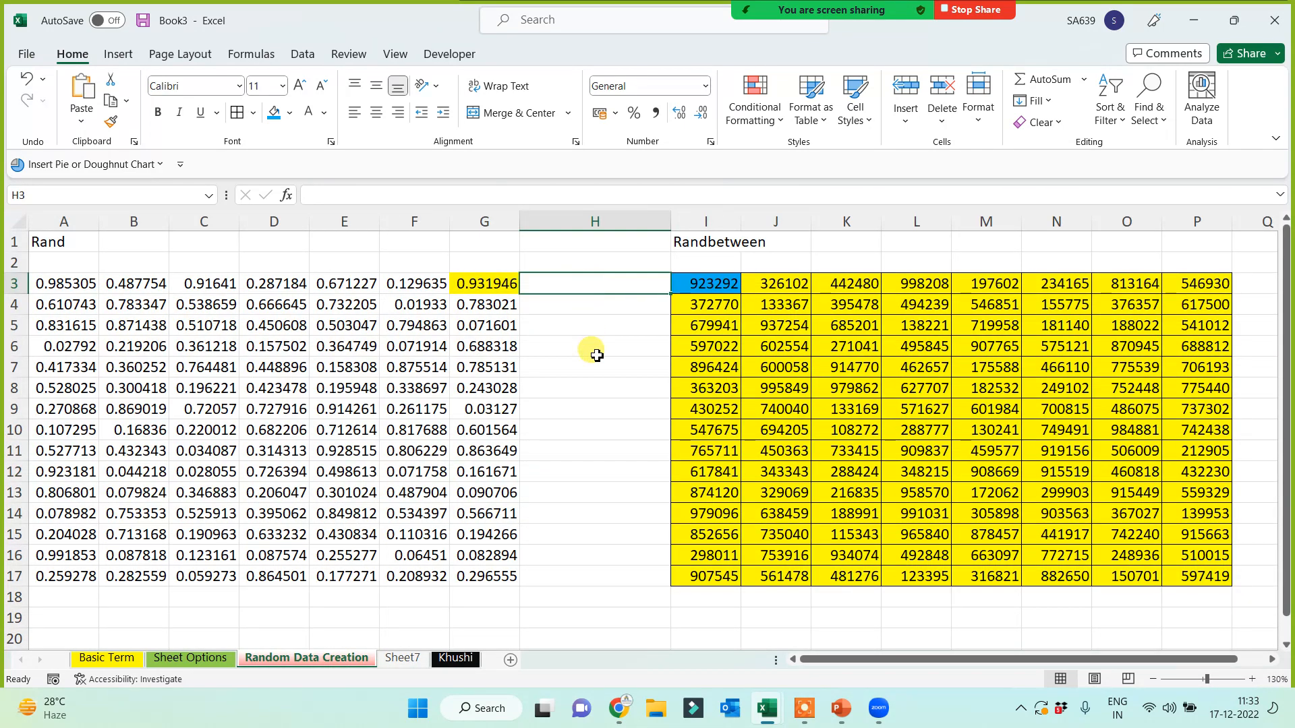
type("vaishali")
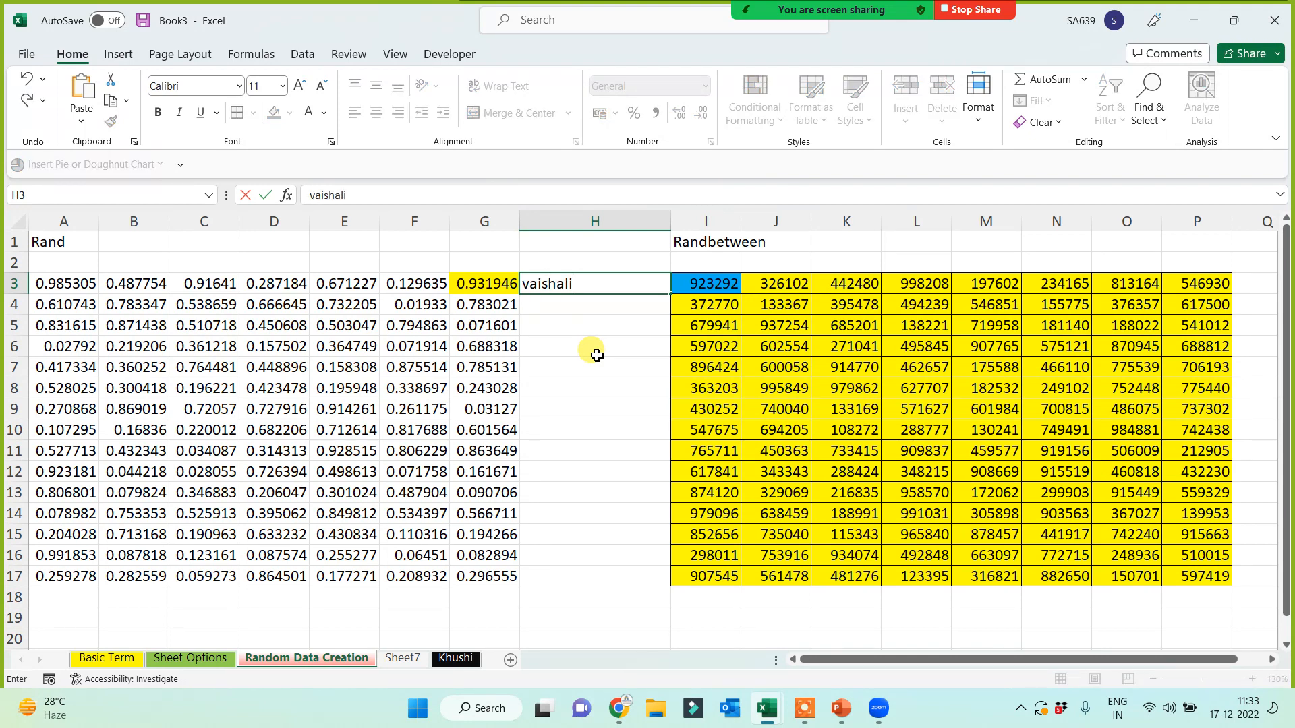
key("Return")
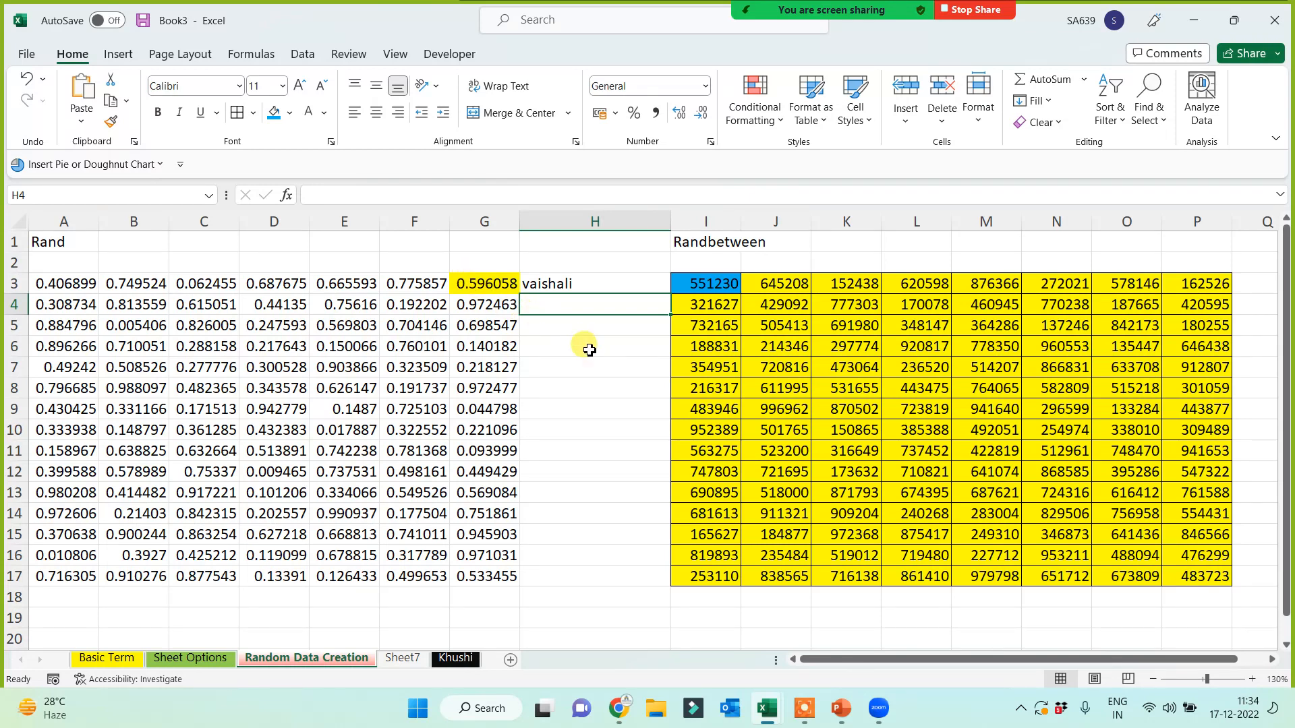
type("khushi")
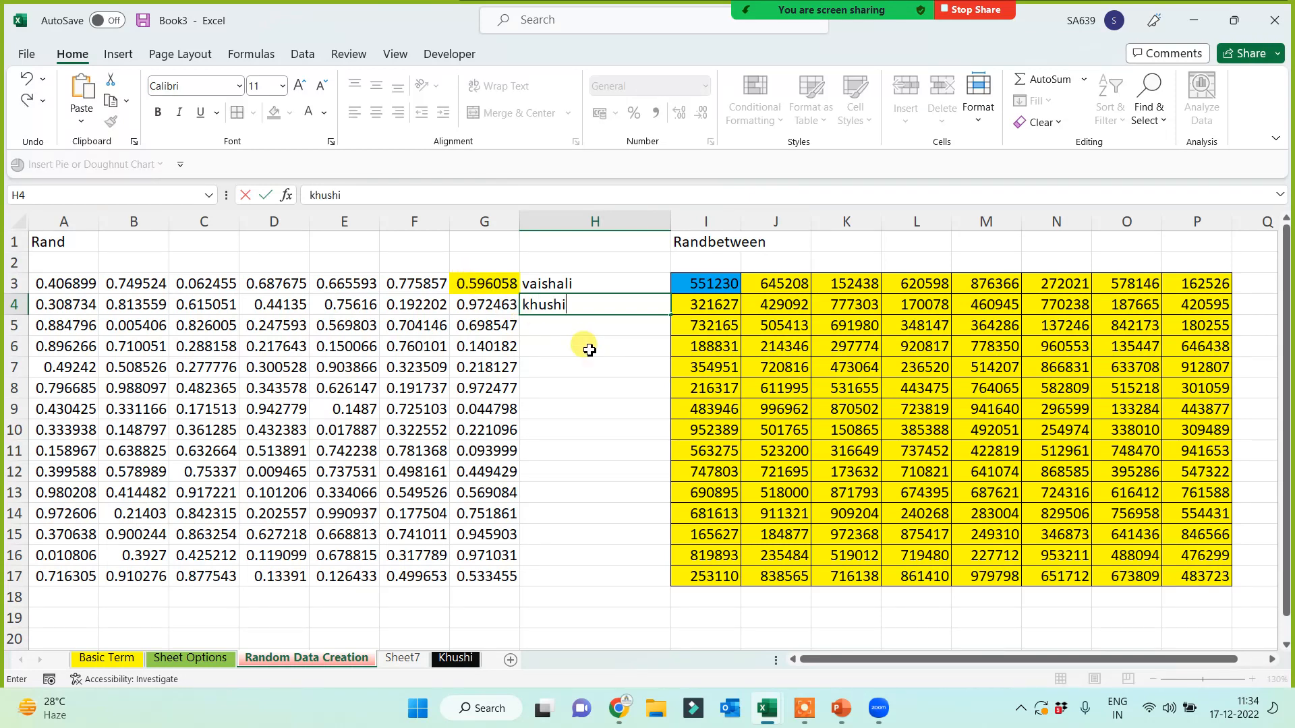
key("Return")
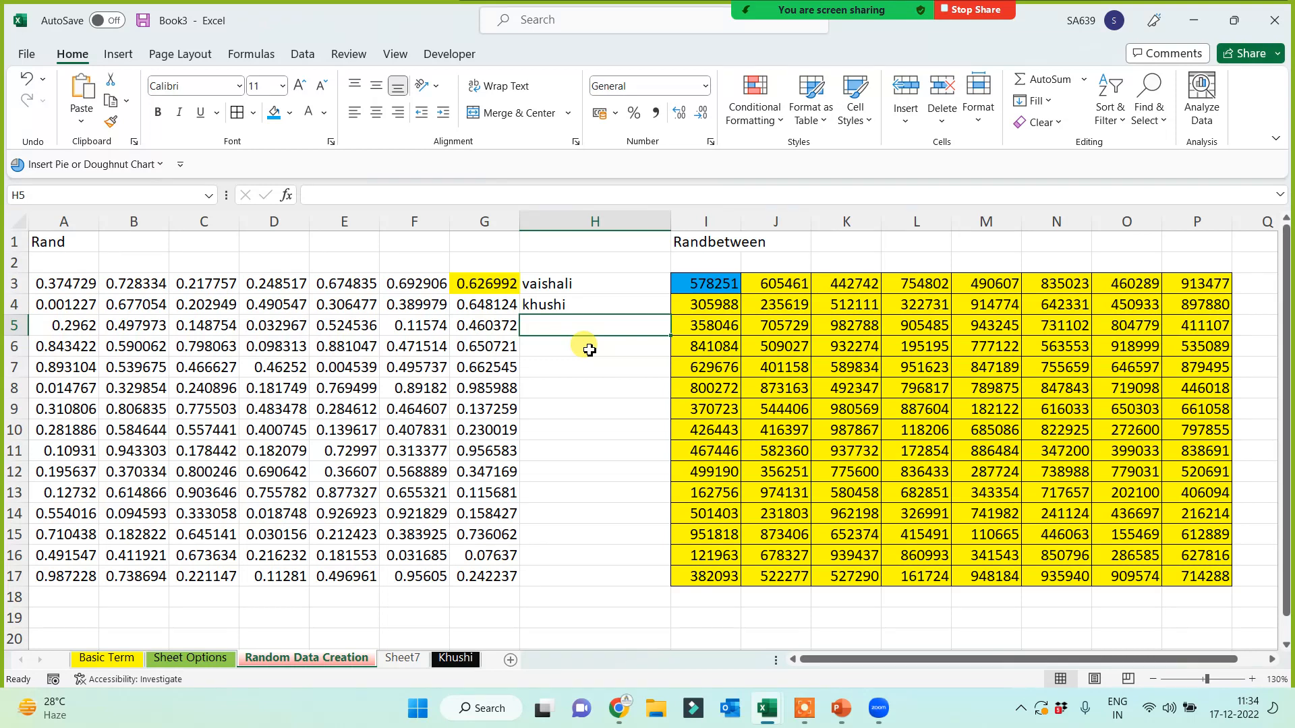
left_click(693, 283)
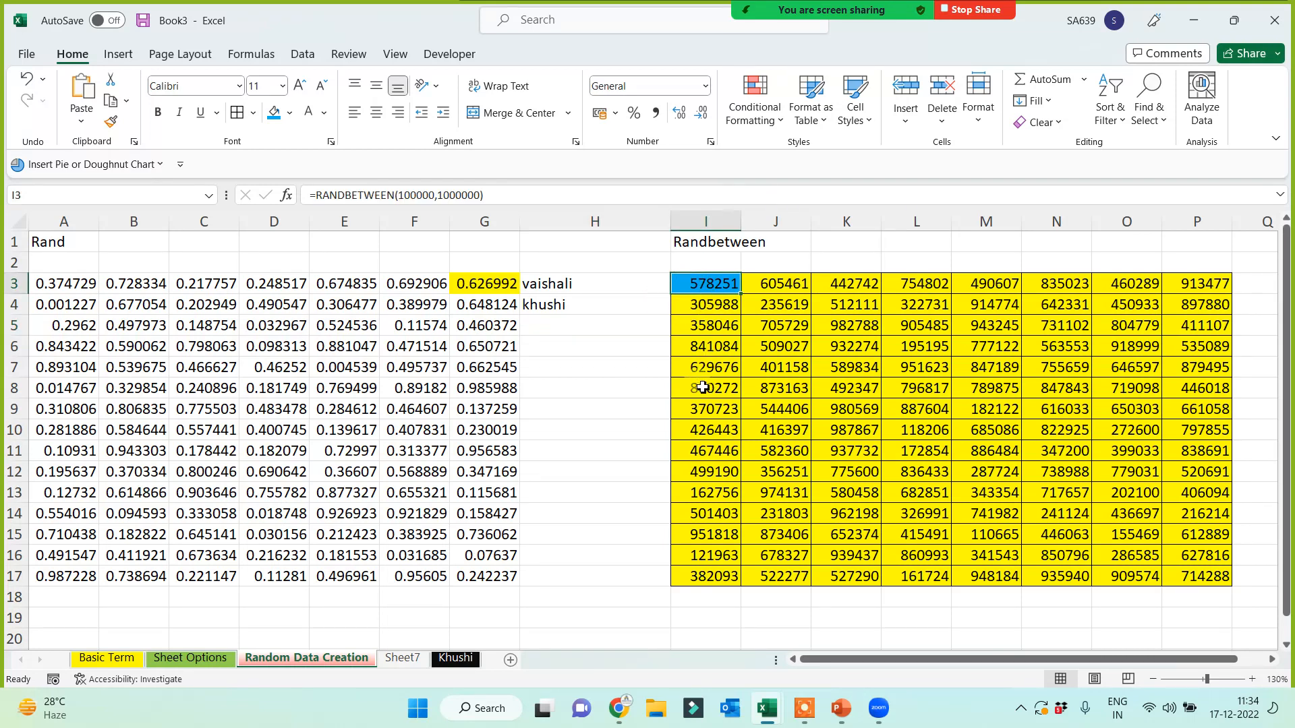
left_click(559, 325)
type("sdf")
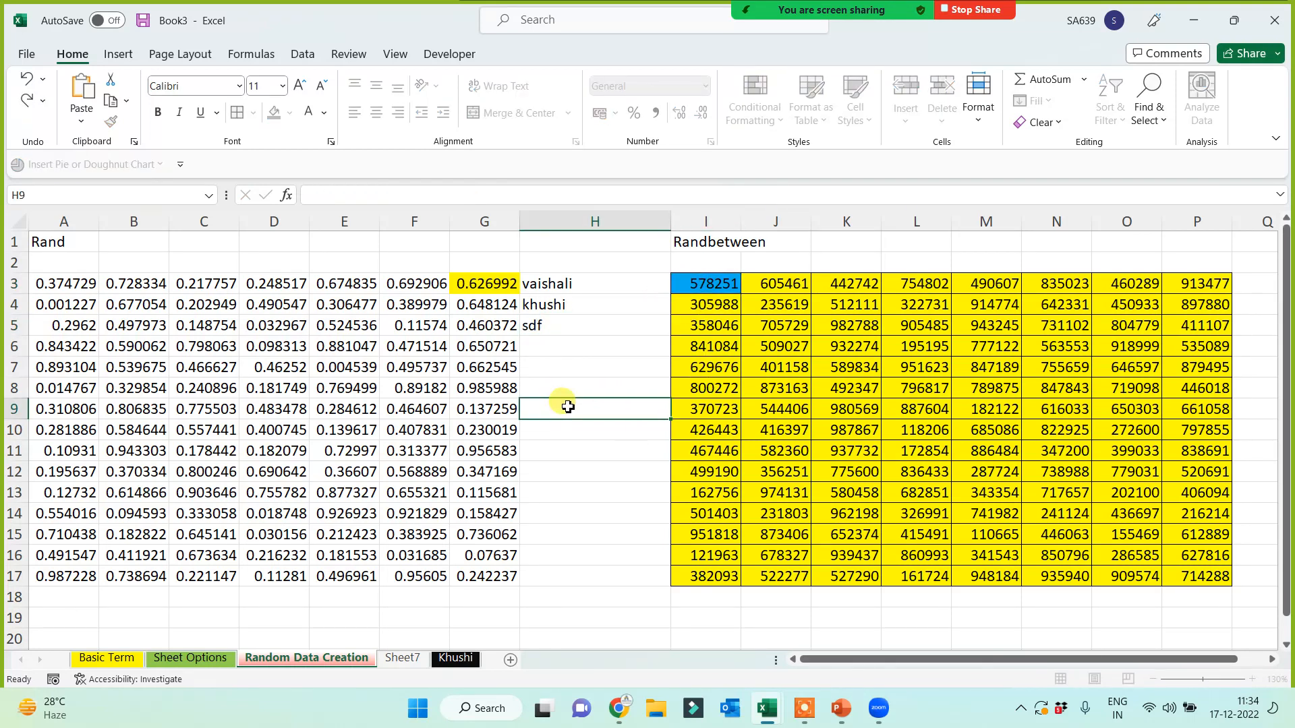
left_click(563, 404)
- Clear the sample text from cells H3 to H6
left_click_drag(574, 283, 575, 347)
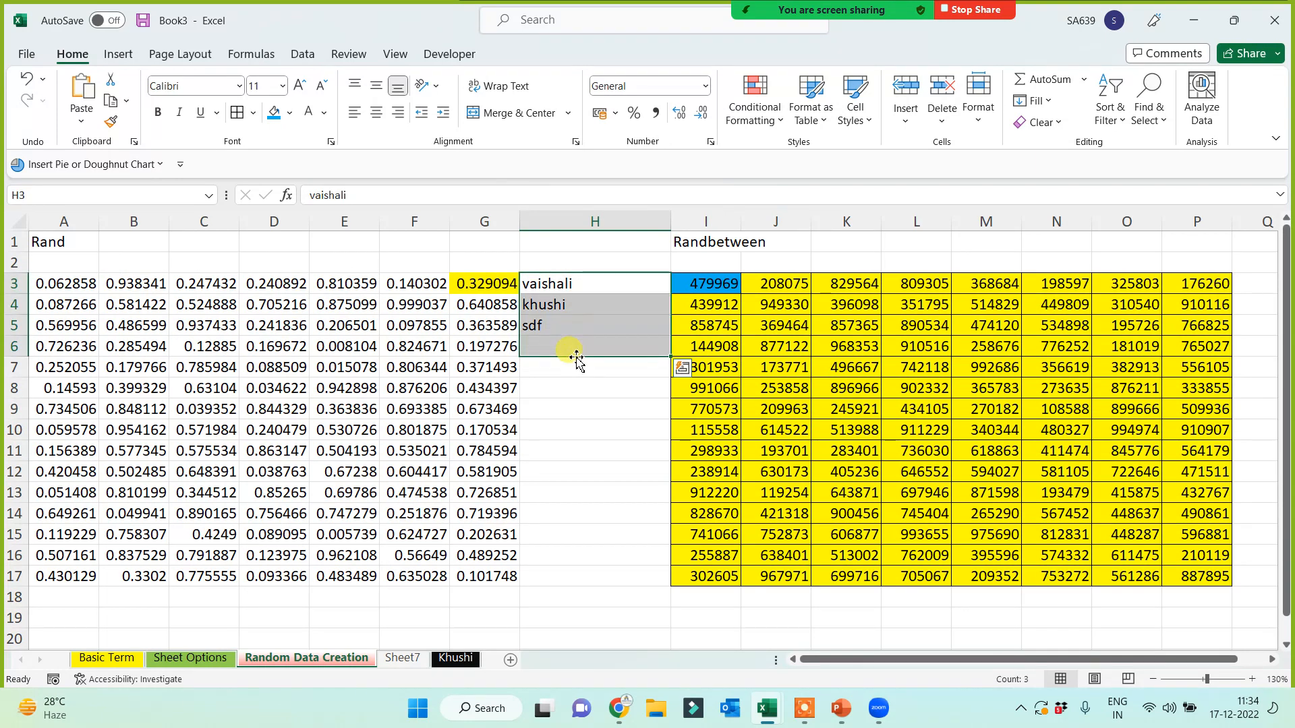
key("Delete")
left_click(578, 403)
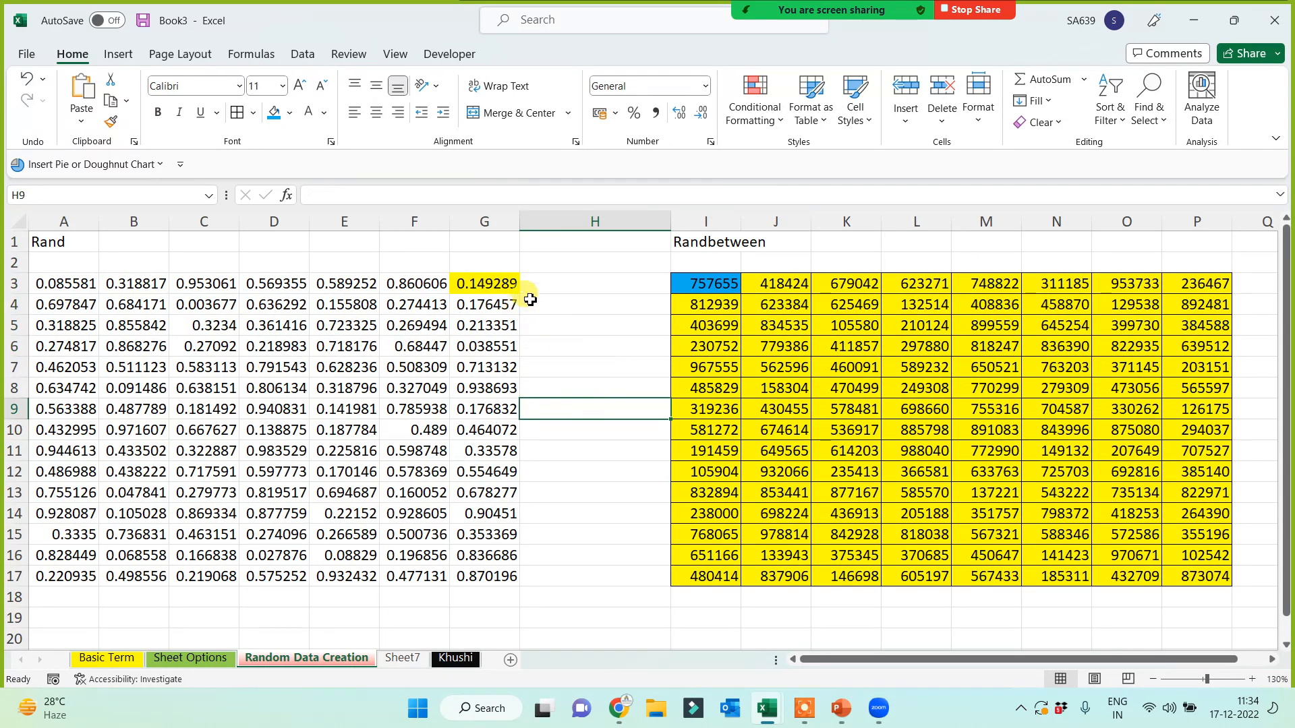
- Merge and center cells H1:H2 between the two random blocks and enter the heading OTP
left_click(569, 284)
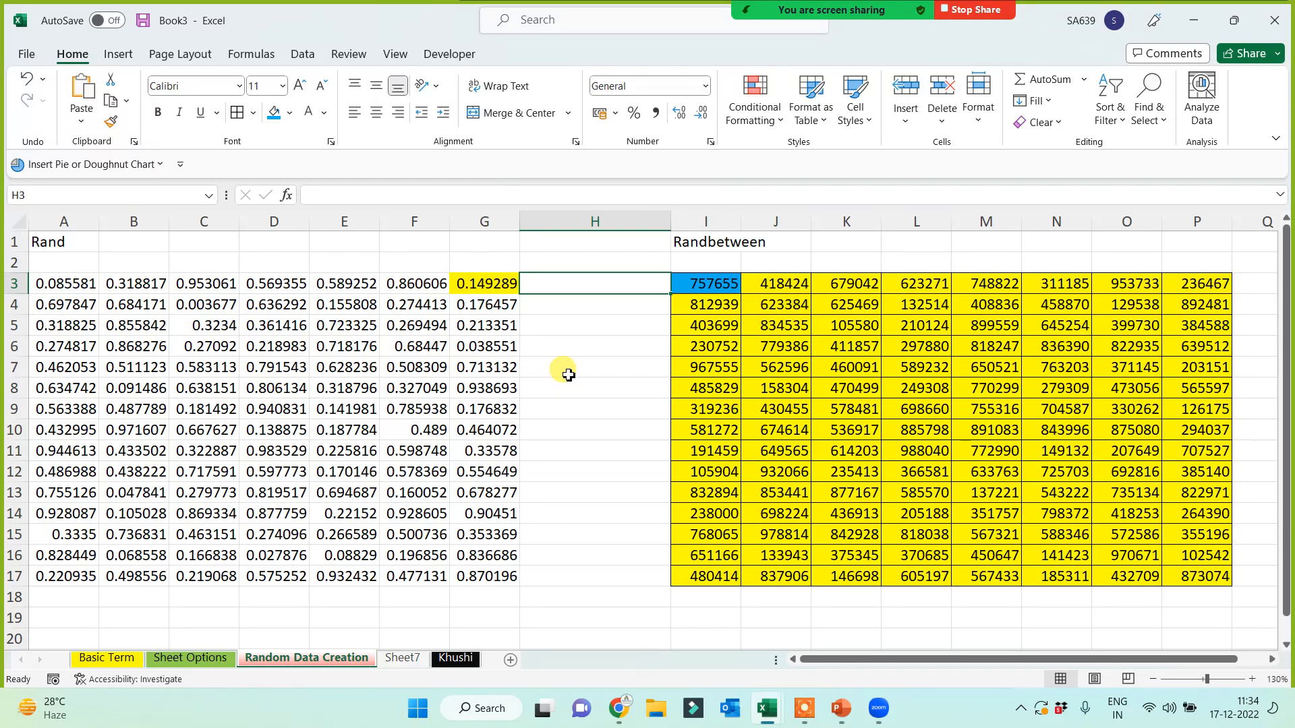
left_click(612, 383)
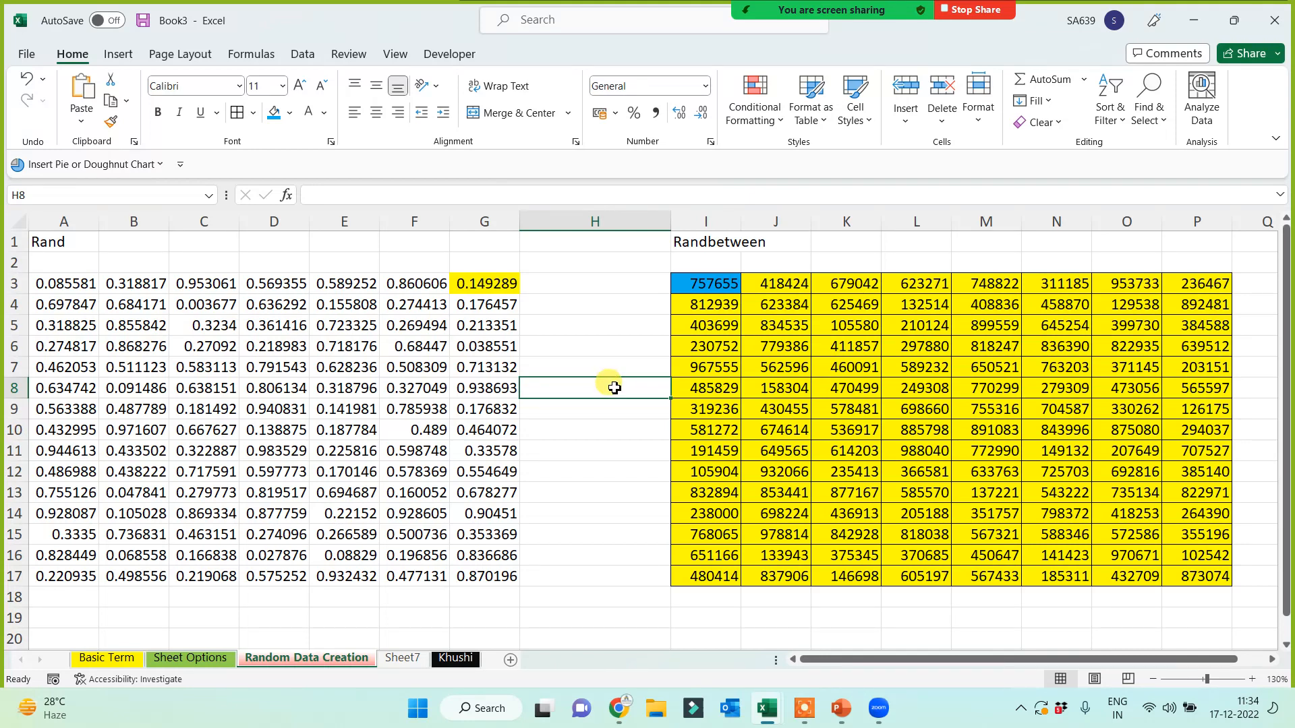
left_click(597, 256)
left_click(593, 225)
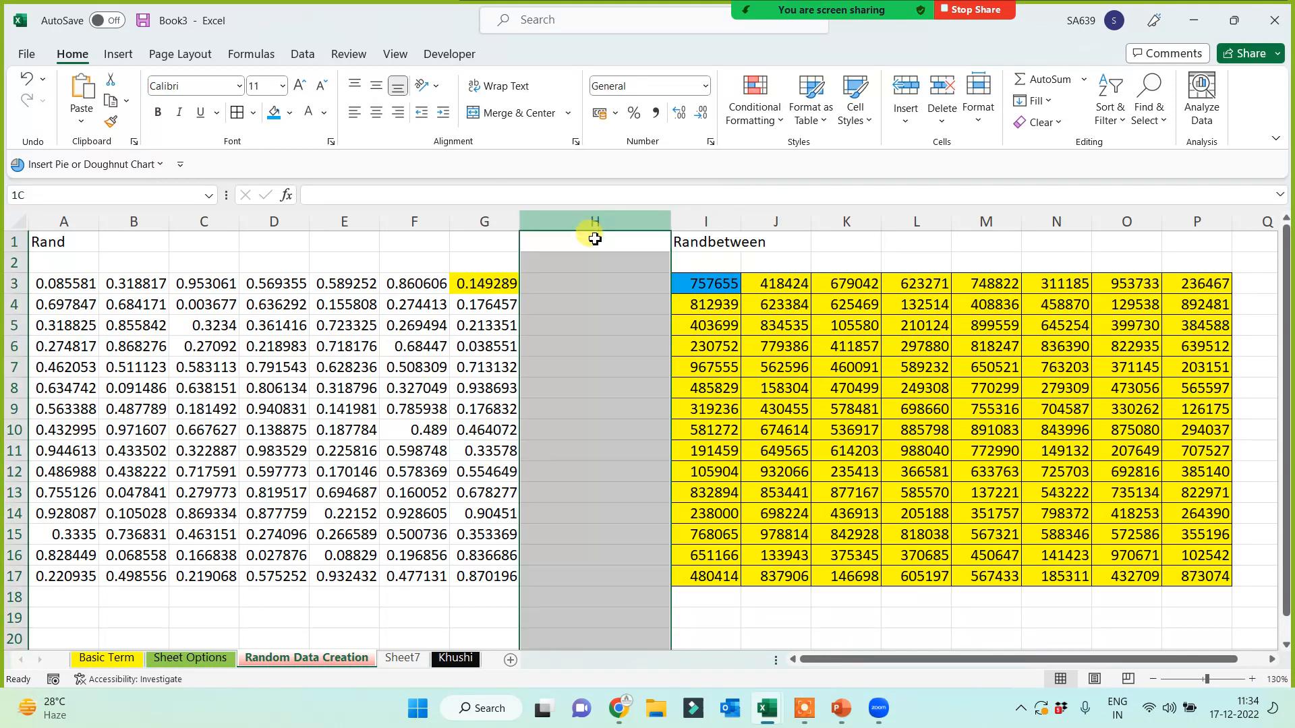
left_click_drag(587, 243, 588, 267)
left_click(521, 113)
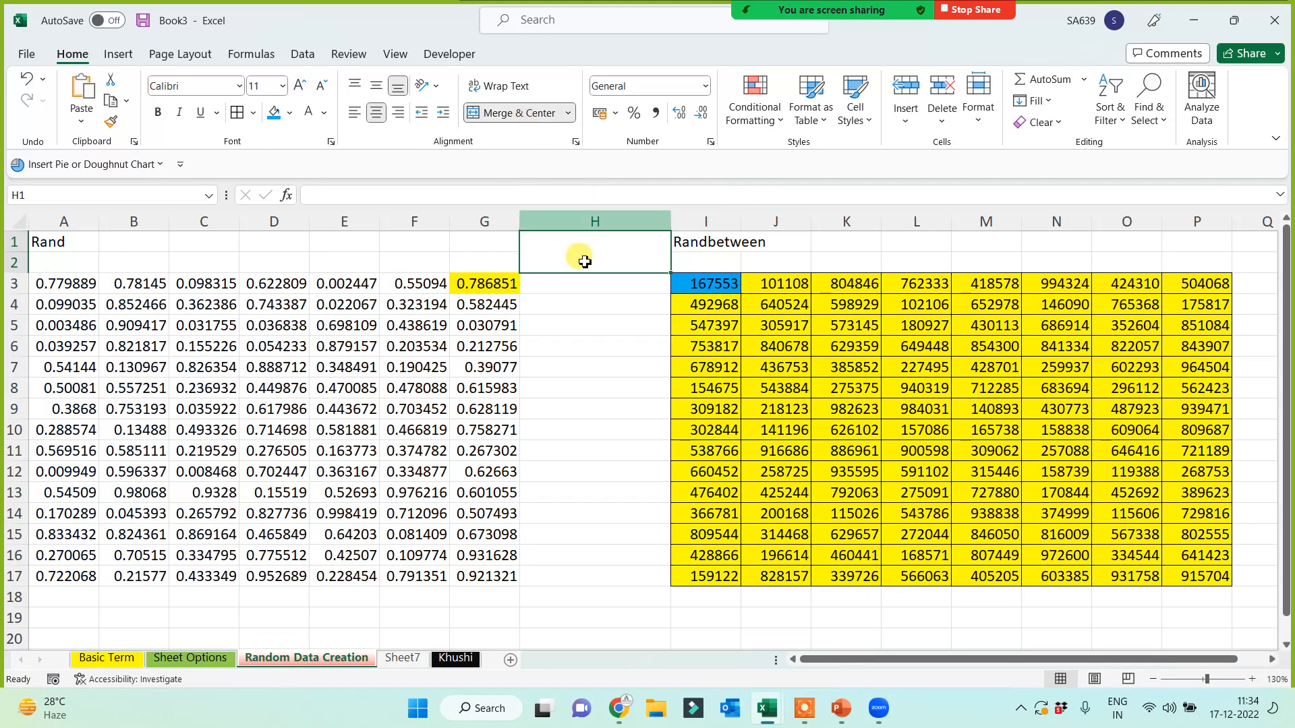
double_click(593, 256)
type("OTP")
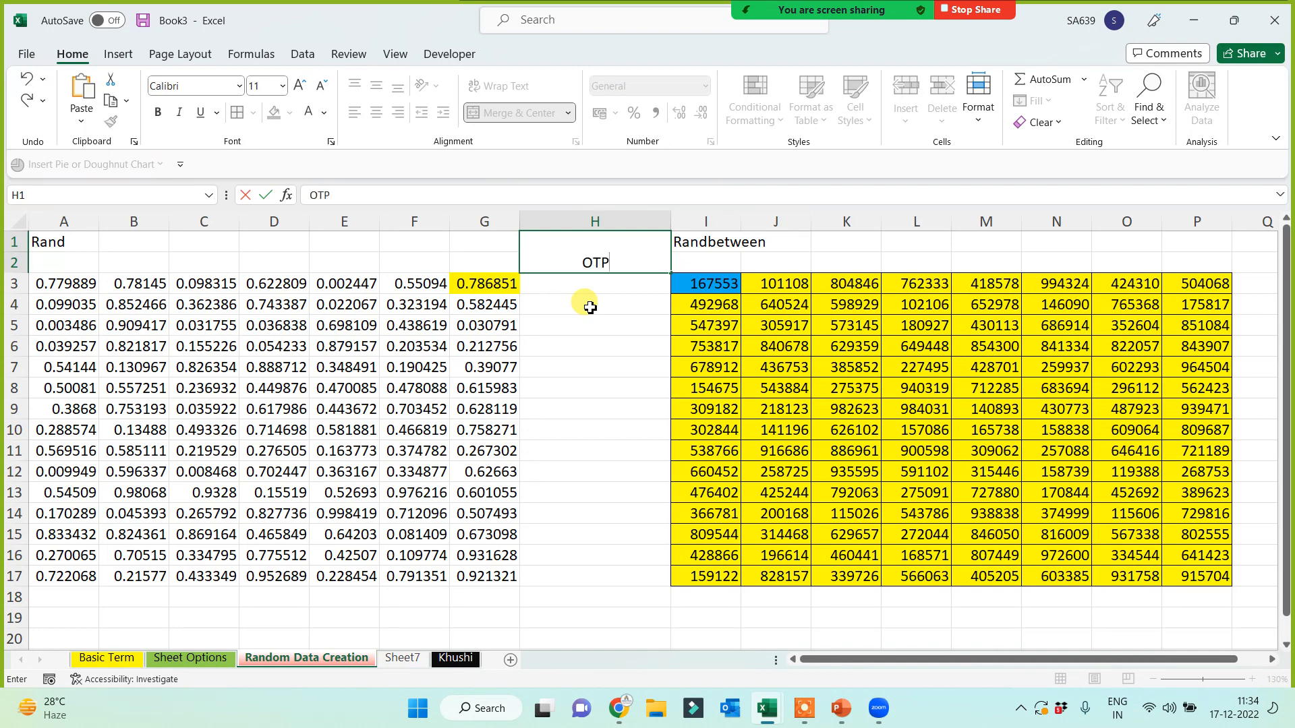
left_click(613, 428)
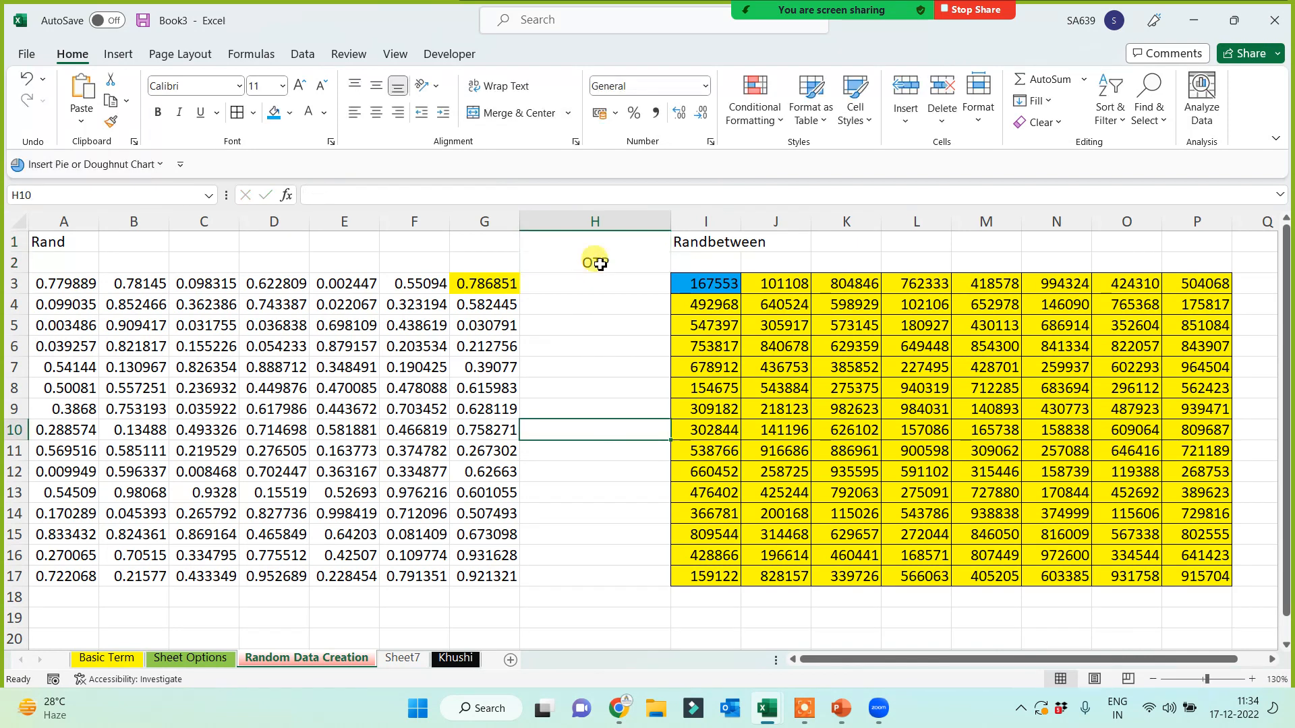
- Middle-align the OTP heading vertically and enlarge its font to size 22
left_click(598, 261)
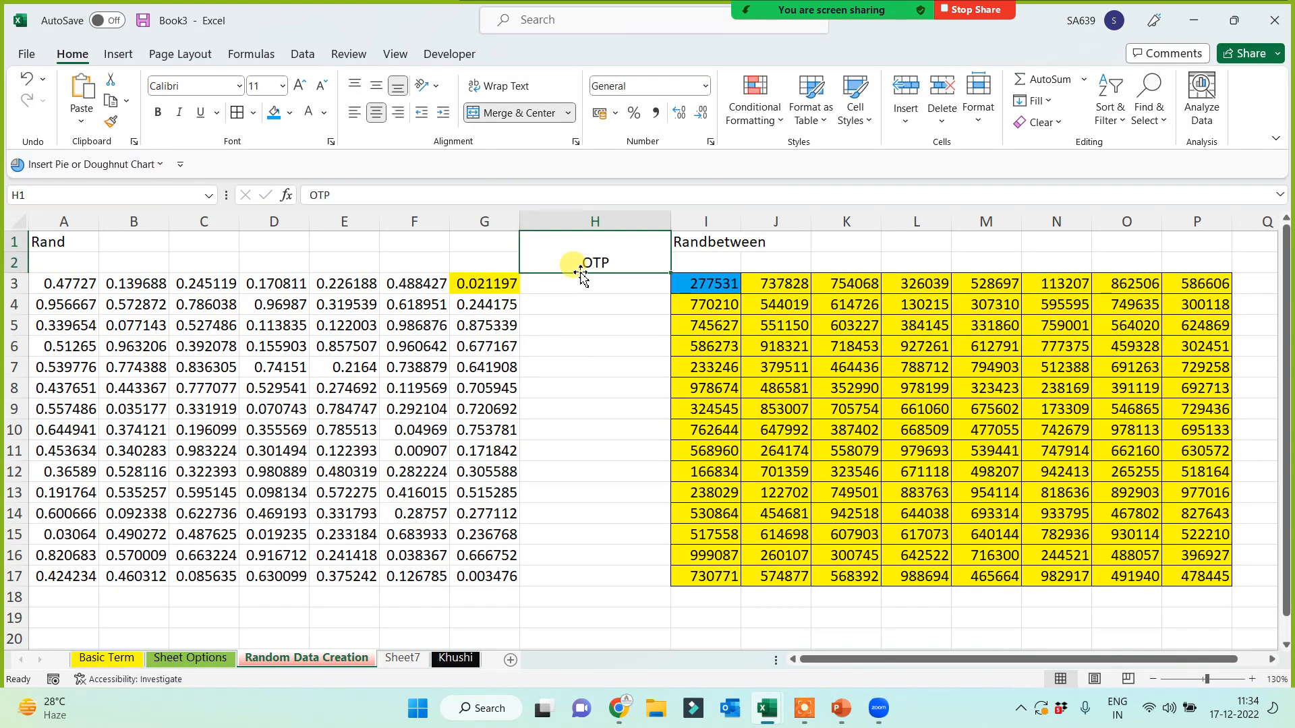
left_click(376, 85)
left_click(298, 86)
left_click(298, 86)
left_click(298, 86)
left_click(298, 85)
left_click(298, 85)
left_click(298, 86)
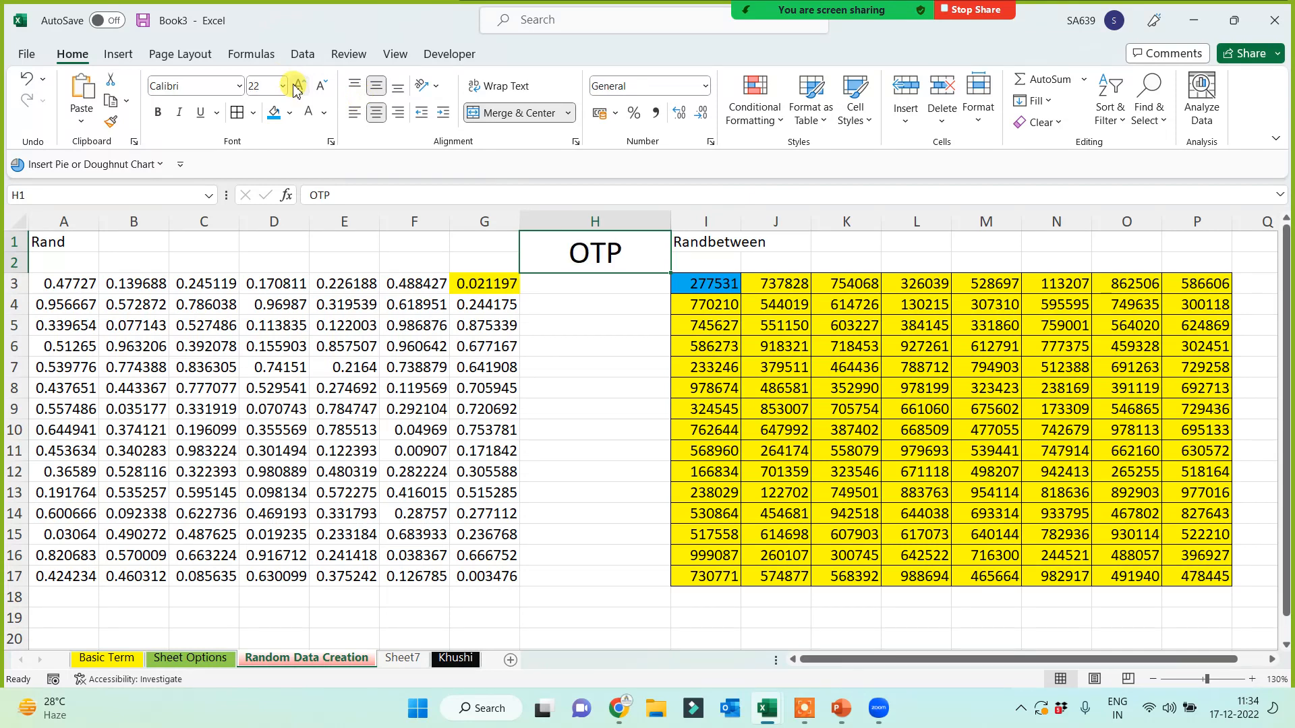
- Enter 10000 in cell H5 and 5000 in cell H6 under the OTP heading
left_click(611, 327)
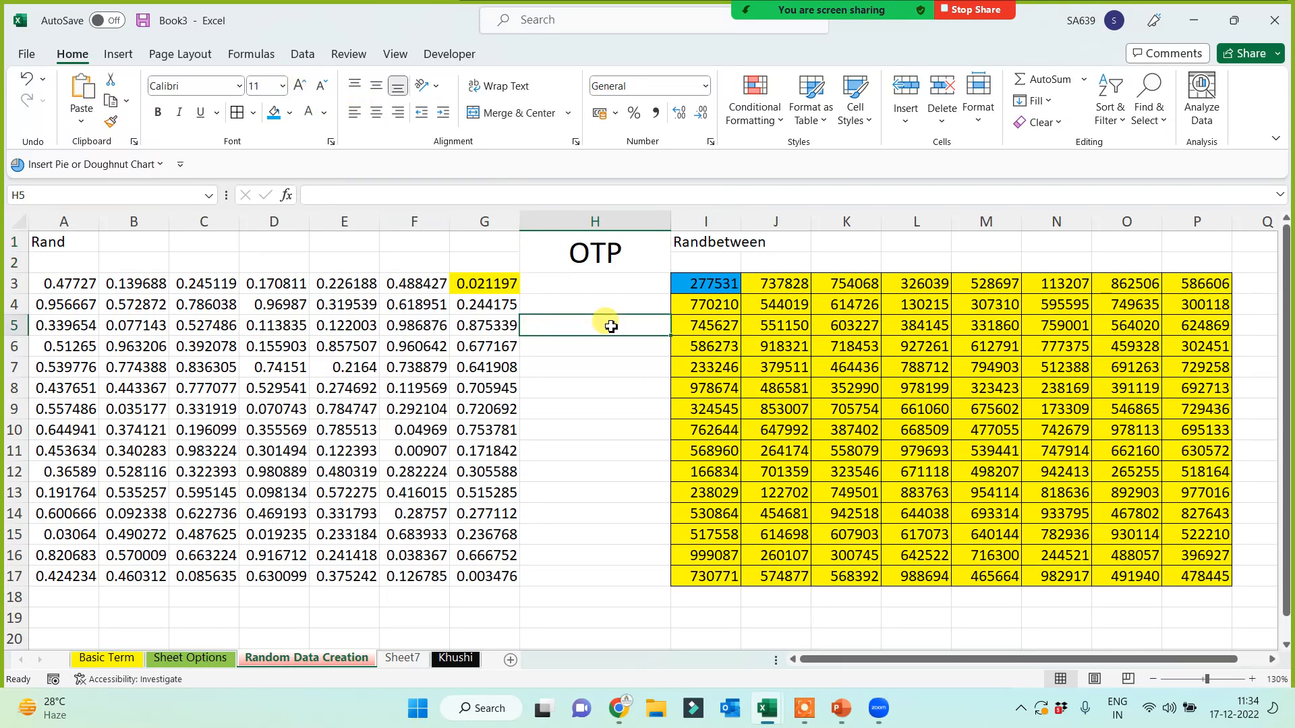
type("10000")
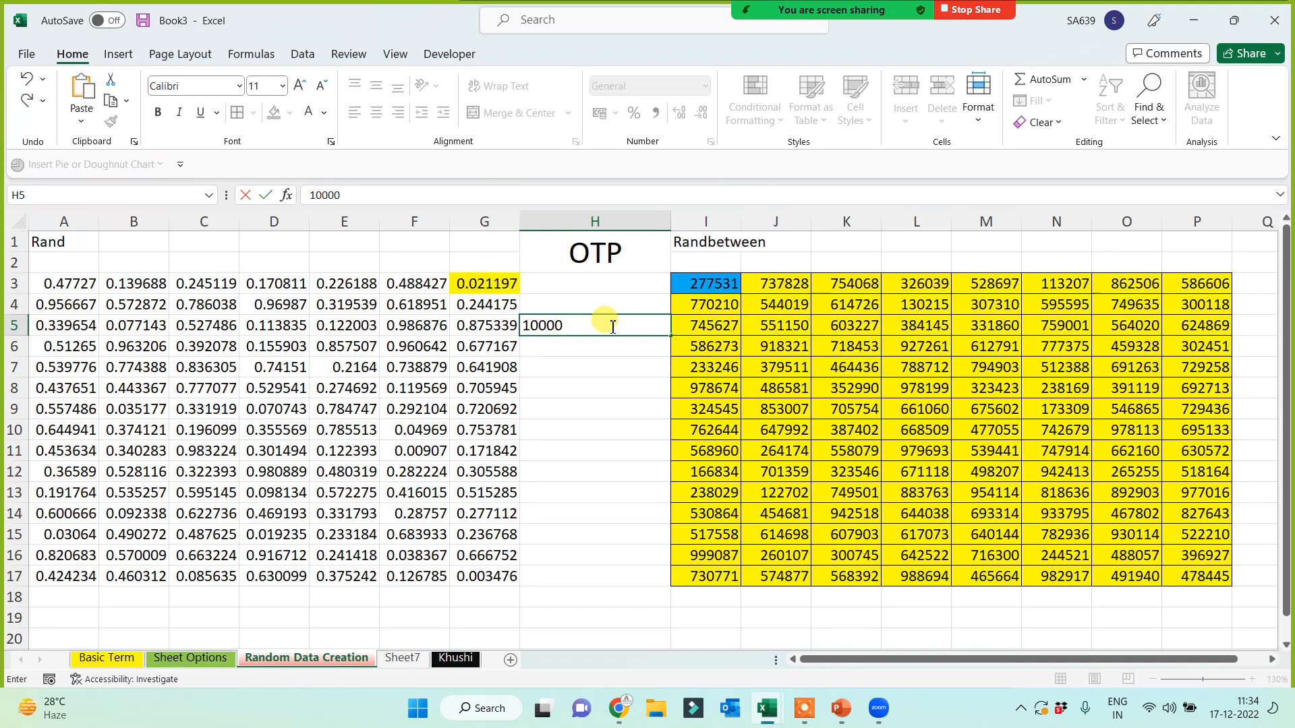
key("Return")
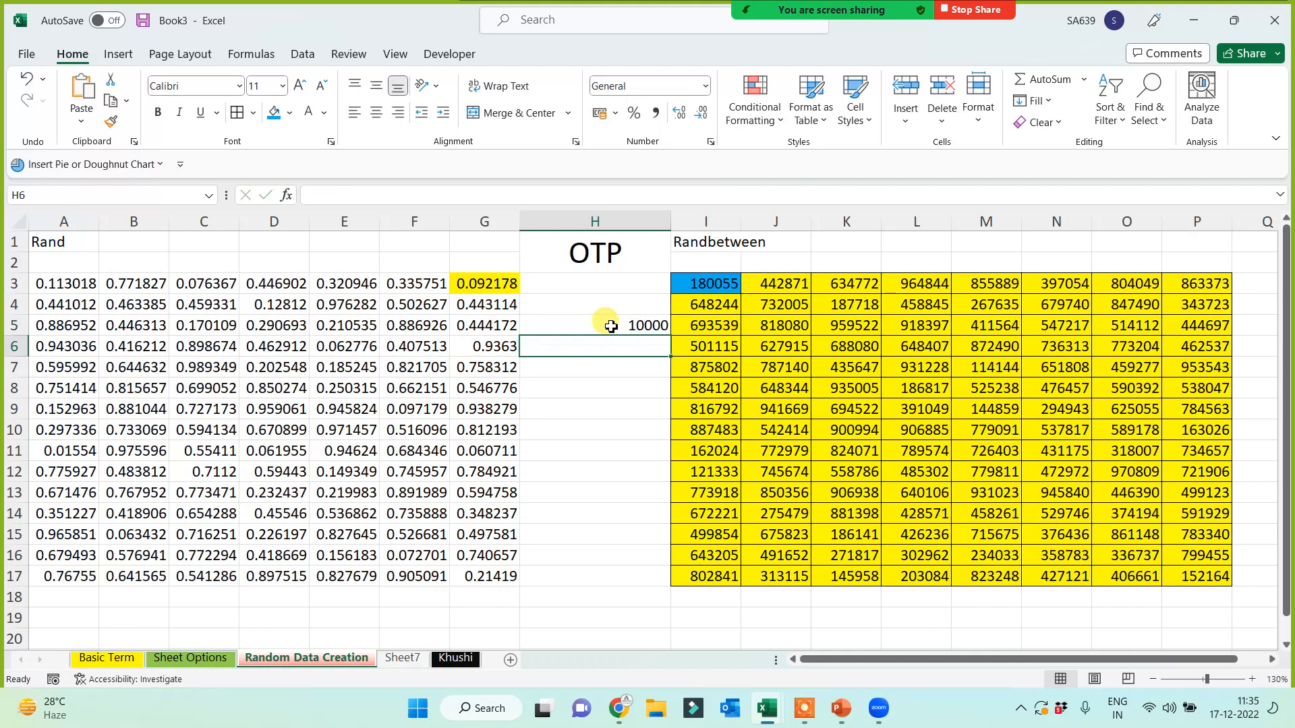
left_click(696, 281)
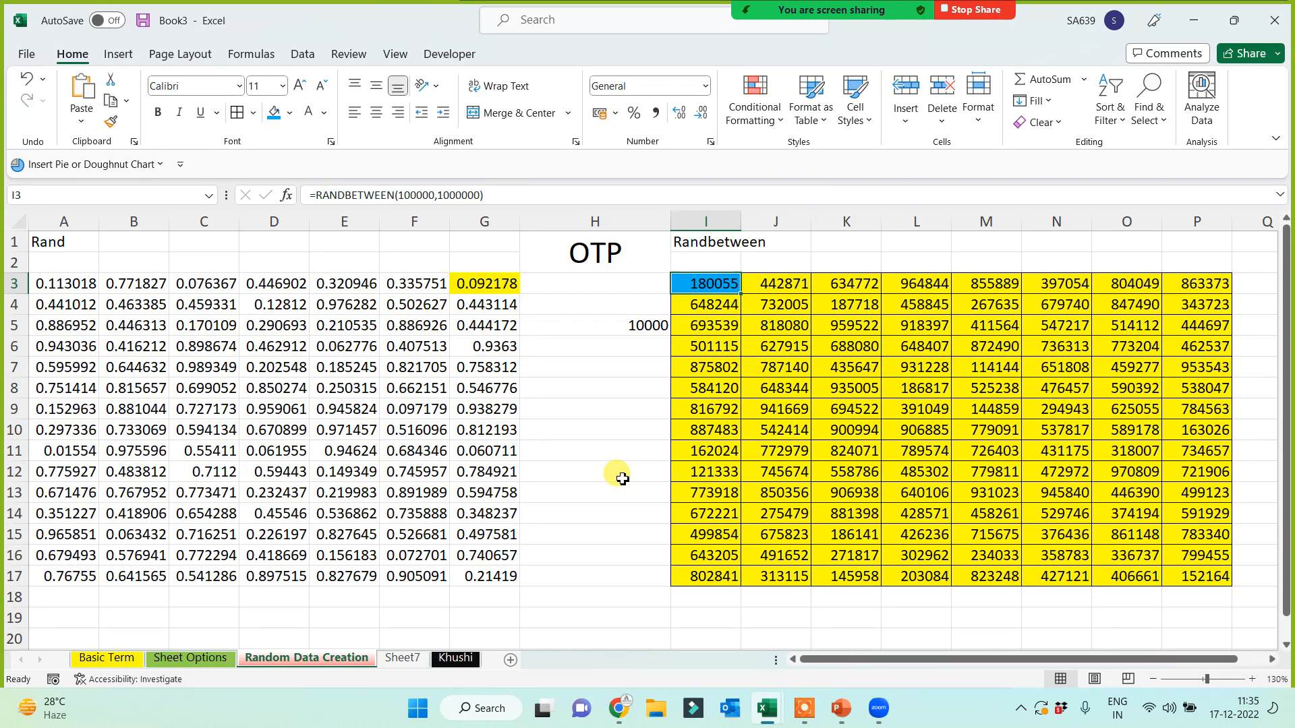
left_click(634, 349)
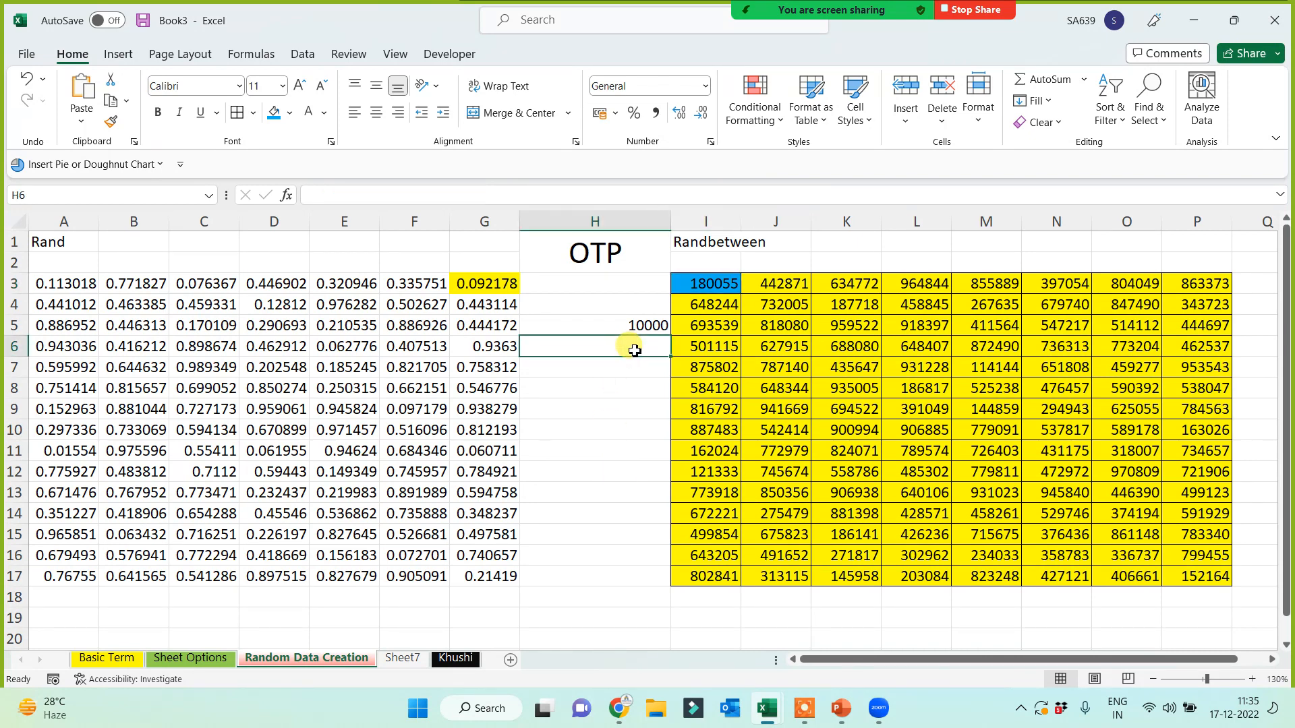
type("5000")
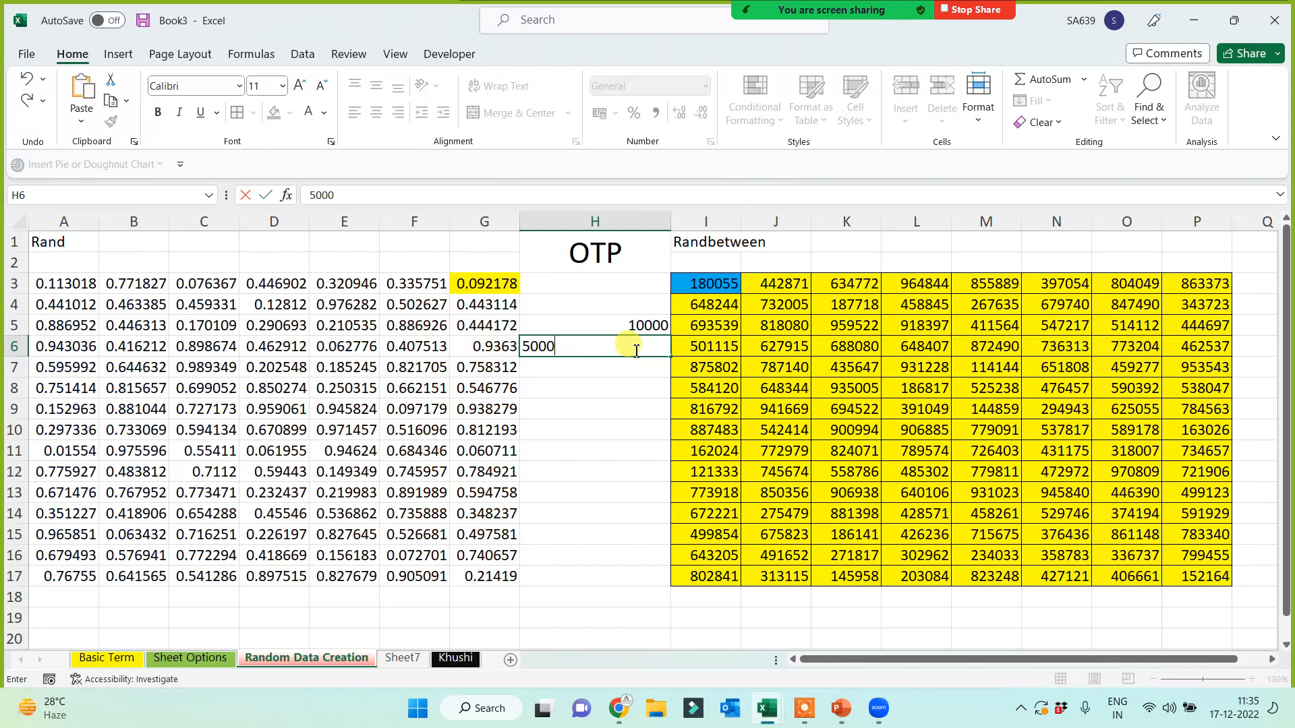
key("Return")
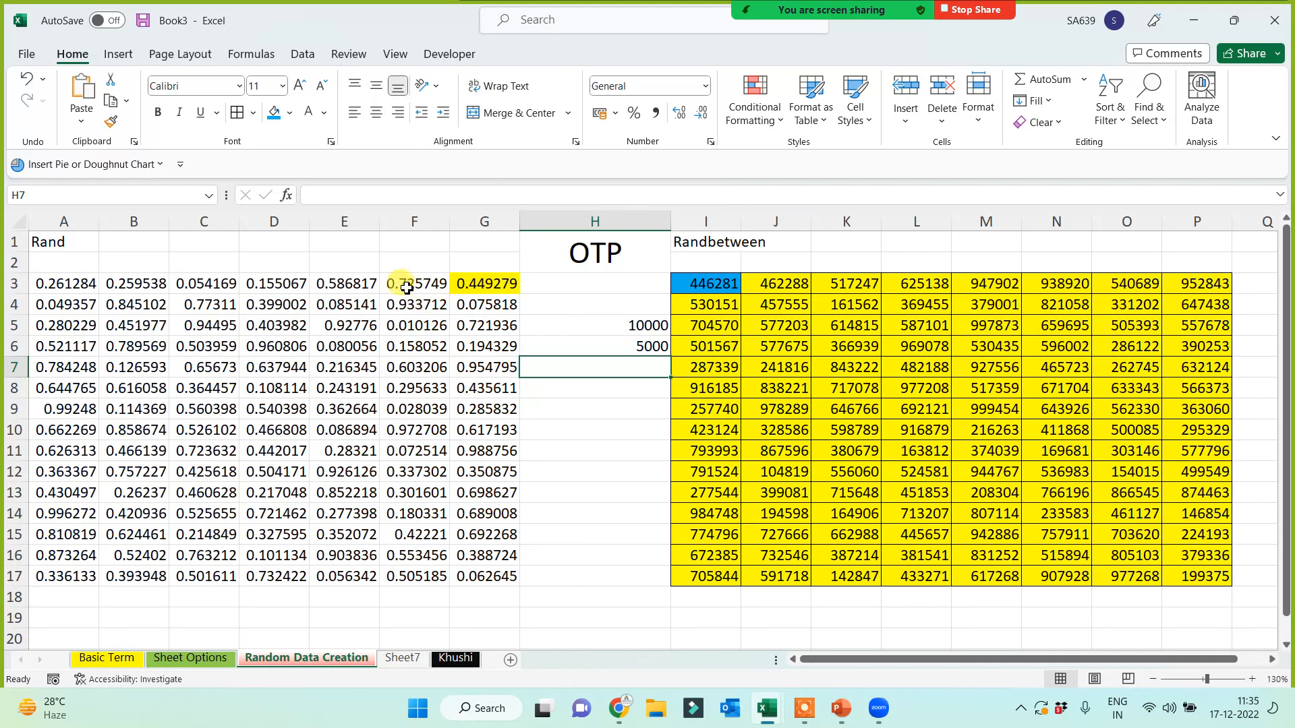
- Copy the range F3:J17 and paste it at cell A1 of a new sheet
left_click_drag(405, 283, 773, 577)
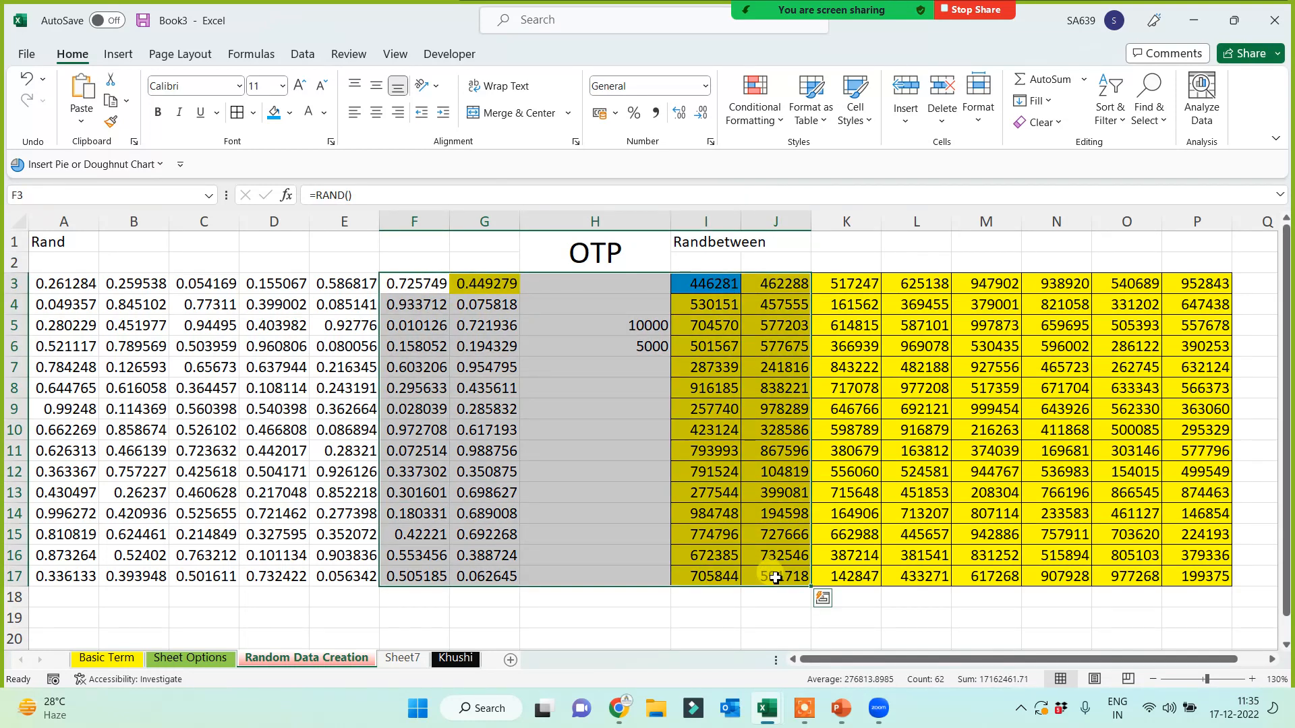
key("ctrl+c")
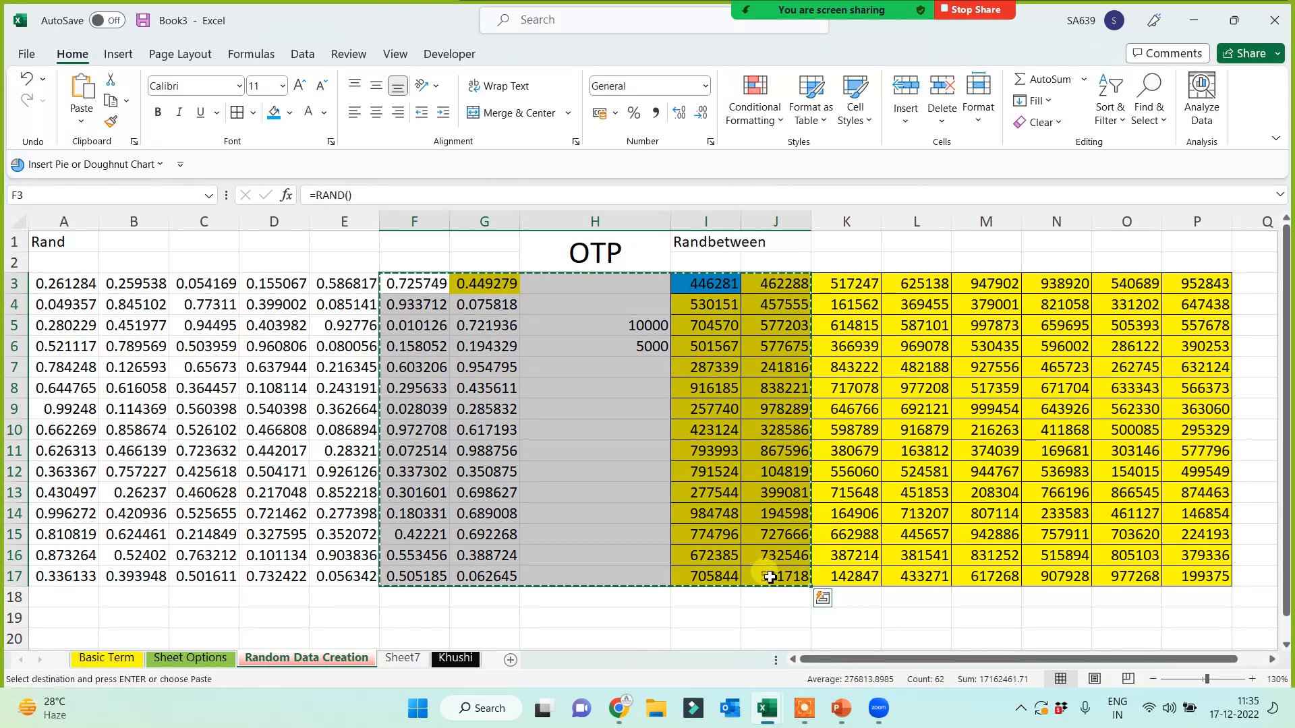
left_click(511, 659)
key("ctrl+v")
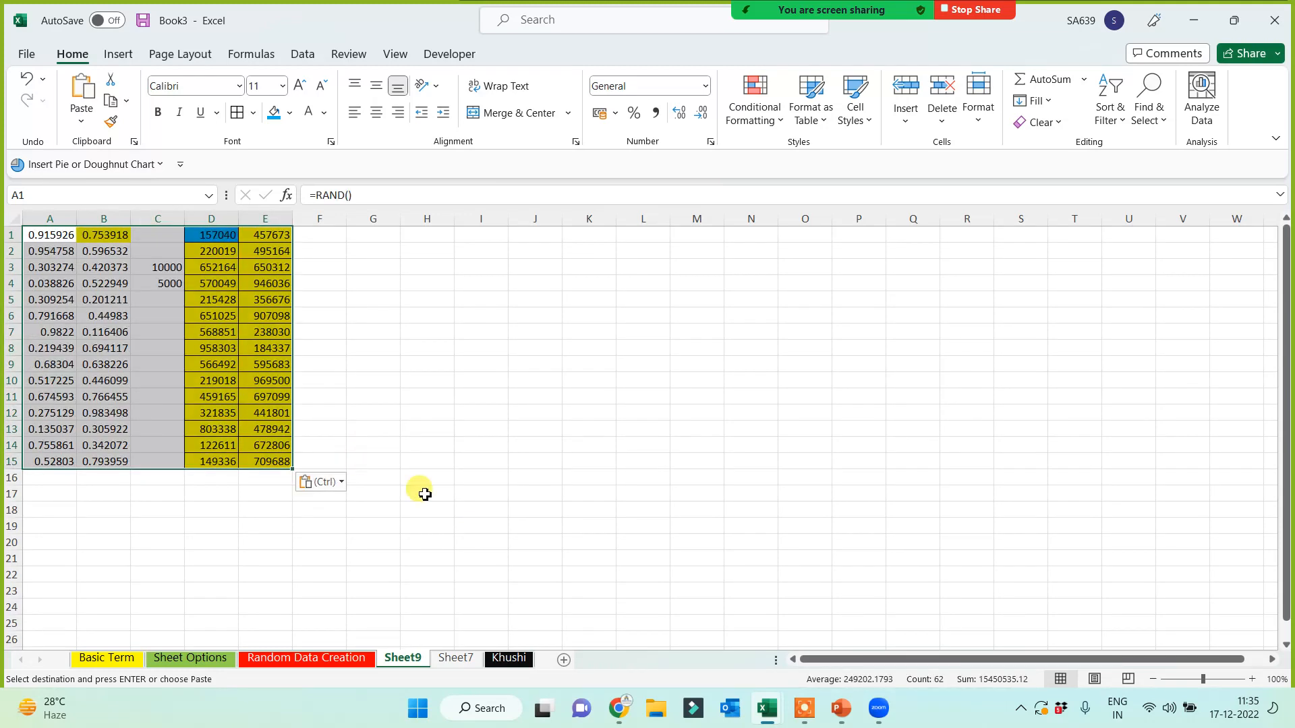
scroll(476, 465, "up", 1)
scroll(476, 464, "up", 1)
left_click(542, 435)
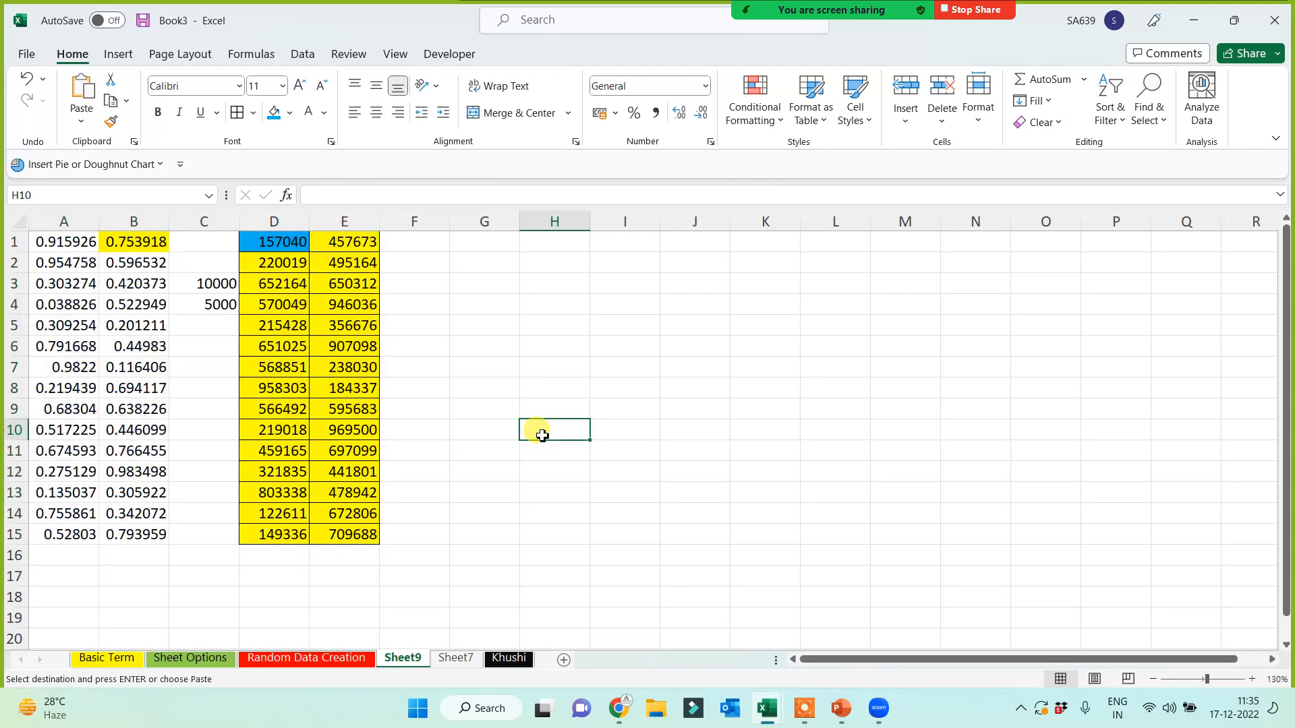
- Enter the sample text sdf in cell H6 to make the pasted random values recalculate
left_click(549, 354)
type("sdf")
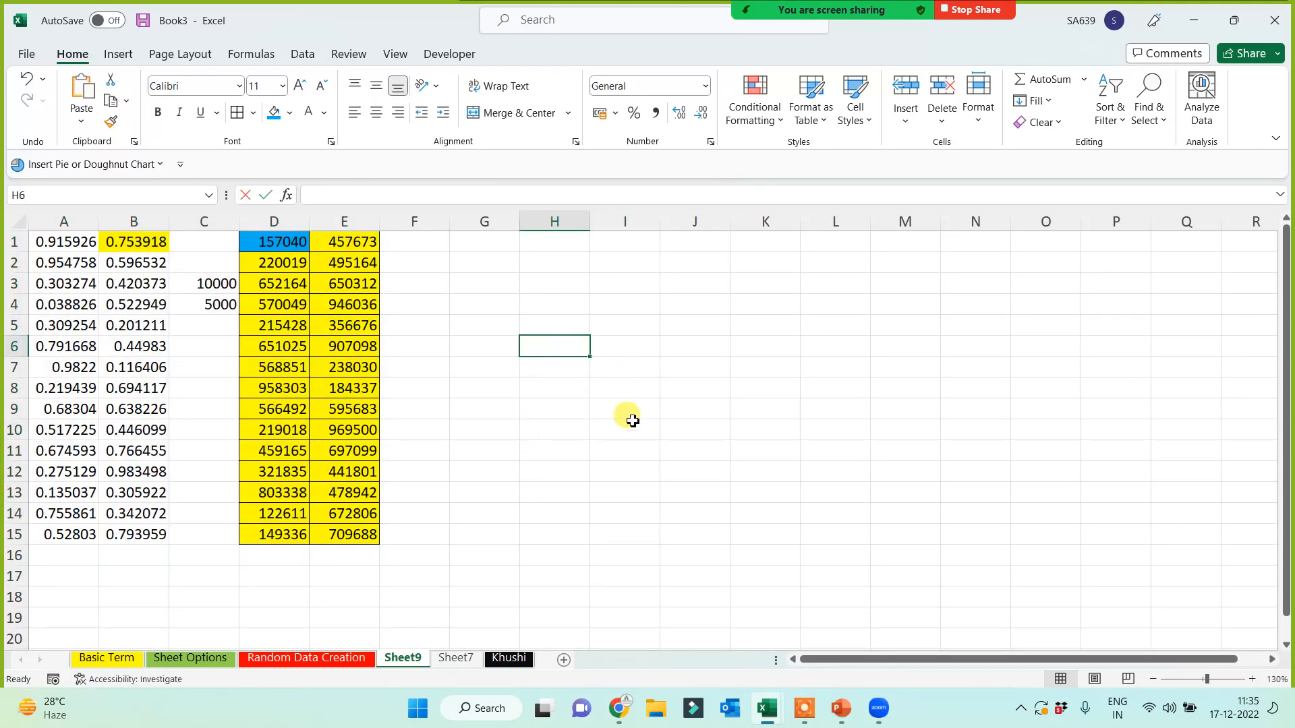
left_click(627, 430)
- Clear the numbers from cells C3:C5 and the sample text from cell H6
left_click(223, 288)
left_click_drag(223, 311, 224, 328)
key("Delete")
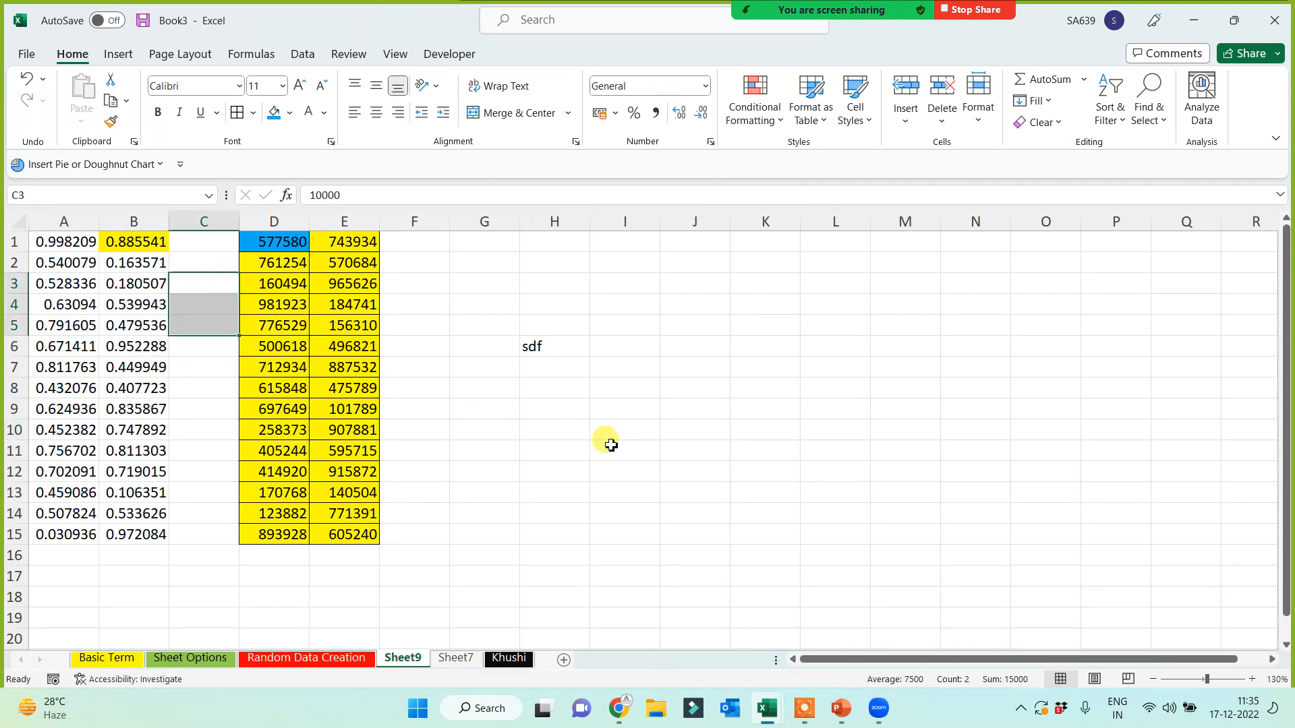
left_click(536, 348)
key("Delete")
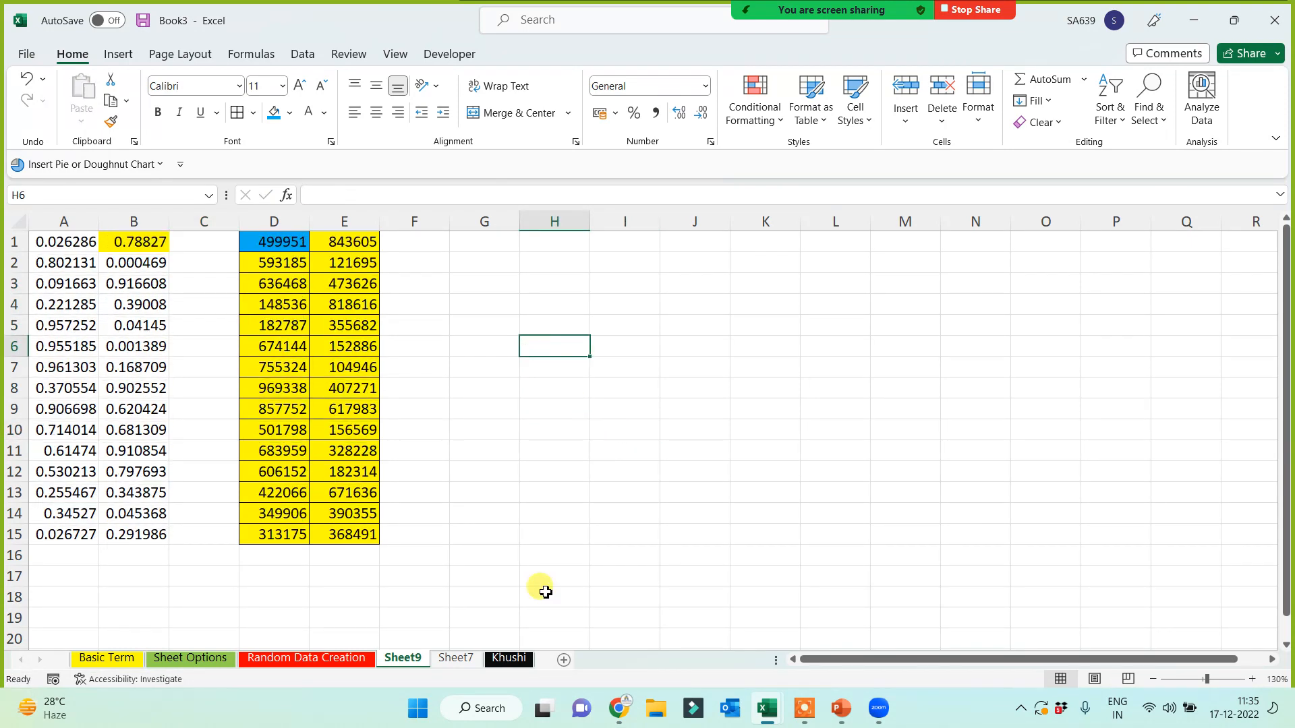
- Rename the new sheet as Paste Special
double_click(404, 657)
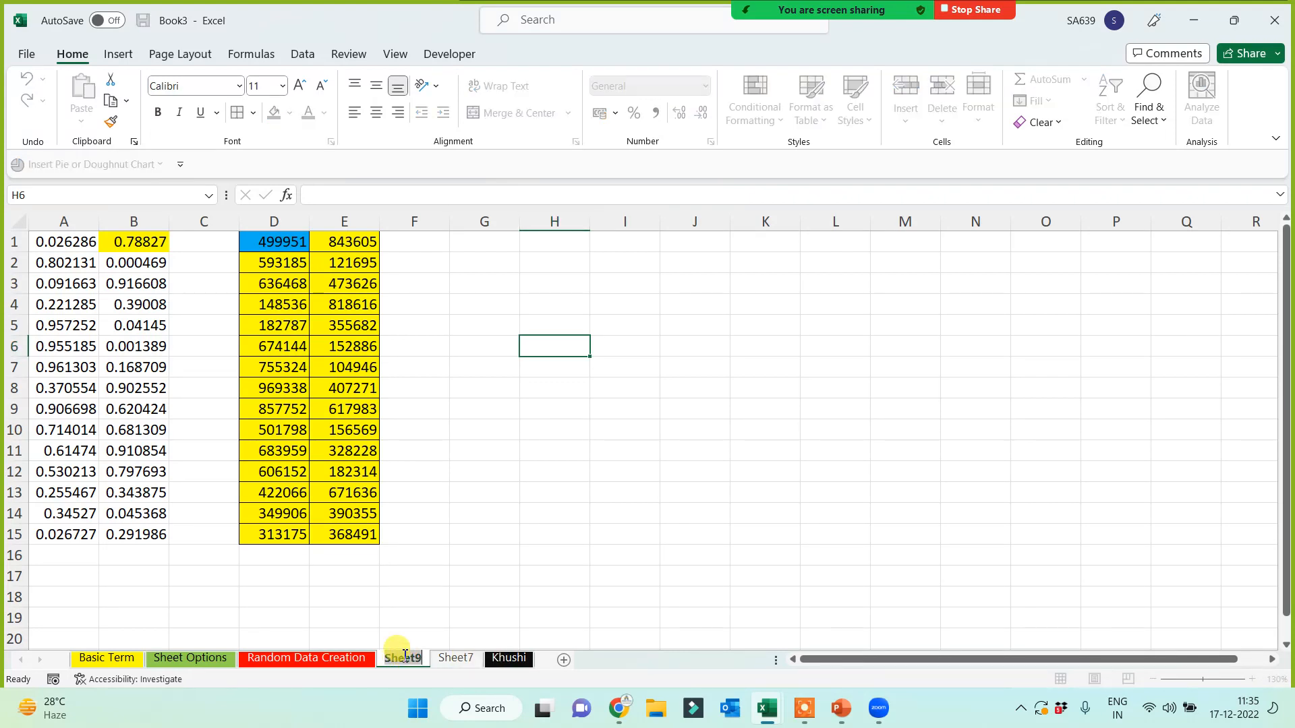
type("Paste Sp")
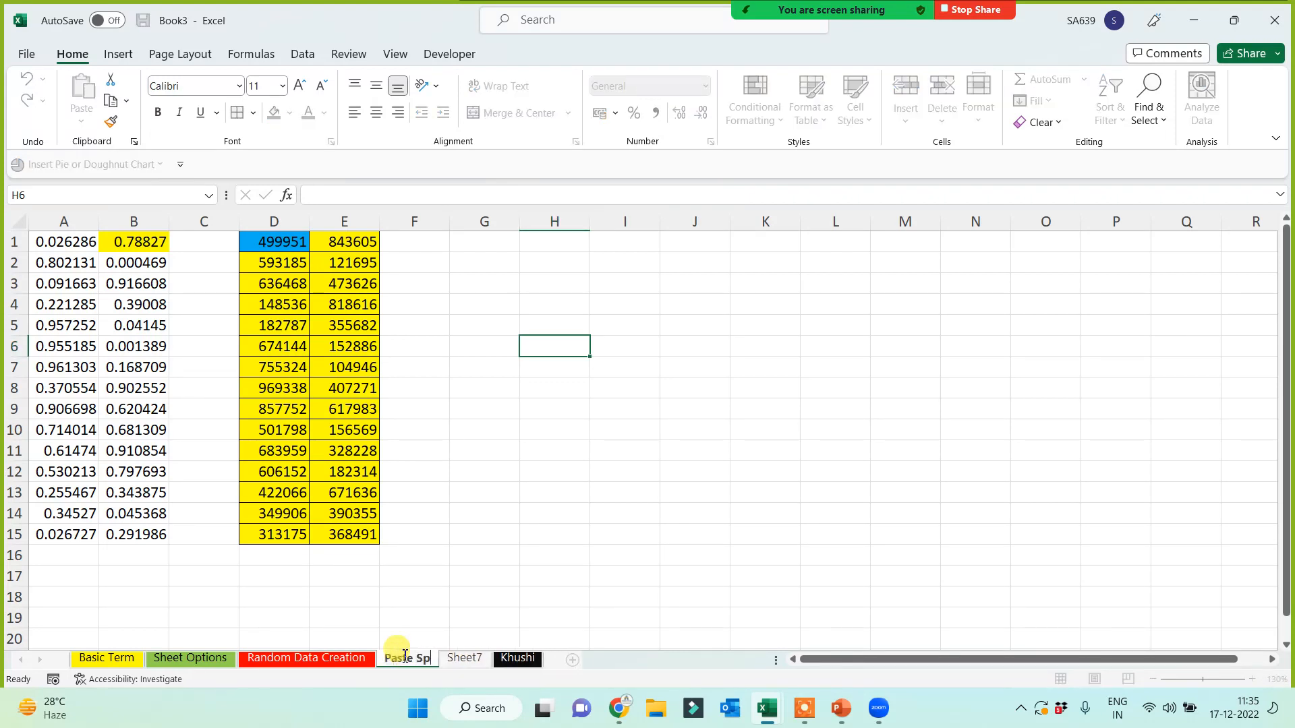
type("ecial")
left_click(443, 554)
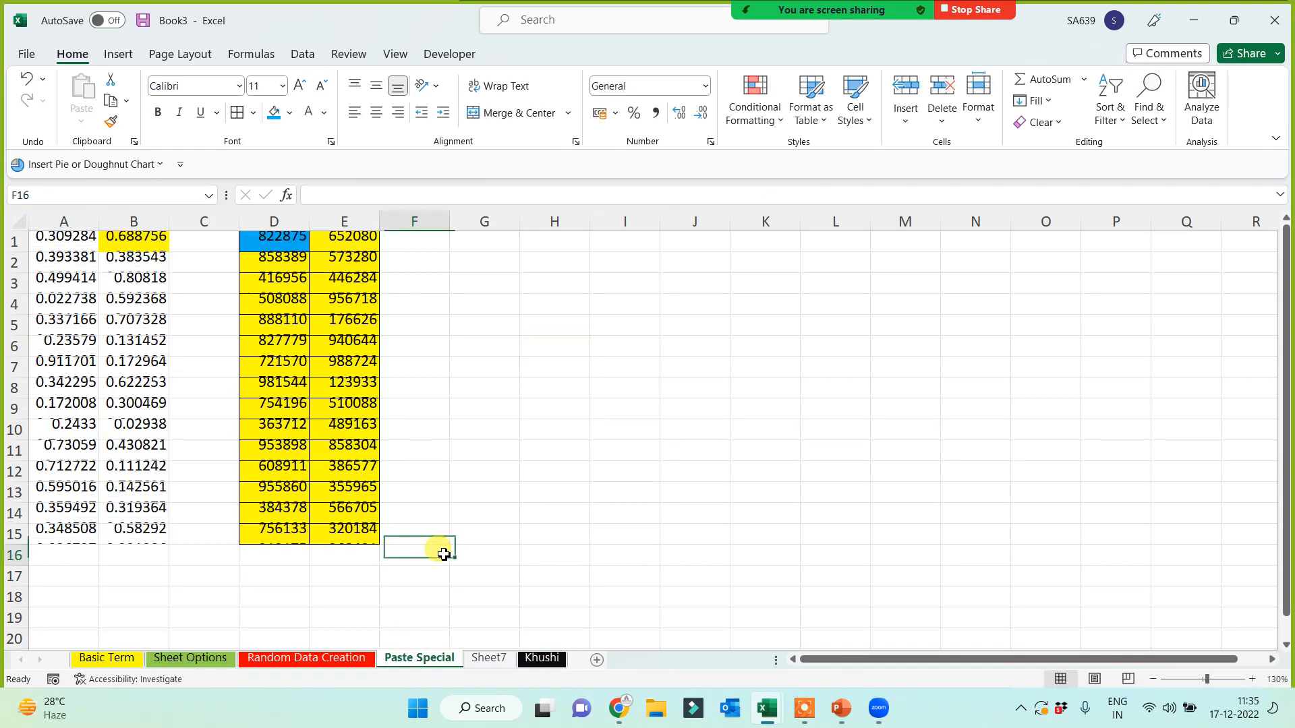
- Insert the picture 5. Paste Special.jpg from the Basic Excel folder at cell G1
left_click(512, 246)
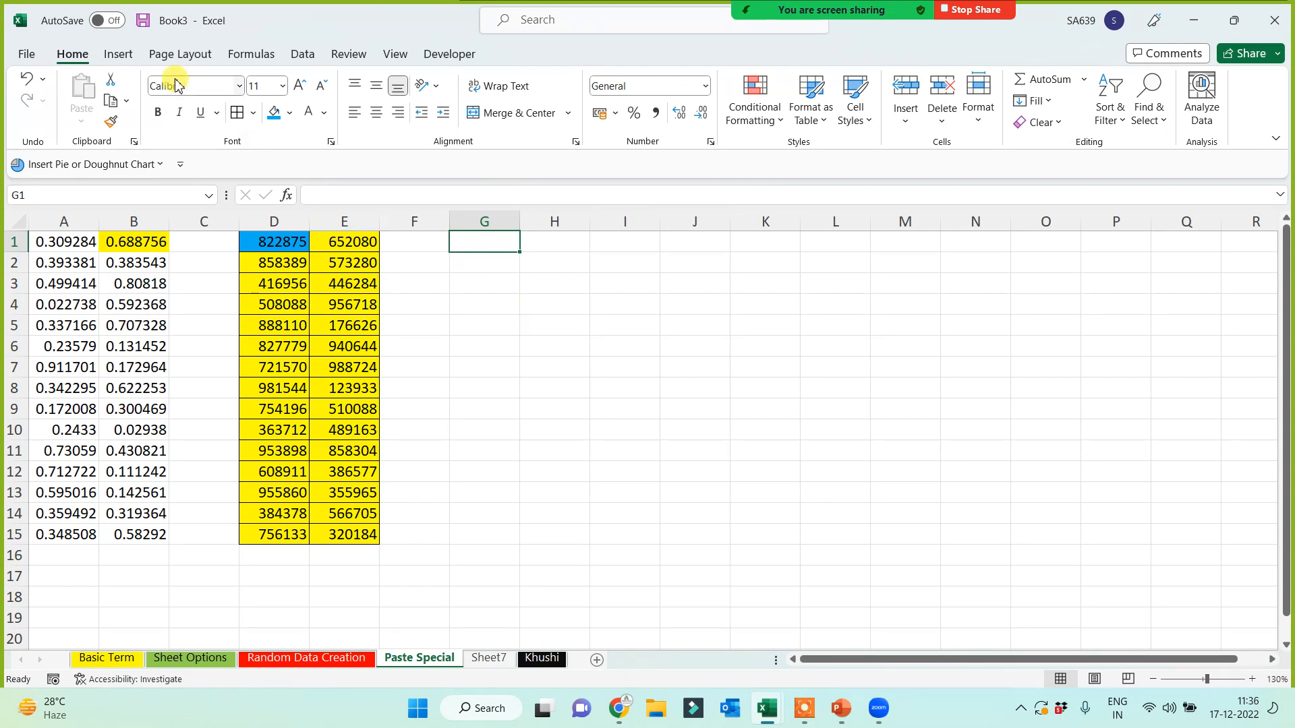
left_click(116, 54)
left_click(214, 101)
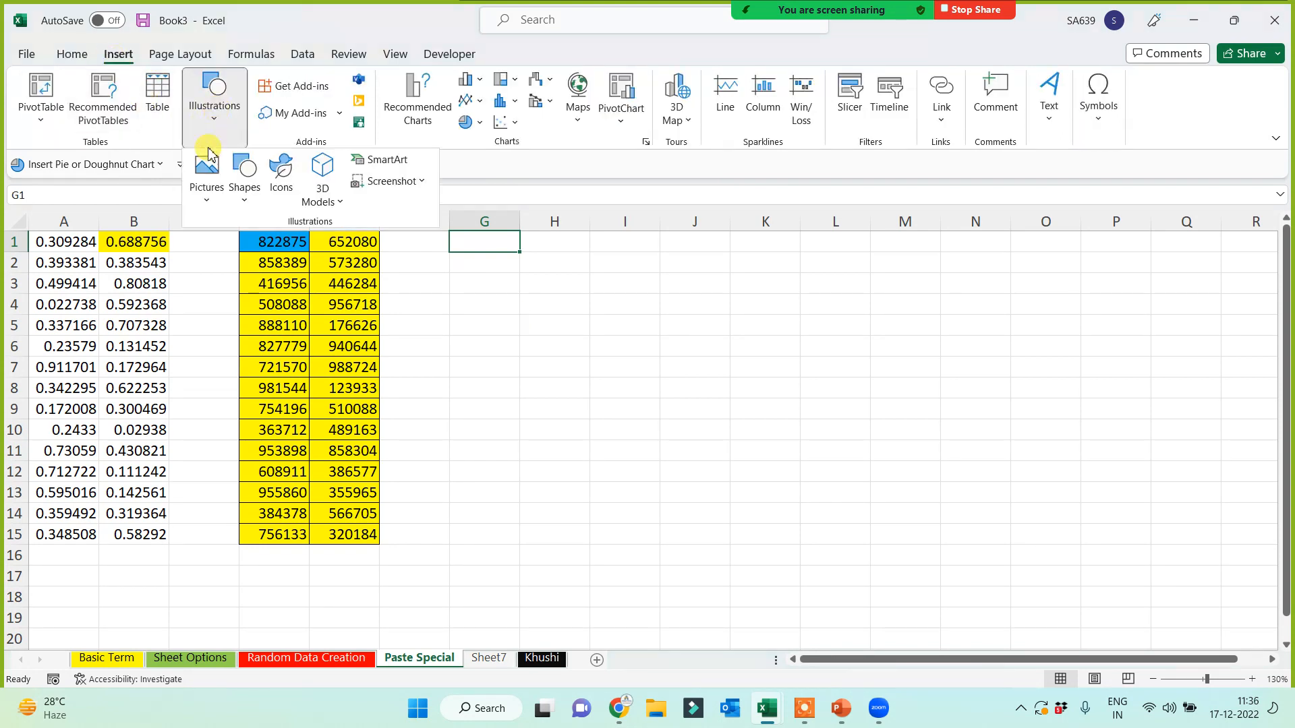
left_click(213, 174)
left_click(236, 252)
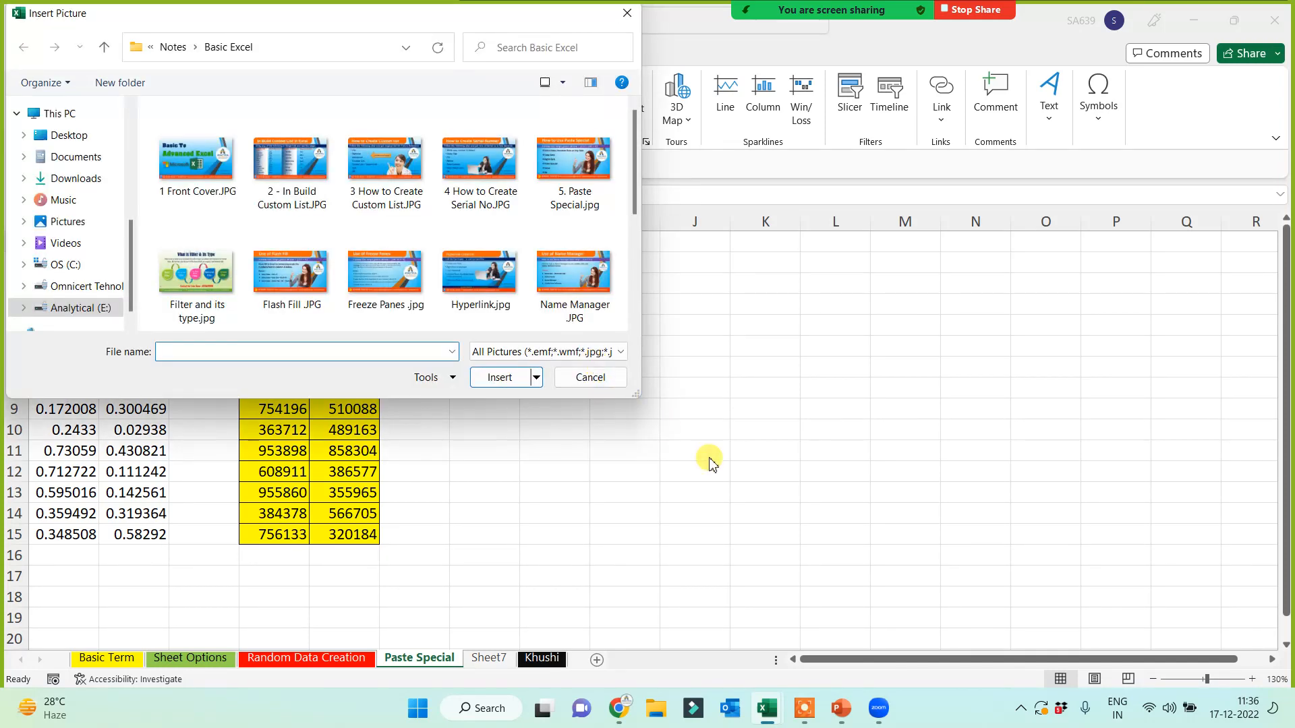
left_click(570, 160)
double_click(570, 159)
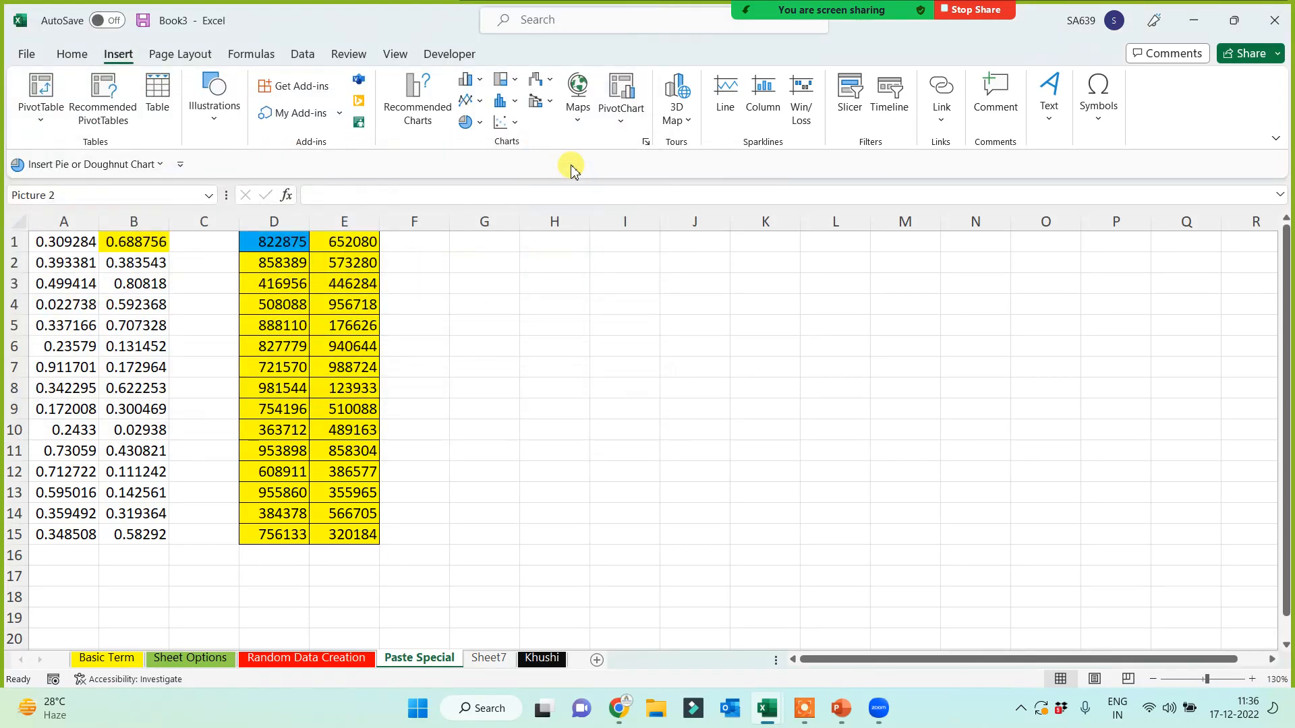
- Set the picture's height to 7 cm and move it to start around cell H3, clear of the data
left_click(1181, 88)
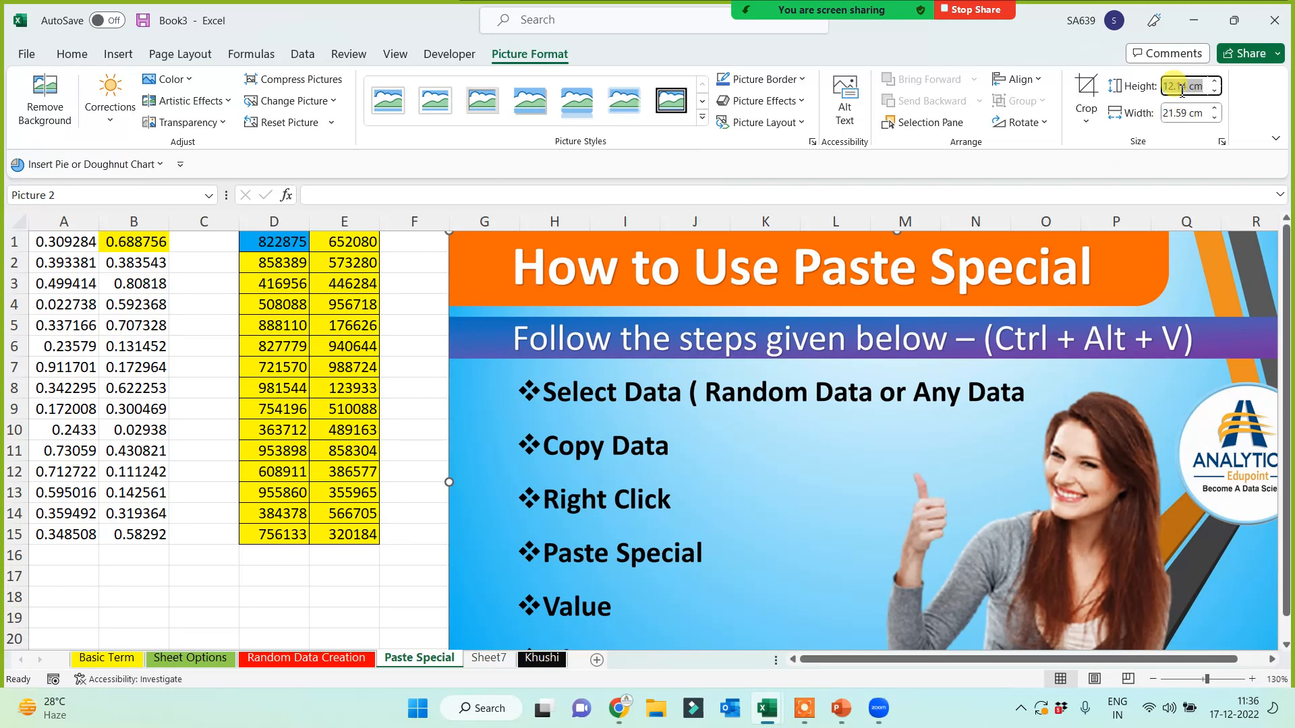
type("7")
key("Return")
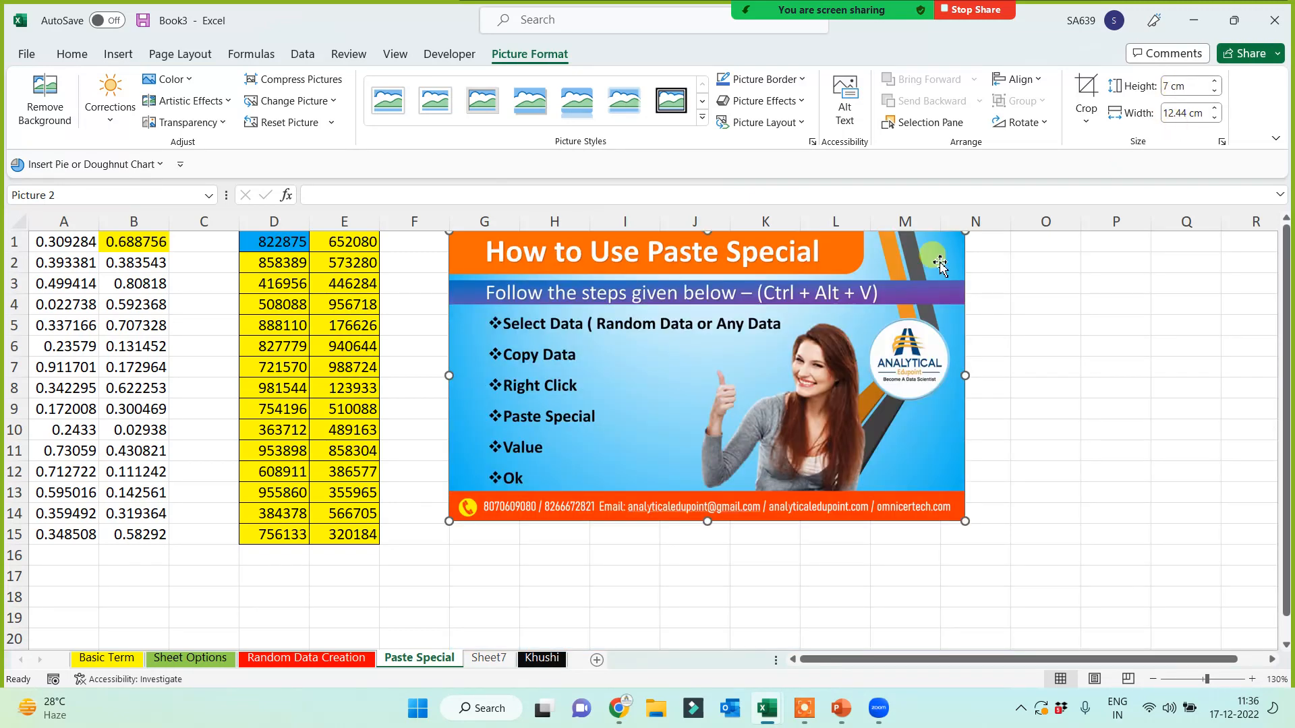
left_click_drag(779, 380, 880, 423)
left_click(431, 405)
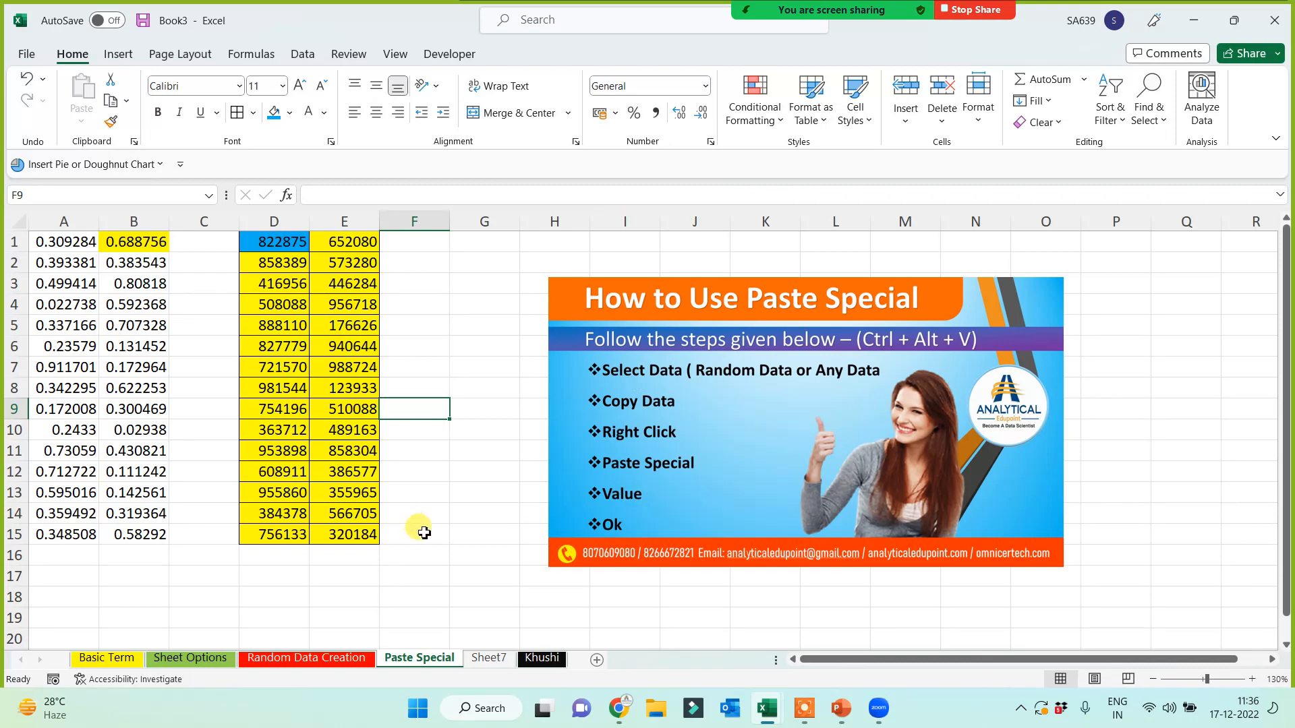
left_click(425, 533)
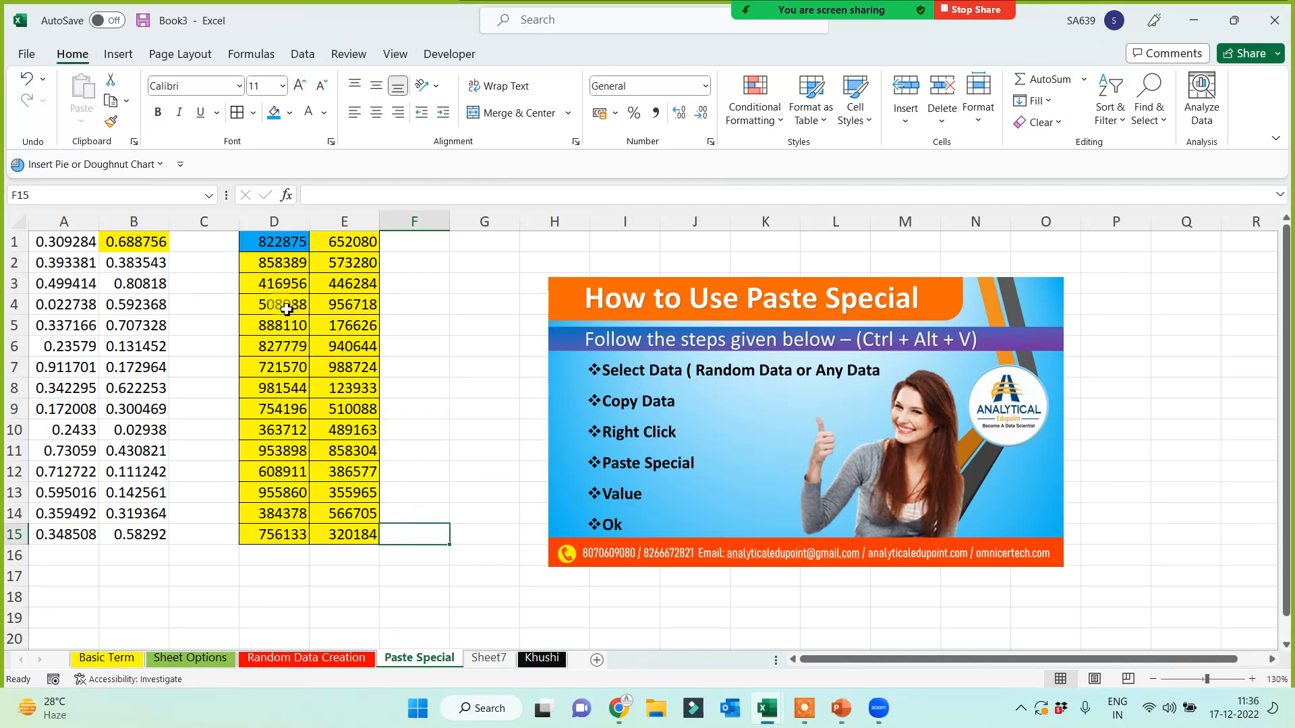
- Replace the RANDBETWEEN formulas in D1:E15 with fixed values by copying the range and using Paste Special with Values in place
mouse_move(266, 242)
left_mouse_down()
mouse_move(347, 454)
mouse_move(343, 534)
left_mouse_up()
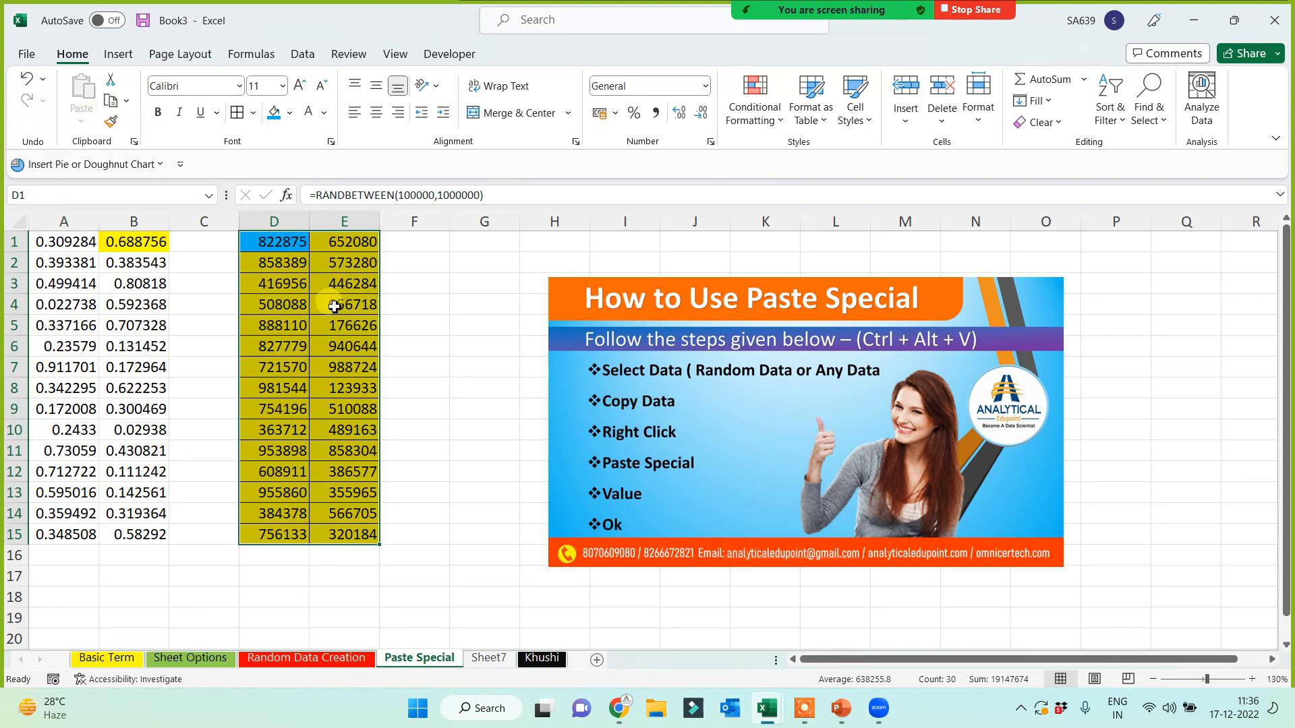
key("ctrl+c")
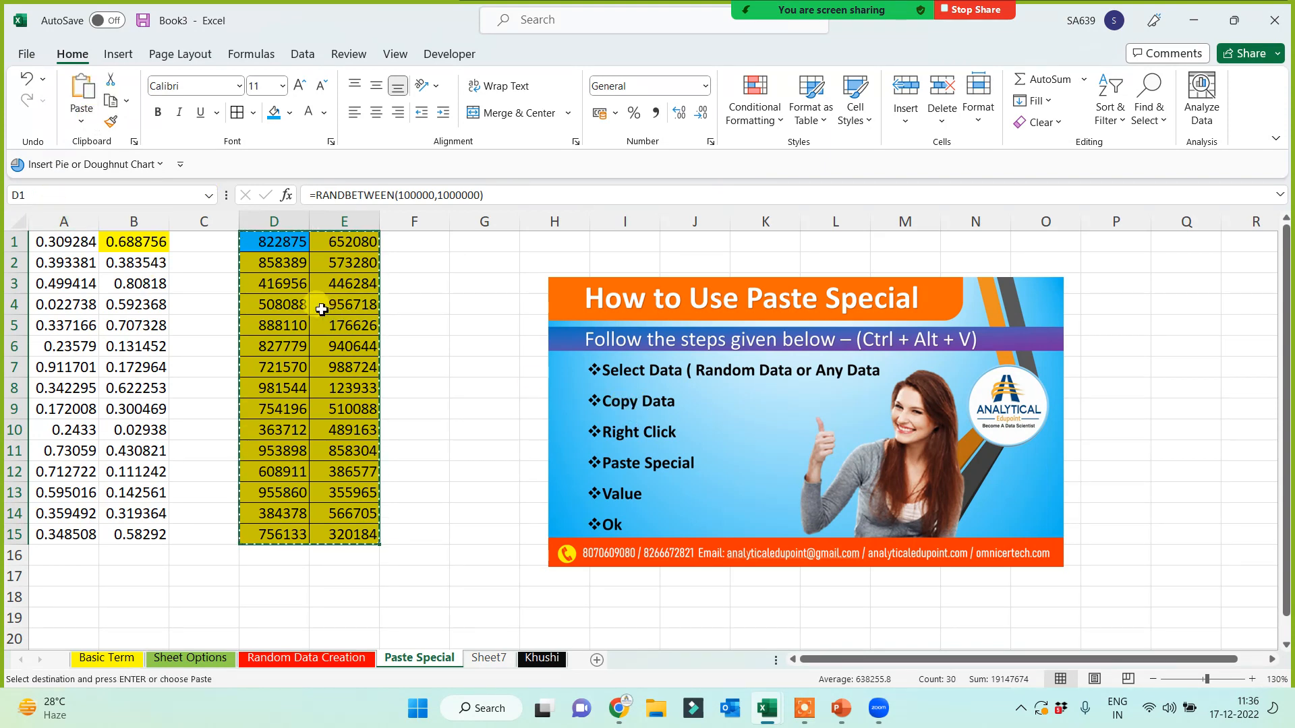
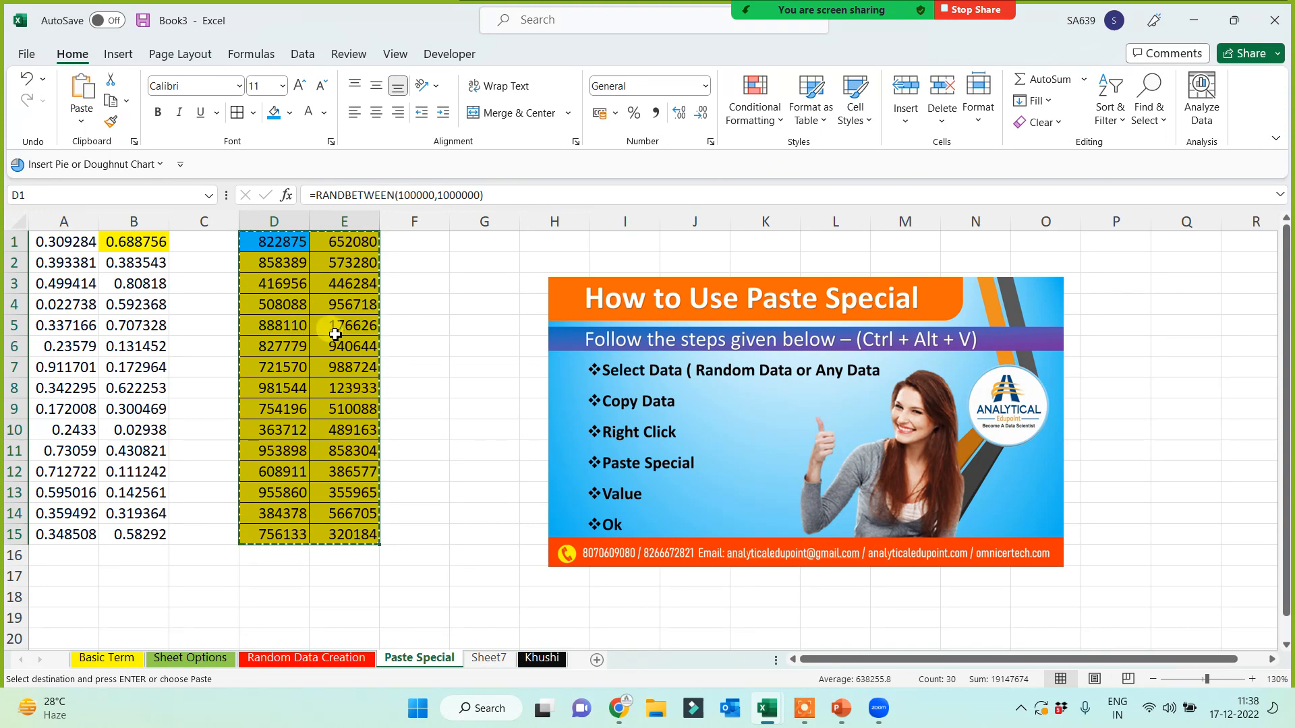
right_click(291, 297)
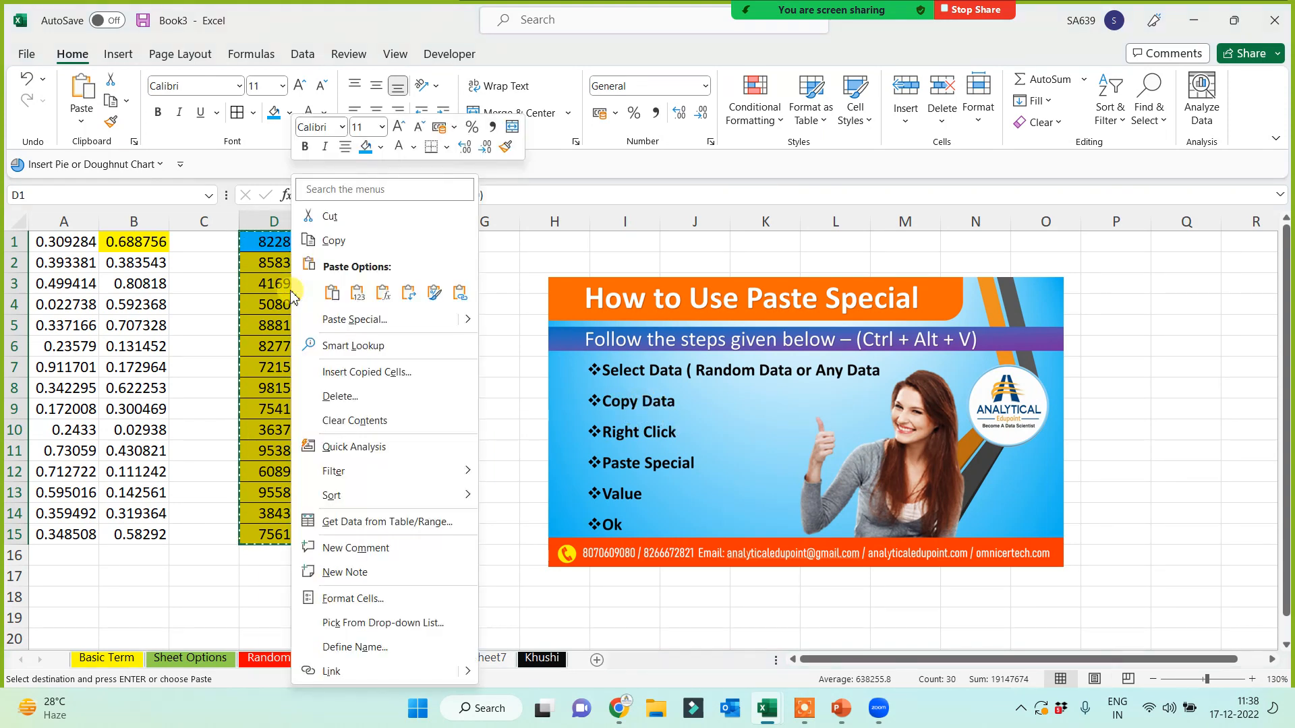
left_click(352, 320)
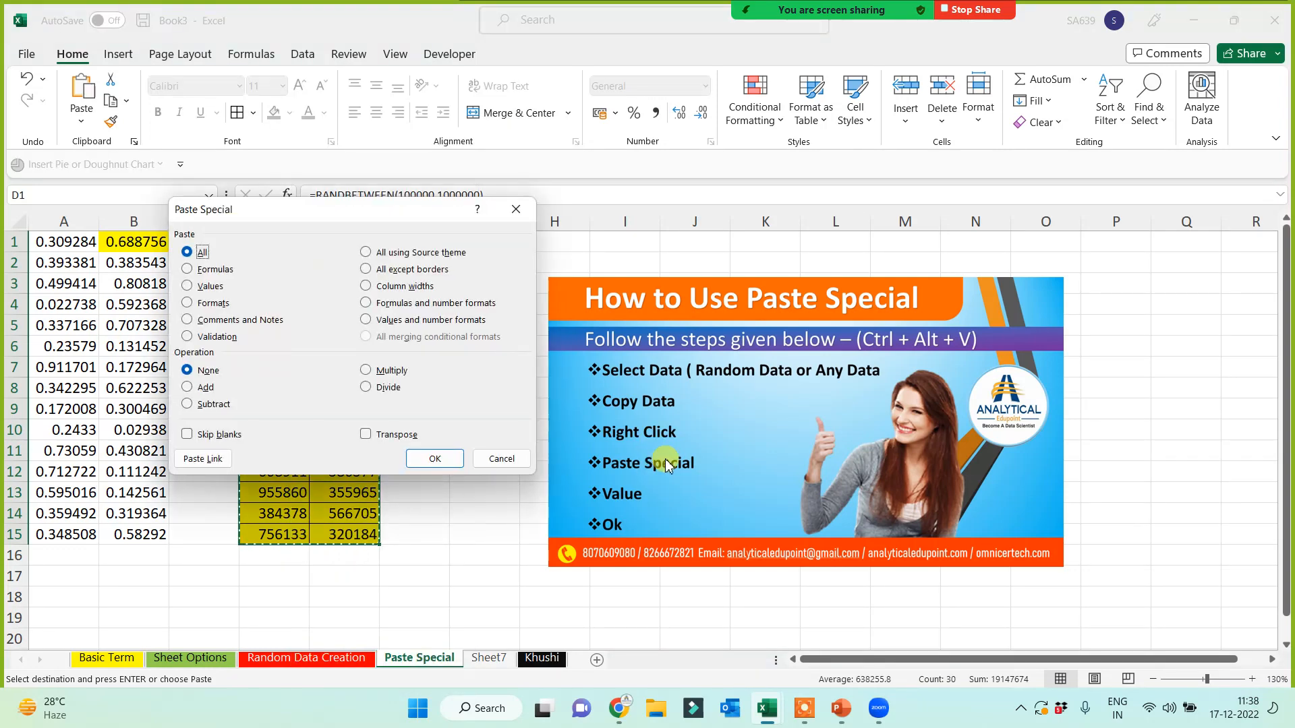
left_click(203, 288)
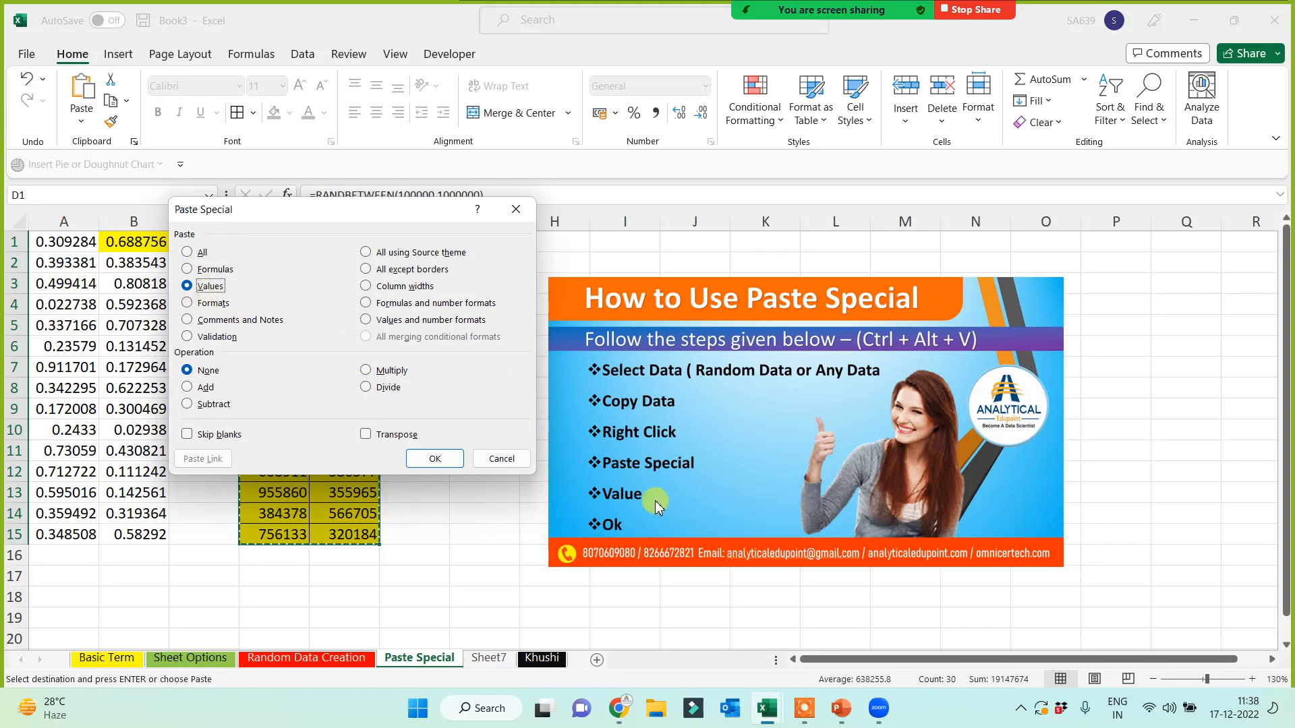
left_click(432, 456)
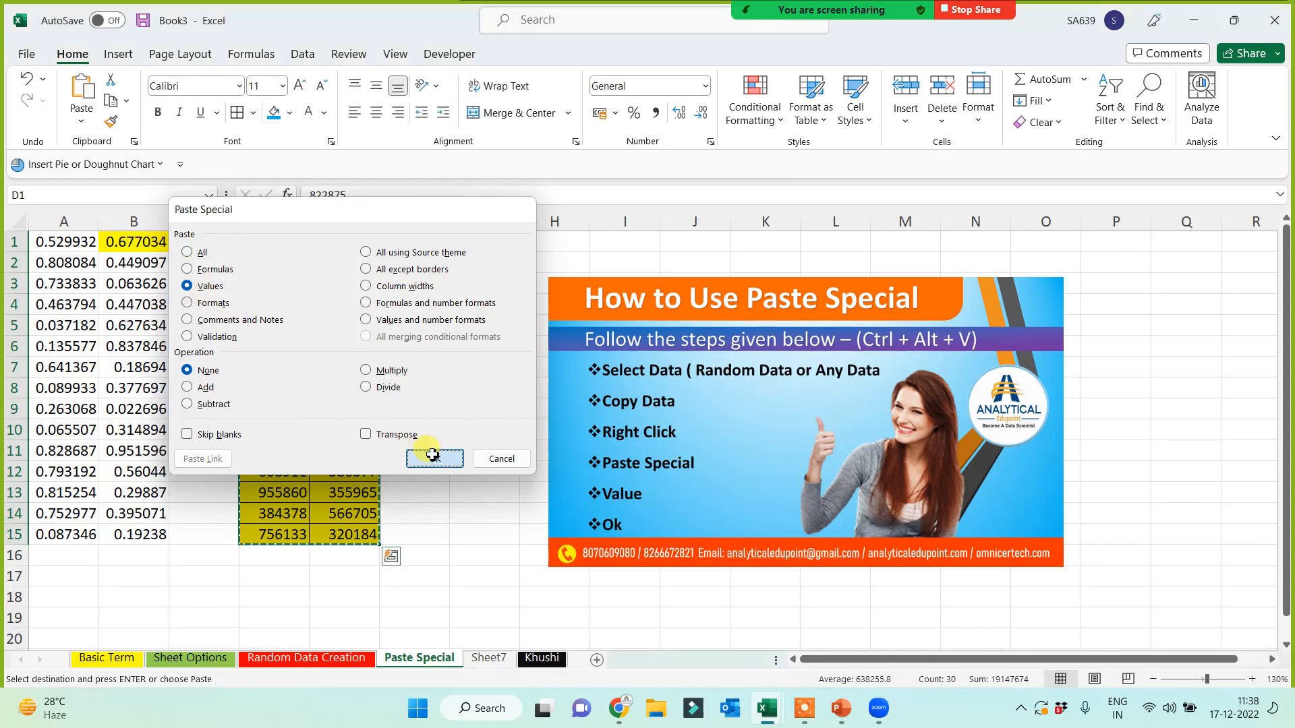
left_click(432, 491)
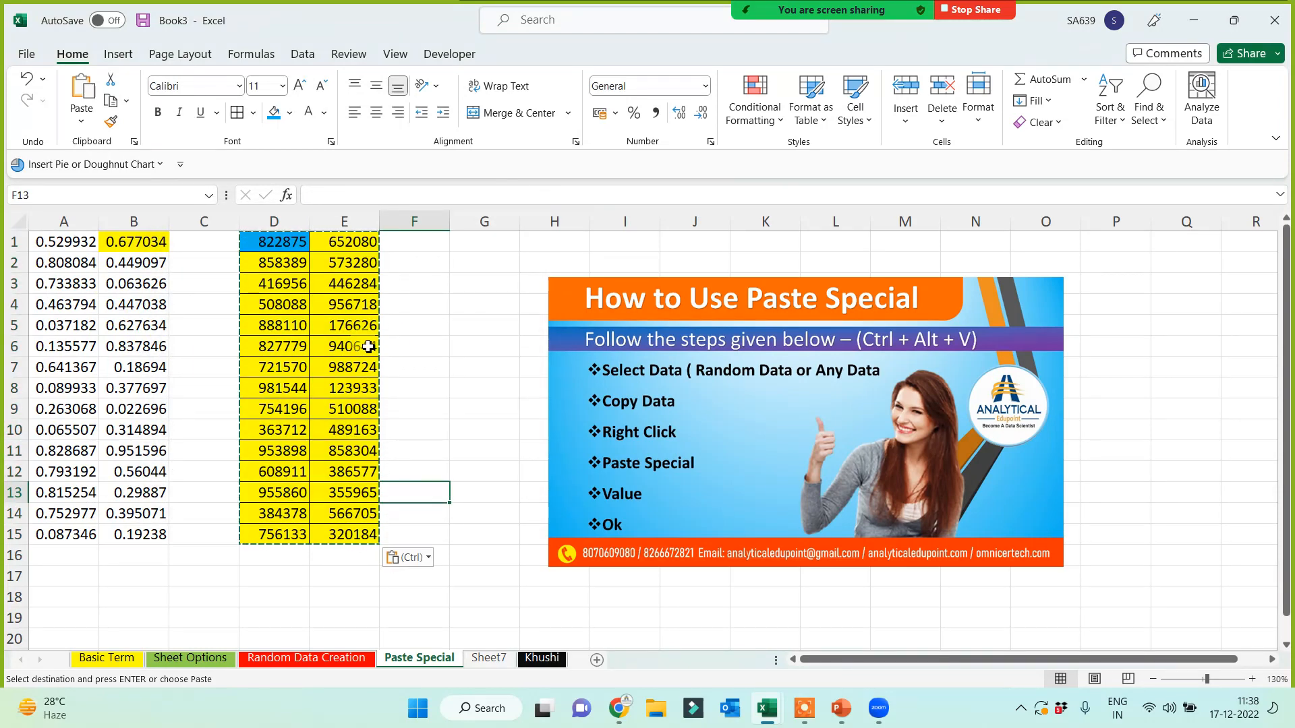
- Enter the sample text asd in cell G7 and sad in G10 to test recalculation, and clear both entries
left_click(455, 370)
type("asd")
left_click(475, 432)
type("sad")
key("Return")
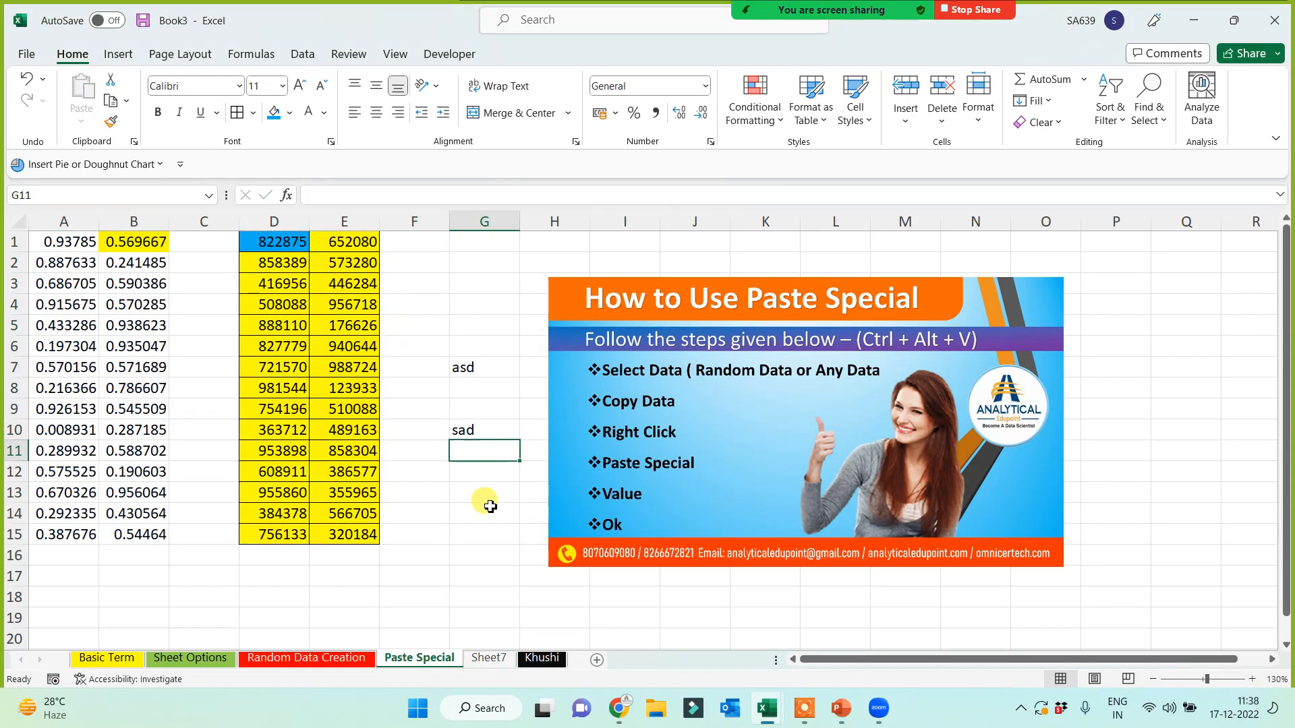
left_click_drag(484, 345, 497, 476)
key("Delete")
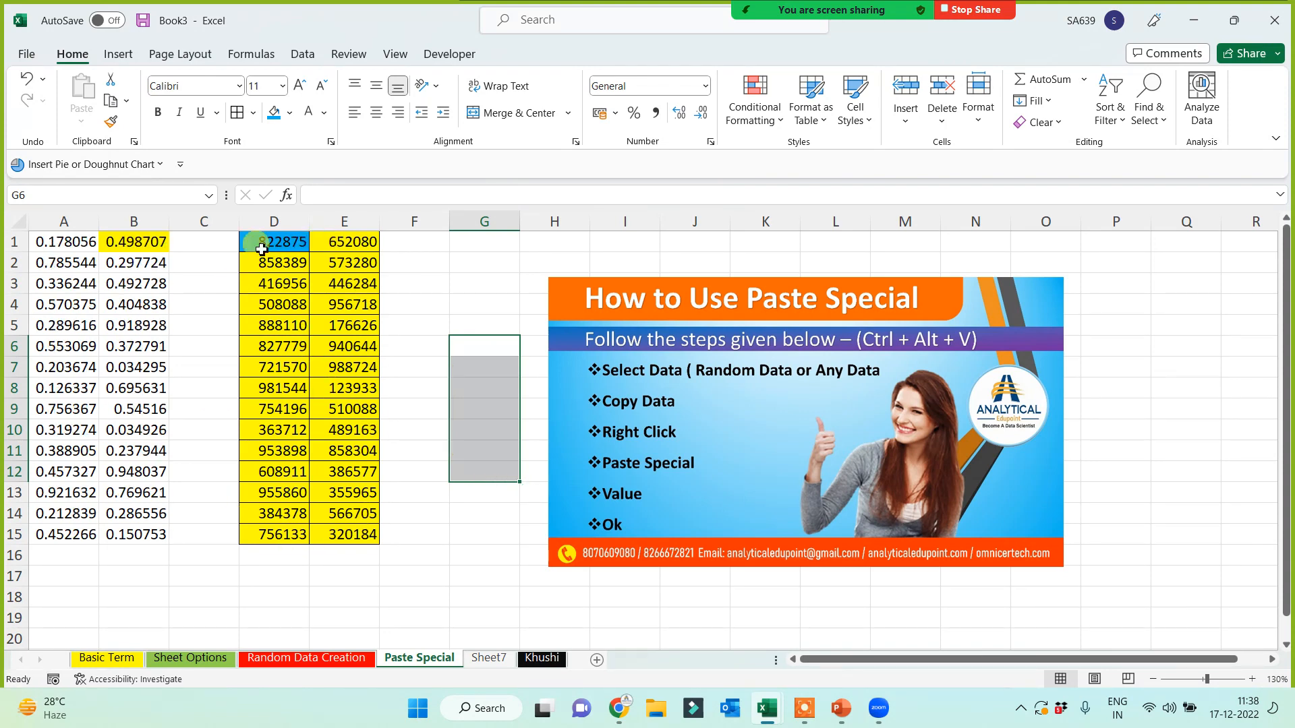
- Convert the RAND formulas in A1:B15 to fixed values using Paste Special with the Values option over the same range
left_click_drag(67, 241, 127, 535)
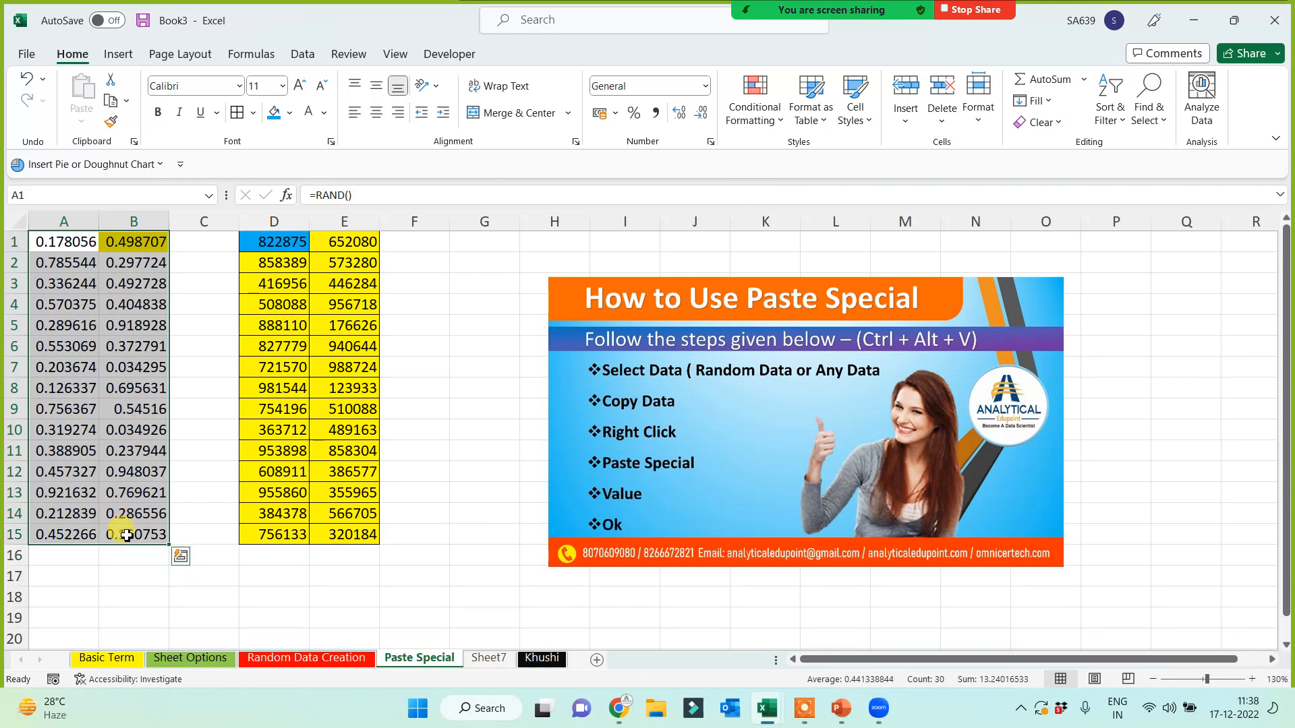
key("ctrl+c")
right_click(113, 329)
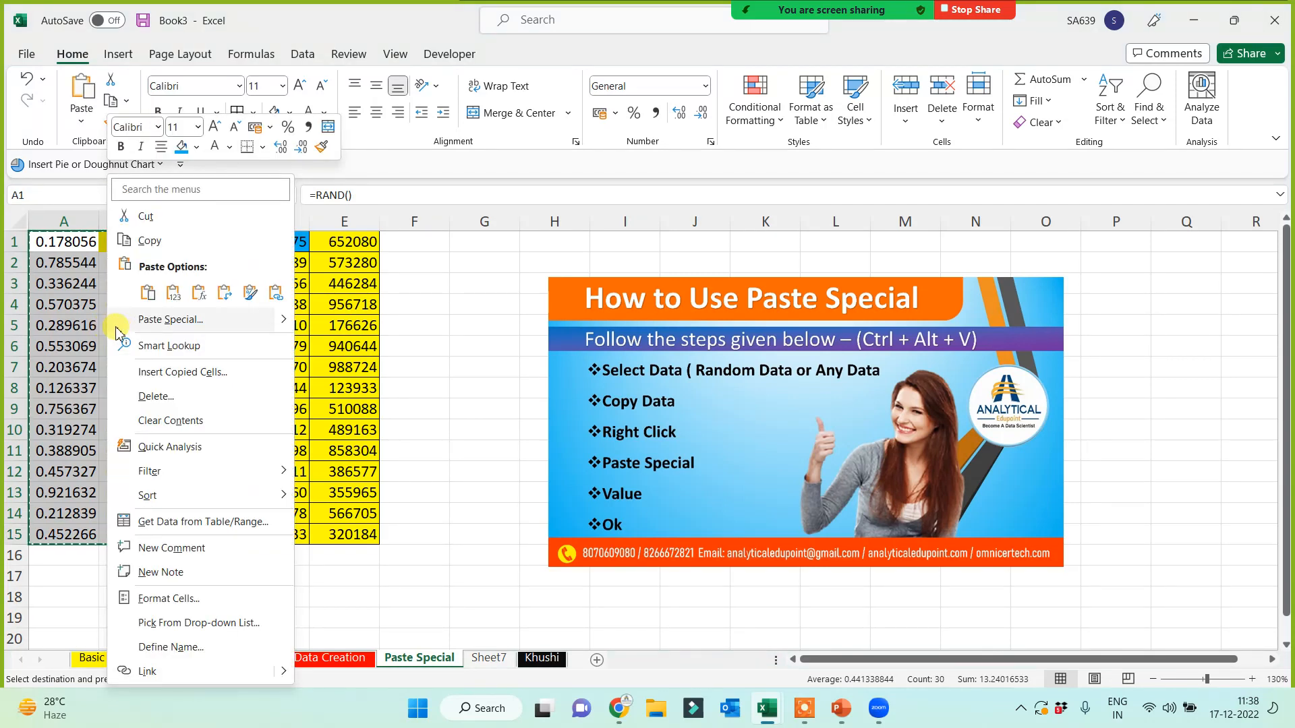
left_click(160, 321)
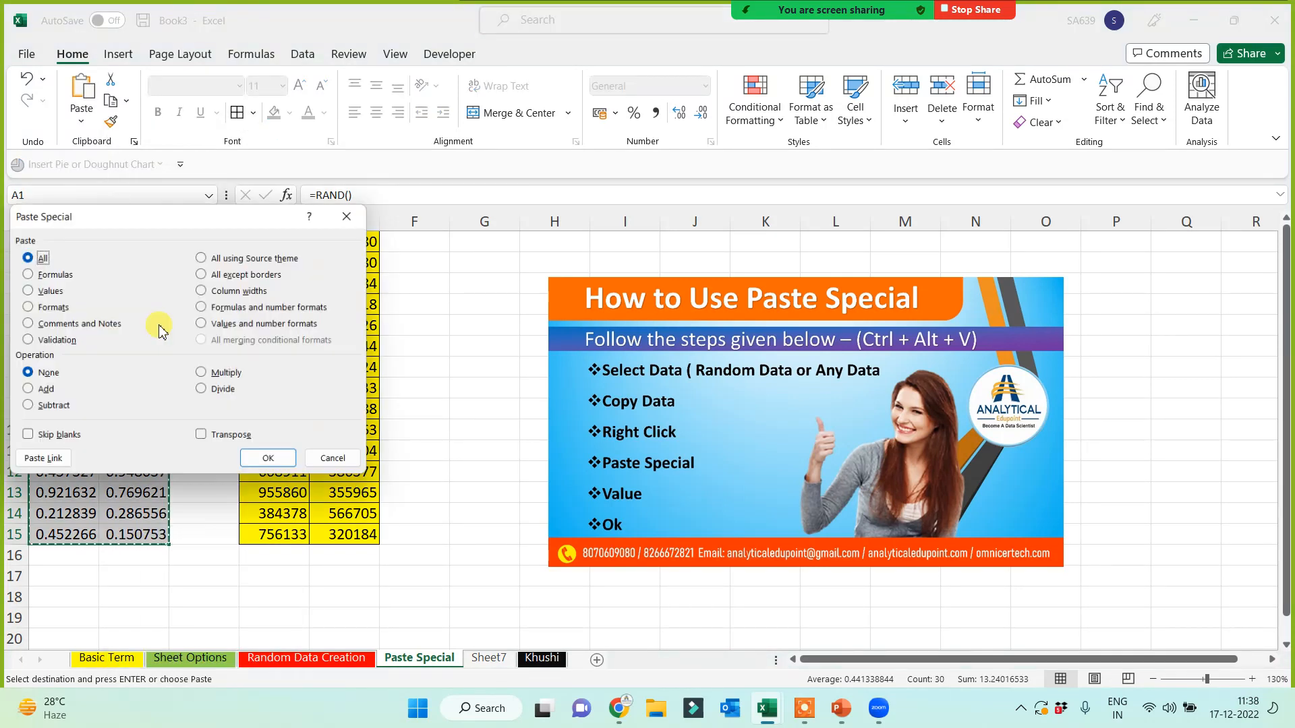
left_click(25, 290)
left_click(271, 463)
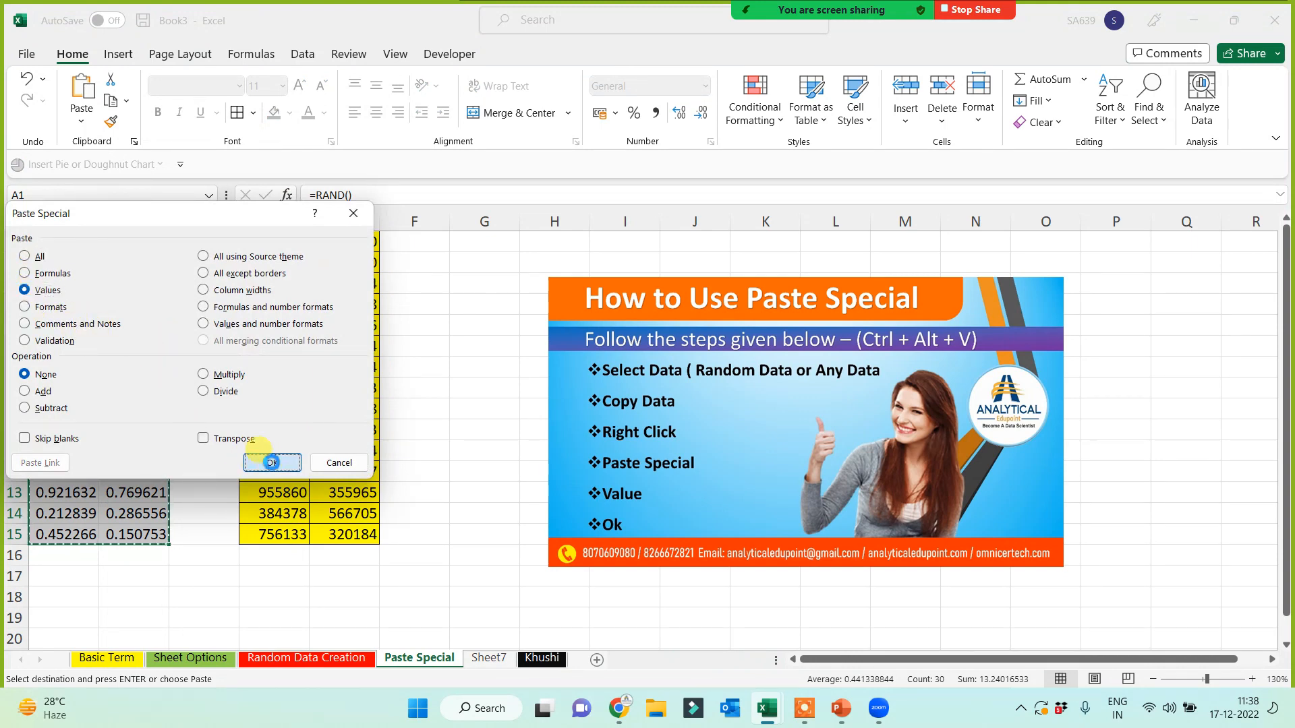
left_click(458, 387)
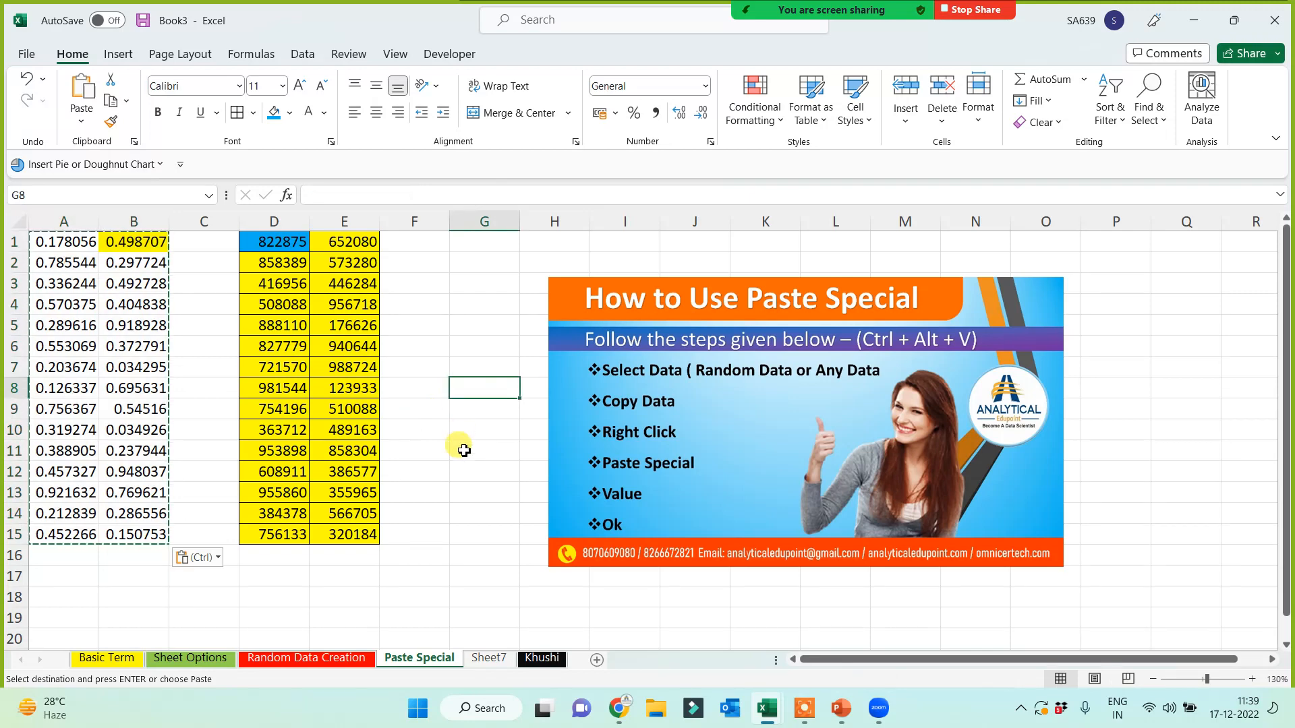
- Enter the sample text sdf in cell G8 to test whether the data recalculates, and clear it
type("sdf")
left_click(465, 480)
left_click_drag(475, 361, 477, 442)
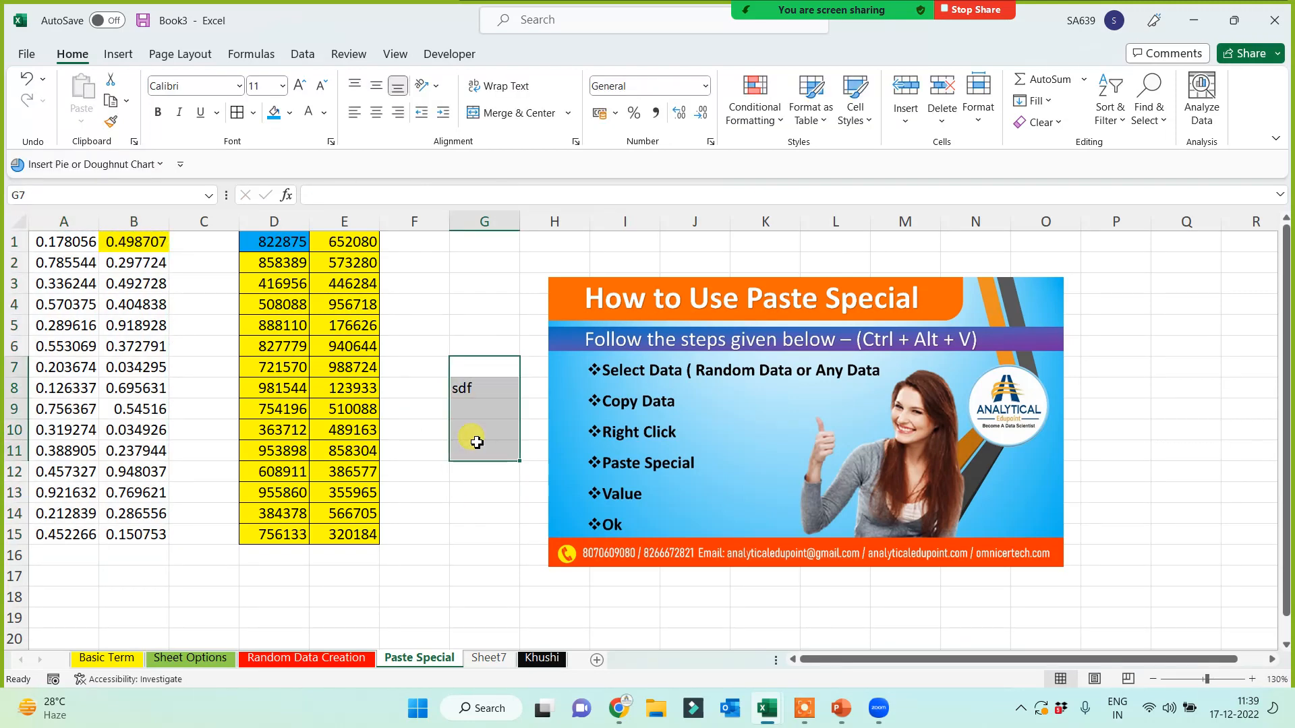
key("Delete")
left_click(475, 479)
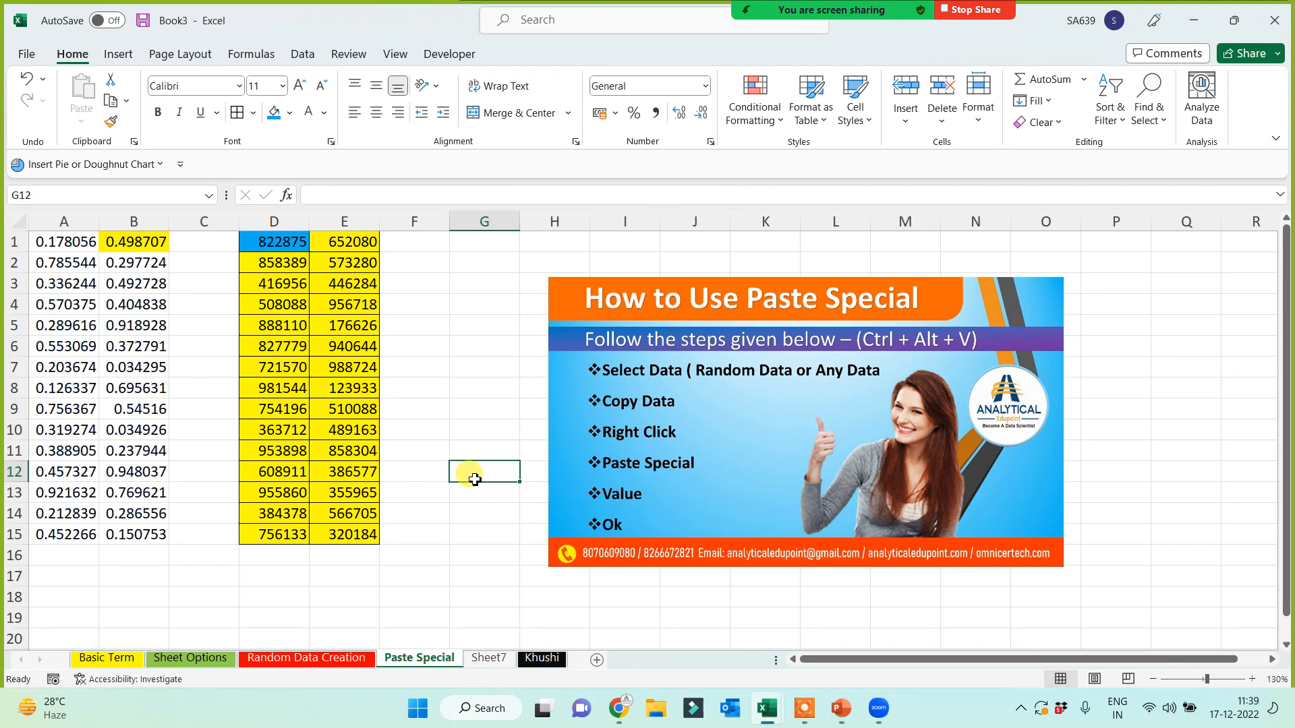
left_click(423, 534)
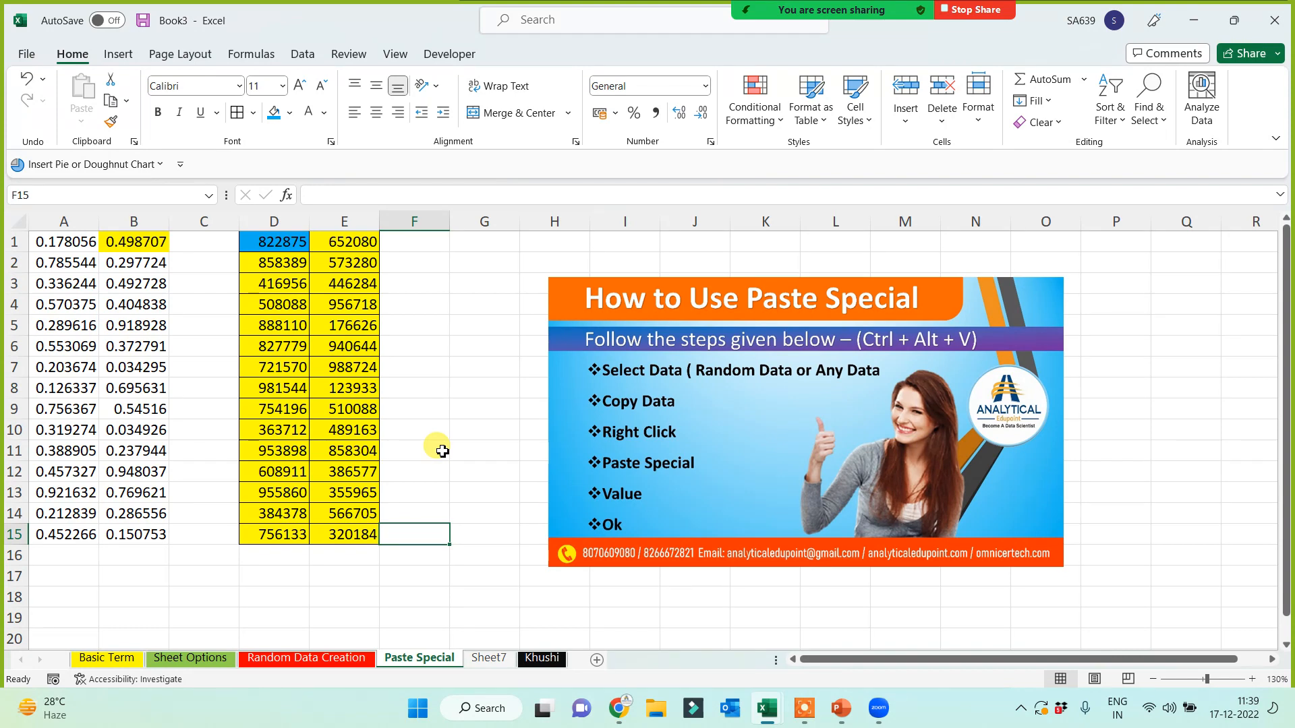
left_click(419, 384)
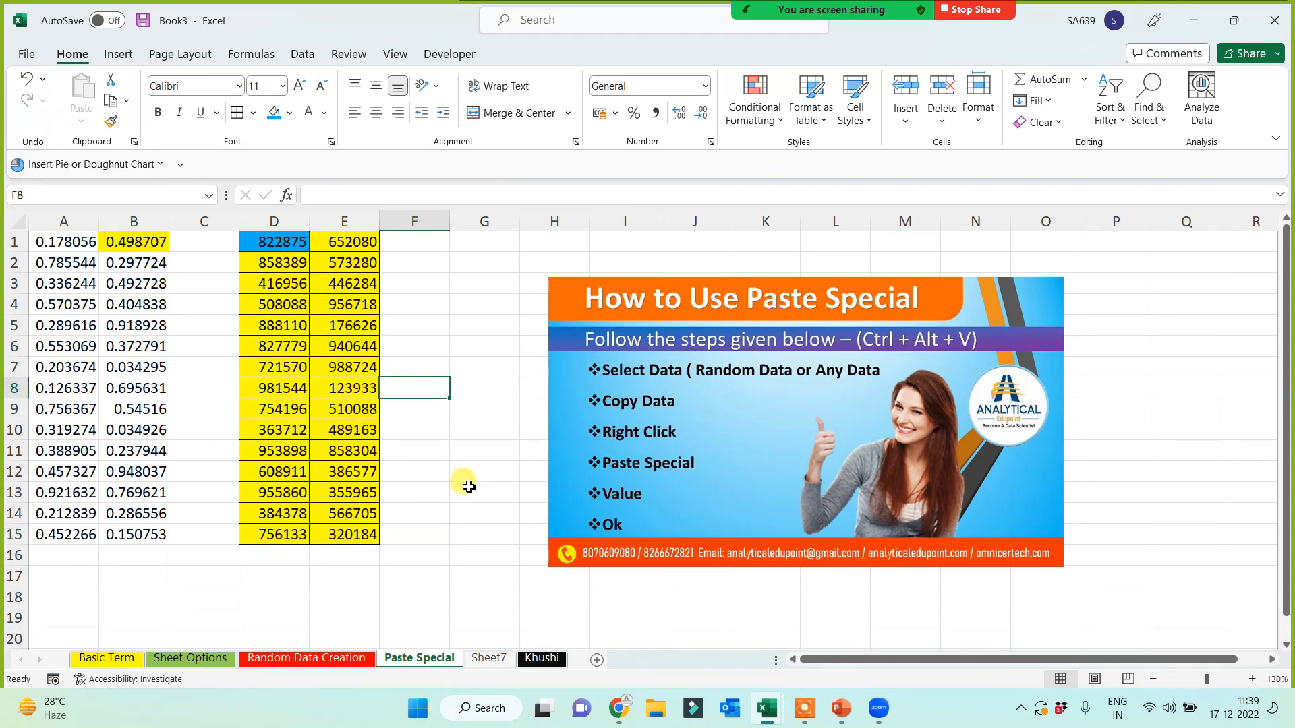
- Add a new sheet after Paste Special and rename it Inbuild Custom List
left_click(597, 661)
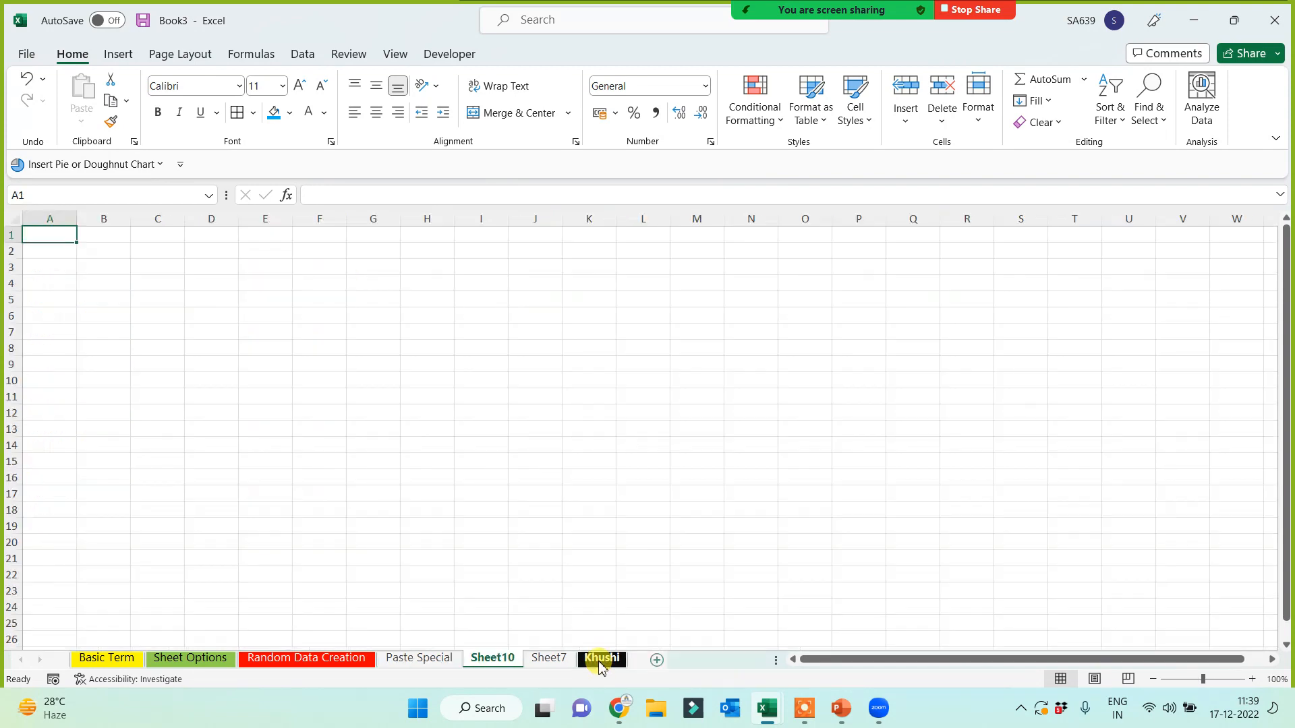
double_click(492, 658)
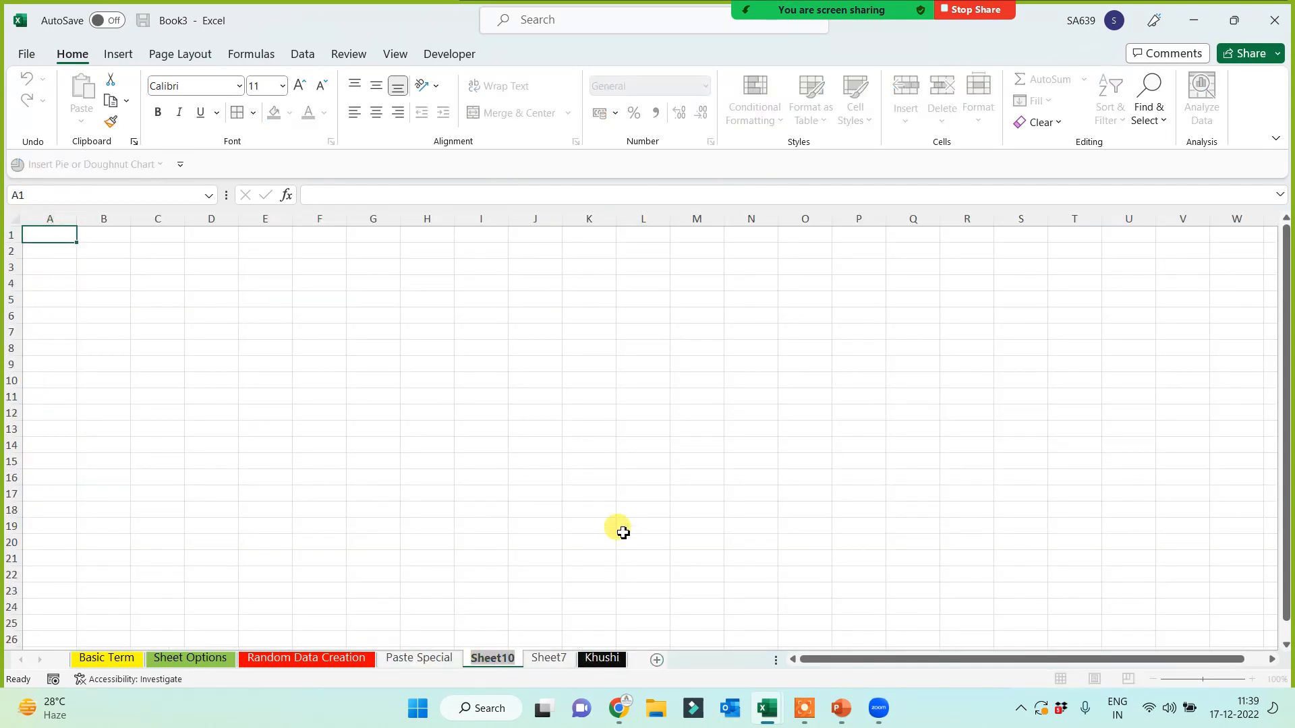
type("Inp")
key("BackSpace")
key("BackSpace")
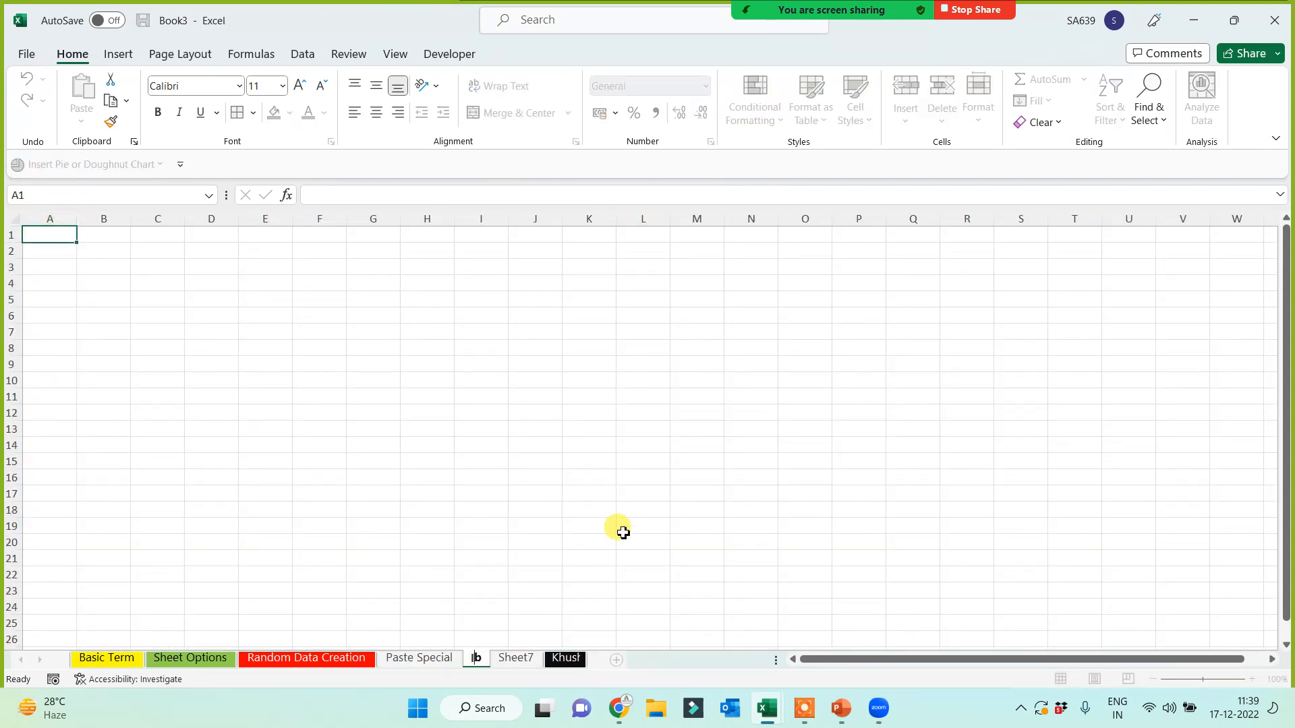
type("nb")
key("Return")
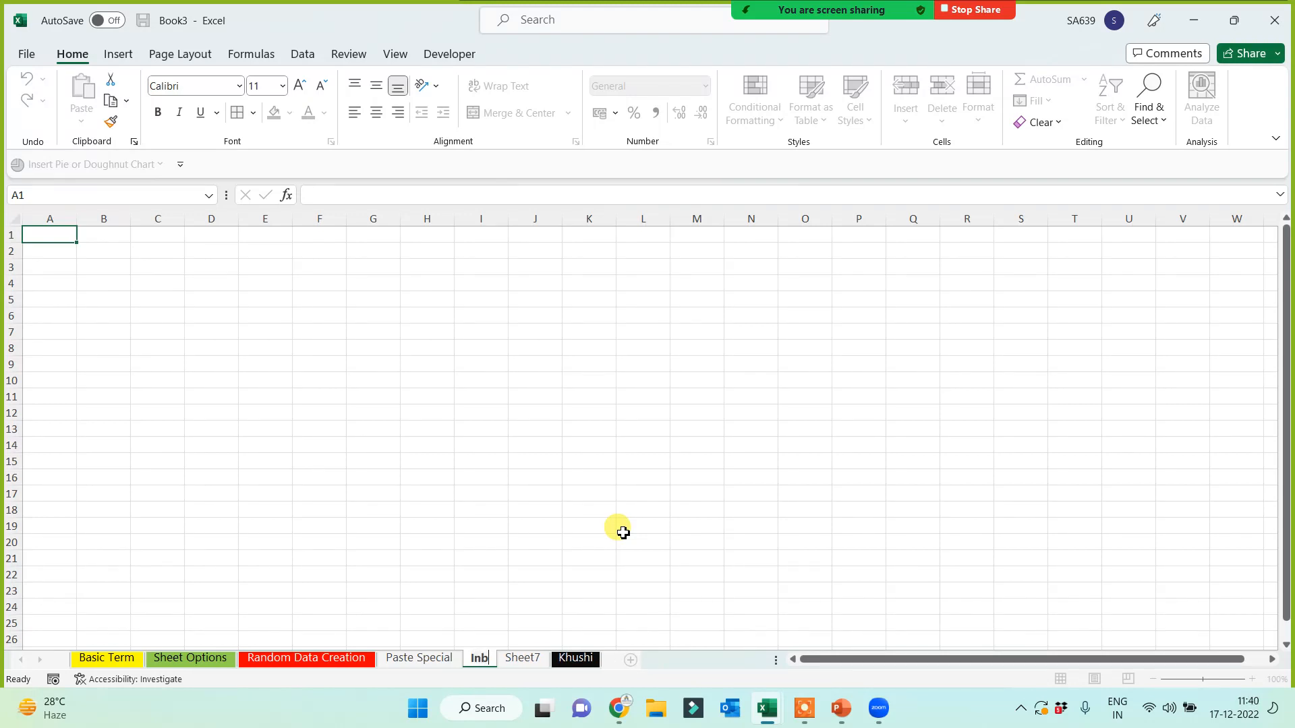
type("uild Cust")
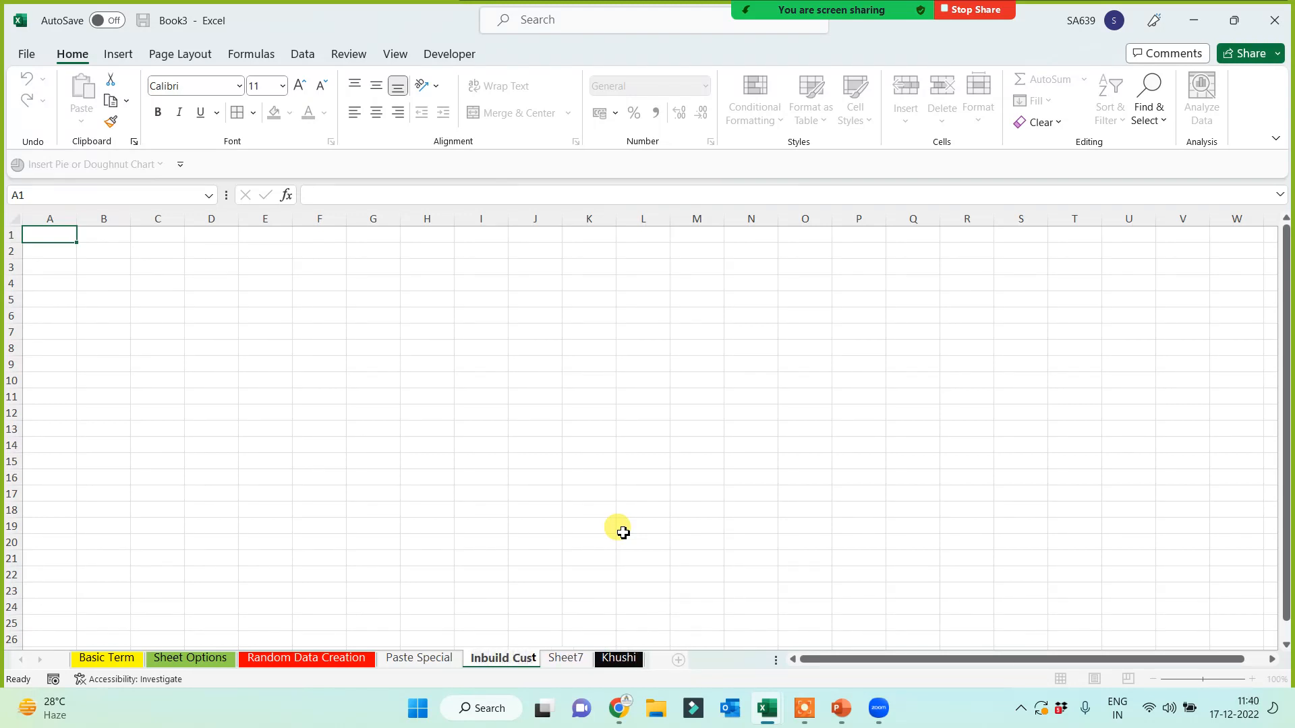
type("om List")
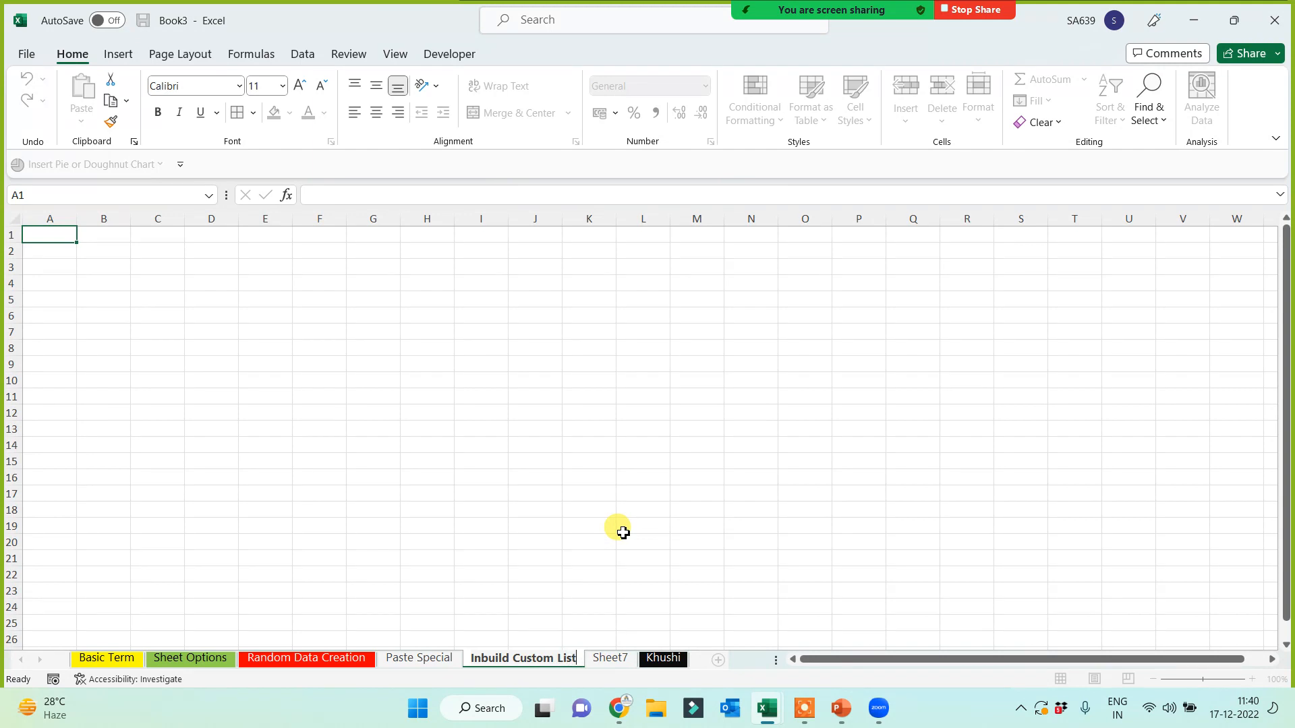
left_click(428, 359)
- Enter Monday in cell B3 of the Inbuild Custom List sheet
scroll(391, 347, "up", 1)
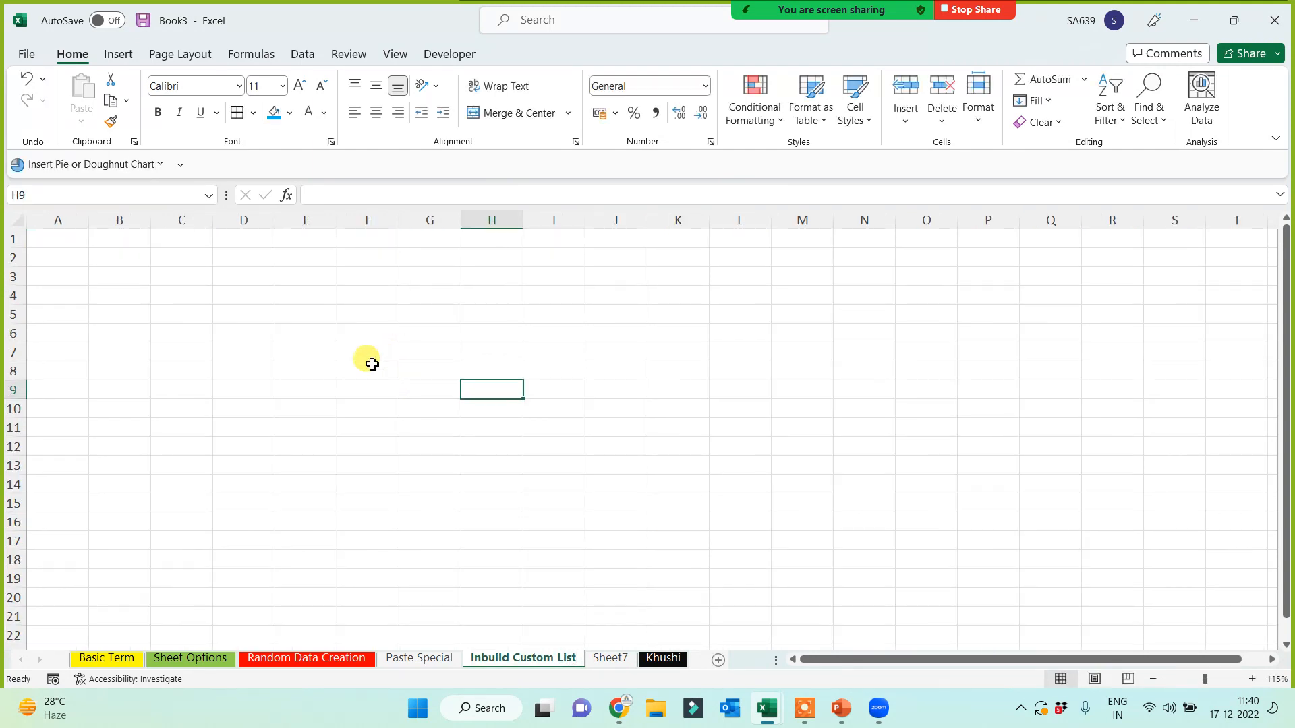
left_click(269, 334)
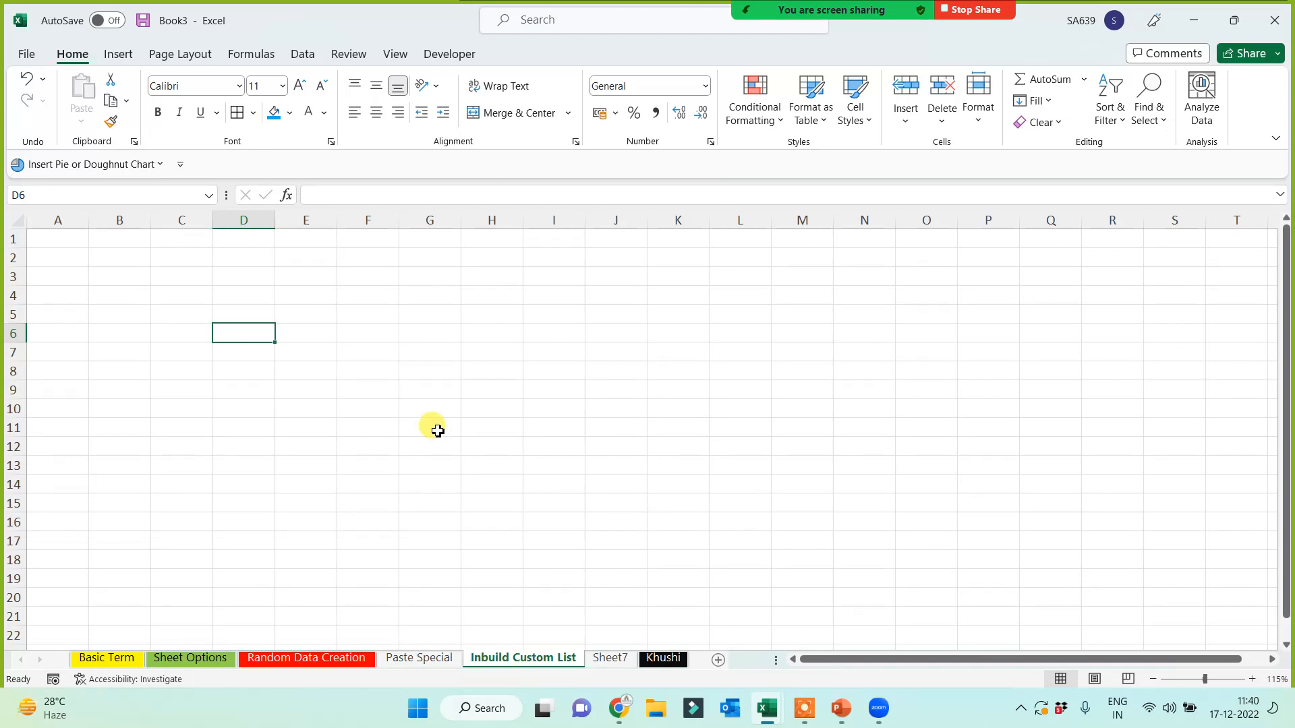
left_click(131, 276)
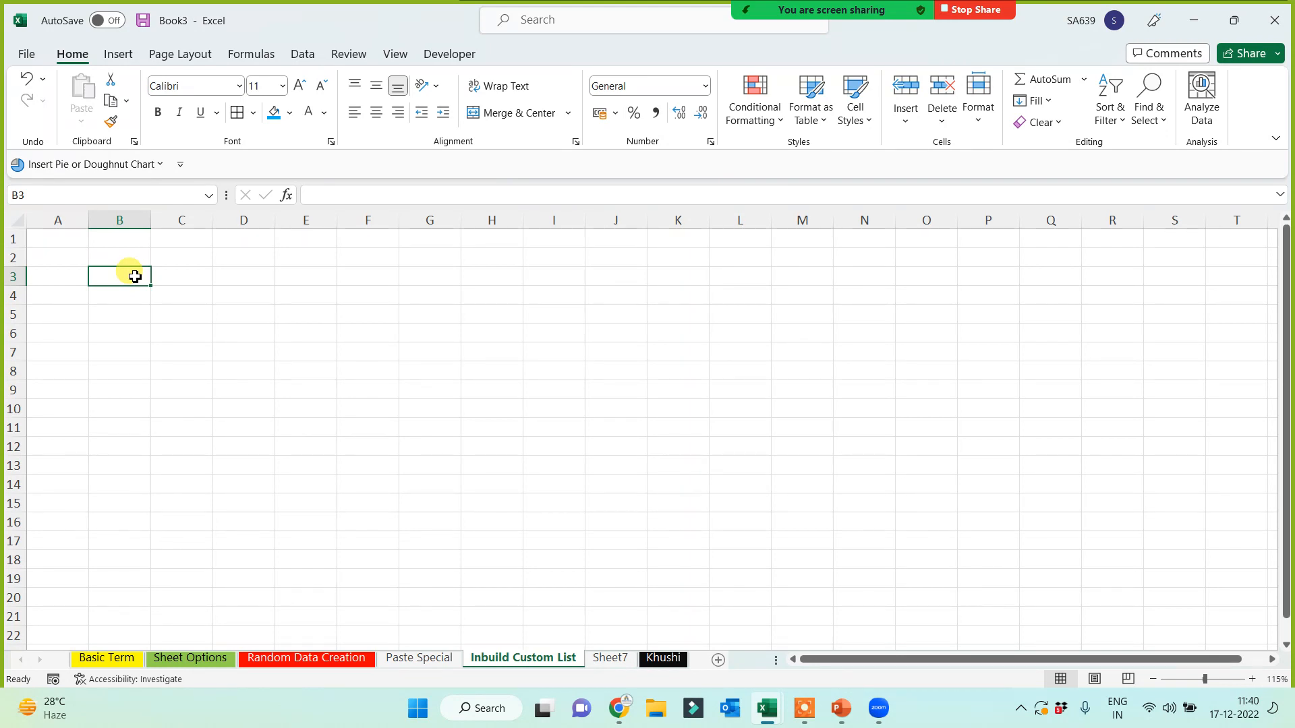
scroll(328, 350, "up", 1)
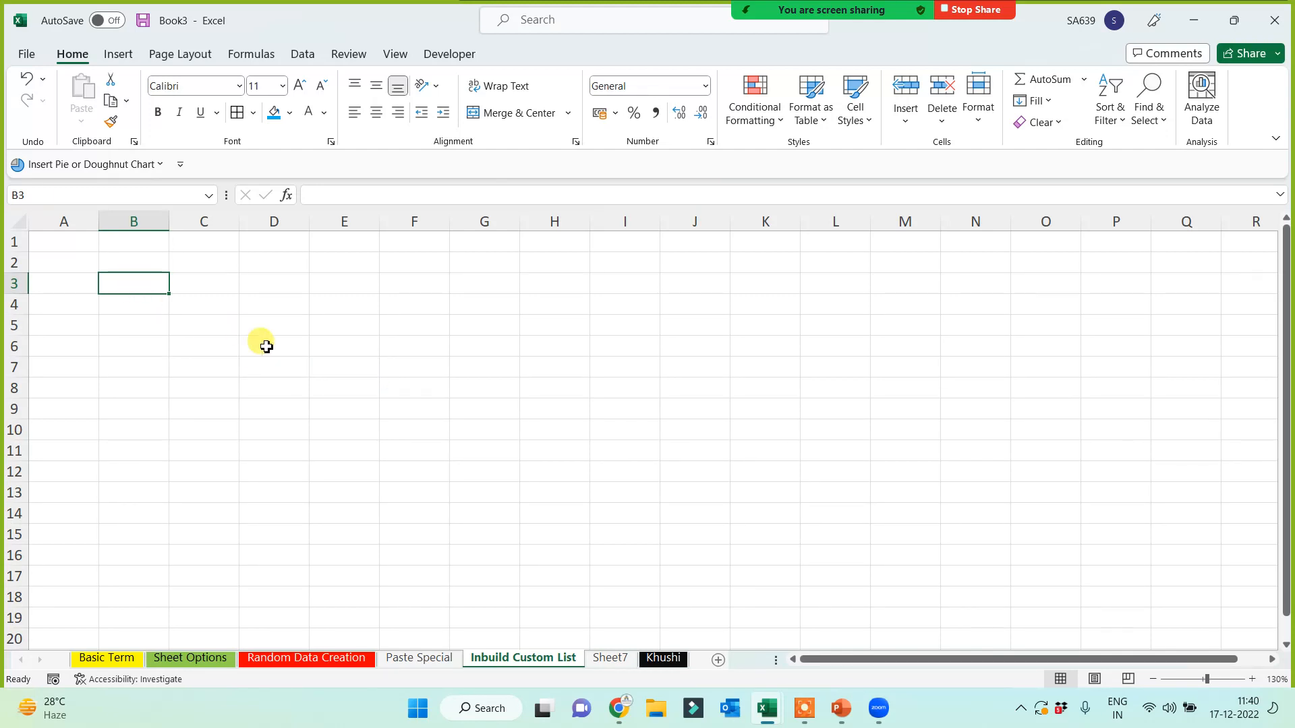
type("Monday")
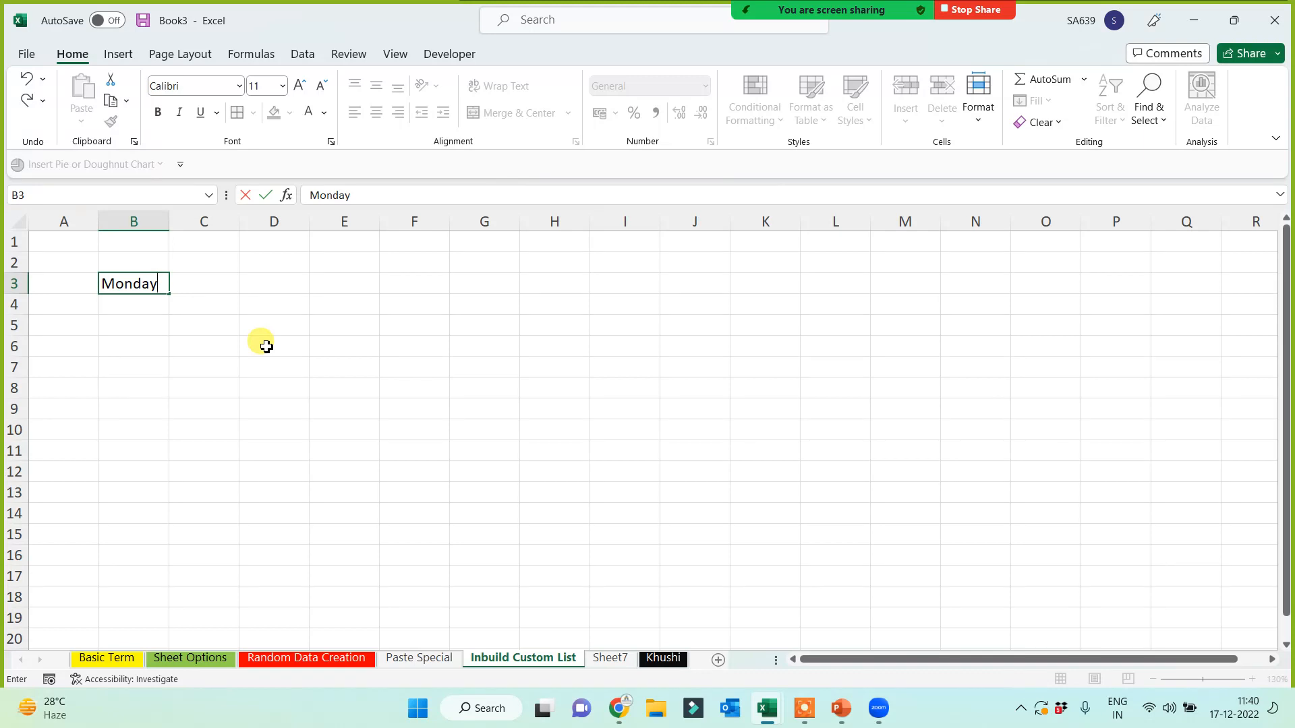
key("Return")
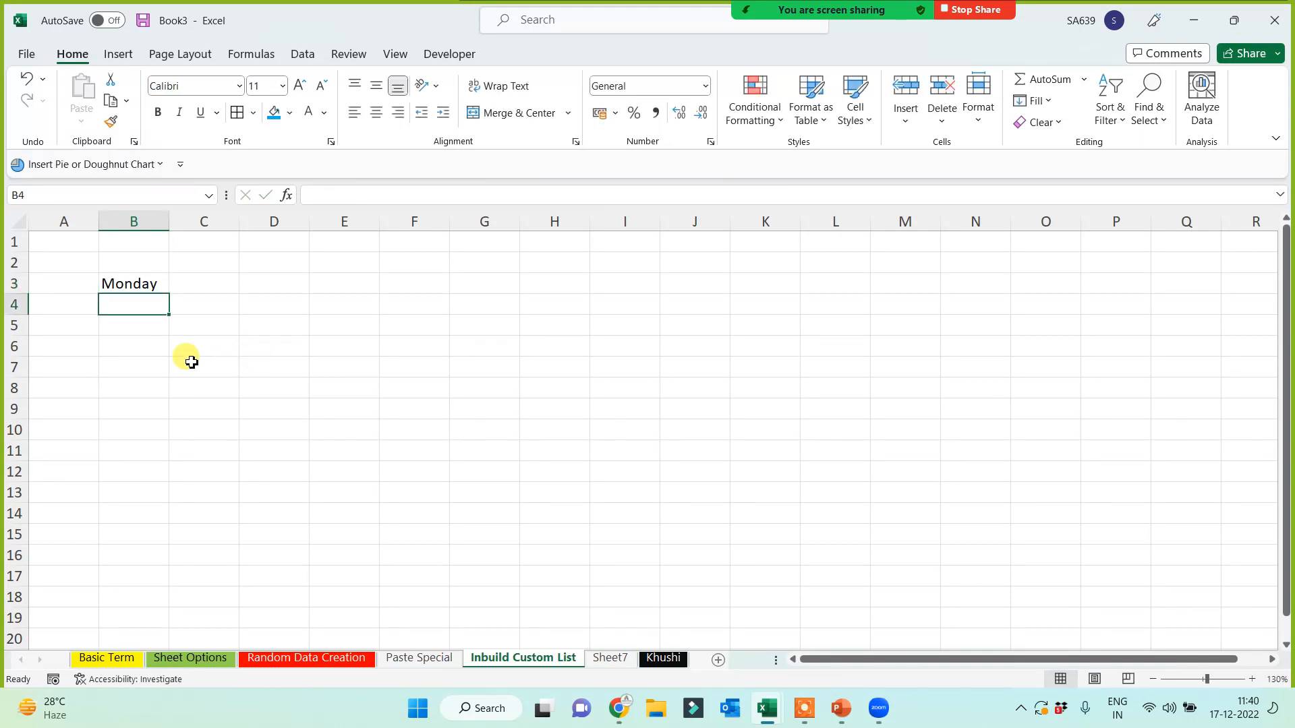
- Enter Tuesday in cell B4 below Monday and clear that cell again
type("Tuesday")
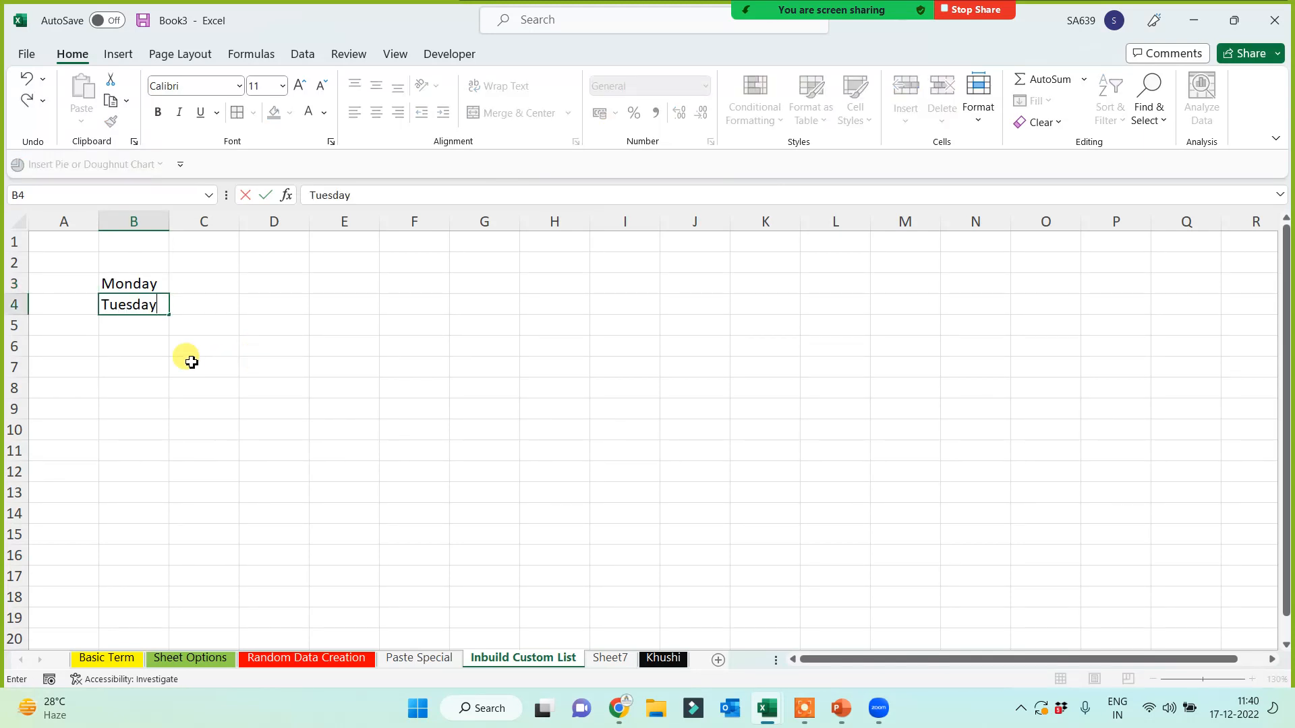
left_click(192, 362)
left_click(108, 307)
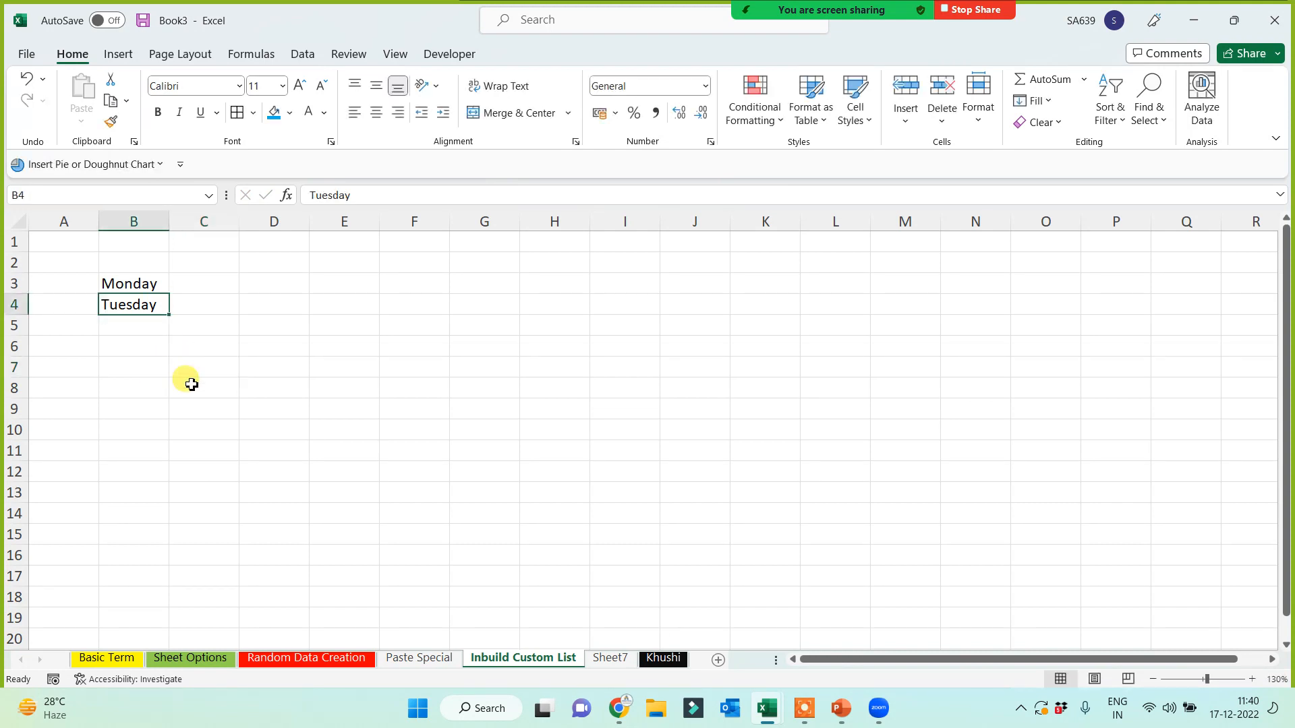
key("Delete")
left_click(297, 424)
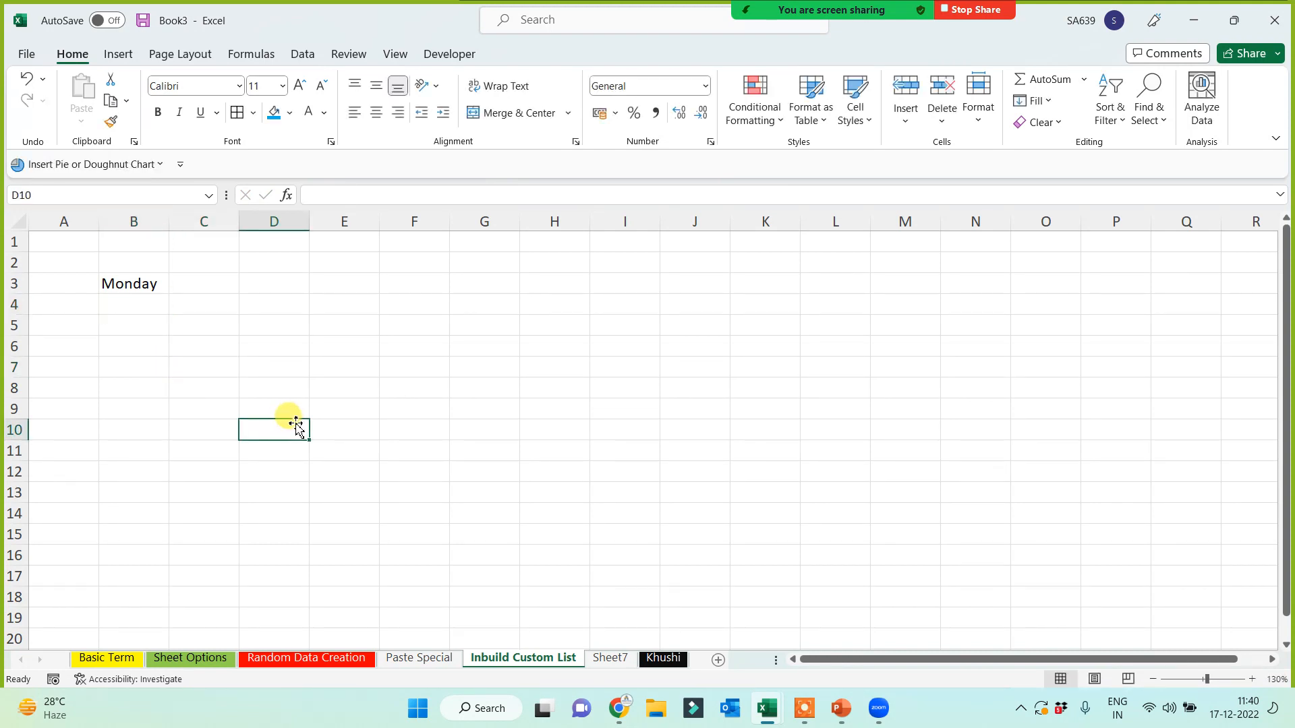
- Fill the weekday series from Monday in B3 down to B11 and widen column B to fit the longest day name
left_click(113, 287)
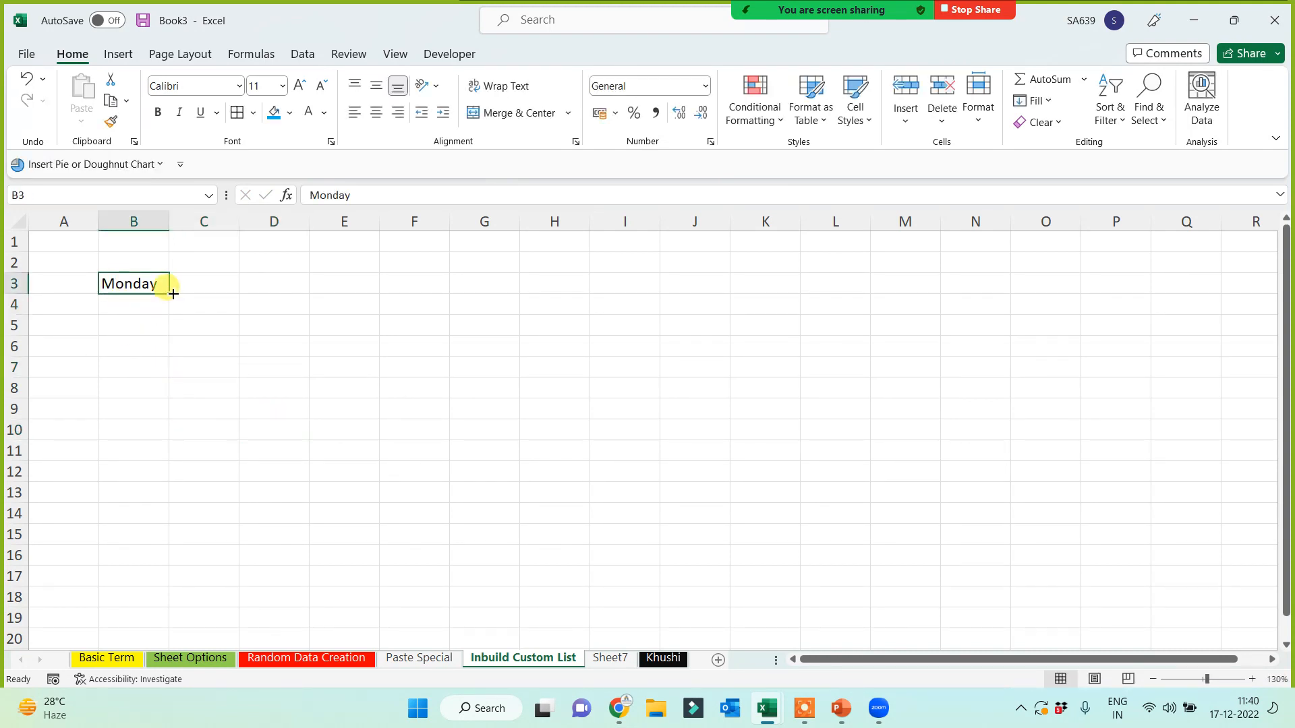
left_click_drag(169, 293, 159, 459)
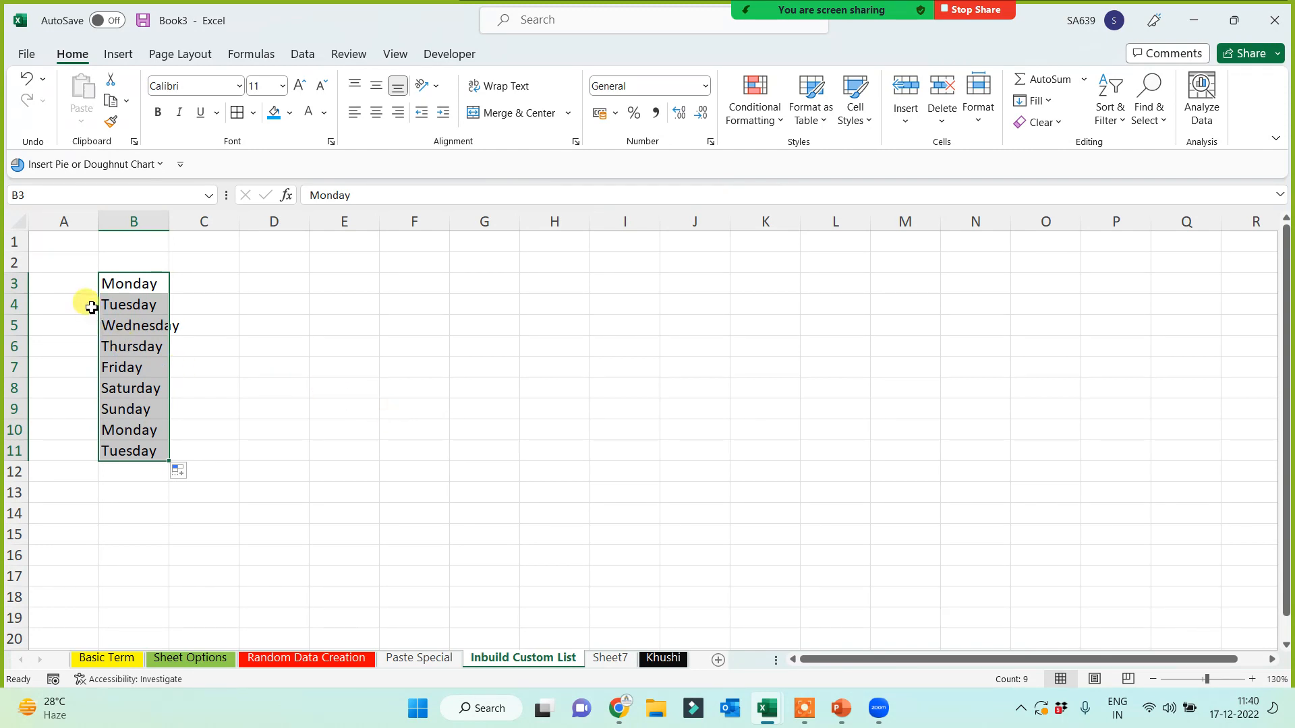
left_click(121, 278)
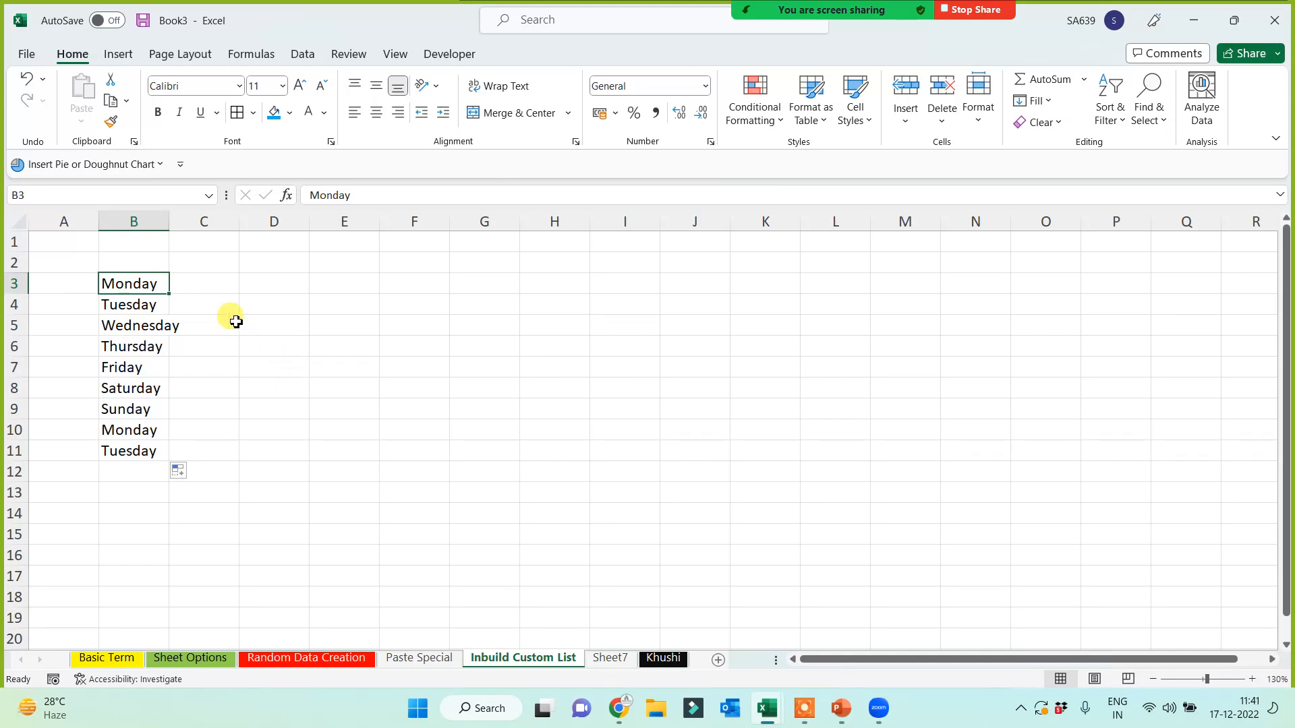
left_click(210, 287)
left_click_drag(169, 223, 193, 218)
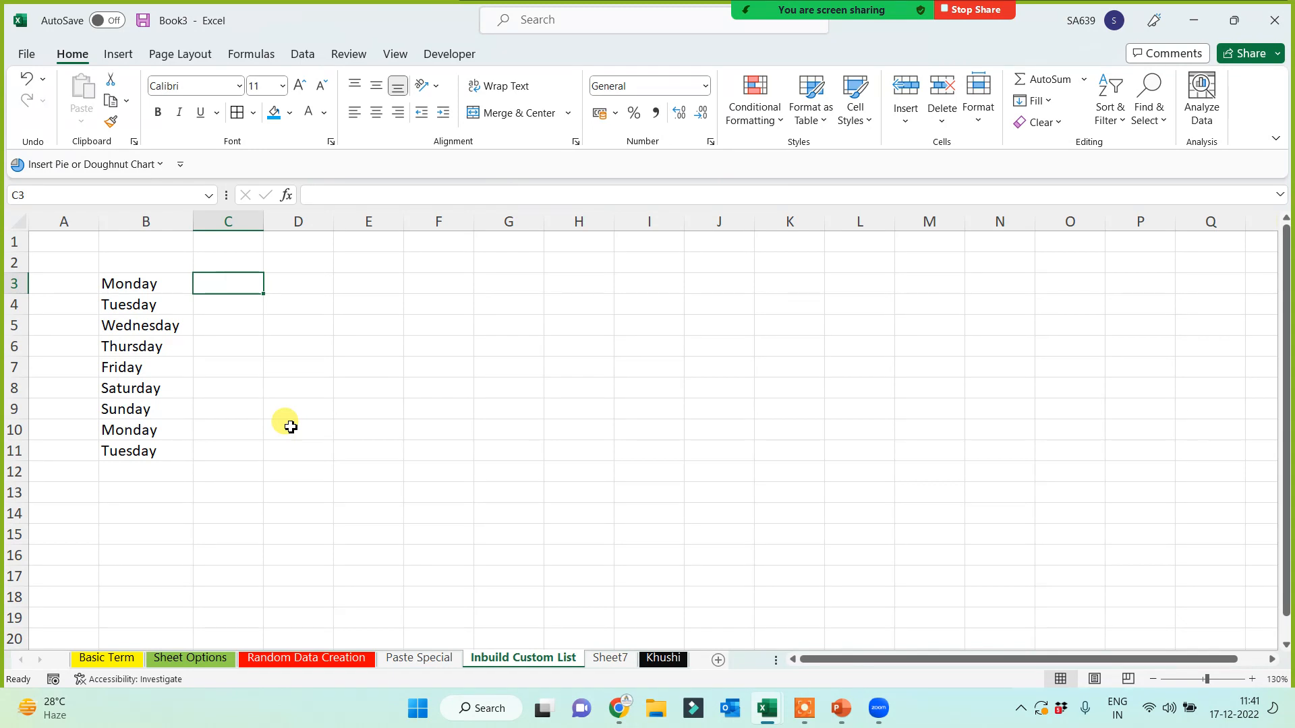
- Enter Sun in cell C3 and fill the abbreviated weekday series down to C18
type("Sun")
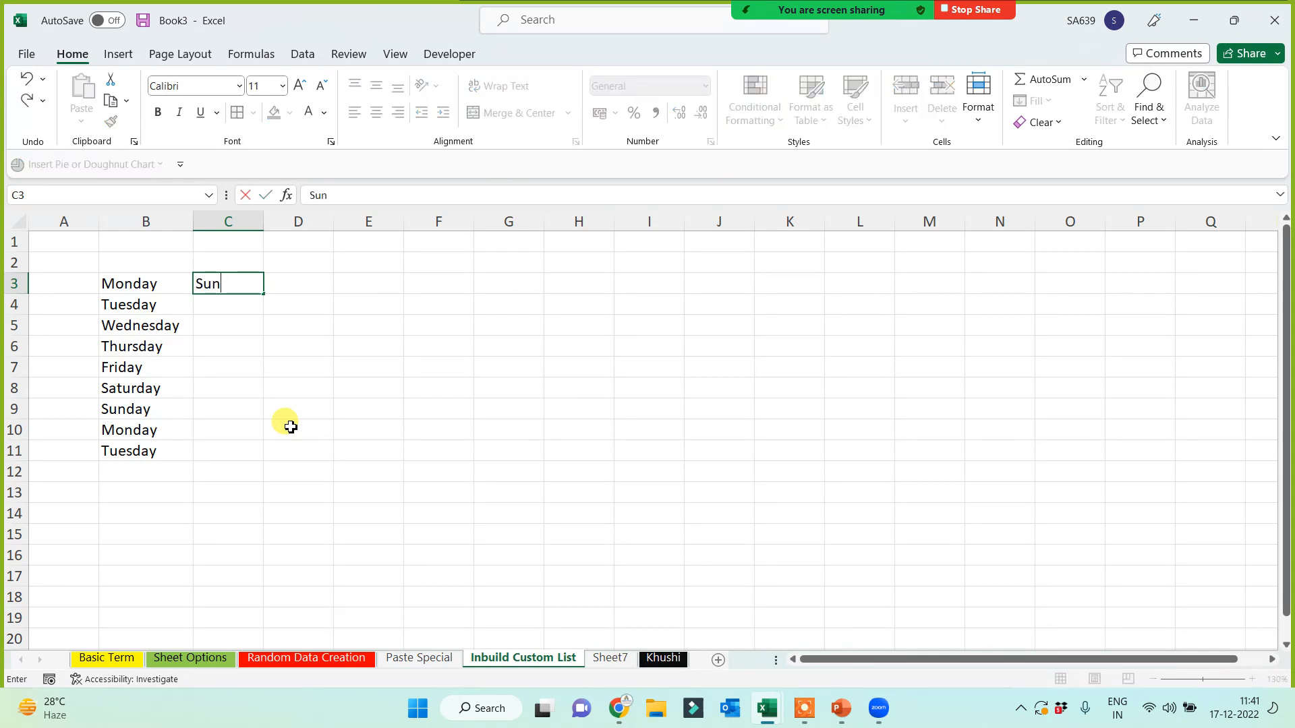
left_click(281, 456)
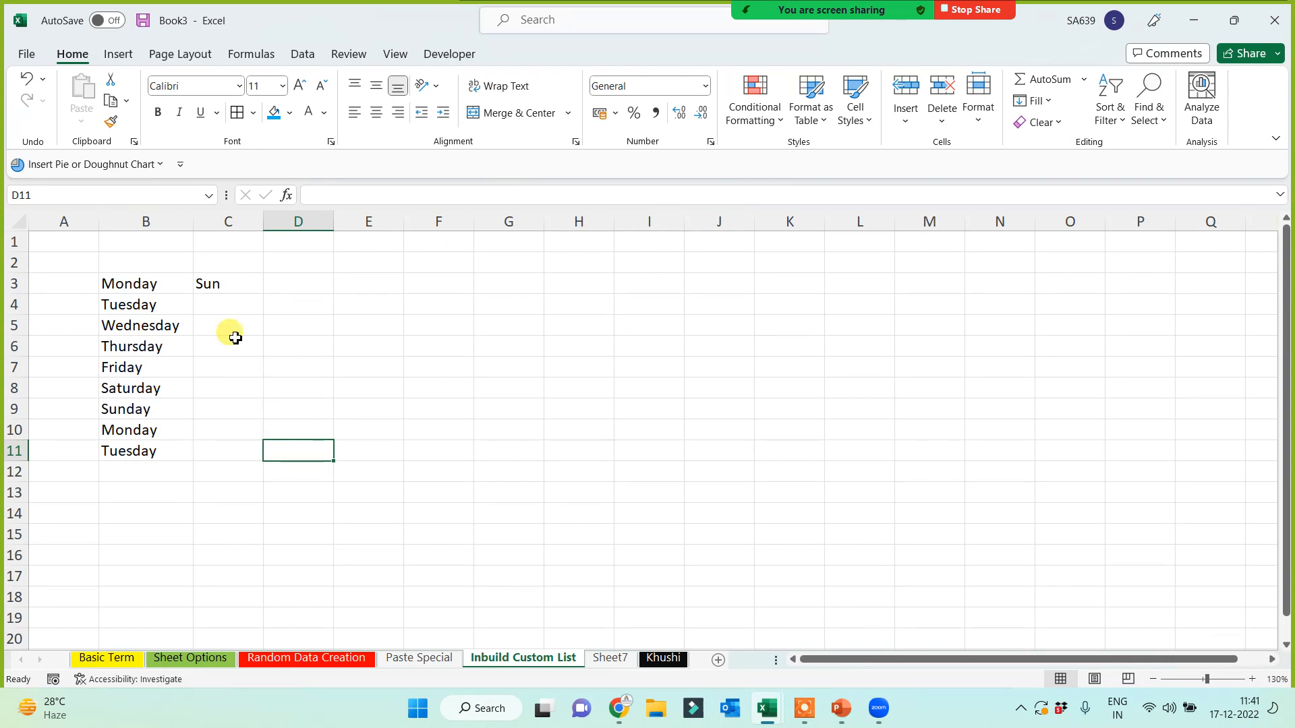
left_click(240, 287)
left_click_drag(267, 295, 259, 457)
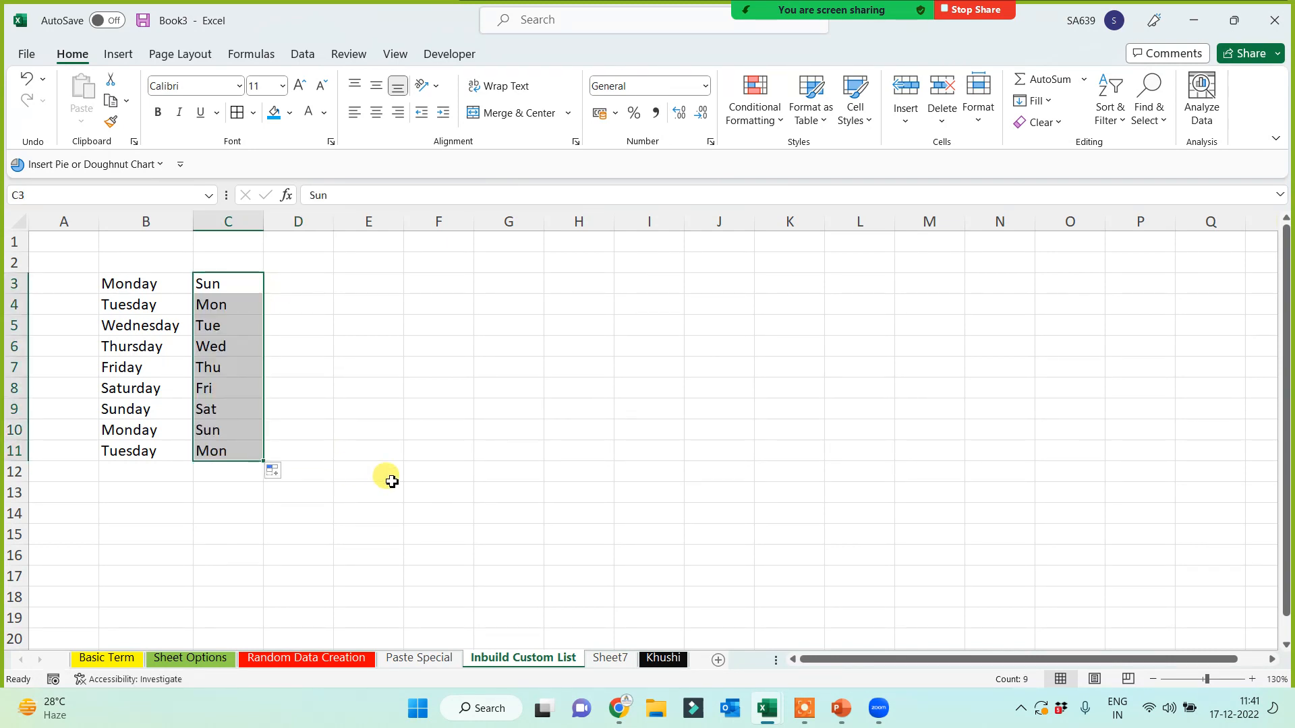
left_click_drag(263, 461, 271, 602)
left_click_drag(242, 284, 223, 536)
left_click(395, 451)
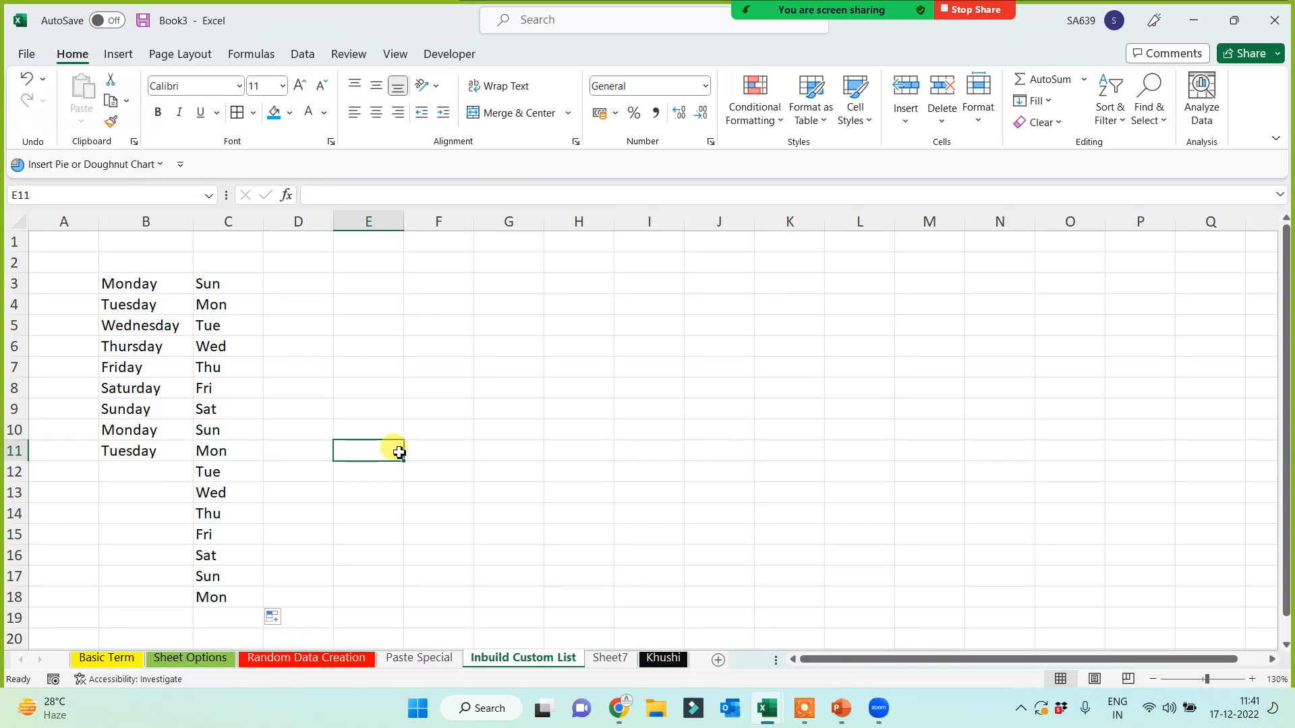
- Enter January in cell D3 and fill the full month names down to D16
left_click(275, 284)
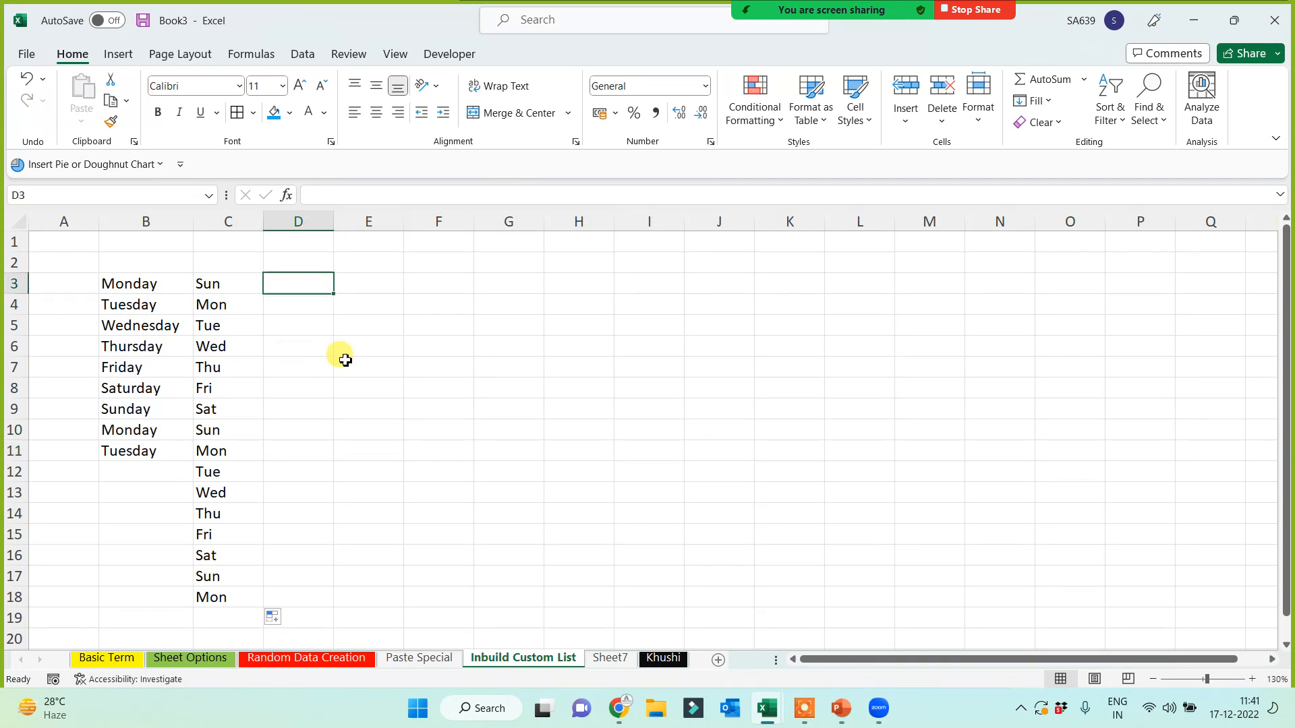
type("Jan")
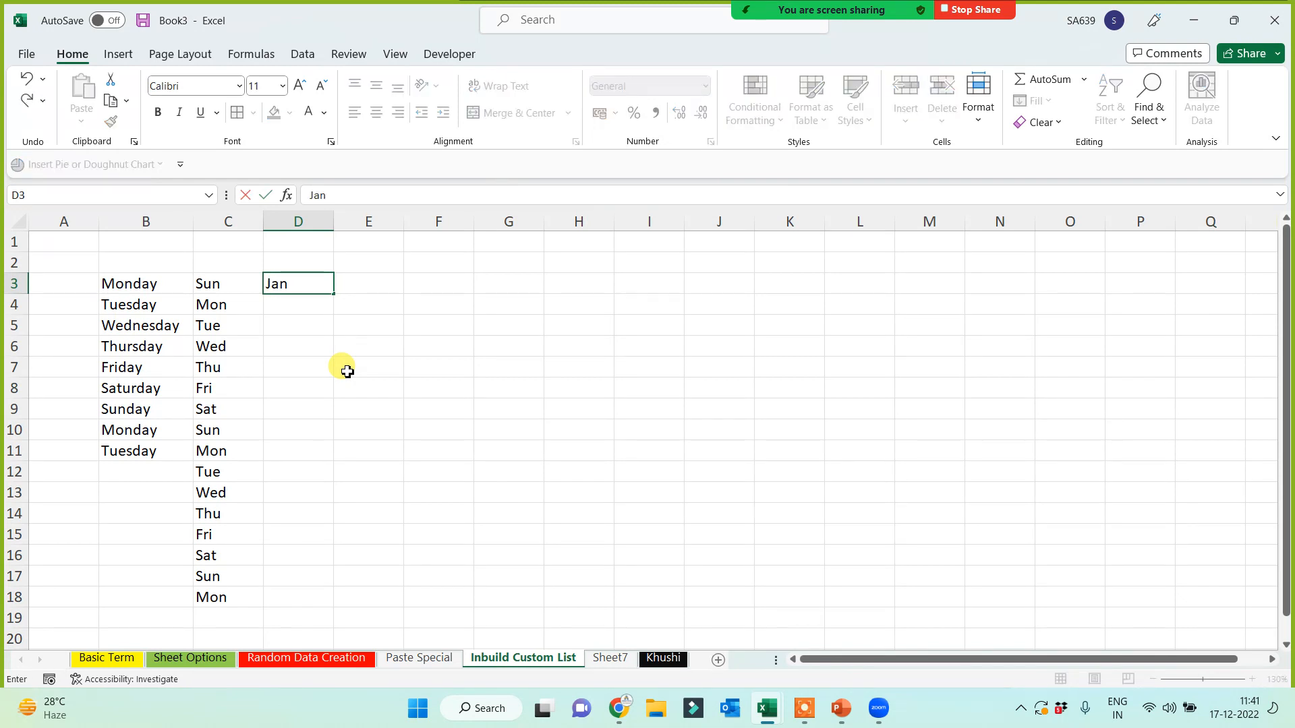
type("uary")
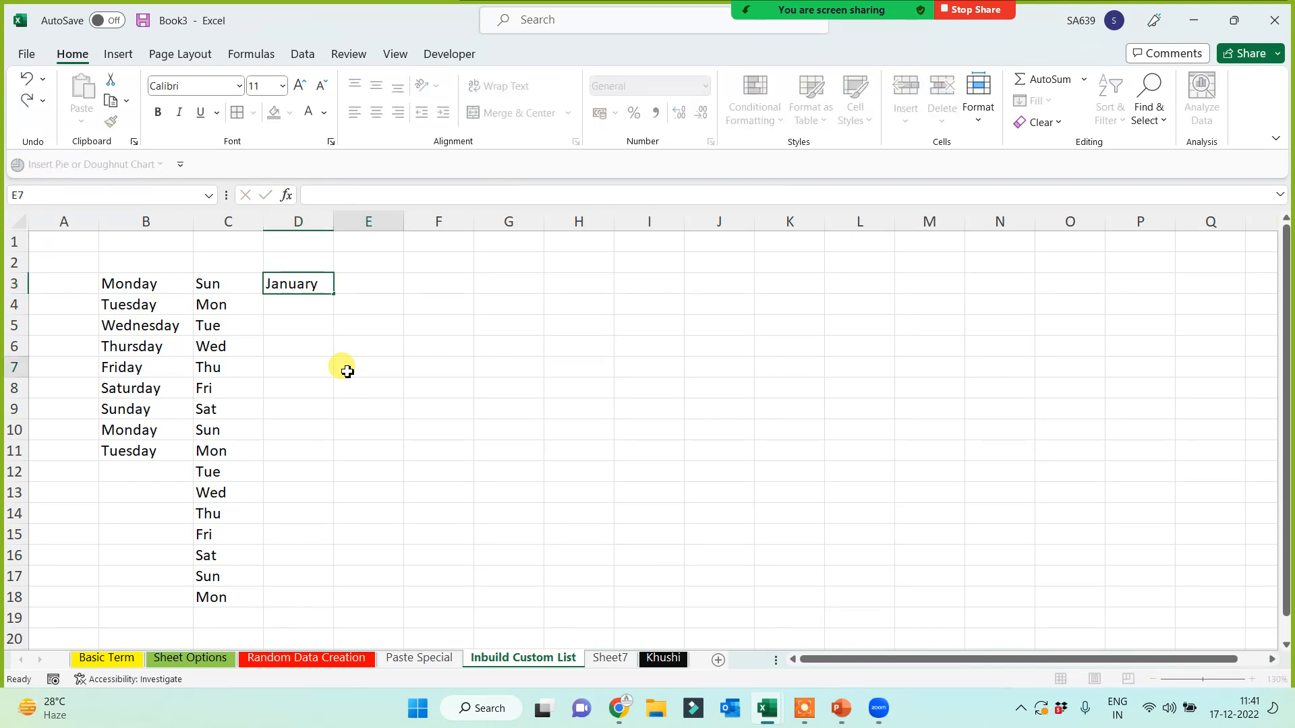
left_click(347, 371)
left_click(304, 286)
left_click_drag(333, 294, 306, 559)
left_click(462, 445)
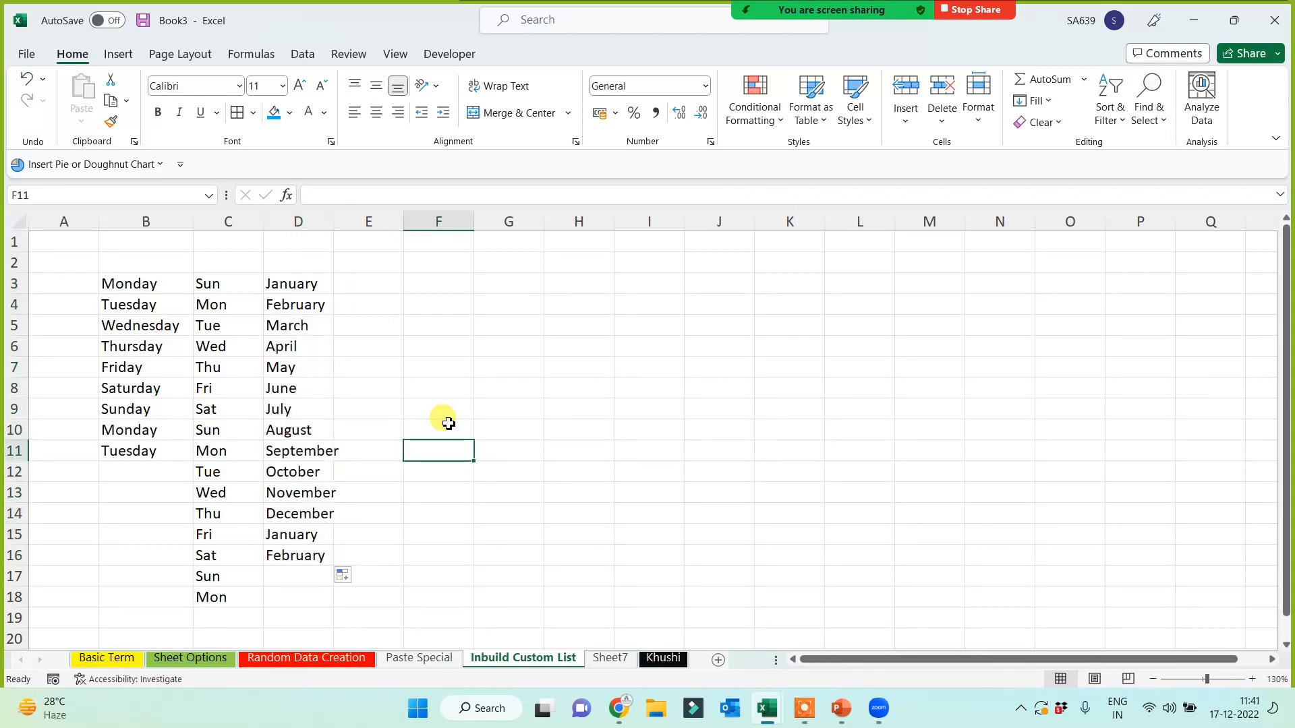
- Enter Apr in cell E3 and fill the abbreviated month names down to E16
left_click(385, 283)
type("Apr")
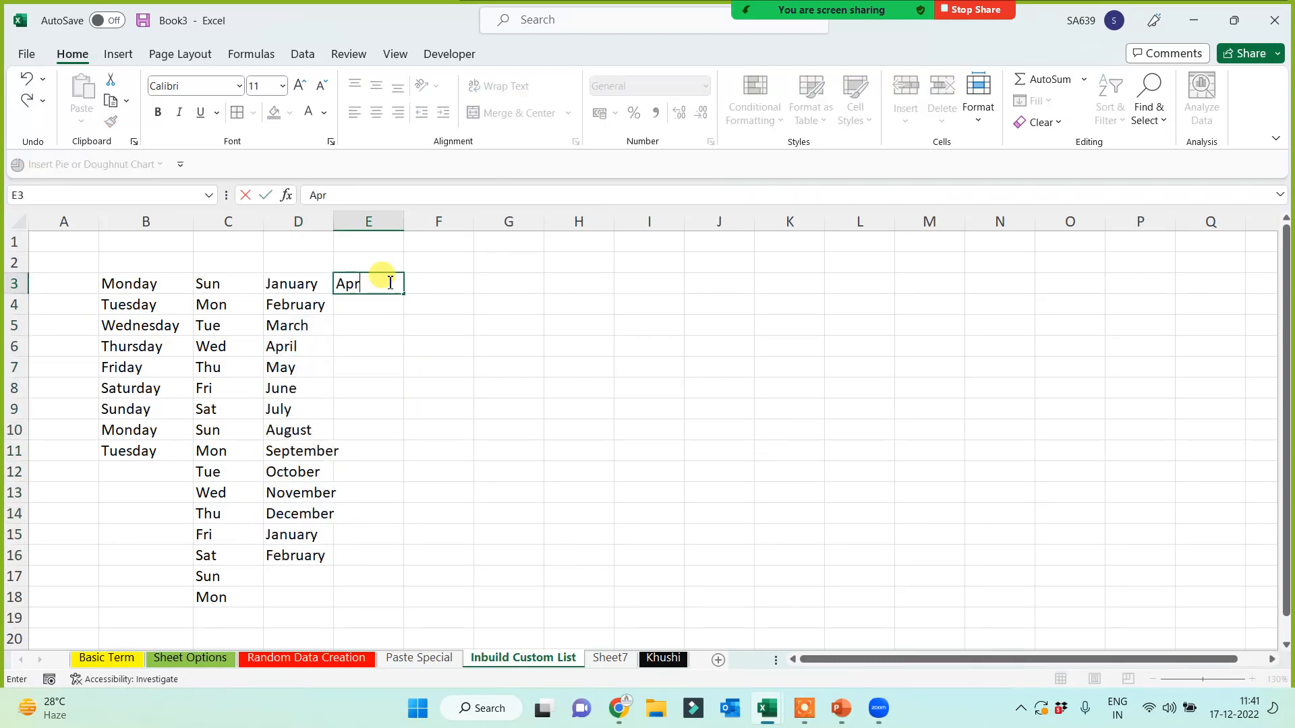
left_click(460, 356)
left_click(382, 289)
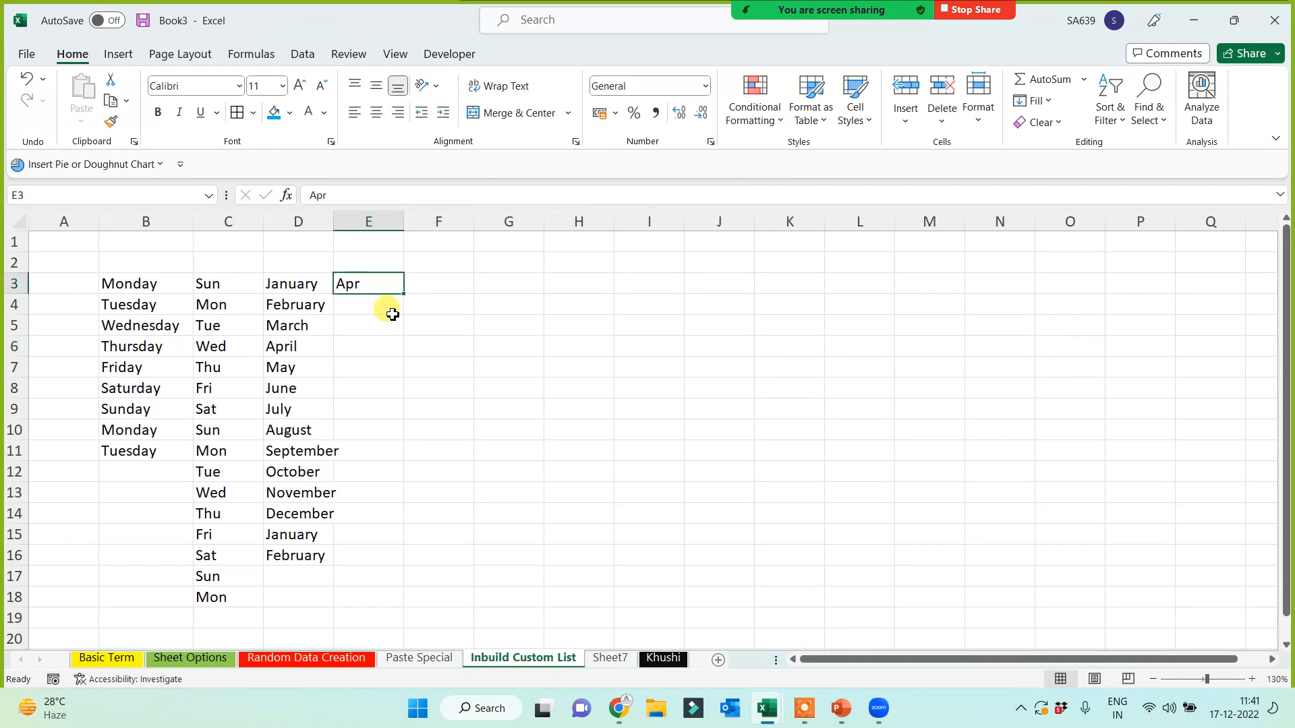
left_click_drag(403, 293, 385, 559)
left_click(526, 449)
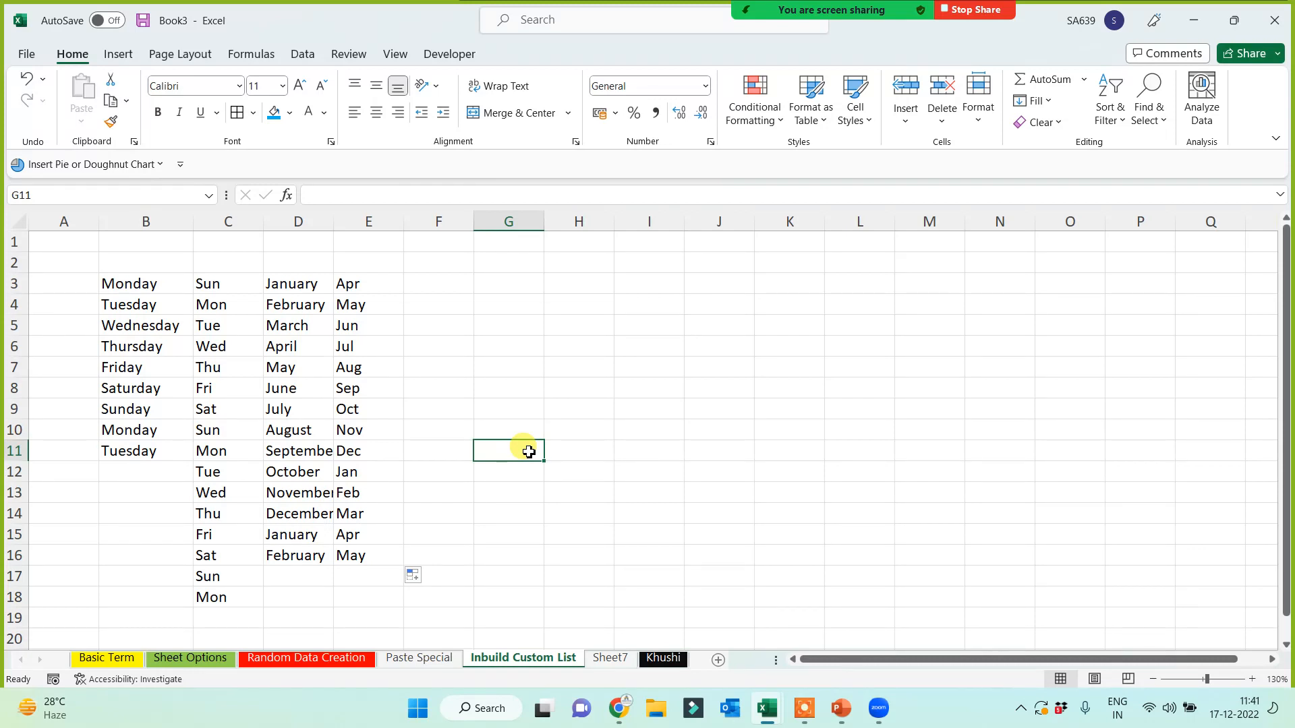
left_click_drag(104, 267, 364, 575)
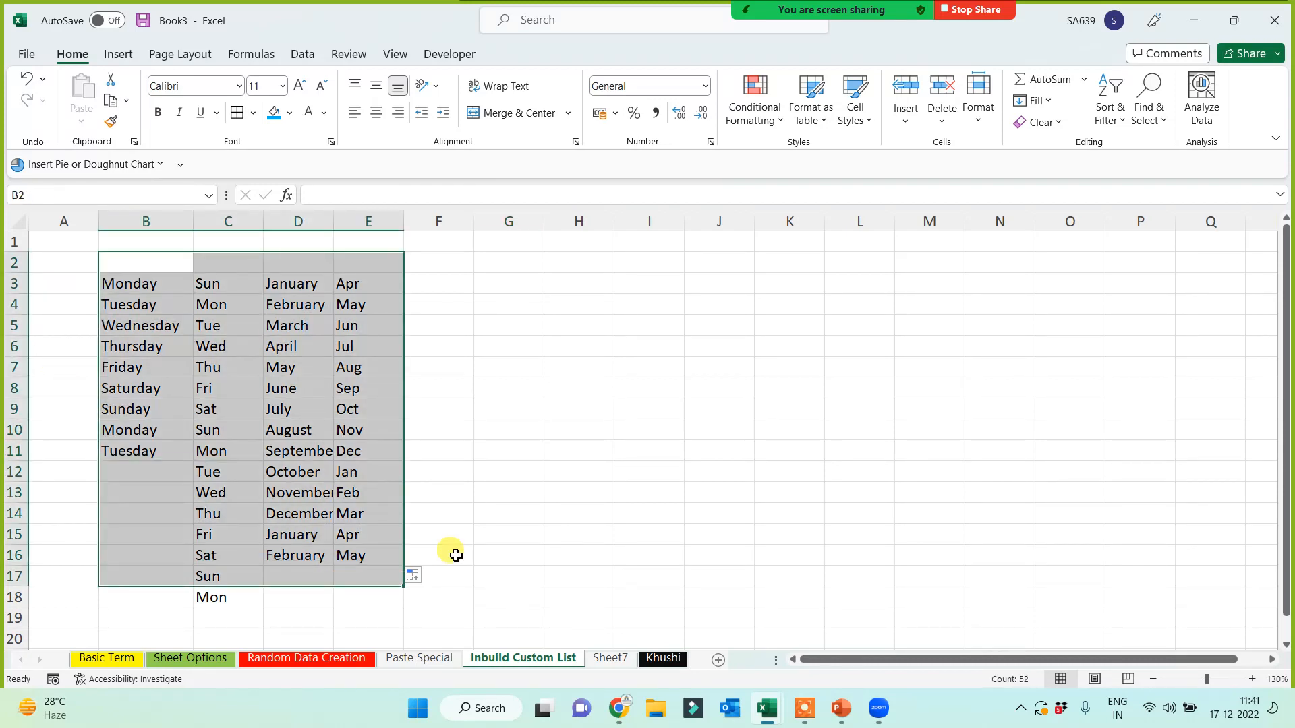
left_click(599, 470)
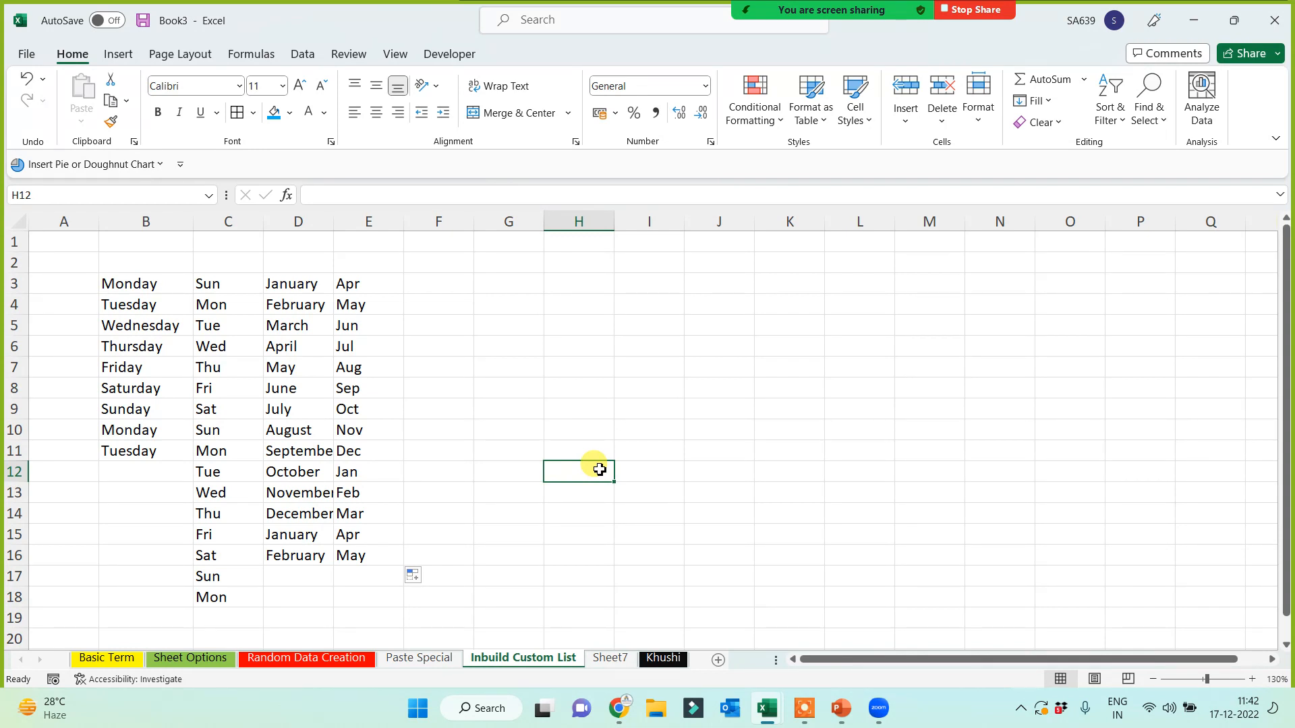
- Insert the picture "2 - In Build Custom List.JPG" from the Basic Excel folder at cell G2
left_click(496, 263)
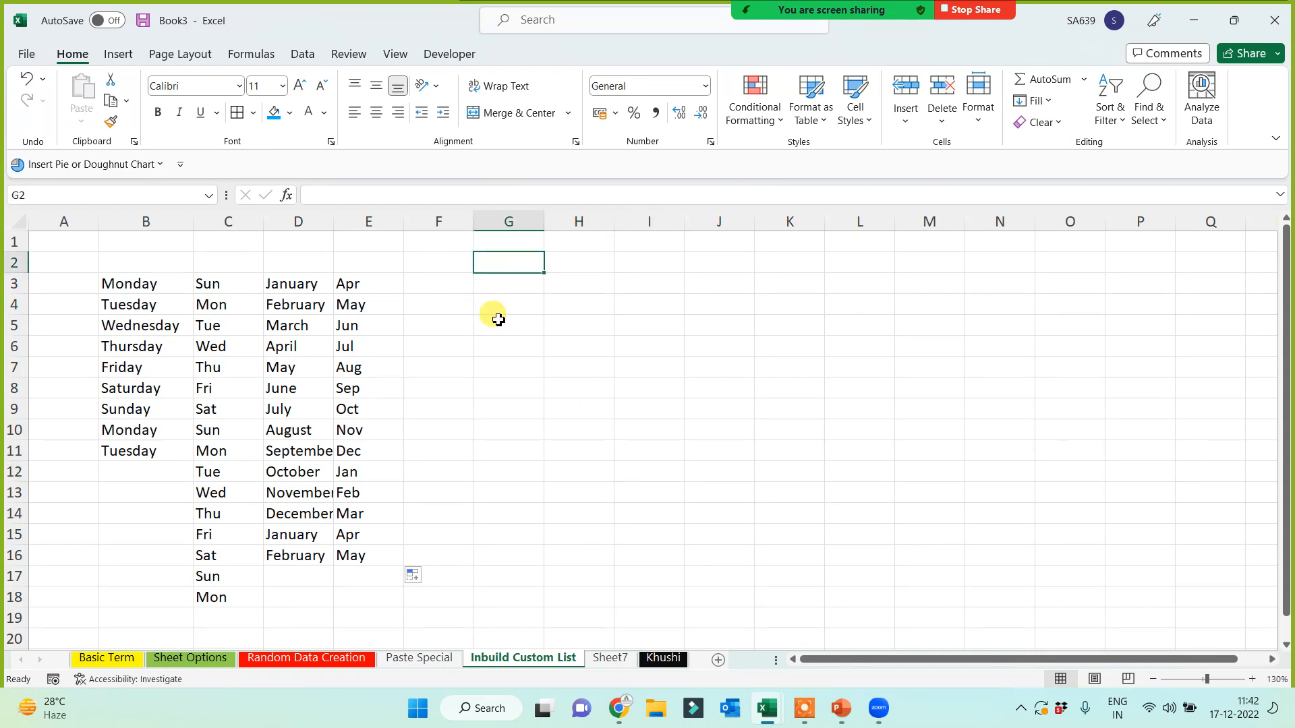
left_click(118, 56)
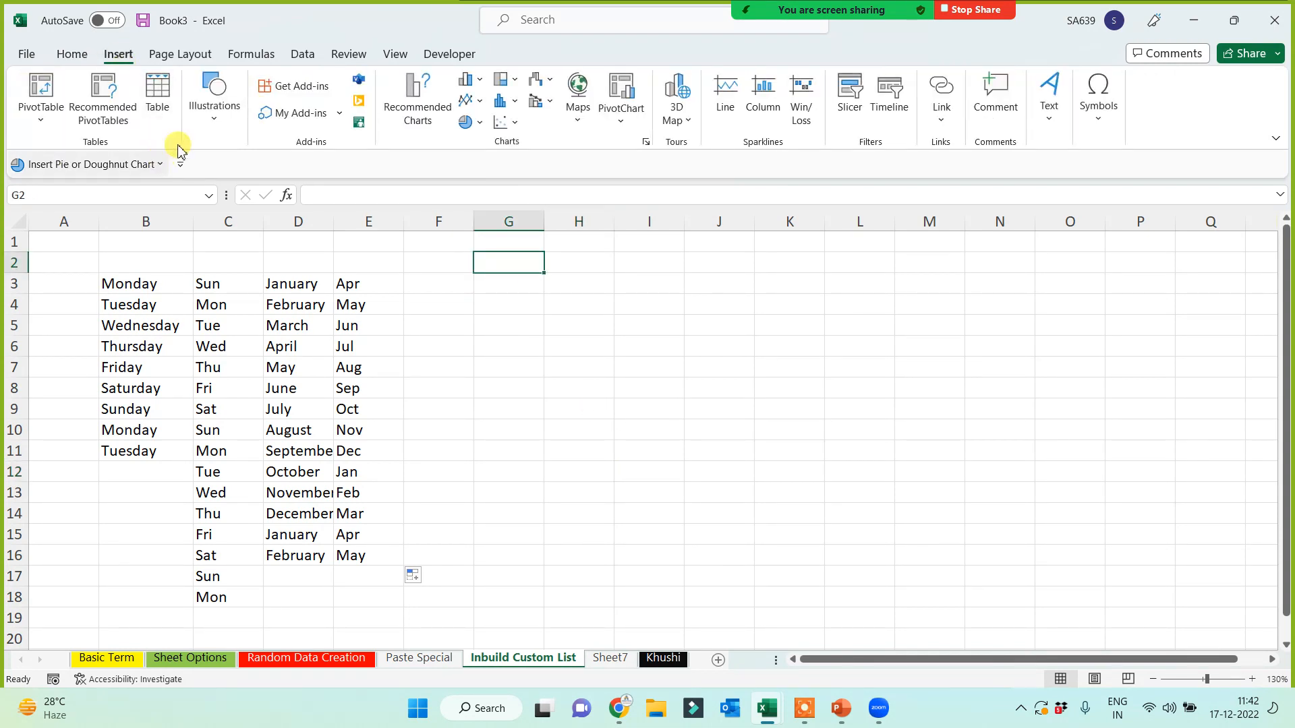
left_click(209, 112)
left_click(212, 171)
left_click(240, 251)
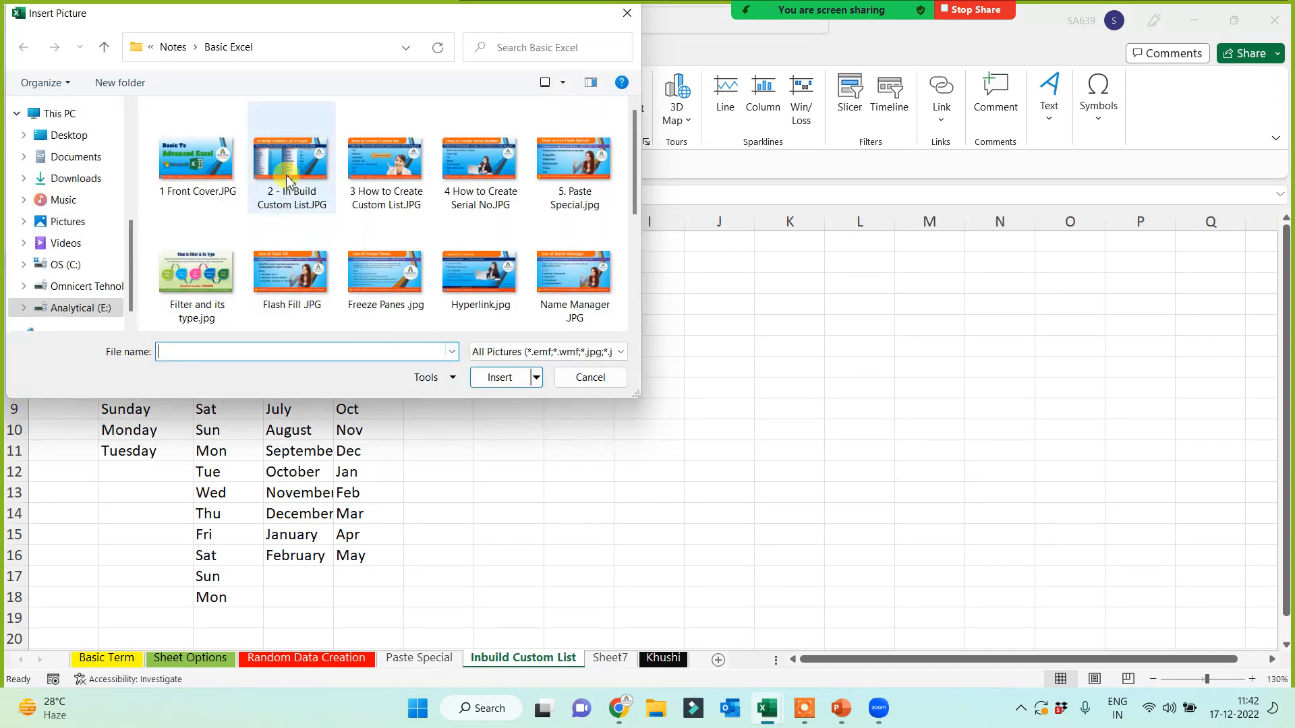
left_click(290, 169)
double_click(288, 168)
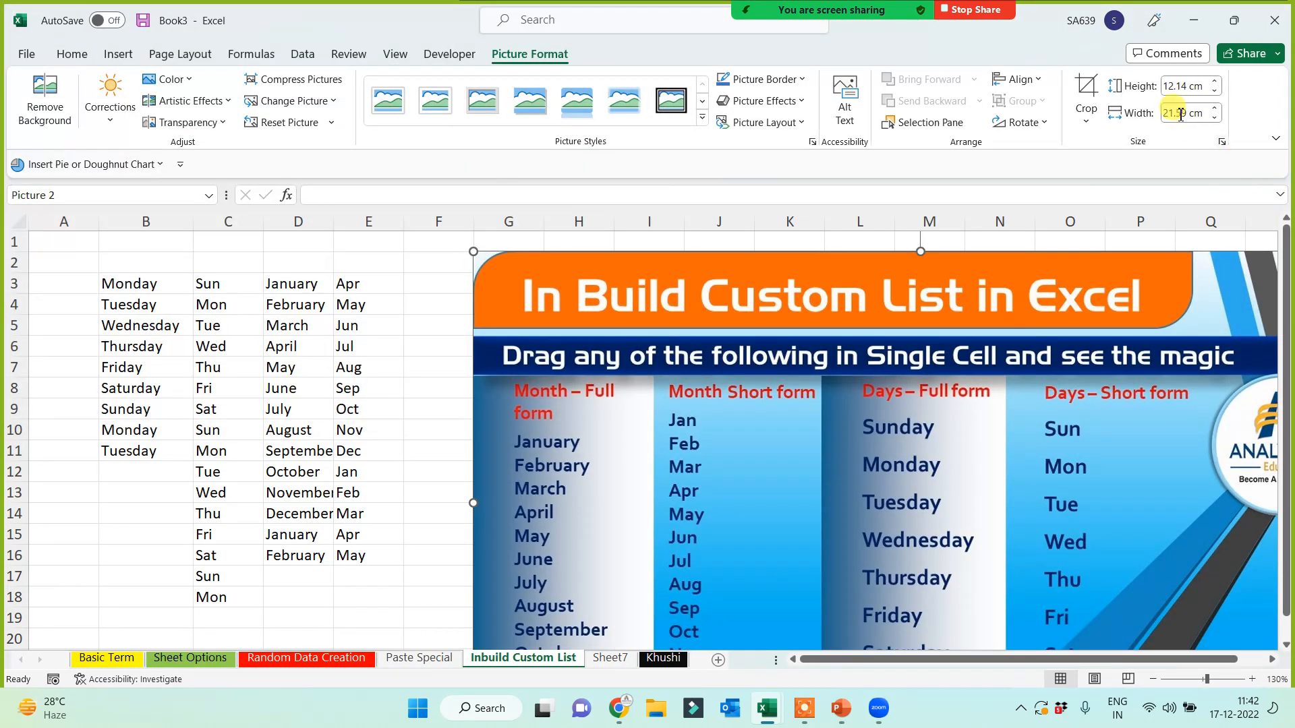
- Set the inserted picture's height to 7 cm
left_click(1184, 87)
type("7")
key("Return")
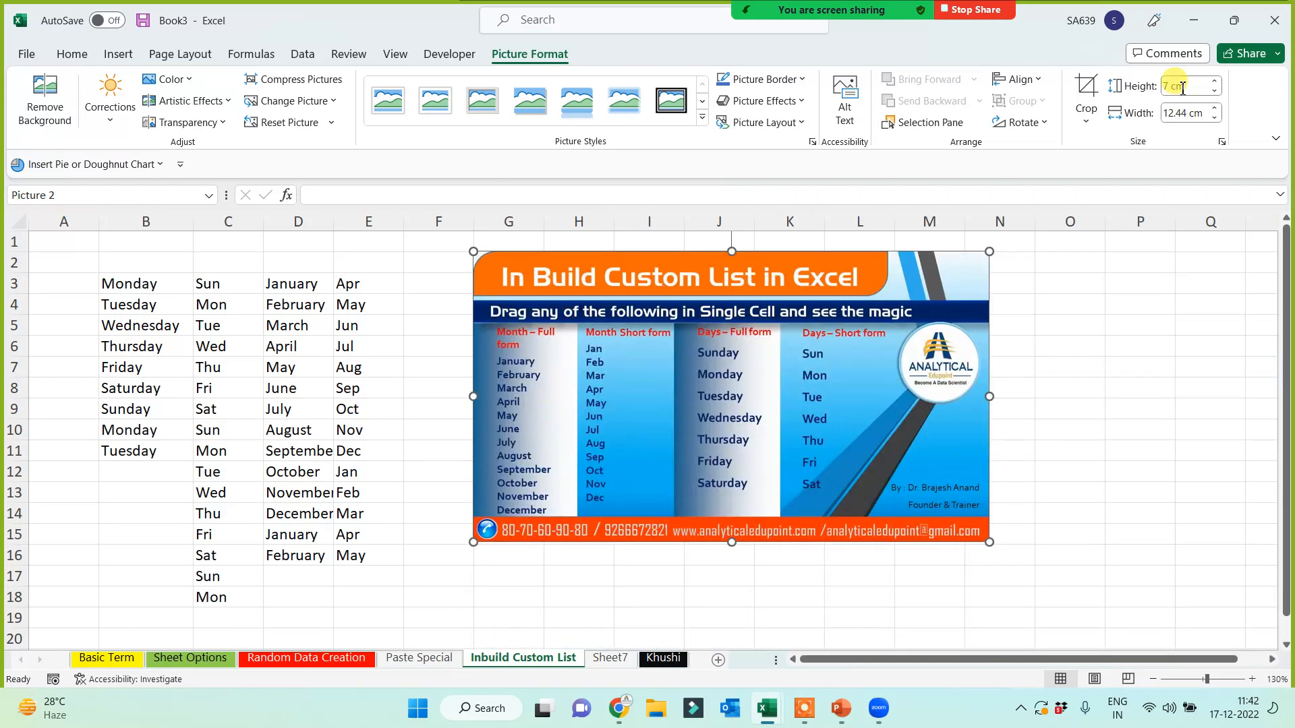
- Move the picture next to the lists, starting at column F, and enlarge it to about 8.5 cm high by 15.1 cm wide
left_click_drag(698, 445, 630, 448)
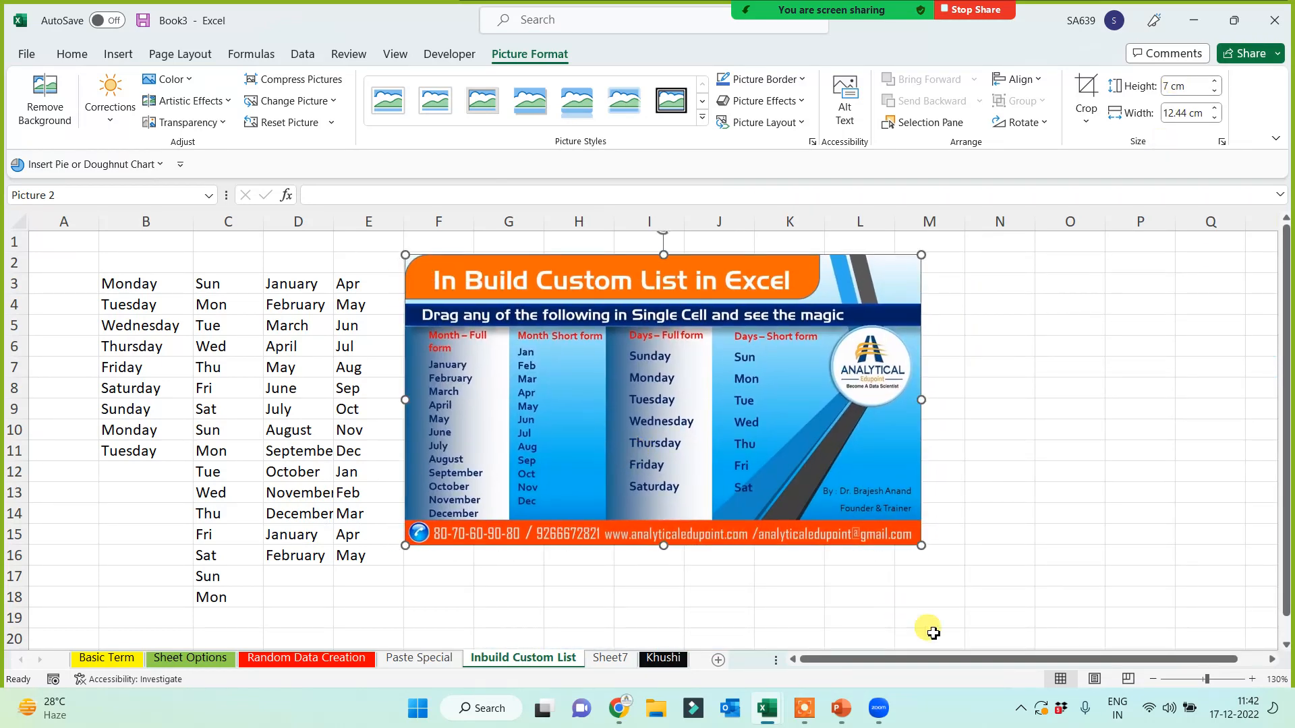
left_click_drag(921, 545, 1033, 608)
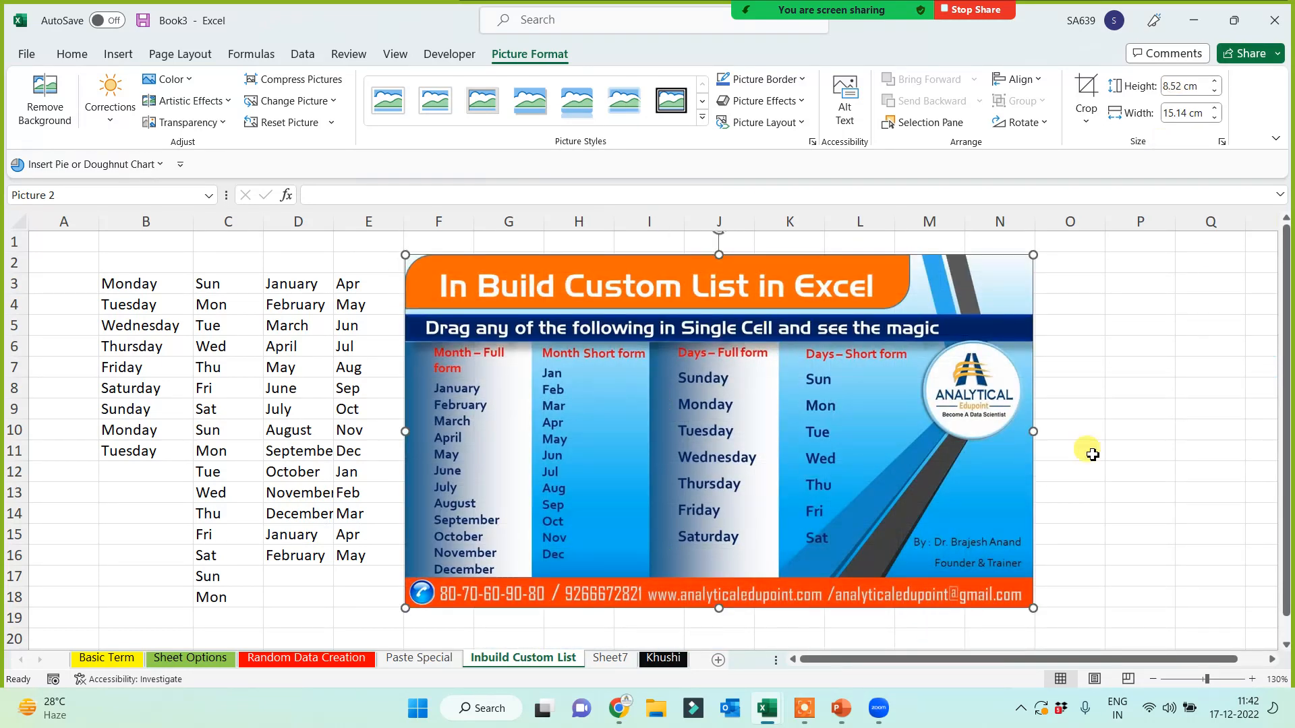
left_click(1145, 435)
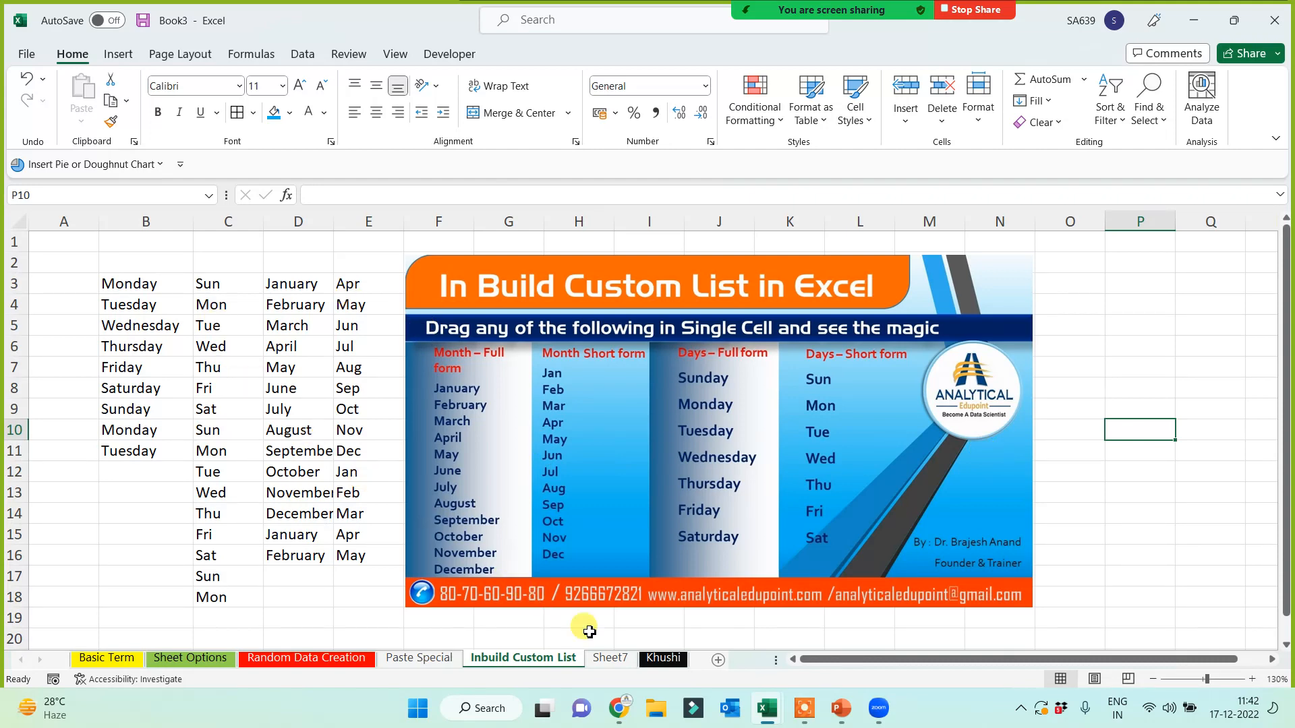
- Rename Sheet7 as "Custom list Creation"
left_click(610, 658)
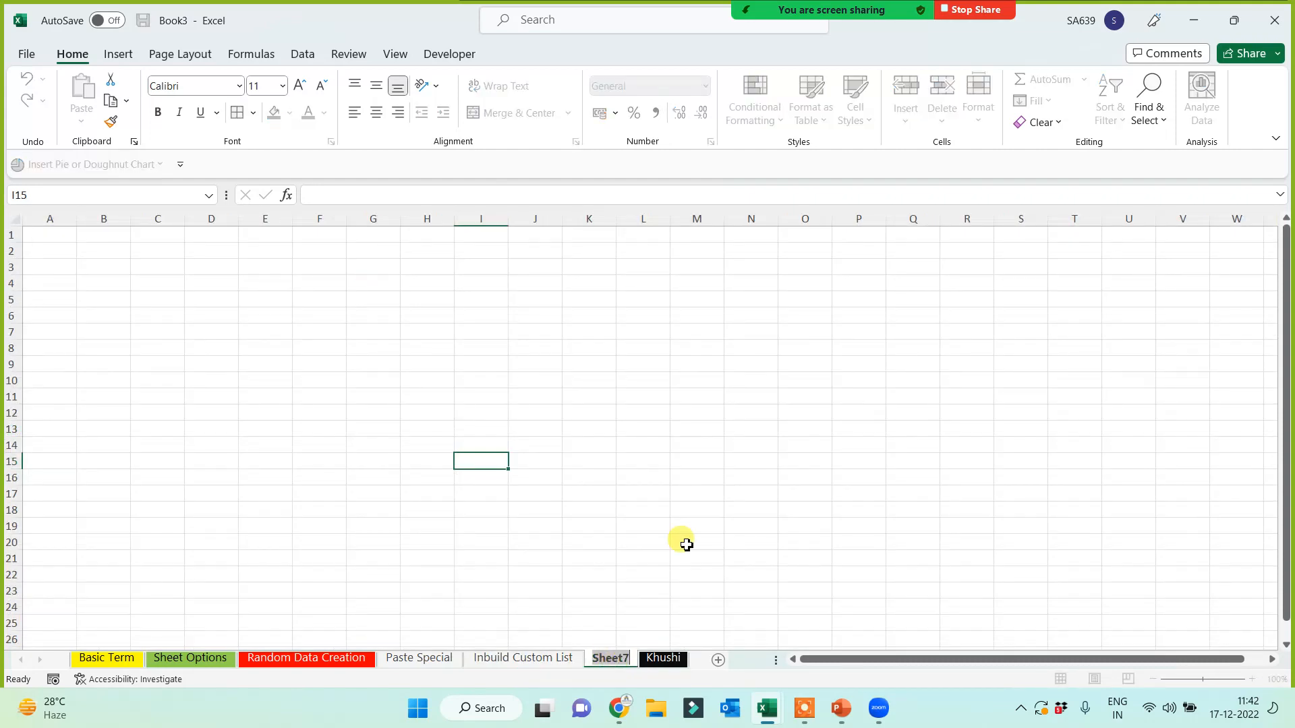
type("Custo")
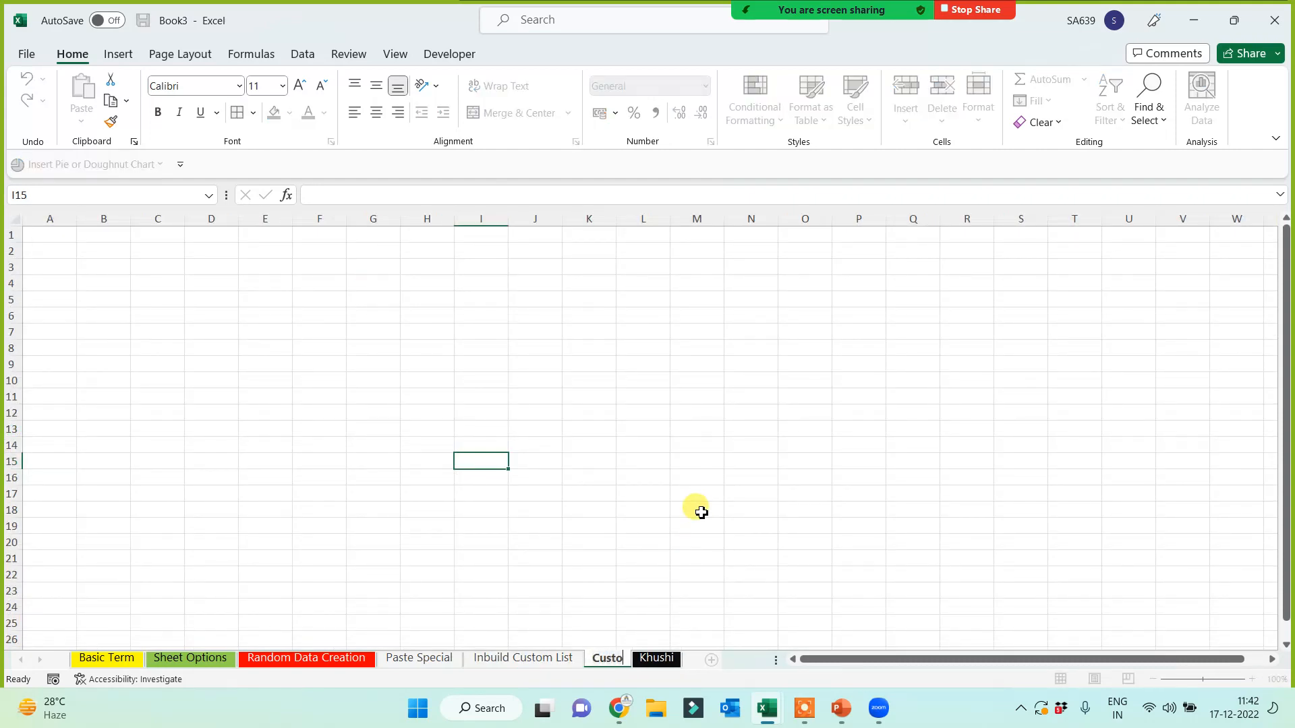
type("m list Creaton")
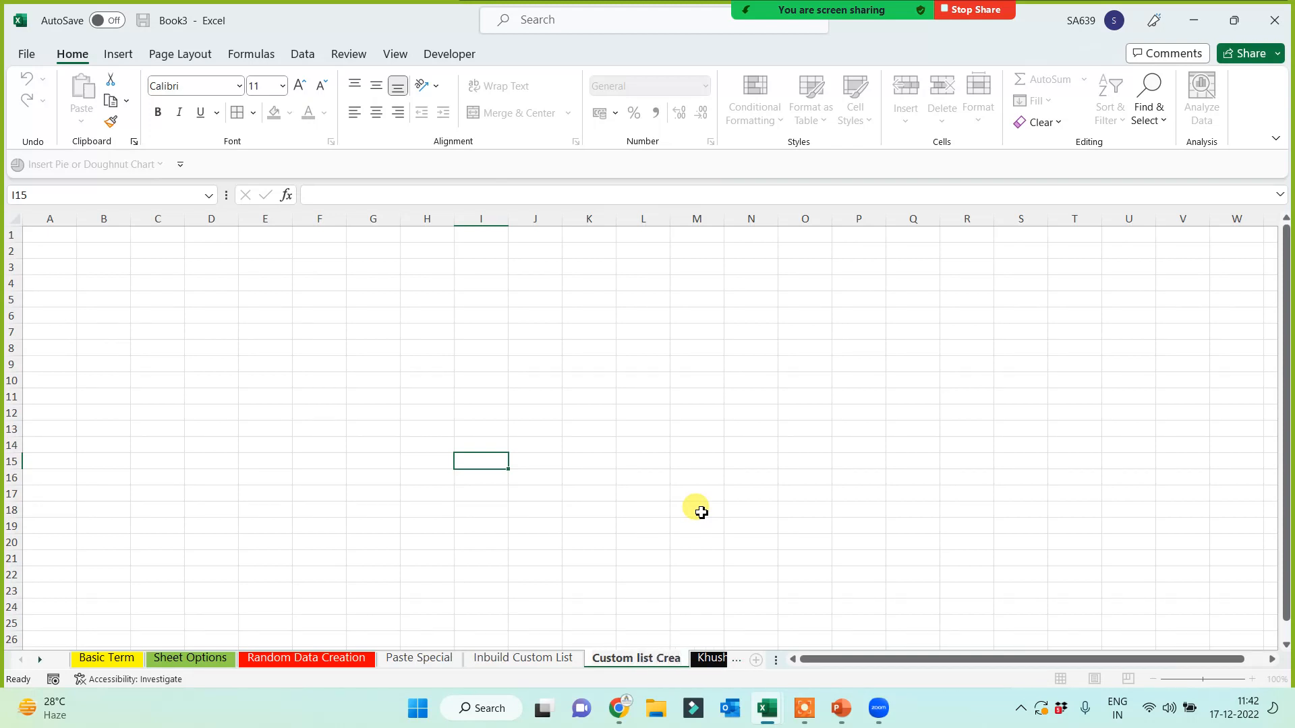
key("BackSpace")
key("BackSpace")
type("ion")
key("Return")
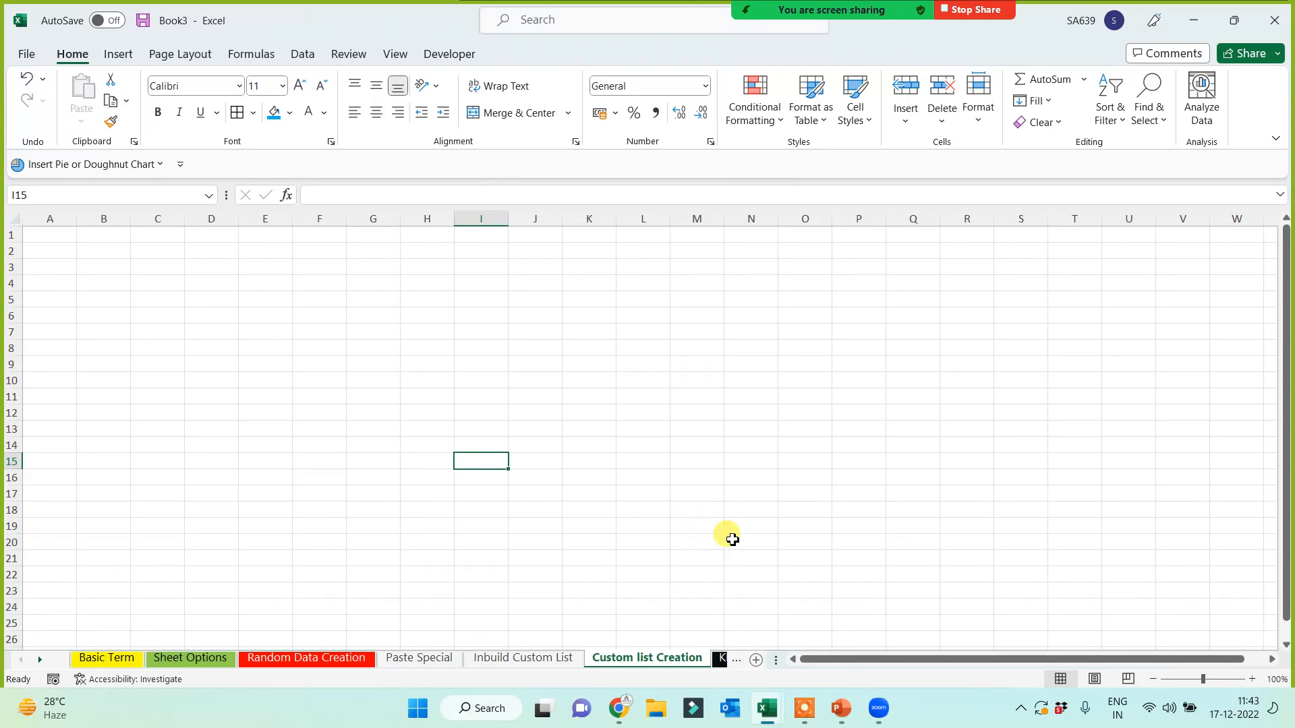
- Enter a person's first name in E3 of the new sheet and fill it down to E16
left_click(445, 349)
scroll(586, 408, "up", 2)
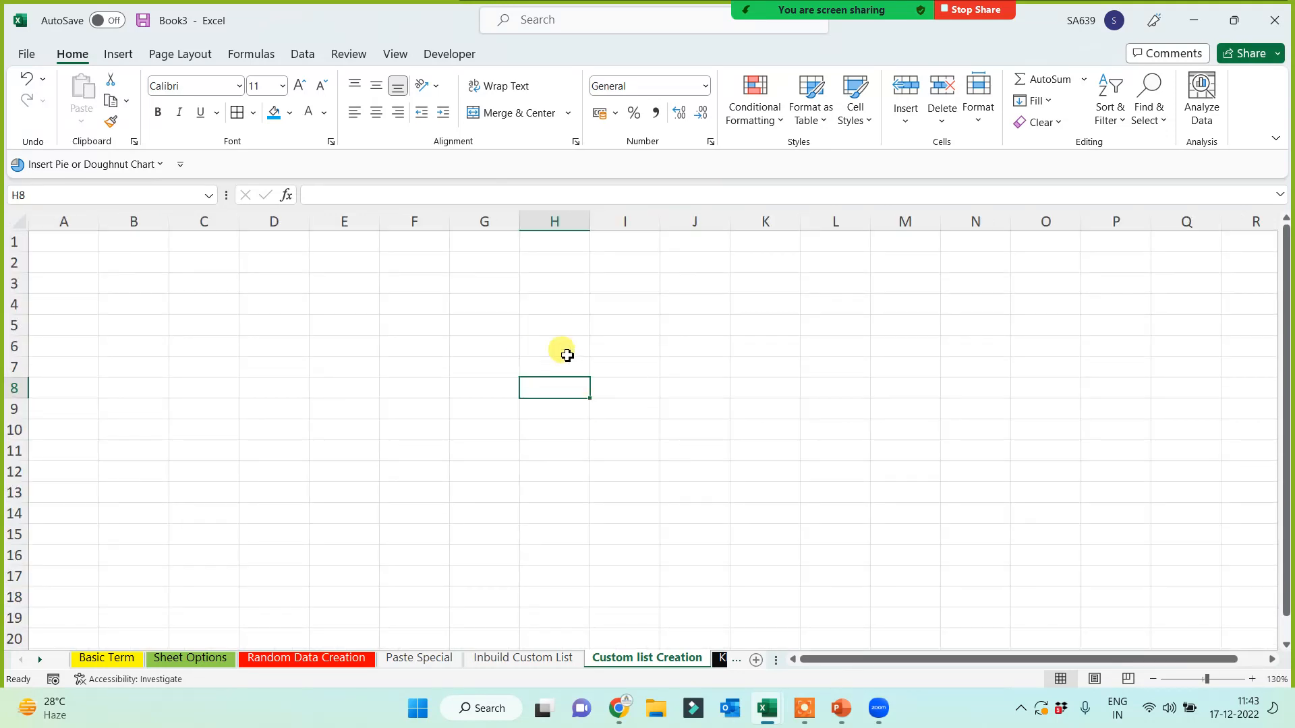
left_click(555, 263)
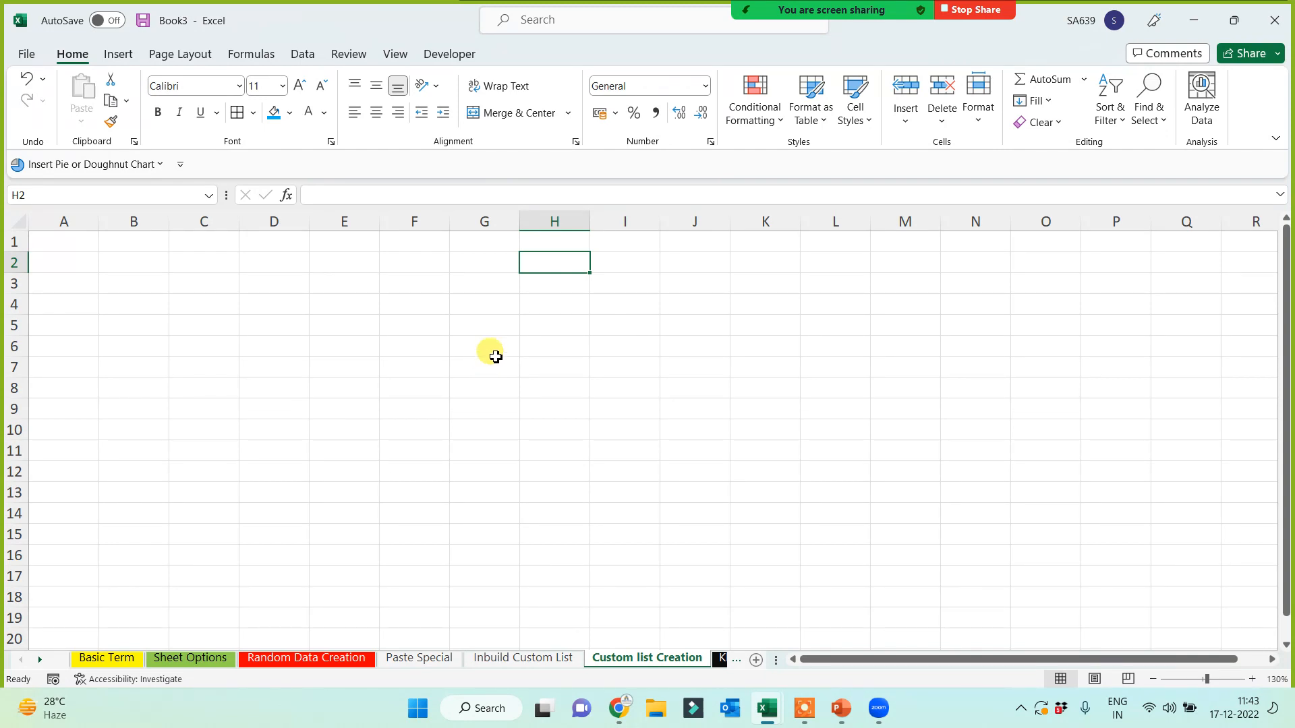
left_click(367, 276)
type("sameer")
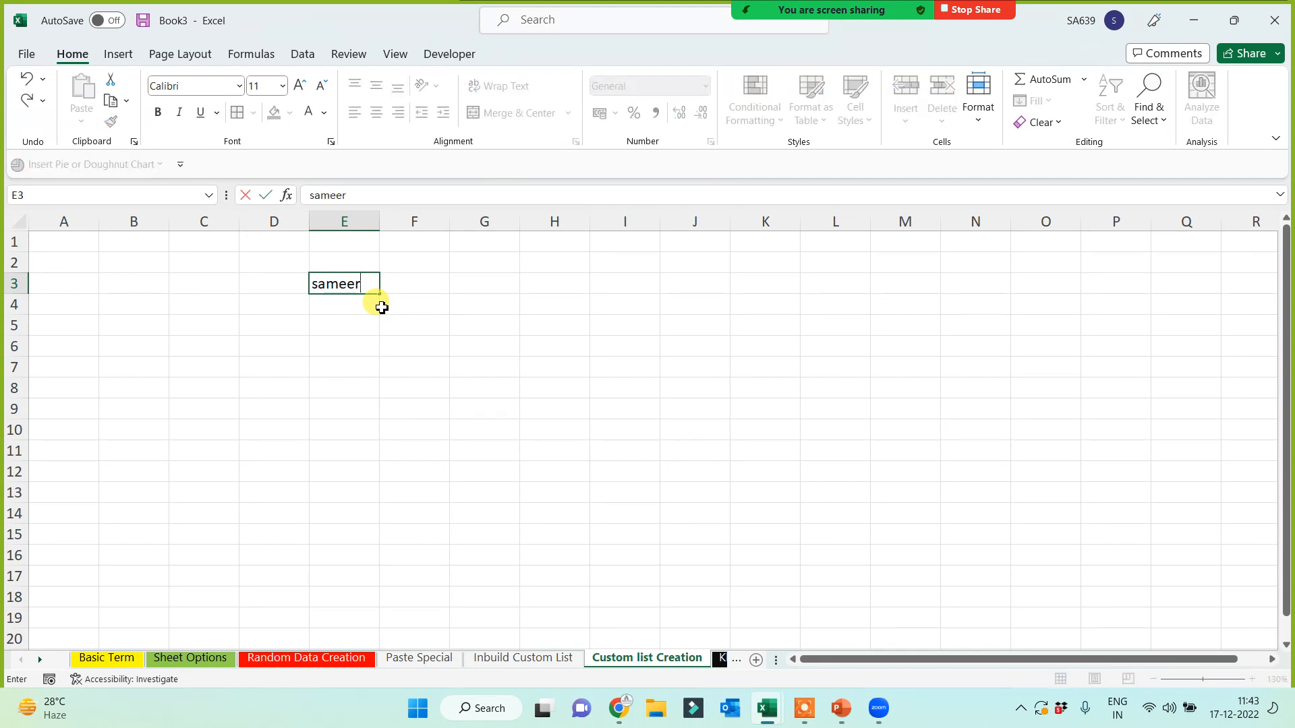
left_click(382, 304)
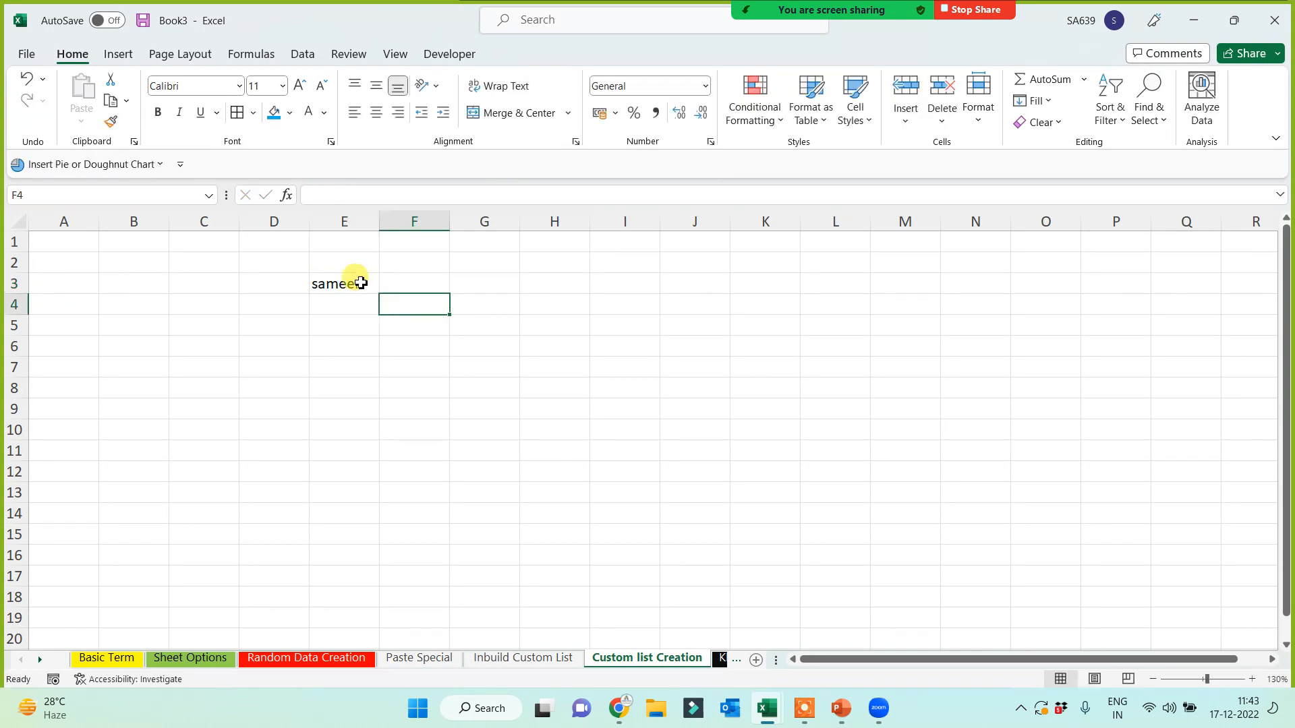
left_click(357, 285)
left_click_drag(377, 294, 364, 565)
left_click(770, 426)
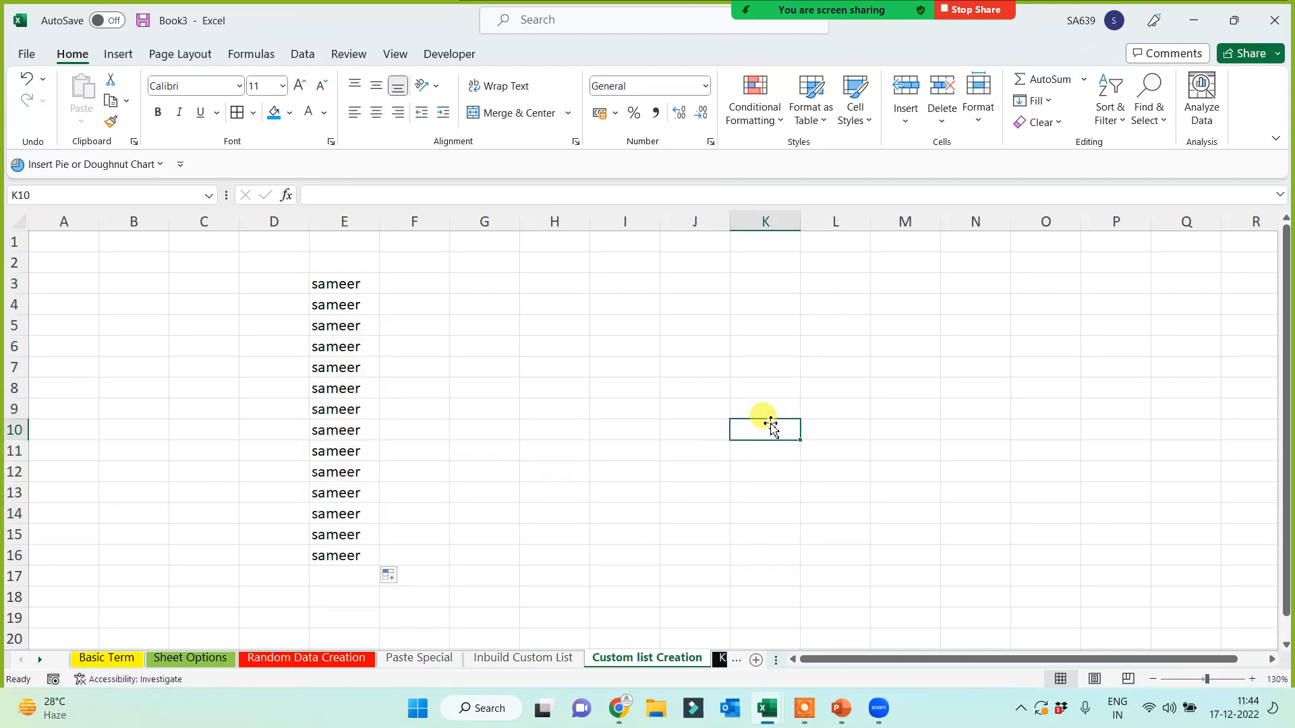
- Enter a second person's first name in G3 and fill it down to G17
left_click(459, 286)
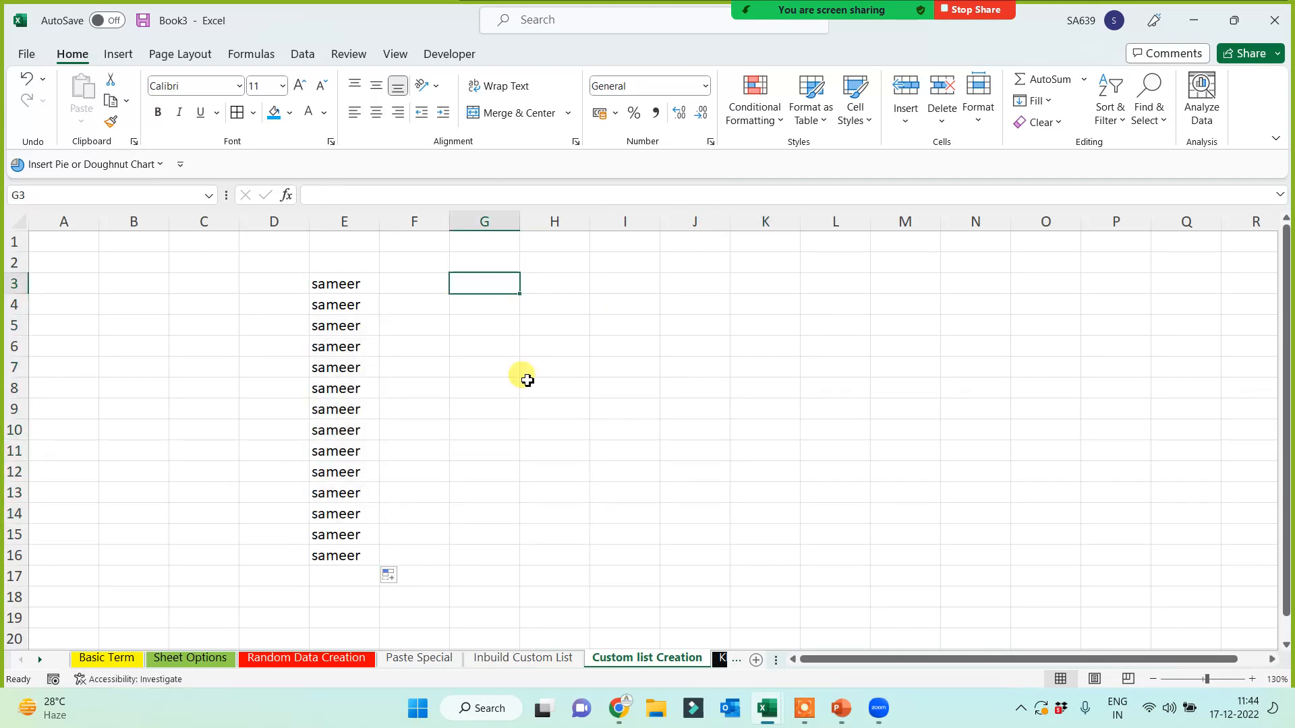
type("Vaishali")
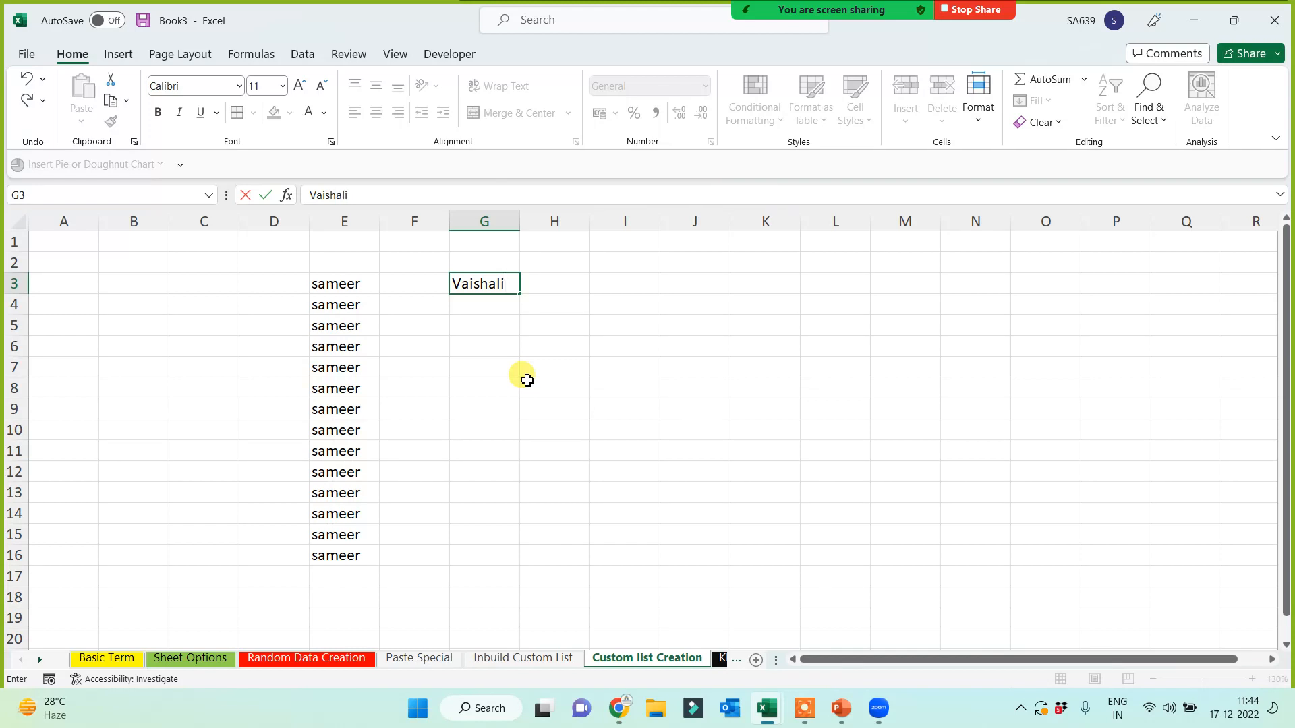
left_click(526, 379)
left_click(494, 290)
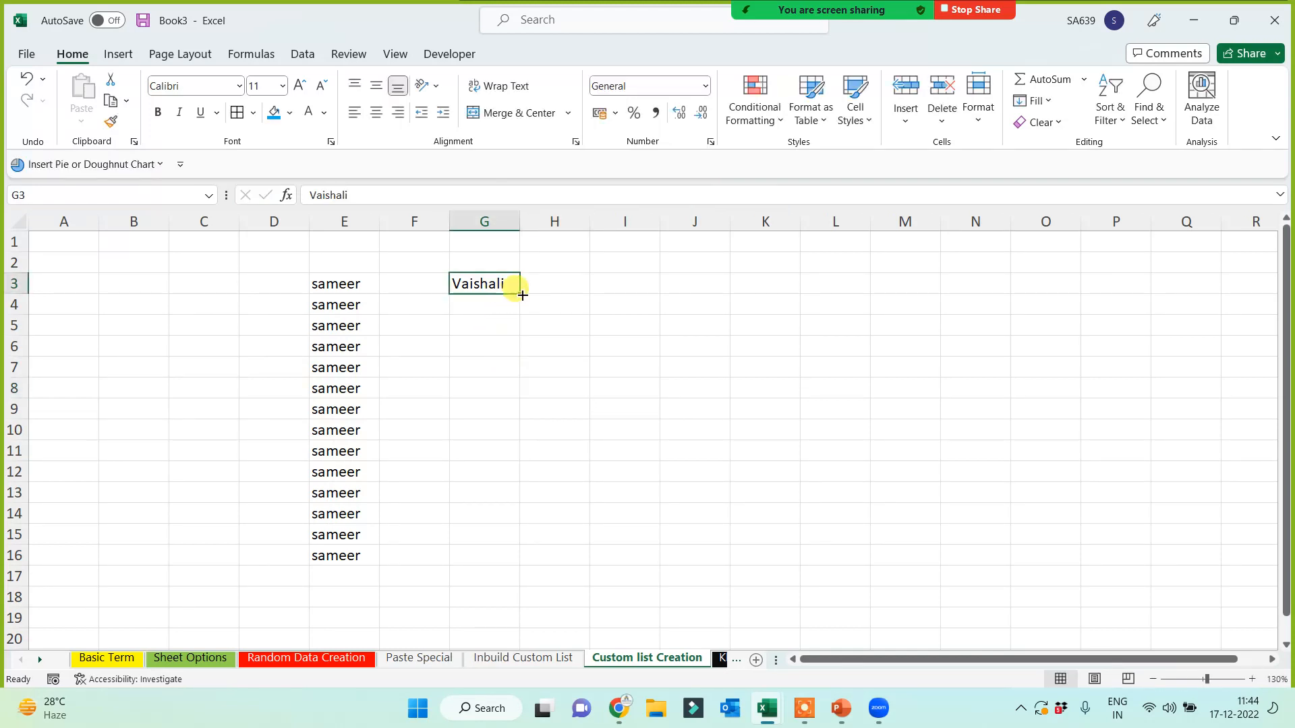
left_click_drag(519, 294, 491, 575)
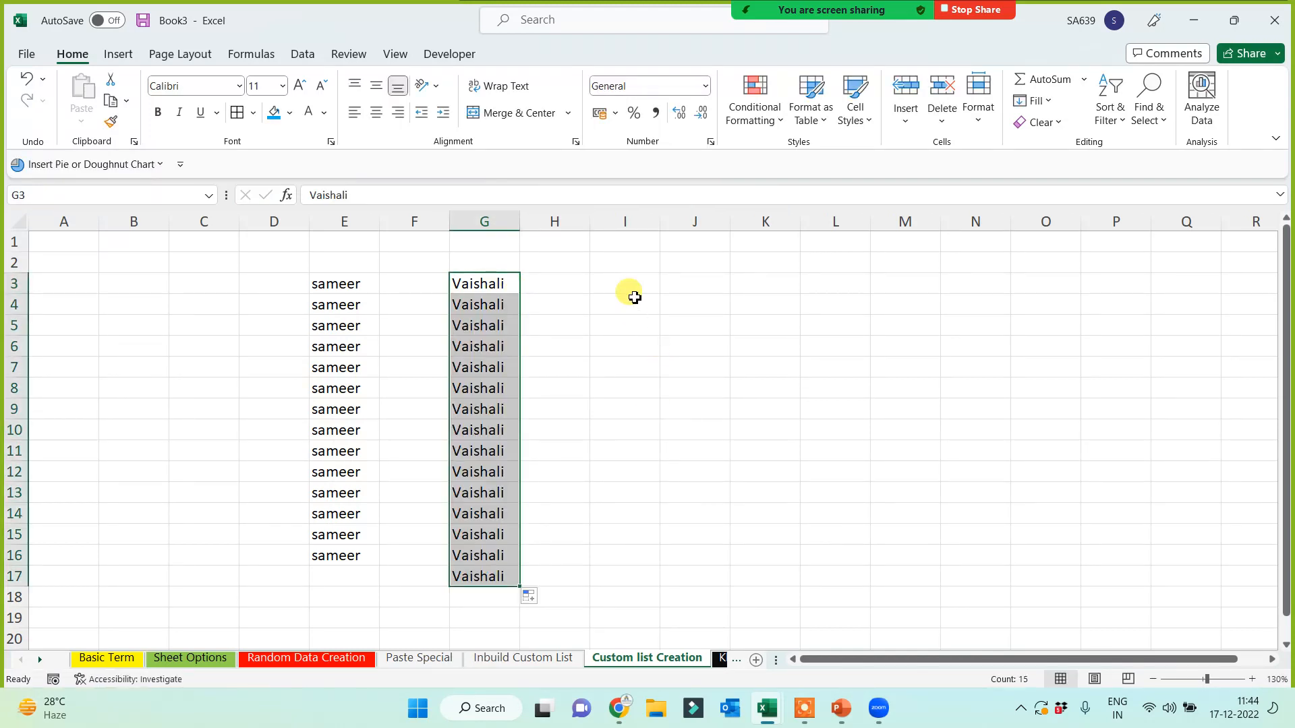
- Enter the first name that begins the stored custom list in I3 and fill the series down to I16
left_click(634, 289)
type("Khushi")
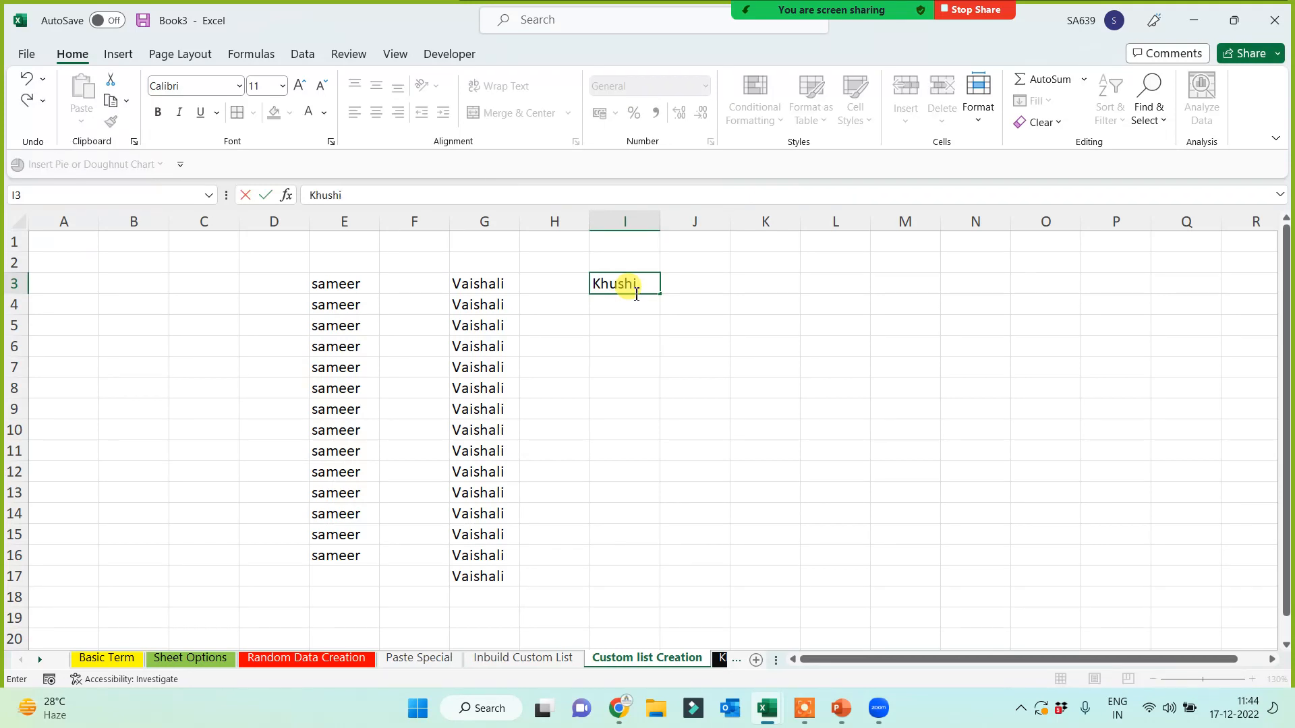
left_click(624, 369)
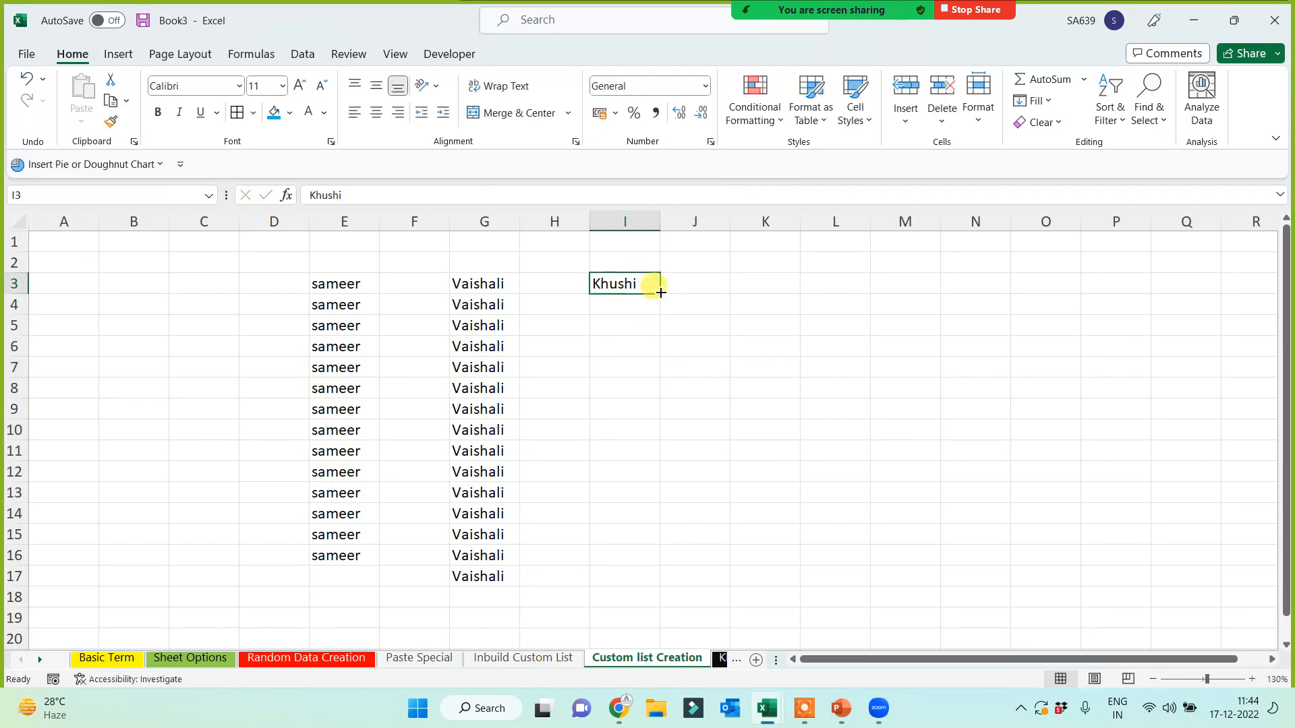
left_click_drag(661, 295, 624, 560)
left_click(889, 447)
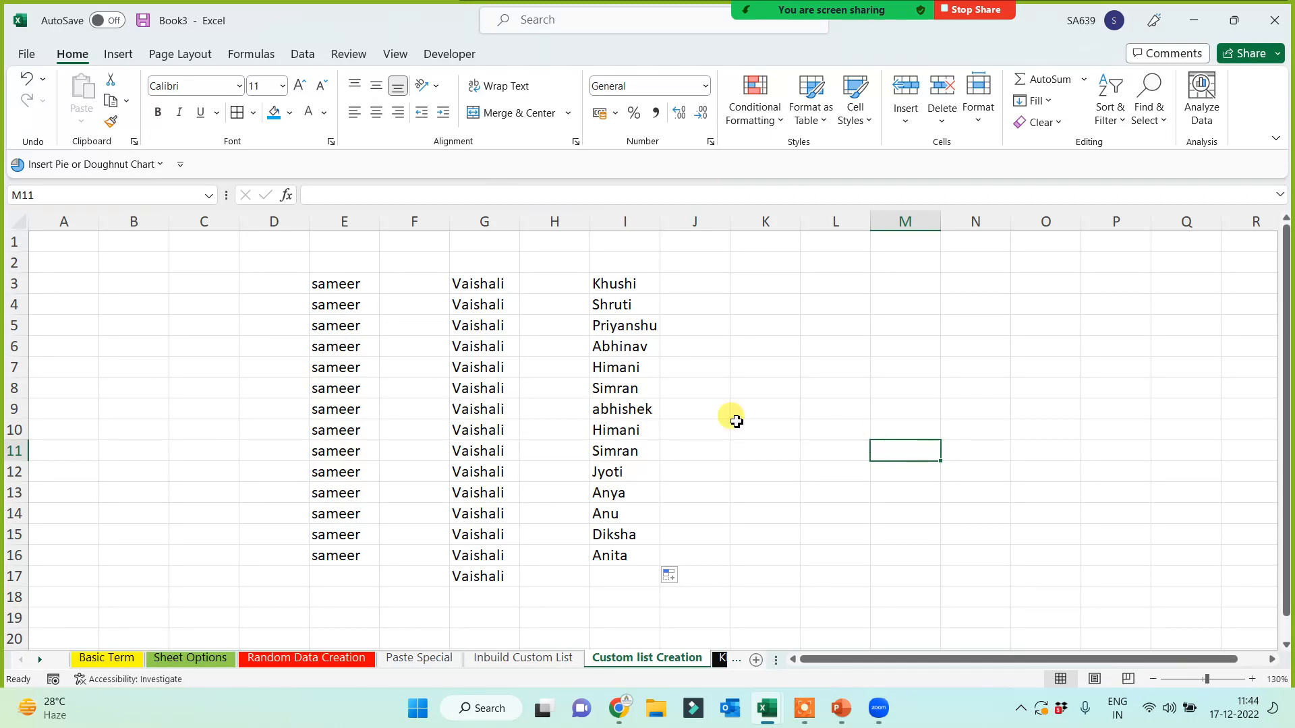
left_click_drag(342, 262, 488, 610)
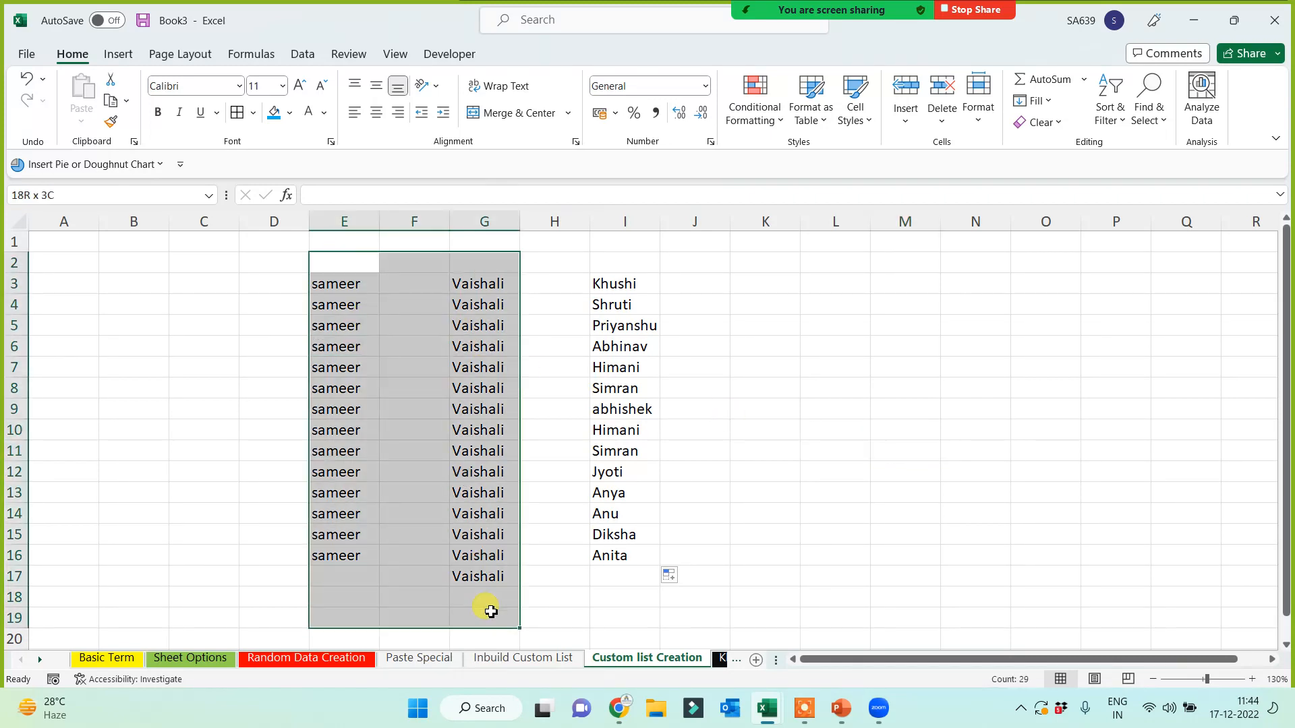
left_click(827, 470)
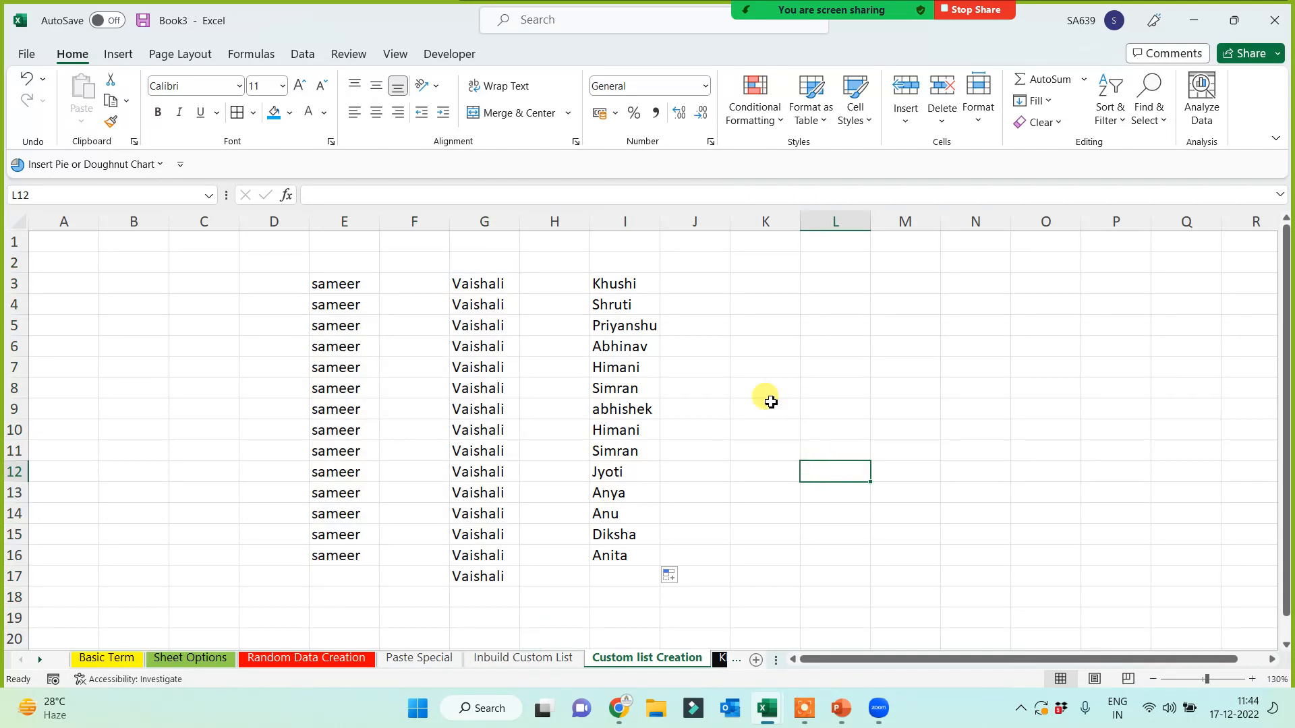
left_click(637, 282)
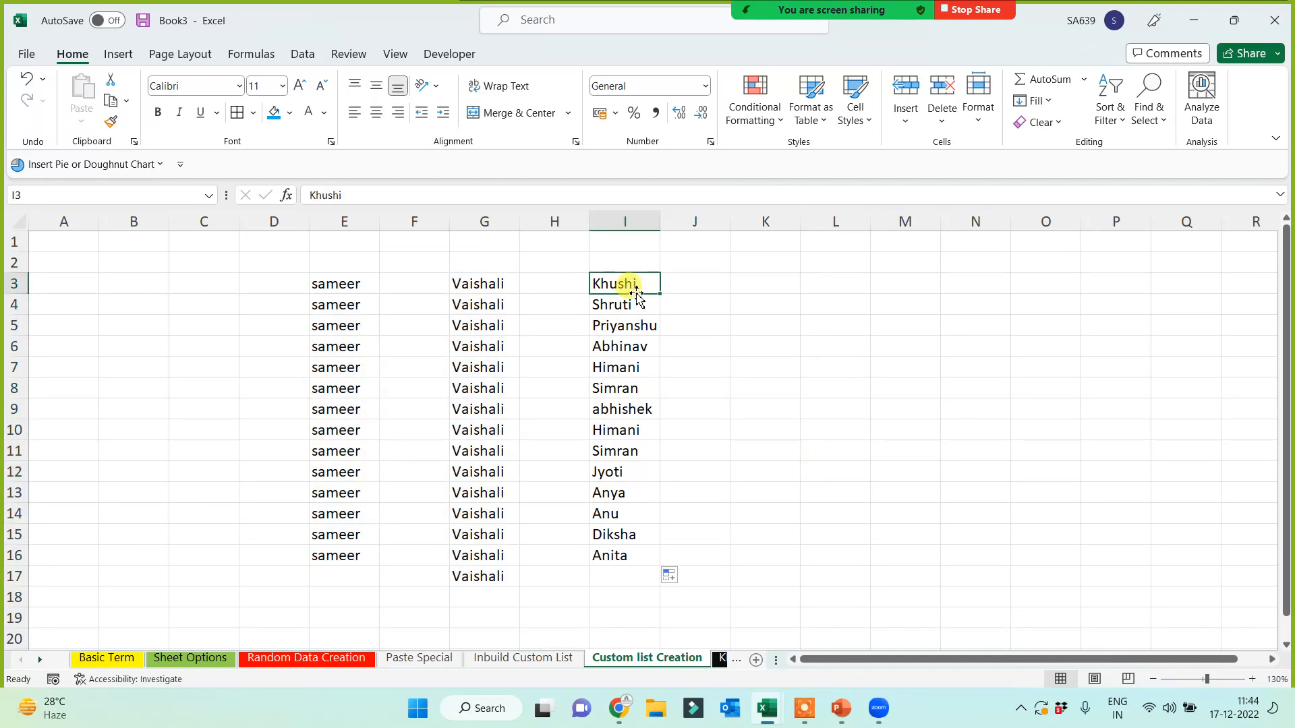
left_click(795, 517)
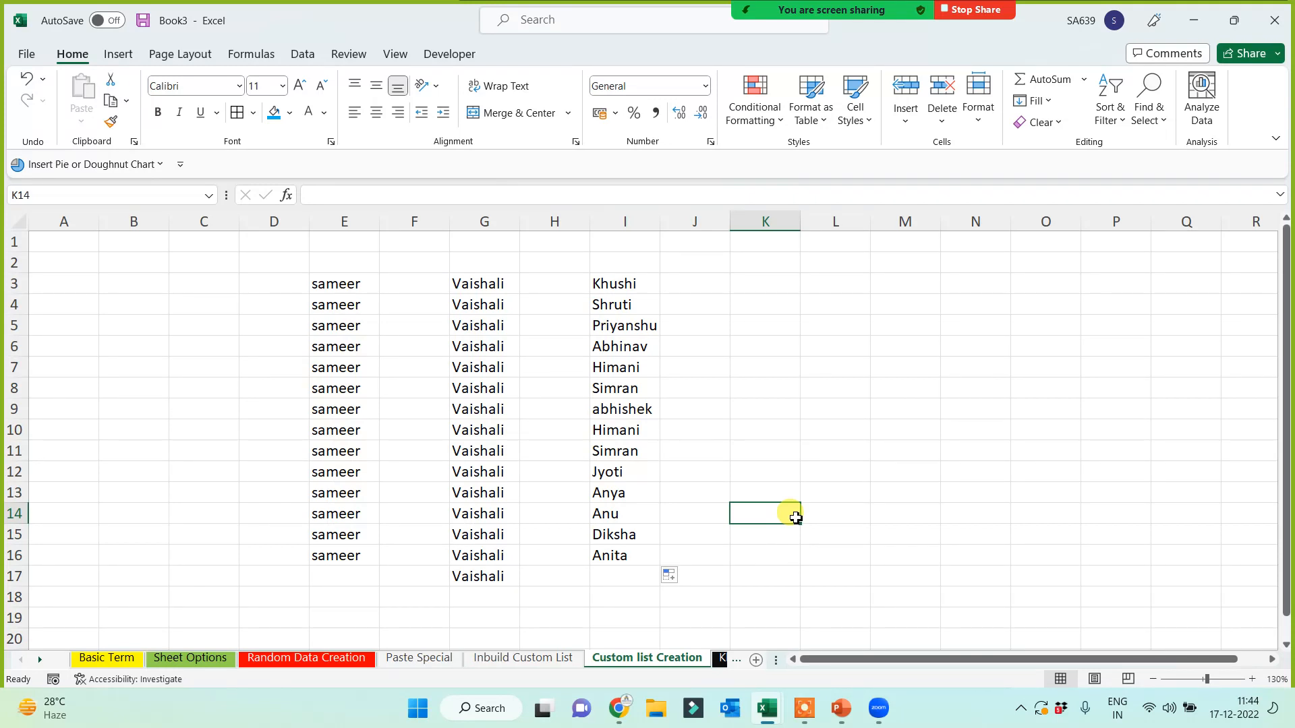
left_click_drag(639, 283, 630, 562)
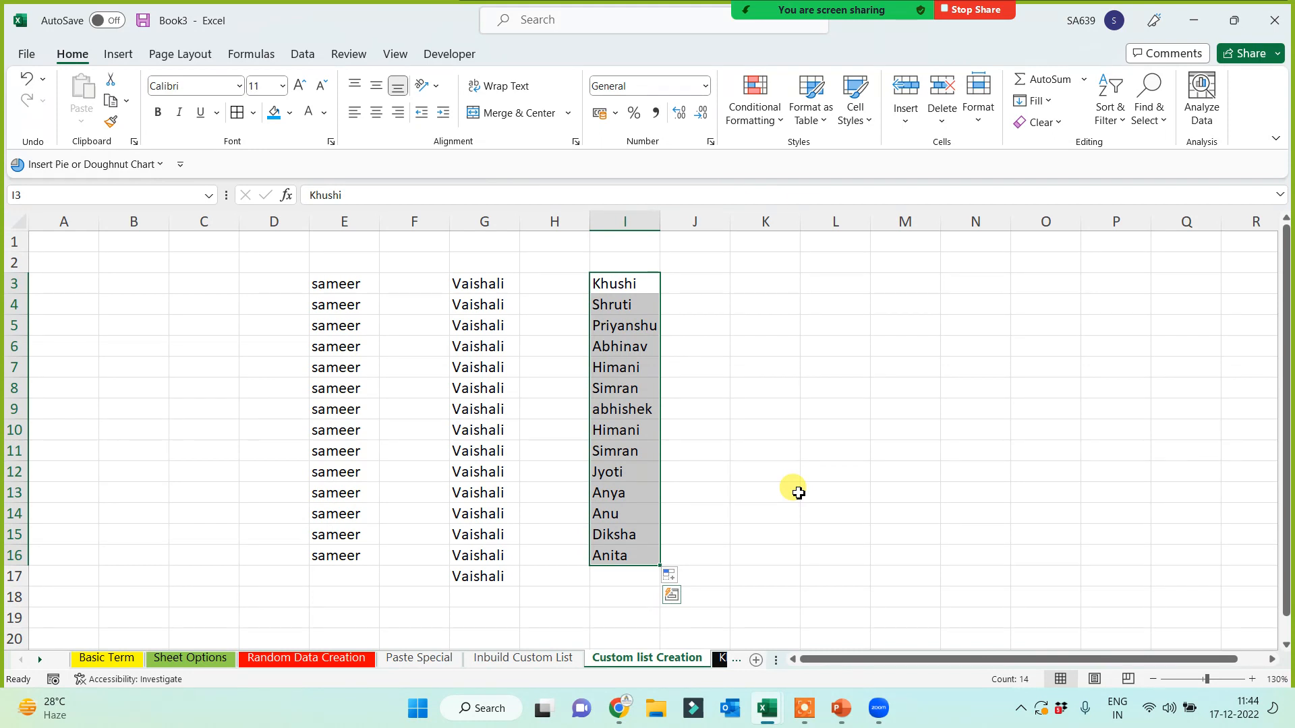
left_click_drag(327, 284, 399, 544)
left_click(371, 596)
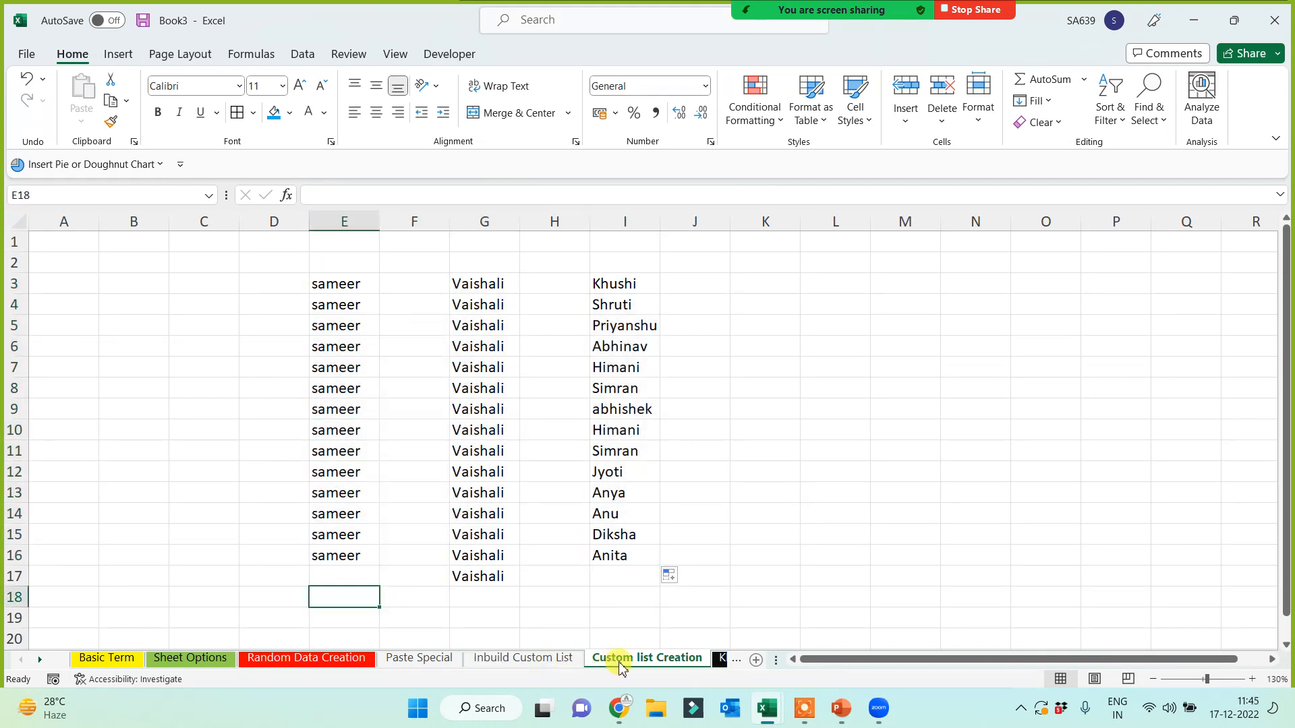
- Move the name in G3 to I1 and the name in E3 to I2, above the list in column I
left_click(497, 282)
key("ctrl+c")
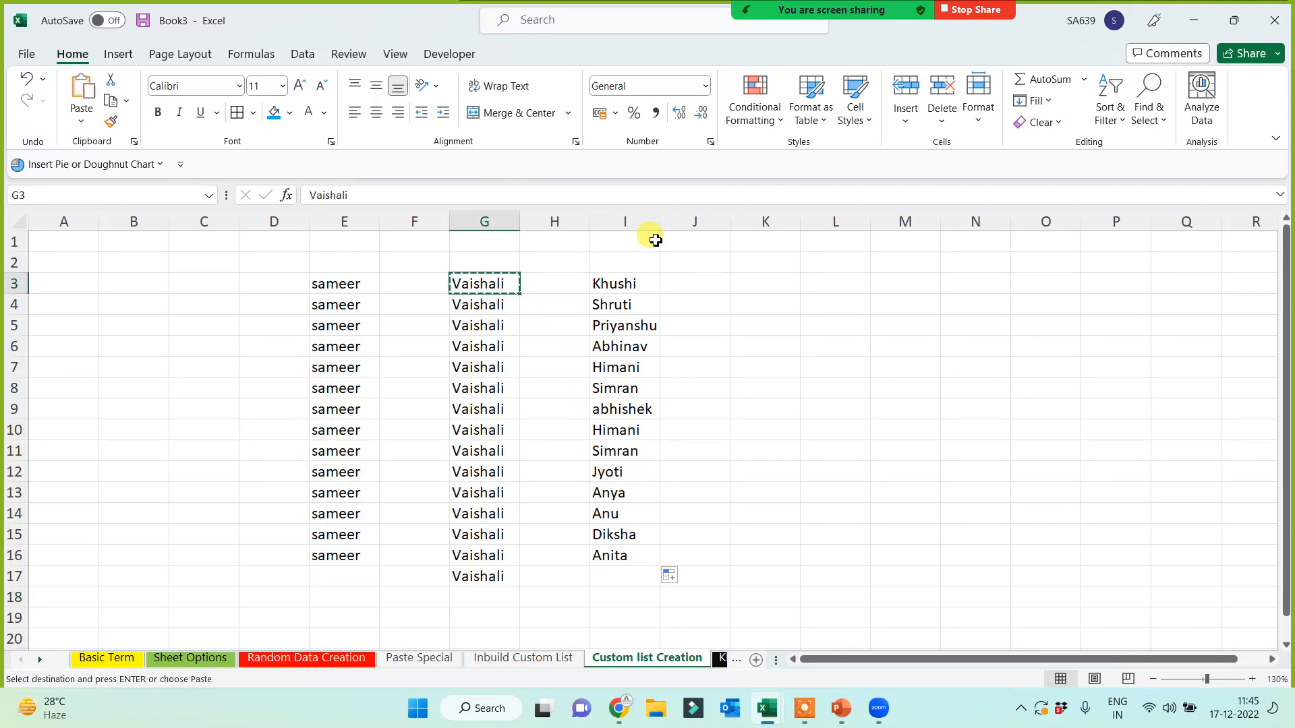
left_click(644, 242)
key("ctrl+v")
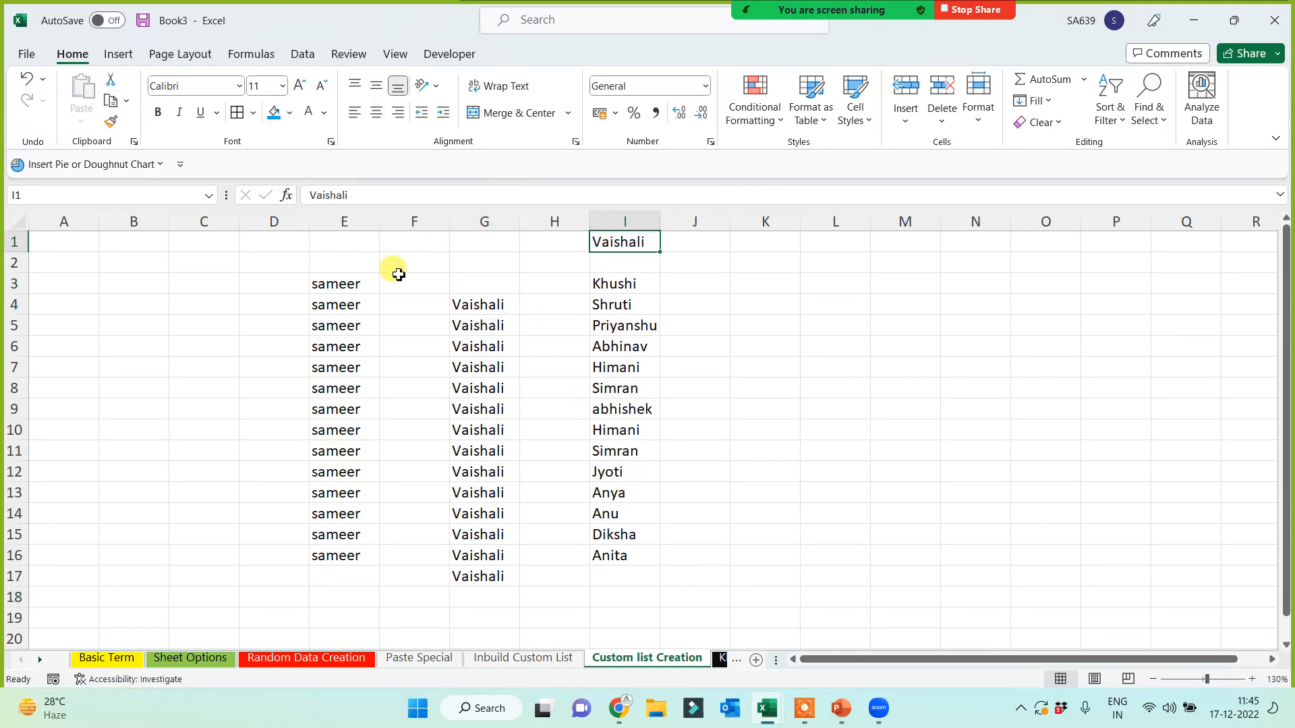
left_click(364, 284)
key("ctrl+c")
left_click(629, 264)
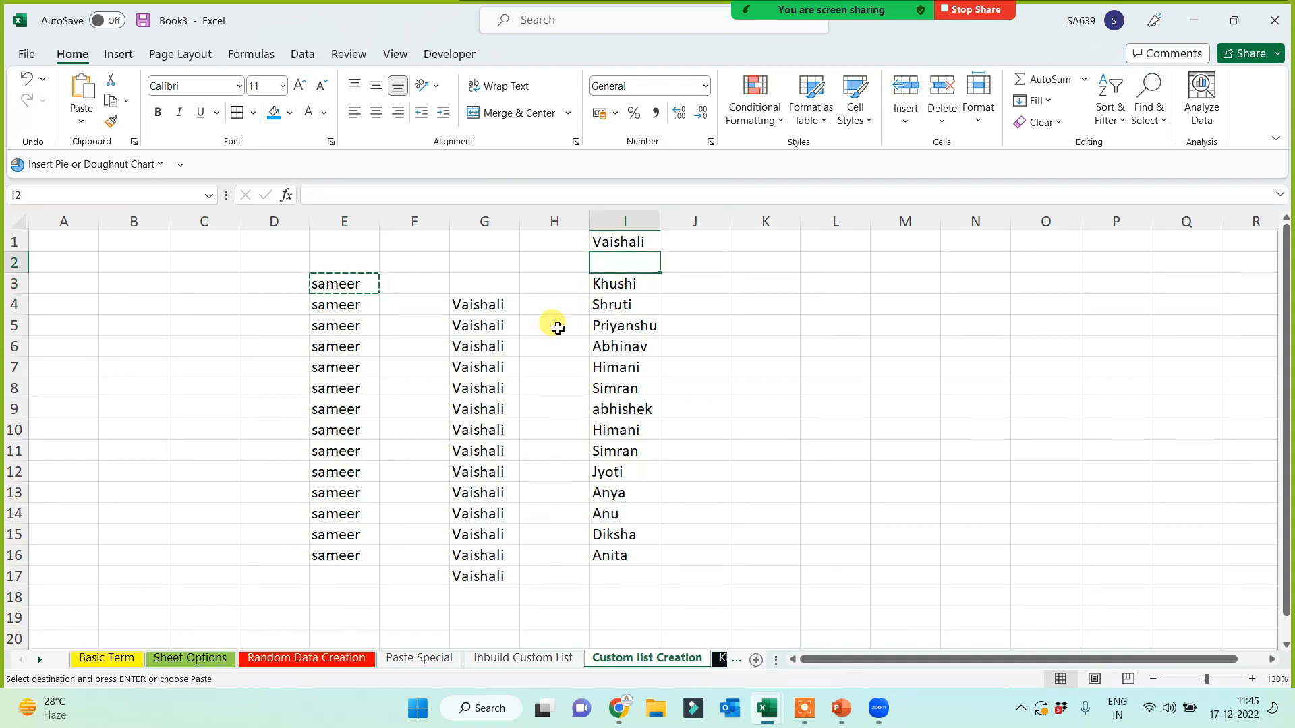
key("ctrl+v")
- Clear the repeated names from the range E5:G18
left_click_drag(346, 325, 488, 593)
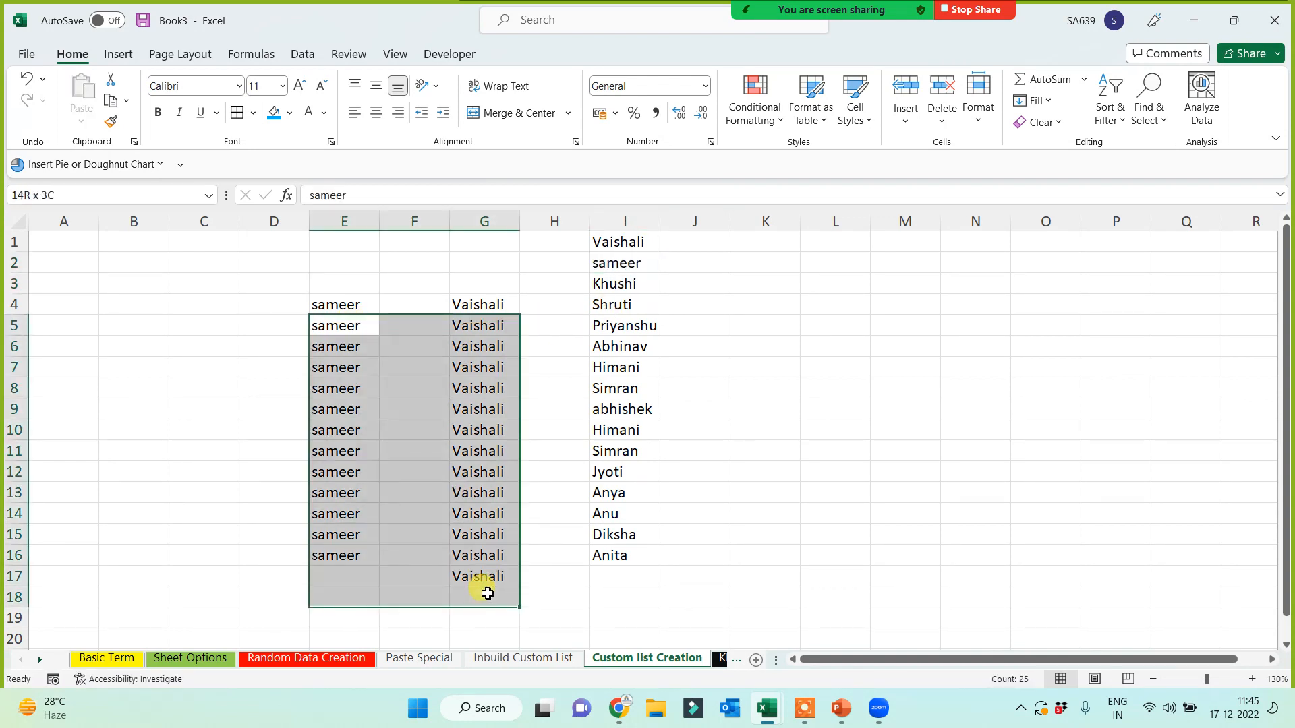
key("Delete")
left_click(835, 450)
left_click(856, 392)
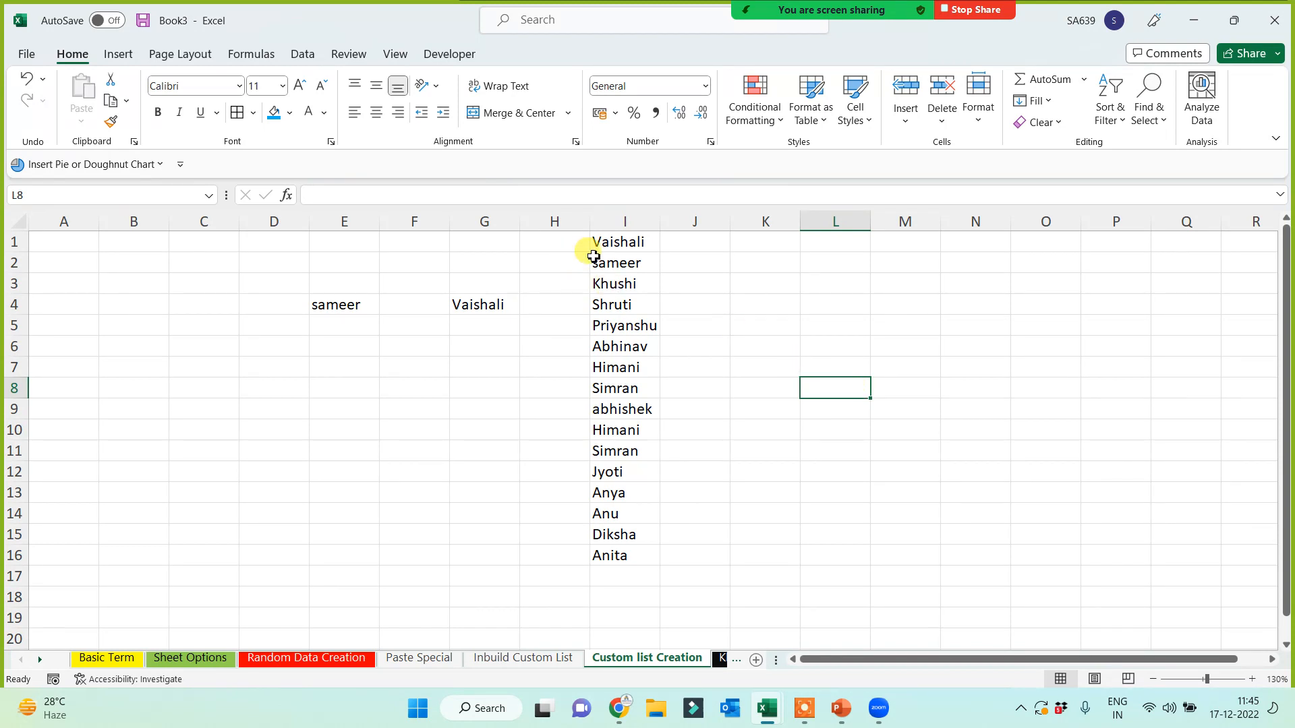
- Select the full list of names in I1:I16
left_click_drag(606, 243, 615, 555)
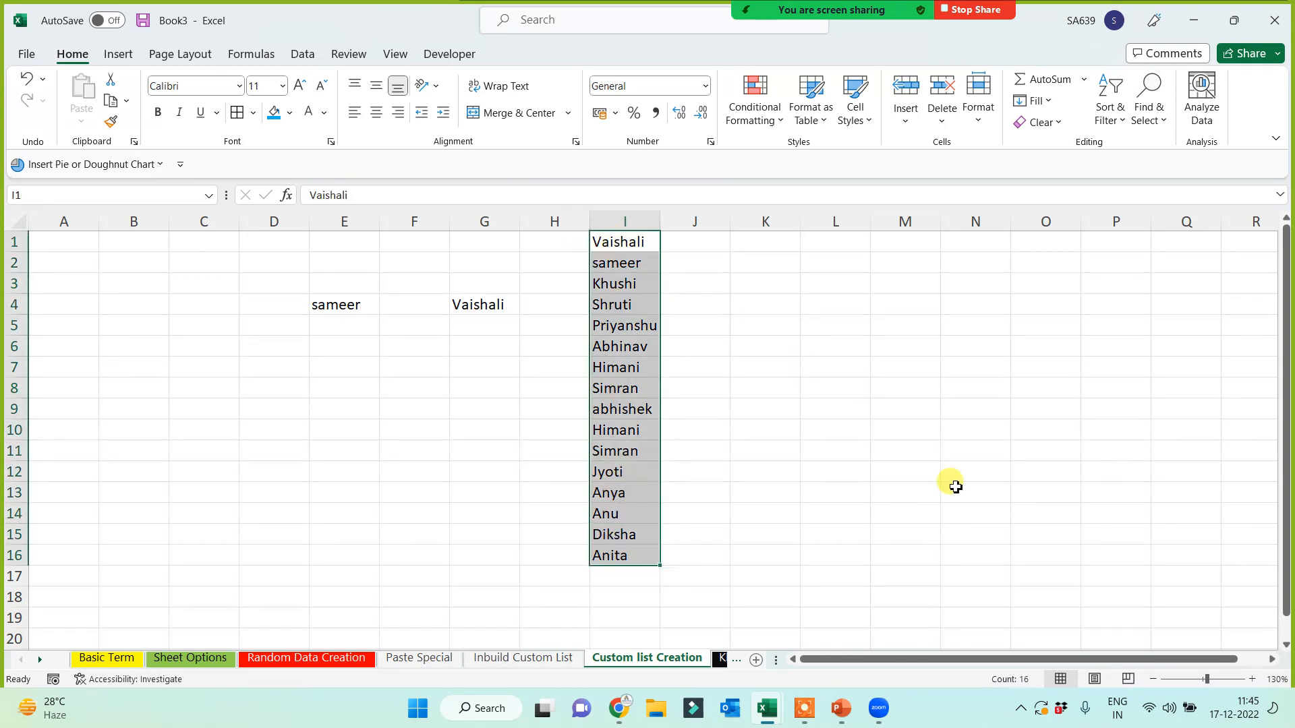
left_click(615, 262)
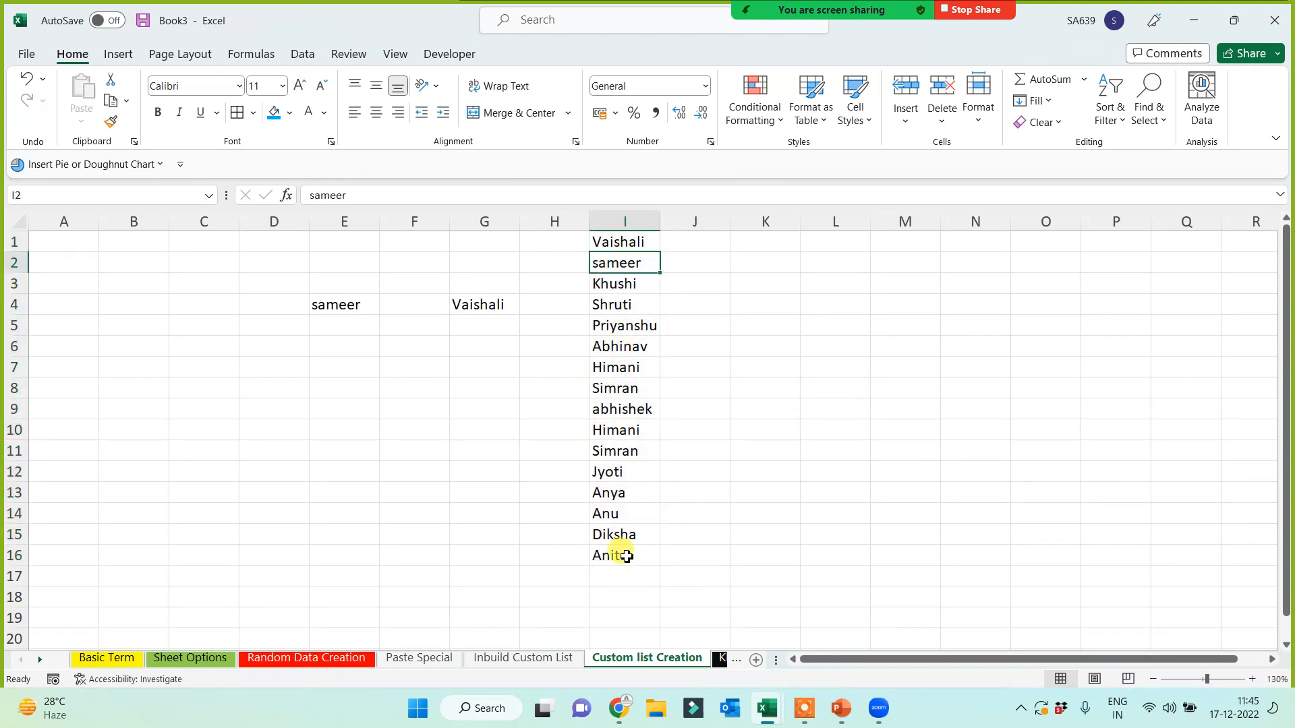
left_click(619, 283)
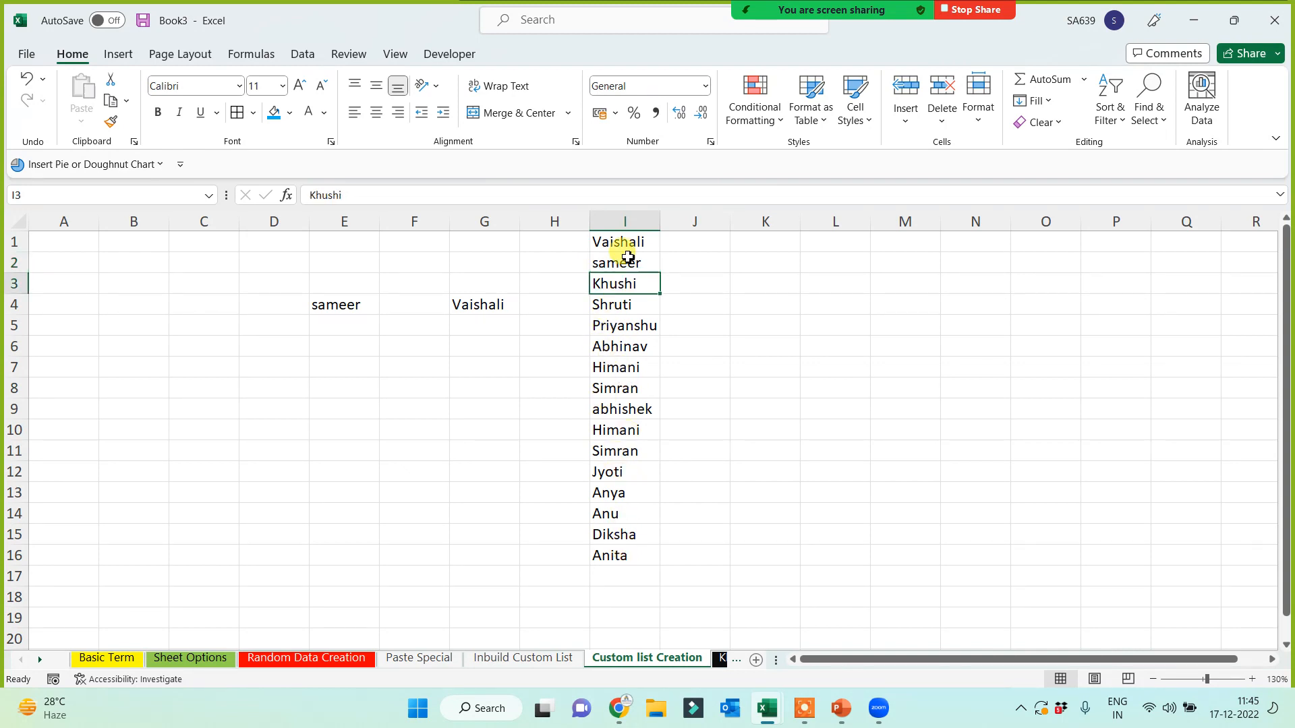
left_click(836, 409)
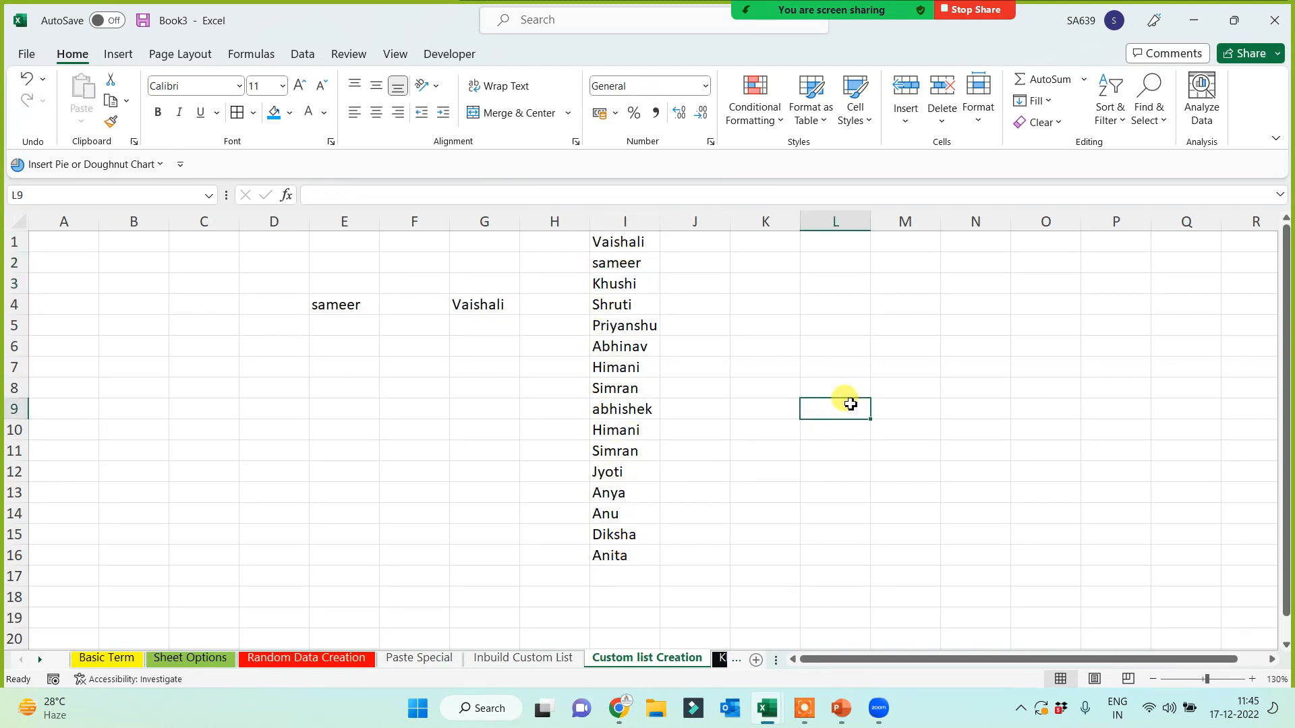
left_click_drag(632, 242, 635, 556)
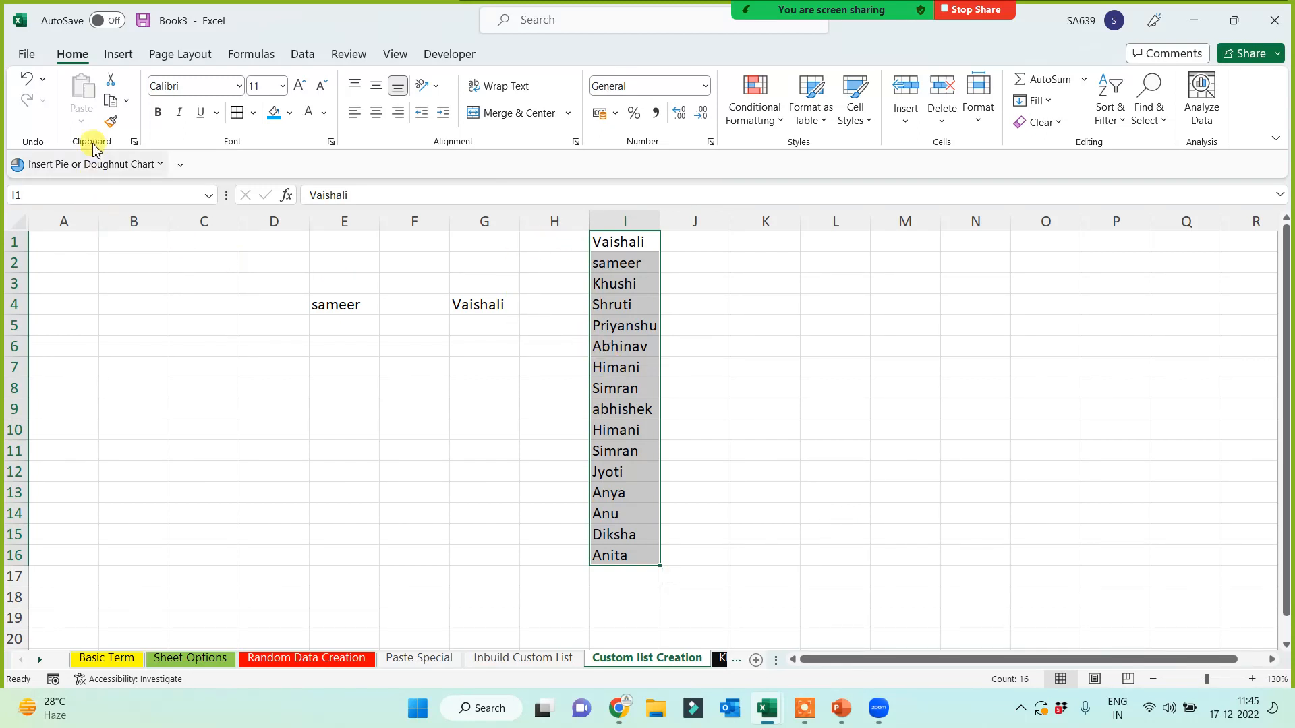
left_click(27, 55)
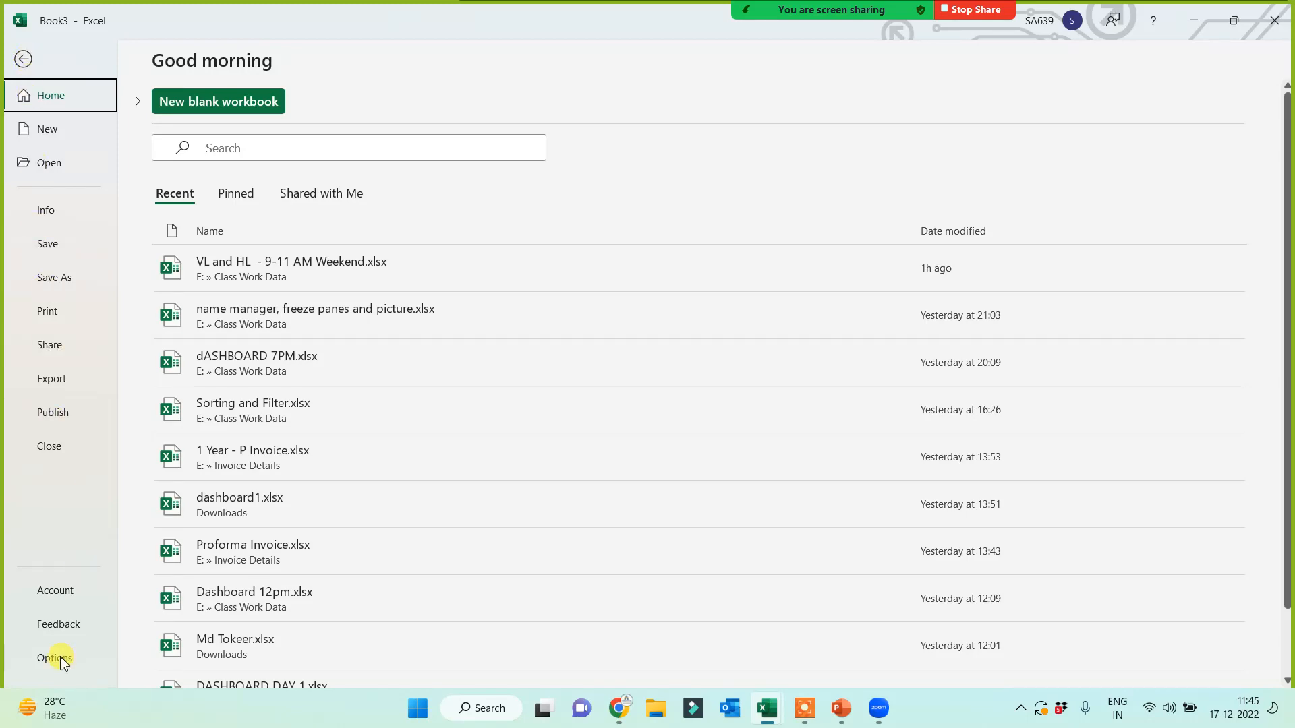
key("Escape")
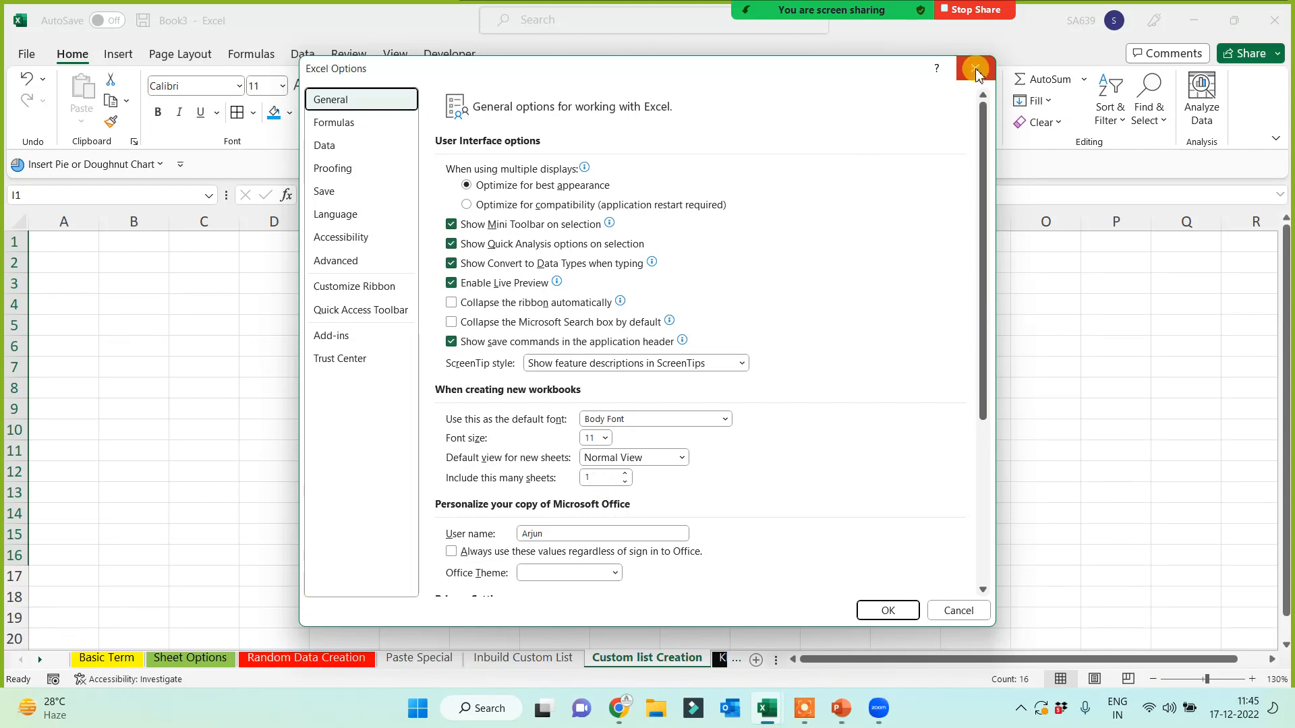
left_click(976, 72)
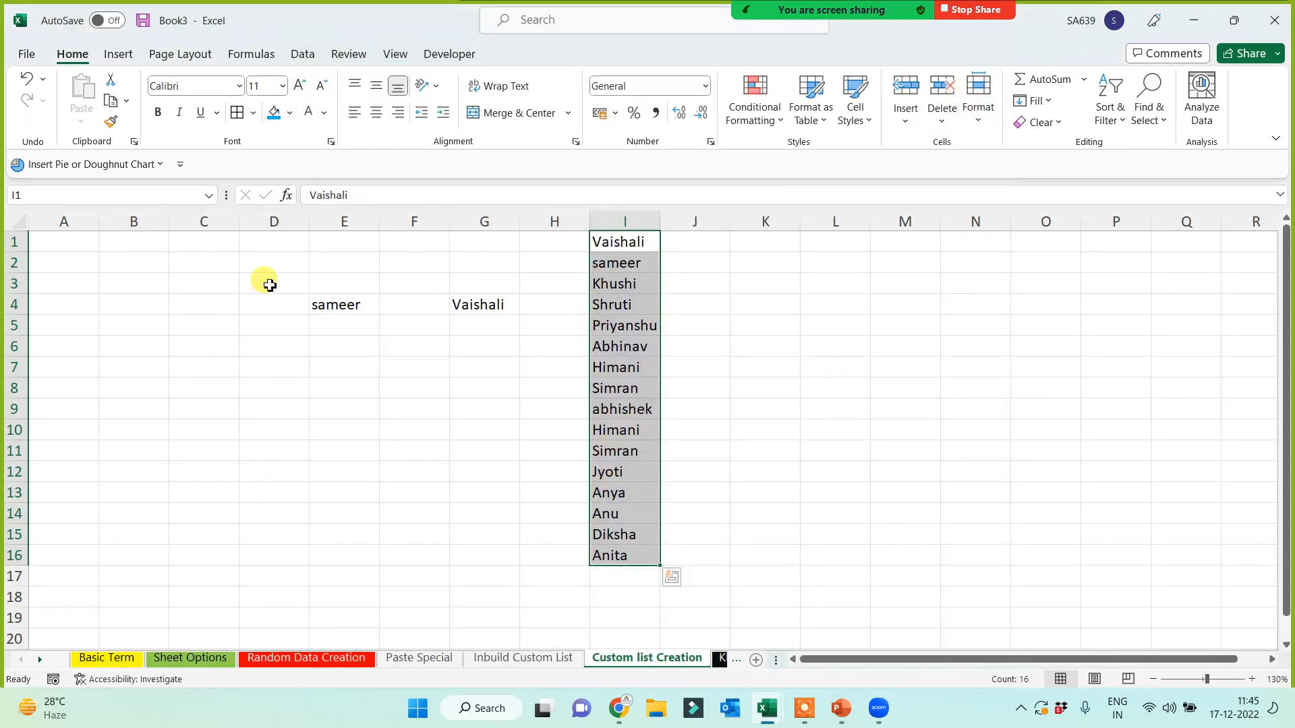
- Import the selected names from I1:I16 as a new custom list through the Advanced options and accept the settings
left_click(26, 54)
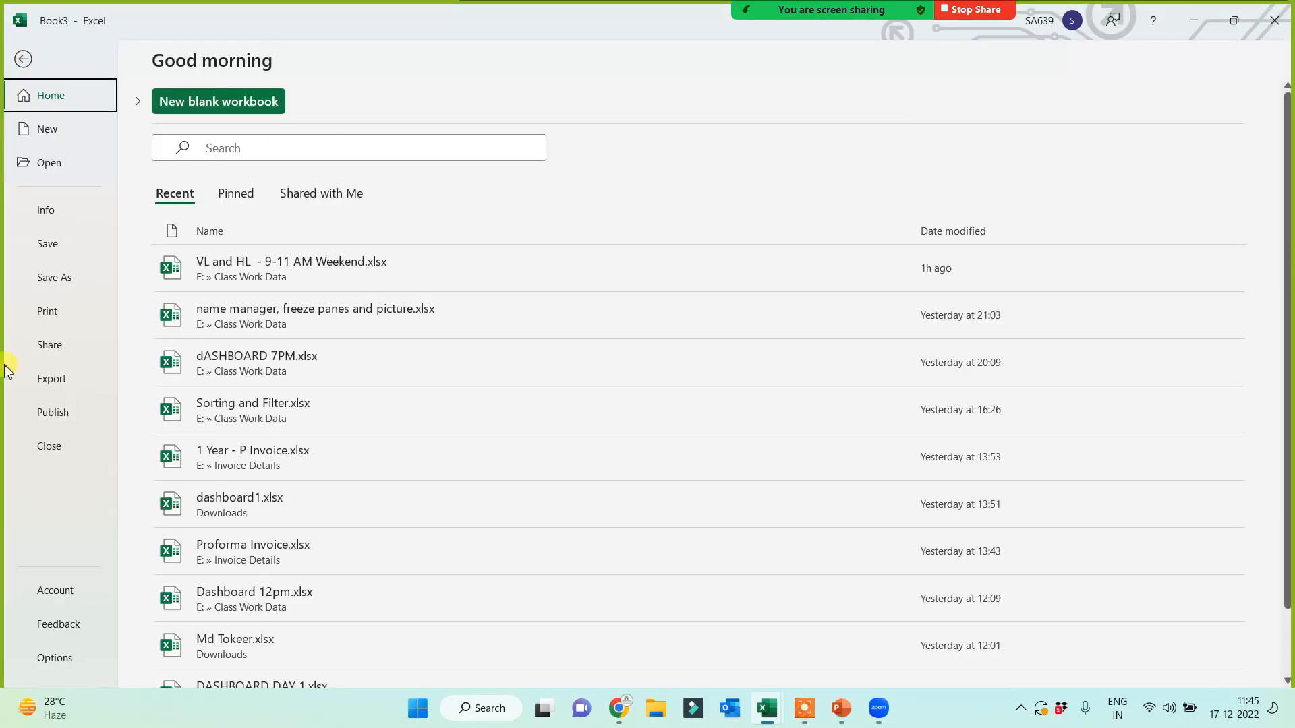
left_click(49, 660)
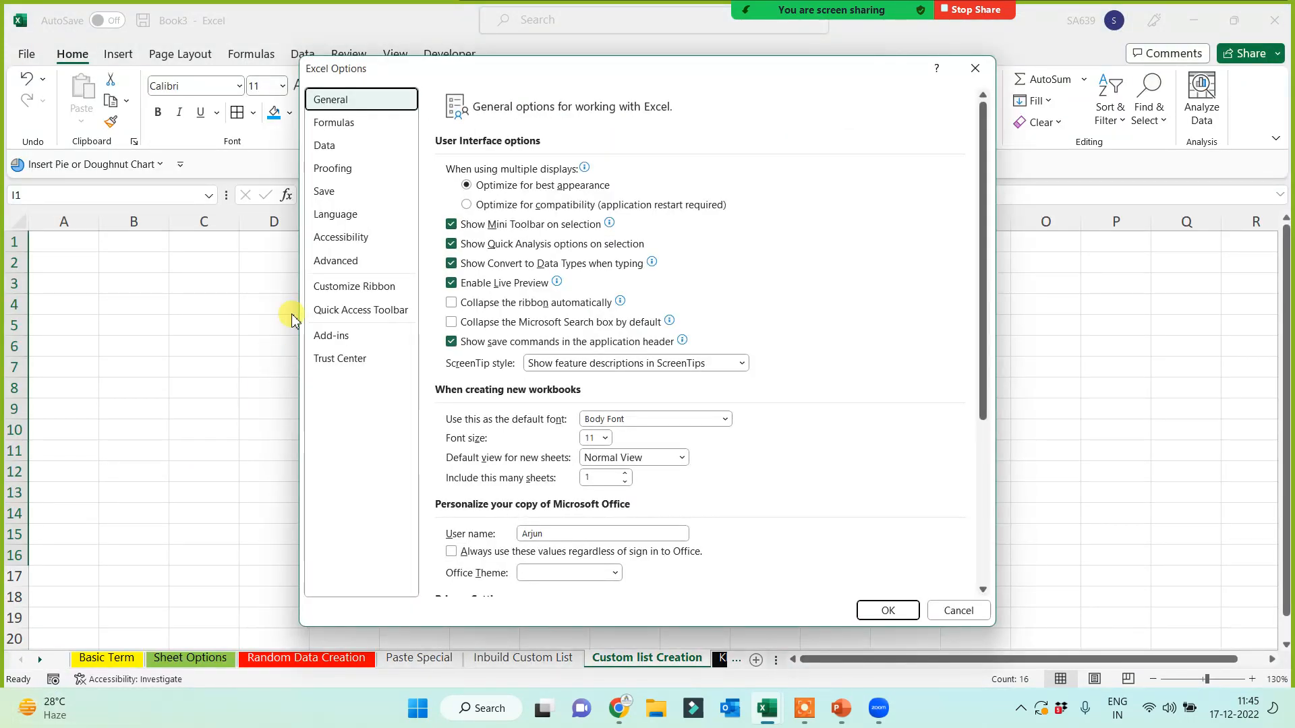
left_click(334, 266)
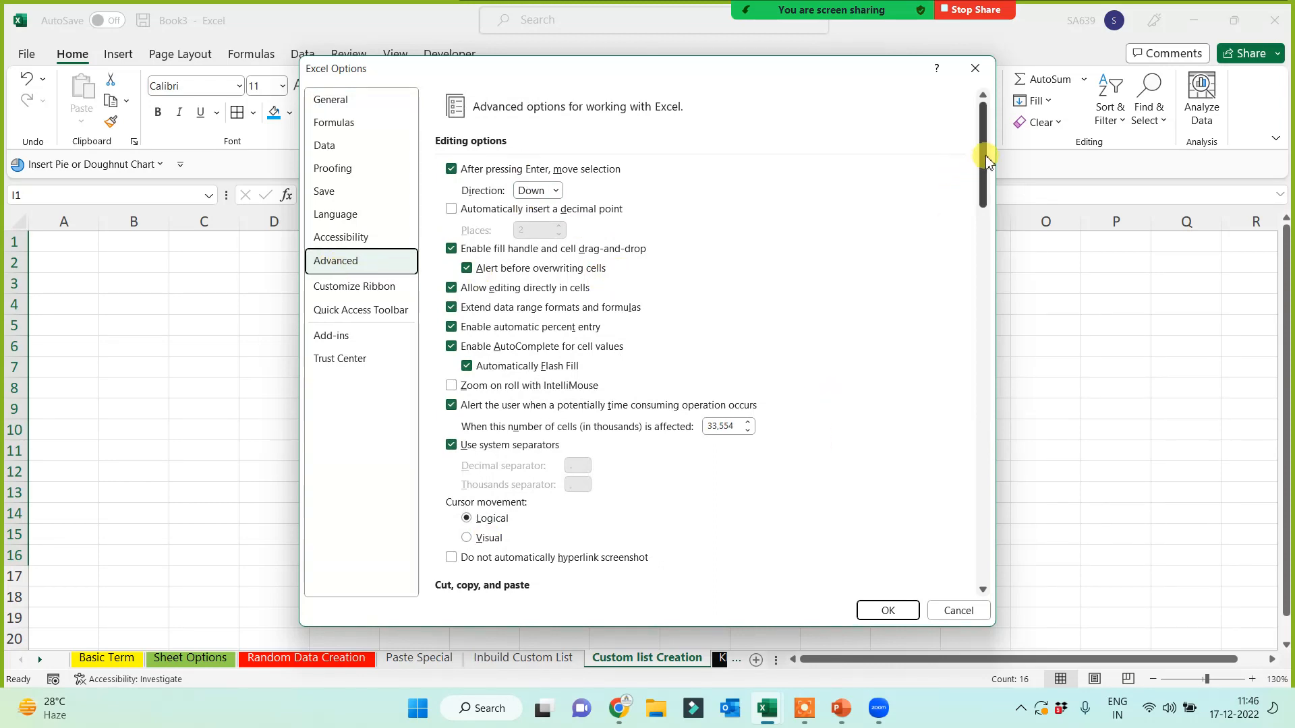
left_click_drag(985, 155, 954, 564)
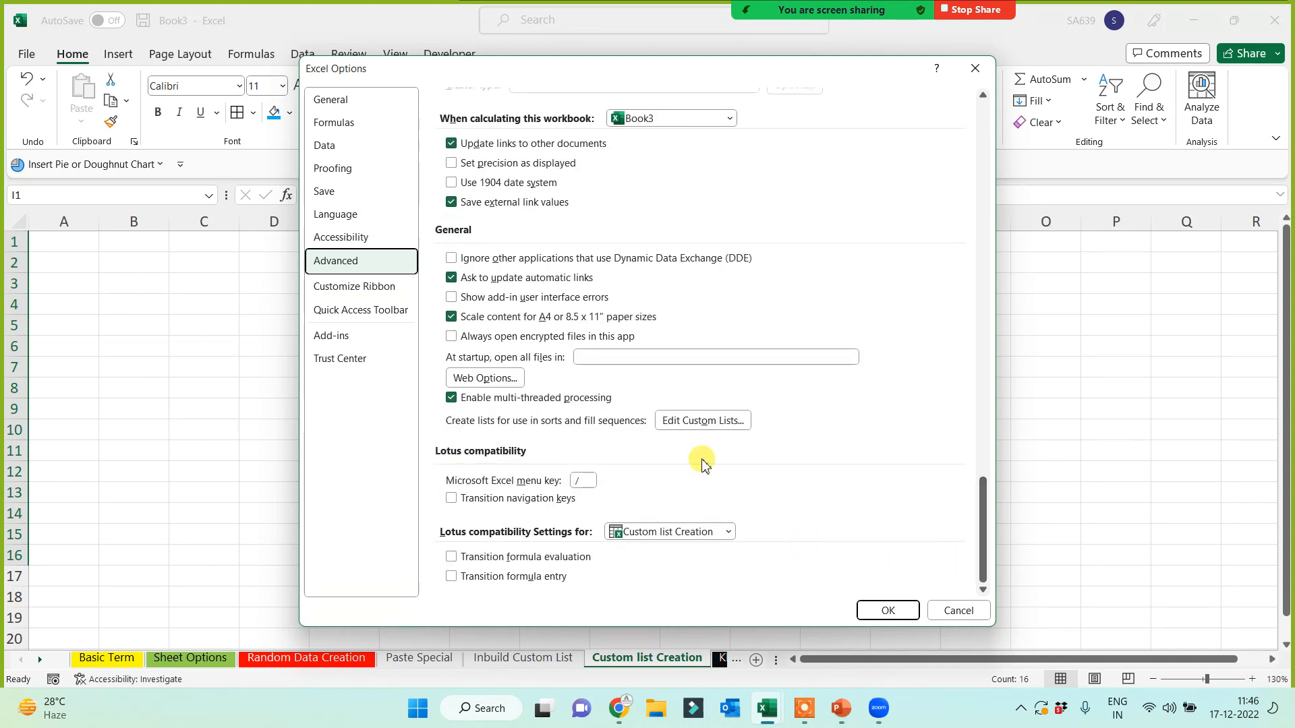
left_click(712, 425)
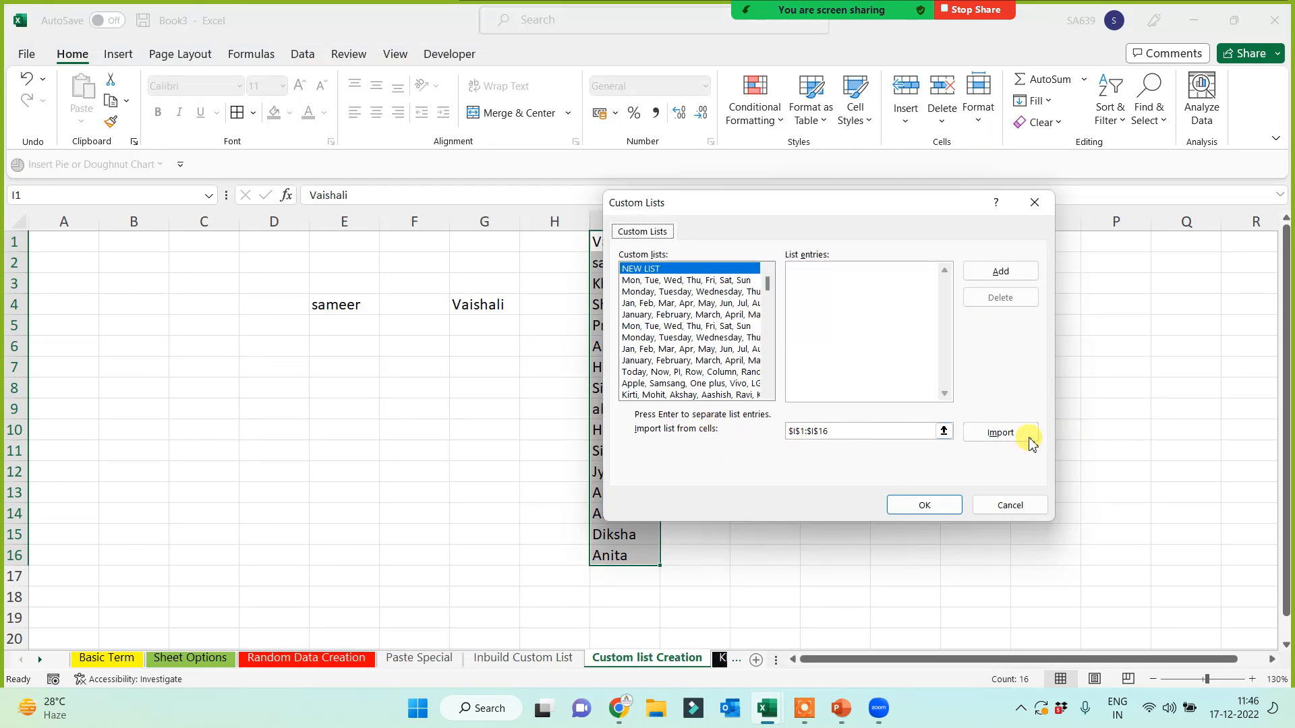
left_click(1005, 433)
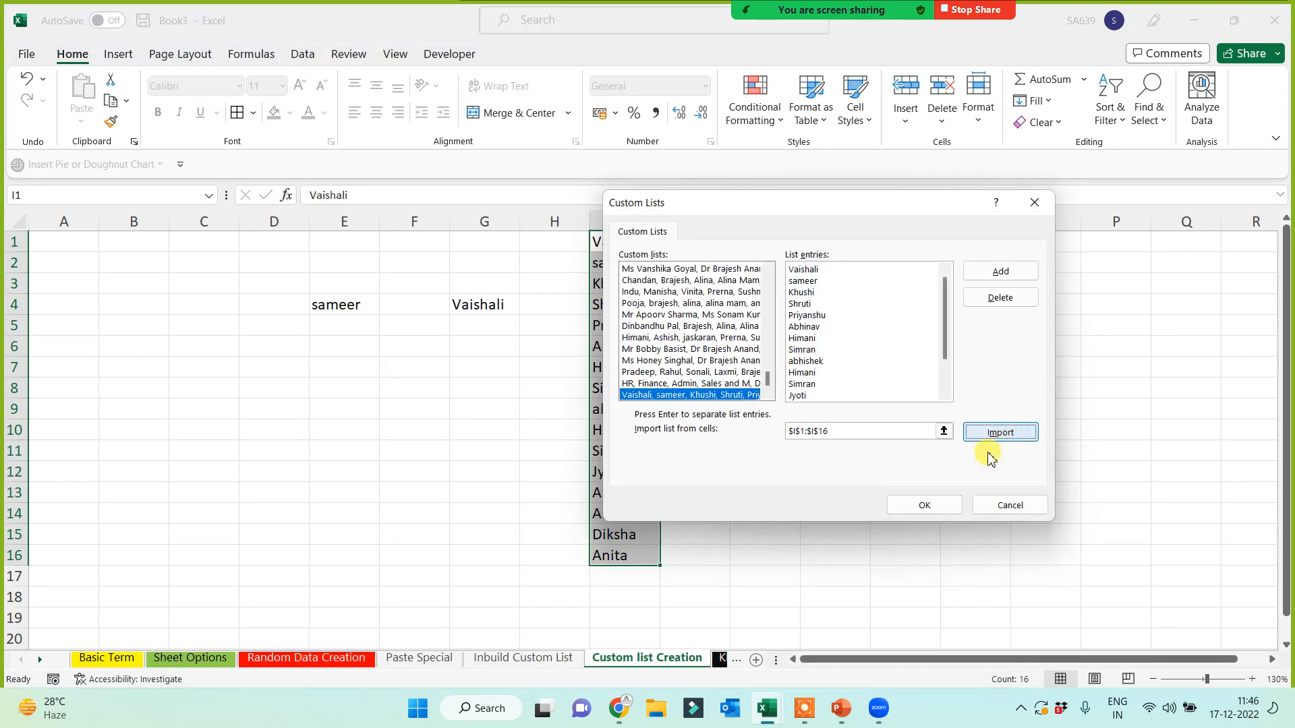
left_click(933, 505)
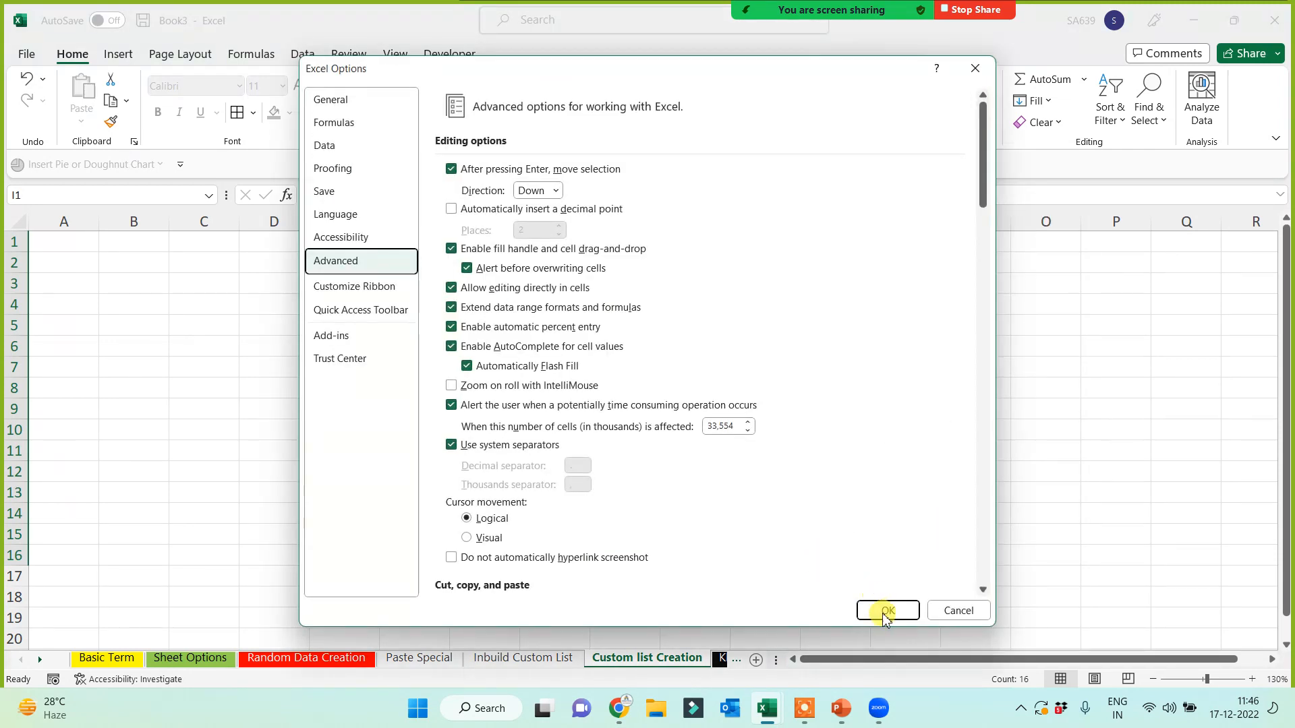
left_click(888, 610)
left_click(919, 516)
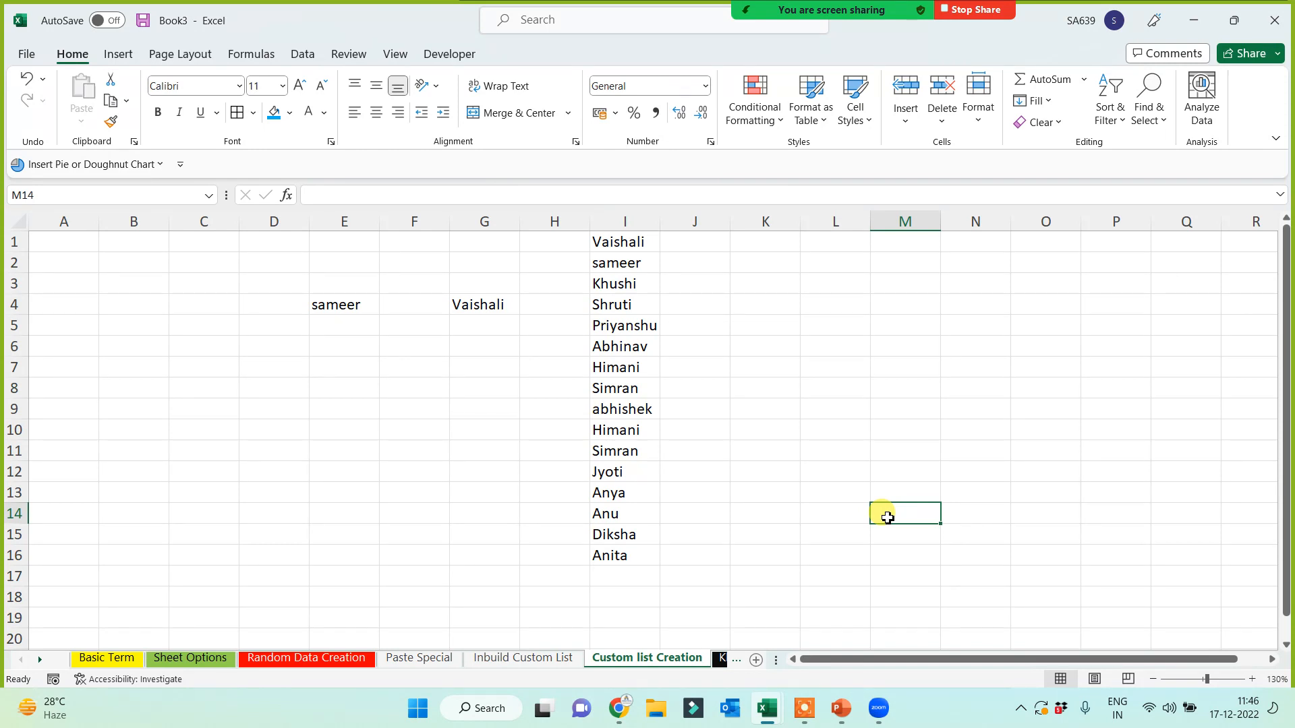
- Fill the series from the name in G4 down to G16 and from the name in E4 down to E16
left_click(497, 297)
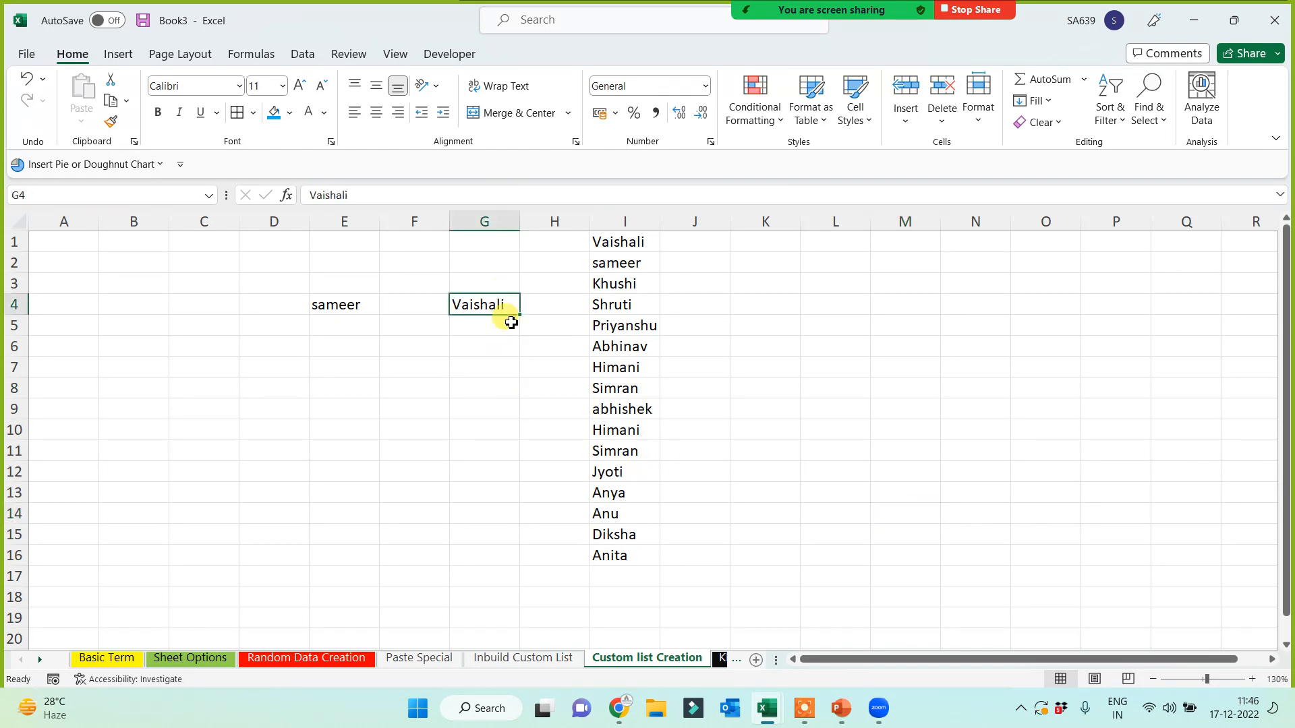
left_click_drag(510, 322, 499, 559)
left_click(341, 494)
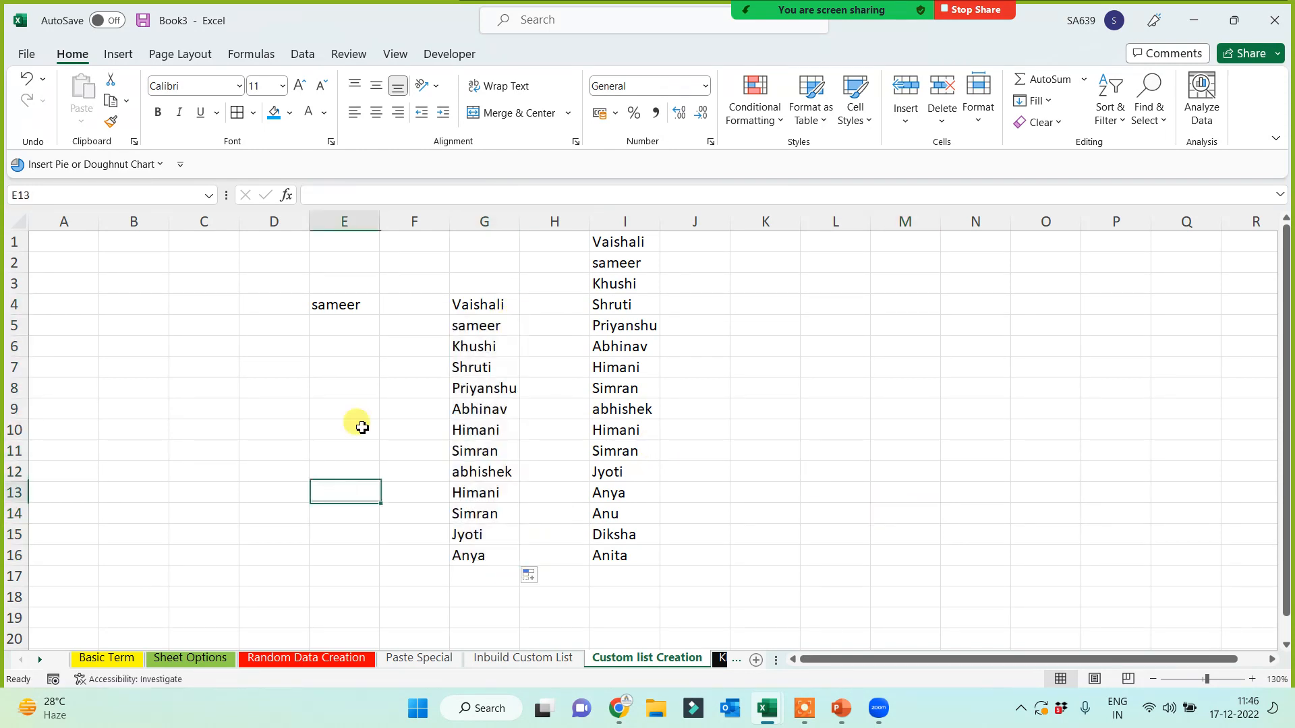
left_click(373, 304)
left_click_drag(379, 315, 360, 564)
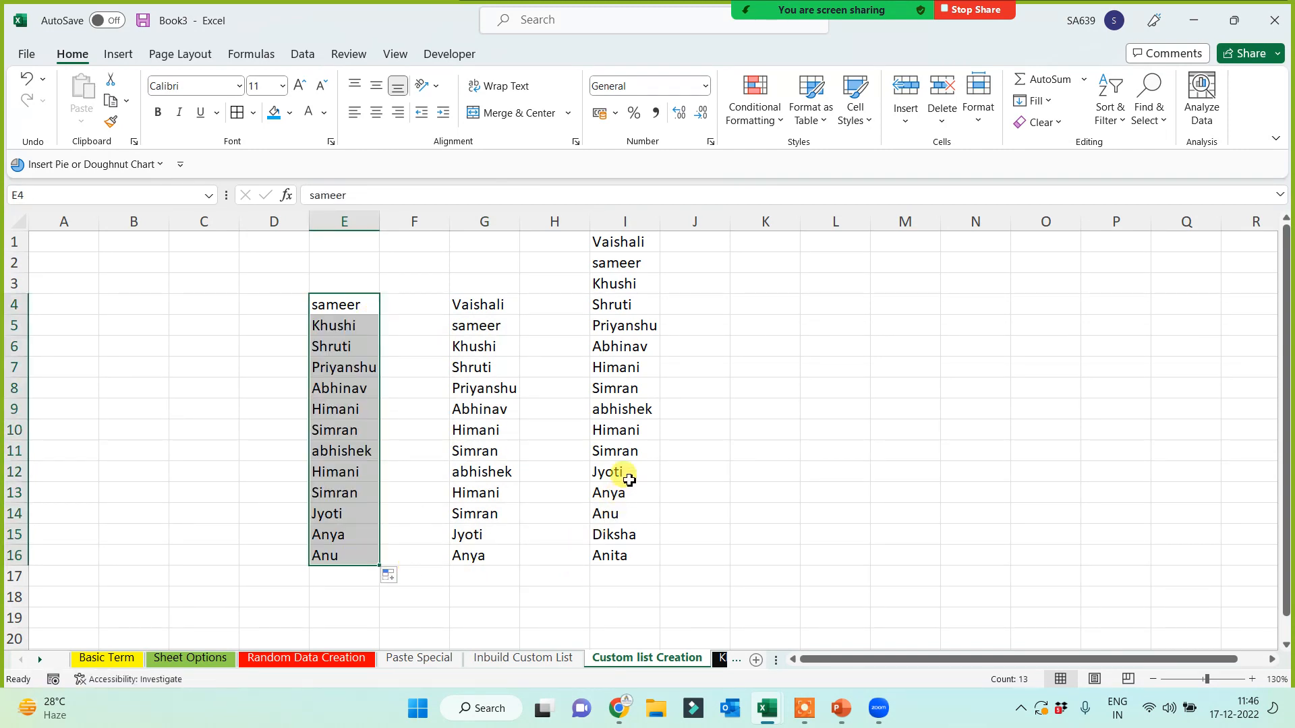
- Enter a first name from the middle of the imported list in K2 and fill the series down to K17
left_click(746, 269)
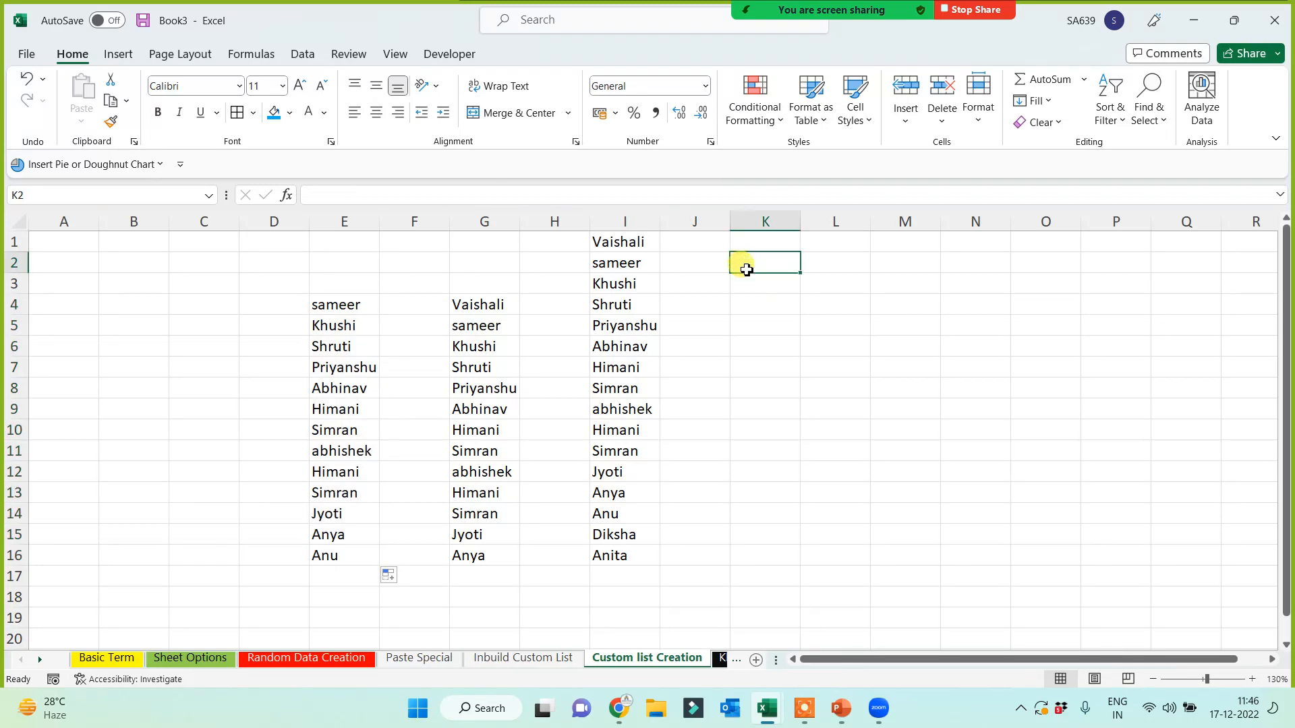
type("Anya")
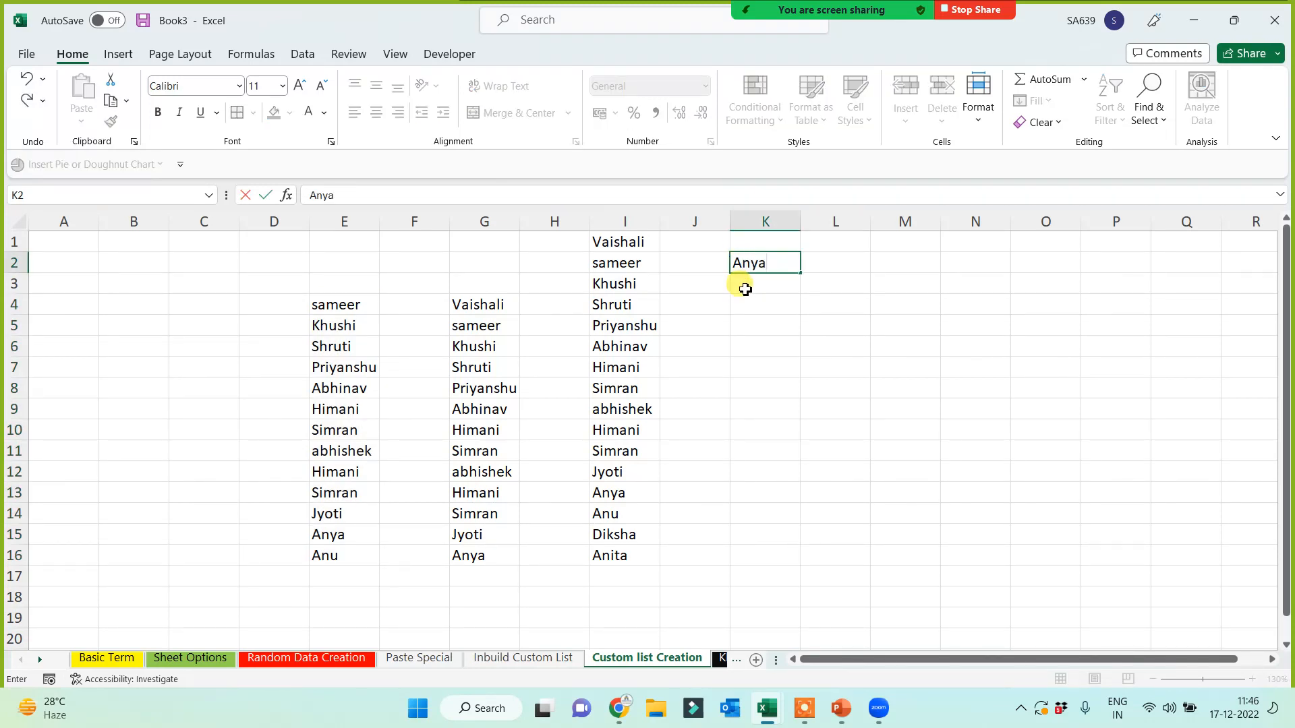
key("Return")
left_click(766, 263)
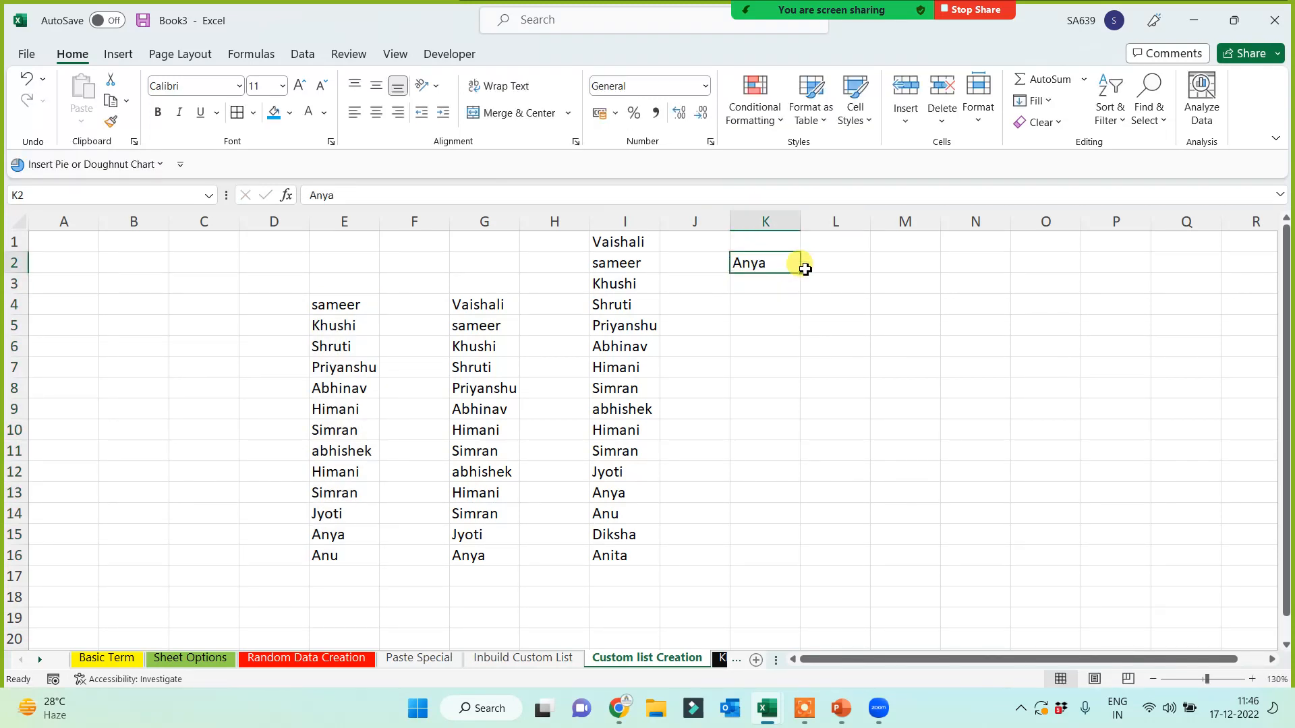
left_click_drag(800, 272, 752, 577)
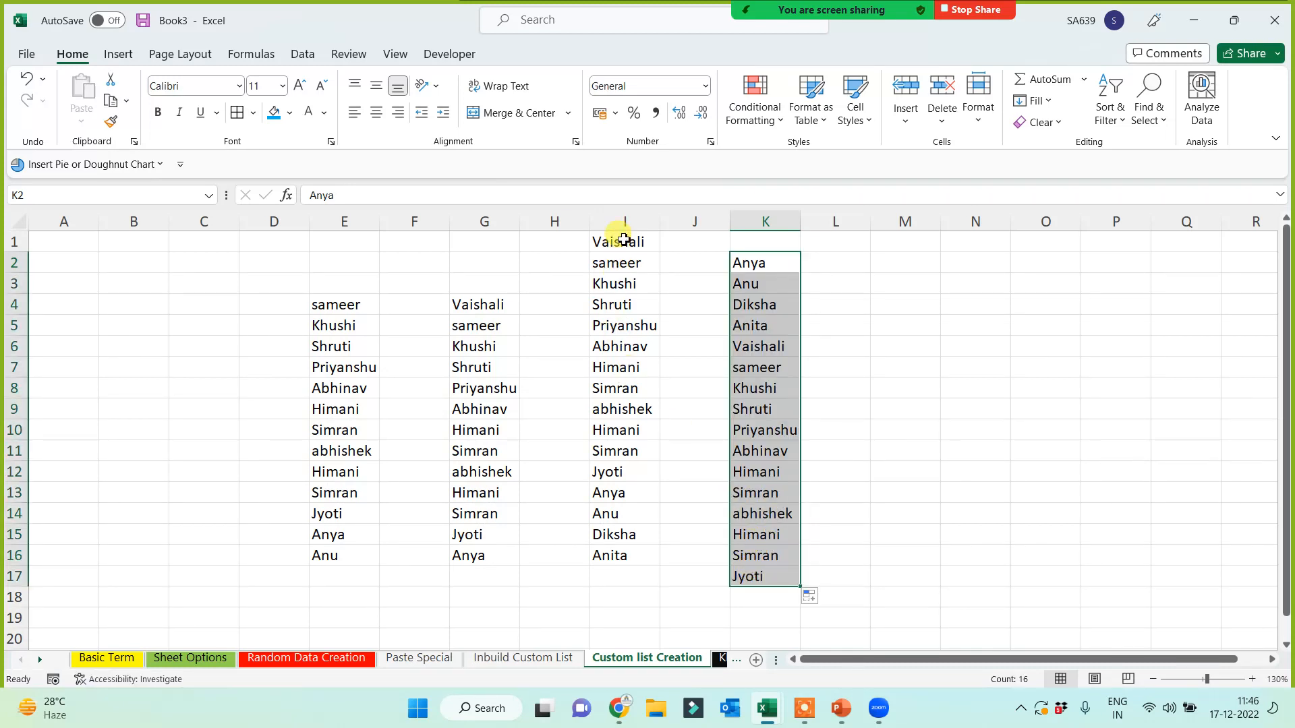
- Clear the names from the range F1:L17, keeping the list in column E
left_click_drag(615, 240, 608, 558)
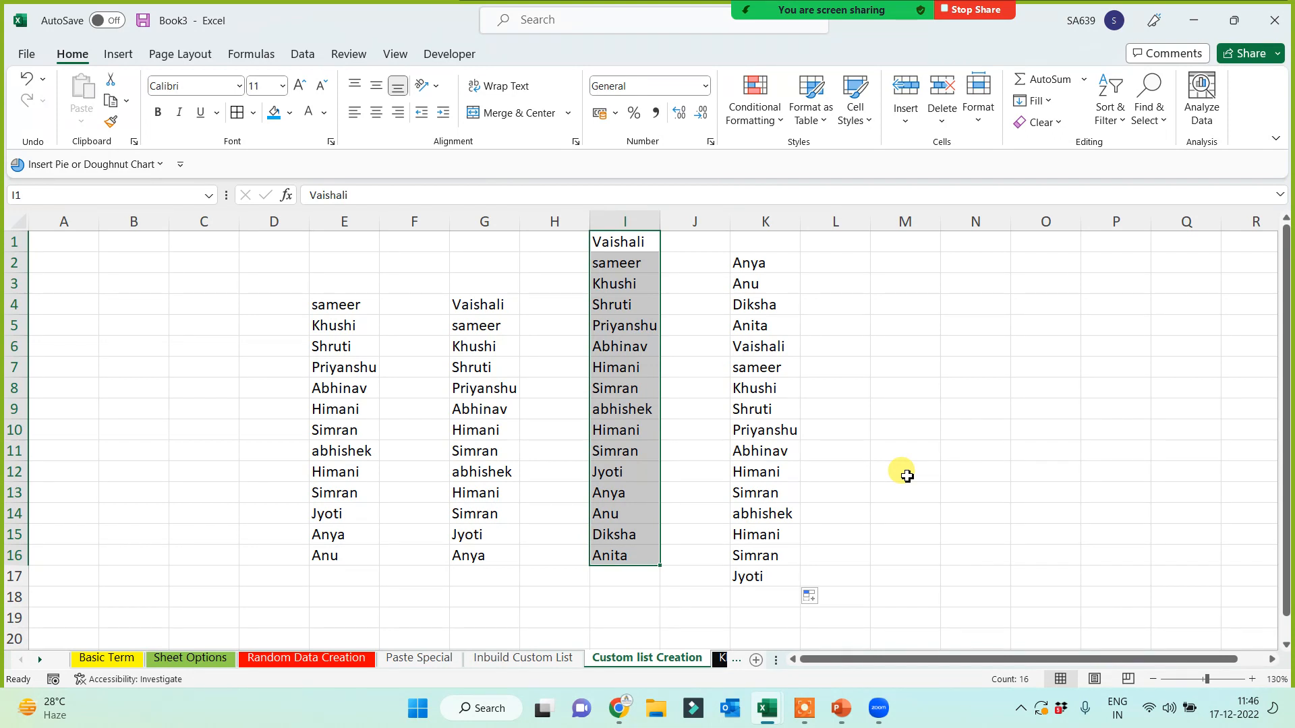
left_click(907, 476)
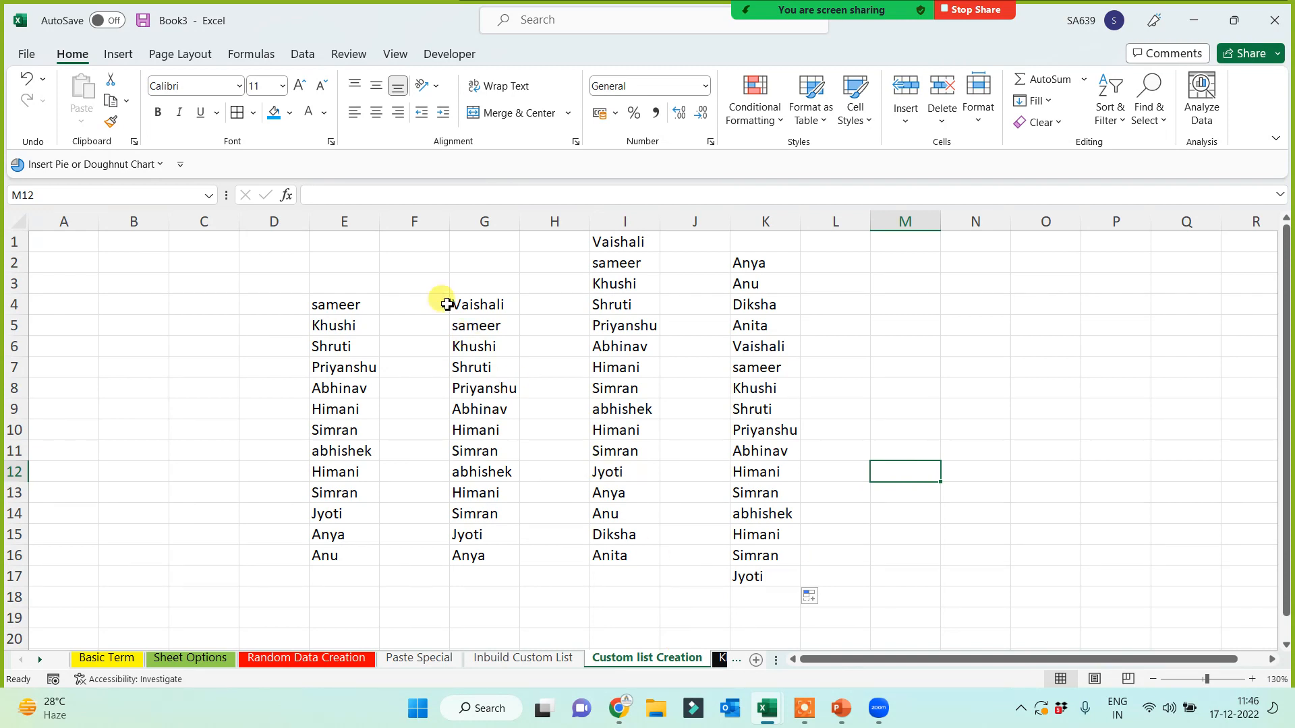
left_click_drag(435, 242, 810, 580)
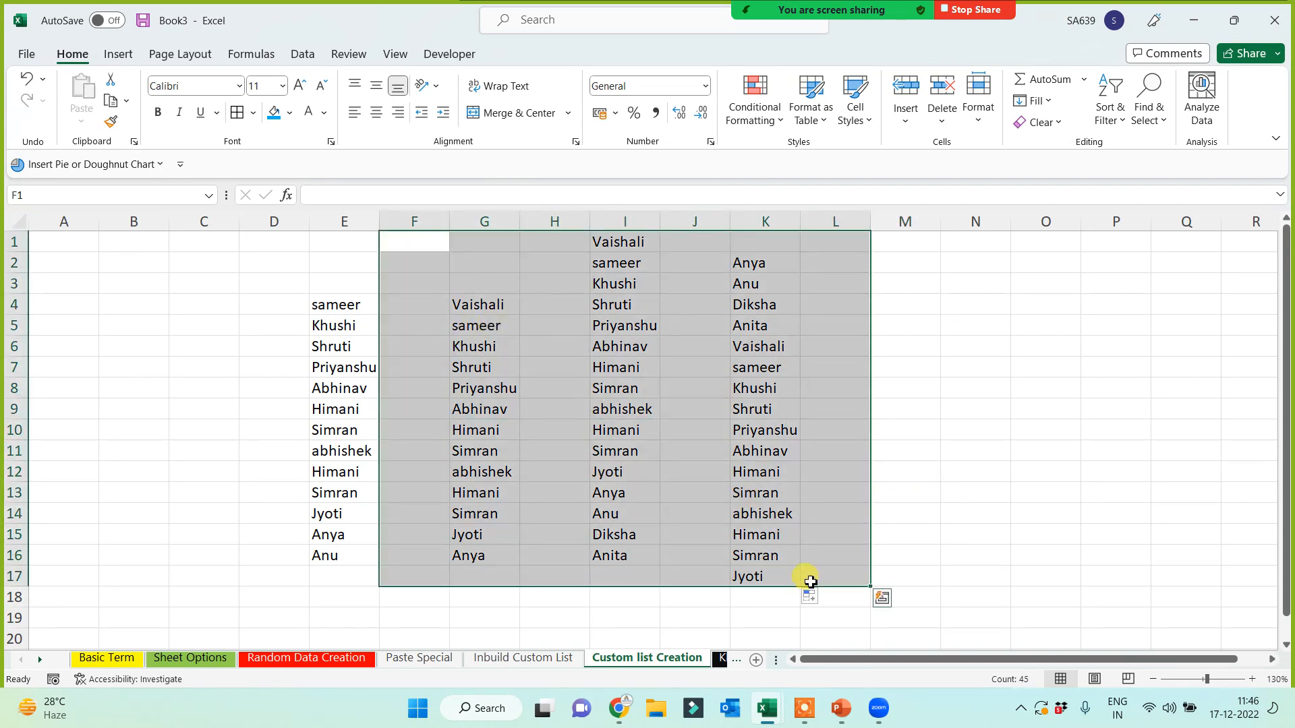
key("Delete")
- Insert the picture "3 How to Create Custom List.JPG" from the Basic Excel folder at cell G1
left_click(509, 277)
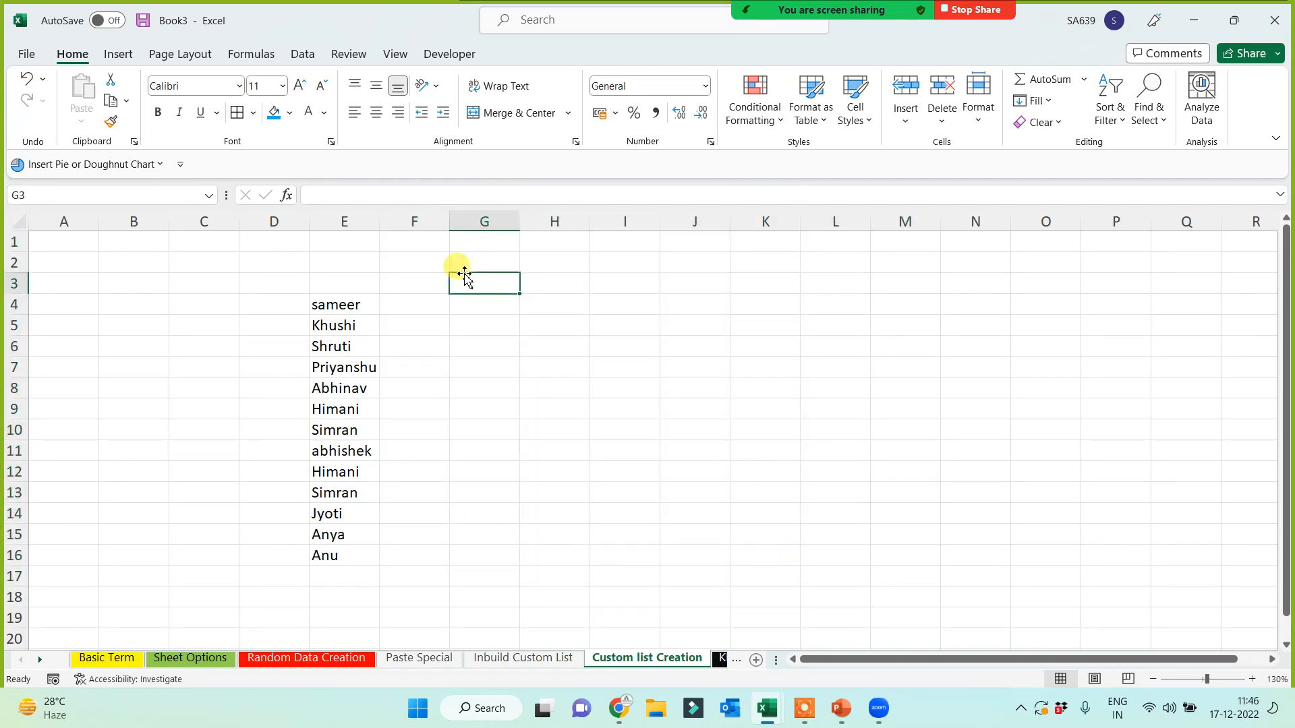
left_click(476, 241)
left_click(118, 54)
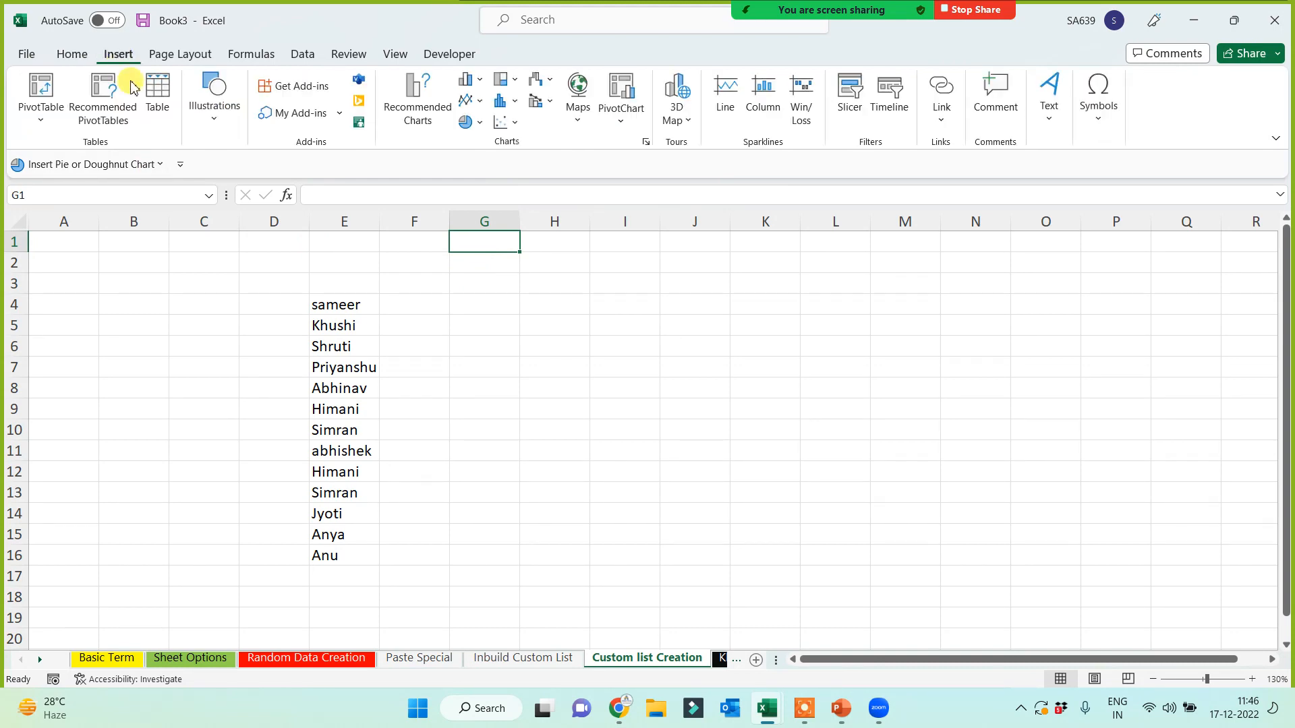
left_click(213, 101)
left_click(218, 162)
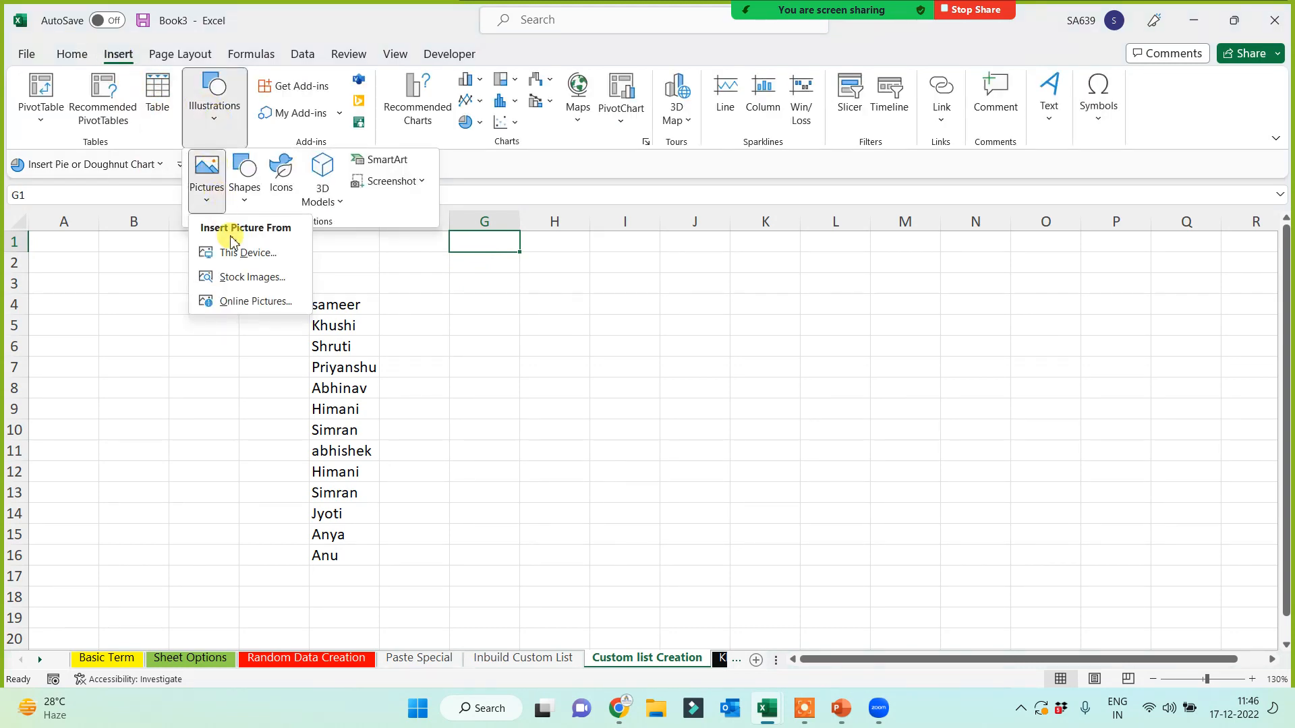
left_click(232, 251)
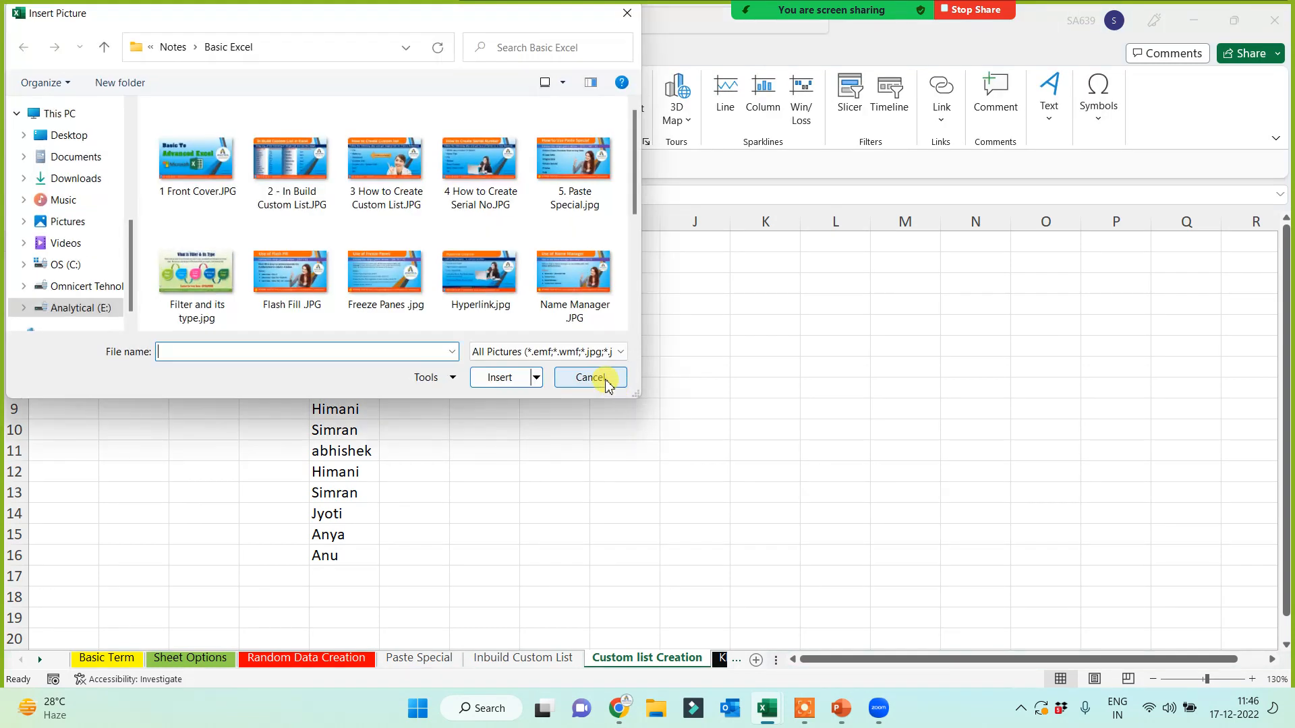
double_click(386, 166)
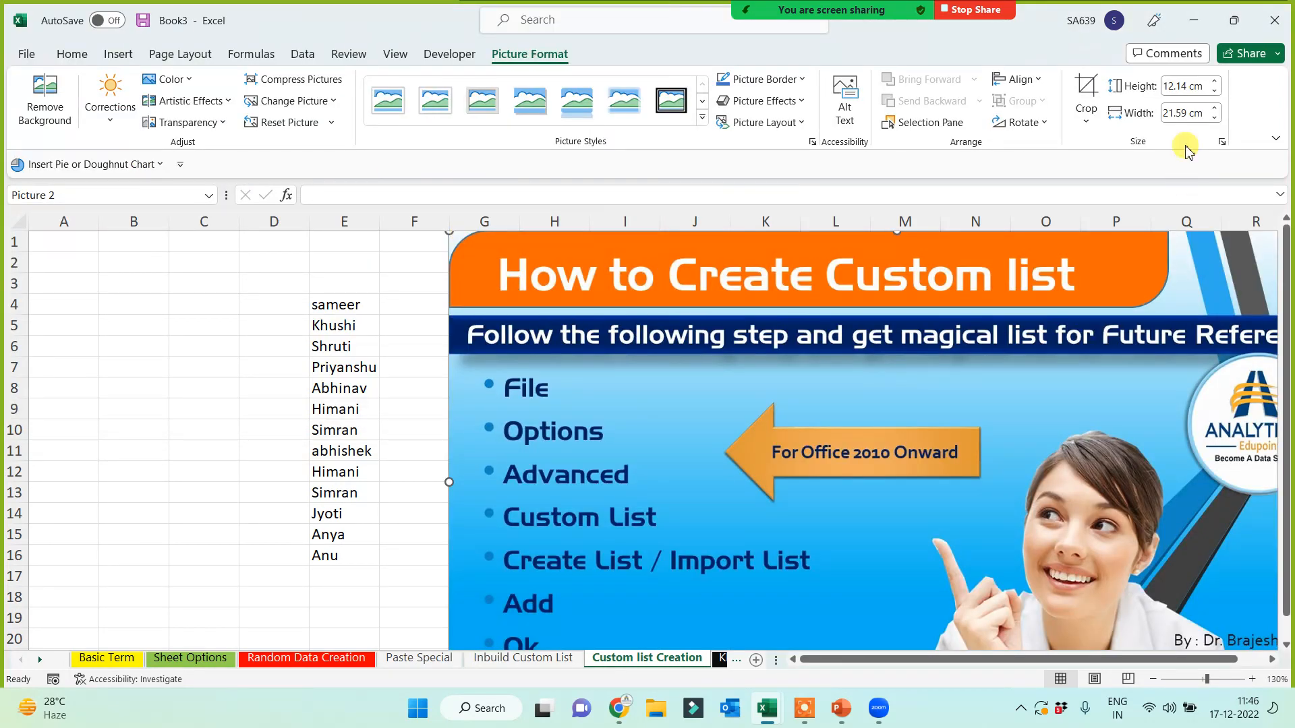
- Set the picture's height to 7 cm and enlarge it proportionally to cover about G1 to P18
left_click(1185, 86)
type("7")
key("Return")
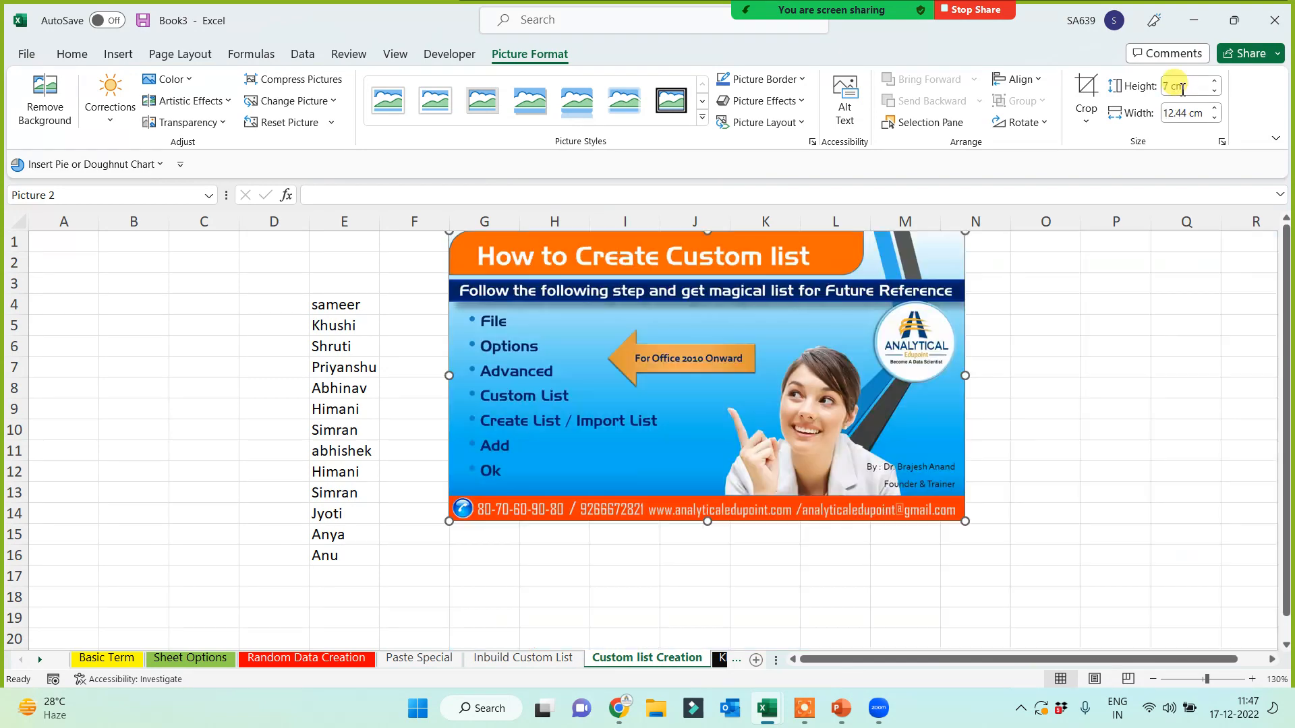
left_click_drag(966, 522, 1107, 601)
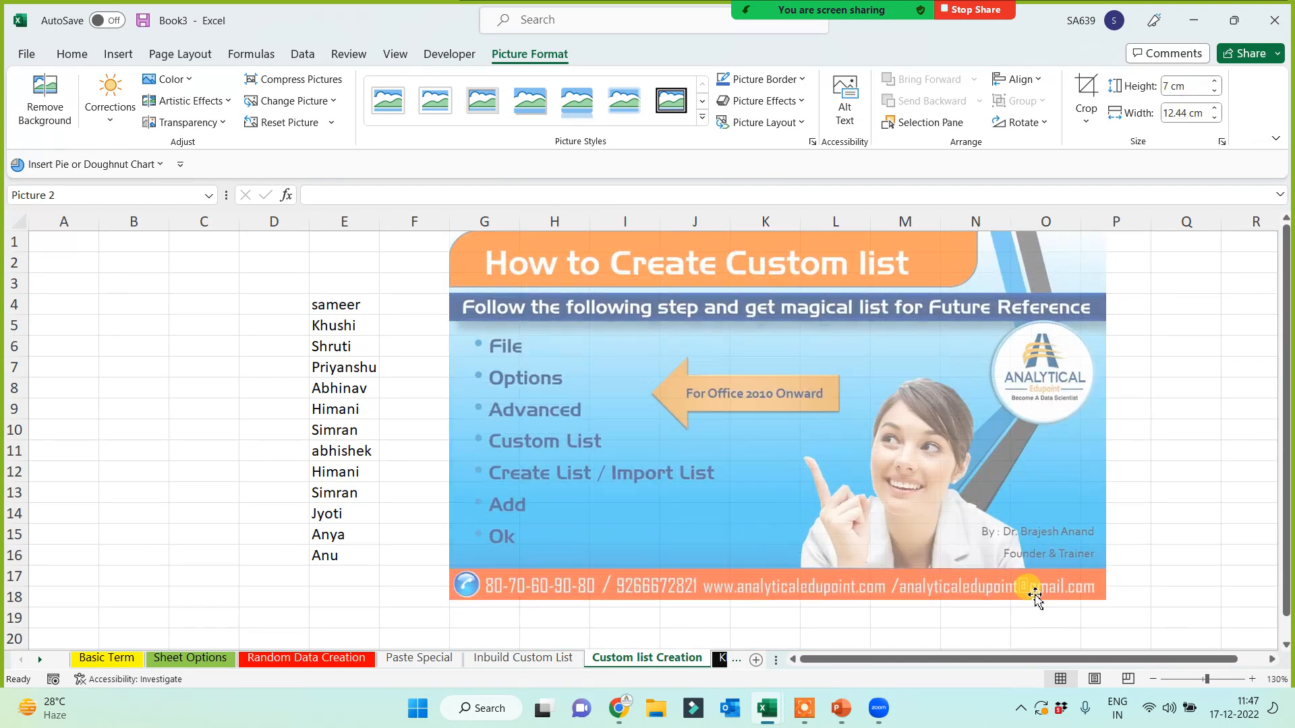
left_click_drag(338, 305, 343, 557)
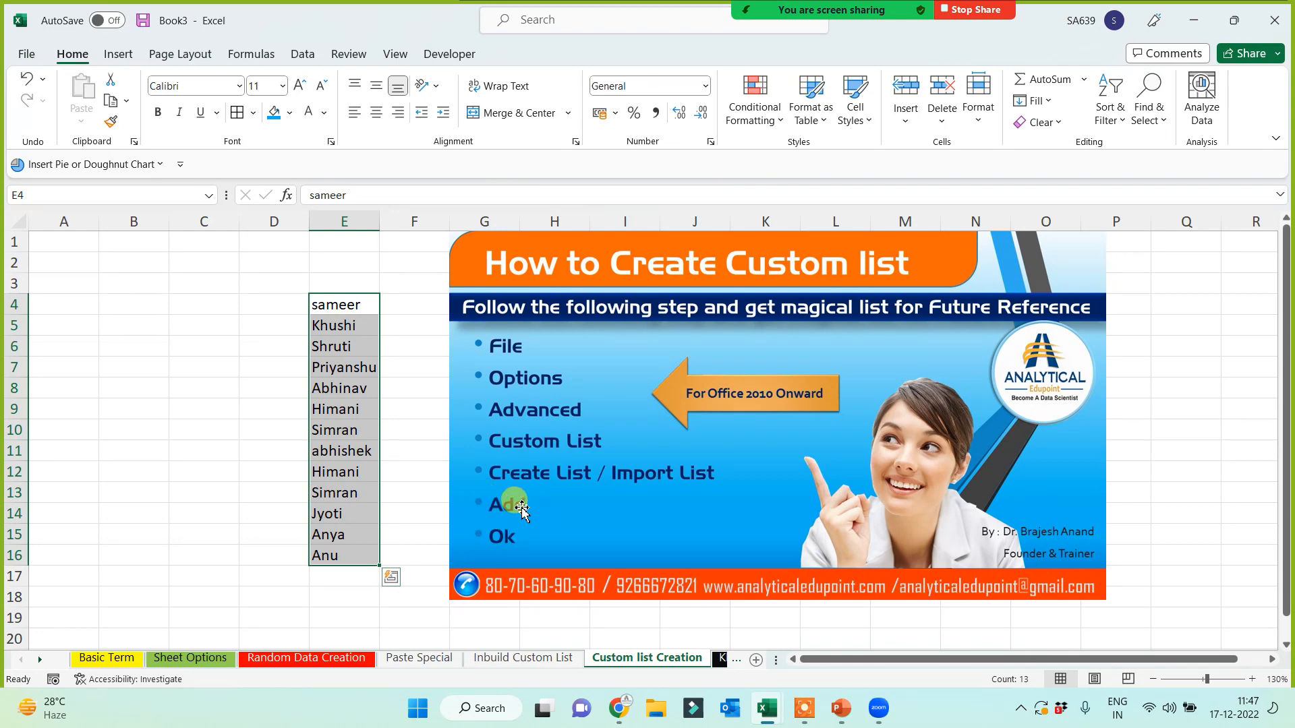
left_click(196, 449)
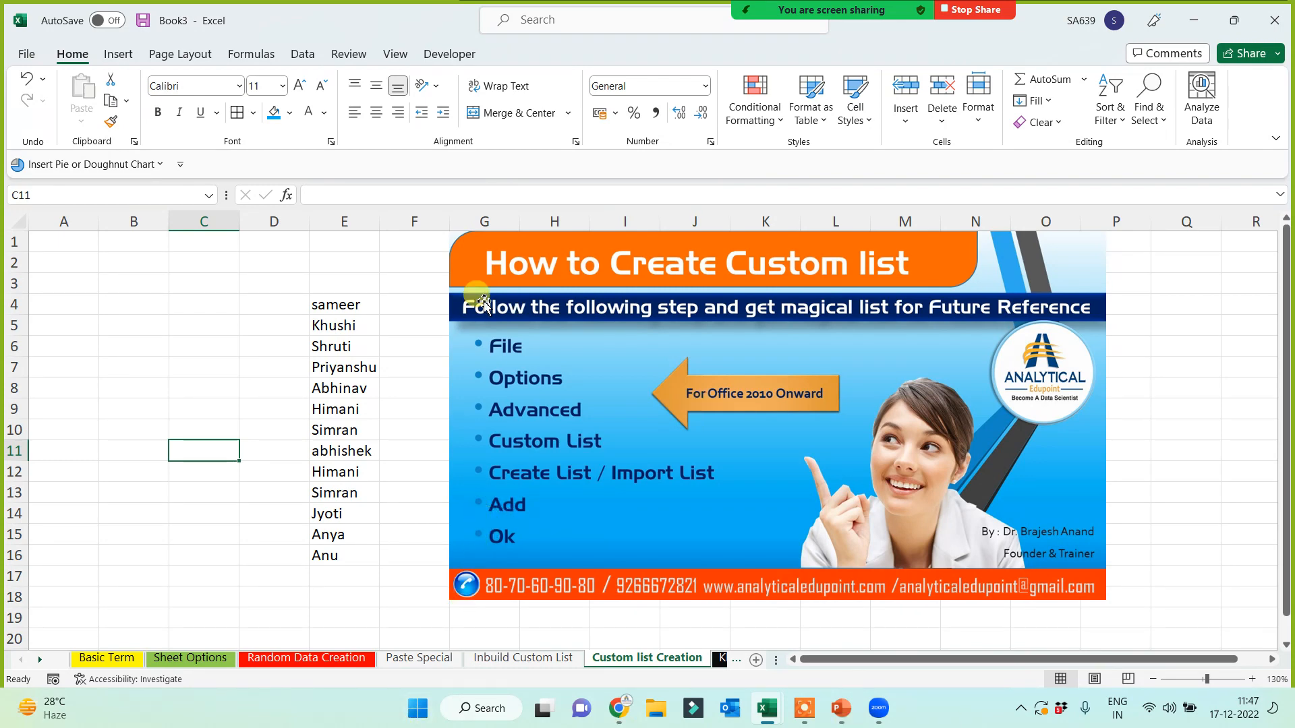
- Open the Custom Lists settings in Excel's advanced options and select the last list of names
left_click(28, 55)
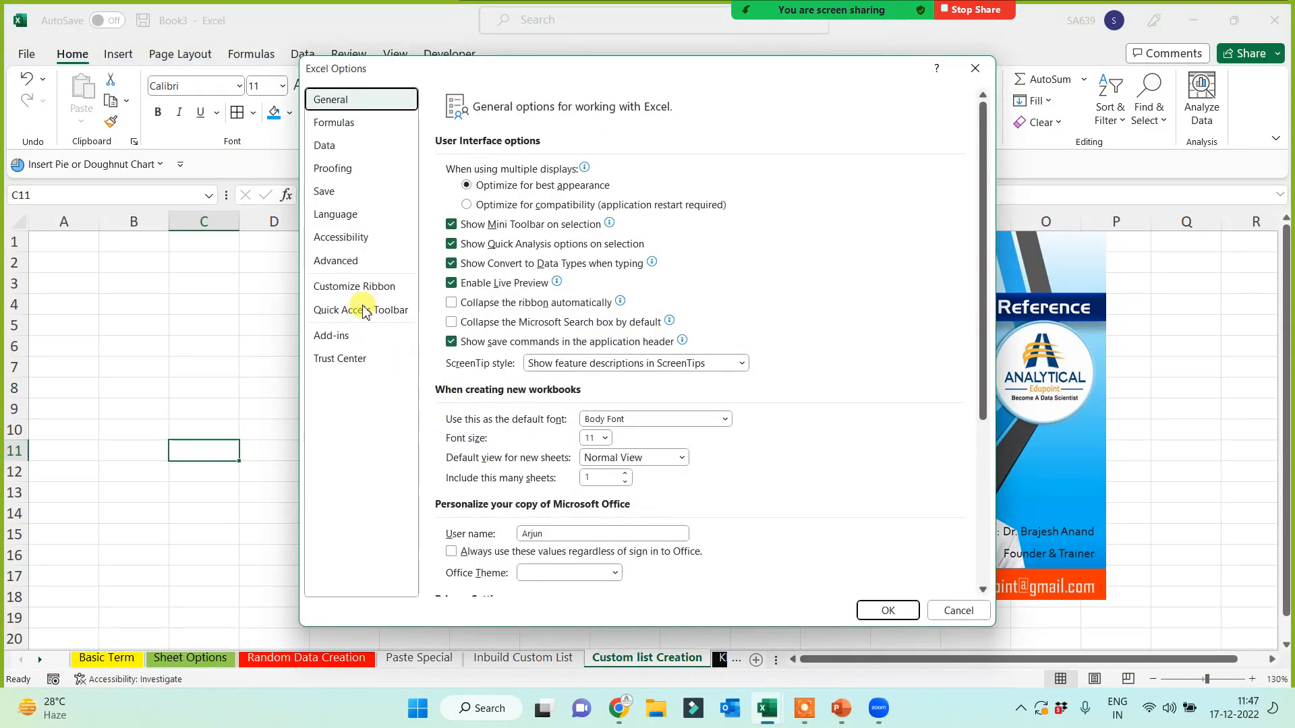
left_click(335, 261)
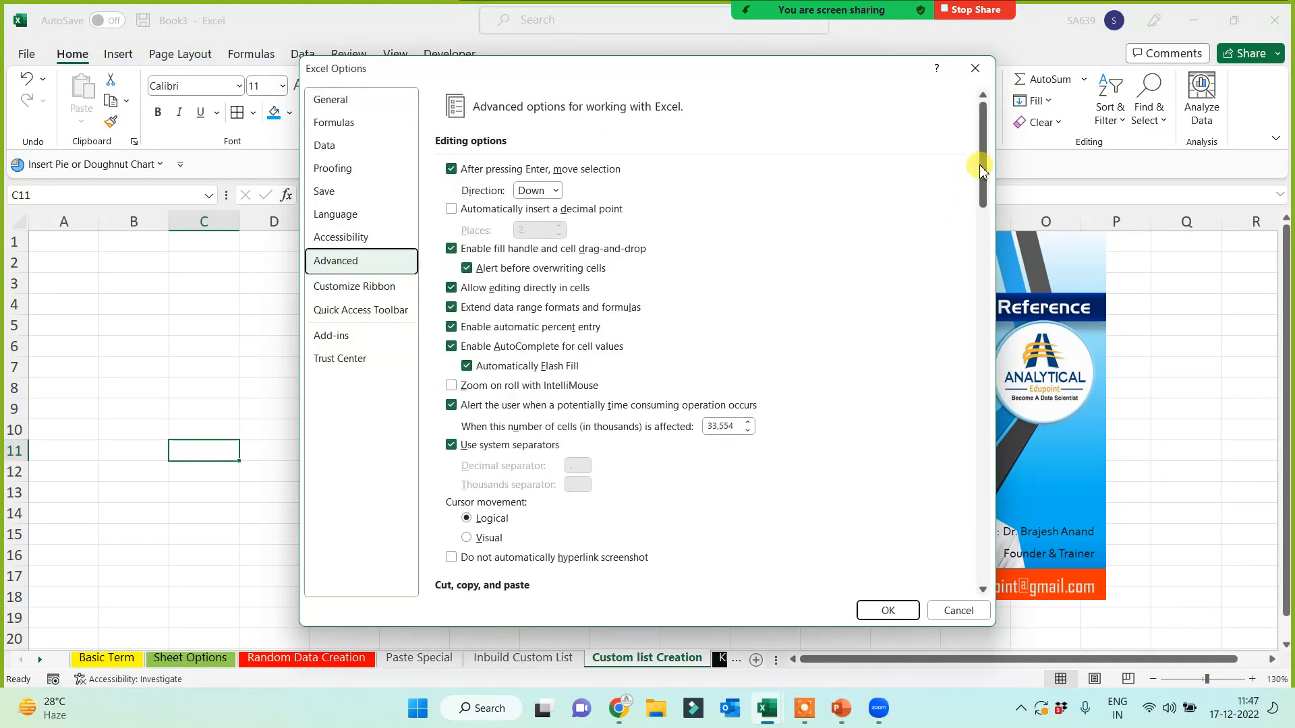
left_click_drag(977, 165, 958, 604)
left_click(701, 421)
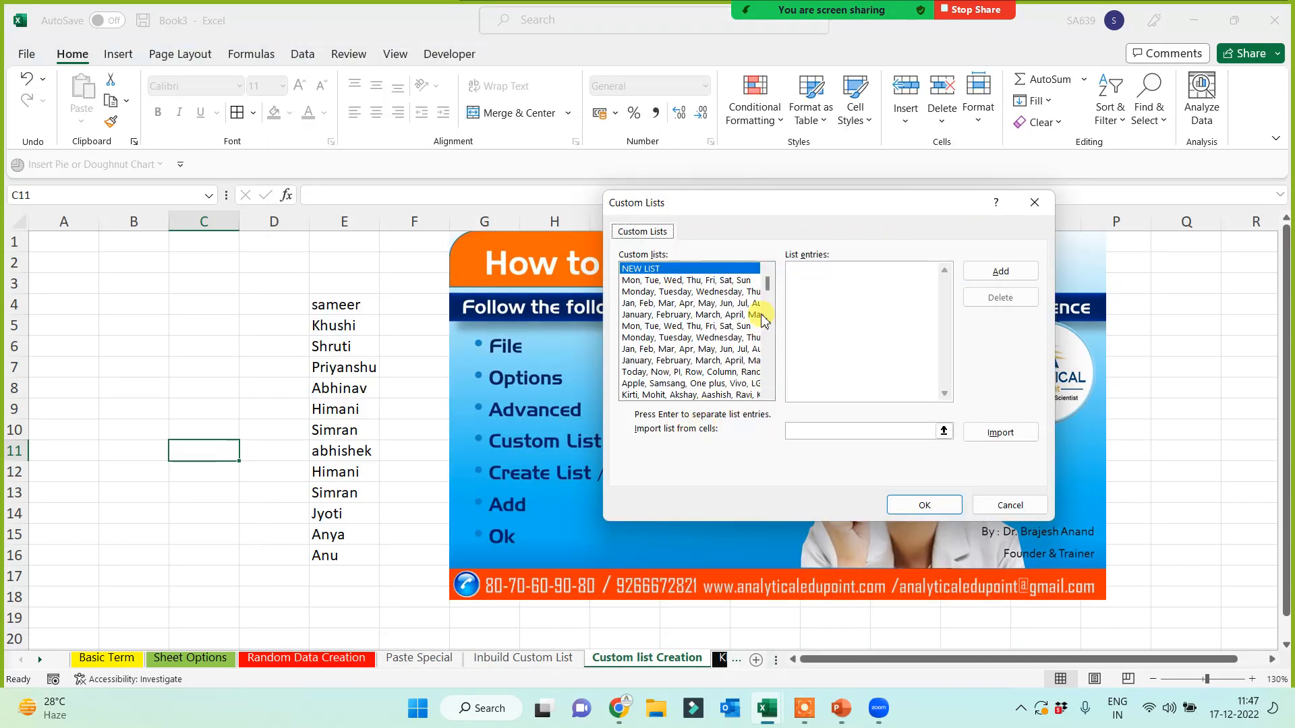
left_click_drag(768, 281, 766, 395)
left_click(727, 395)
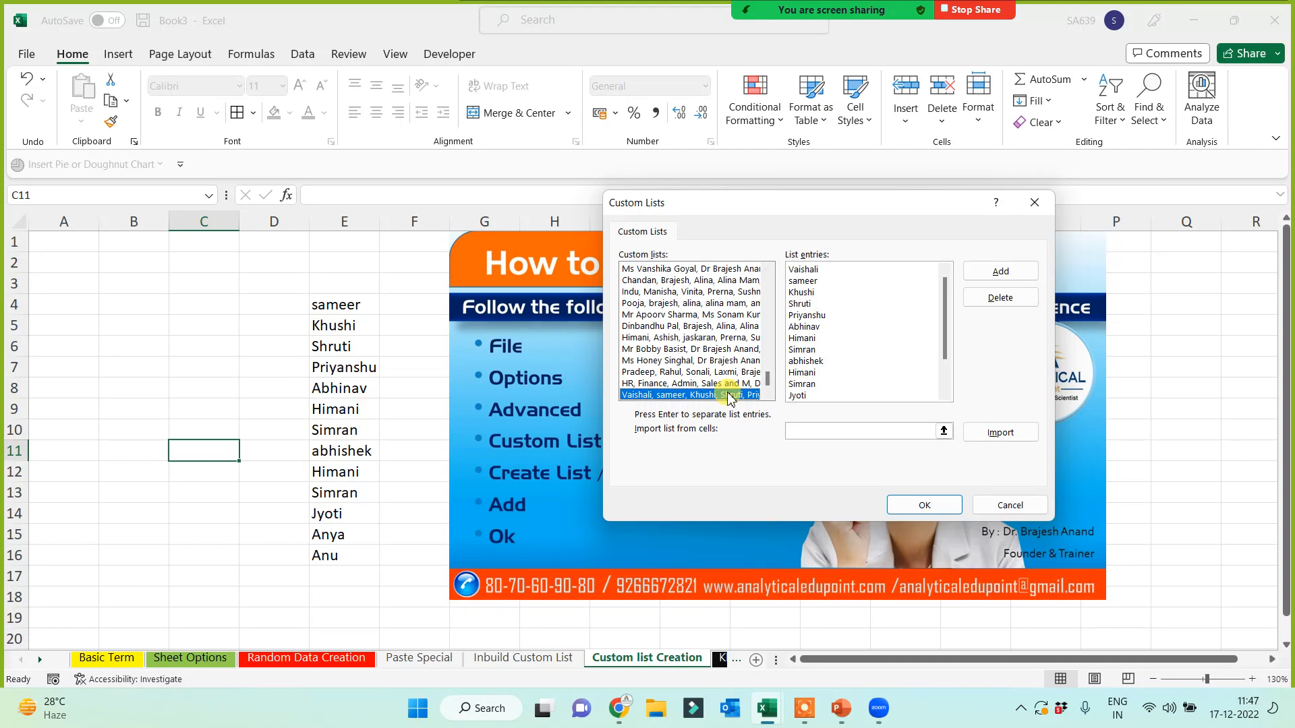
- Replace the list's eleventh entry with another person's full name and append a new first name at the end
left_click(851, 384)
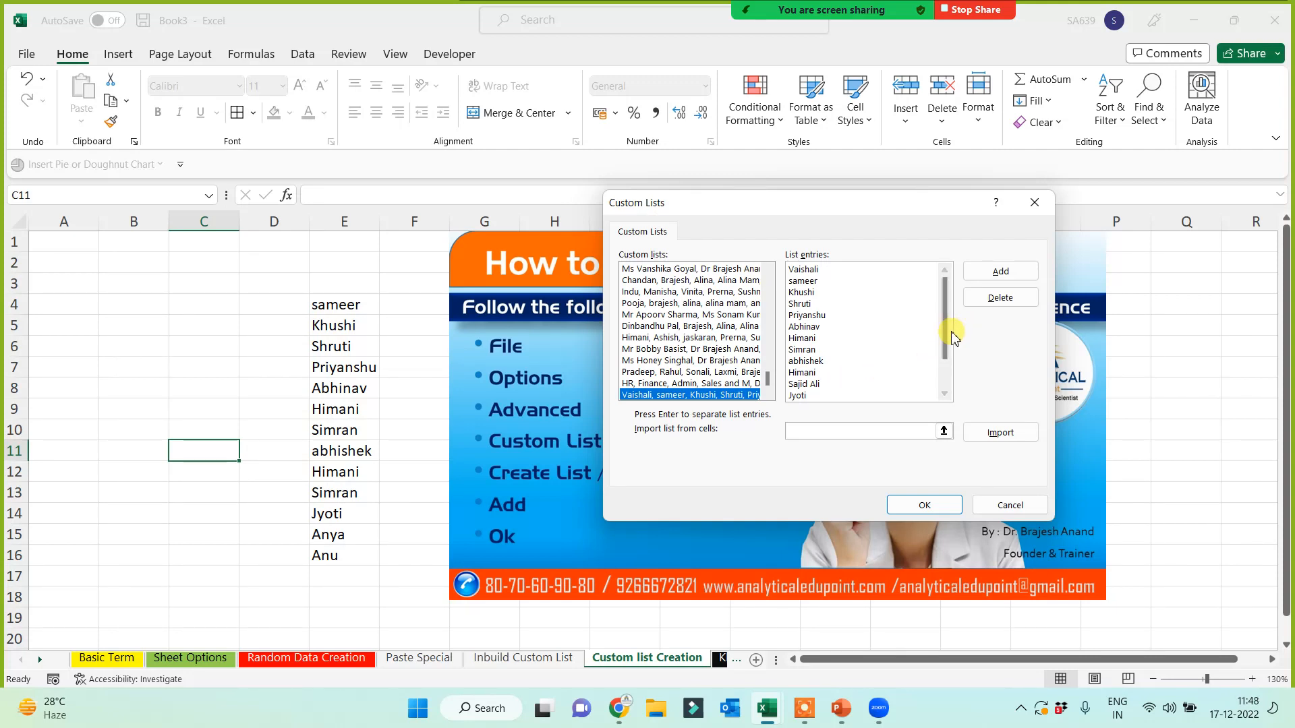
left_click_drag(945, 326, 944, 371)
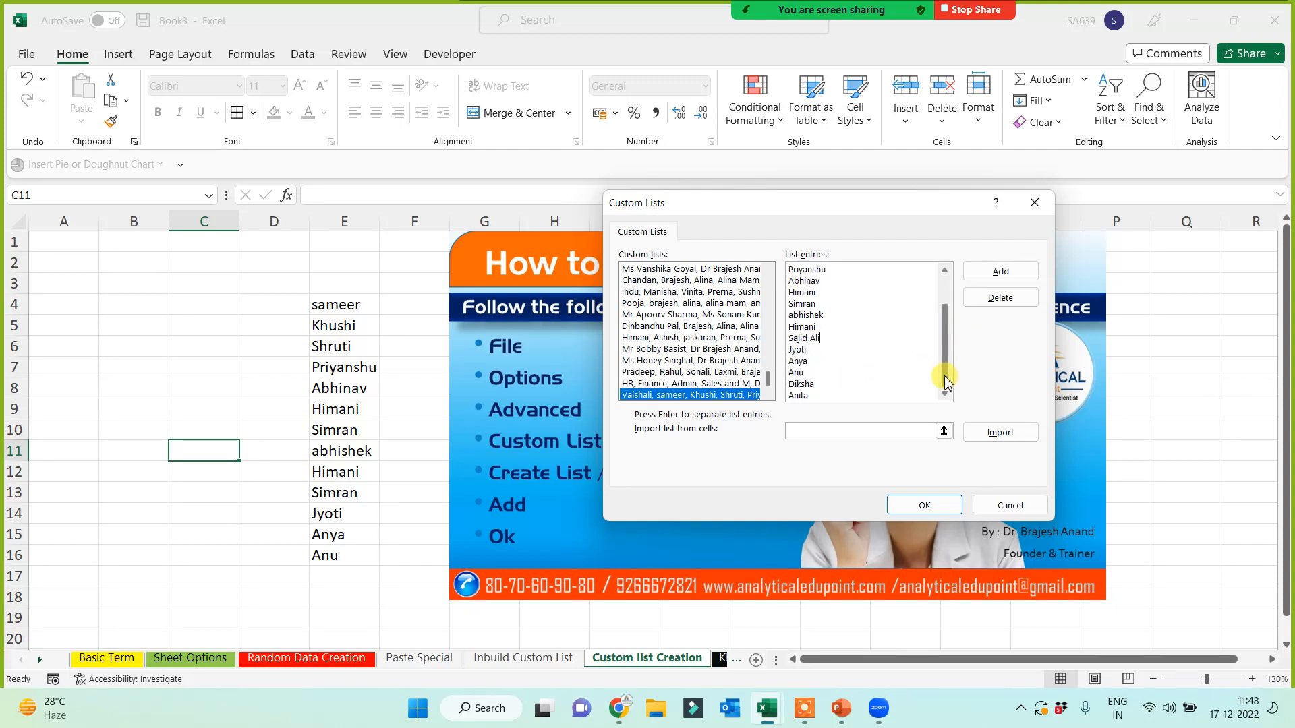
left_click(825, 398)
key("Return")
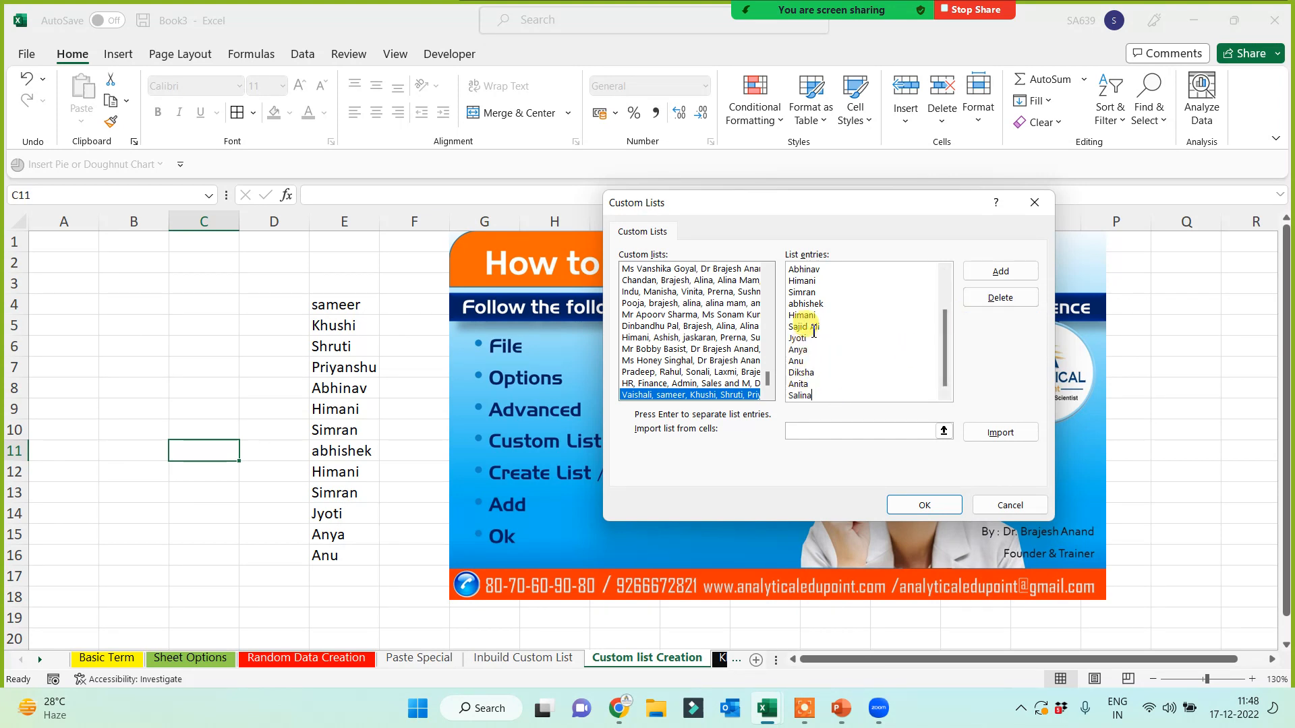
- Save the edited custom list and close the Custom Lists and Excel Options dialogs, accepting the changes
left_click(994, 279)
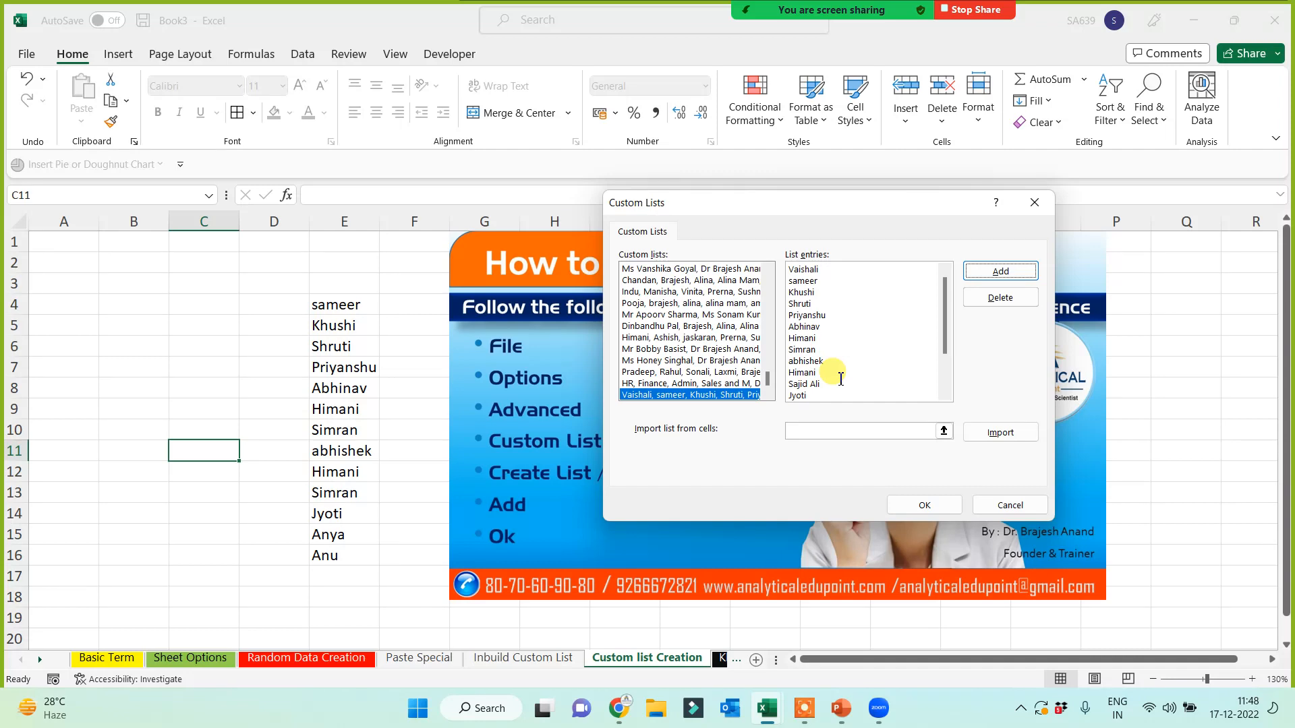
left_click(923, 506)
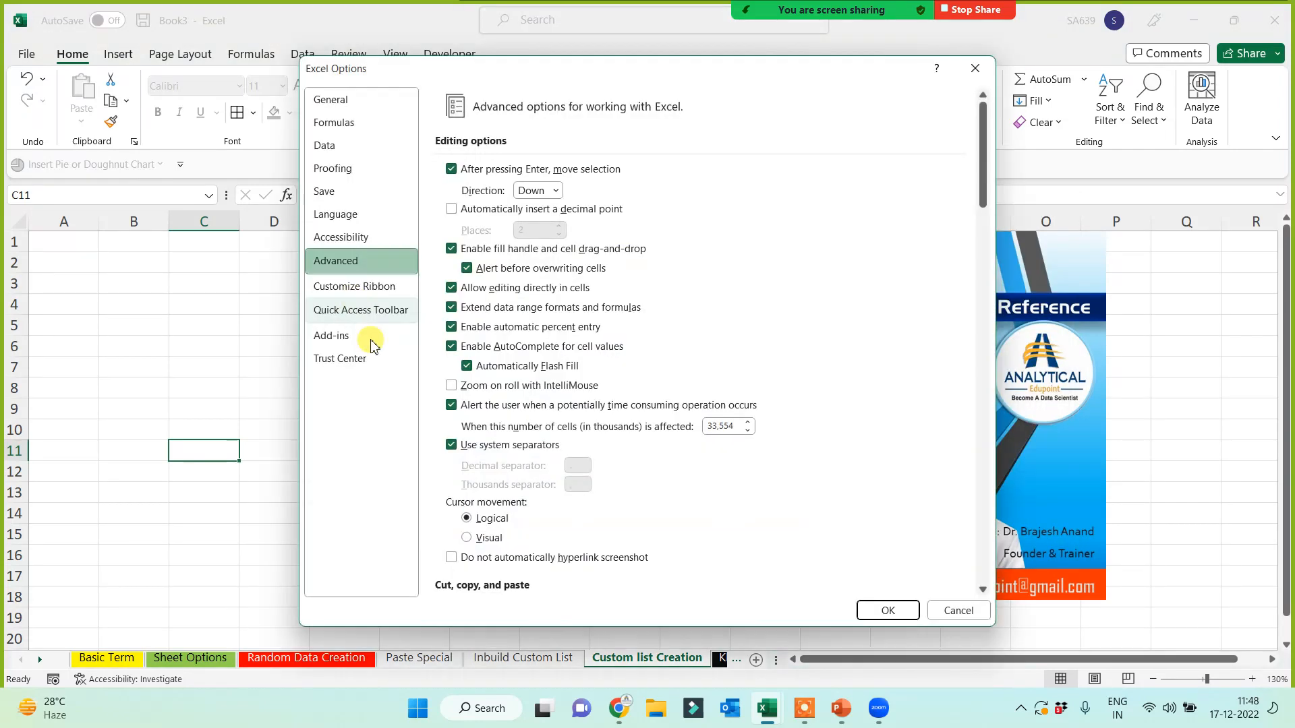
left_click(360, 311)
left_click(900, 611)
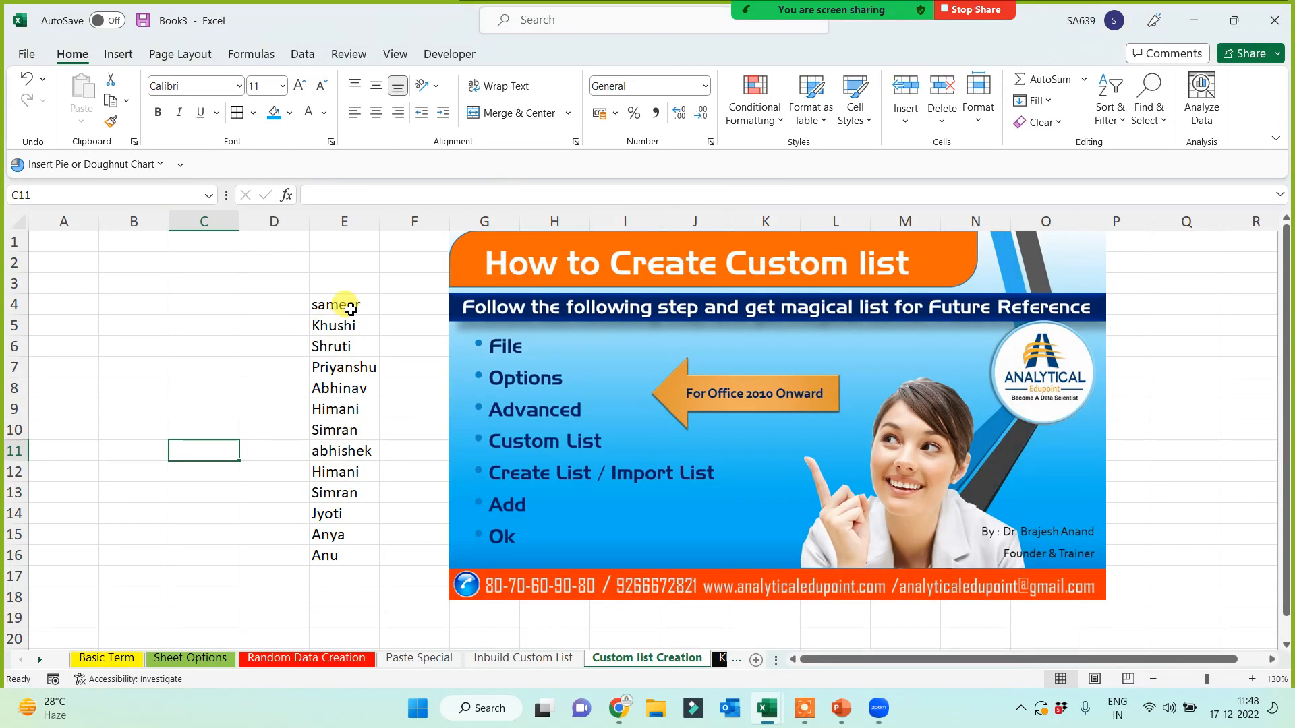
- Fill the updated name series from E4 down to E18
left_click(344, 305)
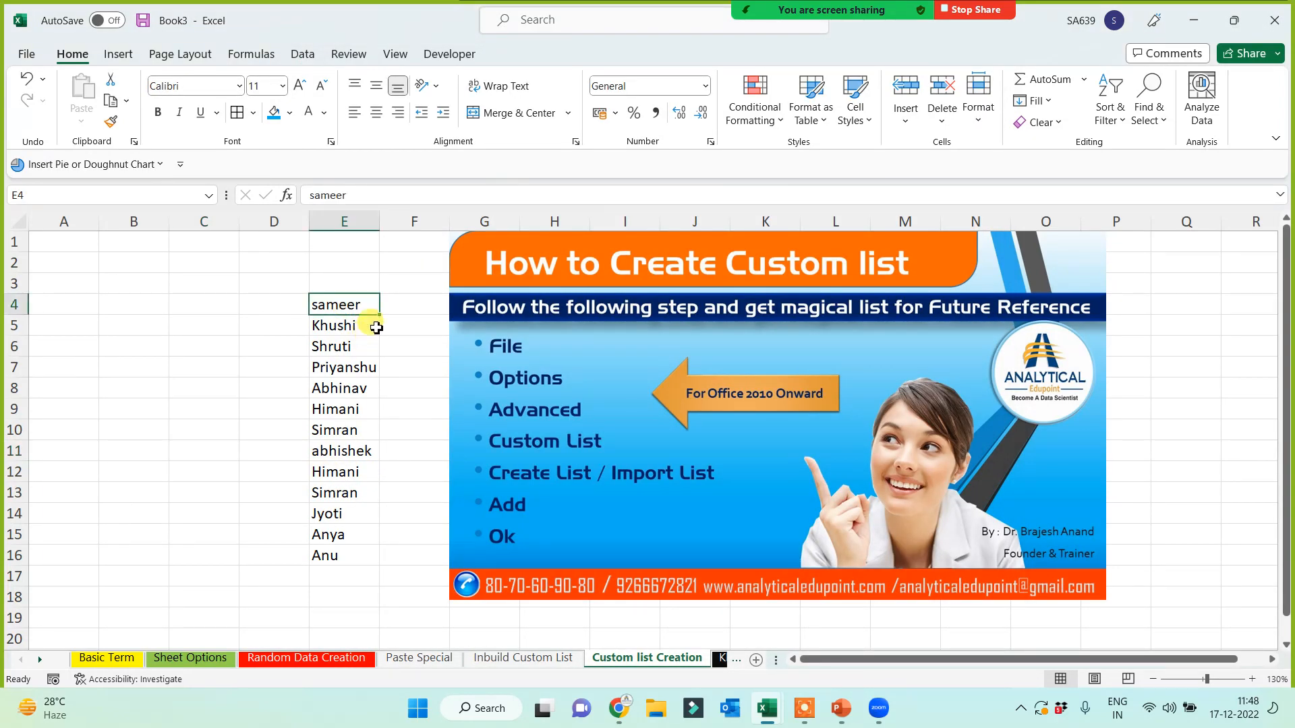
left_click_drag(381, 320, 344, 597)
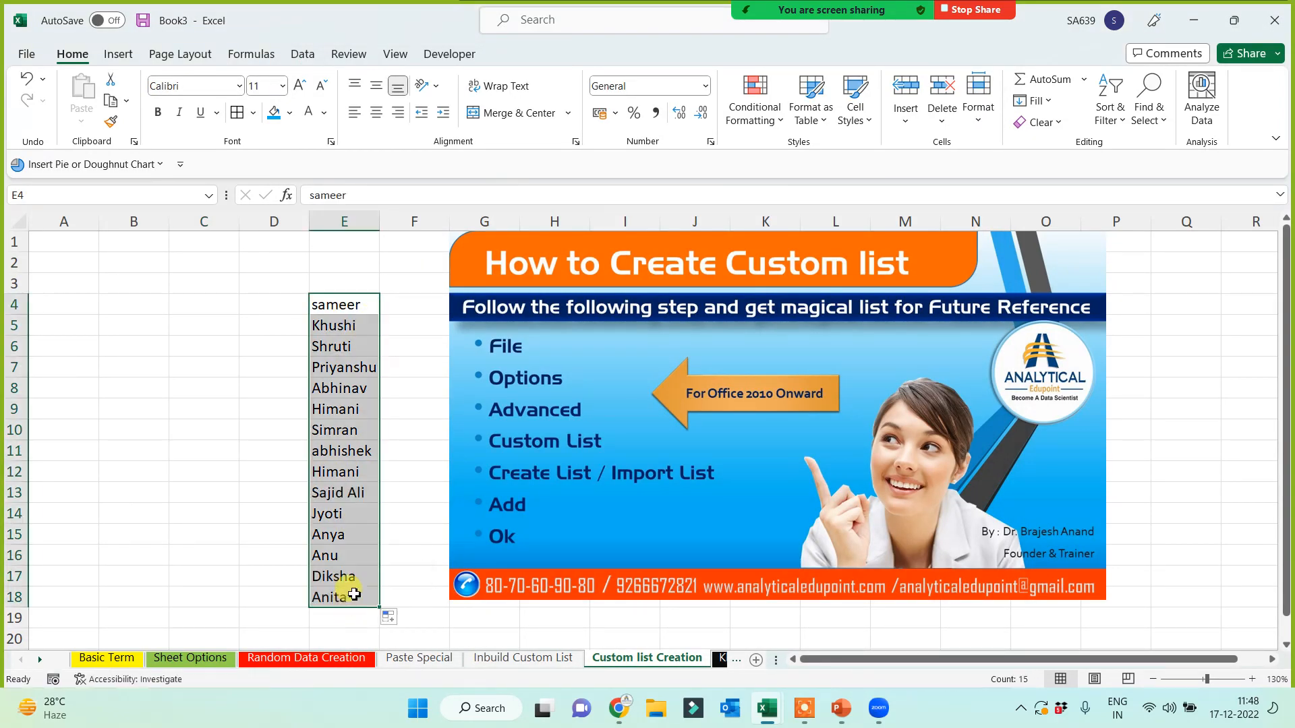
left_click(345, 495)
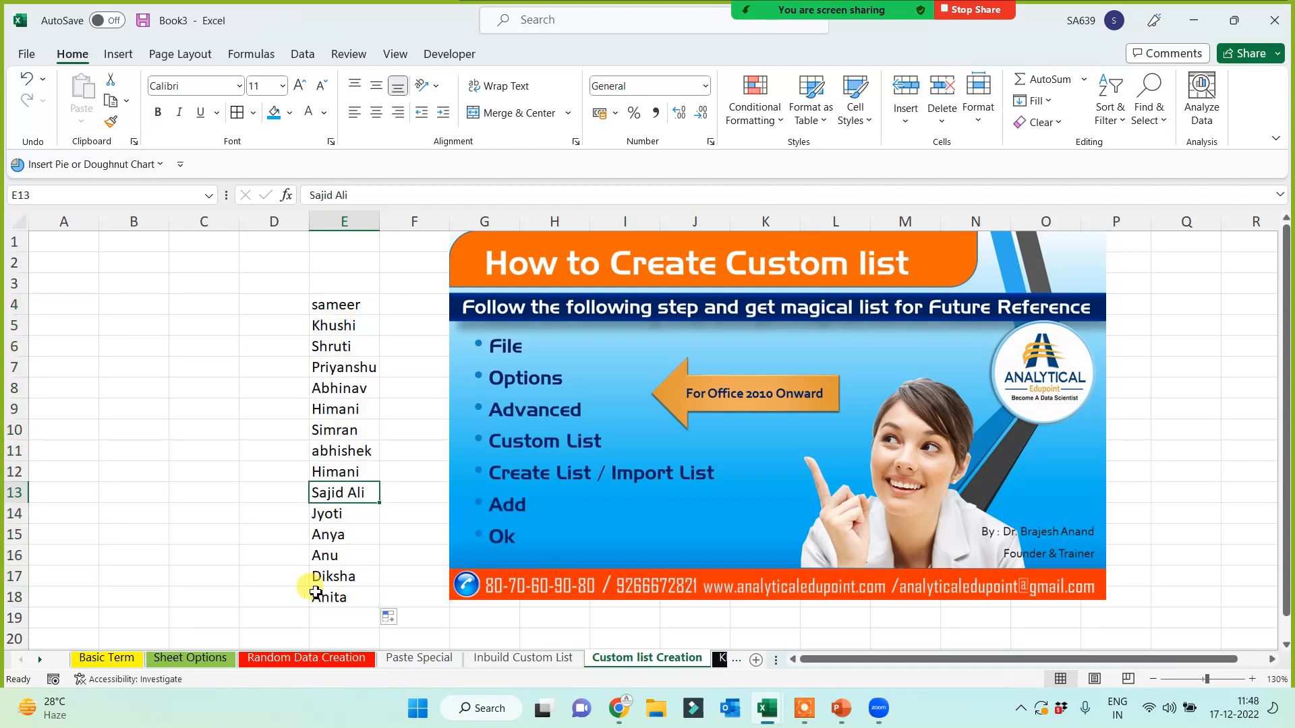
- Extend the name series in column E from E18 down to E20
left_click(352, 596)
left_click_drag(380, 609, 381, 638)
scroll(378, 634, "down", 1)
left_click(345, 542)
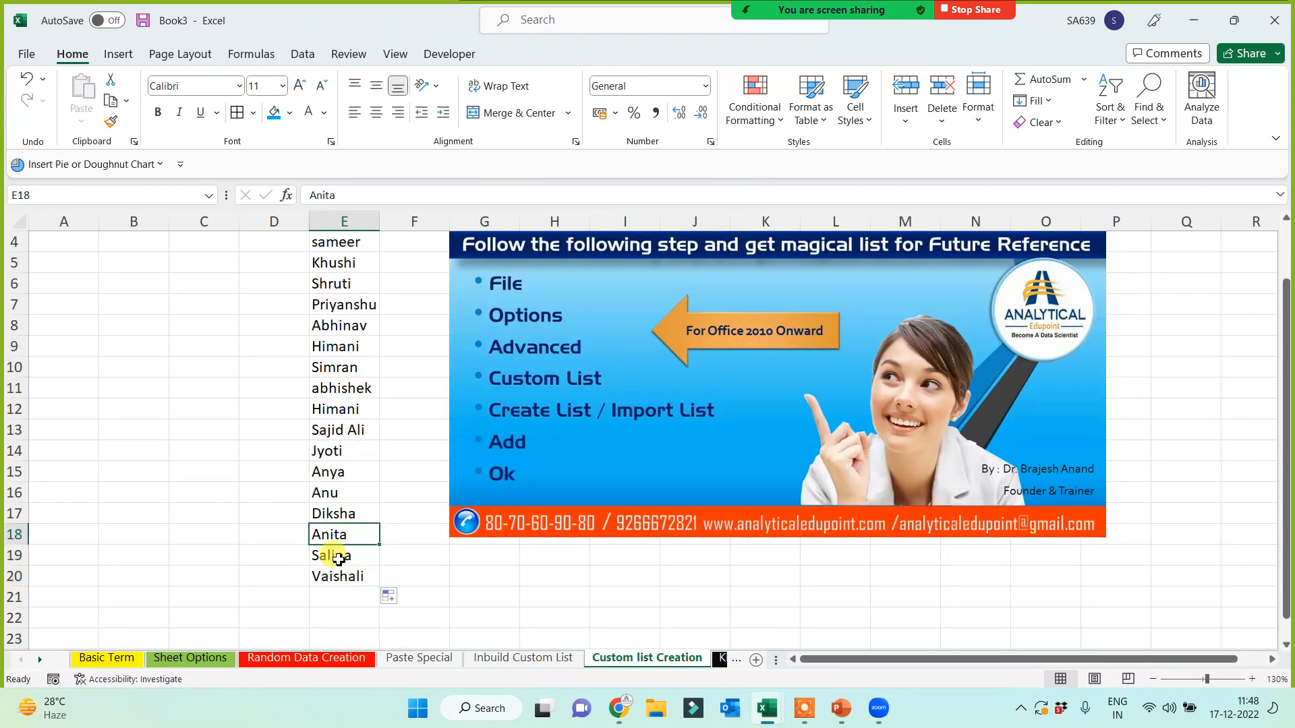
left_click(356, 559)
left_click(277, 583)
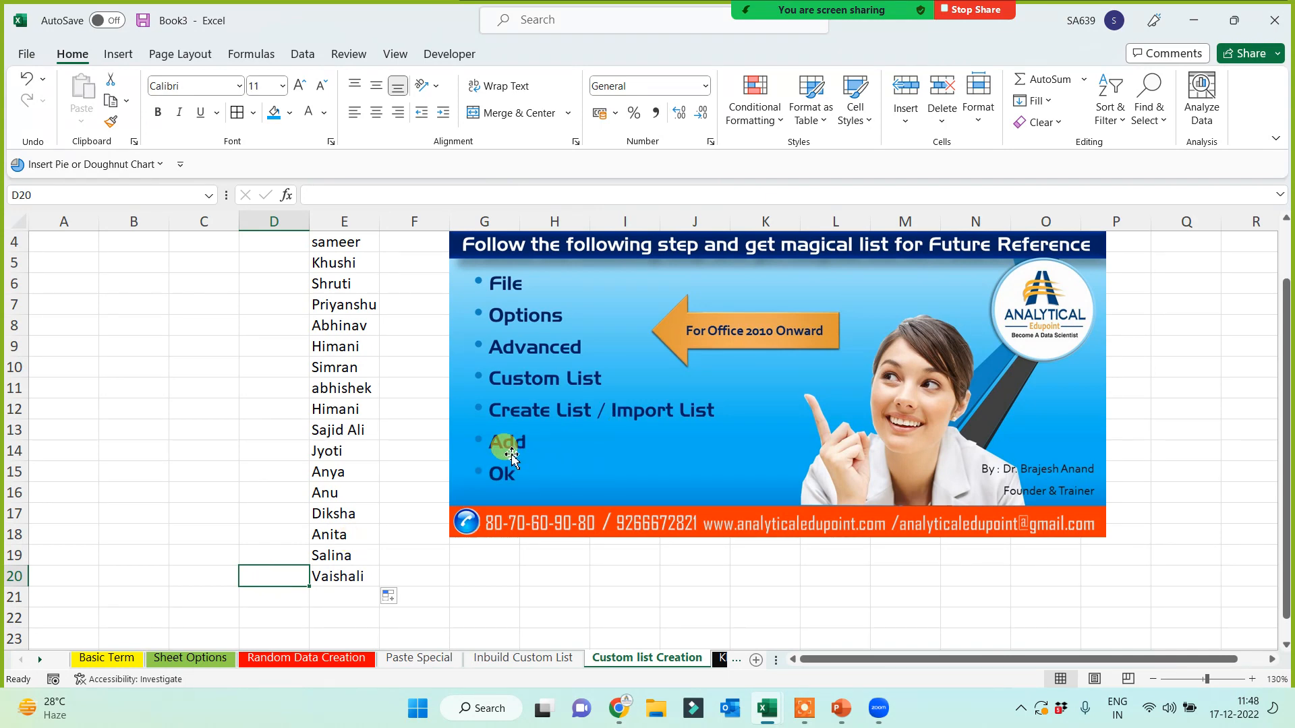
left_click(249, 430)
scroll(253, 430, "up", 1)
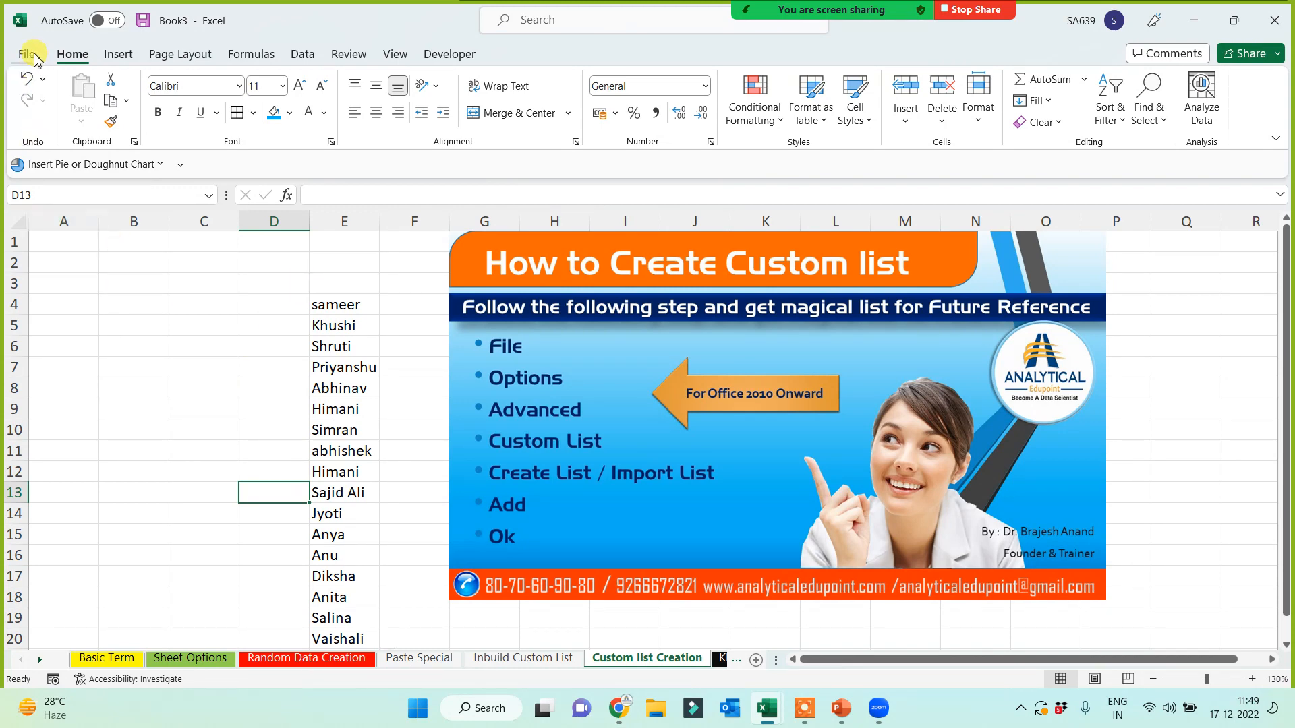
- Reopen the Custom Lists settings and view the entries of the built-in weekday and month lists
left_click(27, 54)
left_click(56, 659)
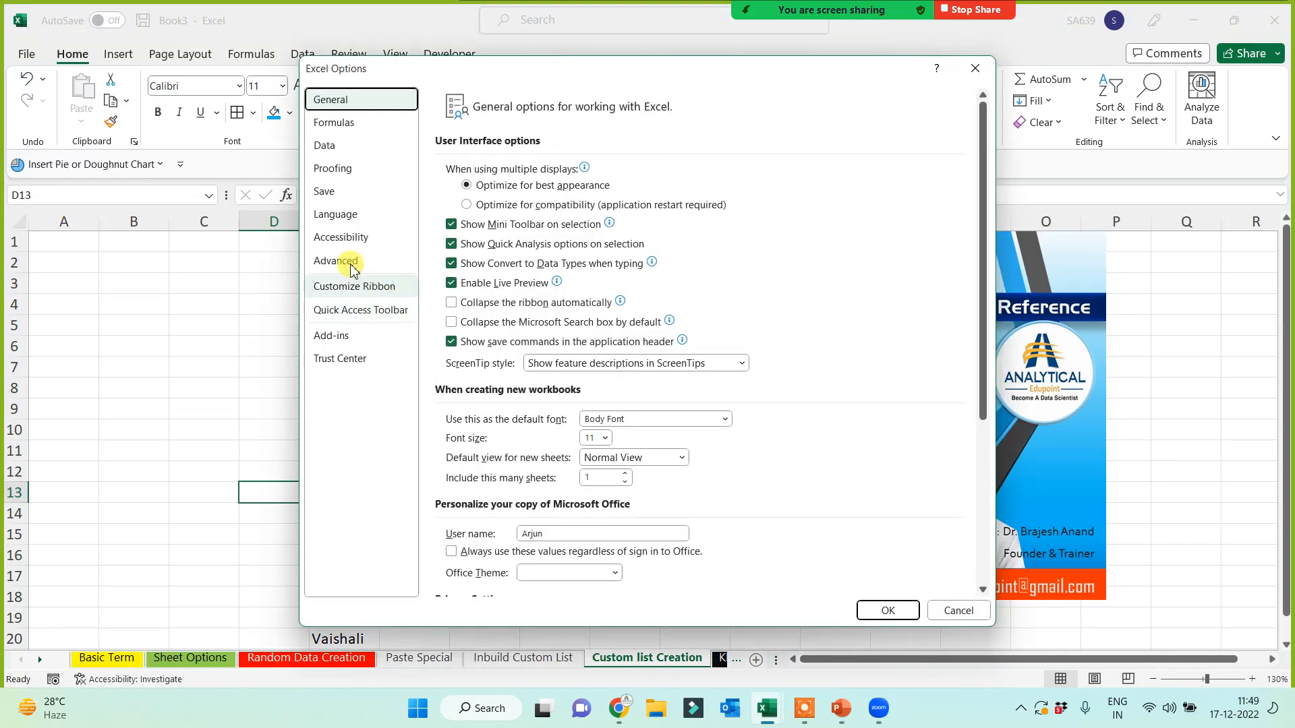
left_click(358, 260)
left_click_drag(984, 188, 978, 549)
left_click(702, 420)
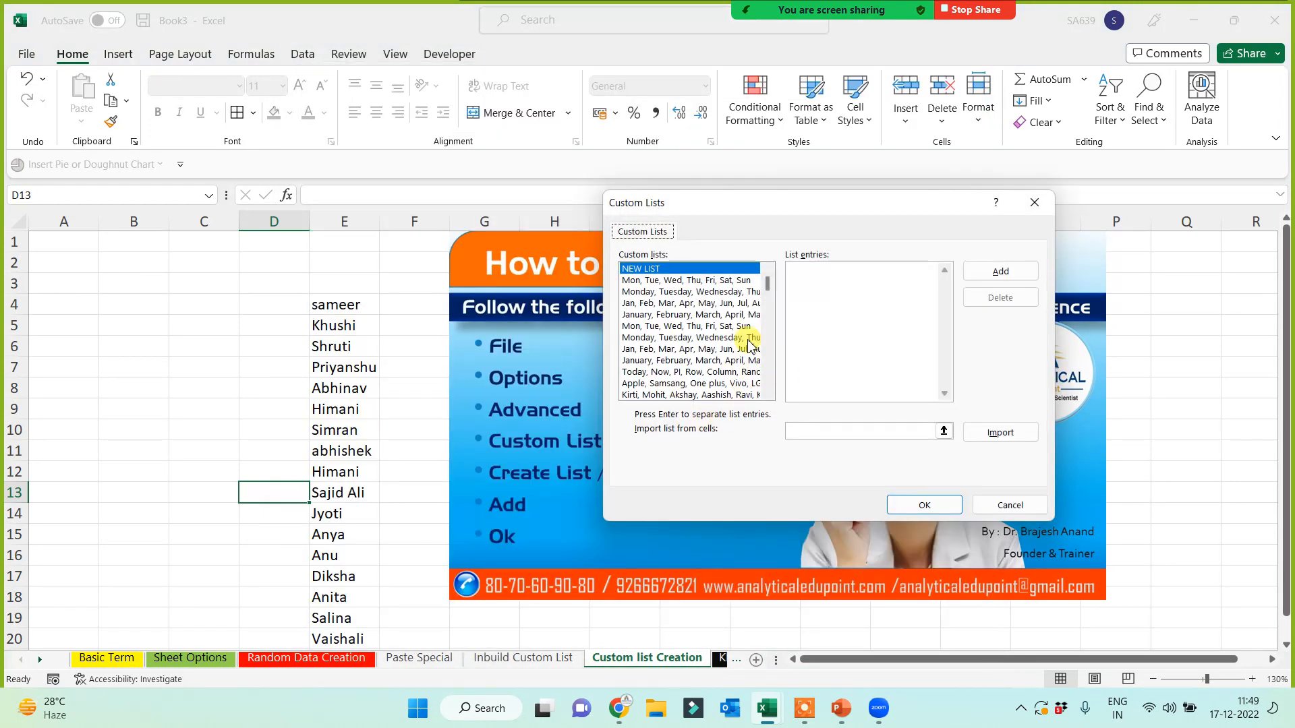
left_click_drag(709, 280, 707, 321)
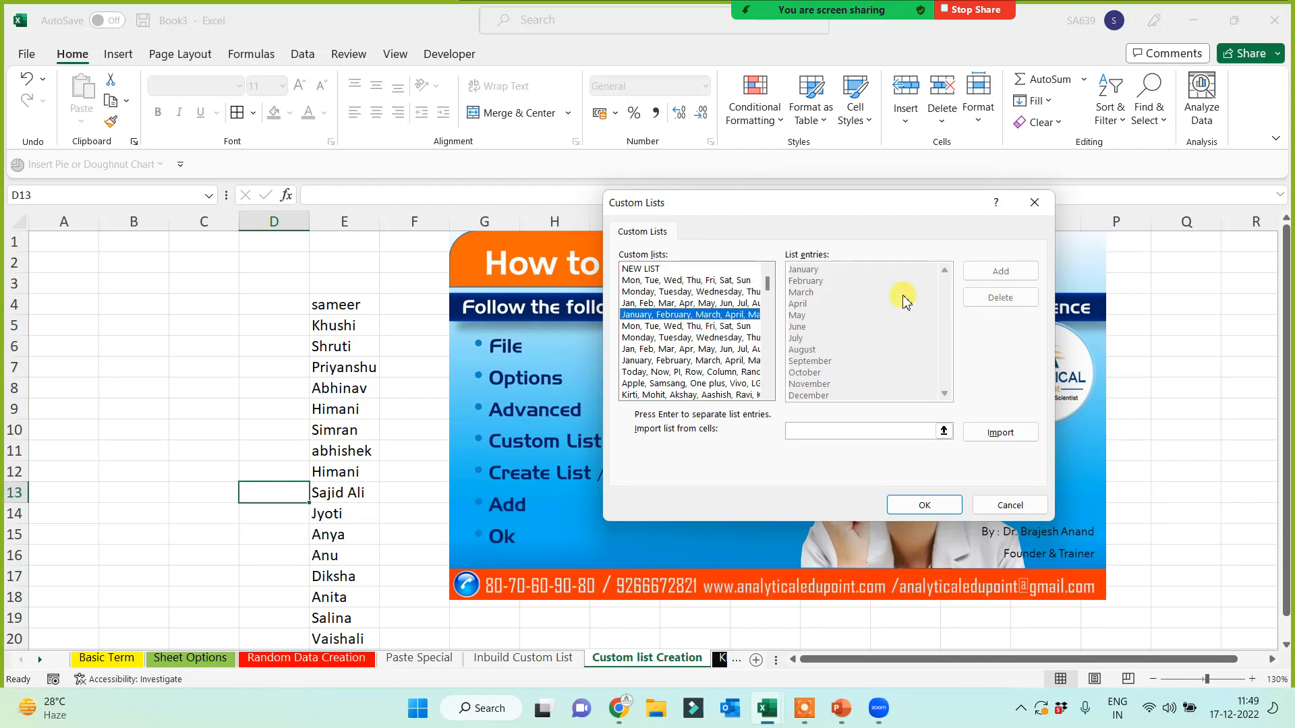
- Permanently delete the custom list of titled full names directly above the SBI, PNB, ICICI bank list
left_click(694, 383)
scroll(674, 374, "down", 2)
left_click(665, 361)
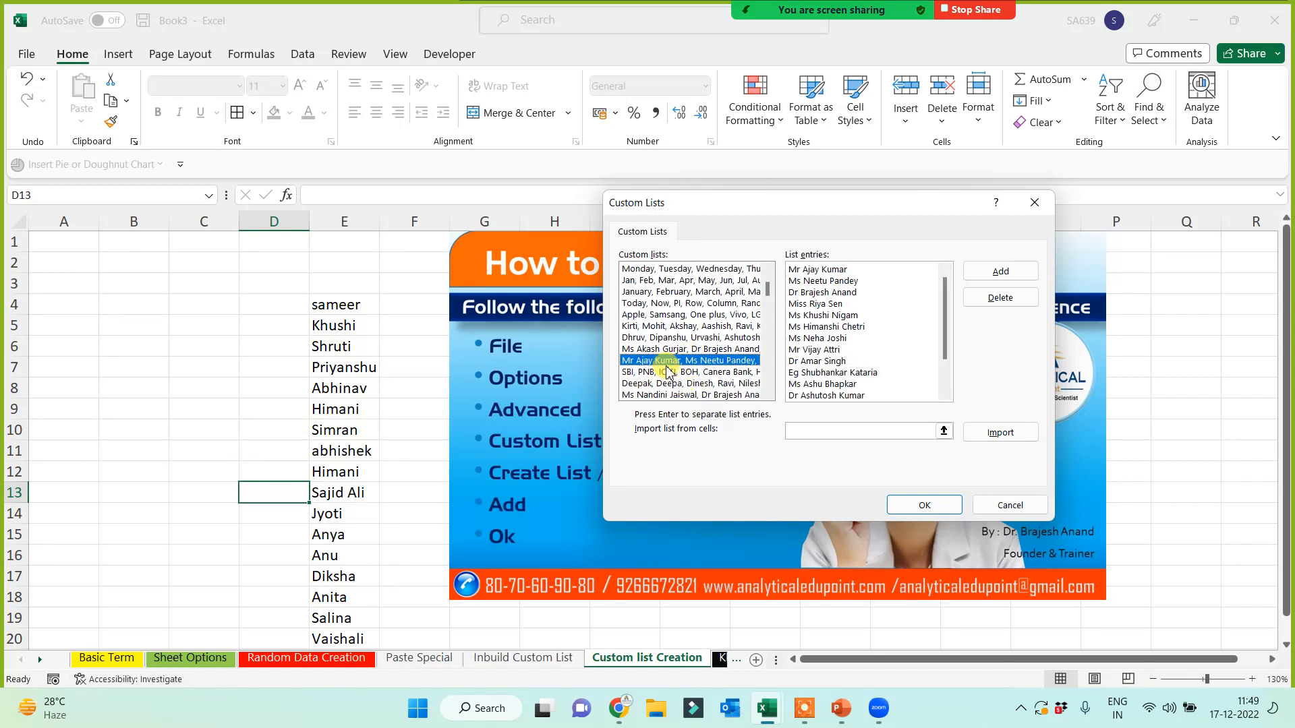
left_click(1002, 299)
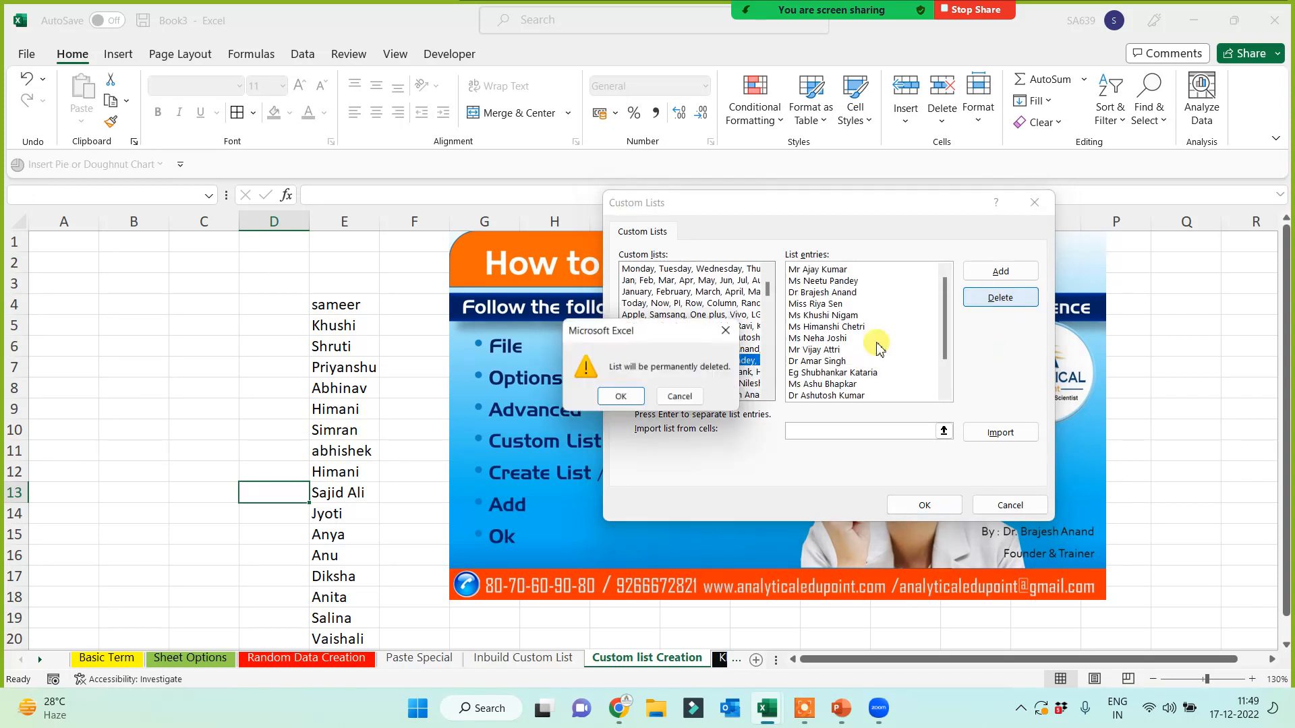
left_click(644, 403)
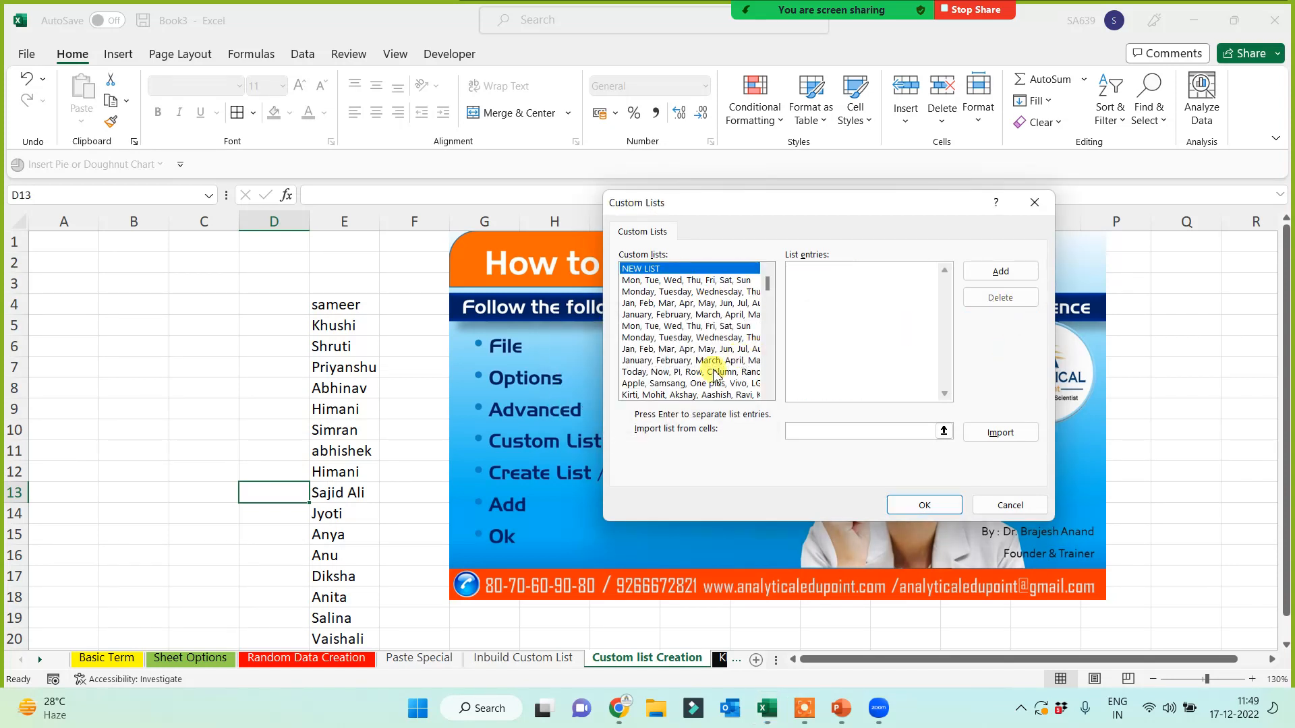
- Permanently delete the custom list of names directly below the Apple, Samsung, One plus list
left_click(705, 396)
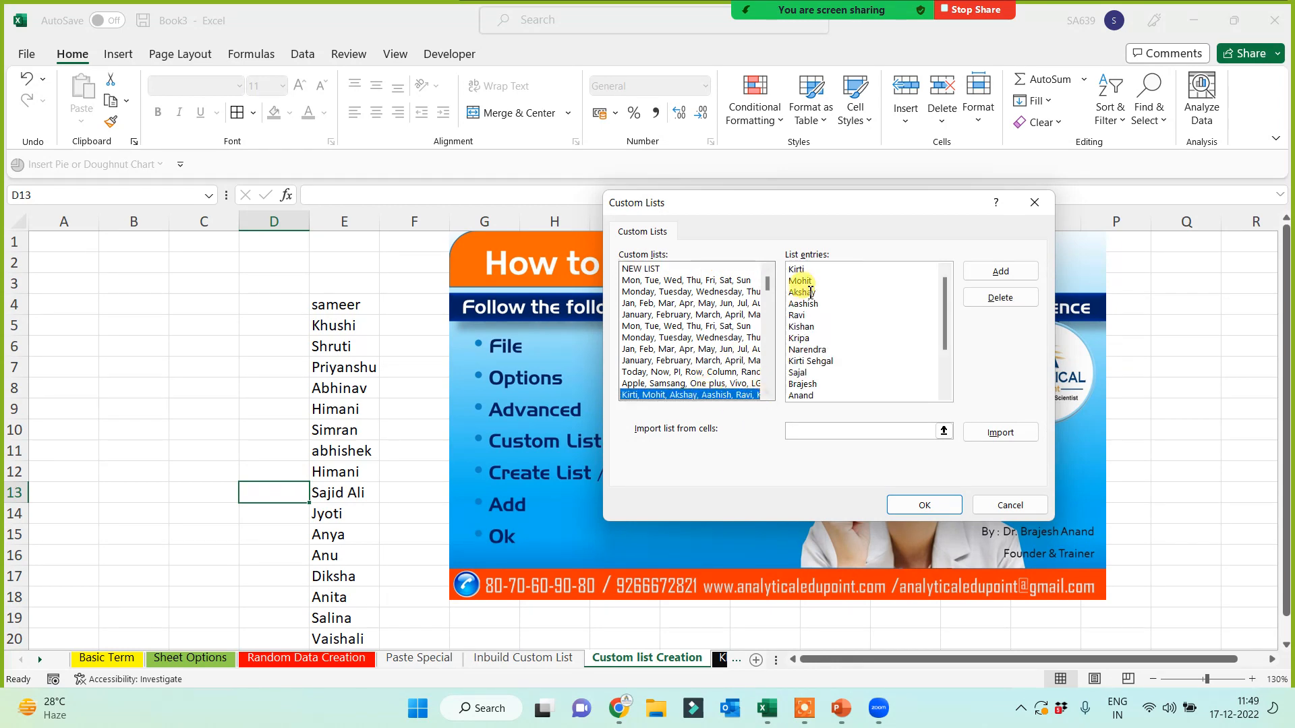
left_click(1000, 298)
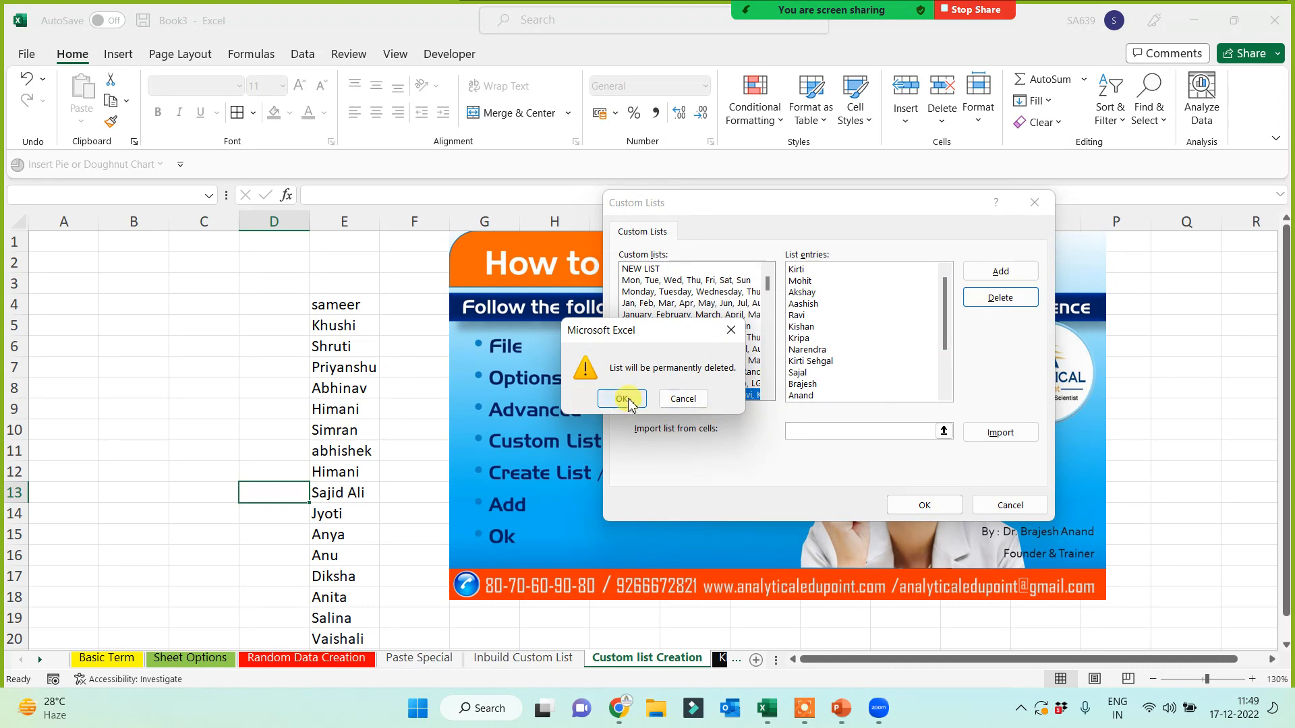
left_click(623, 399)
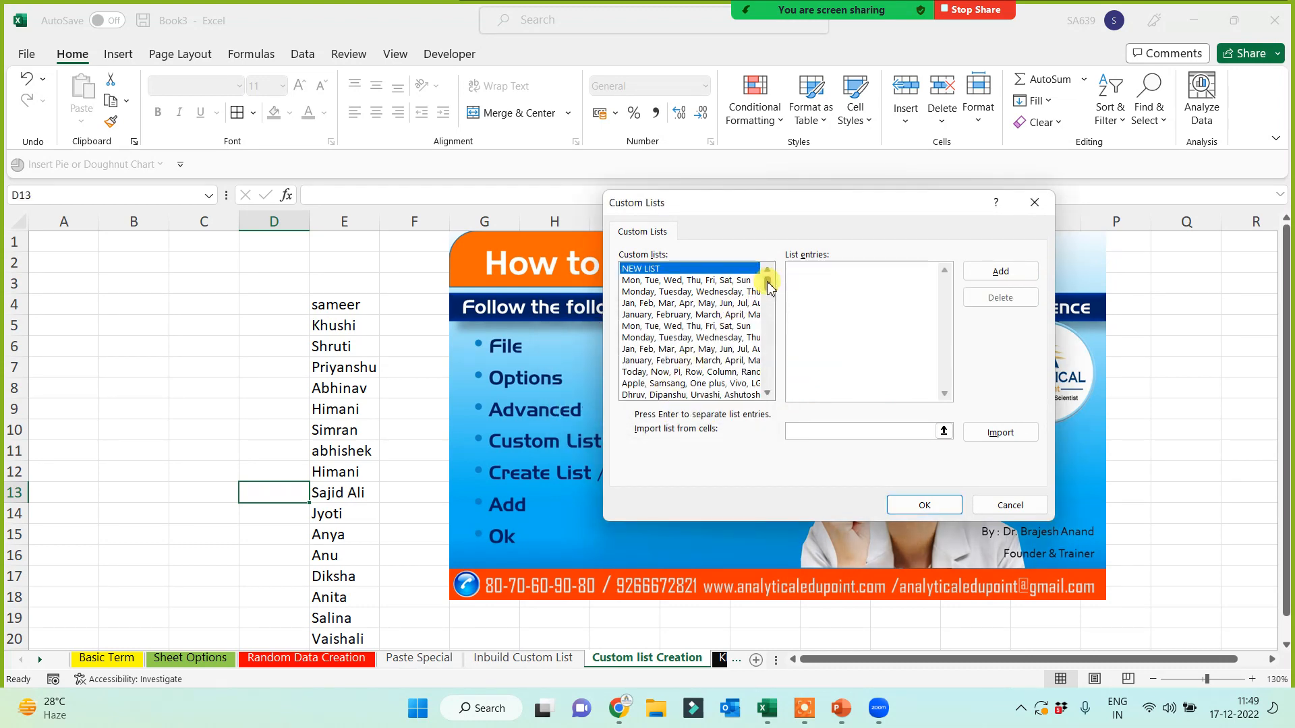
- Permanently delete the custom list of first names directly above the HR, Finance, Admin list
left_click_drag(769, 287, 770, 394)
left_click(719, 397)
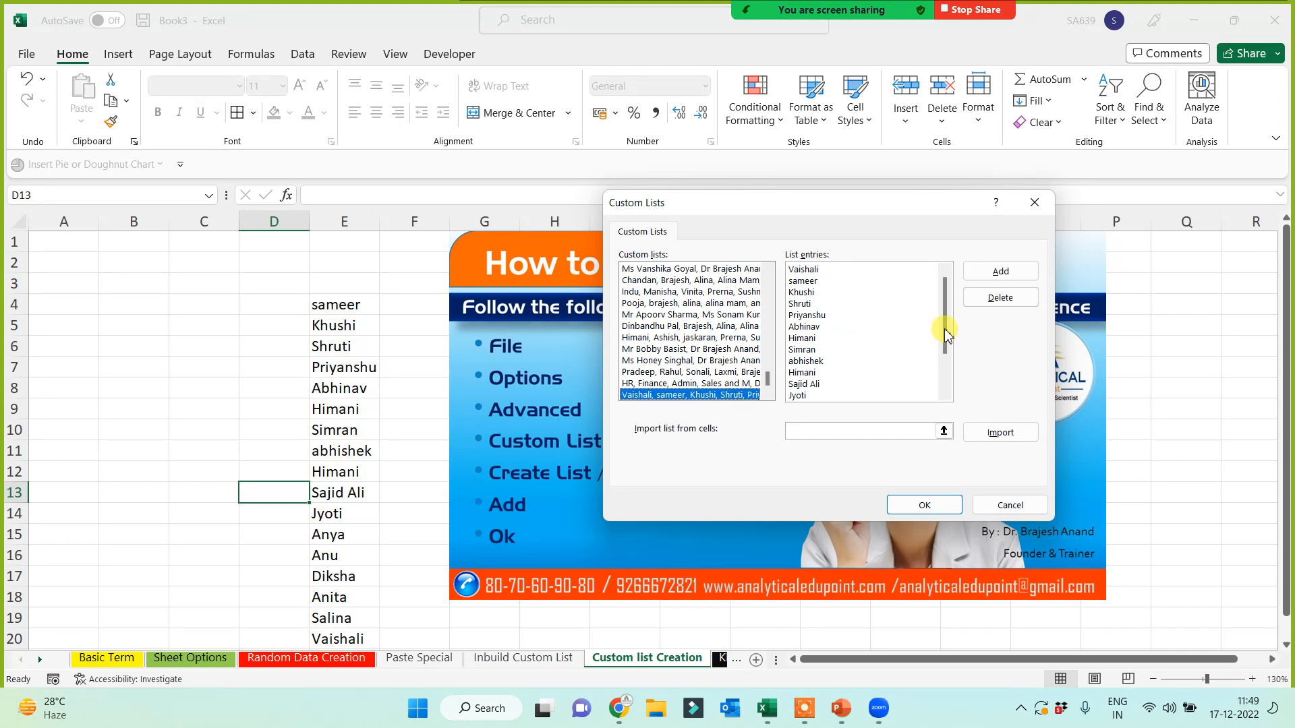
left_click(725, 372)
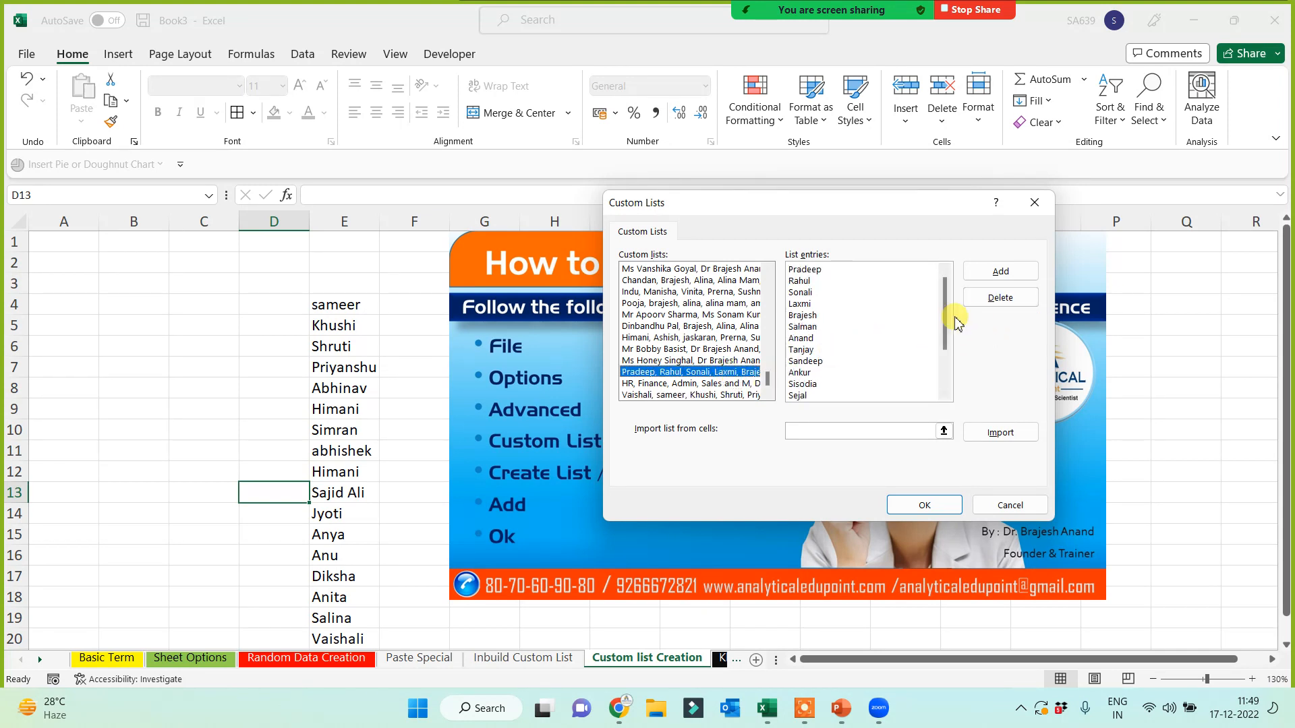
left_click(973, 298)
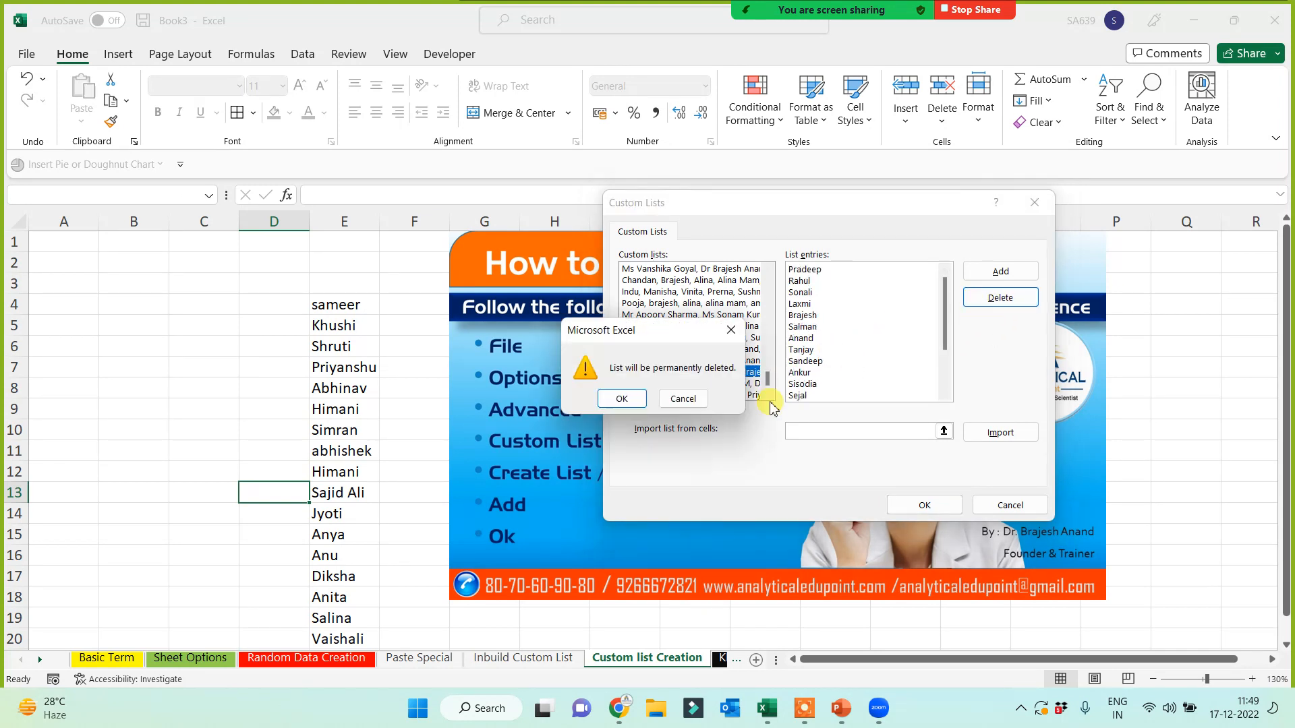
left_click(639, 400)
- Permanently delete the custom list of six first names three places above the HR, Finance, Admin list
scroll(701, 367, "down", 5)
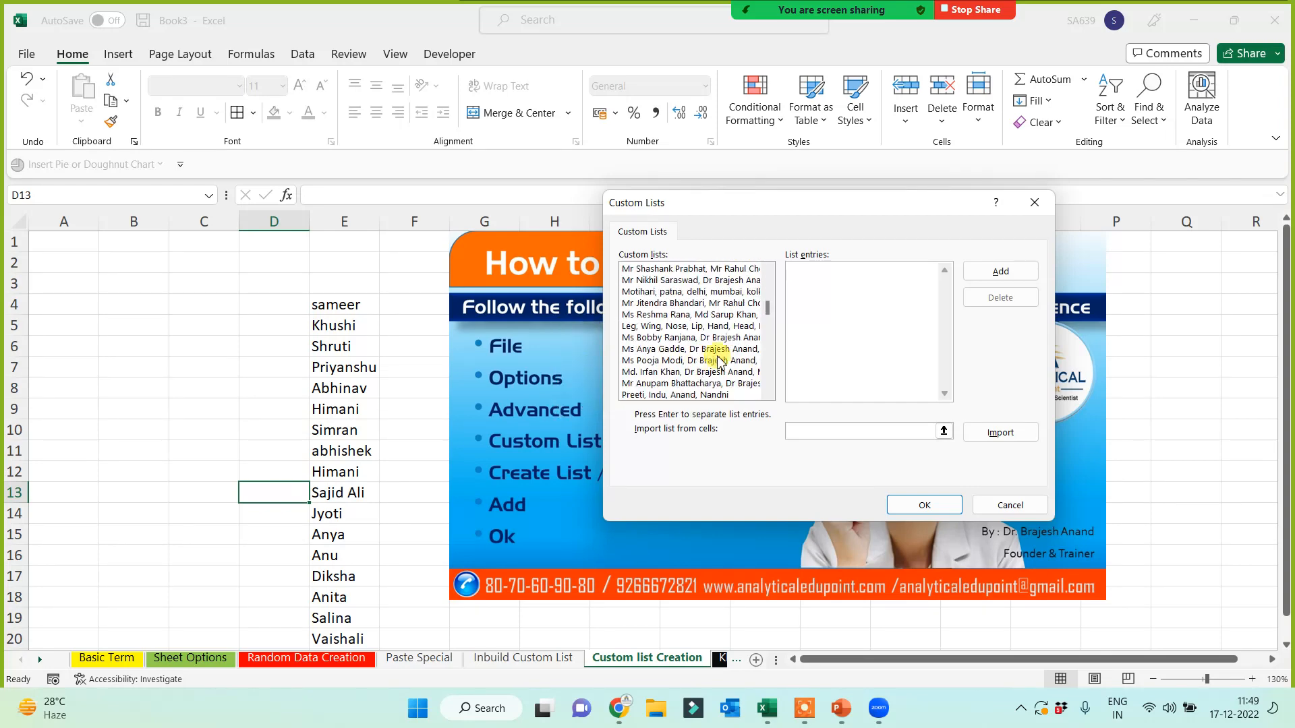
left_click_drag(771, 314, 769, 384)
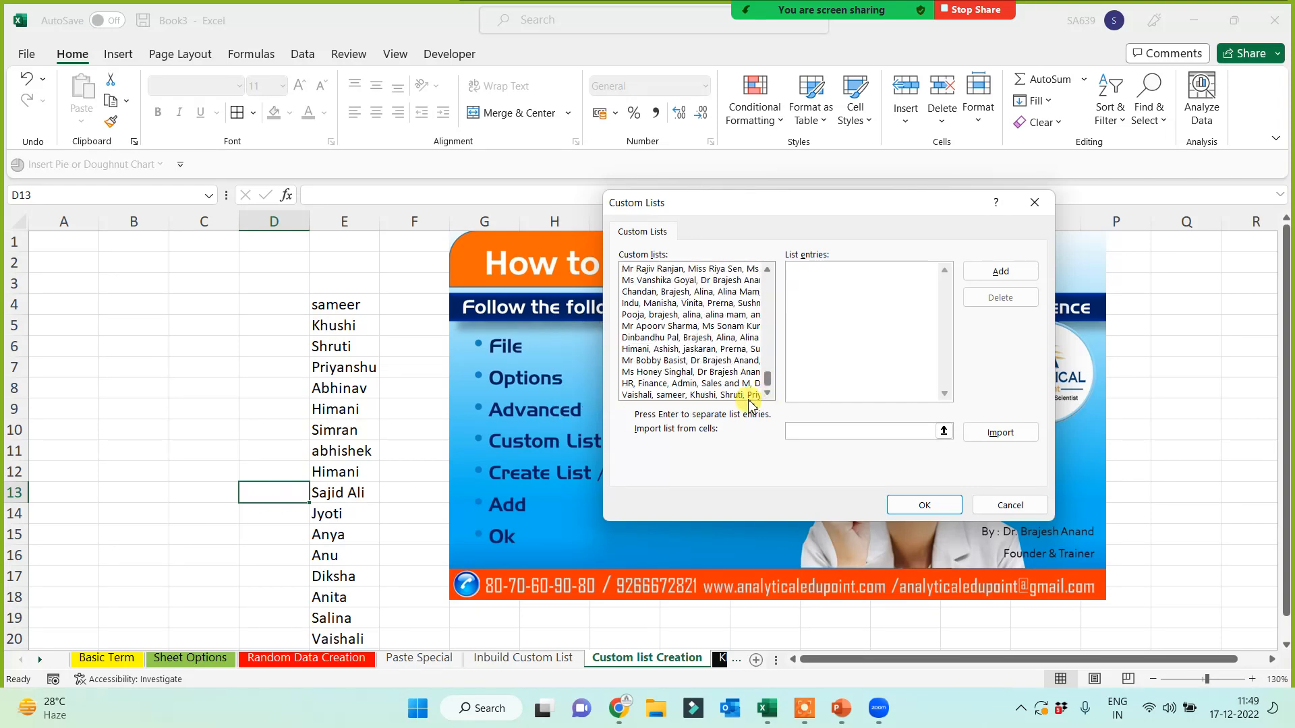
left_click(706, 362)
left_click(702, 349)
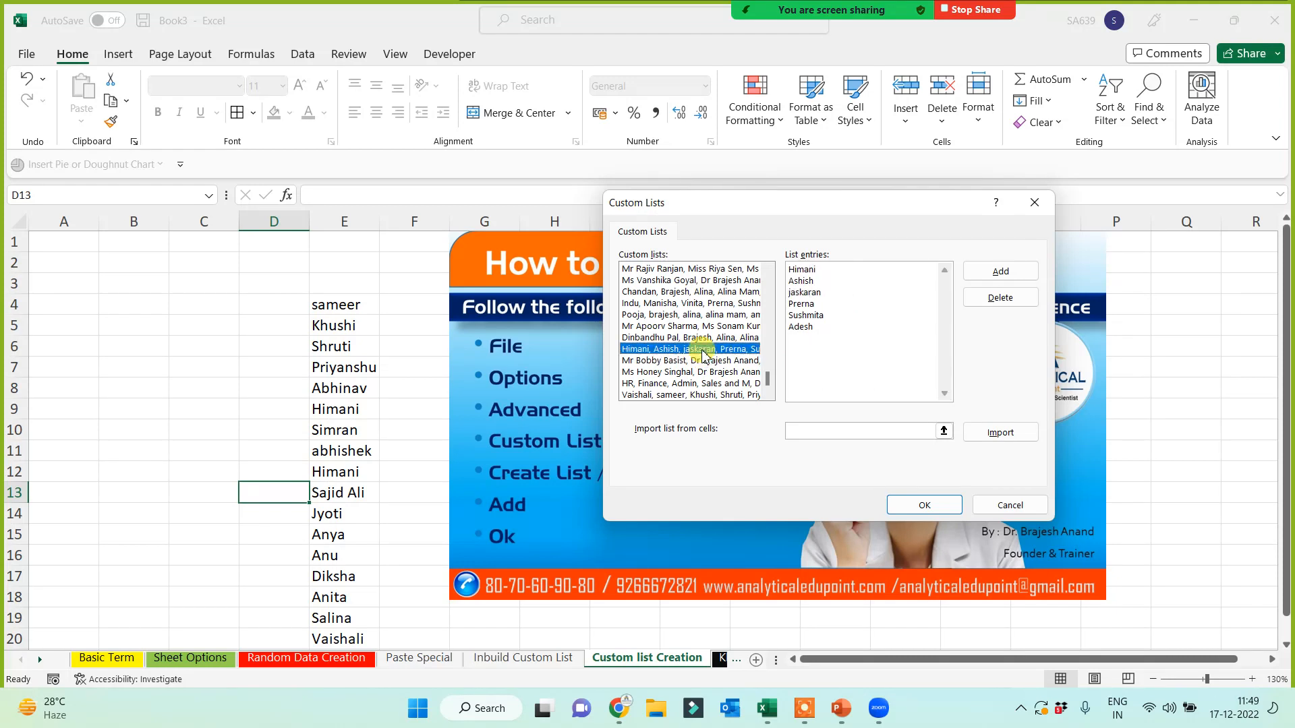
left_click(989, 301)
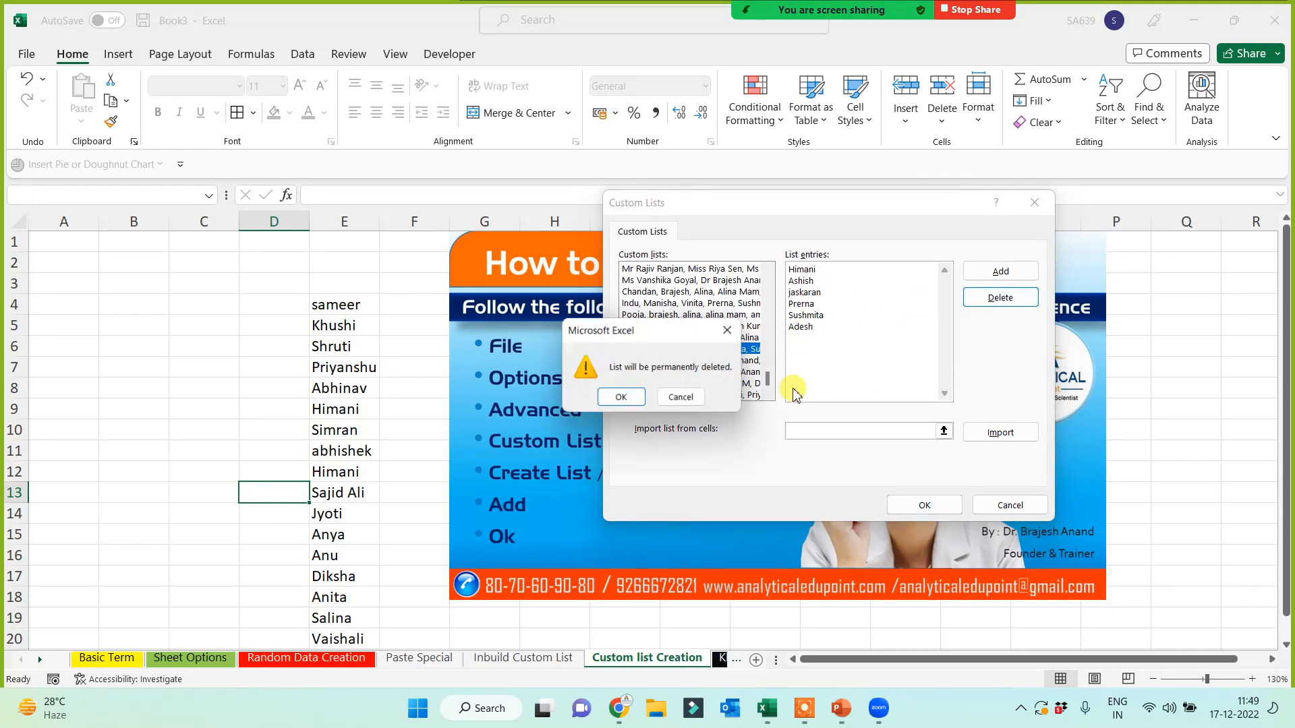
left_click(670, 396)
- Permanently delete the custom list of titled full names two places below the SBI, PNB, ICICI bank list
left_click(701, 360)
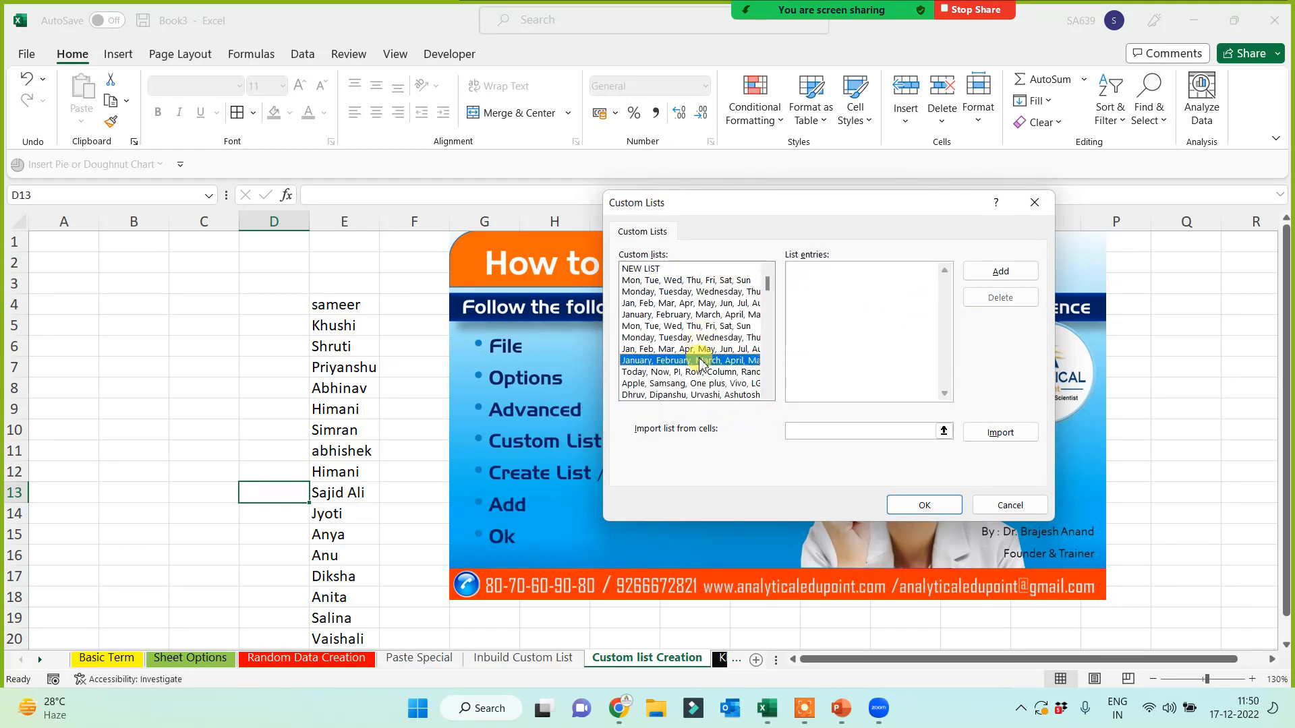
left_click(701, 383)
scroll(701, 385, "down", 2)
left_click(701, 375)
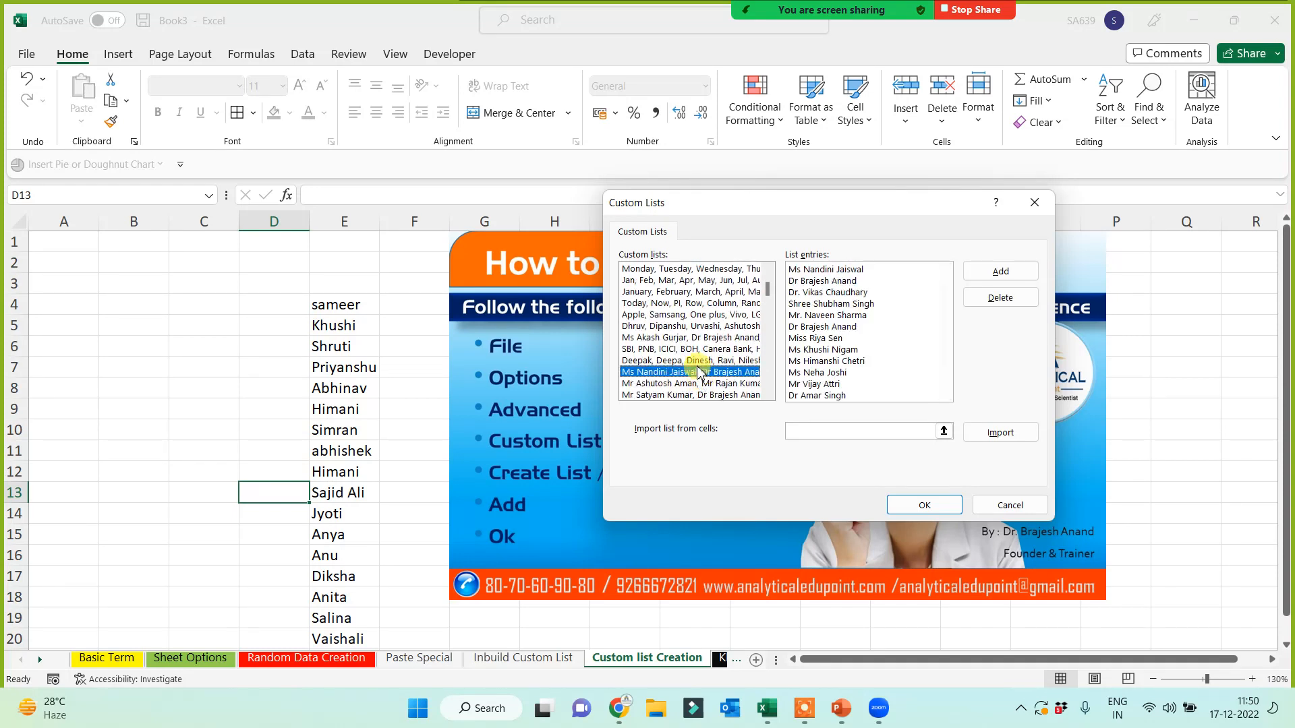
left_click(1000, 298)
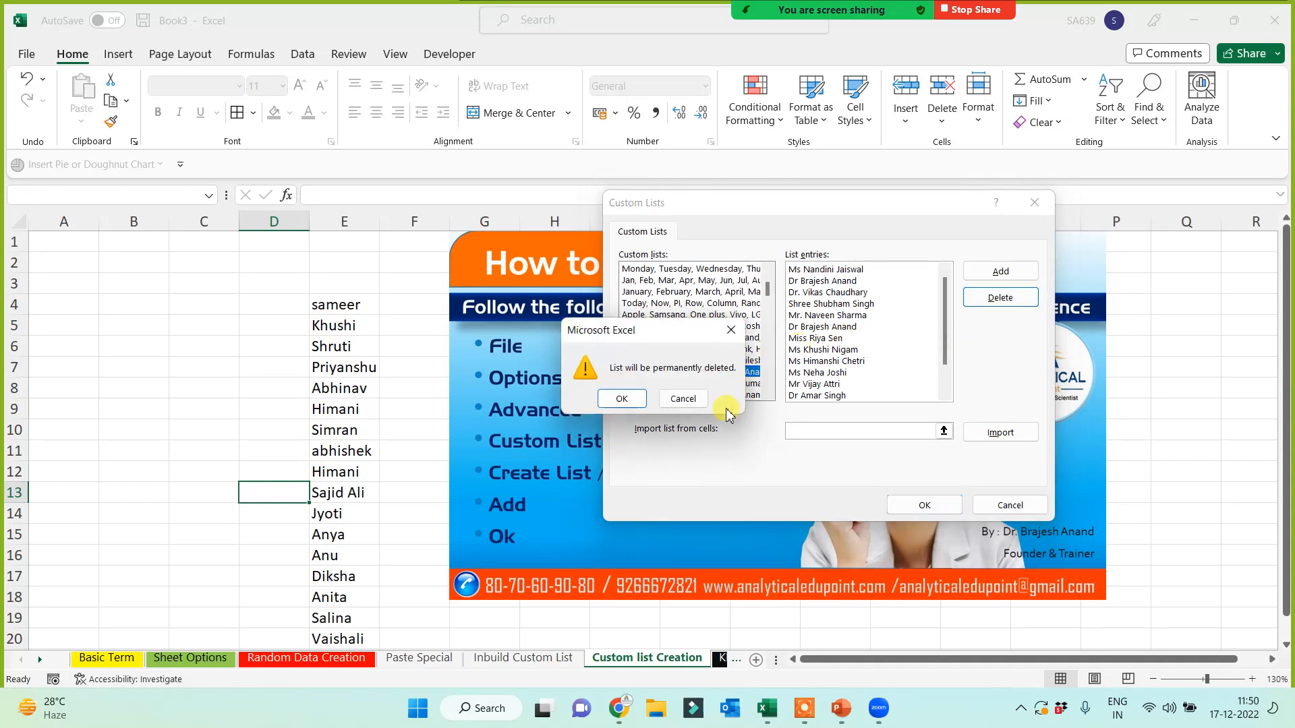
left_click(634, 403)
- Permanently delete the custom list of first names directly below the Apple, Samsung, One plus list
left_click(685, 371)
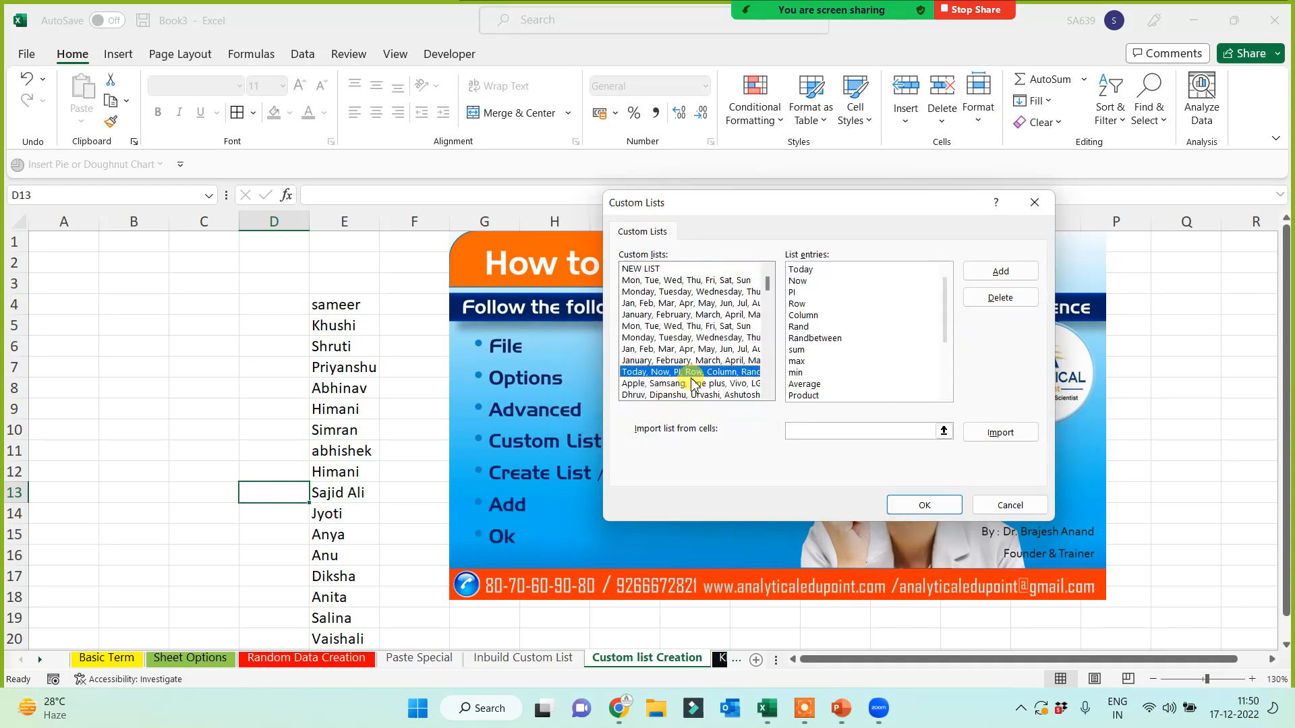
left_click(685, 395)
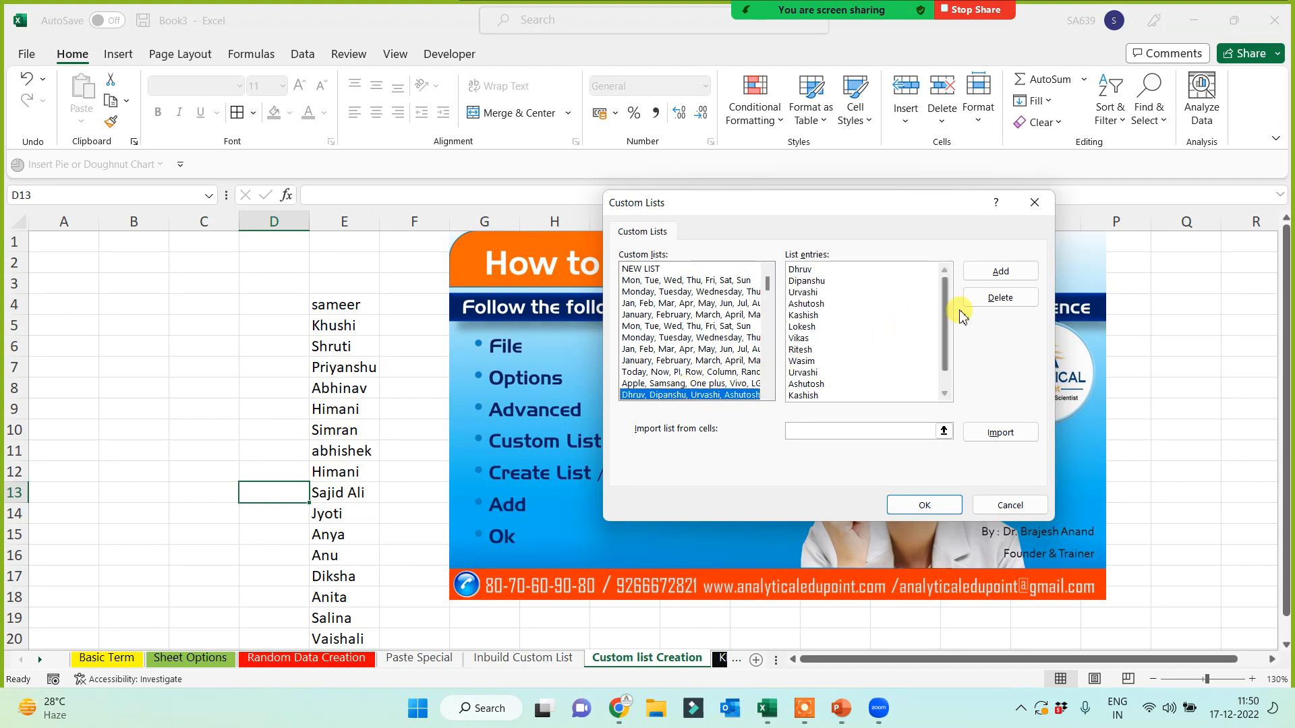
left_click(1000, 298)
left_click(641, 403)
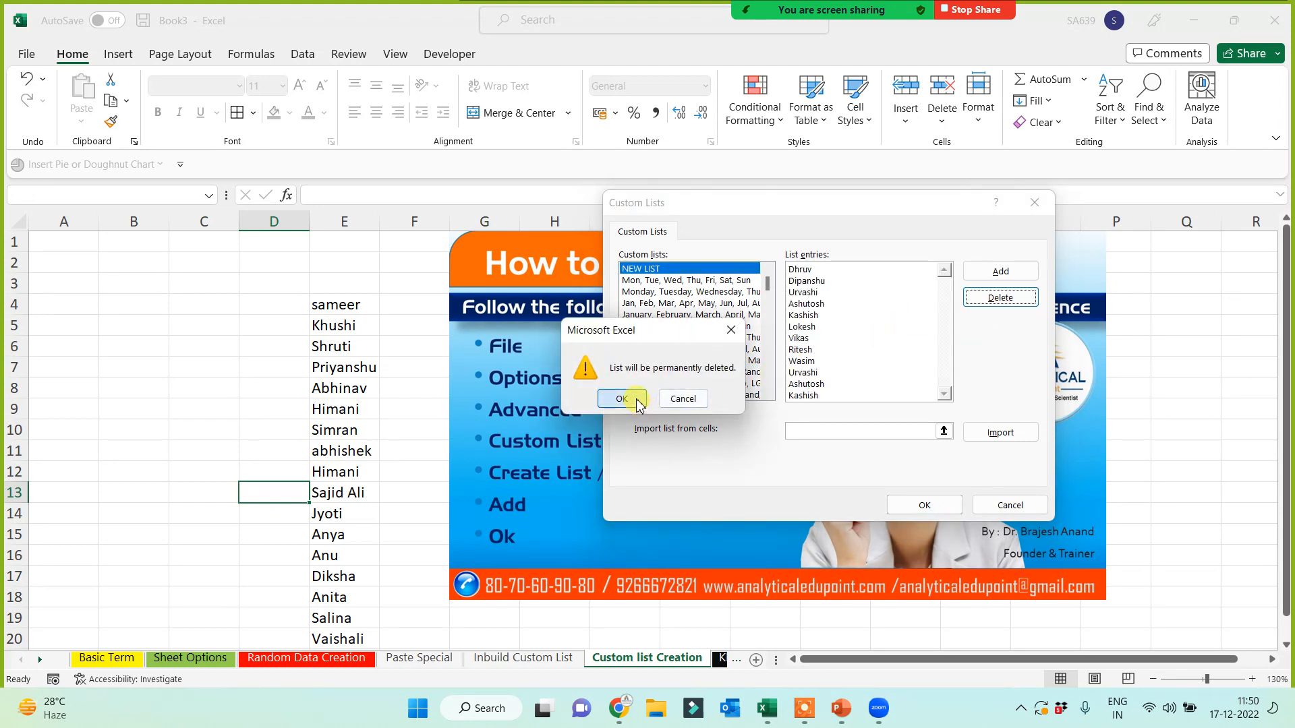
- Permanently delete the custom list of titled full names four places above the Insert, Delete, Rename list
left_click(686, 395)
scroll(689, 399, "down", 3)
left_click(692, 360)
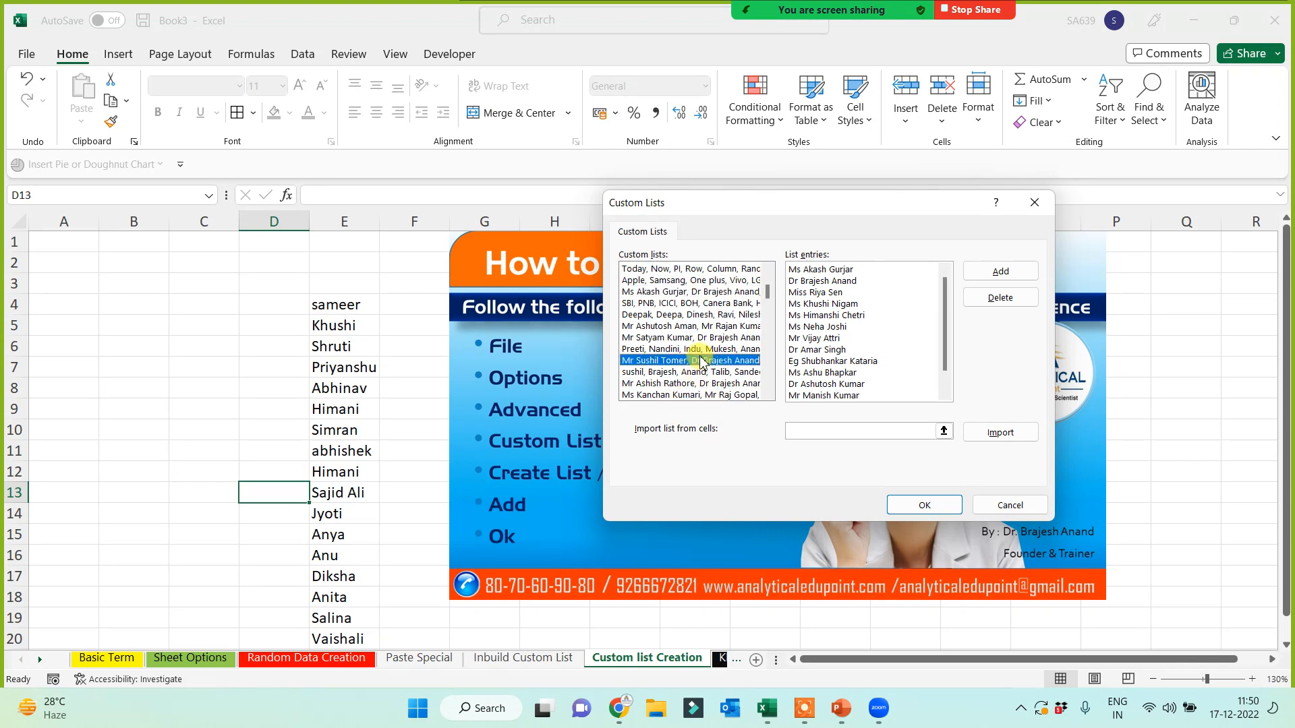
left_click(1000, 297)
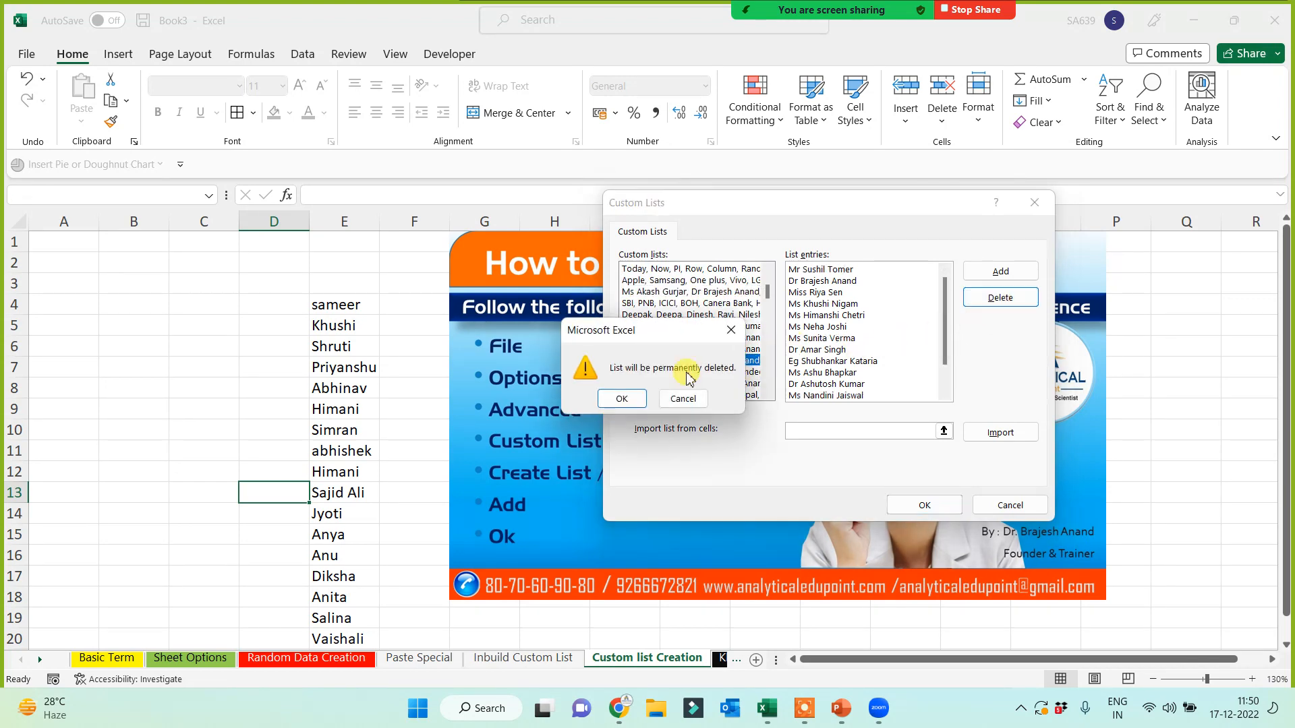
left_click(641, 398)
- Permanently delete the custom list of titled full names two places above the Insert, Delete, Rename list
left_click(706, 384)
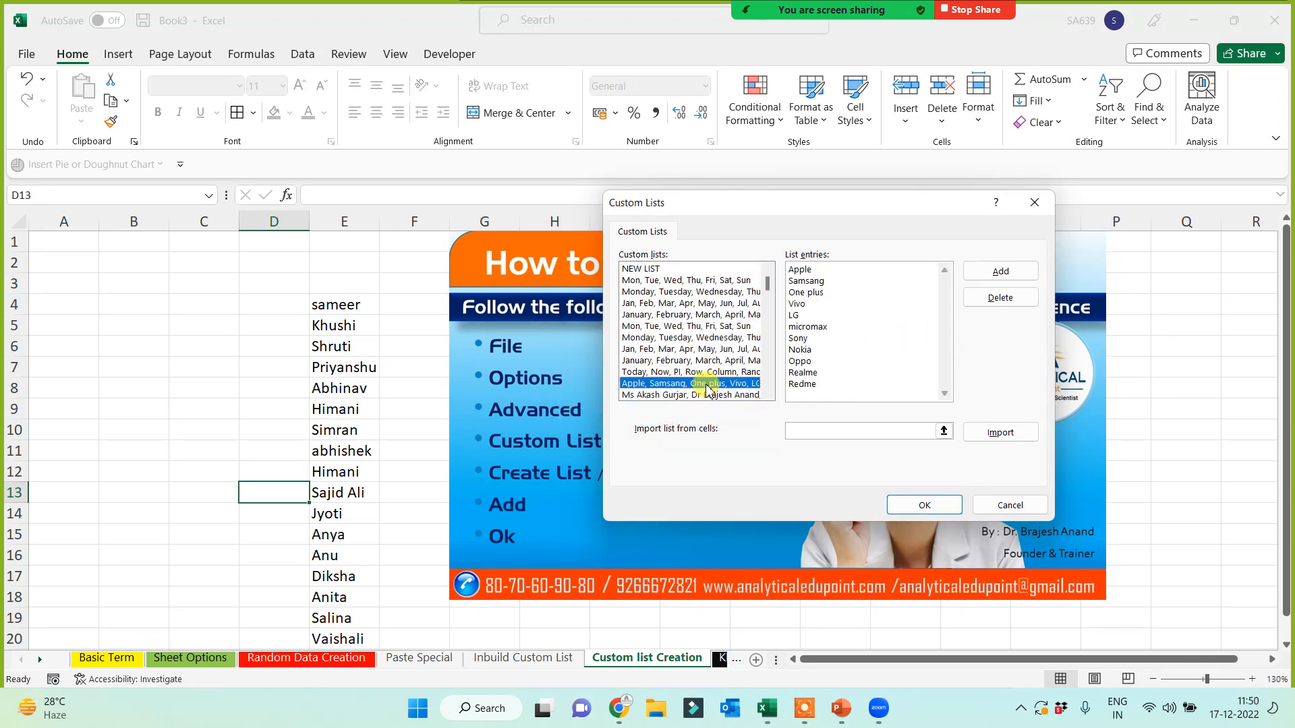
scroll(702, 378, "down", 3)
left_click(691, 372)
left_click(979, 305)
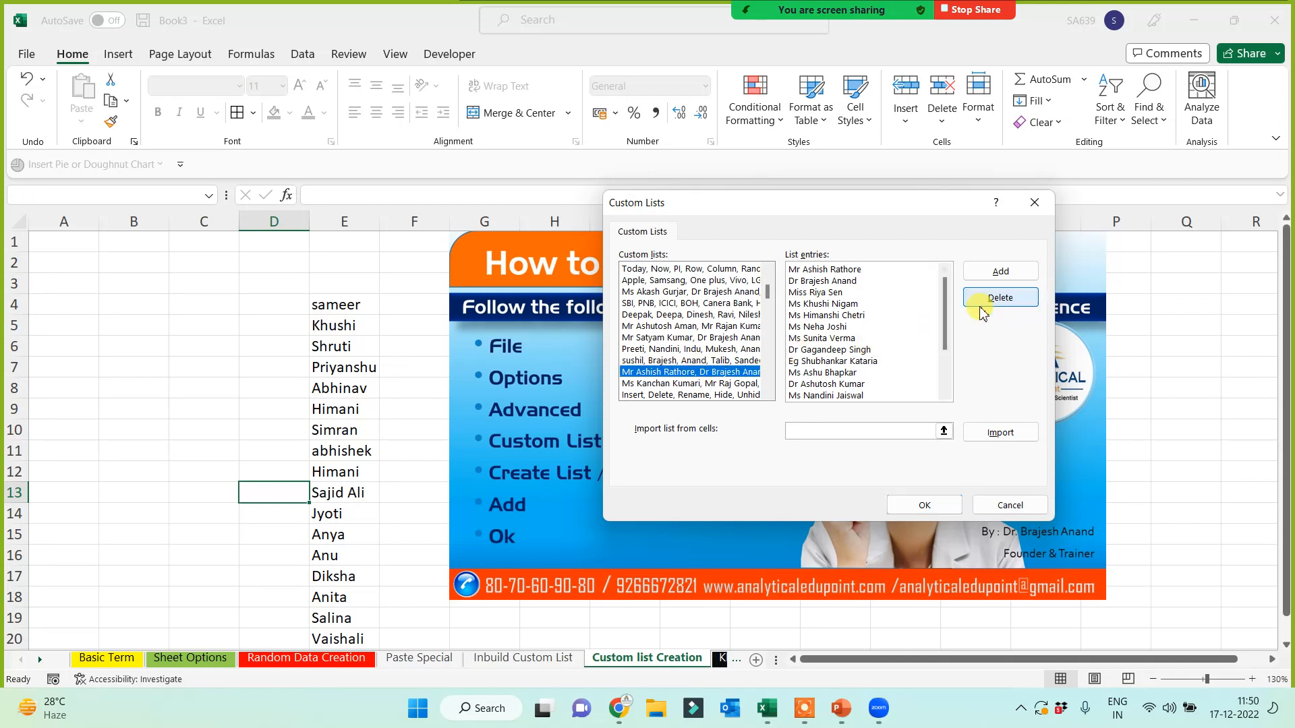
left_click(621, 398)
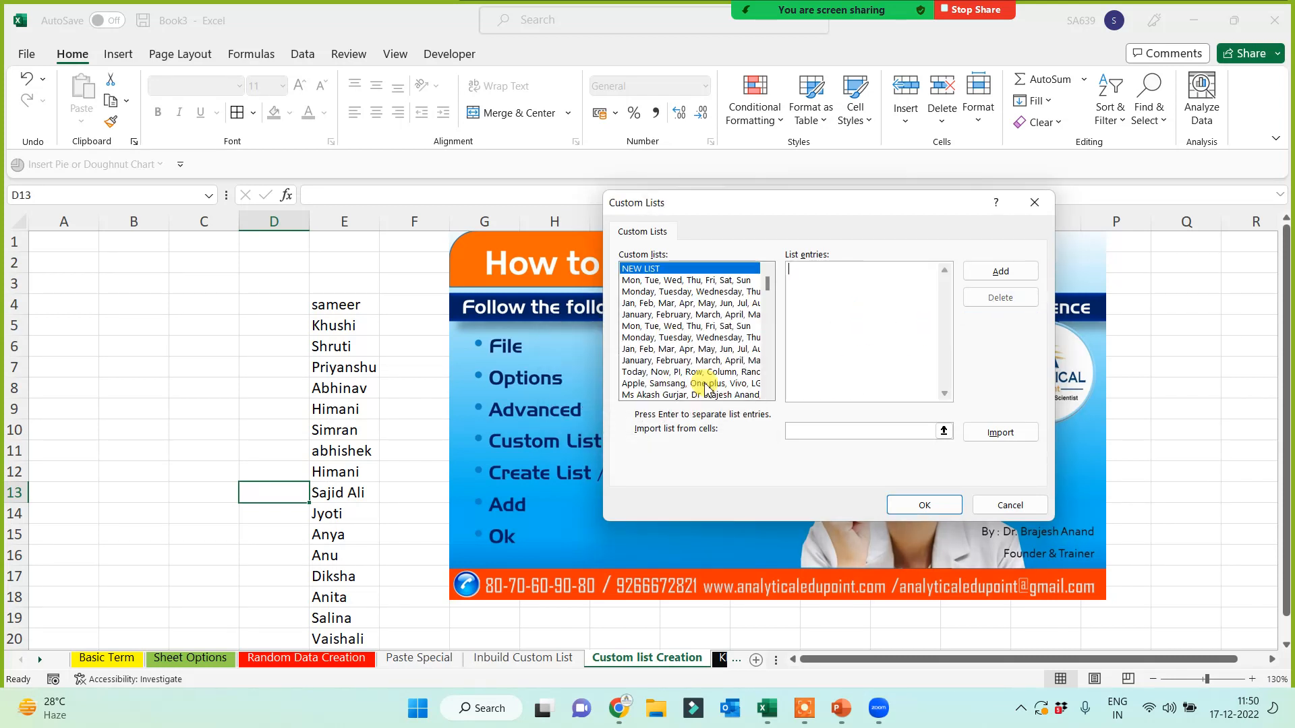
- Permanently delete the custom list of first names two places above the Insert, Delete, Rename list
scroll(694, 338, "down", 1)
left_click(695, 361)
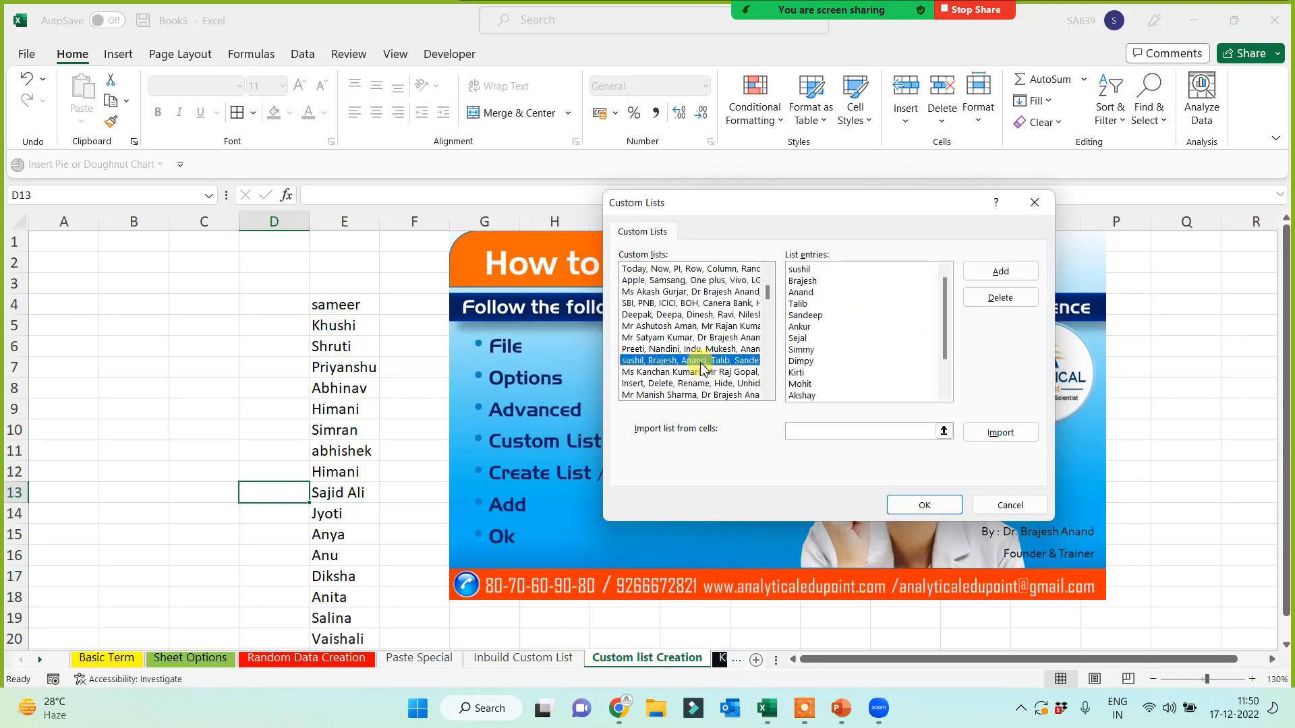
left_click(979, 302)
left_click(640, 397)
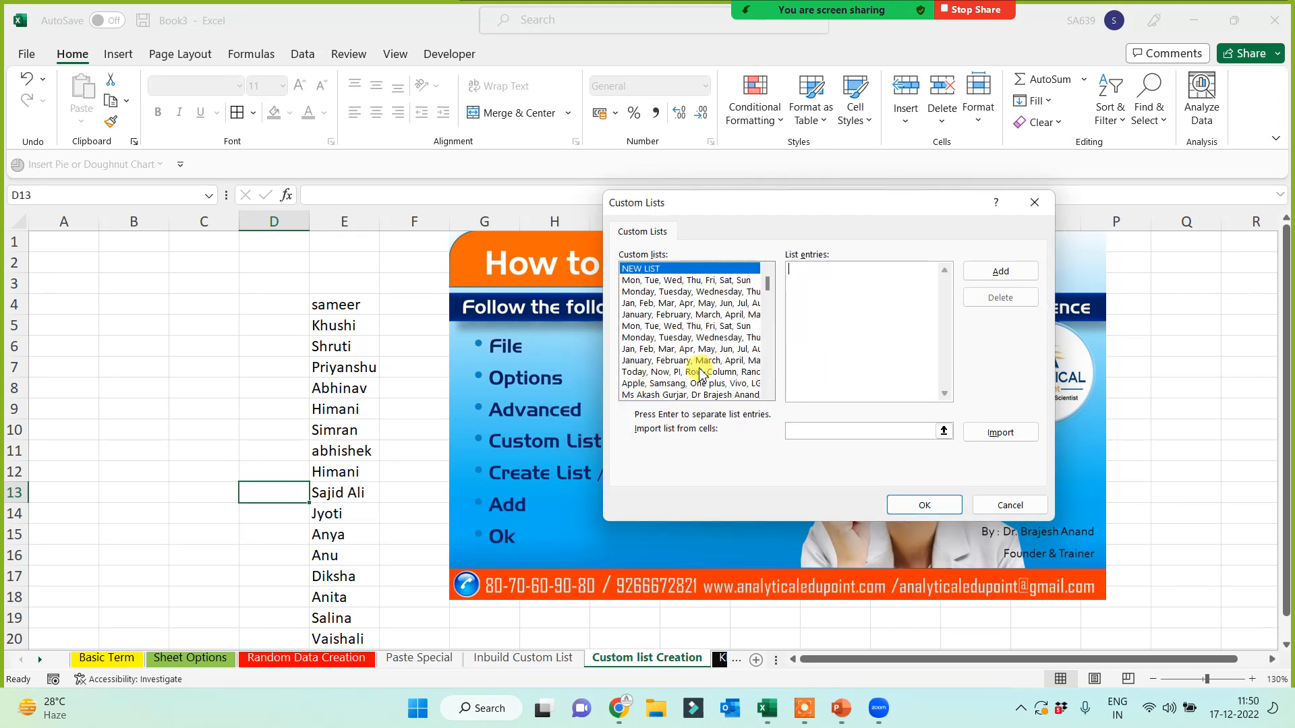
- Permanently delete the custom list containing Insert, Delete, Rename, Hide, Unhide, Move, Copy and Sheet Tab Color
left_click(686, 349)
left_click(688, 383)
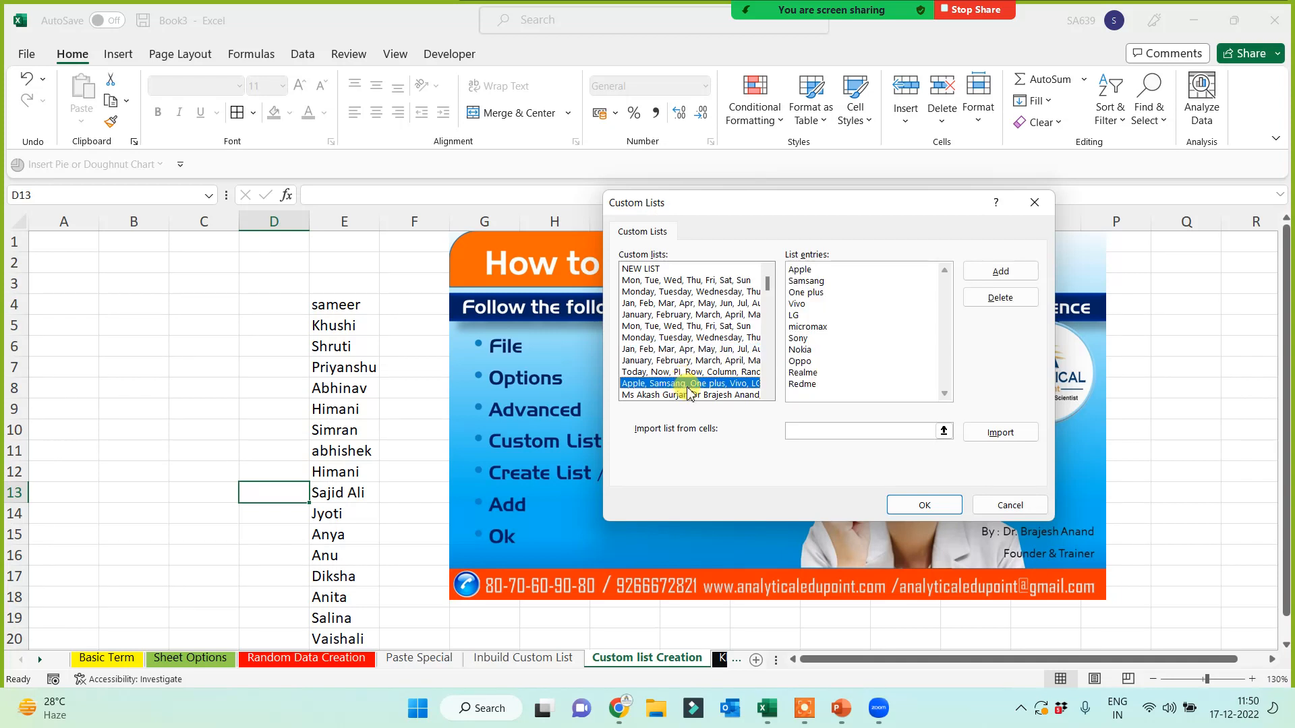
scroll(688, 378, "down", 3)
left_click(688, 371)
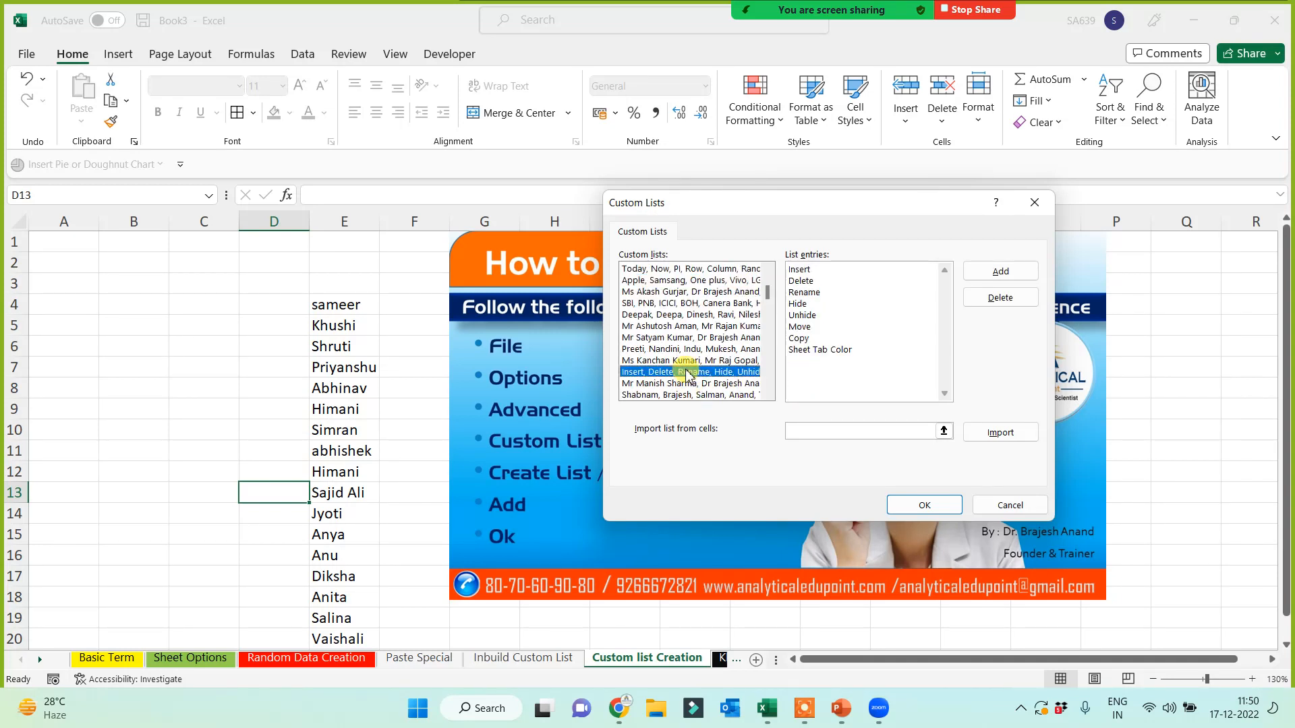
left_click(1000, 298)
left_click(620, 397)
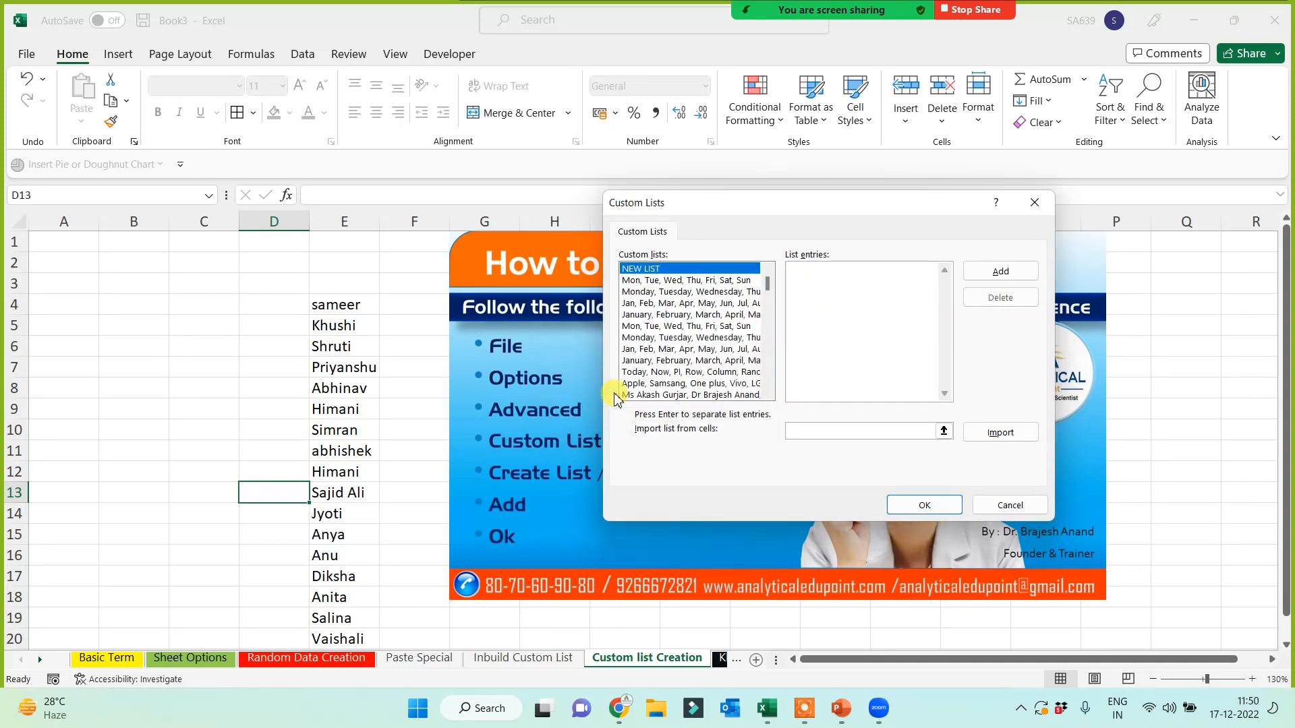
- Close the custom lists and the Excel options, and return to cell D9 of the worksheet
left_click(1012, 507)
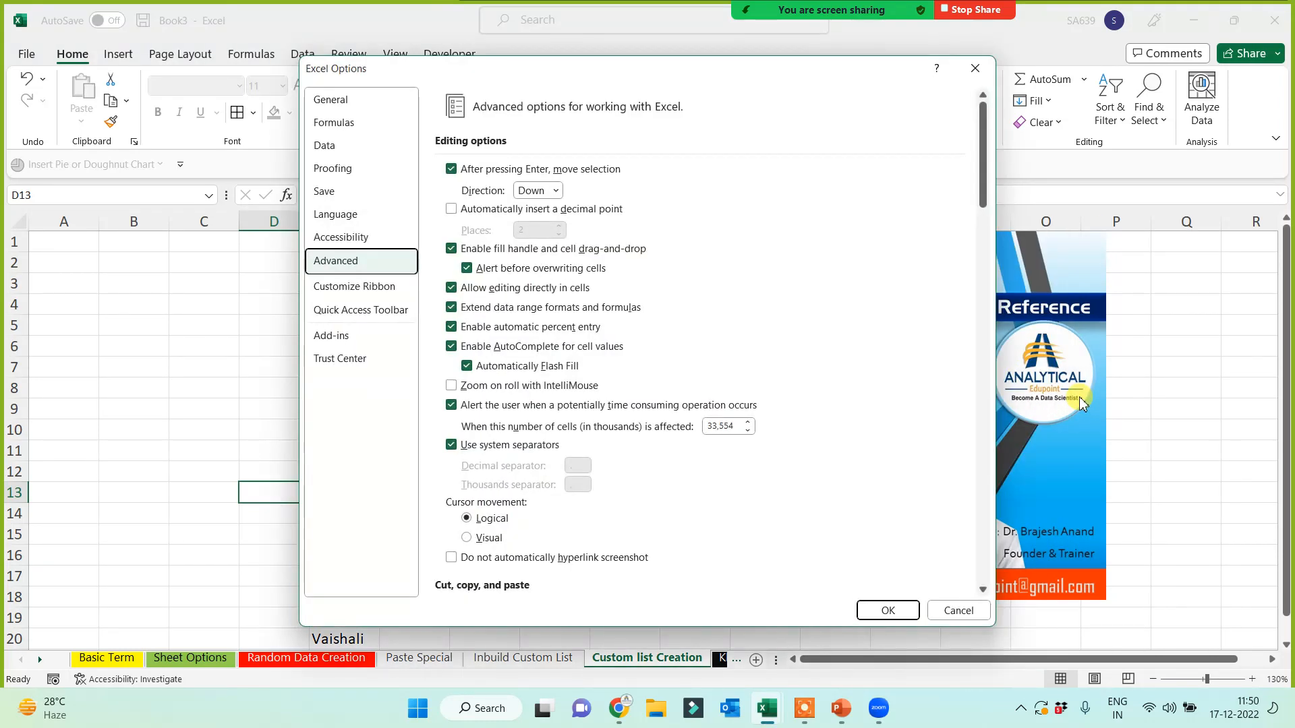
left_click(951, 613)
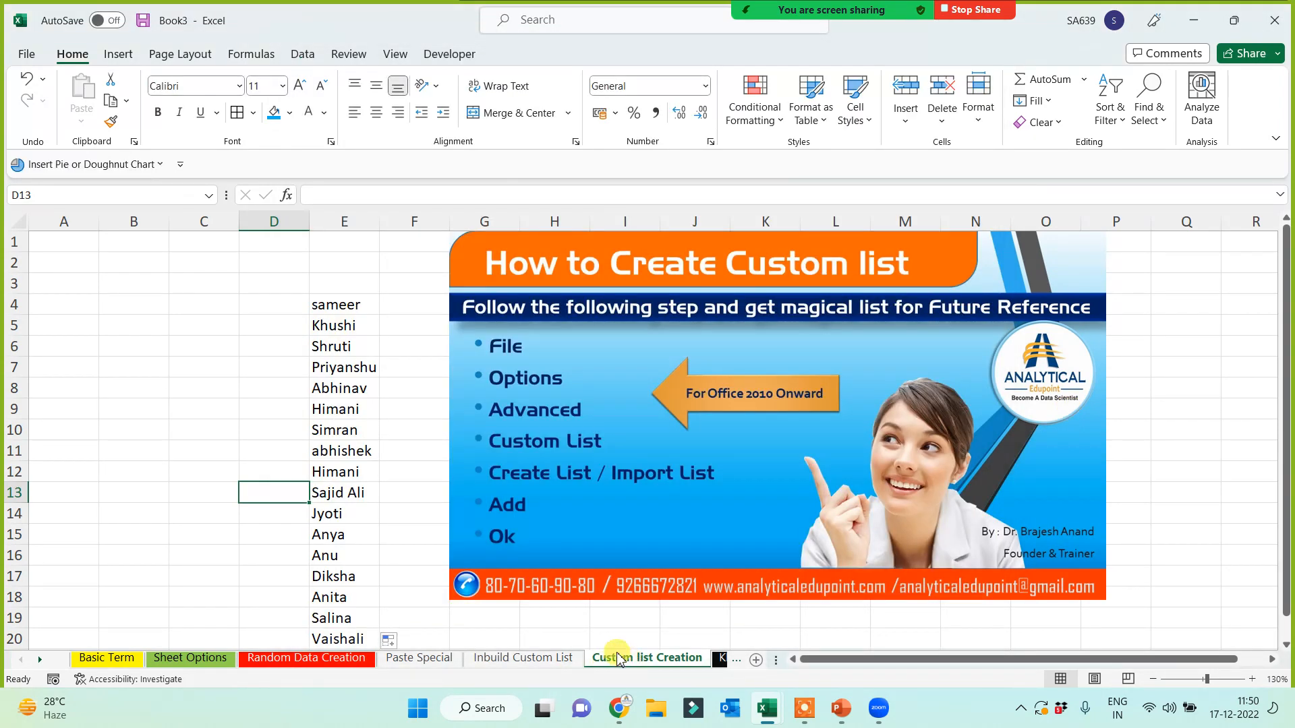
left_click(279, 411)
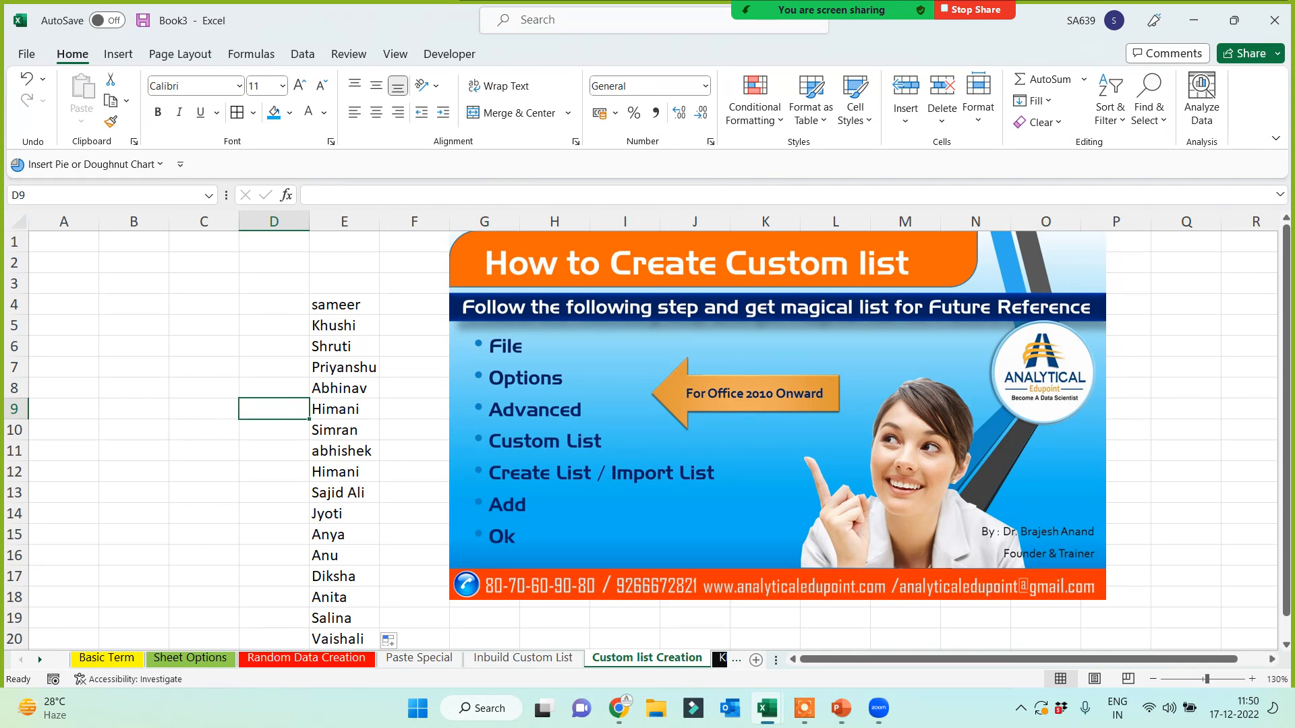
- Rename the black-tabbed worksheet directly after Custom list Creation as "S.No. Creation"
left_click(40, 659)
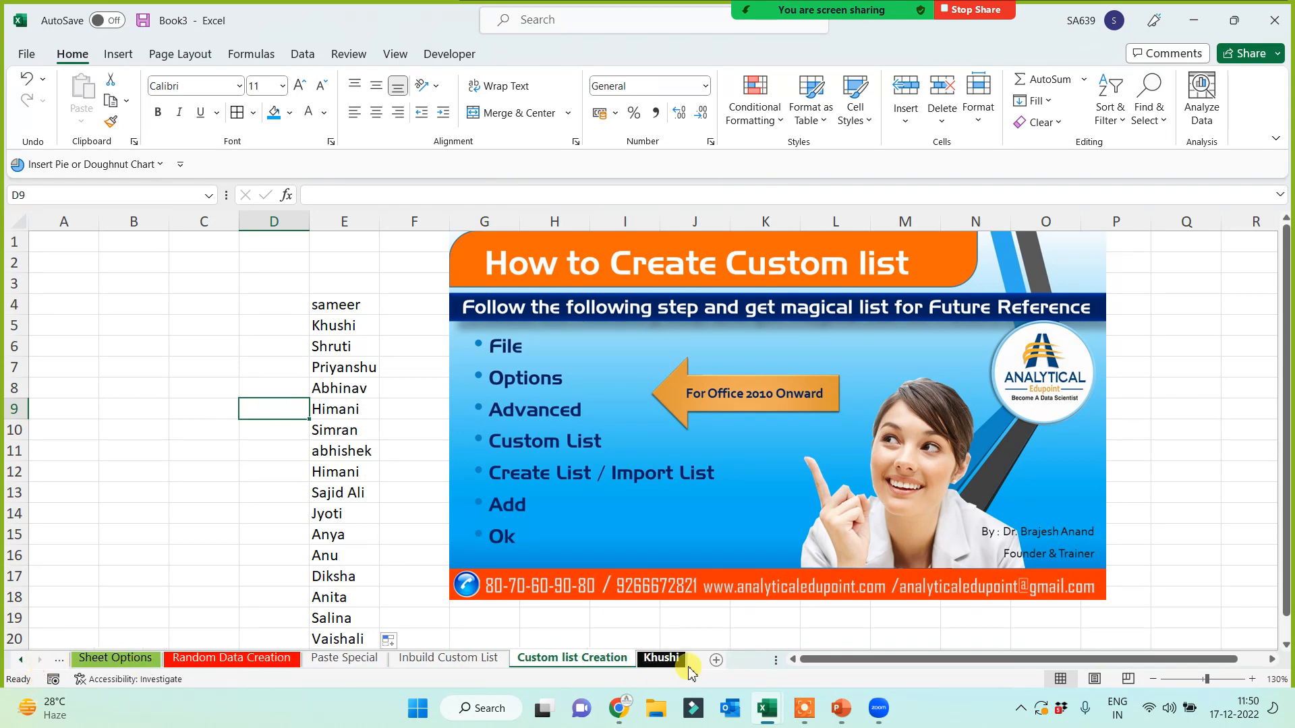
left_click(665, 659)
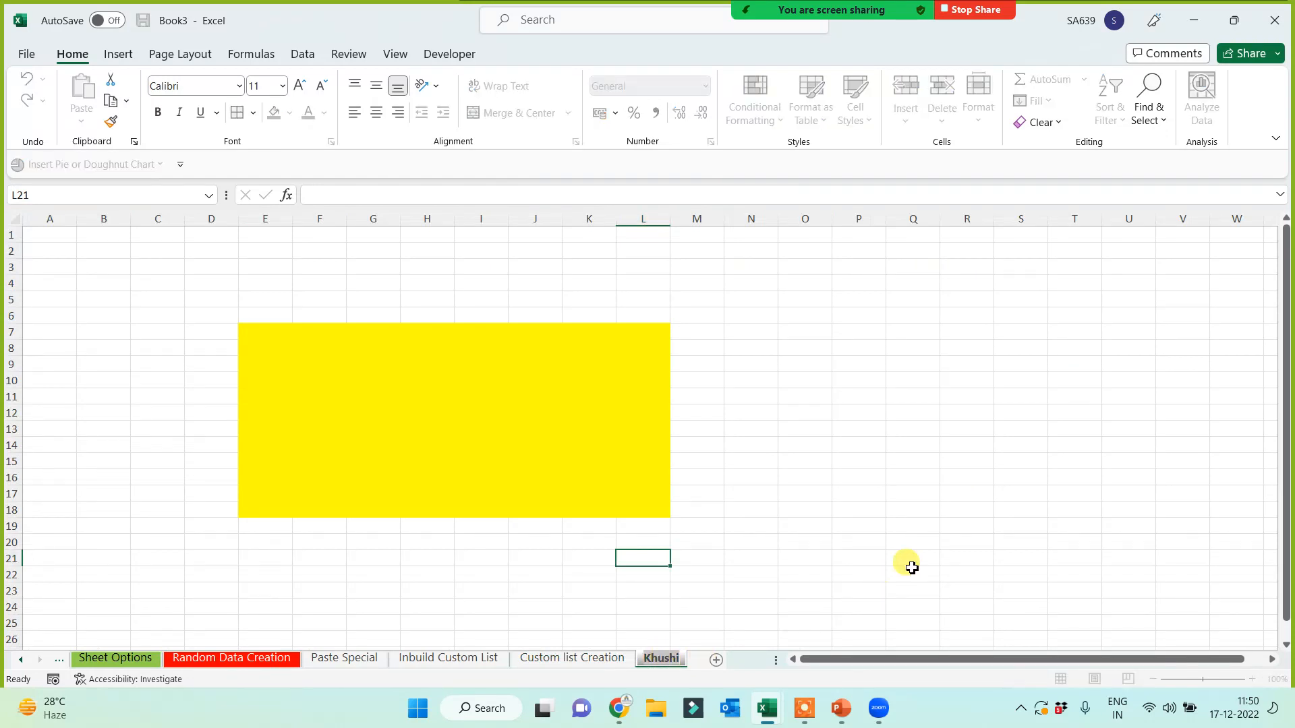
type("S.")
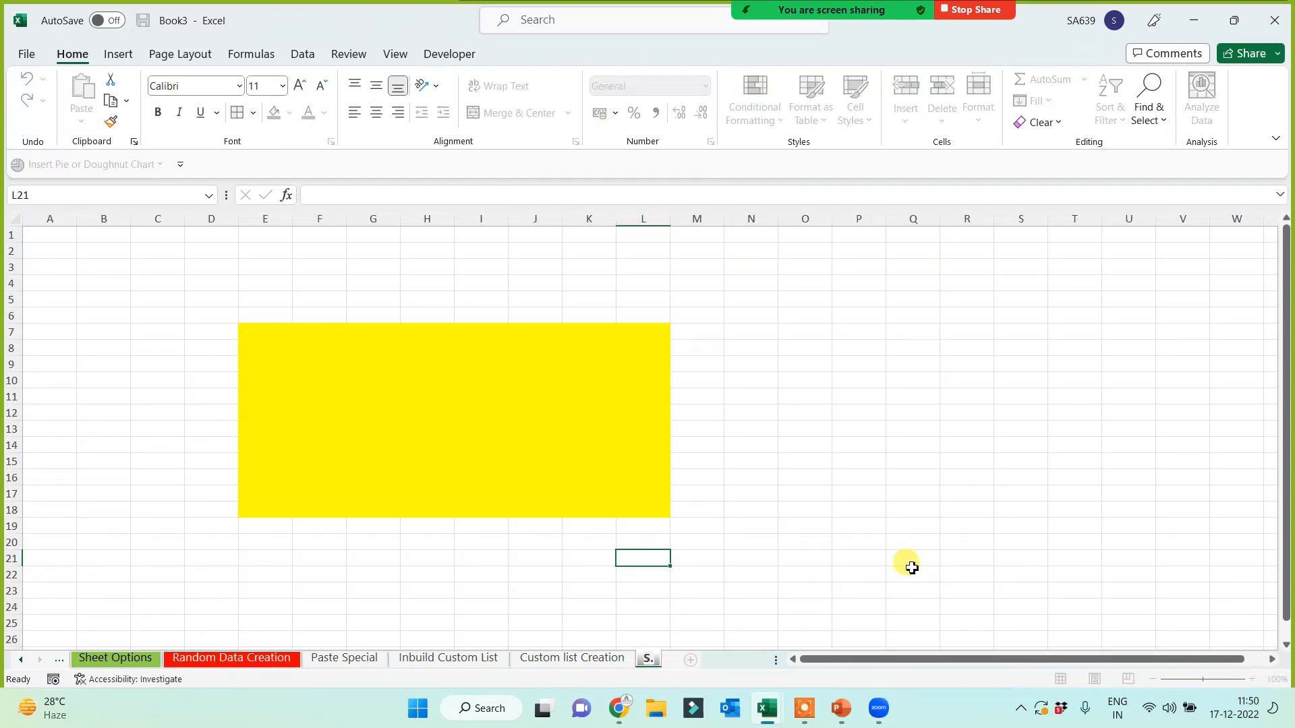
type("No. Cration")
key("BackSpace")
key("BackSpace")
key("BackSpace")
key("BackSpace")
key("BackSpace")
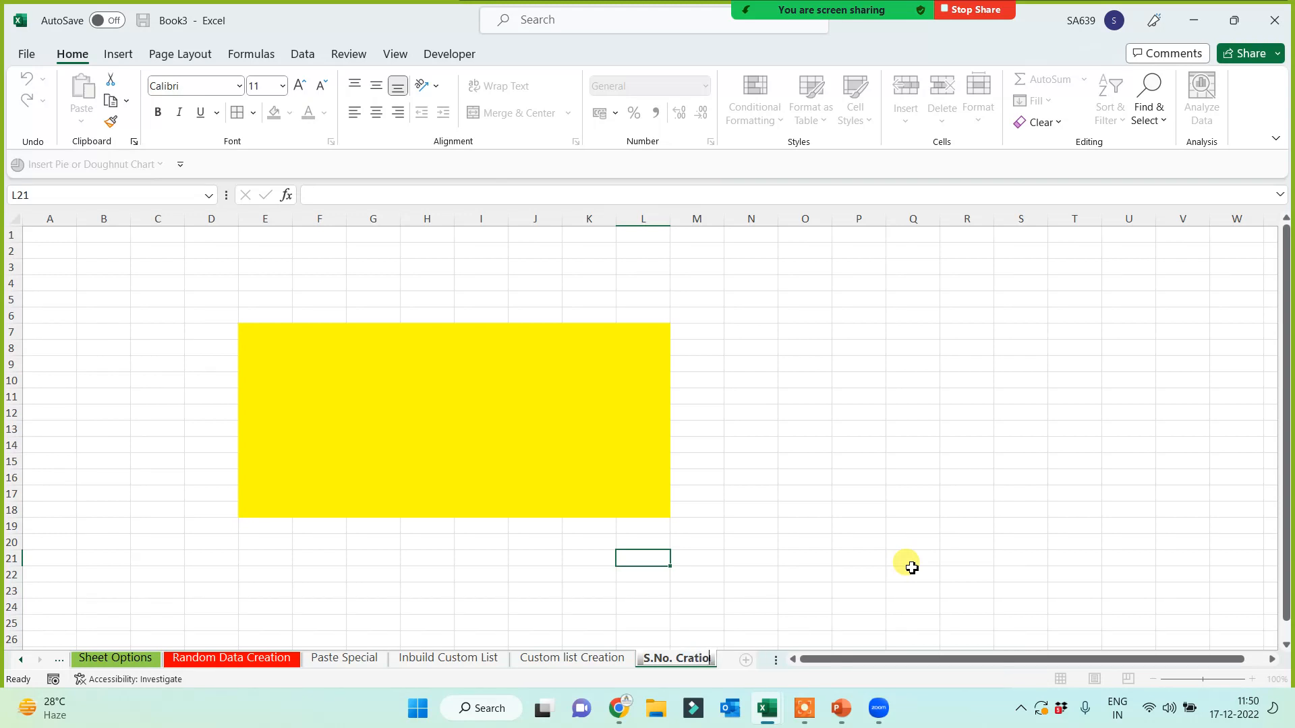
type("eation")
left_click(529, 413)
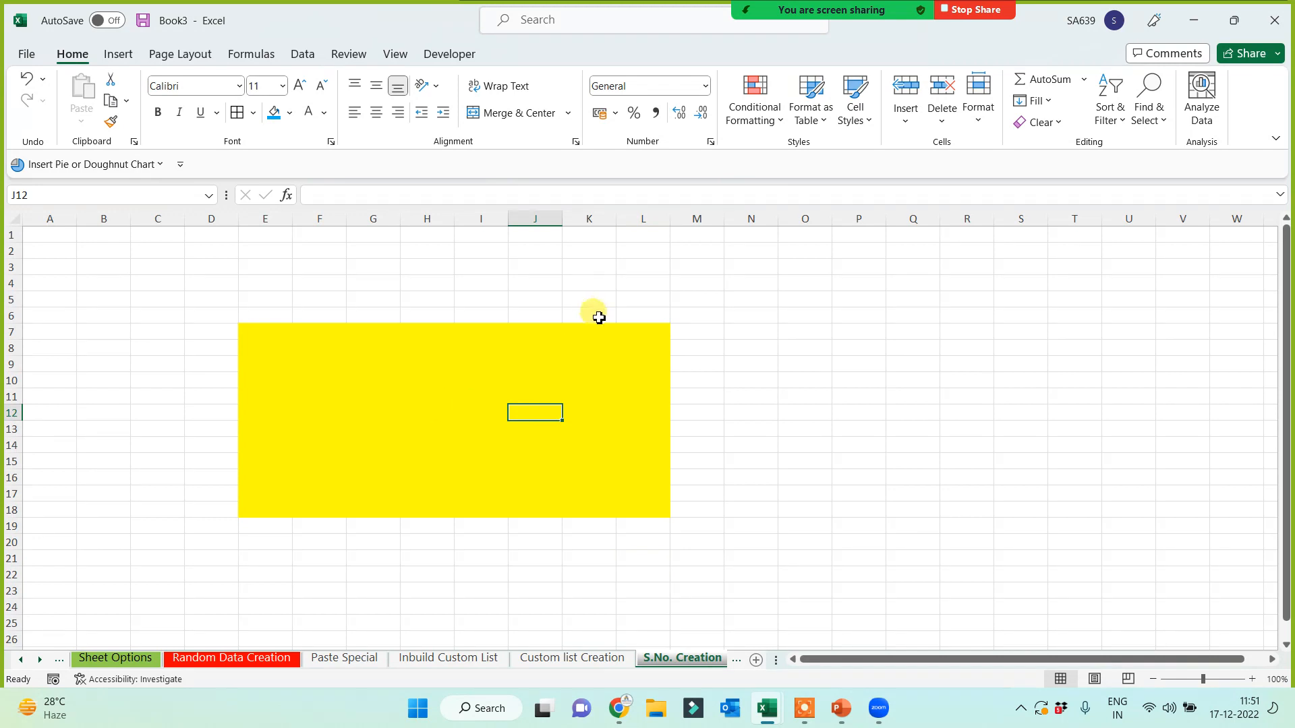
- Enter the heading "Roll No. `1 to 10 Lac" in cell G1 of the S.No. Creation sheet
scroll(624, 355, "up", 3, "ctrl")
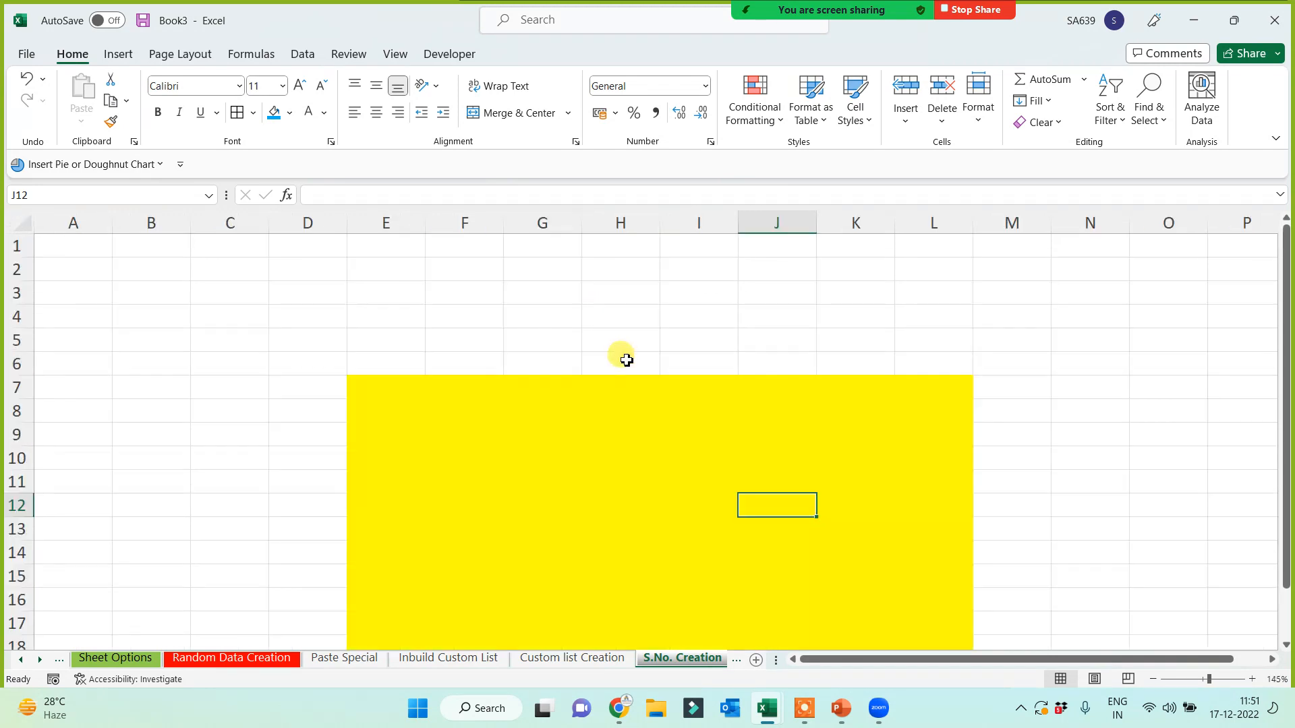
left_click(552, 241)
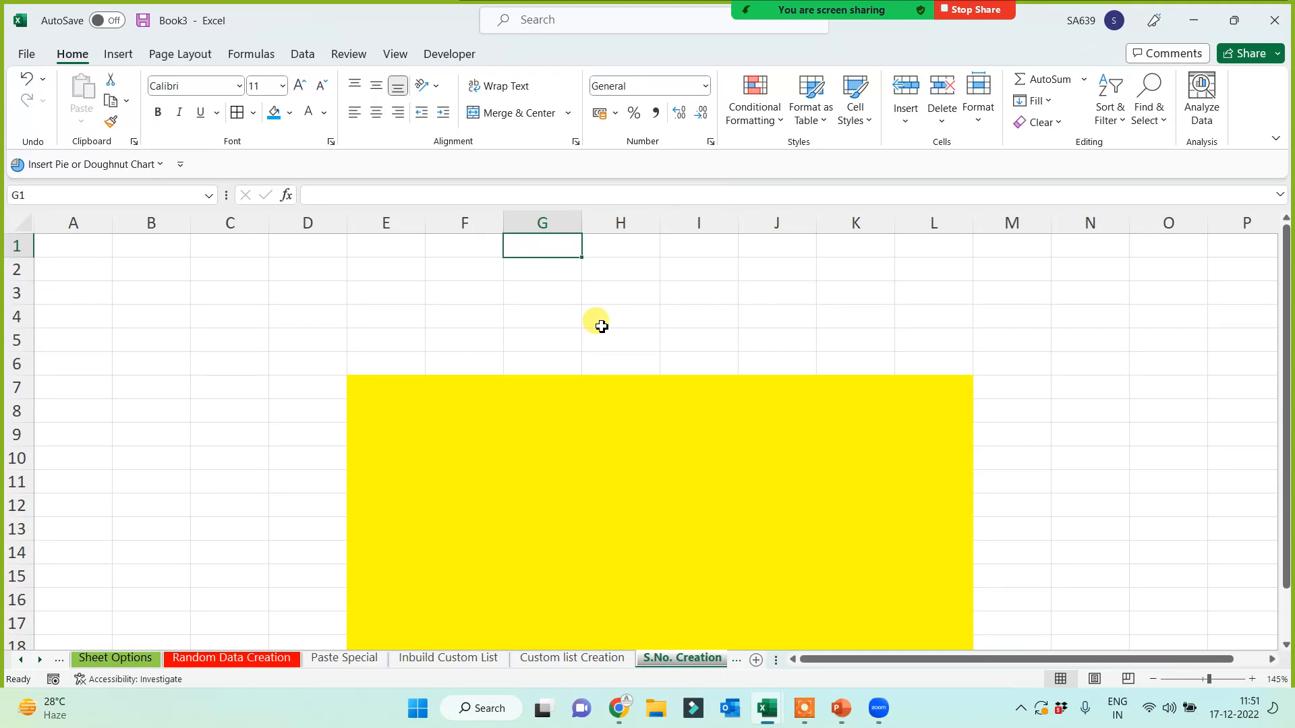
type("Roll No.")
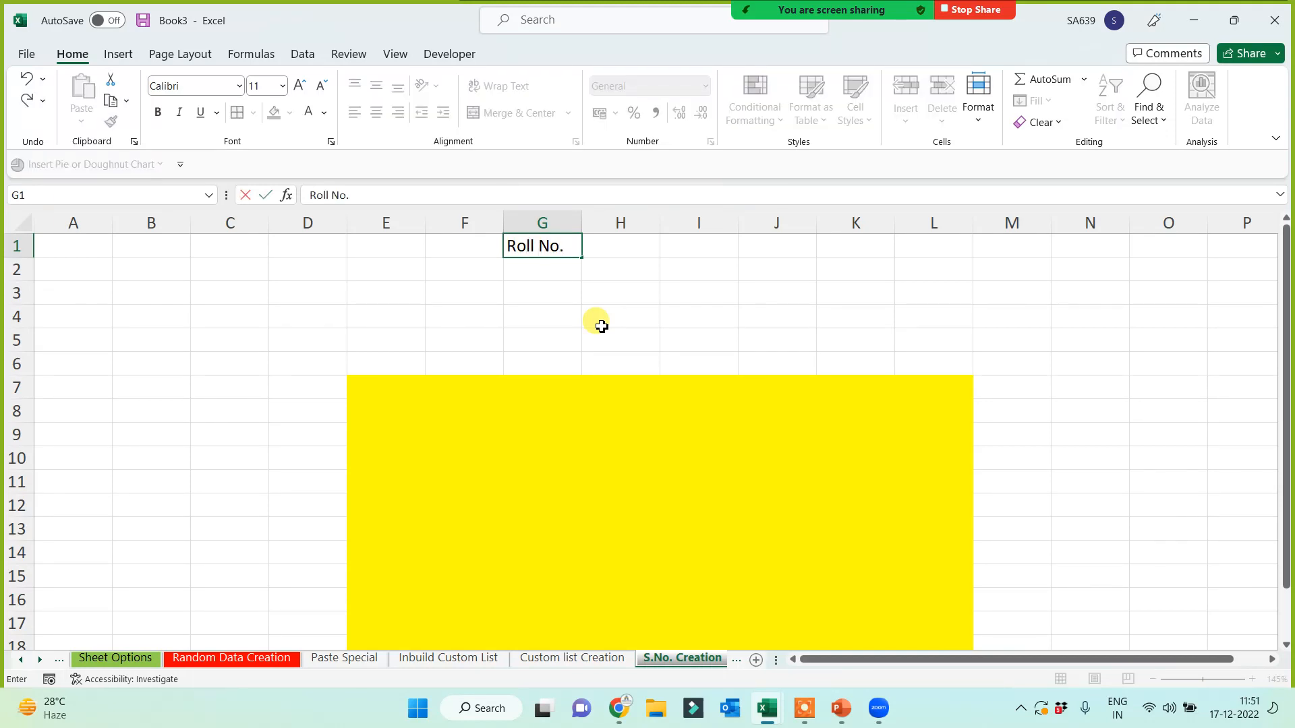
type(" `1 to 10 Lac")
left_click(325, 345)
- Enter the numbers 1 to 5 one below another in cells A1 to A5
left_click(80, 249)
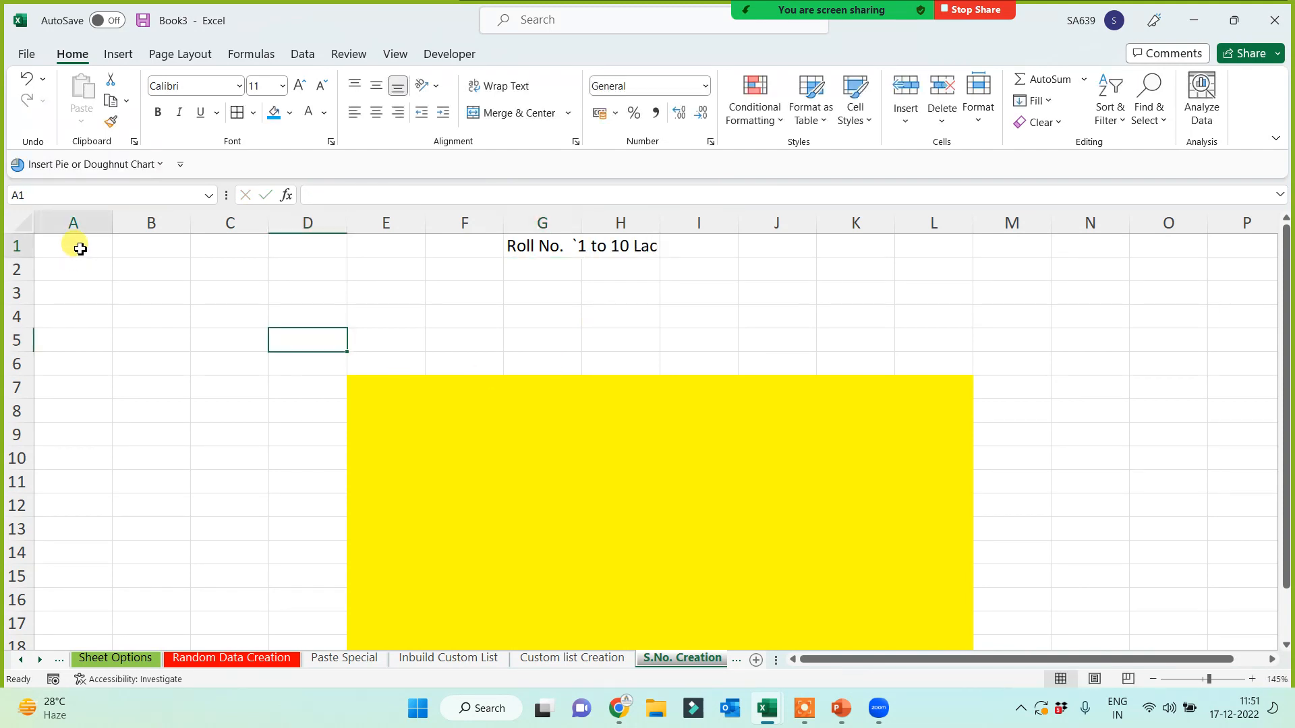
type("1")
key("Return")
type("2")
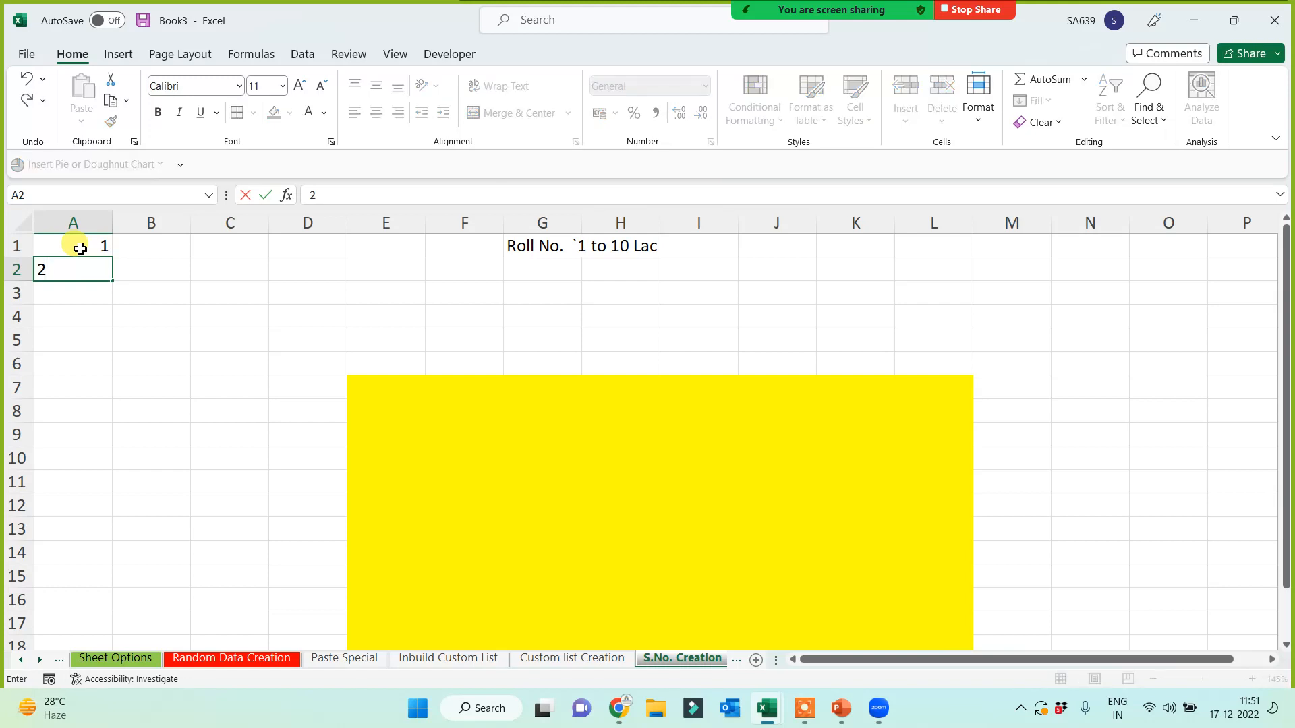
key("Return")
type("3")
key("Return")
type("4")
key("Return")
type("5")
key("Return")
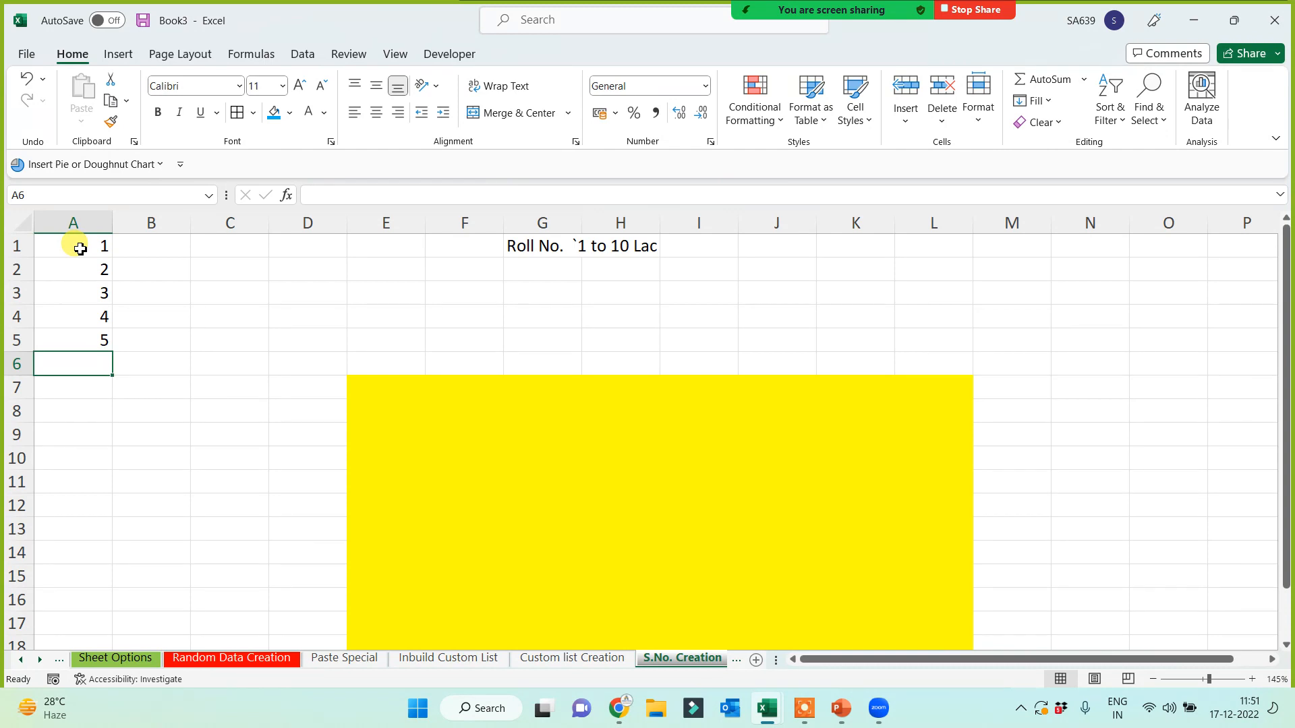
- Clear cells A3 to A6 and fill the number series from A1:A2 down column A to row 352
left_click_drag(55, 300, 90, 371)
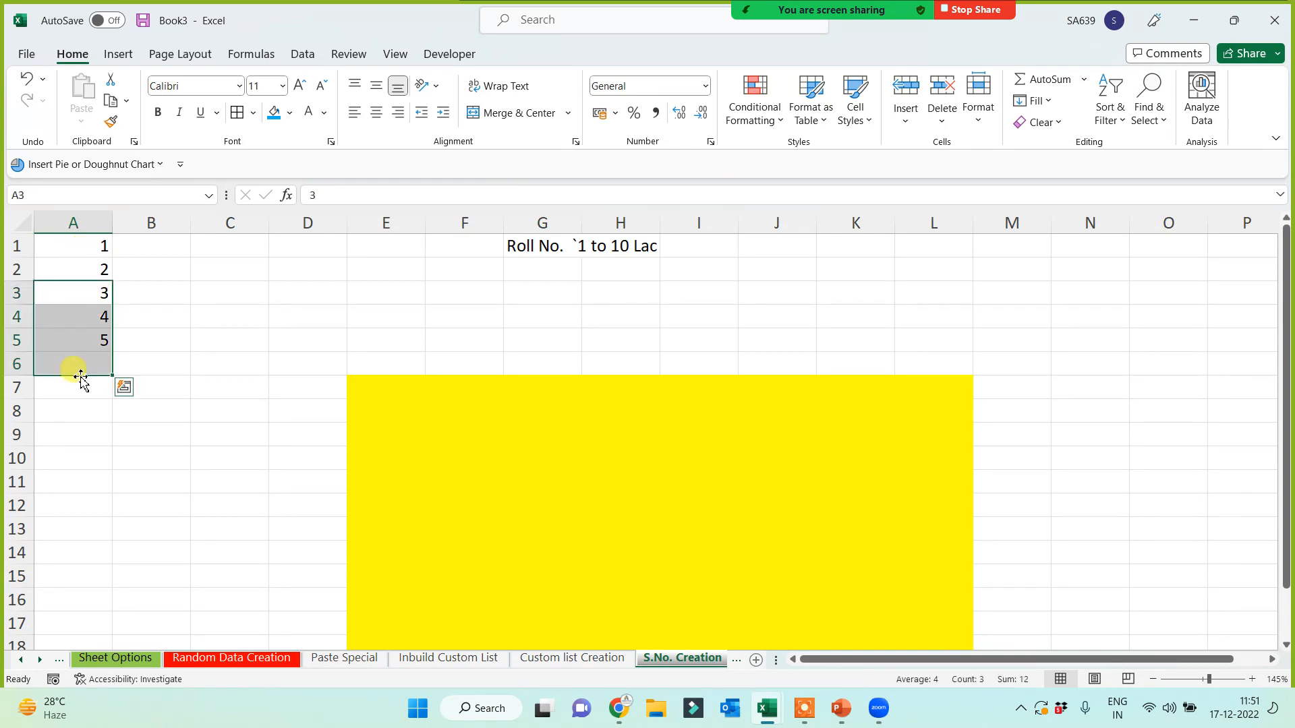
key("Delete")
left_click(100, 429)
left_click_drag(59, 251, 40, 594)
left_click(72, 455)
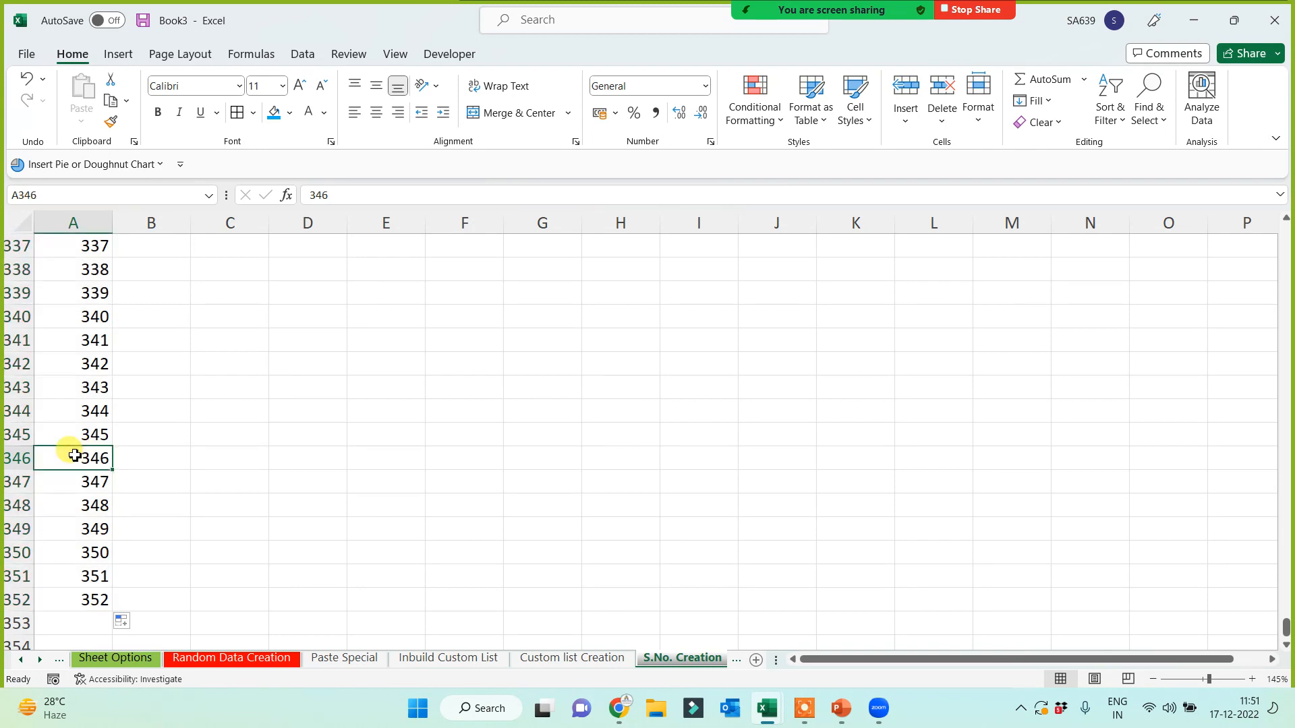
- Clear the serial numbers from A2 down to A352
key("ctrl+Up")
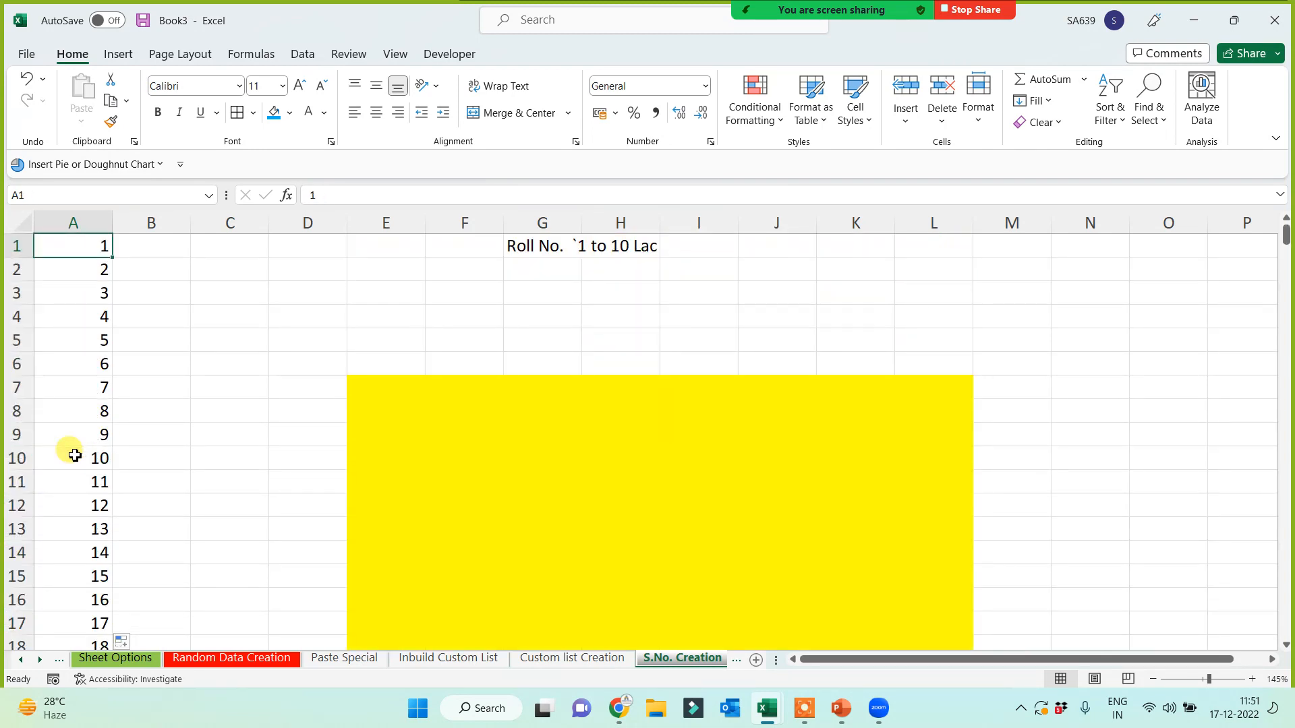
key("Down")
key("ctrl+shift+Down")
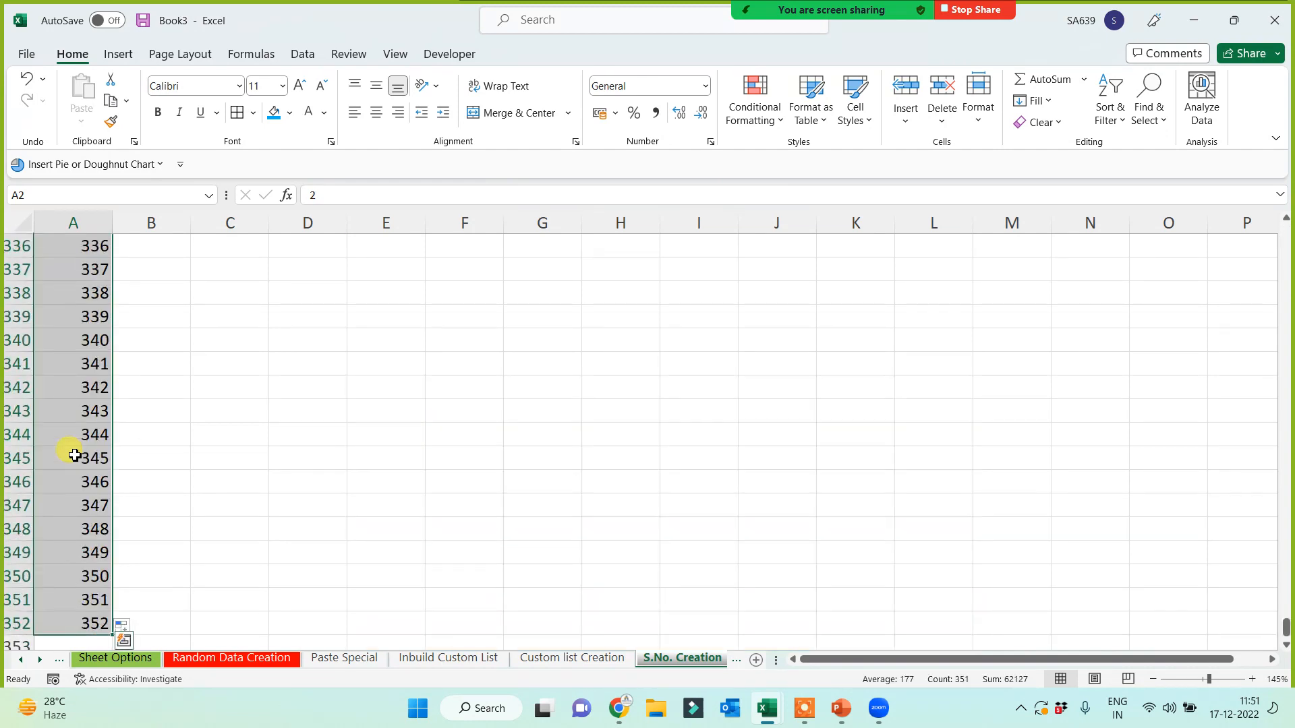
key("Delete")
left_click(544, 293)
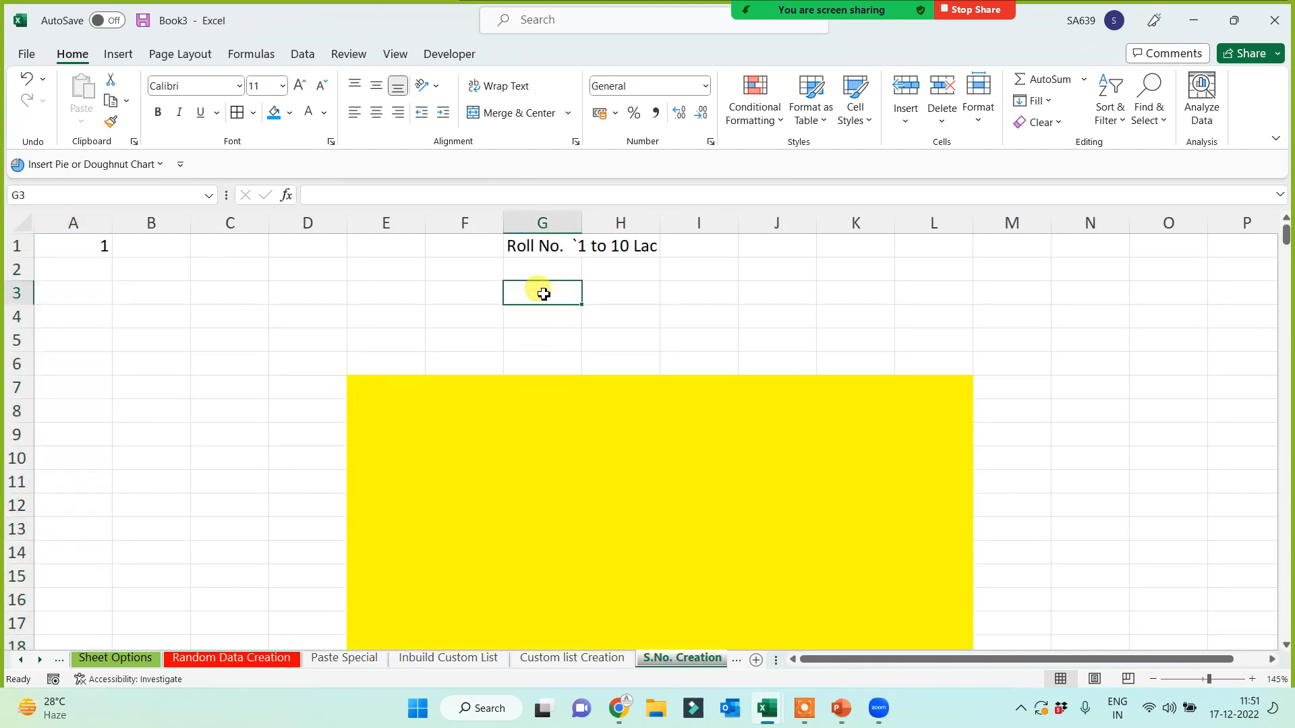
- Enter the note "<10 Sec" in cell G3 below the roll number heading
type("<10 Sec")
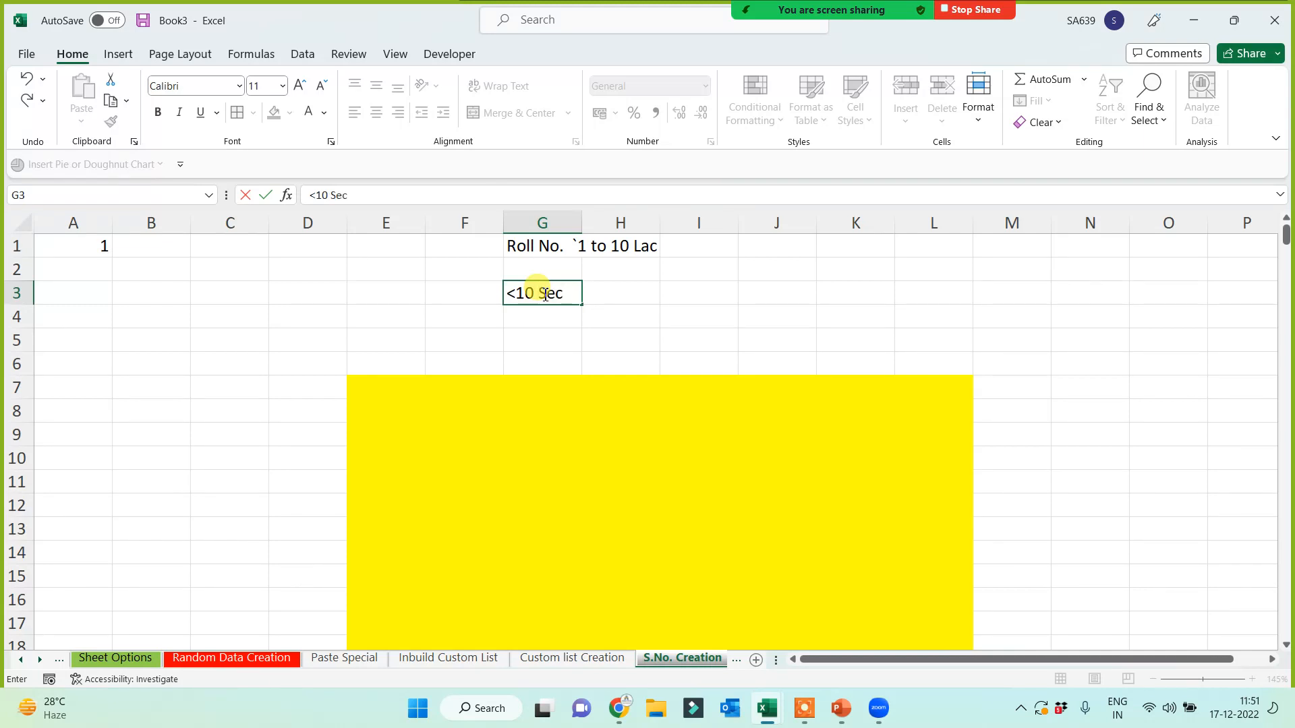
left_click(224, 388)
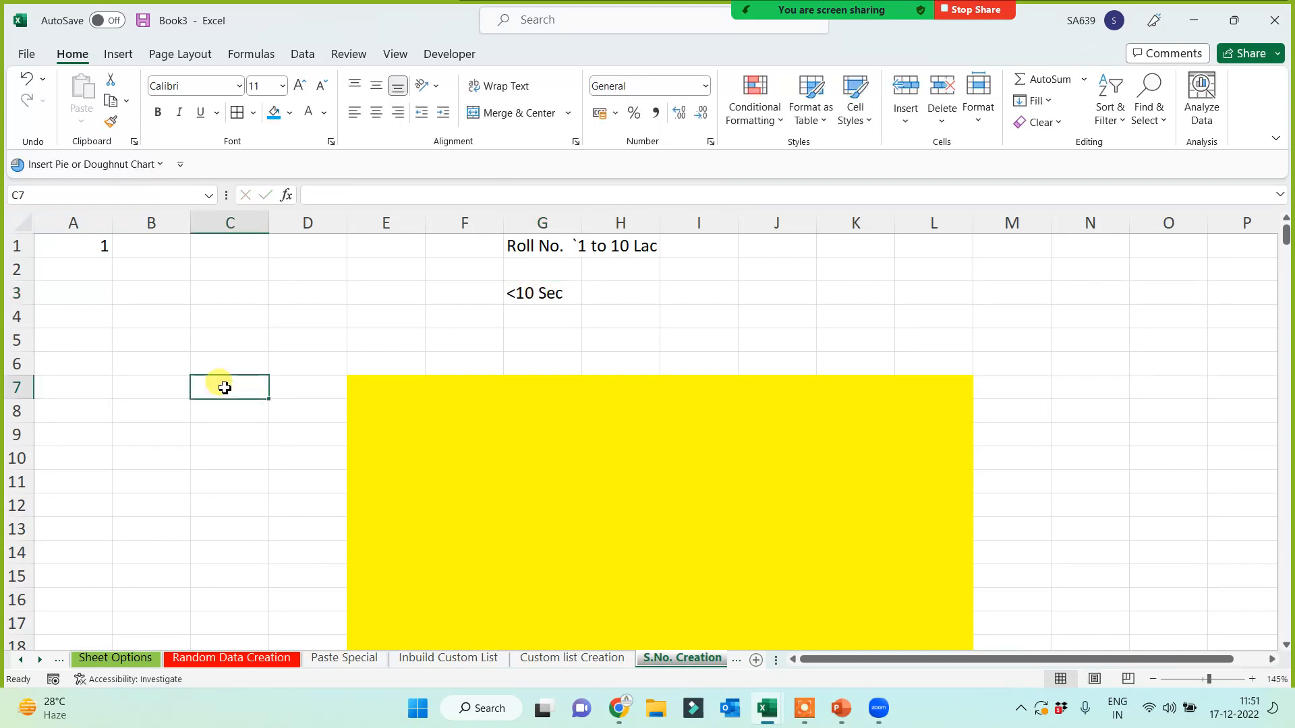
- Insert the picture "4 How to Create Serial No.JPG" from the Basic Excel folder on this device at cell E5
left_click(357, 333)
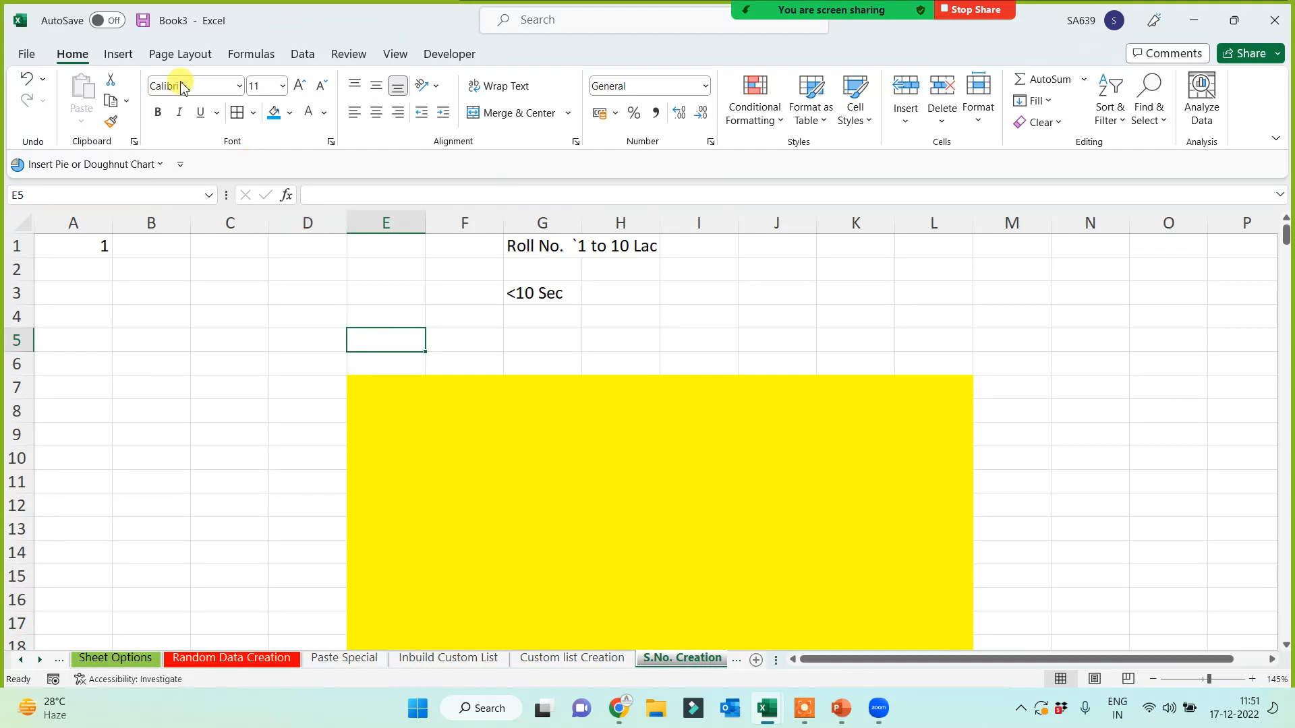
left_click(118, 54)
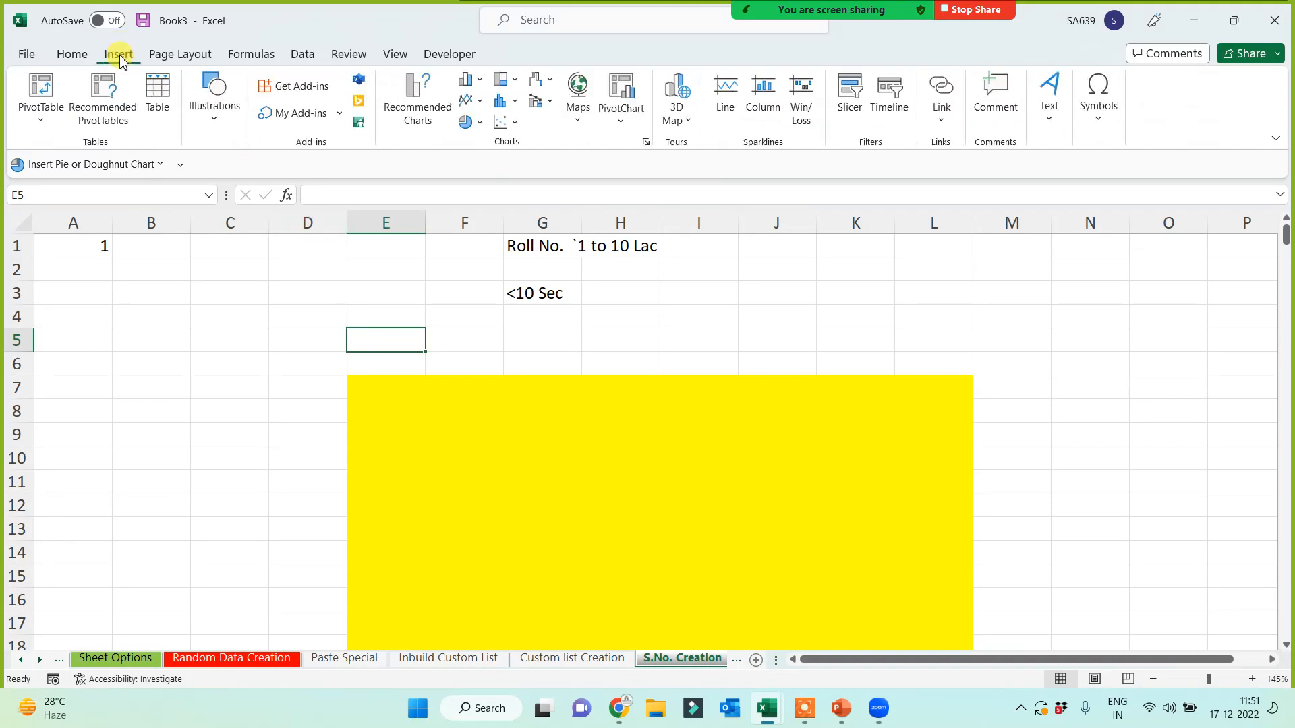
left_click(212, 107)
left_click(210, 178)
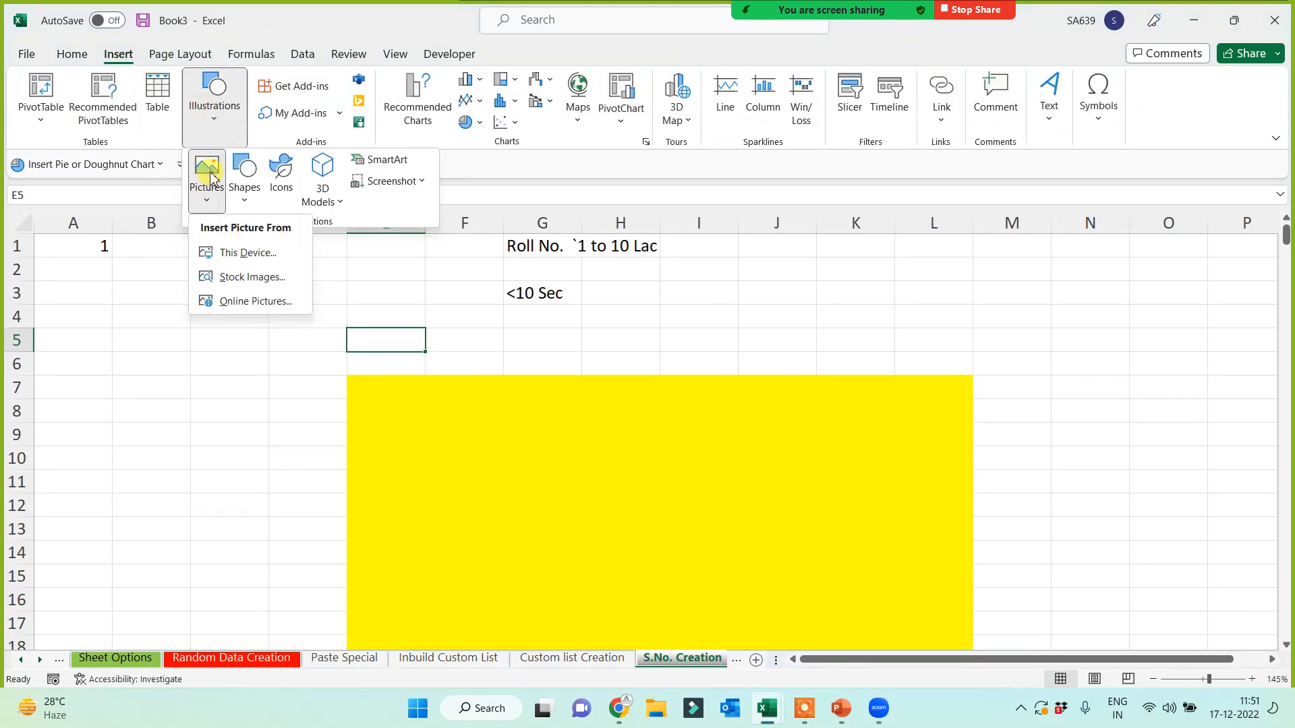
left_click(245, 252)
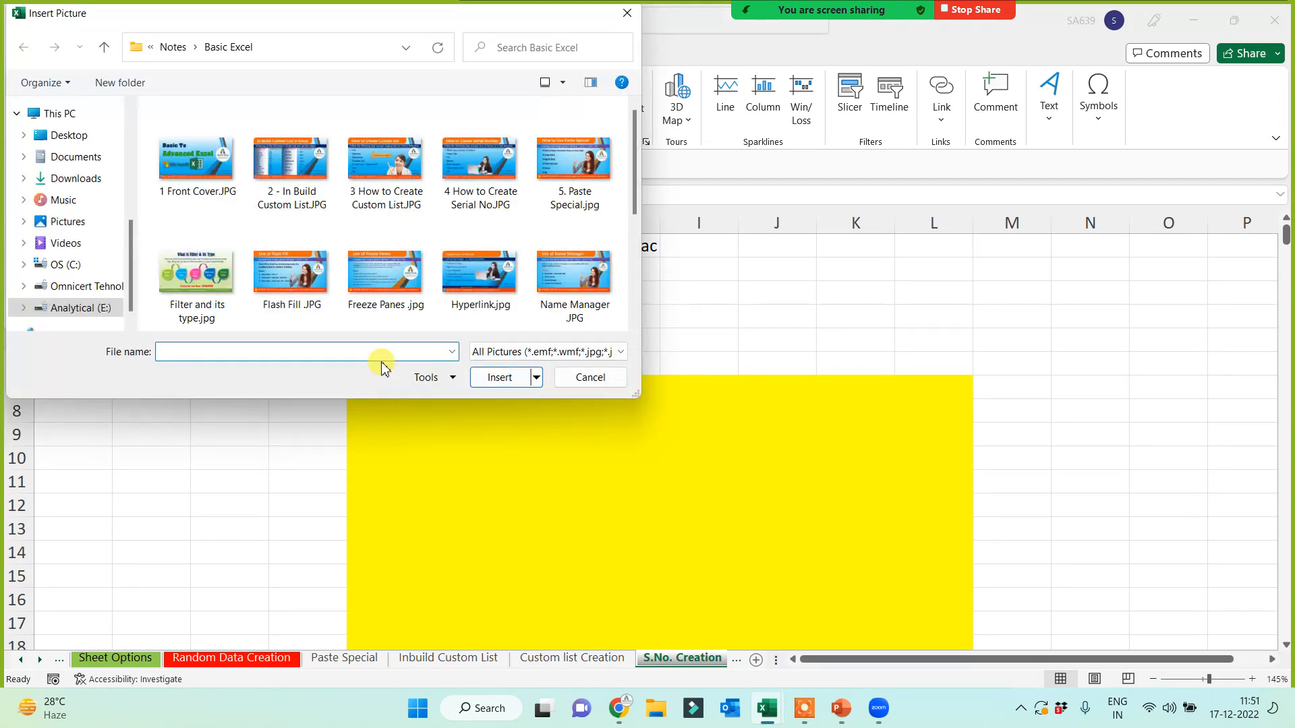
double_click(493, 176)
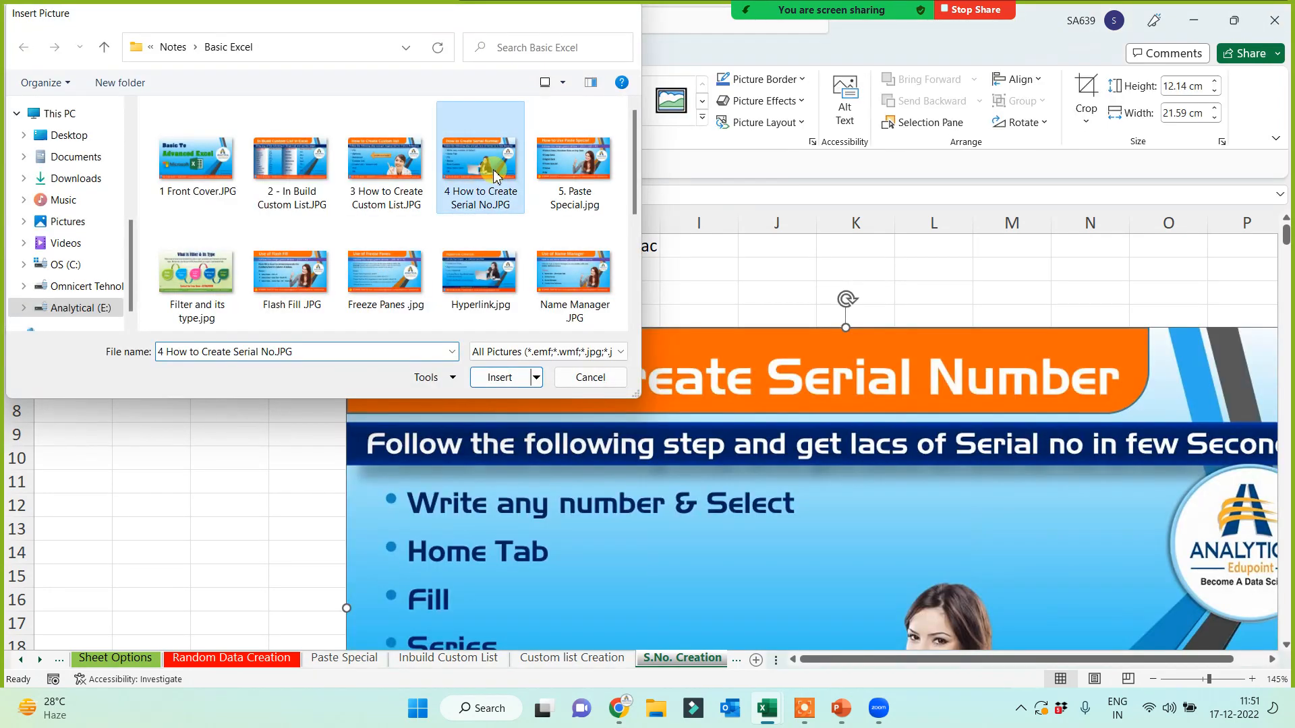
- Set the serial number picture's height to 7 cm, shift it slightly and widen it to cover the yellow area's right edge
left_click(1186, 88)
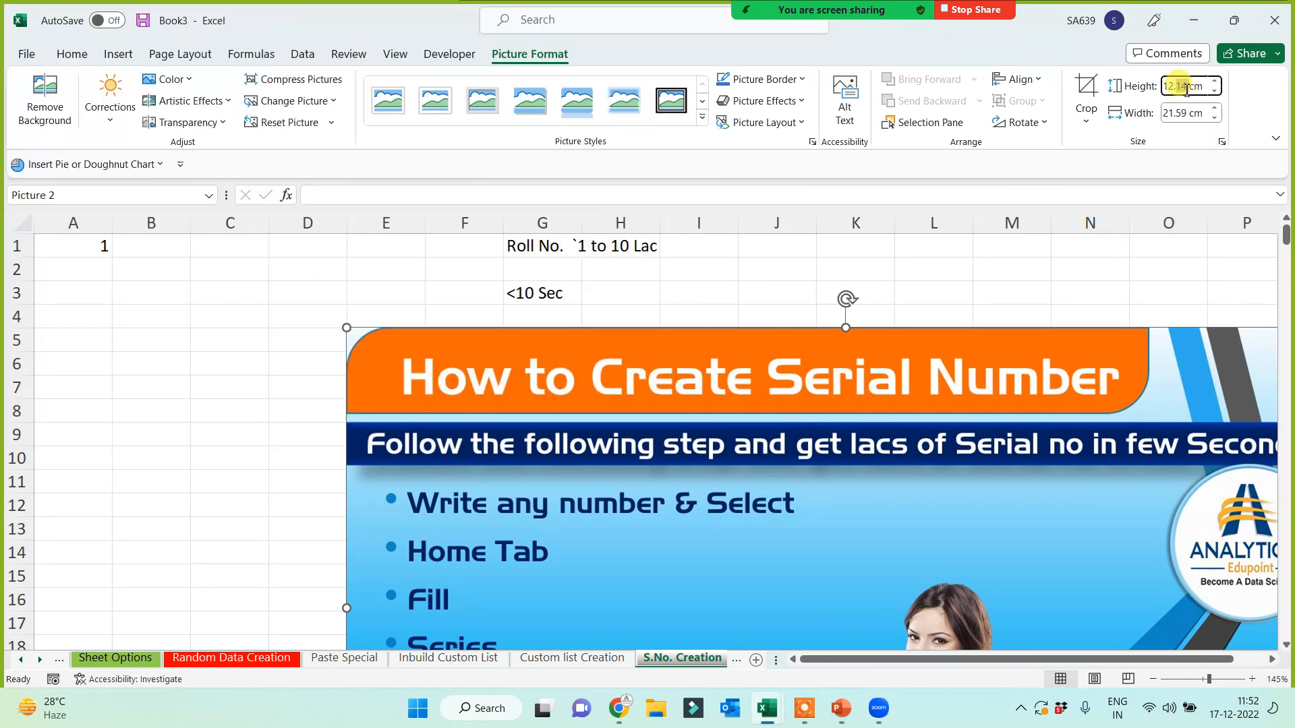
triple_click(1186, 89)
type("7")
key("Return")
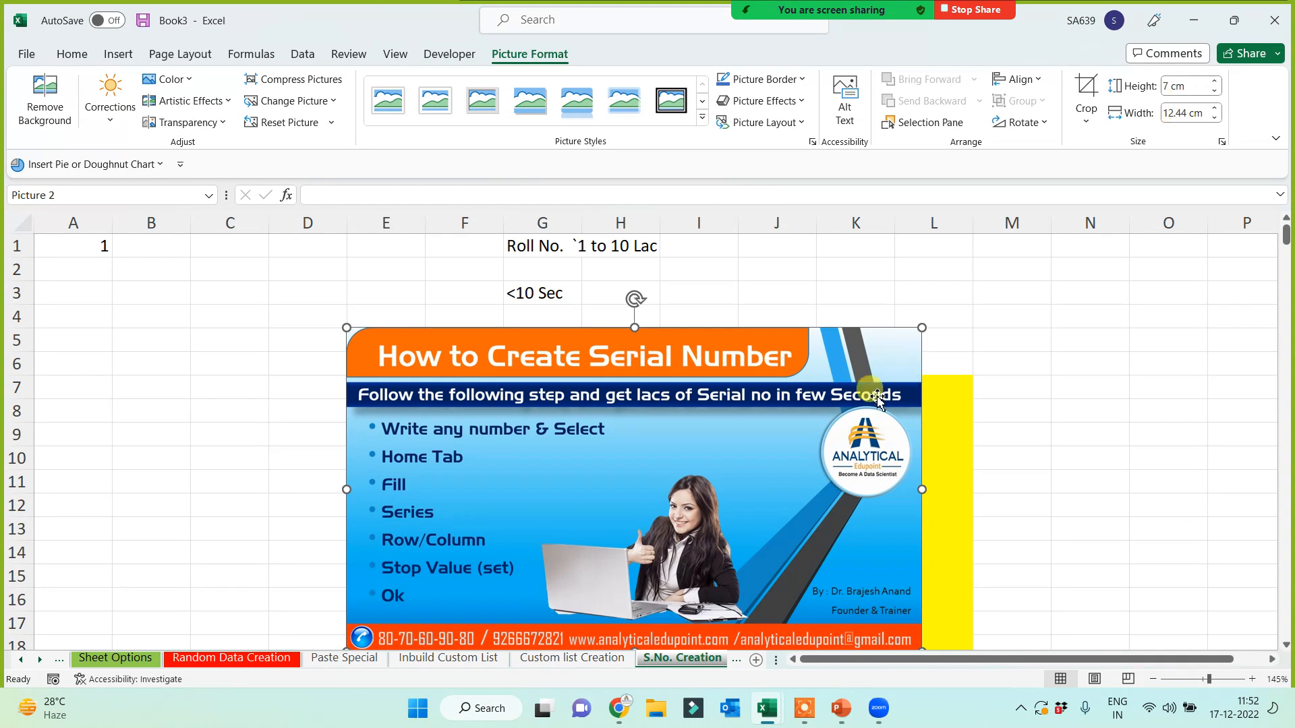
left_click_drag(689, 488, 740, 473)
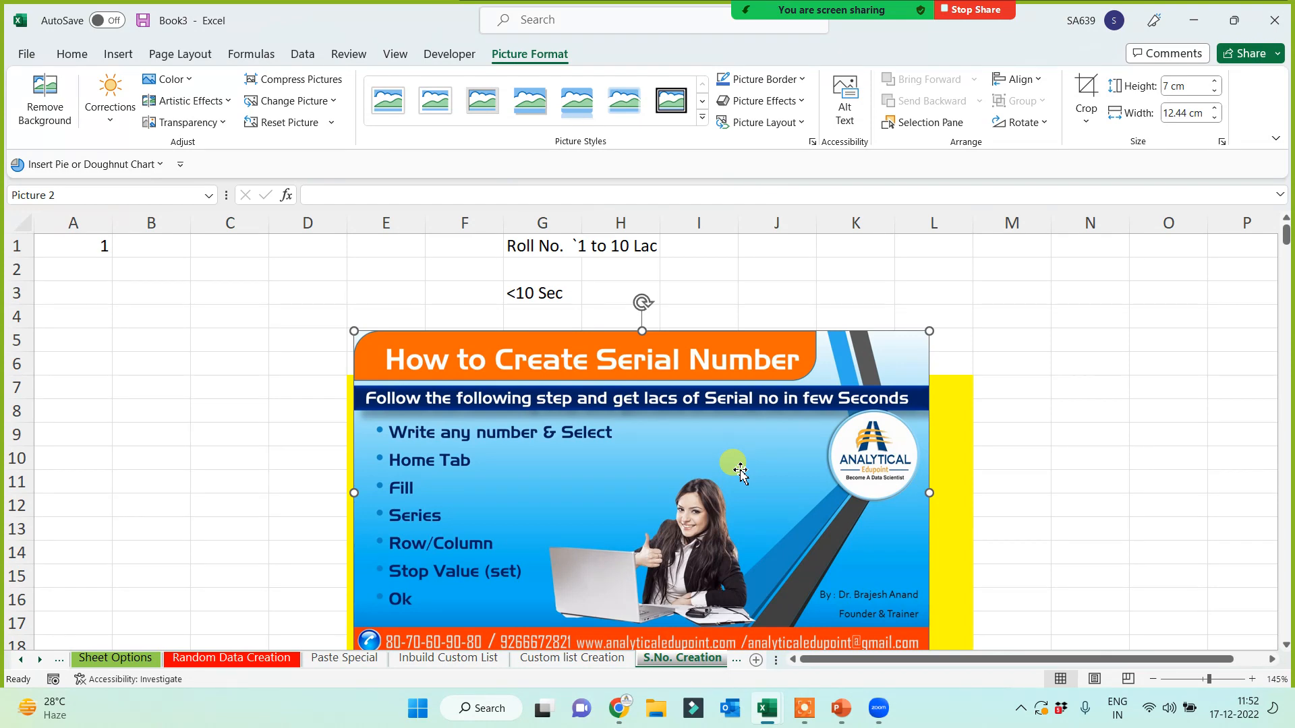
left_click_drag(931, 493, 979, 498)
left_click(1071, 447)
left_click(228, 388)
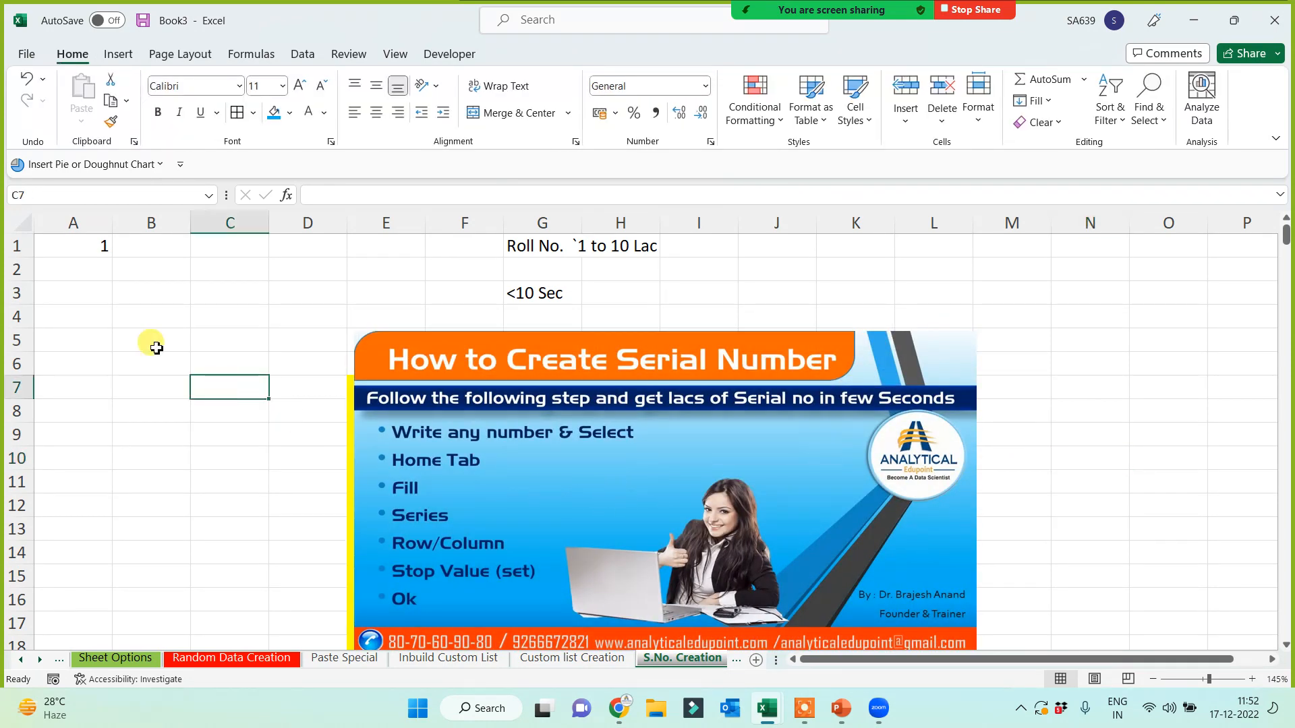
left_click(79, 244)
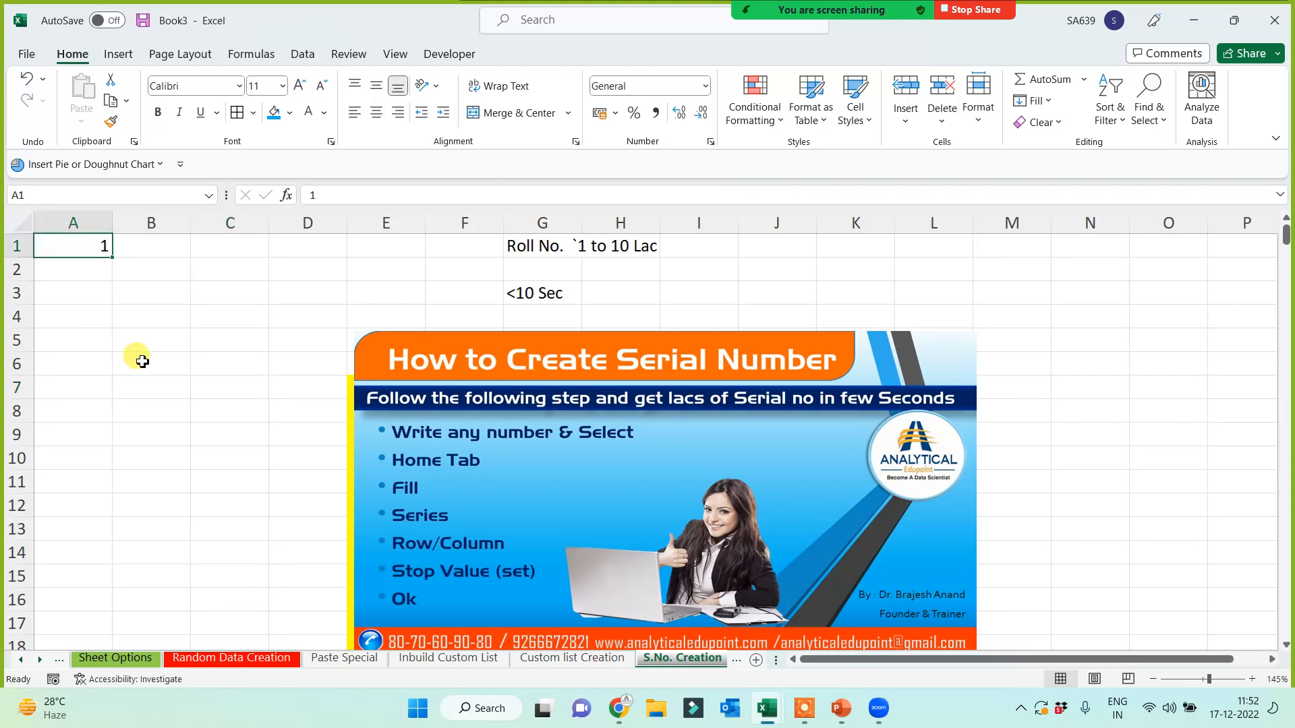
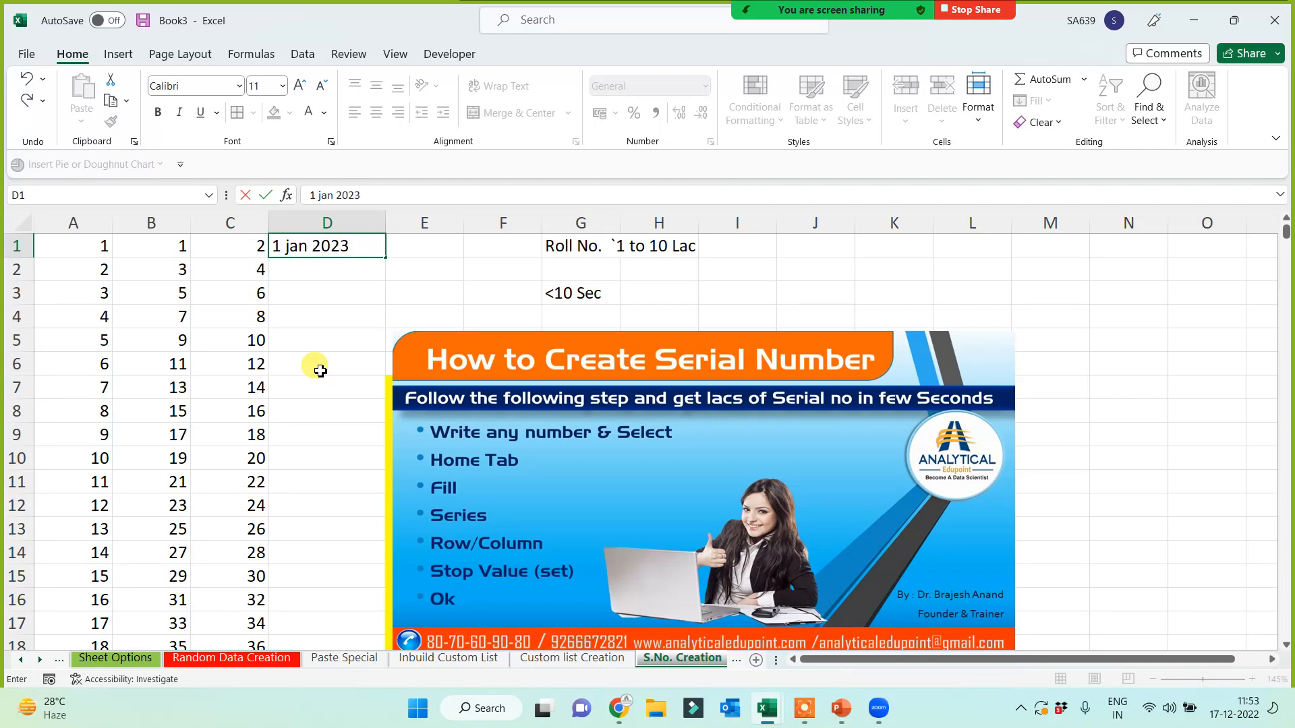
- Enter 1 jan 2023 in D1 and fill a daily date series down column D with step value 1, stopping at 31 Dec
key("Return")
left_click(318, 244)
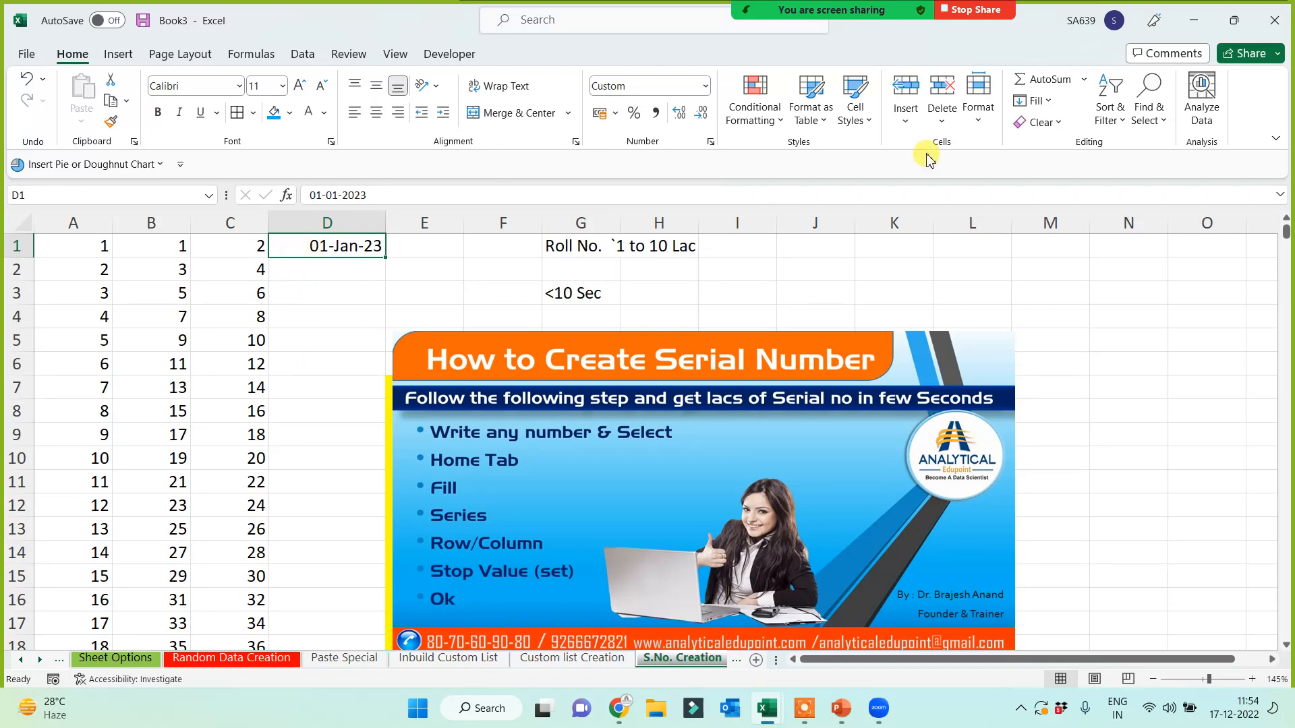
left_click(1042, 102)
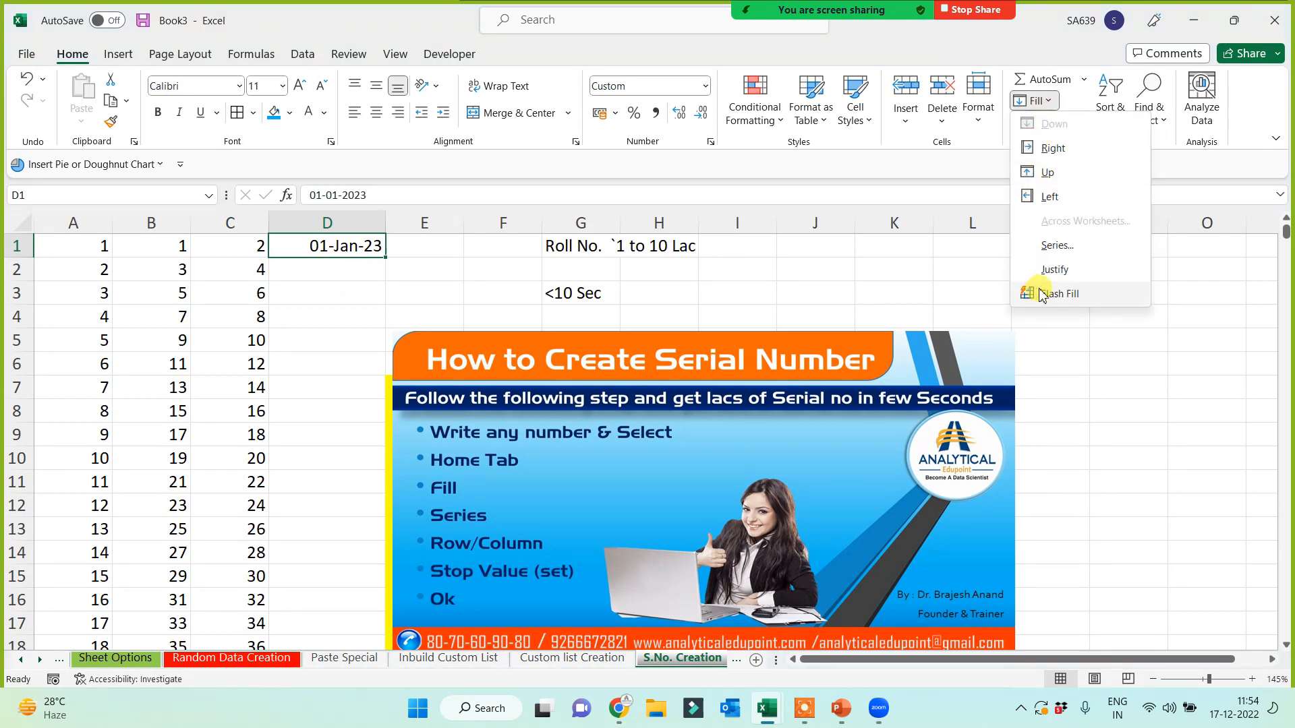
left_click(1054, 247)
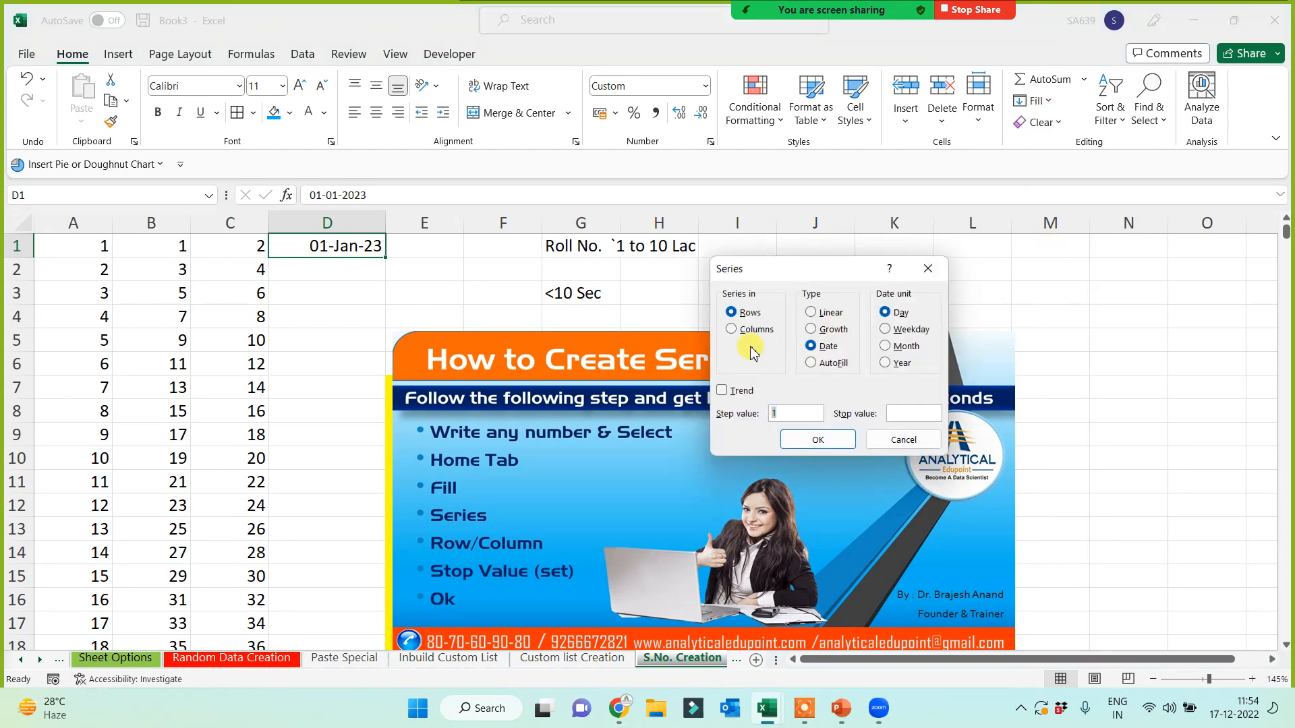
left_click(739, 331)
left_click(913, 413)
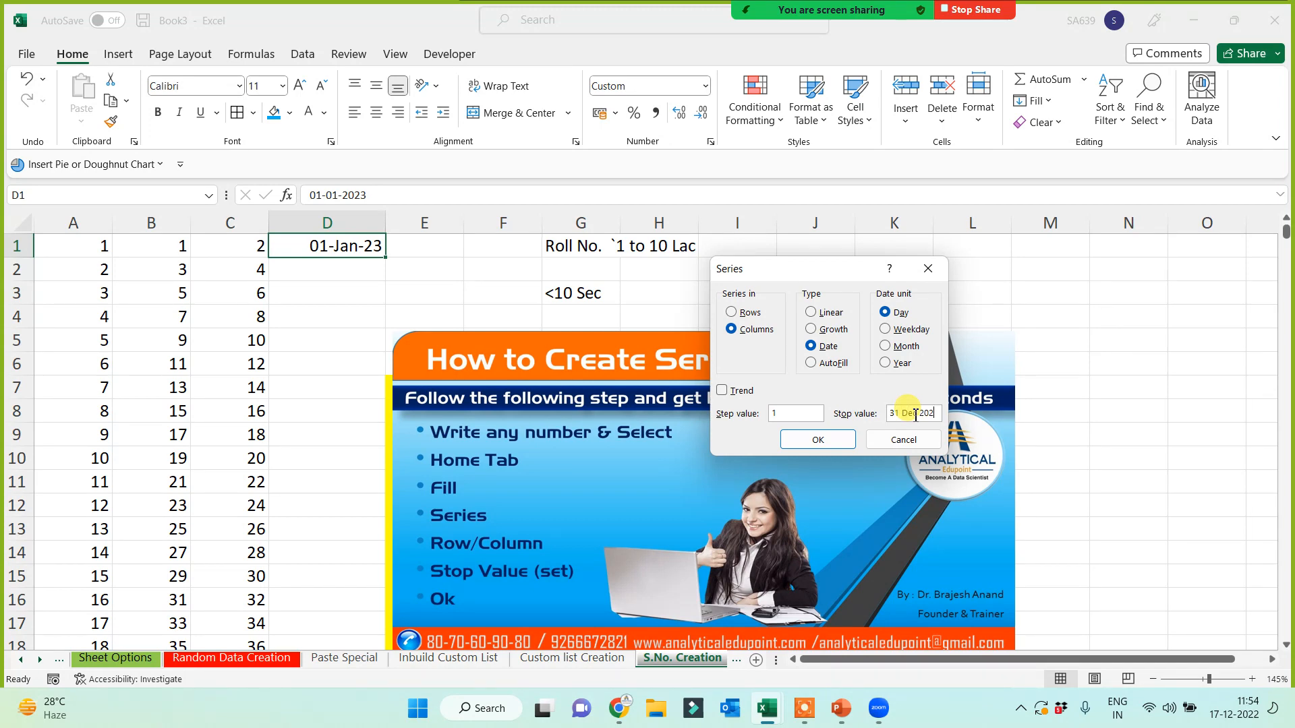
left_click(835, 441)
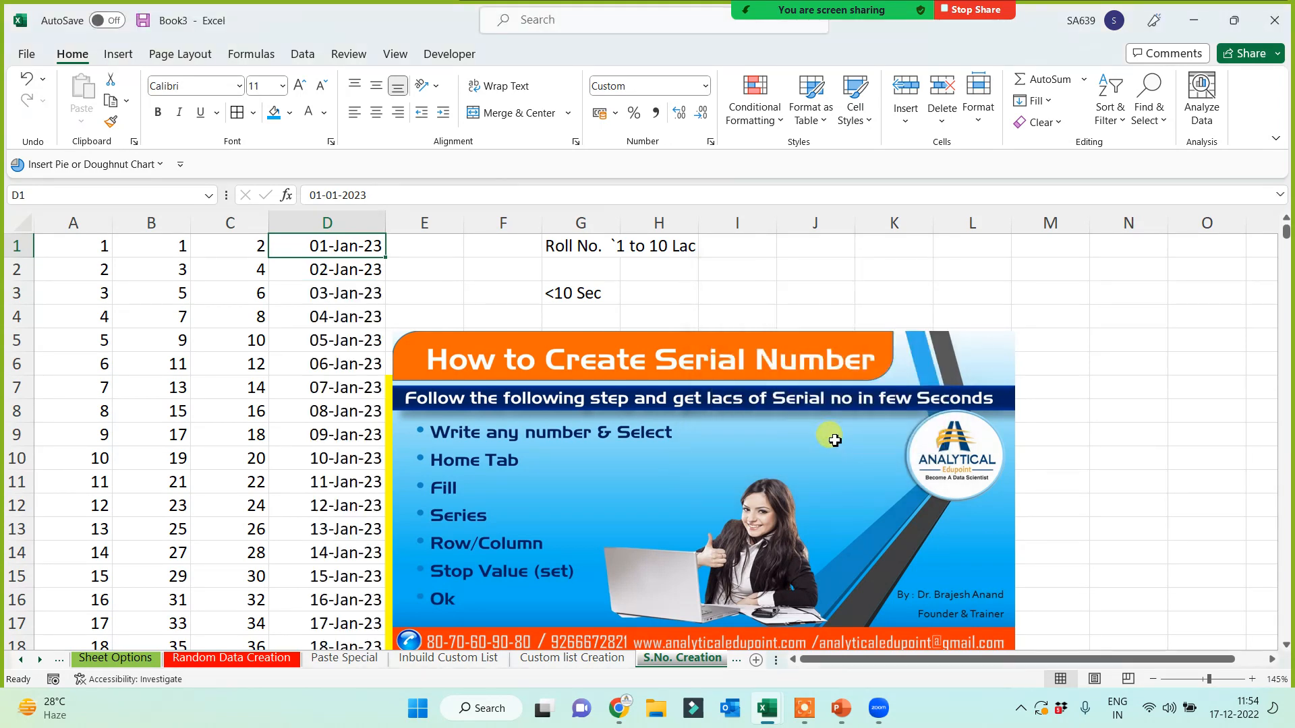
key("ctrl+Down")
key("ctrl+Up")
key("Left")
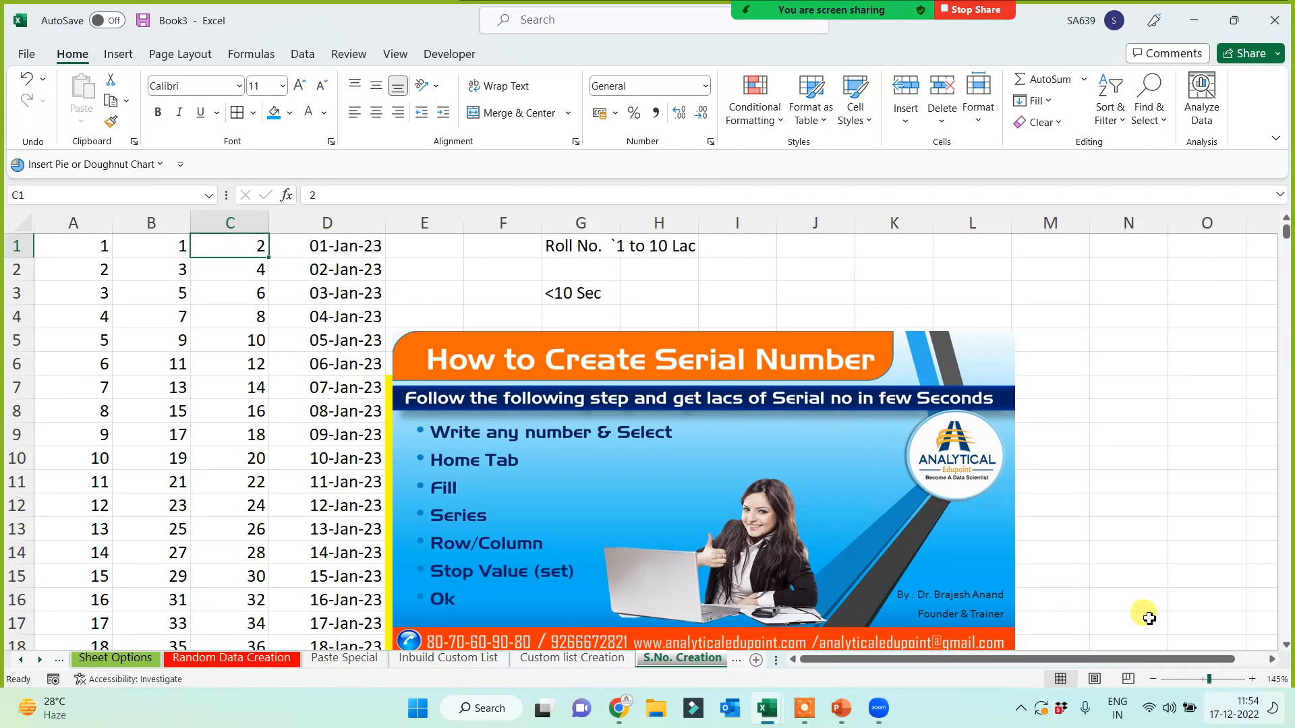
- Move the serial number picture away from the date column so that it starts near column F
left_click_drag(719, 458, 829, 441)
left_click(1174, 309)
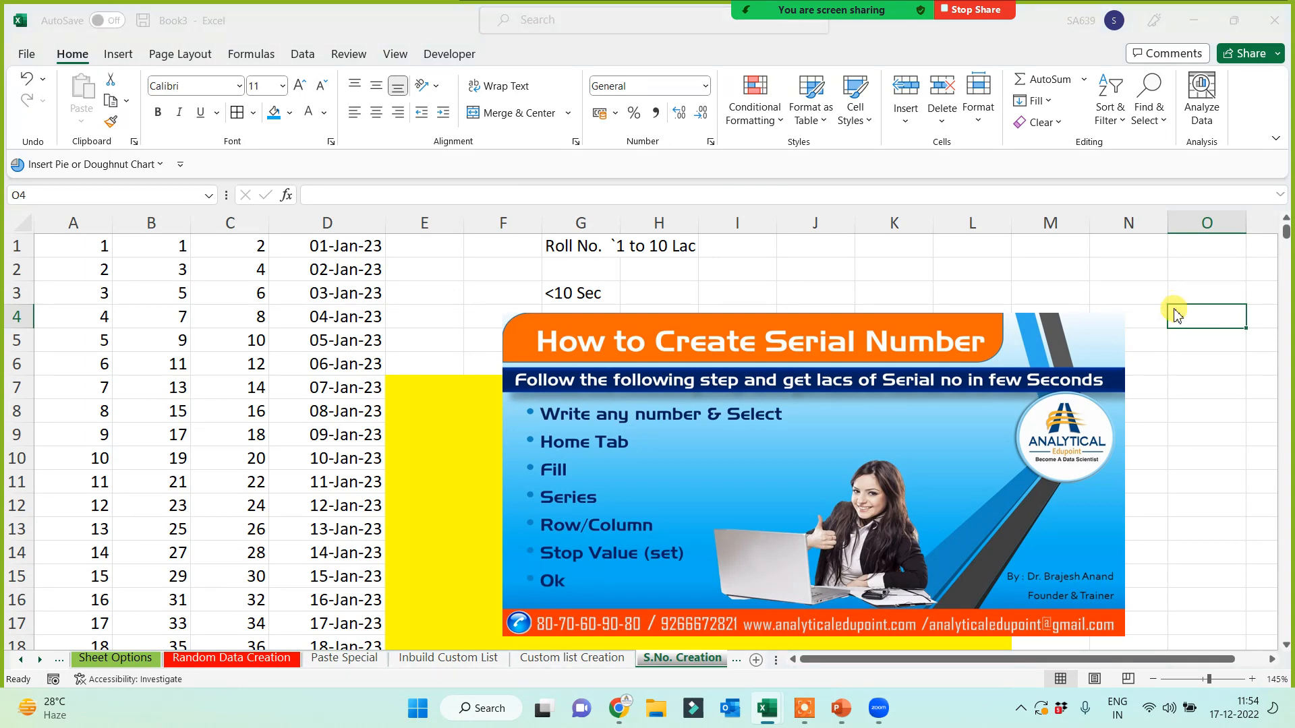
- Save the workbook in the Class Work Data folder on drive E, named "Day 1 basic" followed by the two participants' first names
key("ctrl+s")
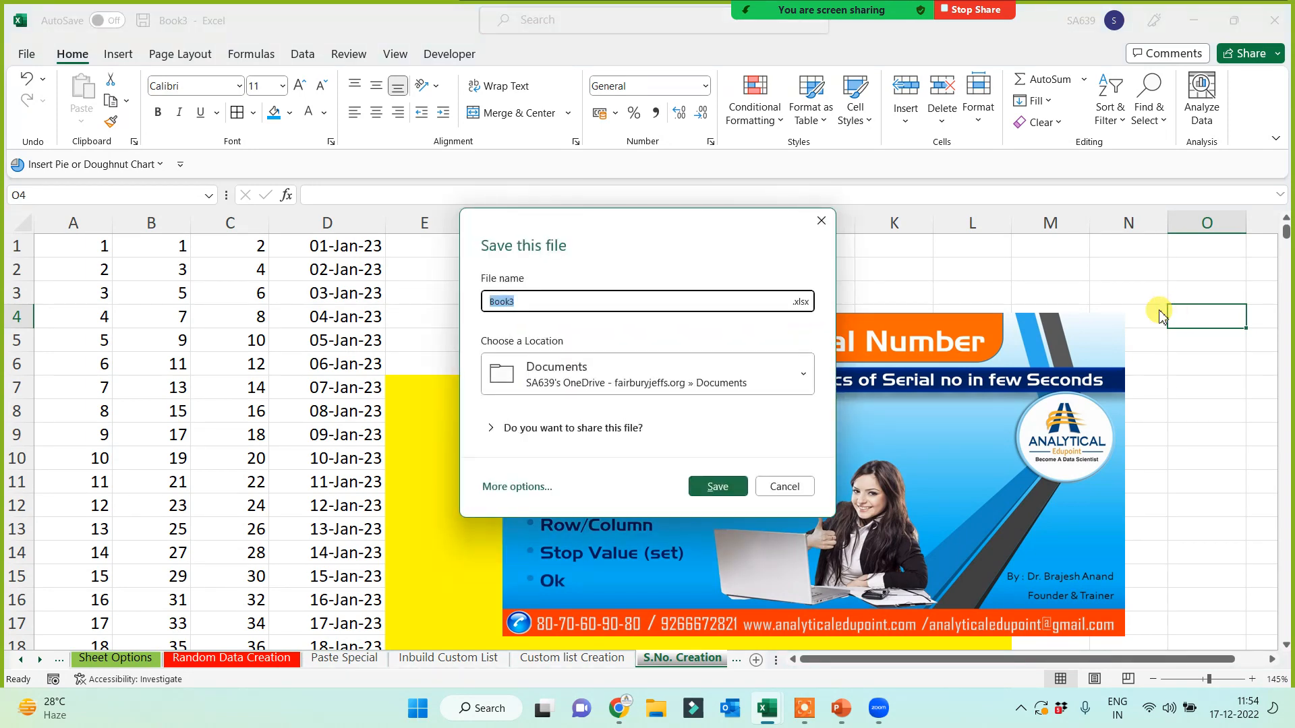
left_click(517, 487)
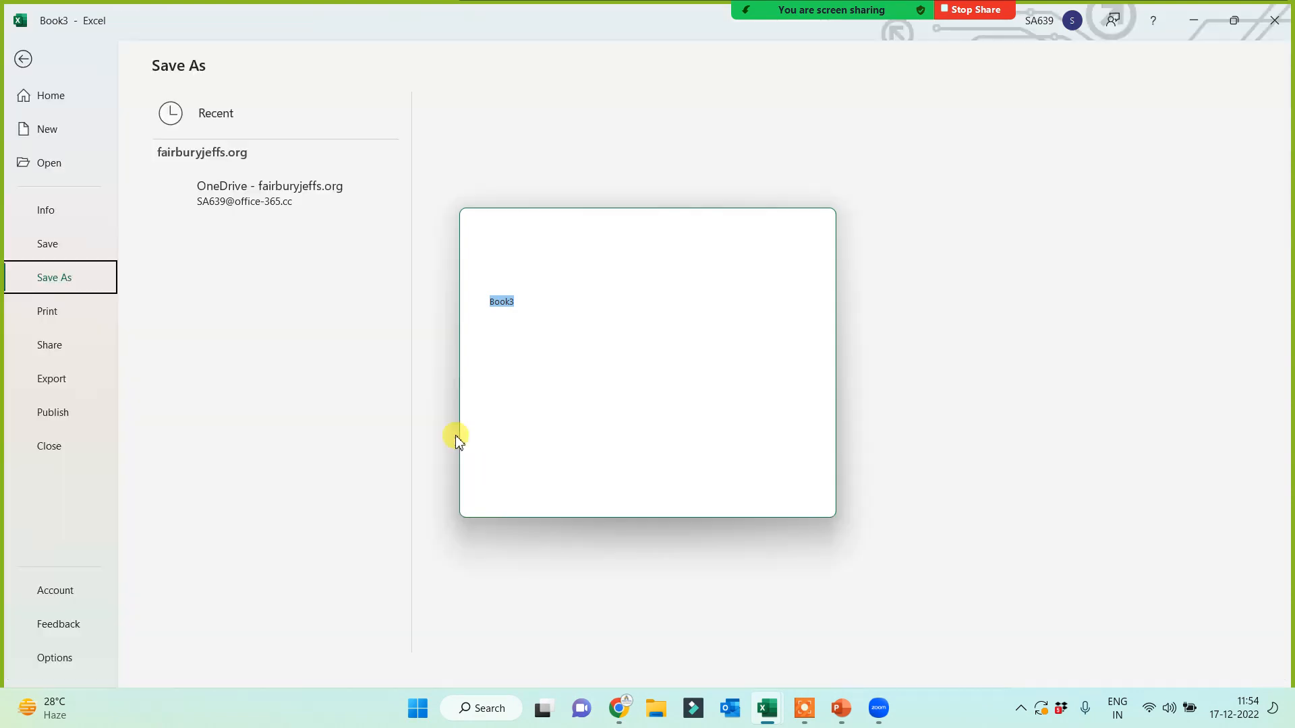
left_click(239, 414)
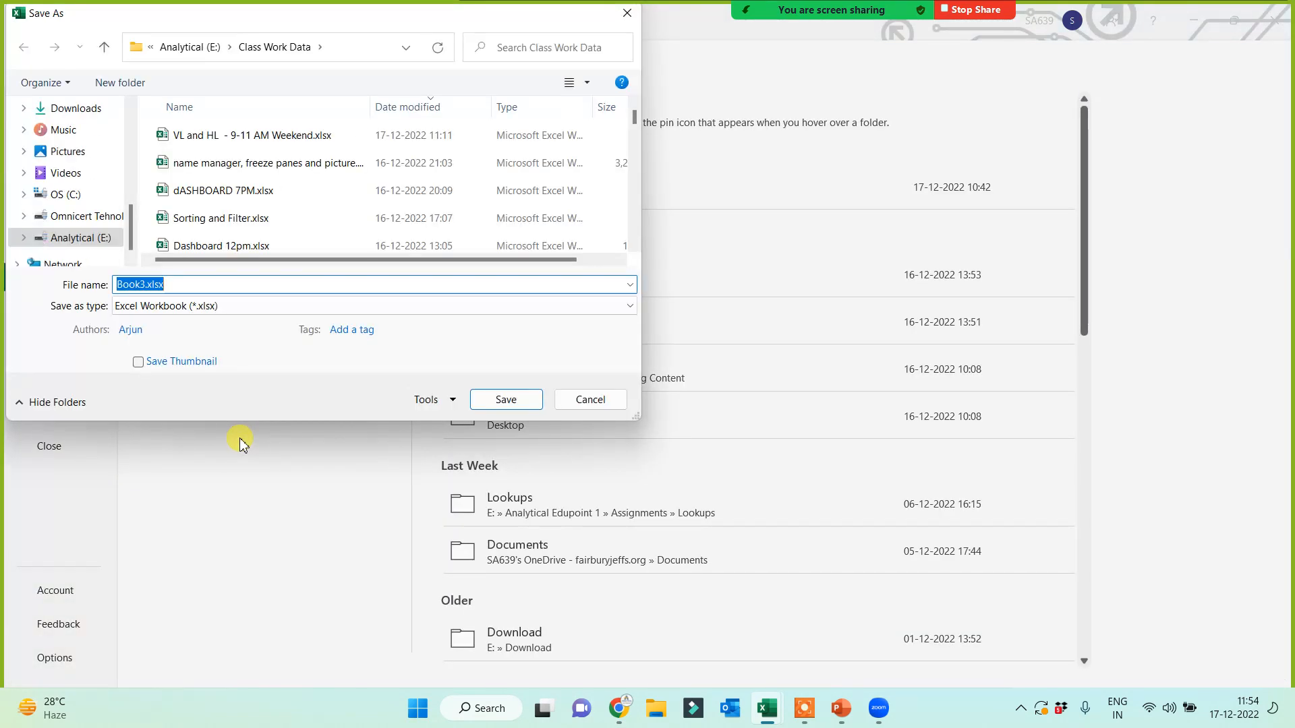
type("Day ")
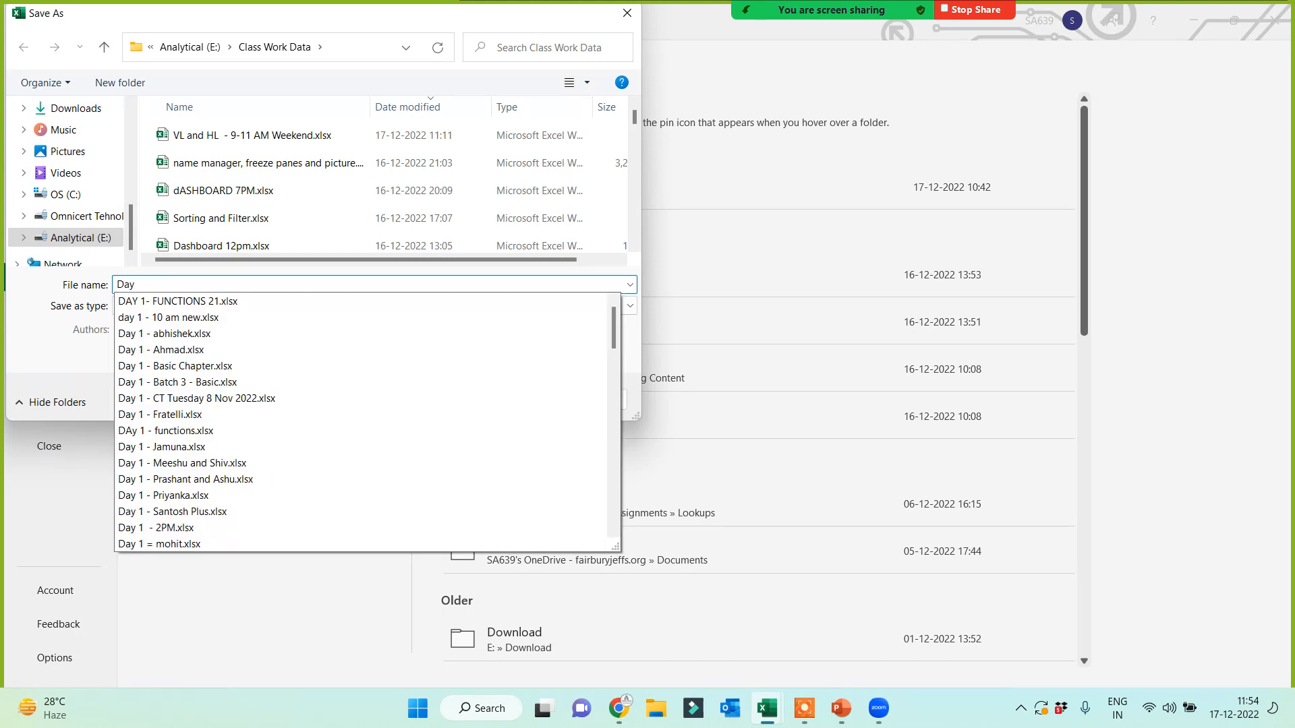
type("1 Abs")
key("BackSpace")
key("BackSpace")
key("BackSpace")
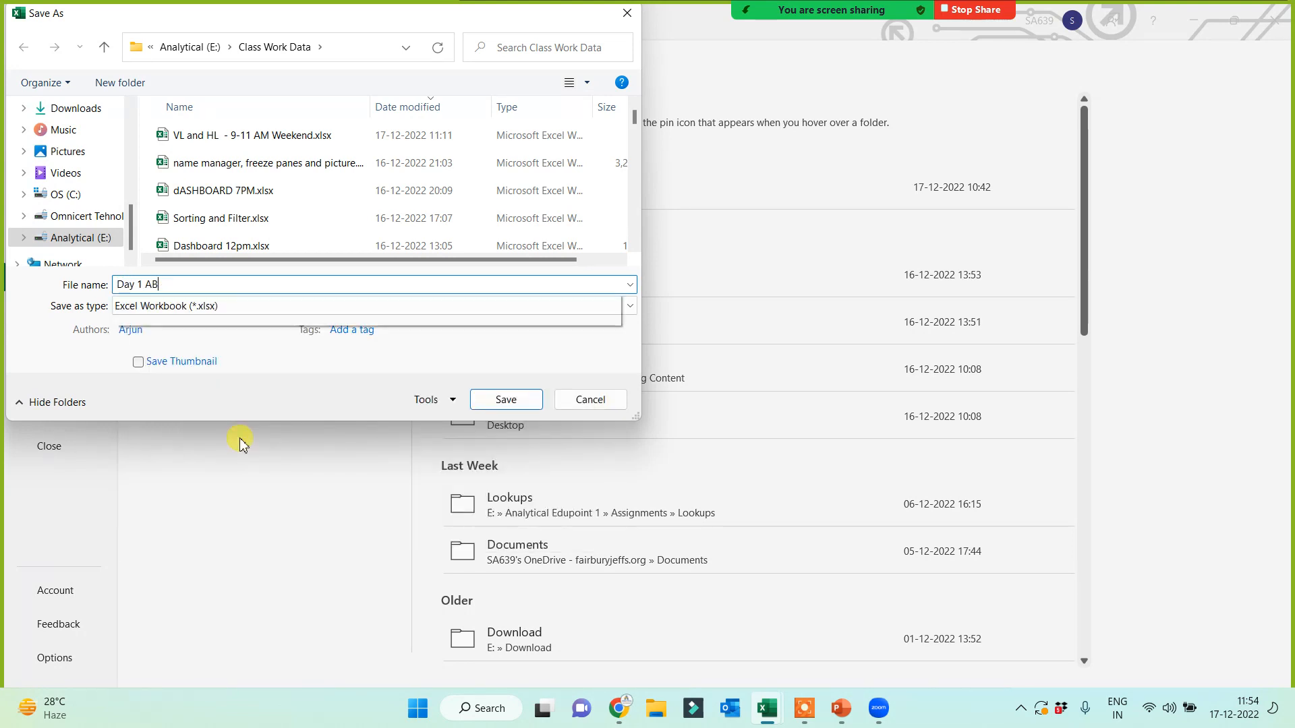
type("basic")
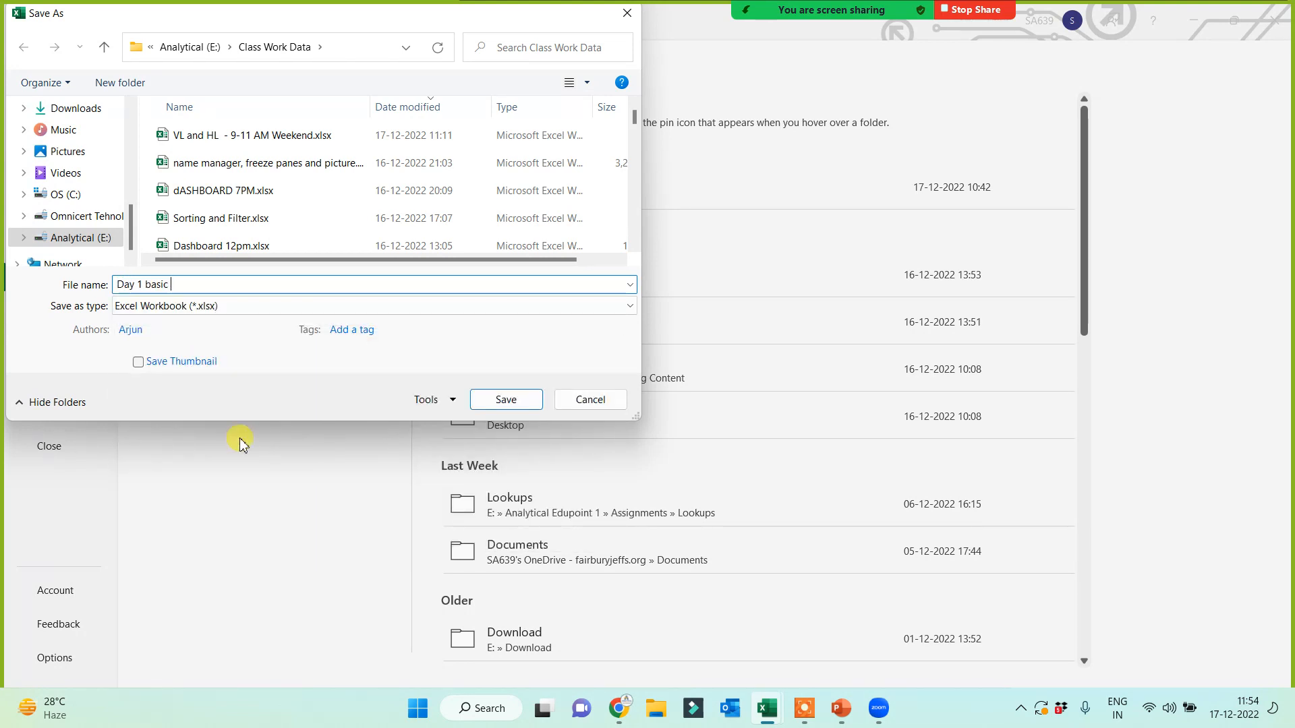
type(" Vaishali and Sameer")
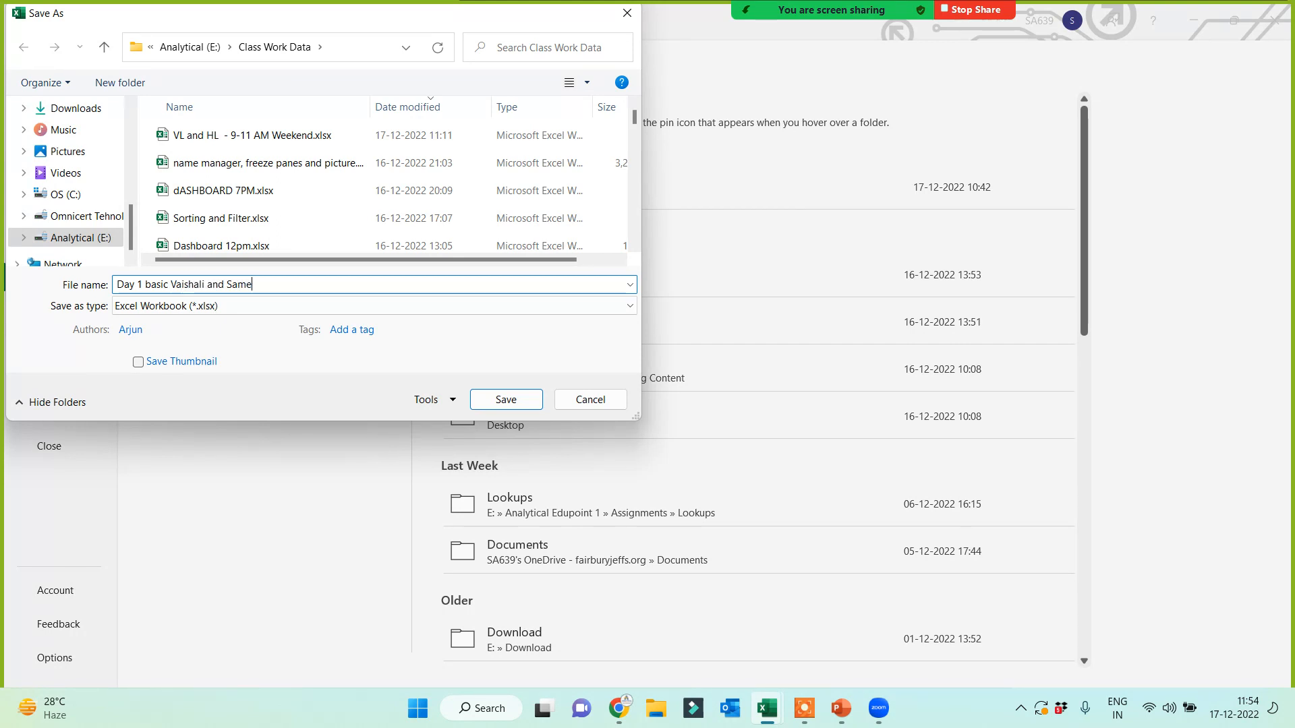
left_click(505, 399)
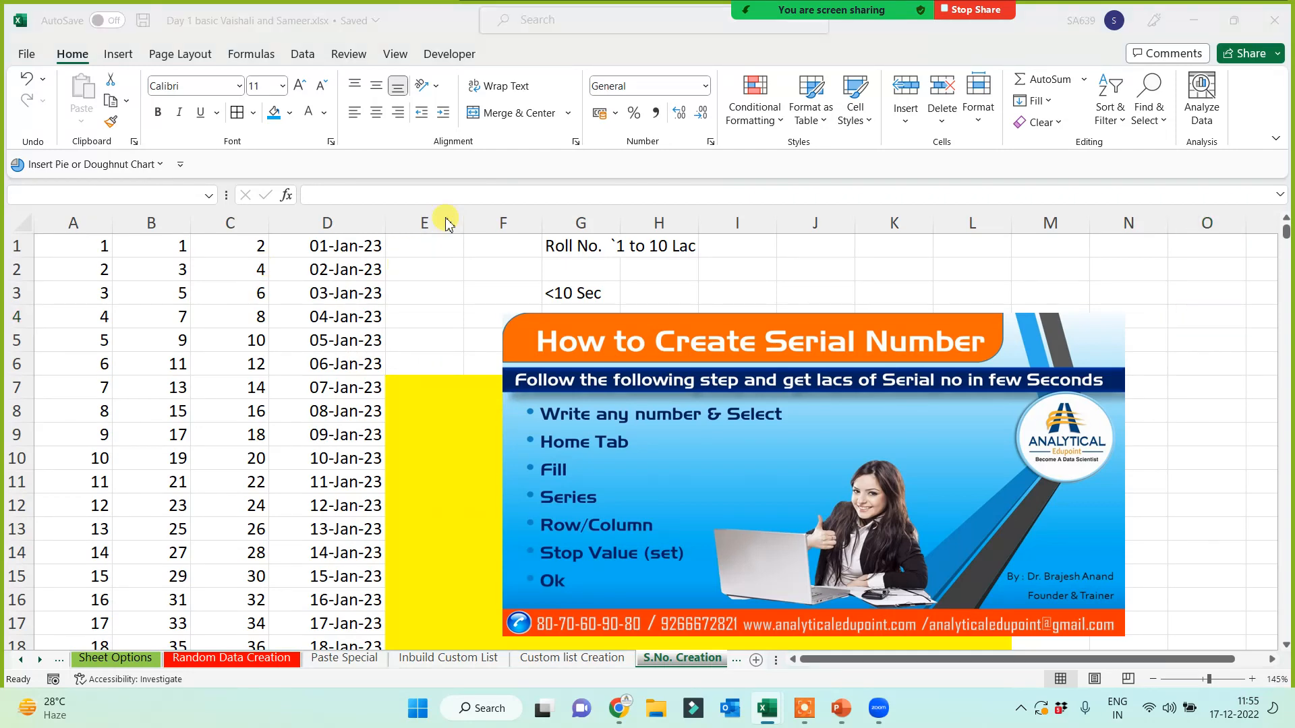
- Clear all contents and formatting from columns E to L
left_click(446, 281)
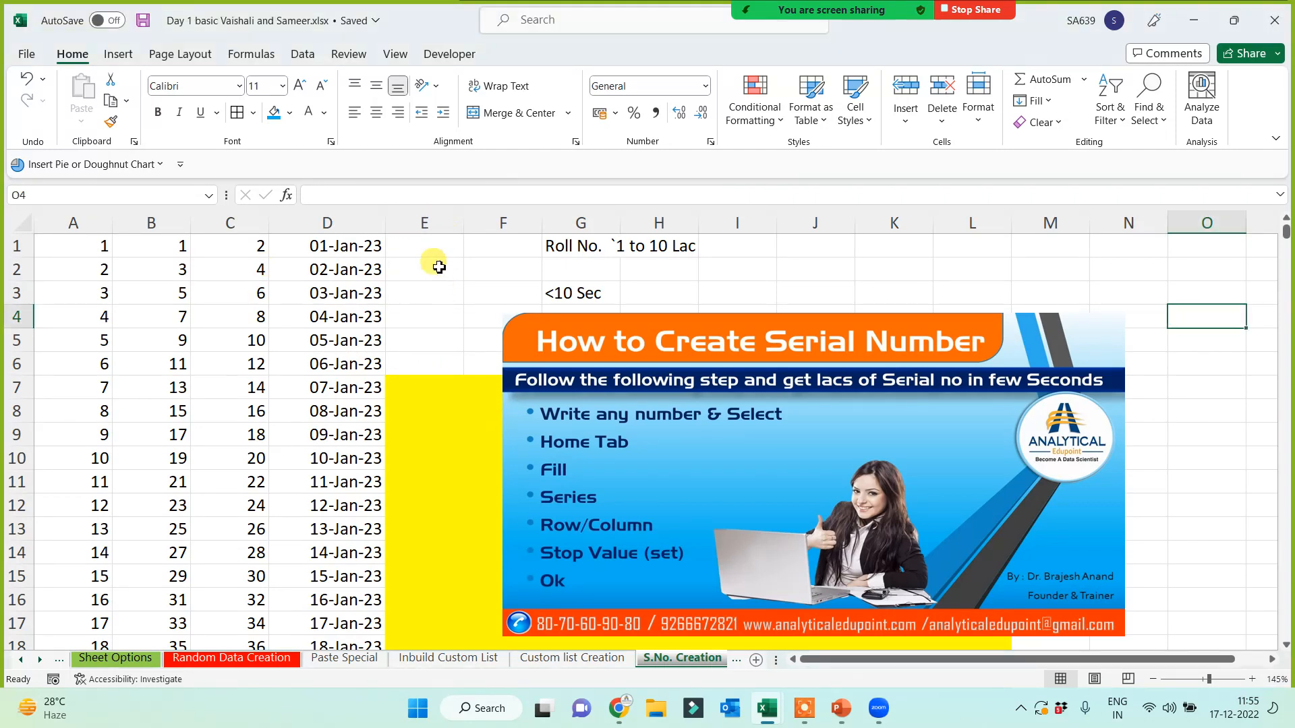
left_click_drag(441, 224, 993, 249)
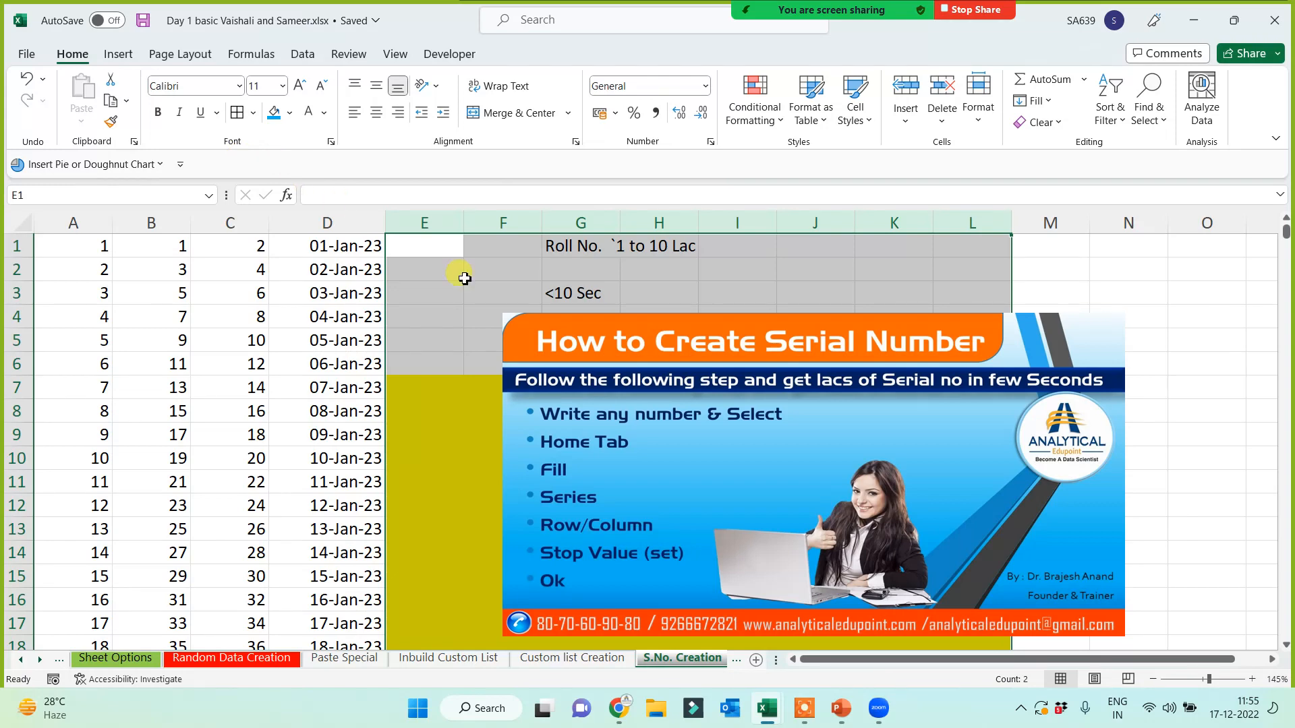
left_click(1047, 125)
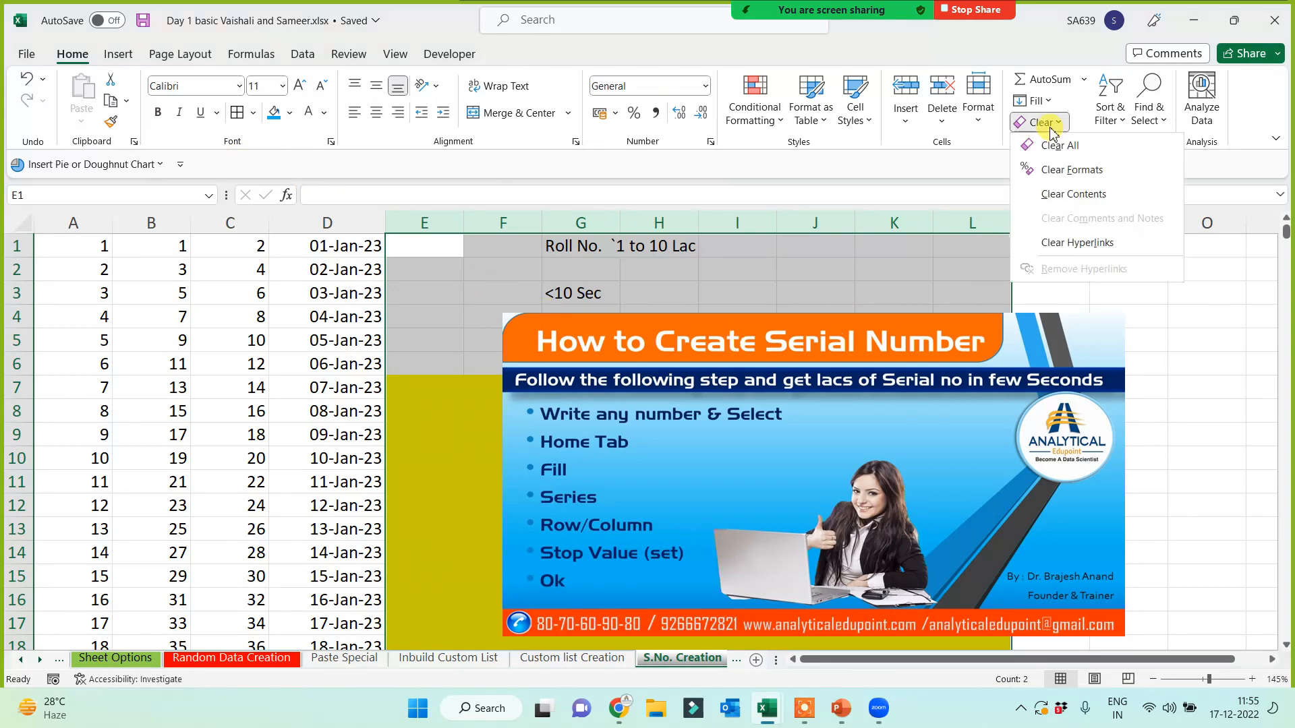
left_click(1052, 145)
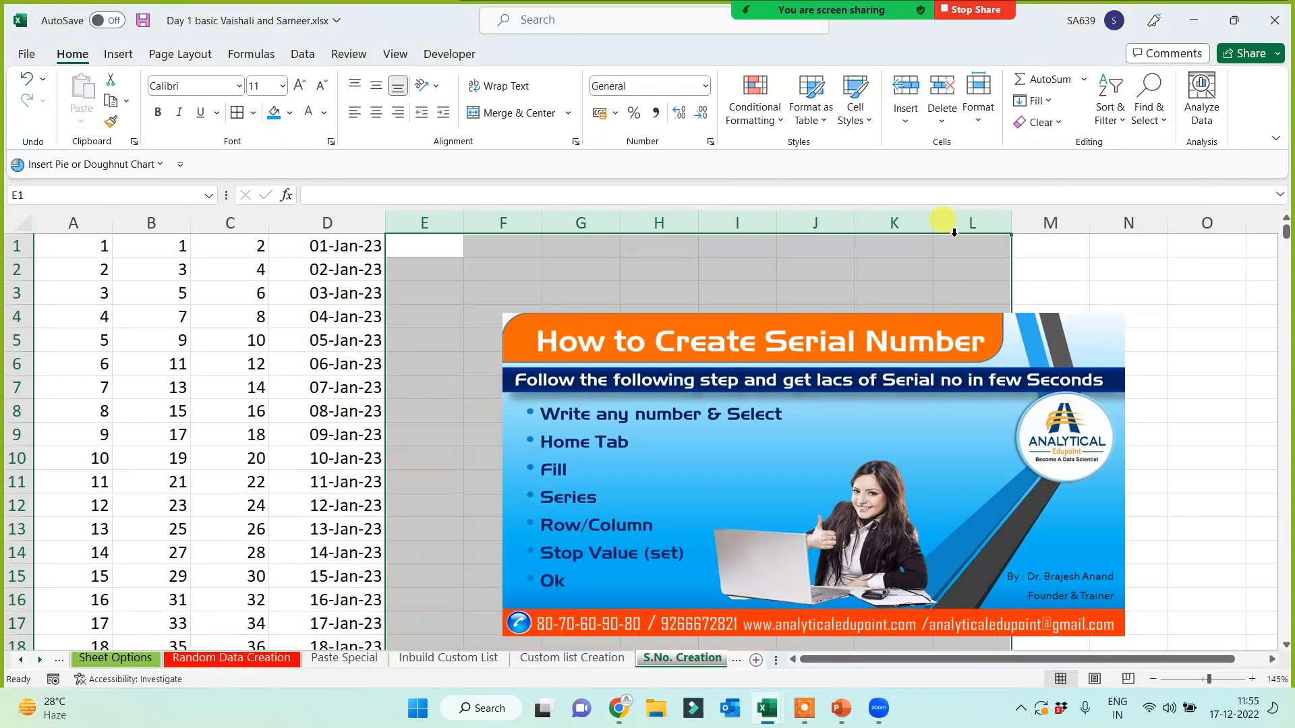
left_click(687, 297)
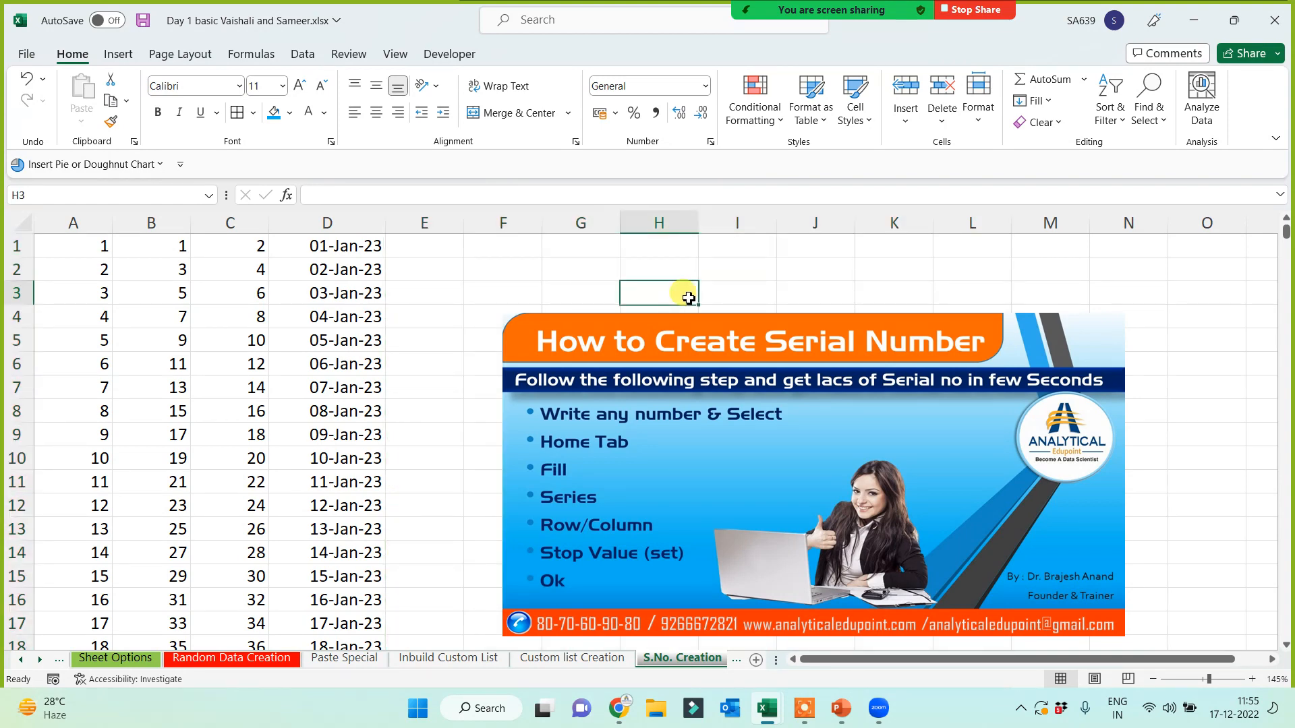
- Move the serial number picture up beside the date column and enlarge it to span about columns E to N and rows 1 to 16
left_click_drag(630, 448, 552, 378)
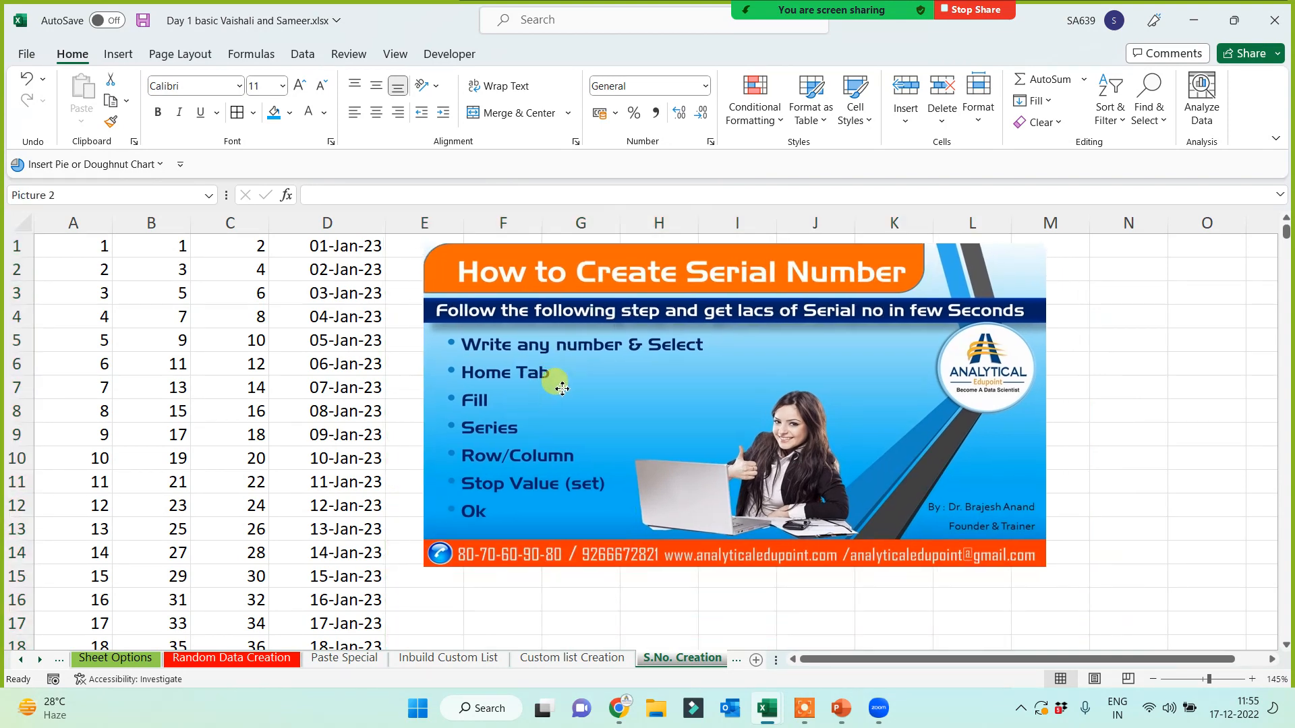
left_click_drag(1048, 568, 1144, 593)
left_click(1184, 467)
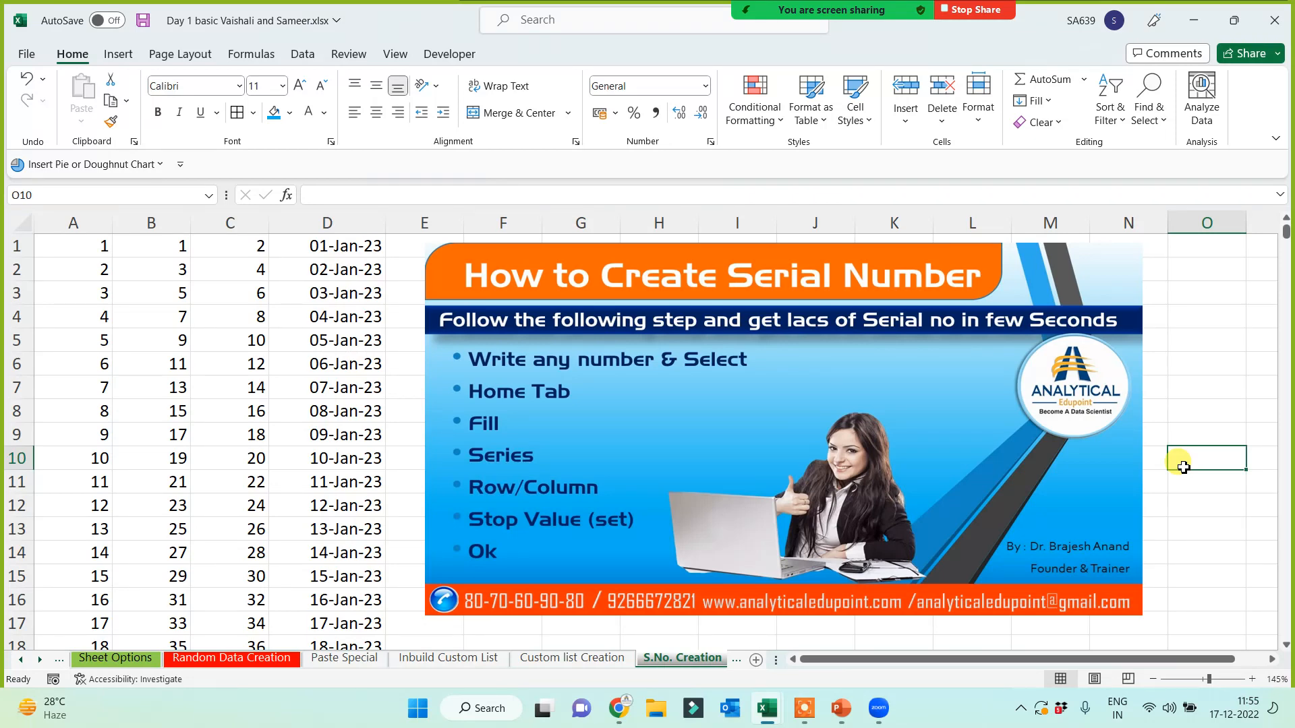
- Insert a new worksheet after S.No. Creation and name it Practice Data
left_click(756, 660)
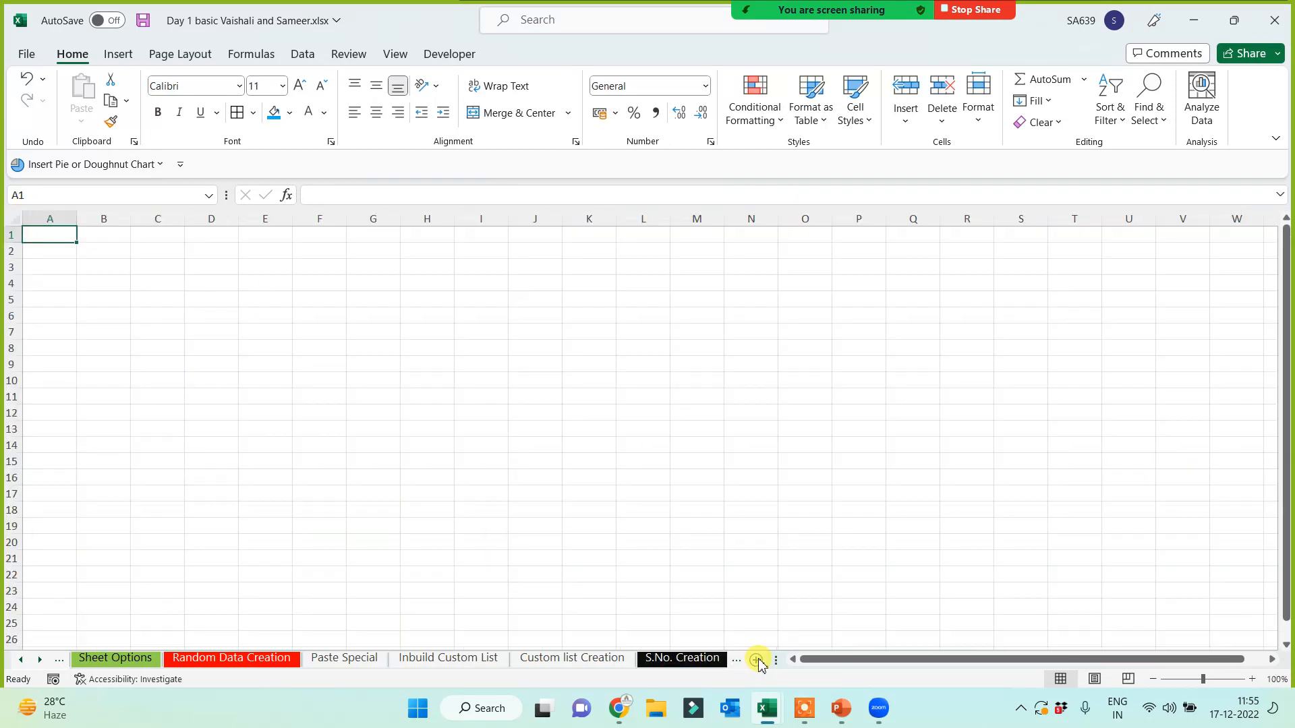
left_click(38, 660)
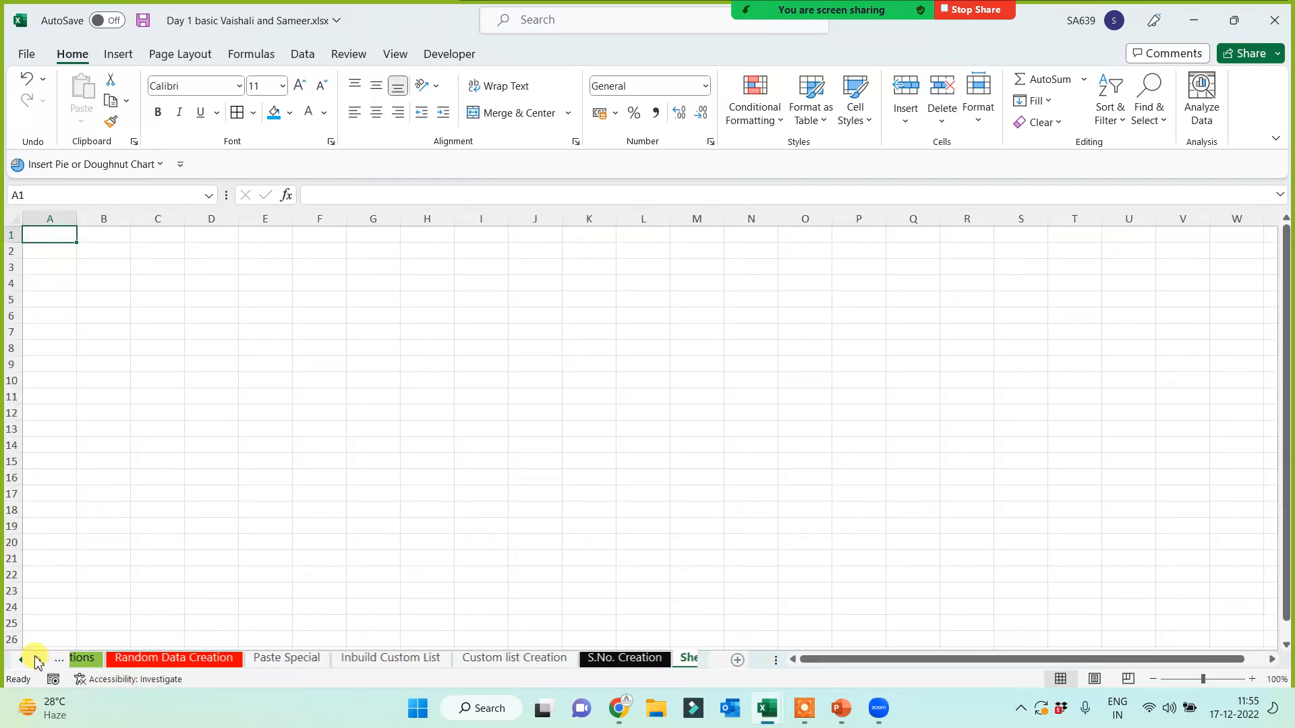
left_click(37, 661)
double_click(666, 658)
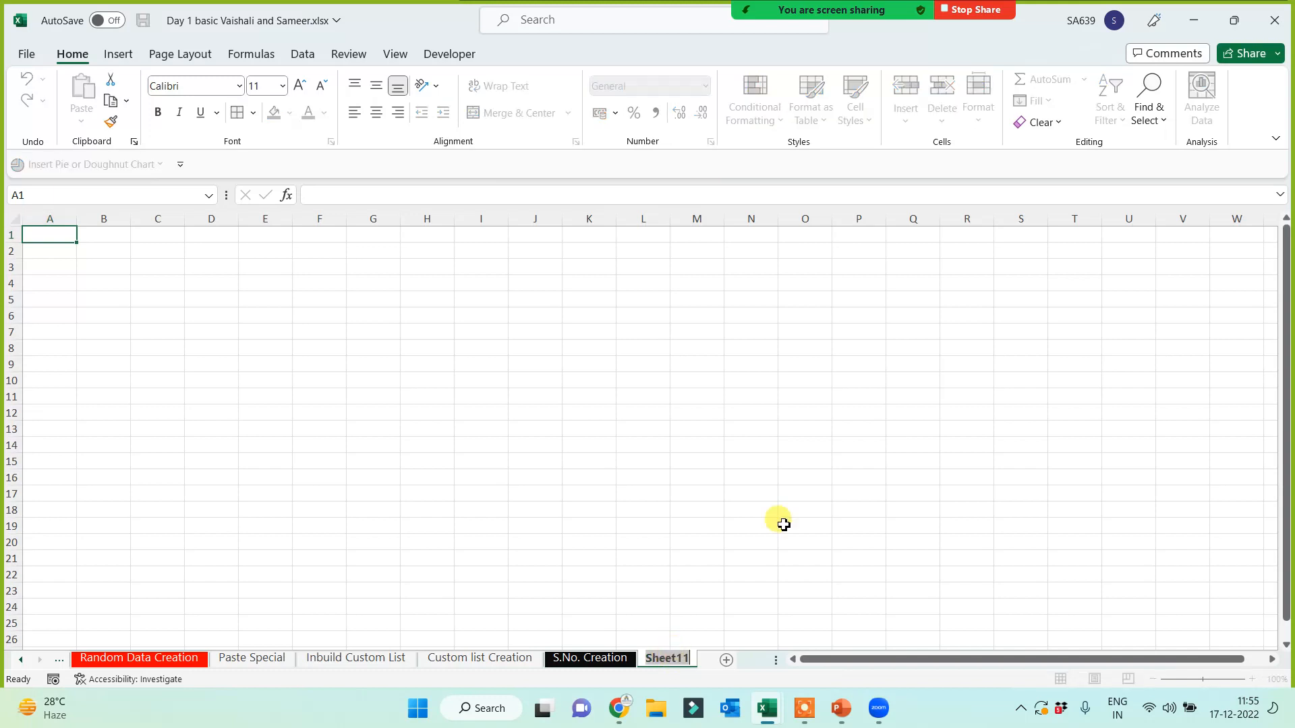
type("Prac")
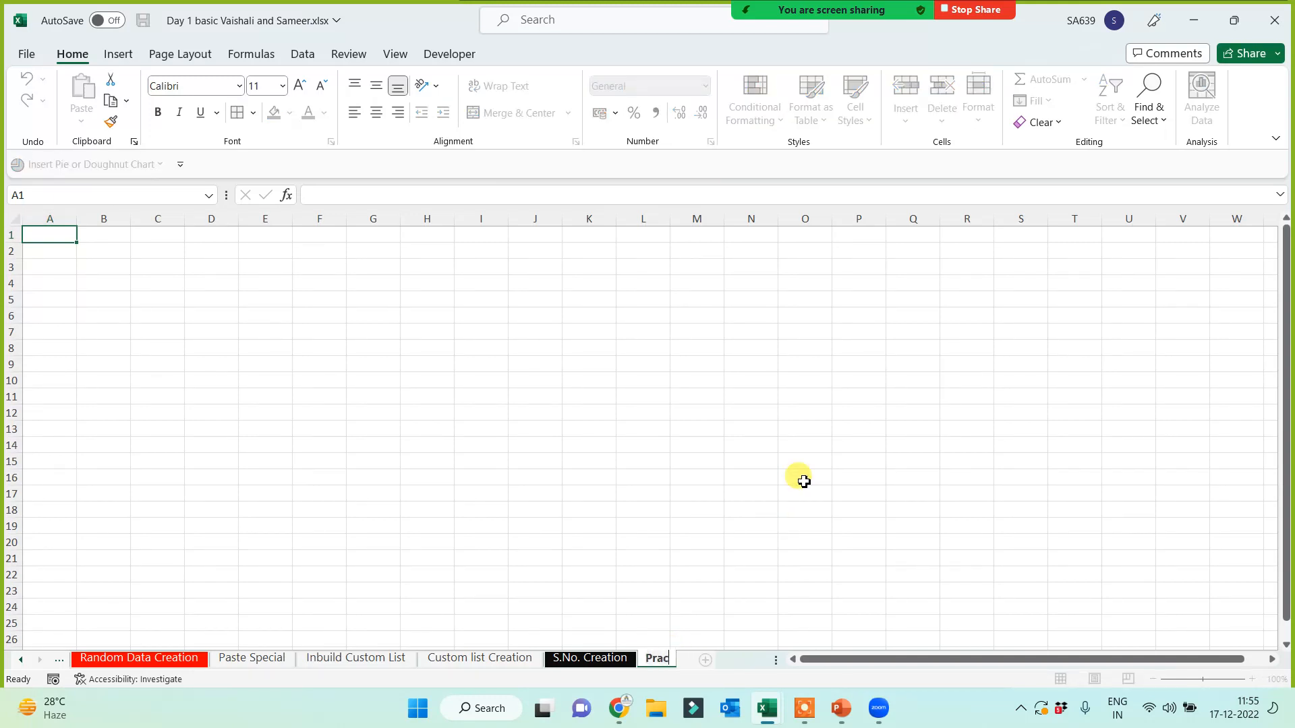
type("tice Data")
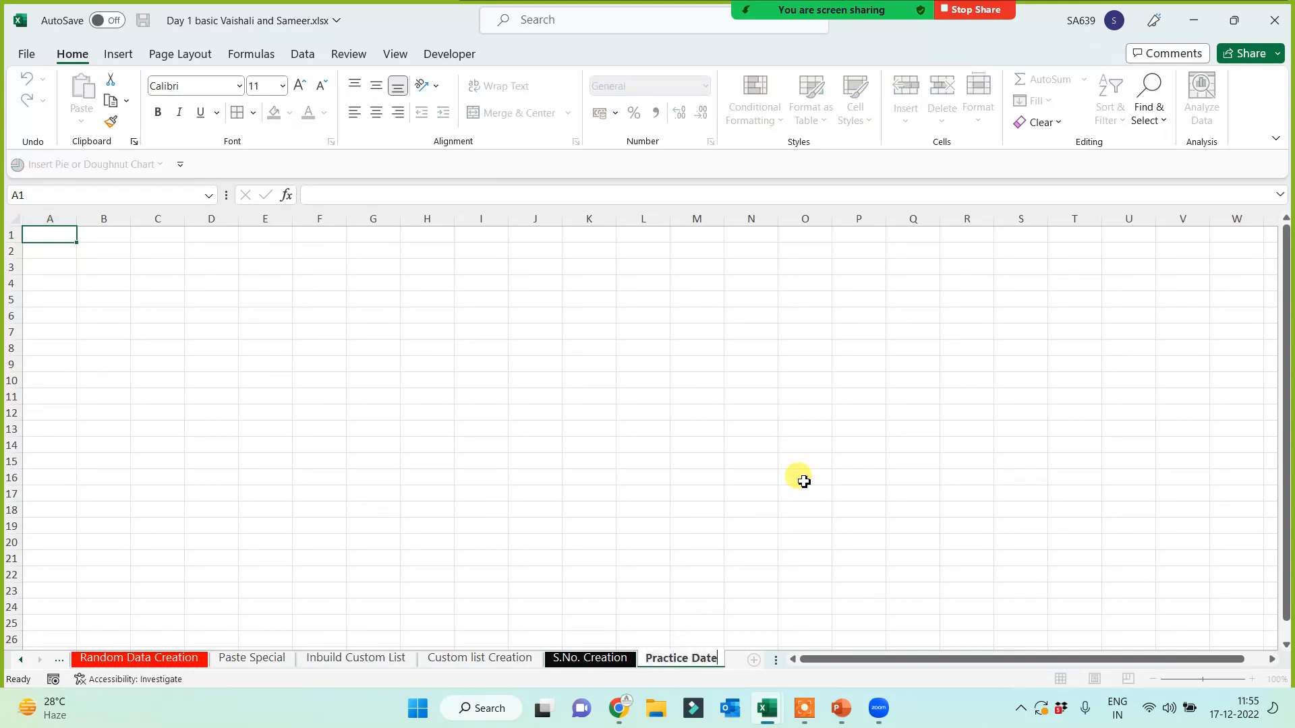
key("BackSpace")
key("BackSpace")
key("BackSpace")
key("BackSpace")
key("BackSpace")
key("BackSpace")
key("BackSpace")
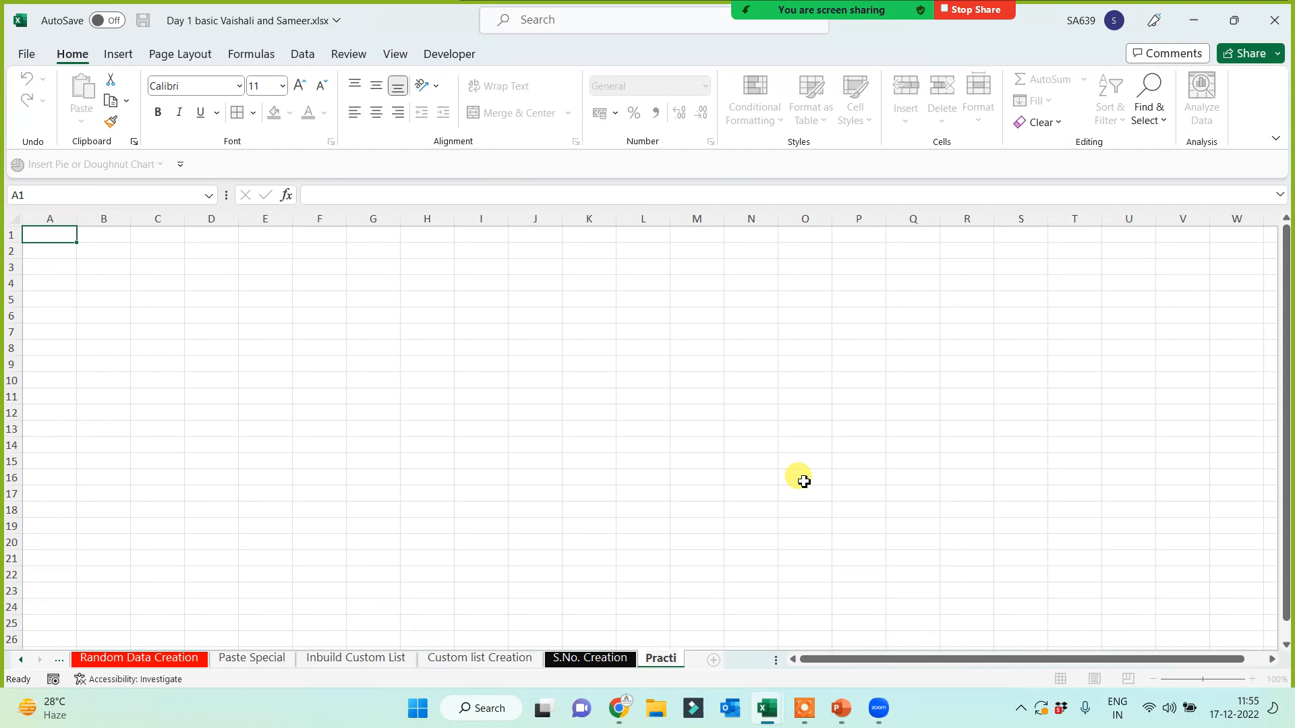
type("ce Data")
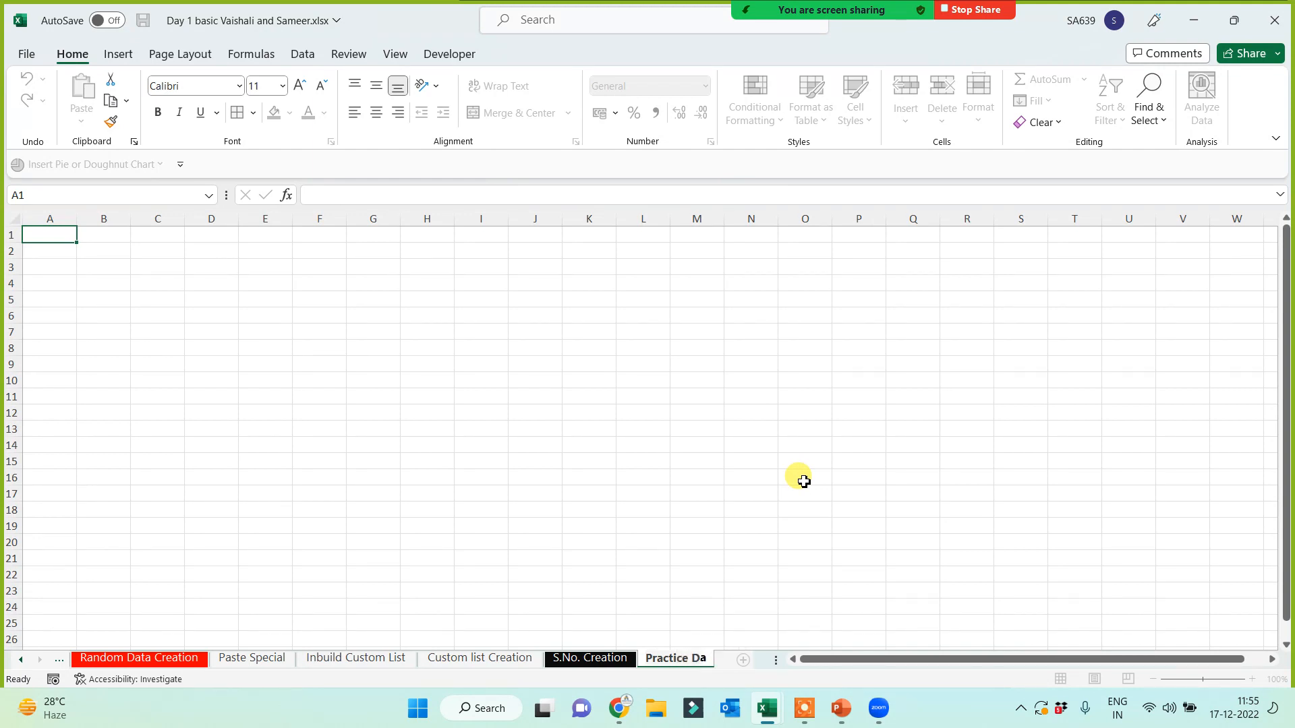
left_click(569, 397)
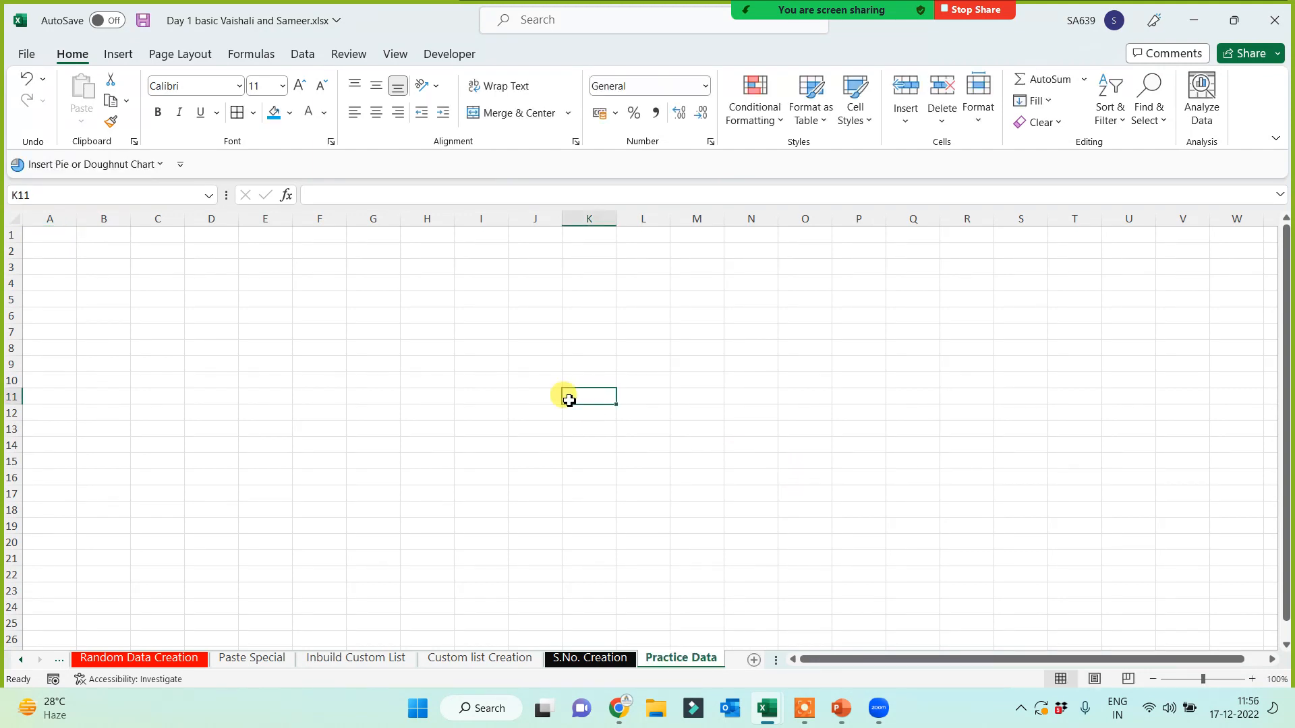
- Enter the header S.No. in A1 and the starting number 1 in A2
left_click(66, 238)
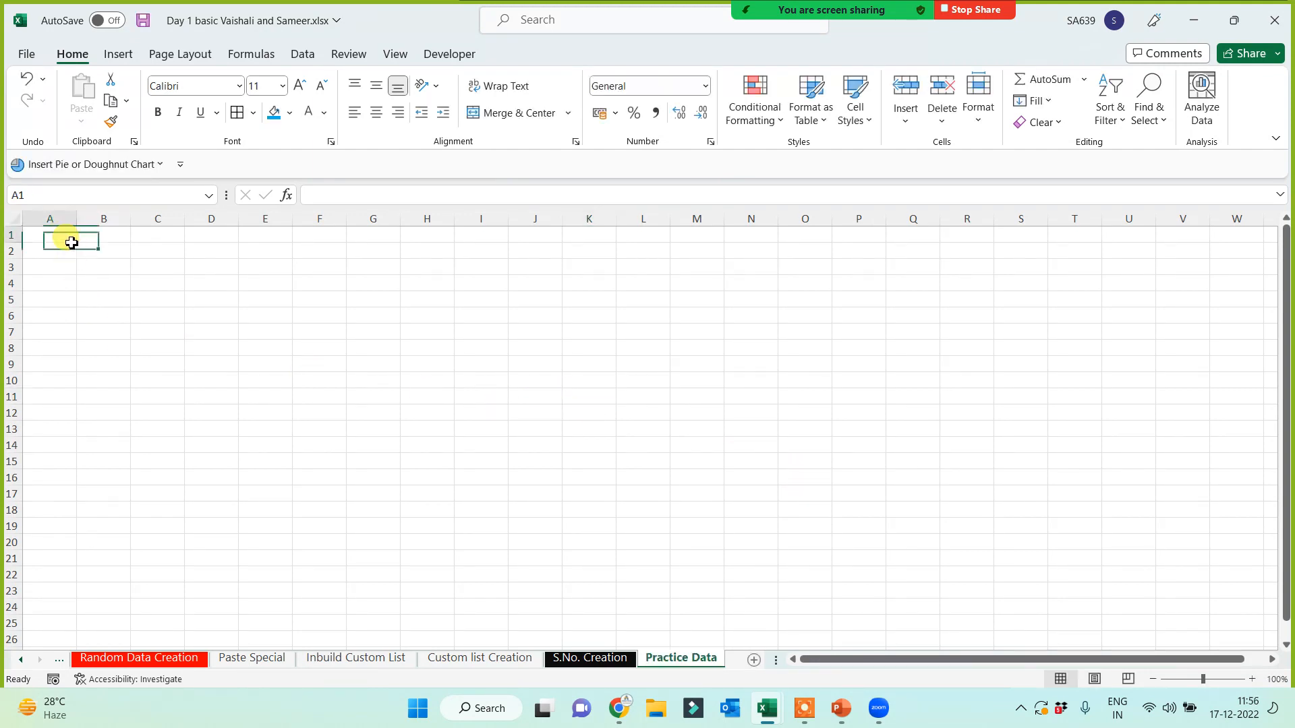
type("S.")
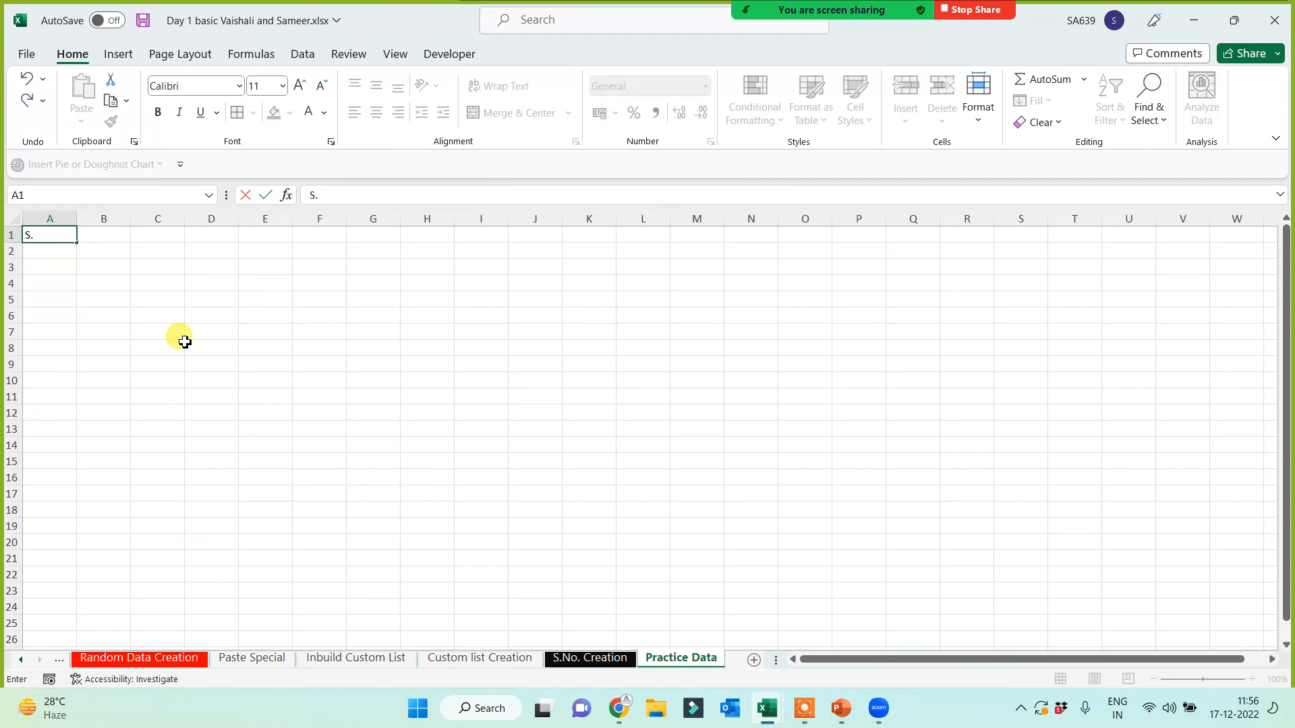
type("No.")
key("Return")
type("1")
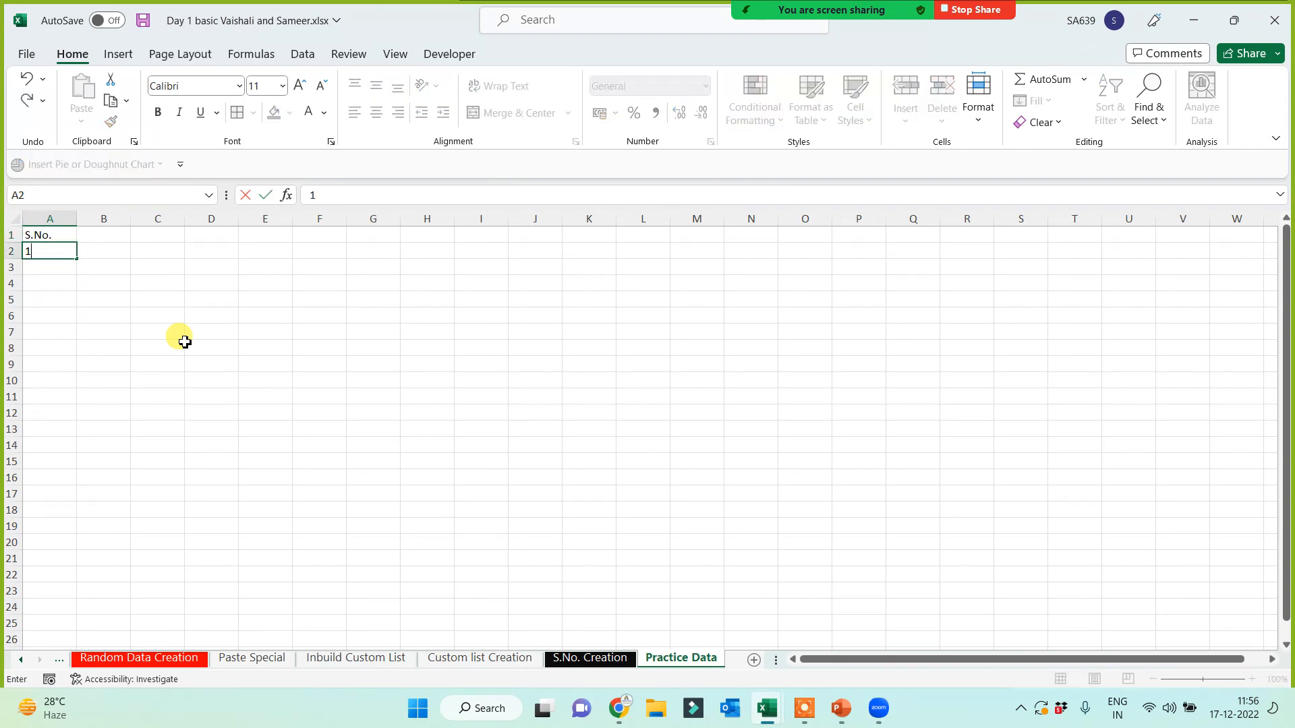
key("ctrl+Return")
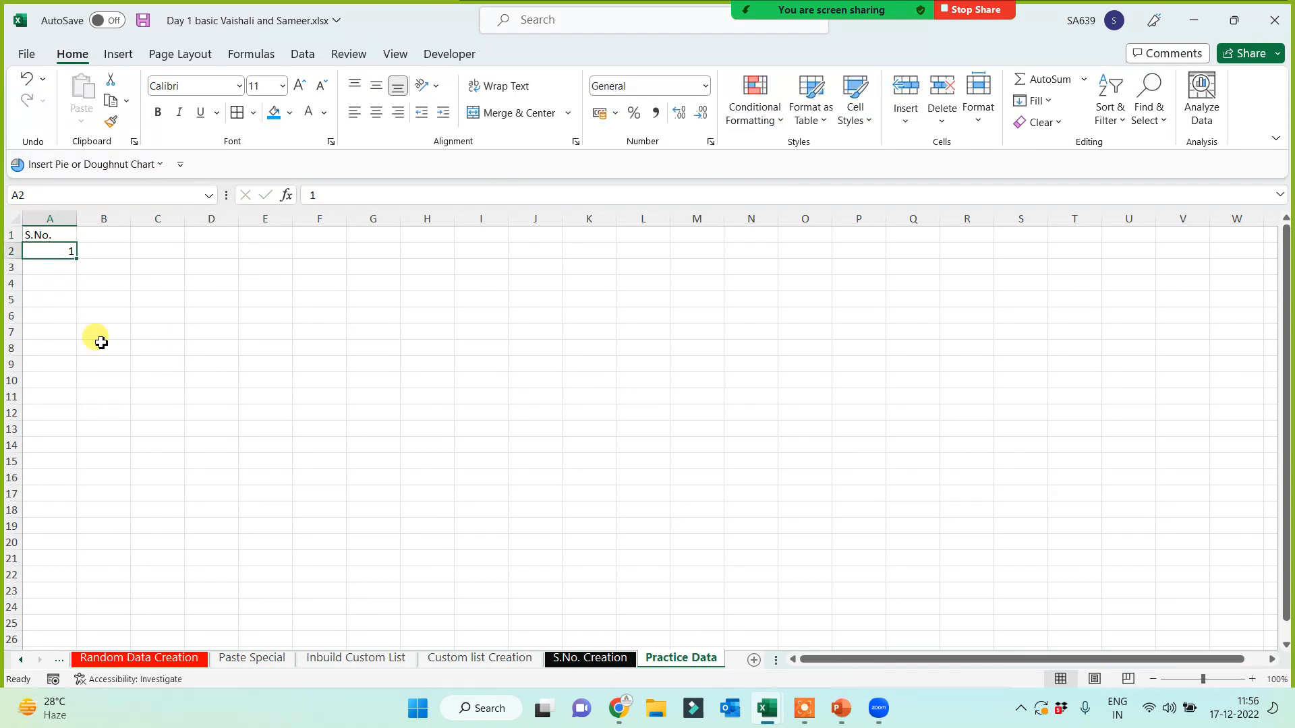
- Fill a linear series down column A from A2 with step value 1 and stop value 5000
left_click(1034, 101)
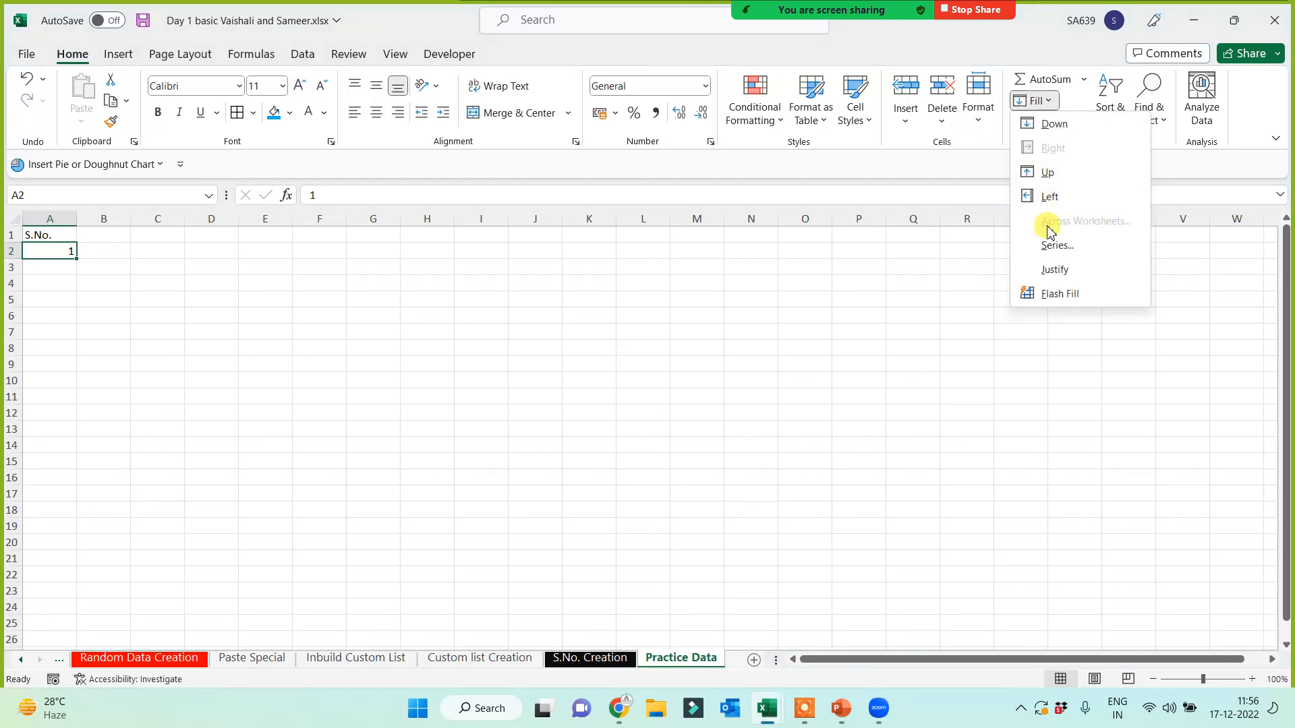
left_click(1057, 246)
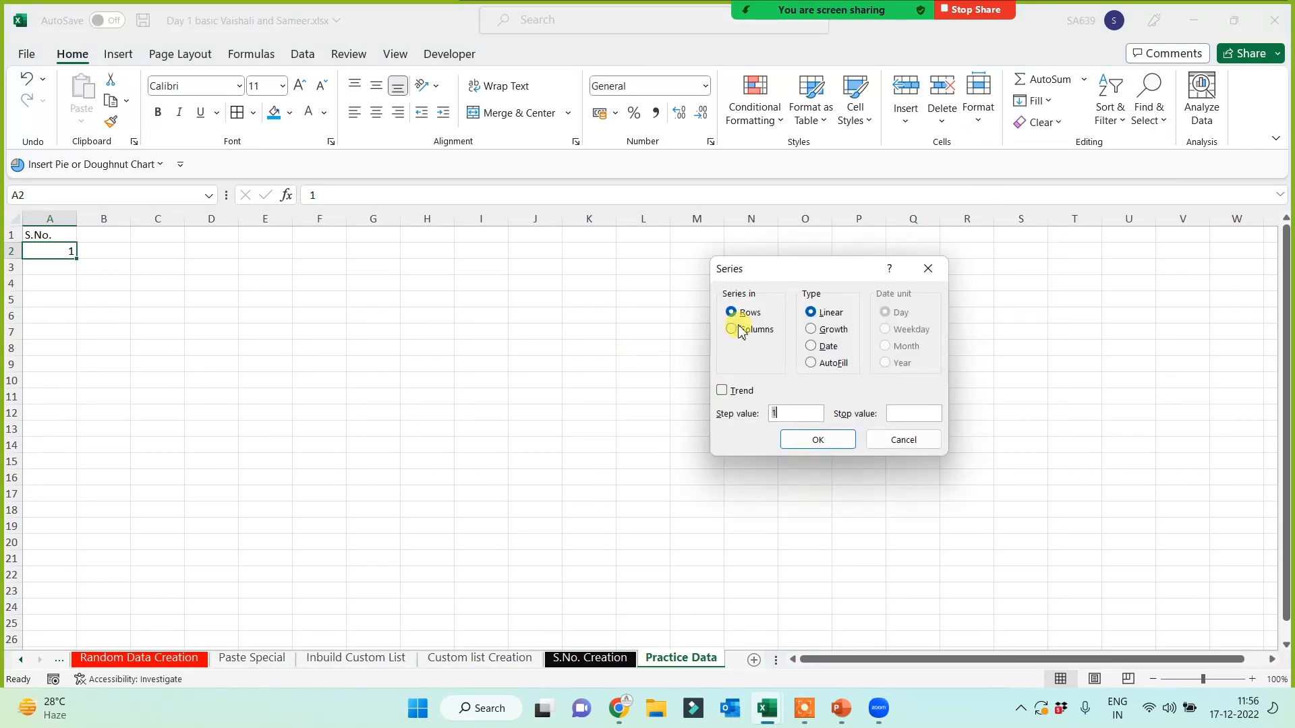
left_click(733, 330)
left_click(918, 414)
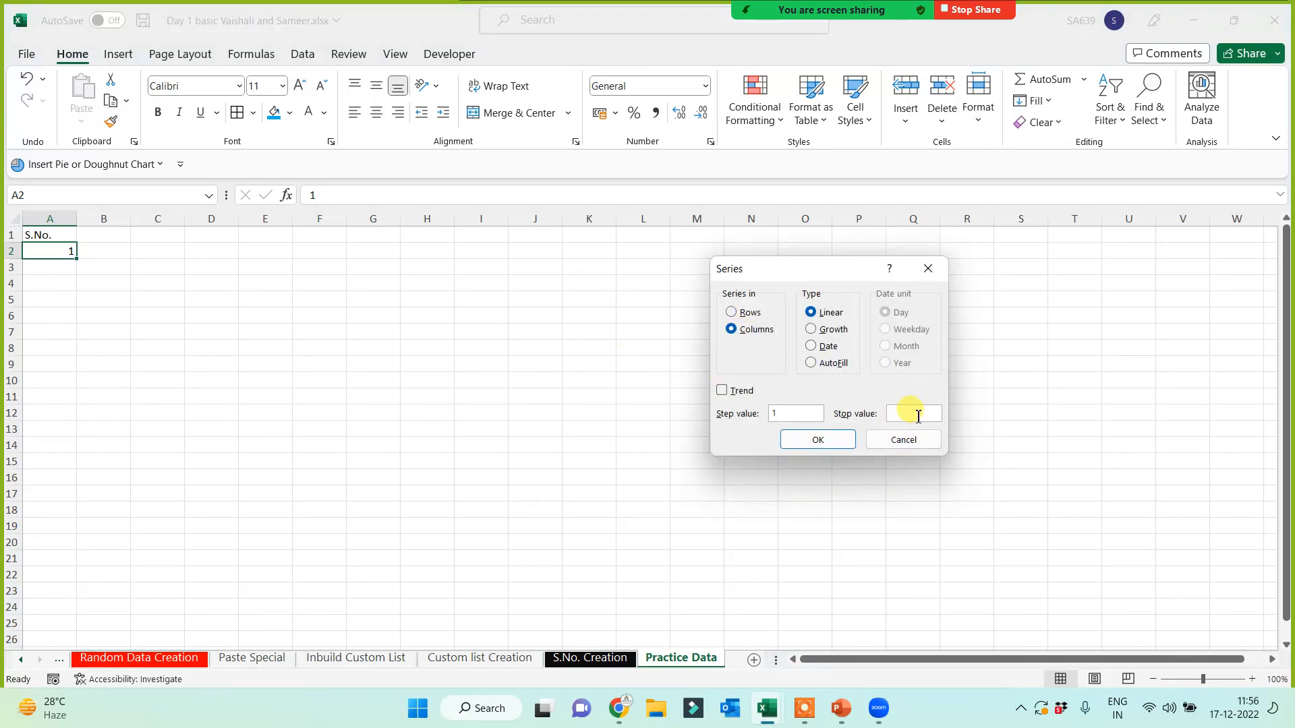
left_click(818, 440)
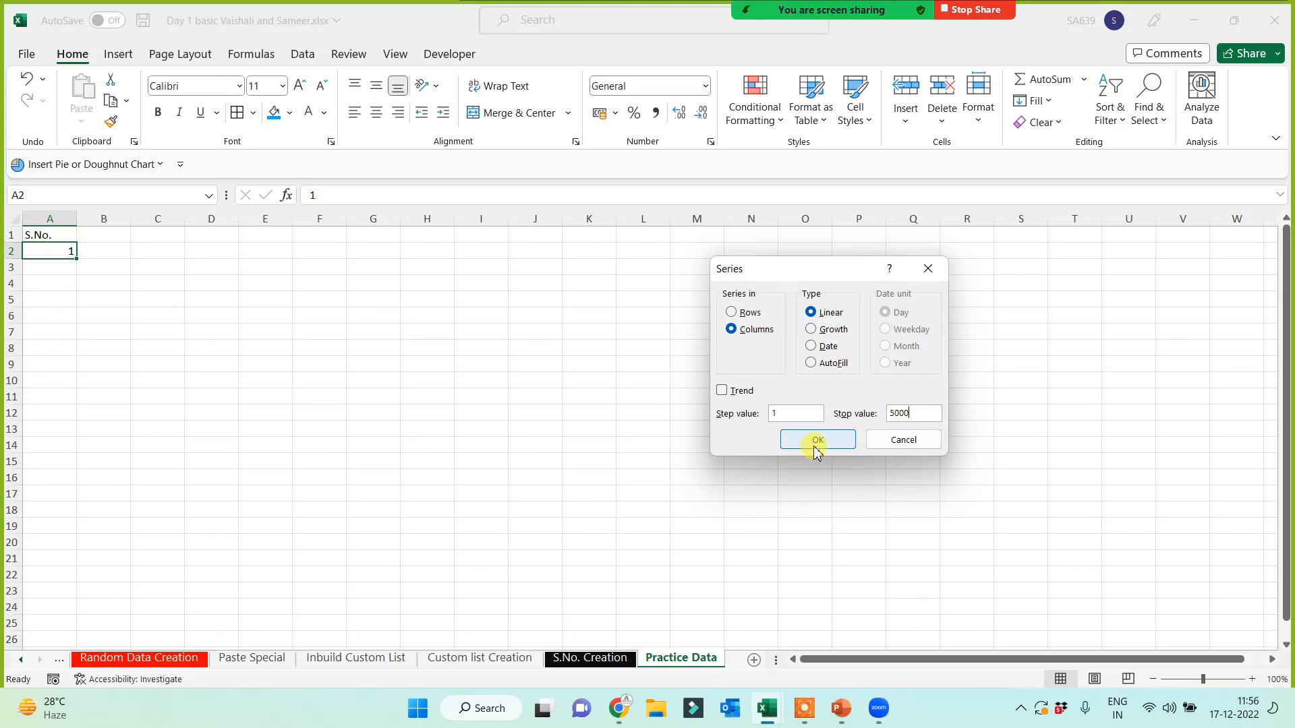
left_click(187, 334)
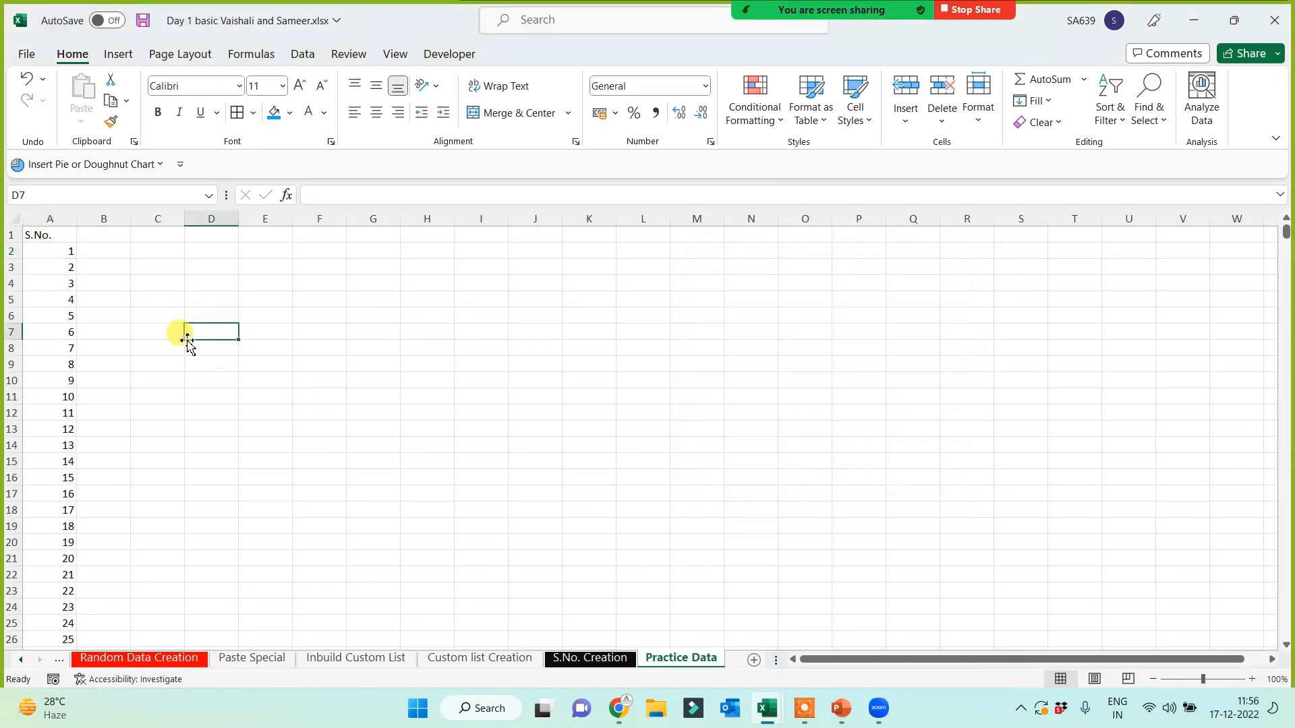
- Enter the header Sales P in B1 and a salesperson's first name from the custom list in B2
left_click(108, 236)
type("Sales P")
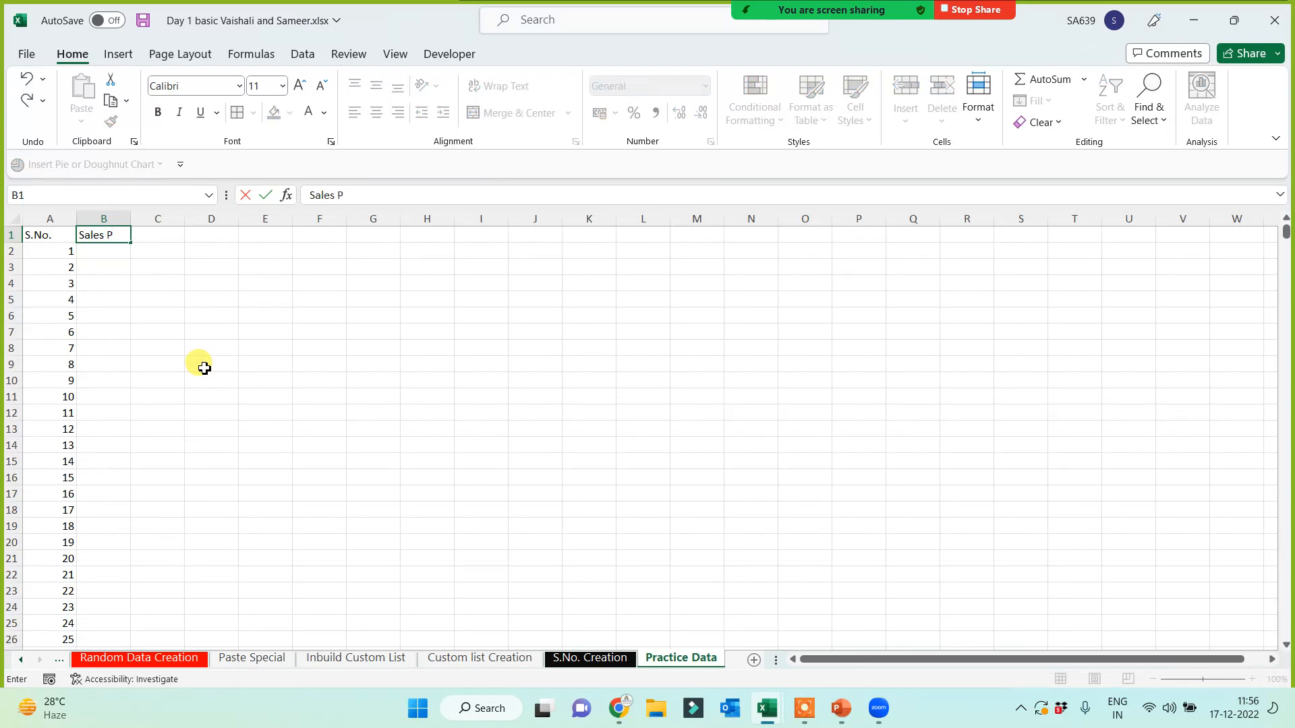
key("Return")
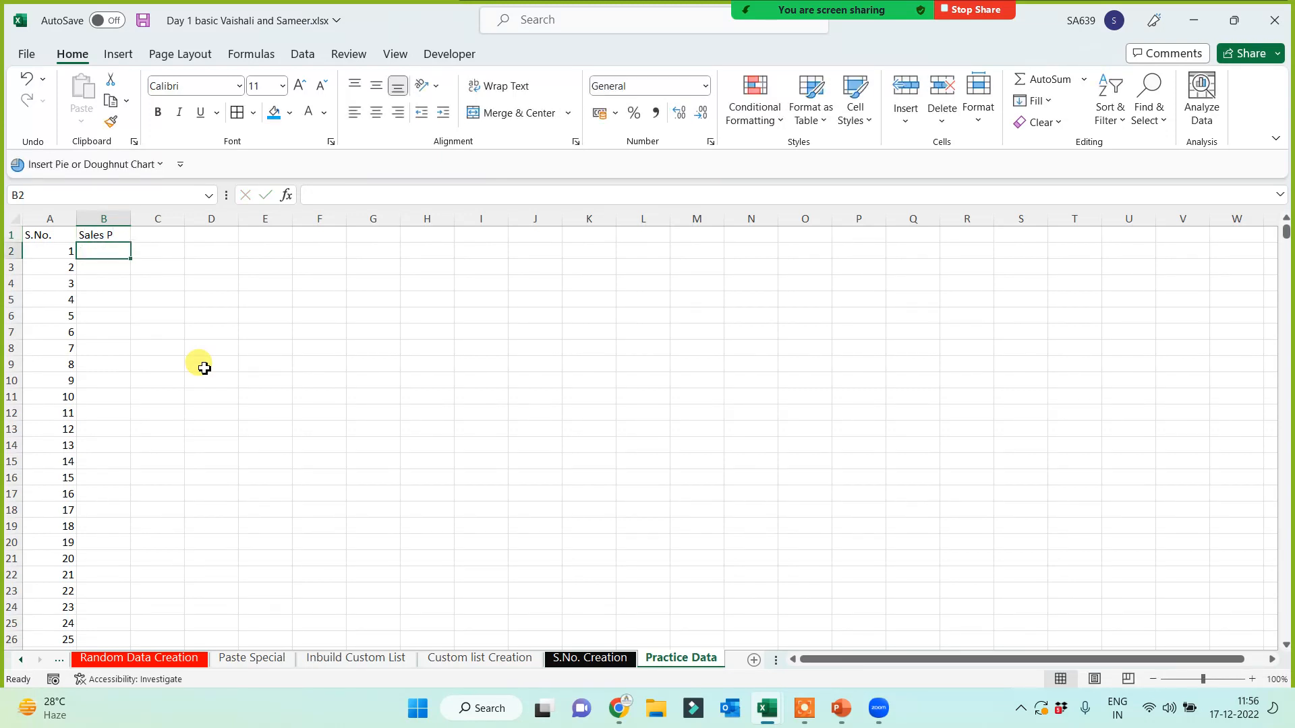
type("Sam")
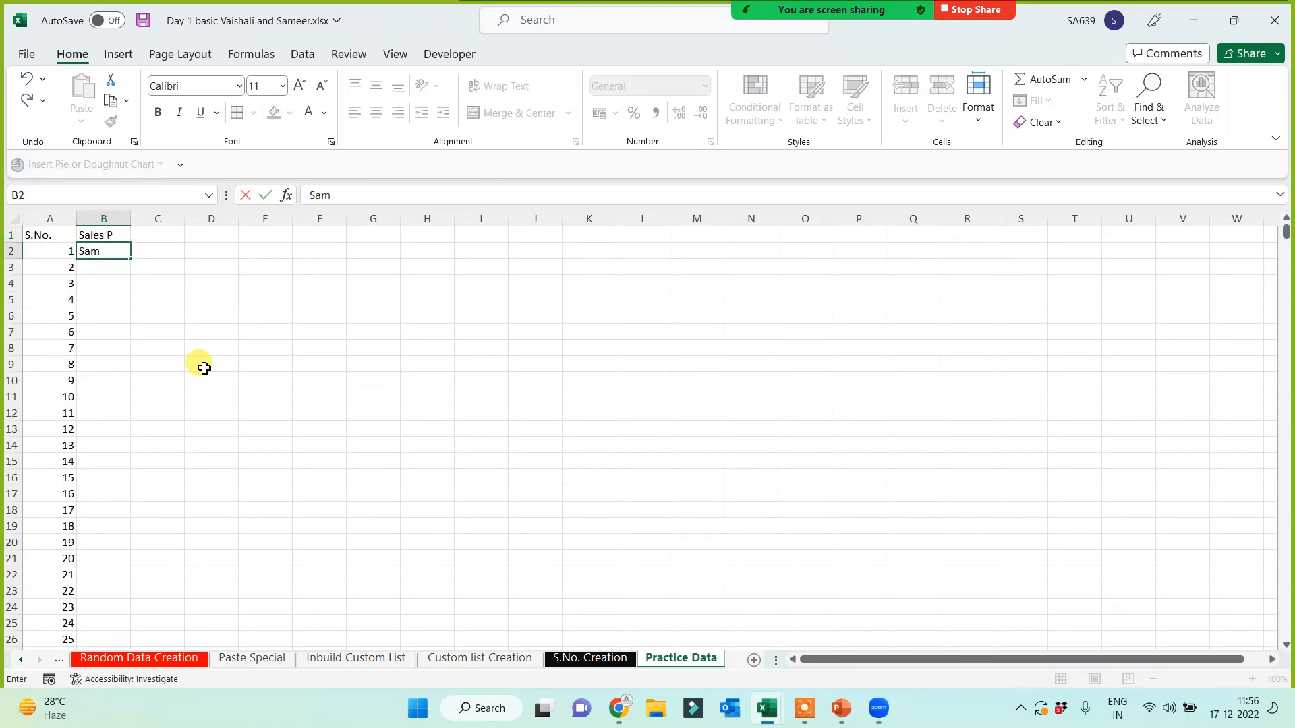
type("eer")
key("Return")
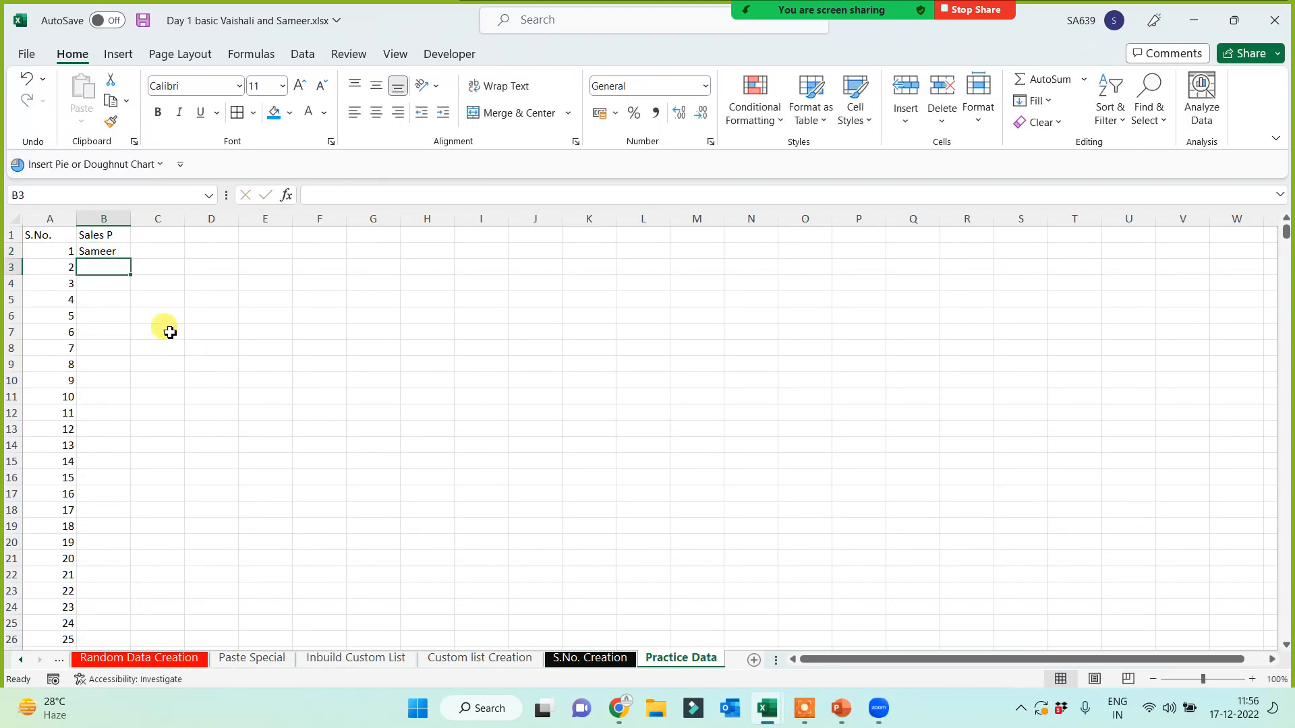
- Fill the custom list of names down column B alongside all the serial numbers and widen the column
left_click(120, 251)
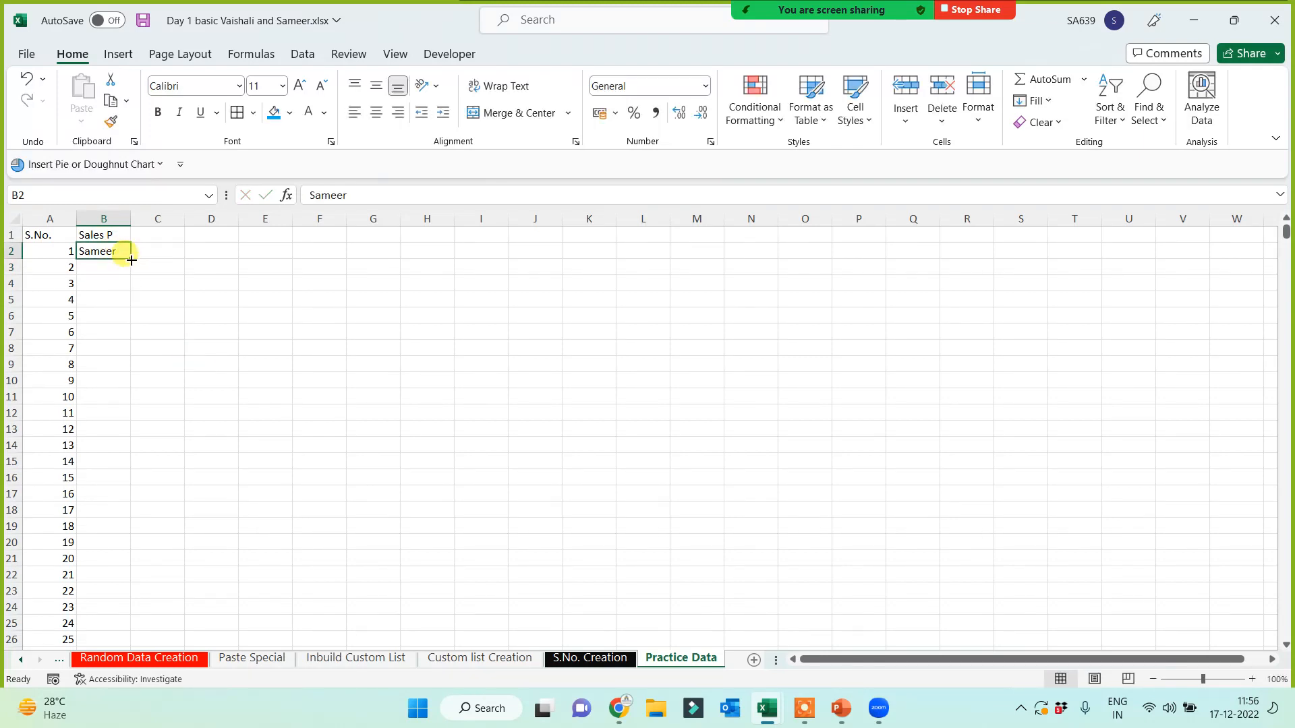
double_click(132, 260)
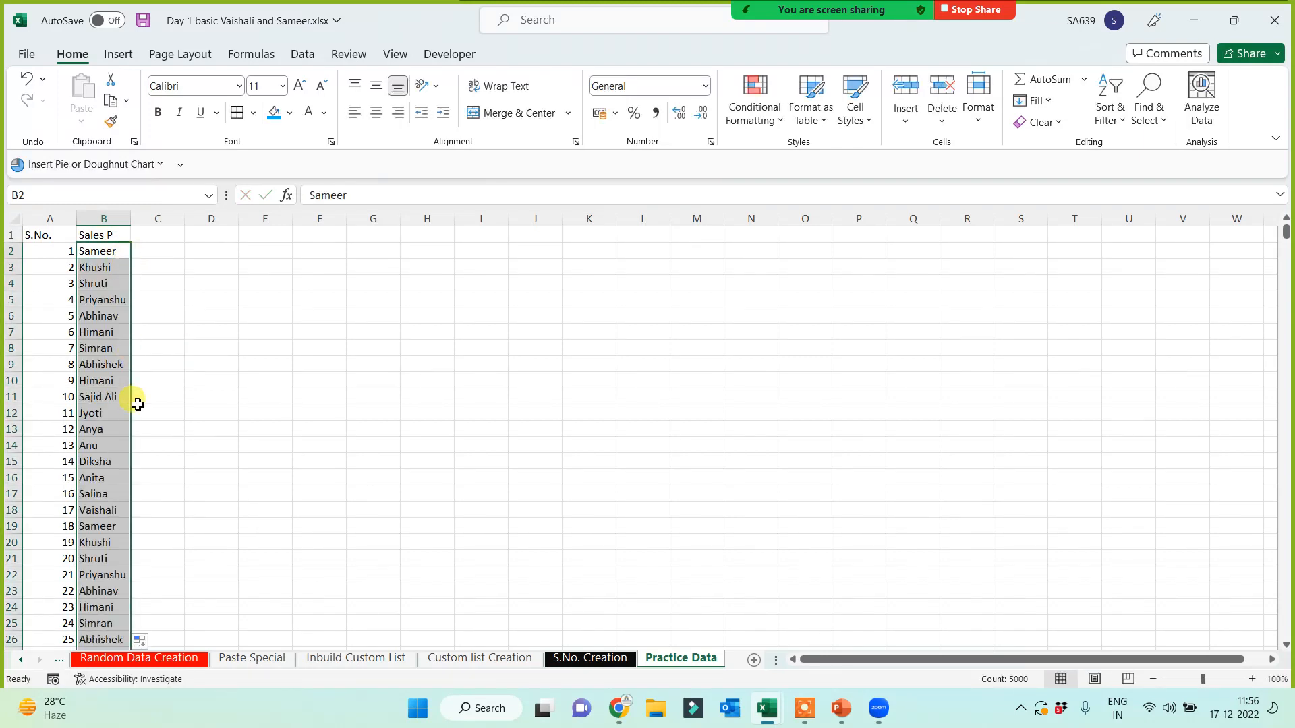
left_click_drag(132, 220, 178, 220)
left_click(101, 251)
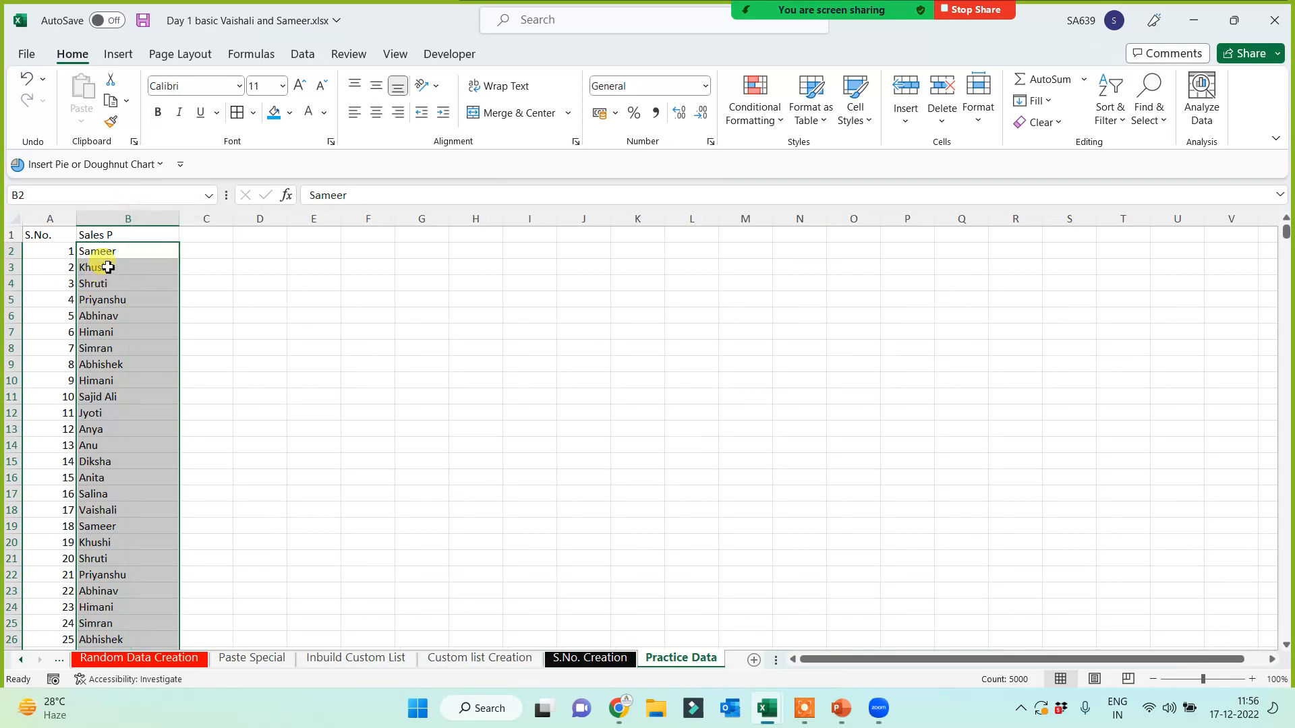
left_click_drag(101, 252, 101, 412)
left_click(280, 460)
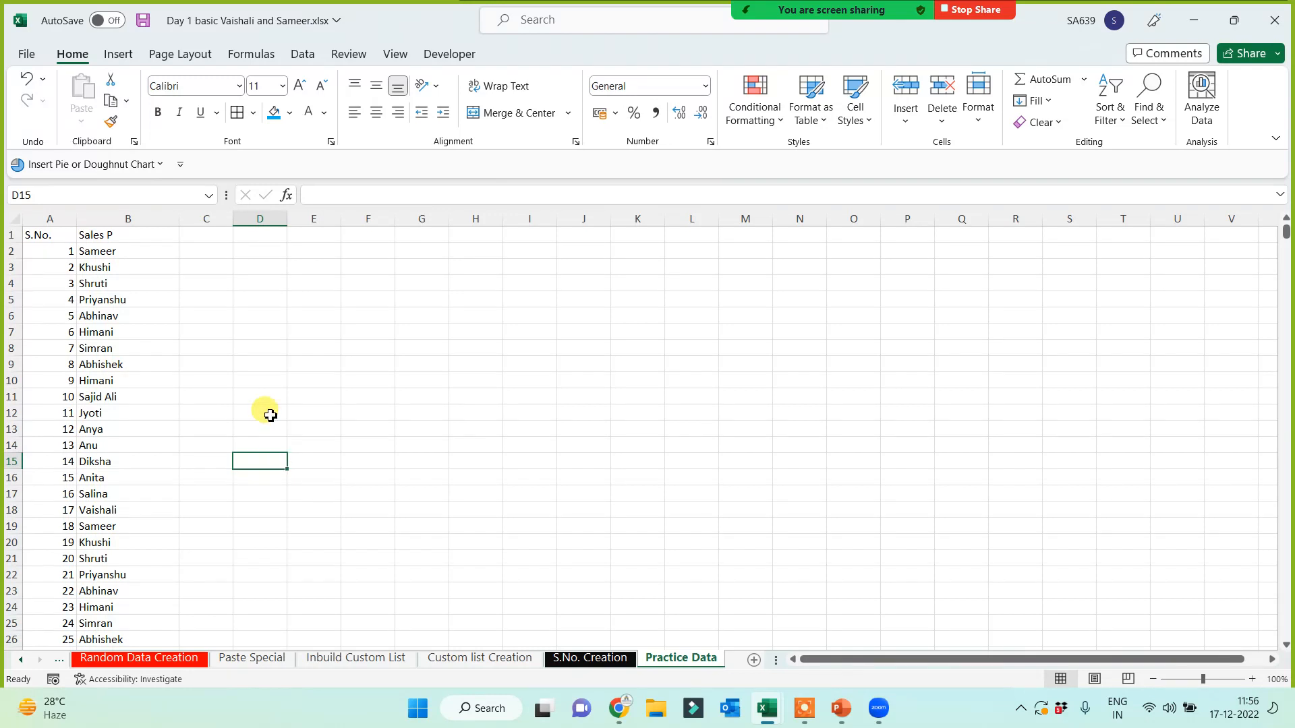
- Test the custom list by filling a lowercase first name from F3 down to F19, and delete the test entries
left_click(375, 265)
type("sameer")
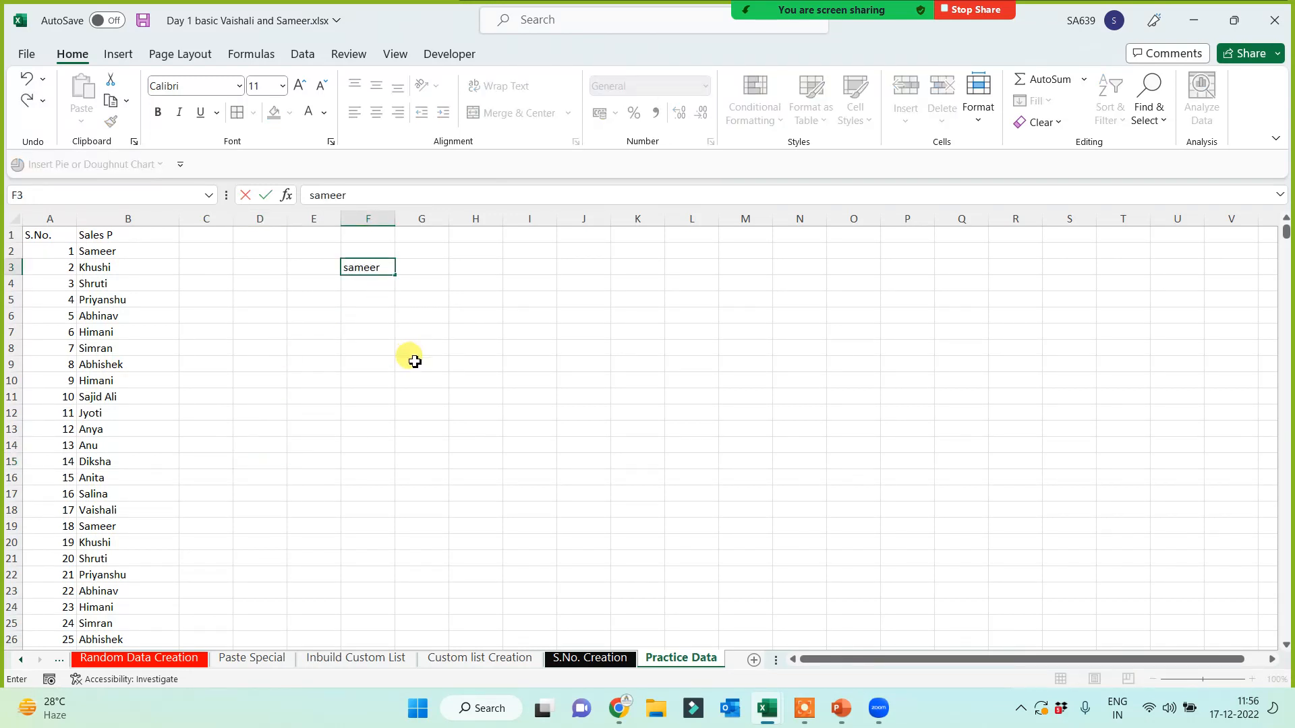
left_click(414, 363)
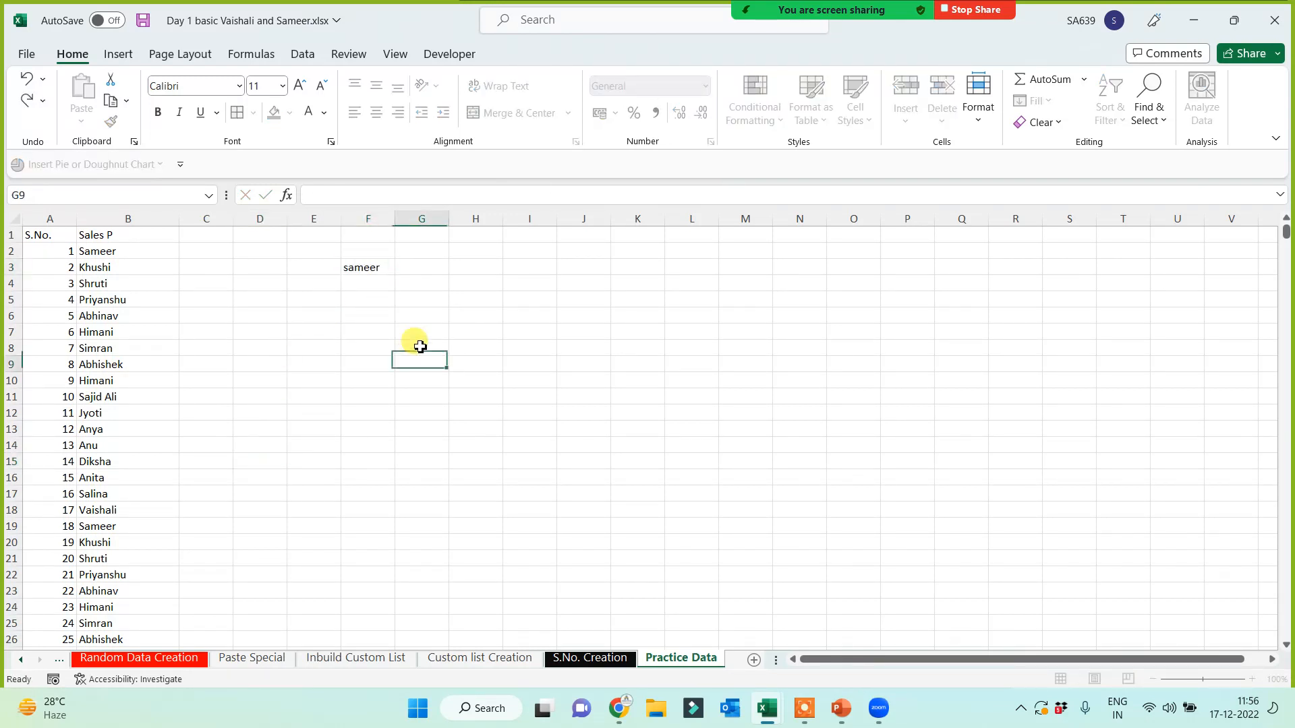
left_click(376, 266)
left_click(398, 276)
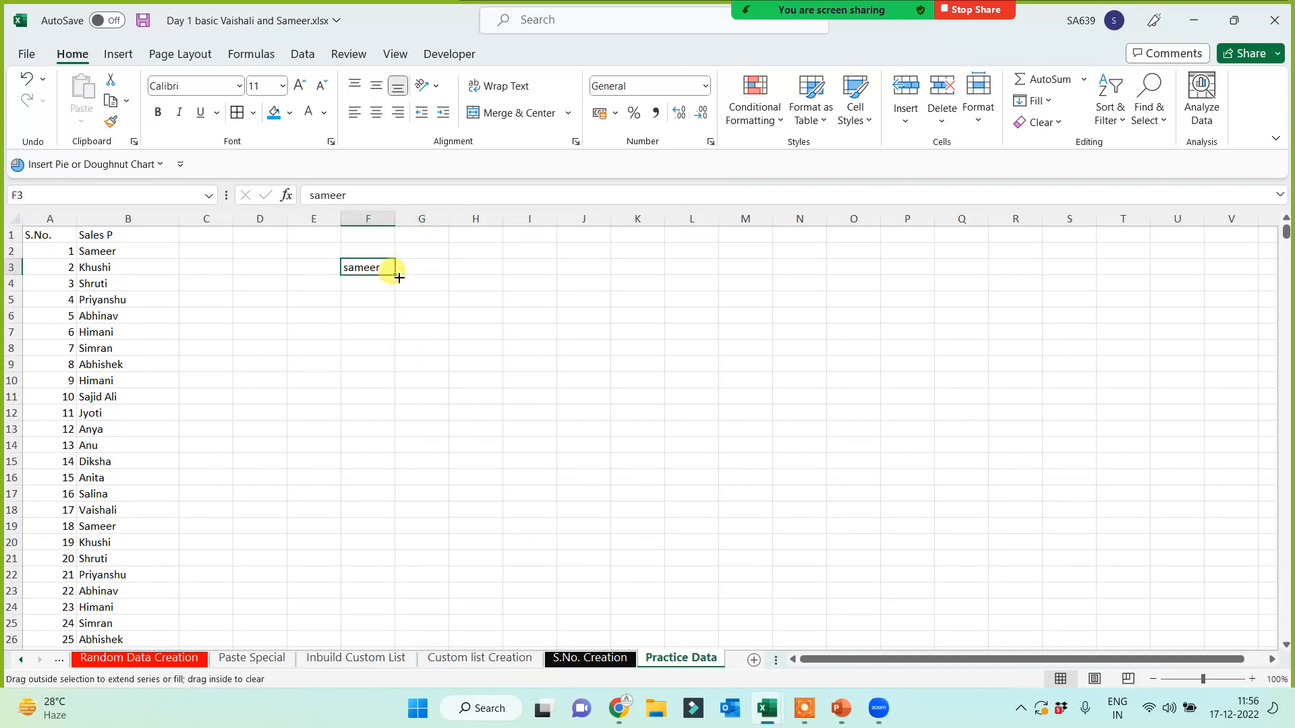
left_click(398, 276)
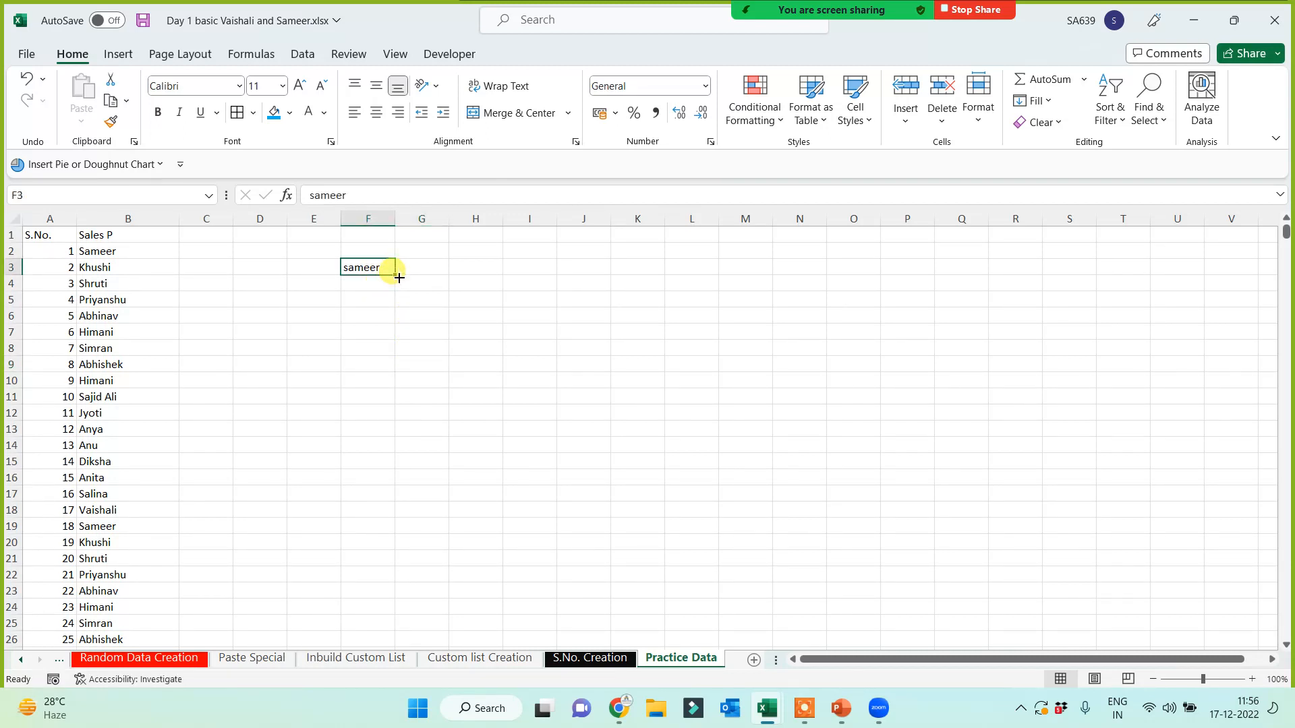
left_click_drag(398, 278, 380, 527)
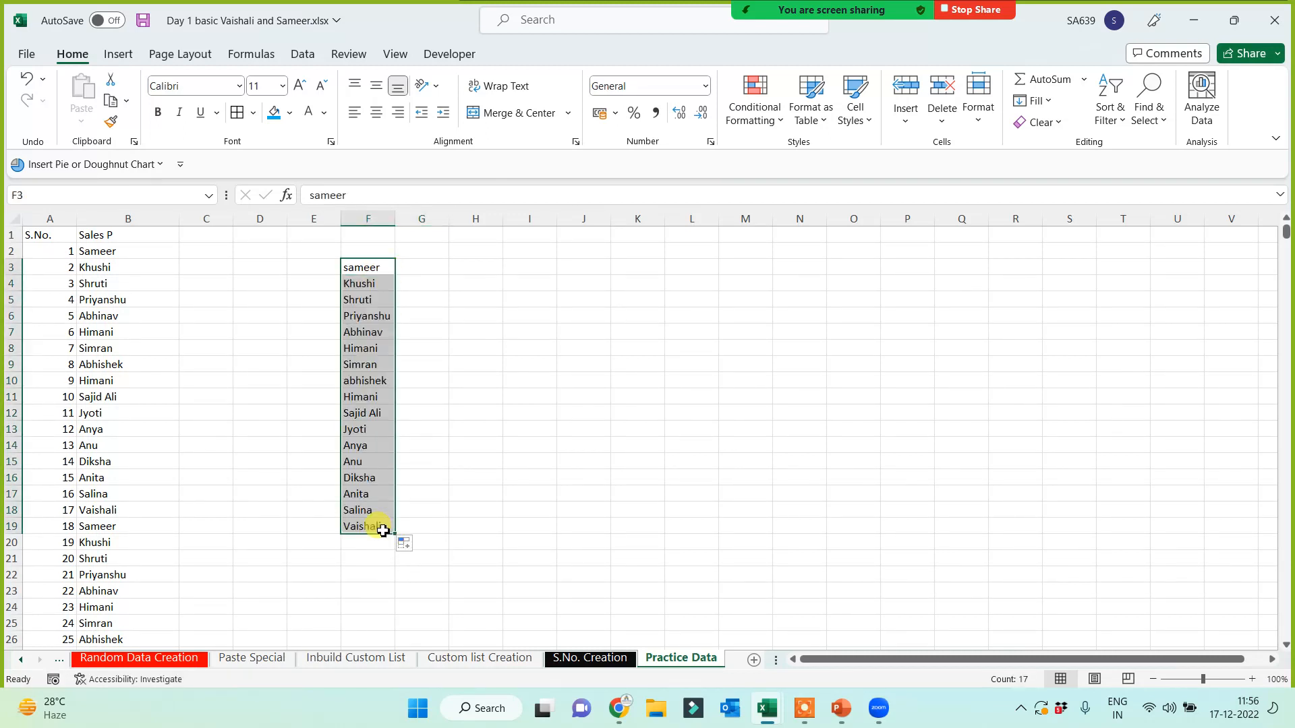
key("Delete")
left_click(116, 250)
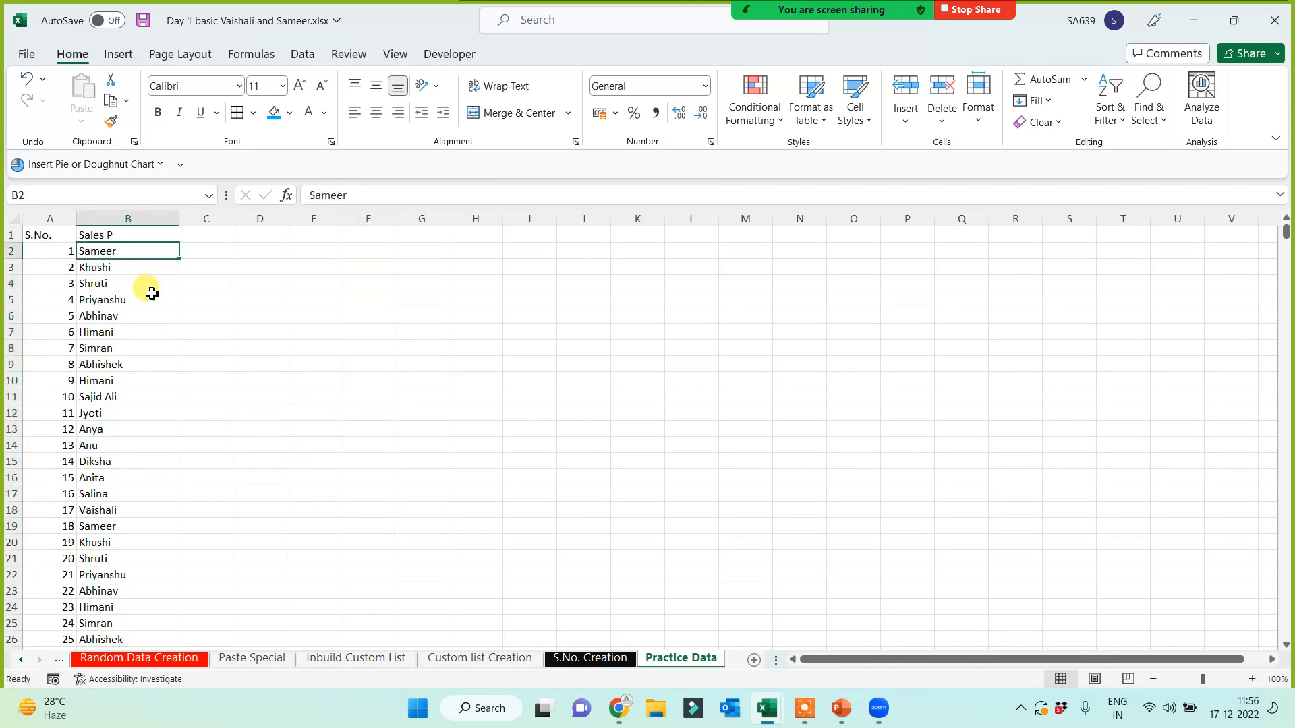
left_click(52, 217)
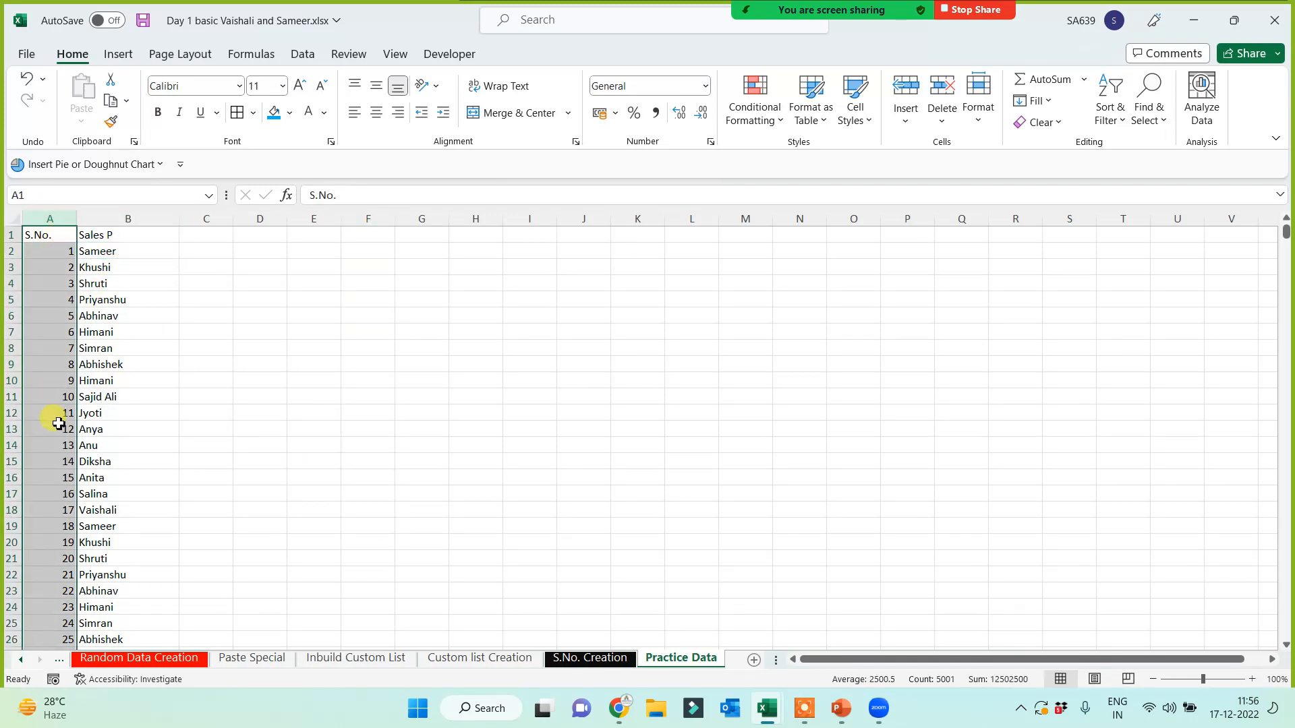
left_click(105, 255)
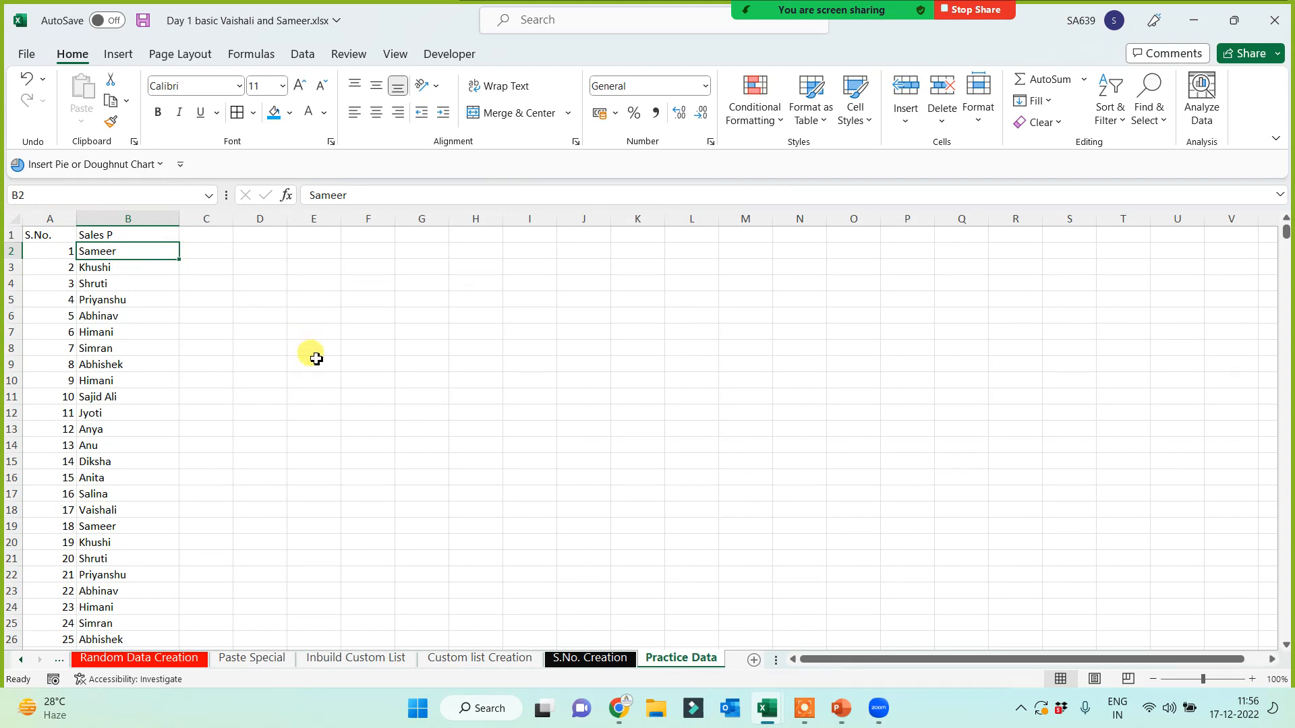
left_click(51, 219)
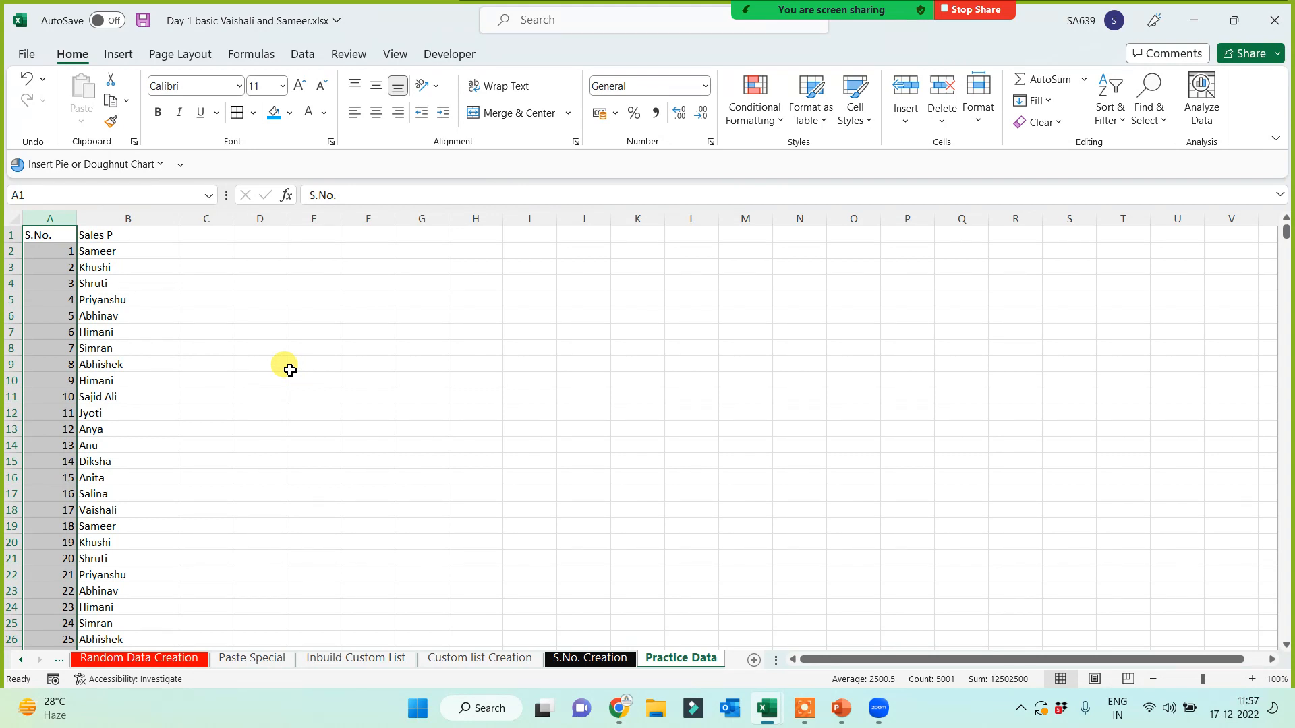
left_click(124, 237)
left_click(199, 236)
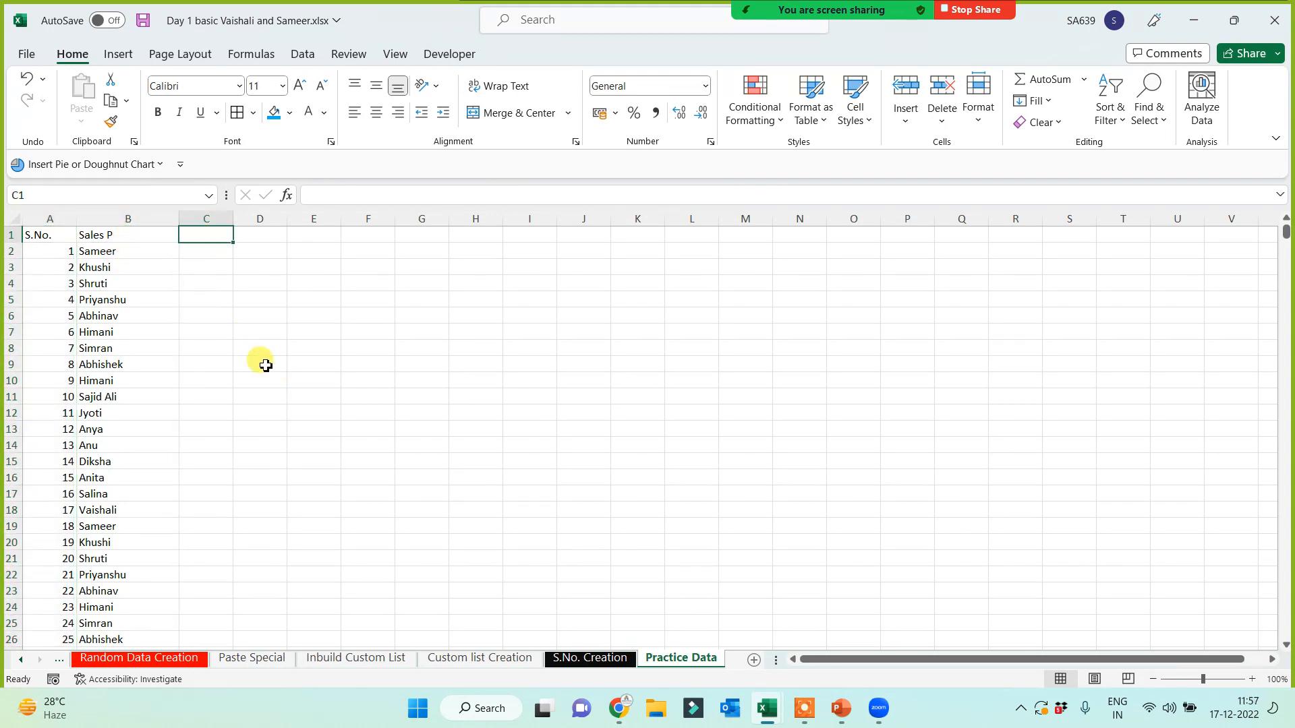
- Enter the header Product in C1 and apple in C2, and fill the custom product list down the column alongside all rows
type("PRoduct")
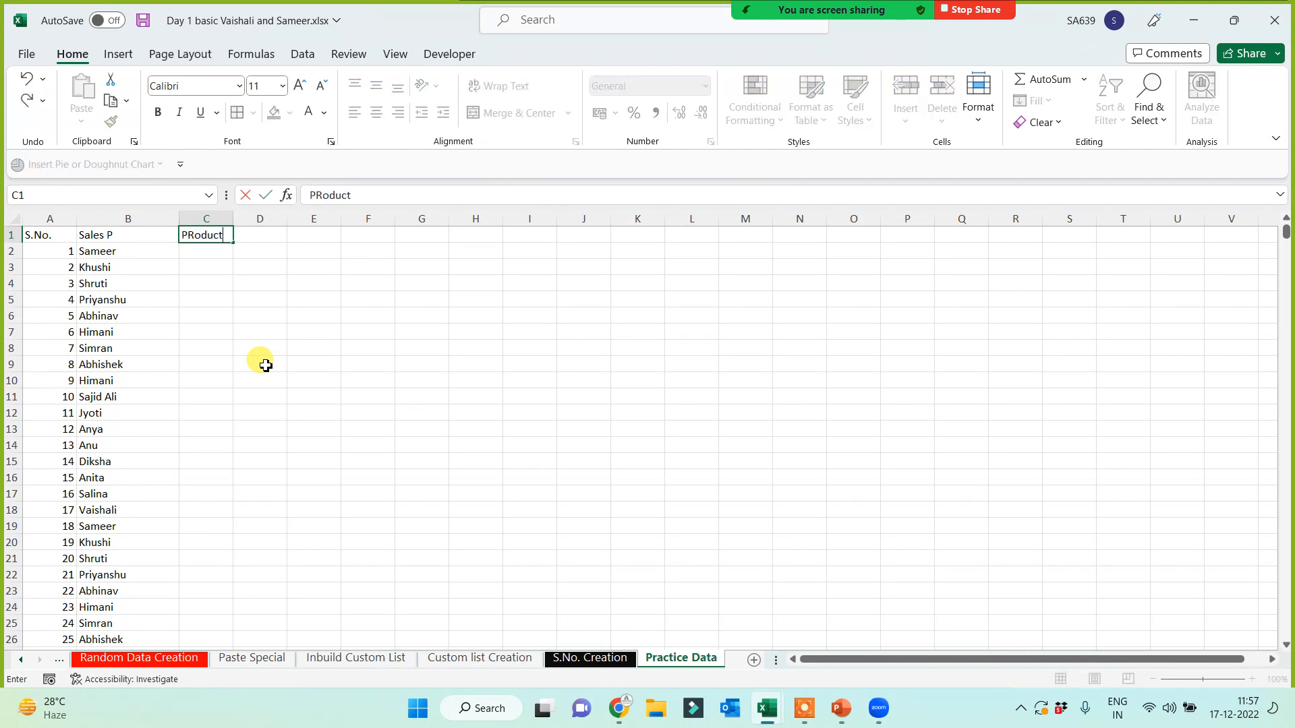
key("Return")
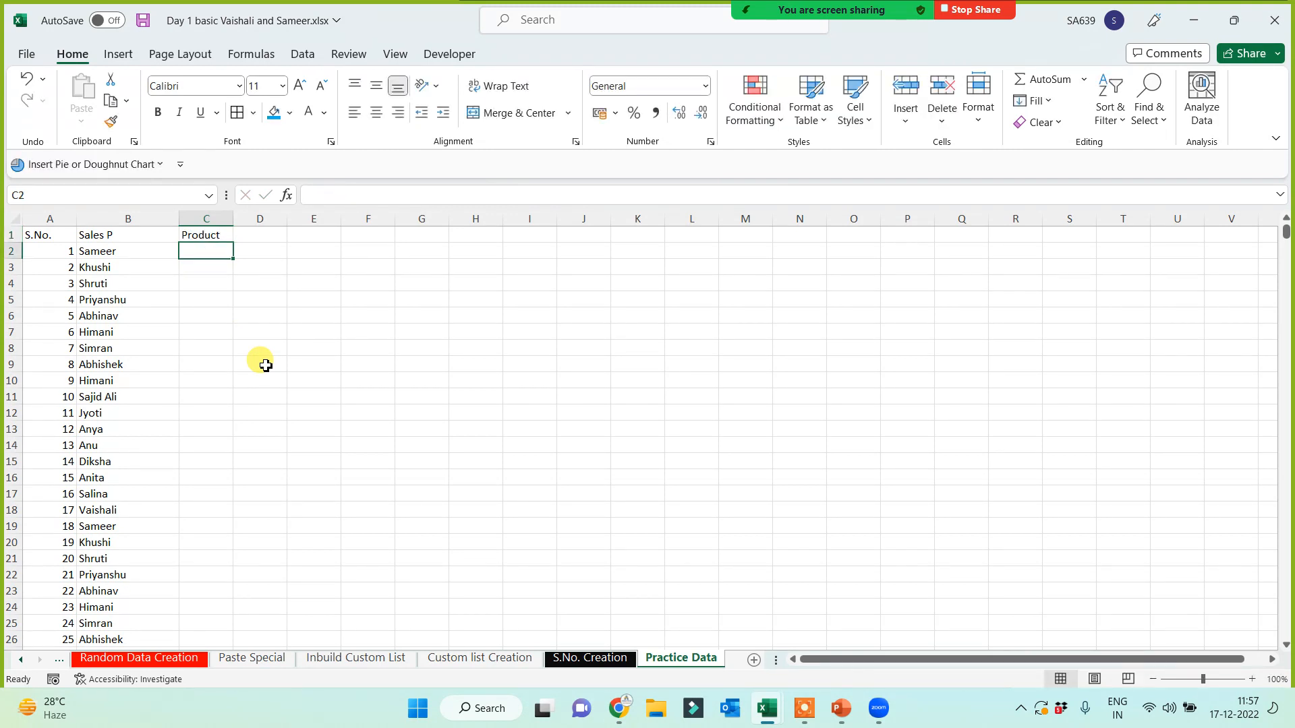
type("apple")
left_click(266, 365)
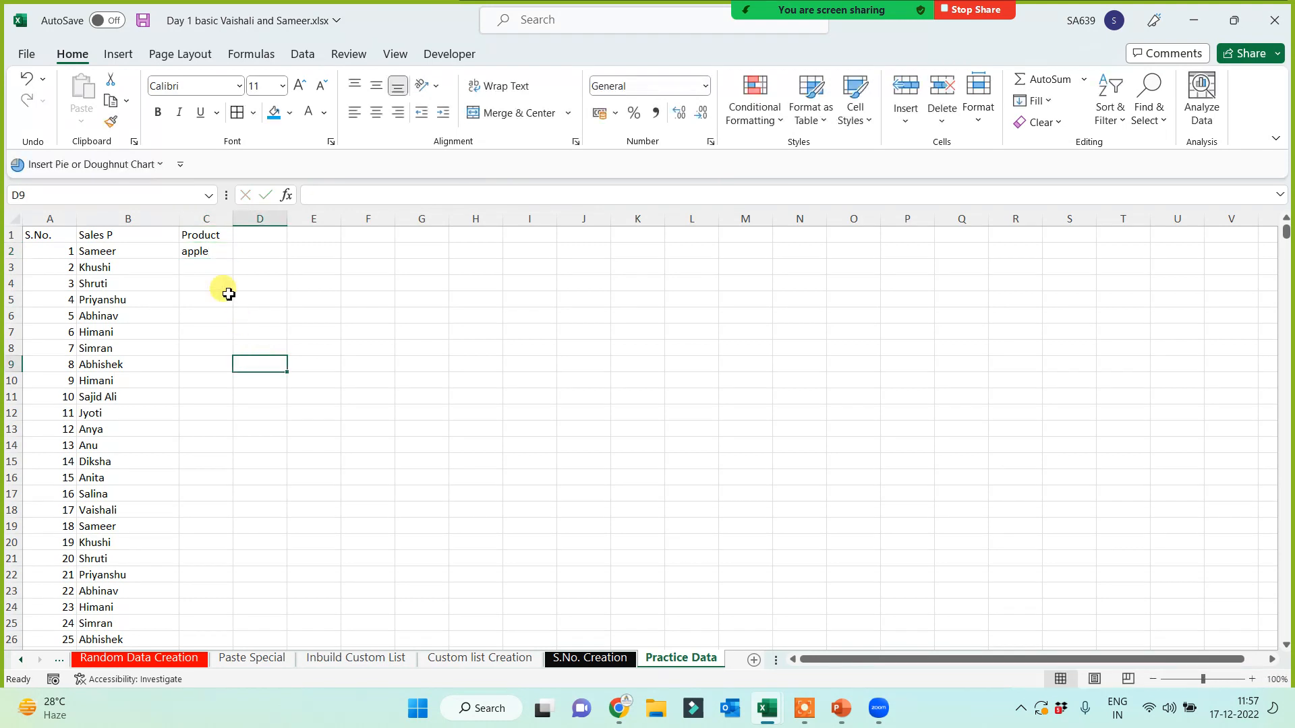
left_click(213, 251)
double_click(234, 257)
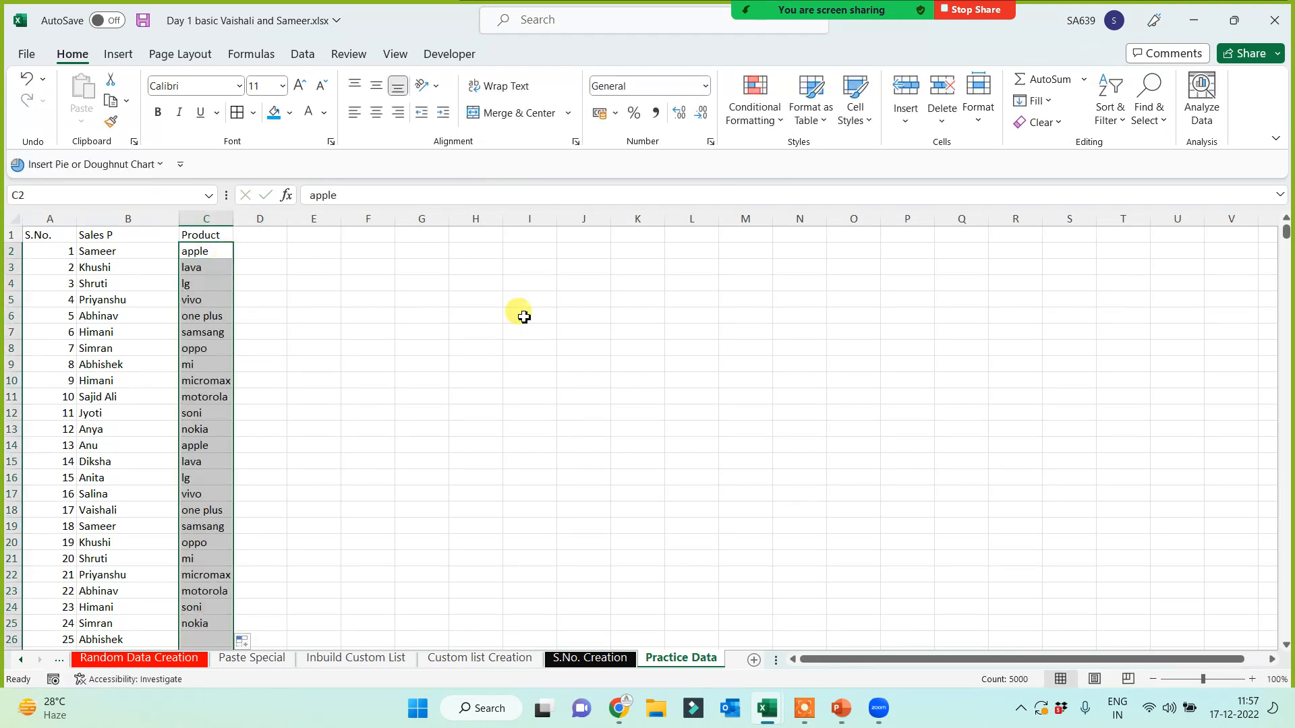
left_click(524, 317)
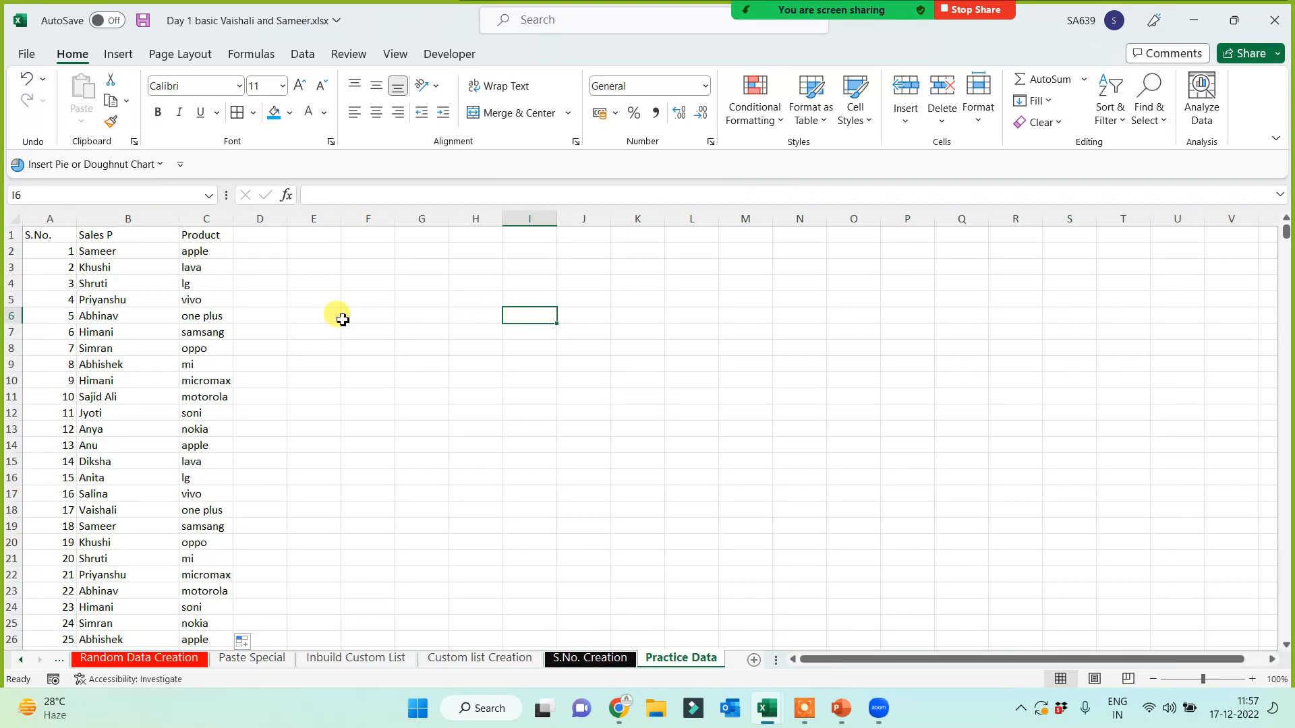
- Enter the header City in D1 and patna in D2, and fill the custom city list down the column alongside all rows
left_click(264, 234)
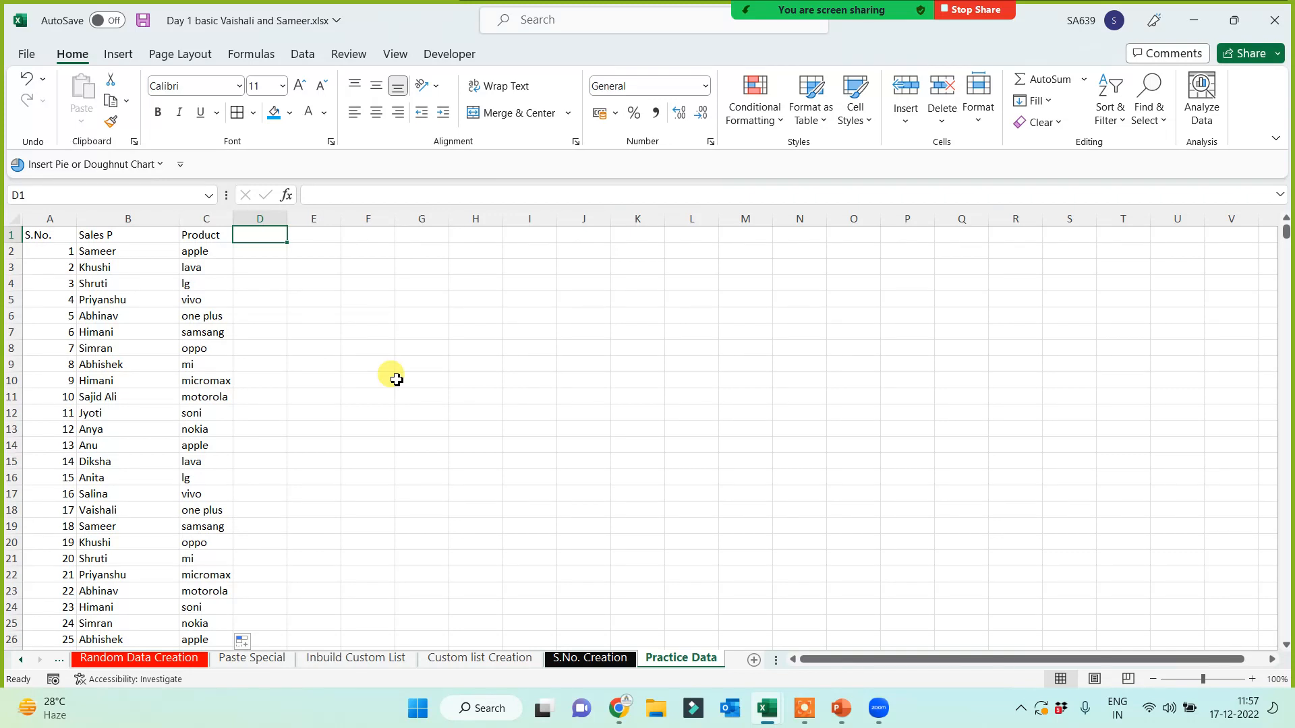
type("City")
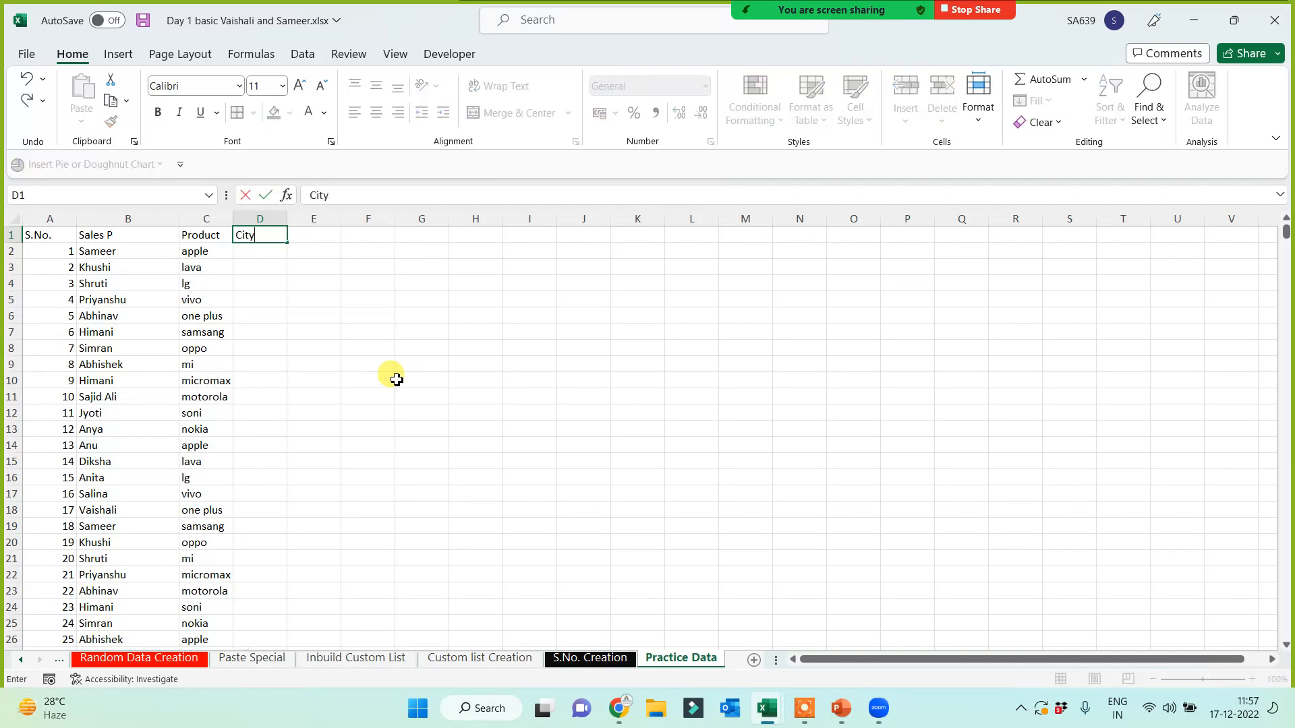
key("Return")
type("patna")
left_click(398, 379)
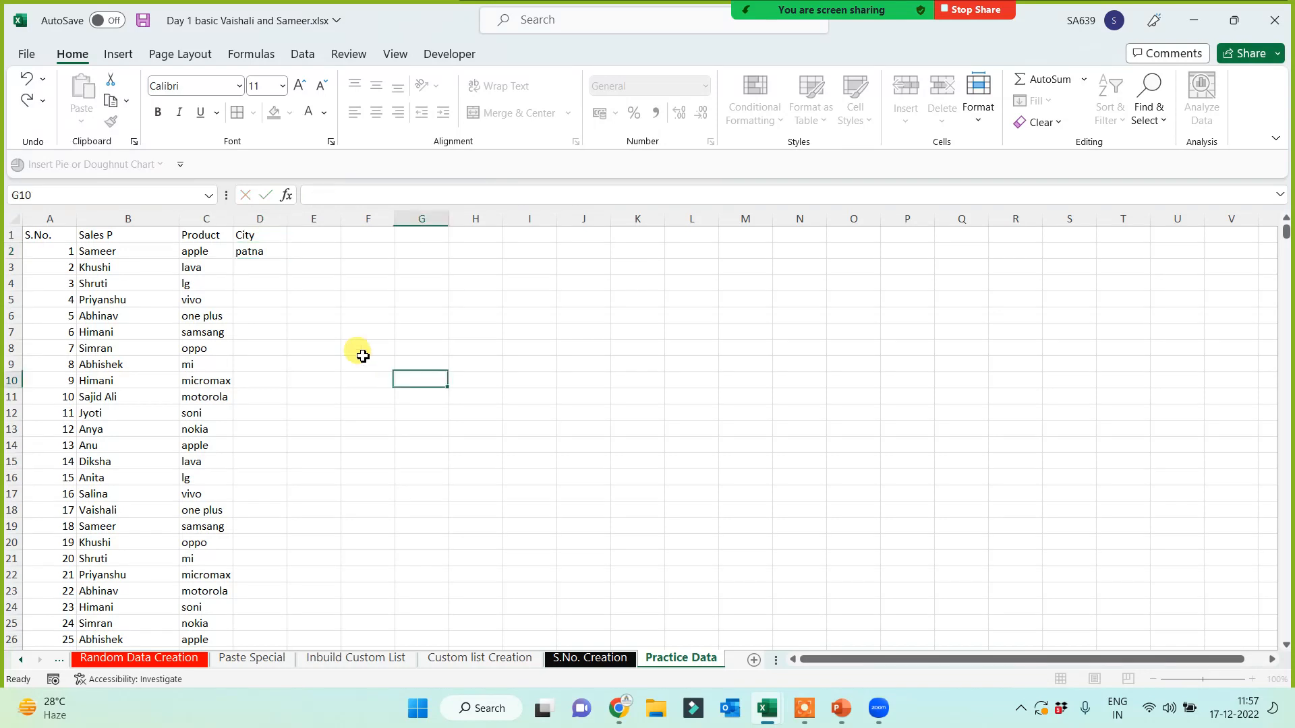
left_click(263, 252)
double_click(286, 259)
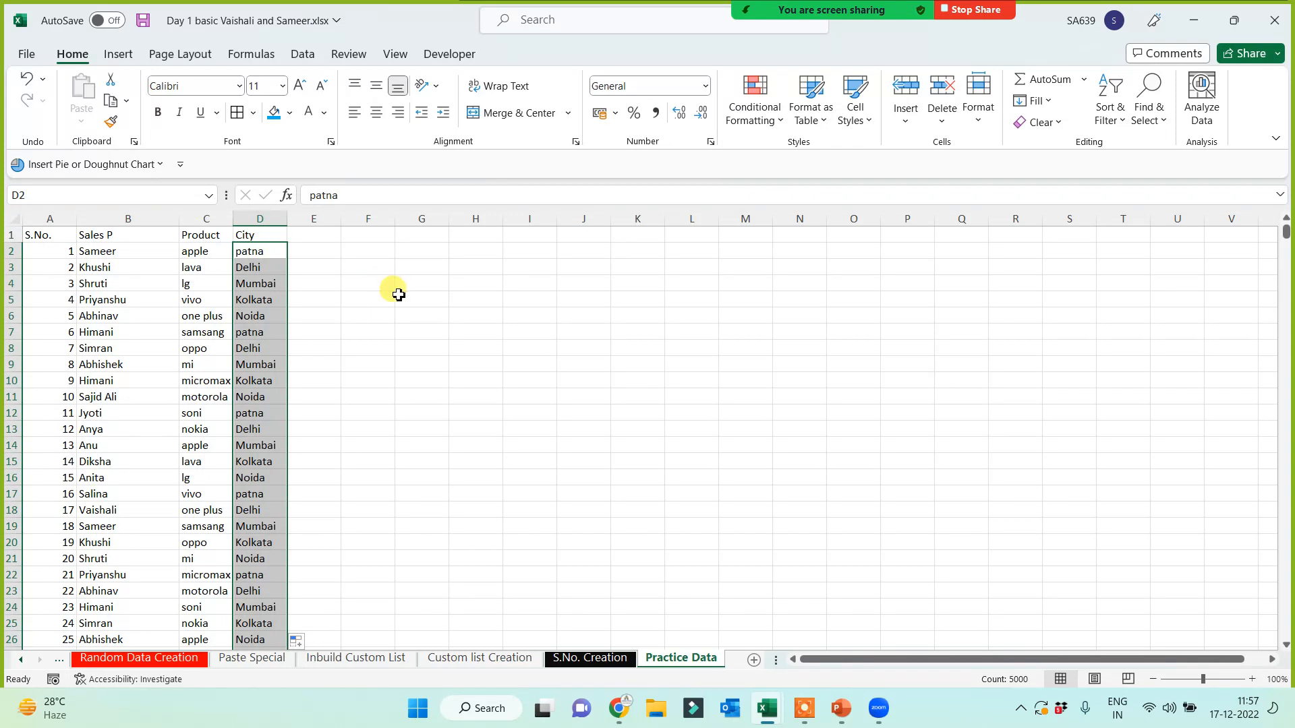
- Enter the header Sales Price in E1 and widen column E to fit it
left_click(311, 235)
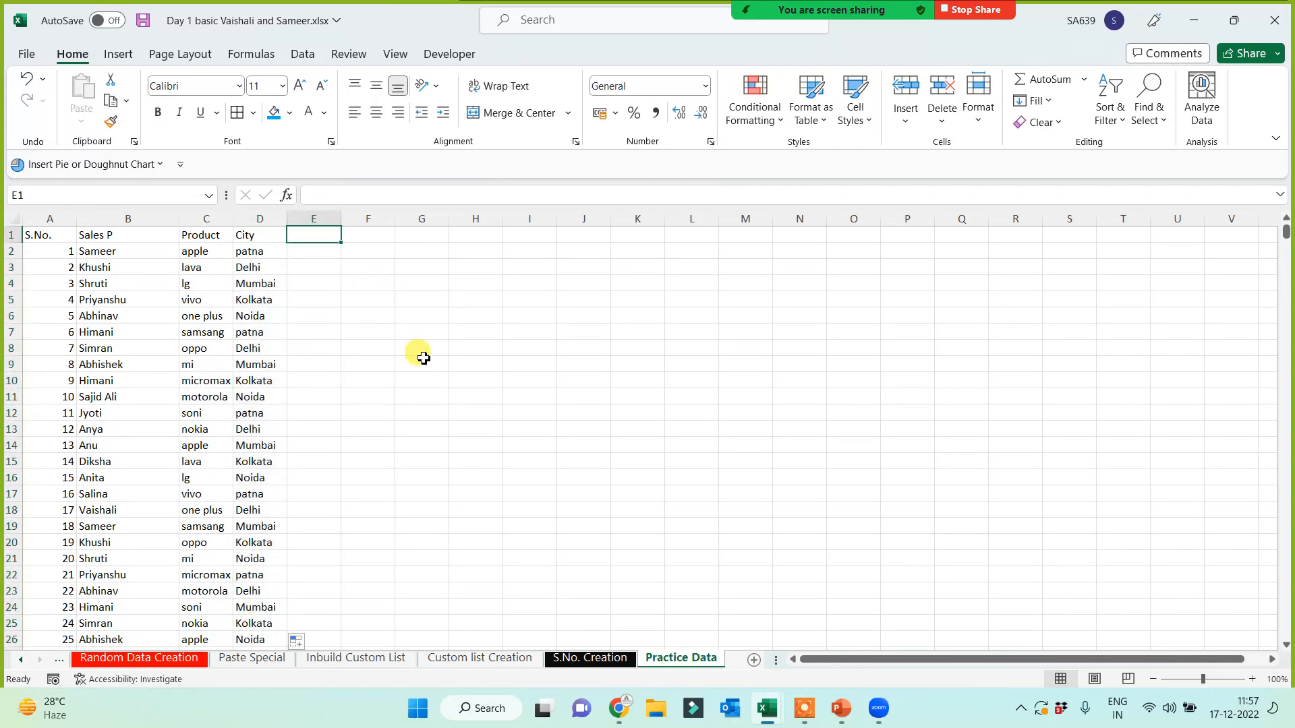
type("Sale")
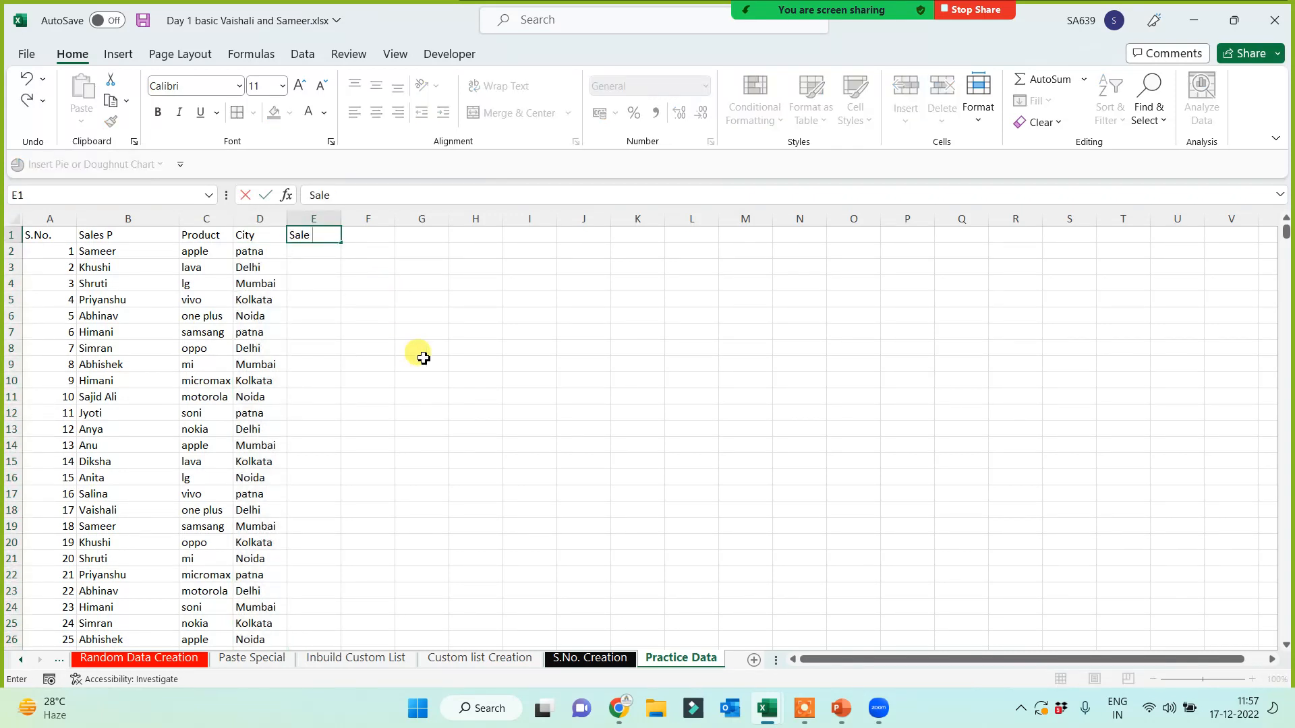
key("BackSpace")
type("s Price")
key("Return")
left_click_drag(341, 219, 368, 218)
- Enter a RANDBETWEEN formula in E2 that returns a random sales price between 1000 and 10000
type("=dran")
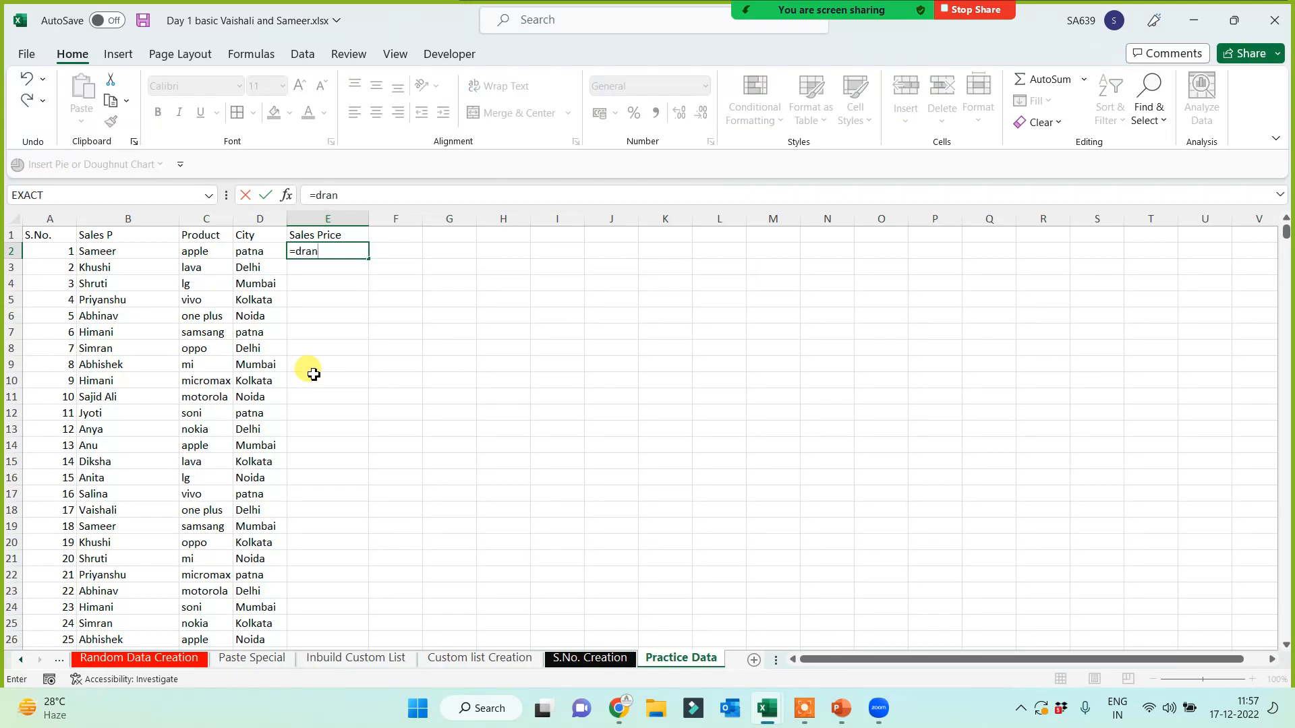
key("BackSpace")
key("BackSpace")
key("BackSpace")
type("rand")
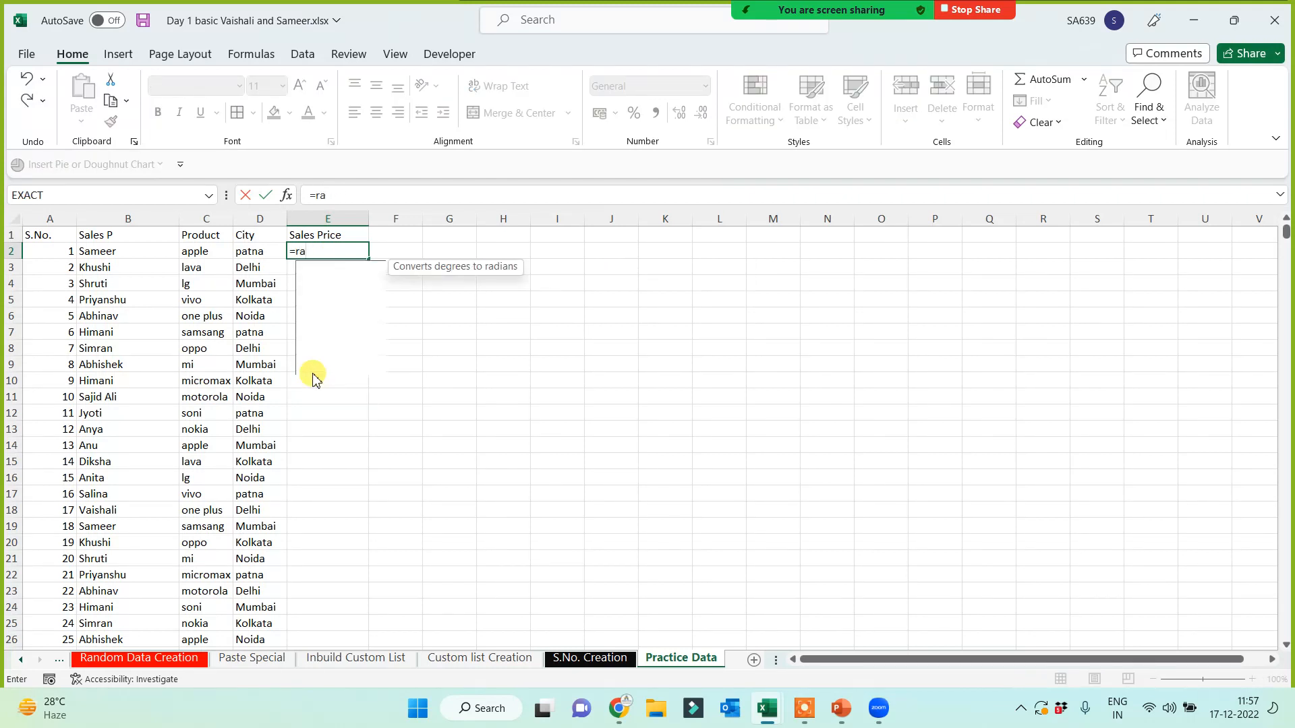
key("Down")
key("Down")
key("Tab")
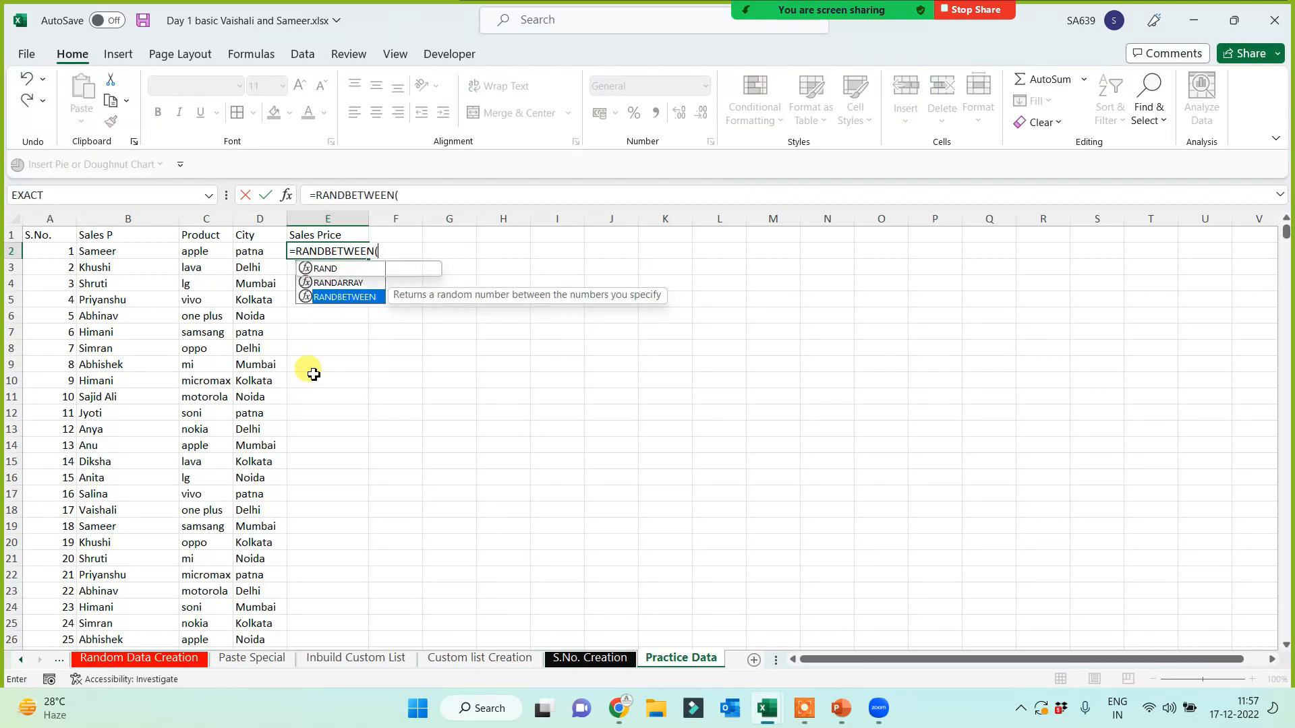
type("1000,10000")
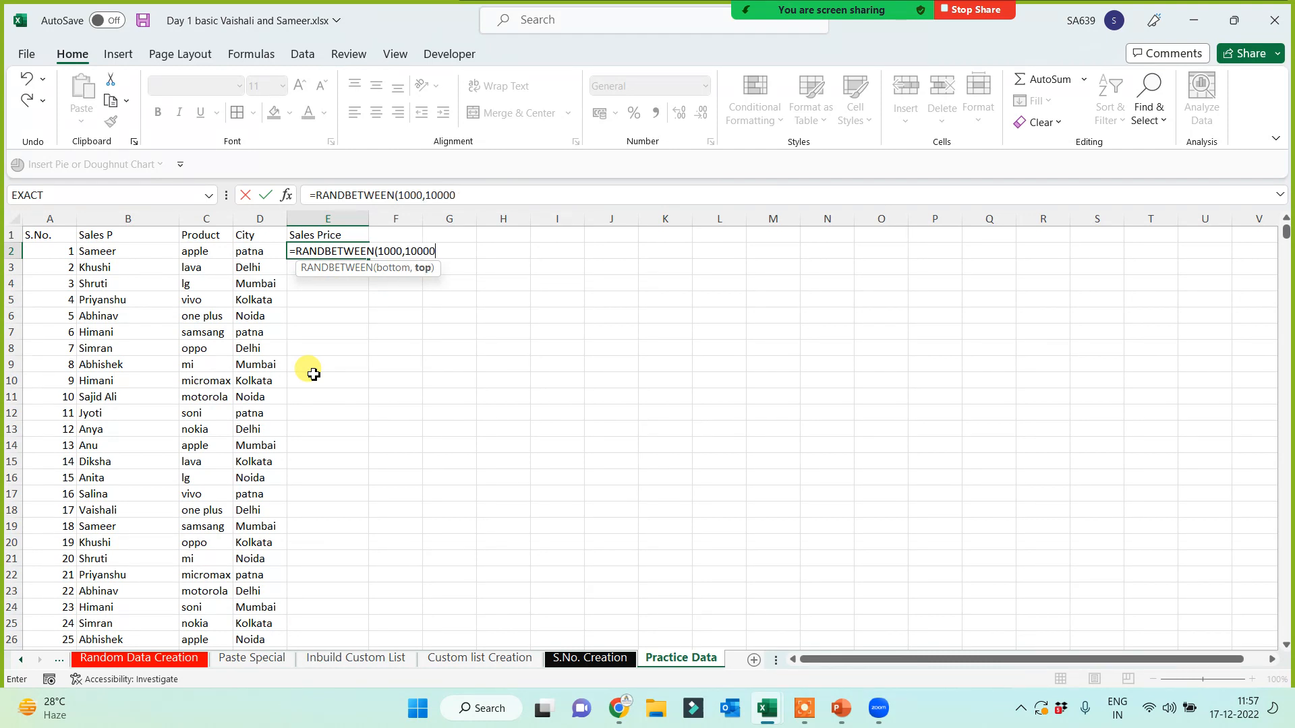
key("Return")
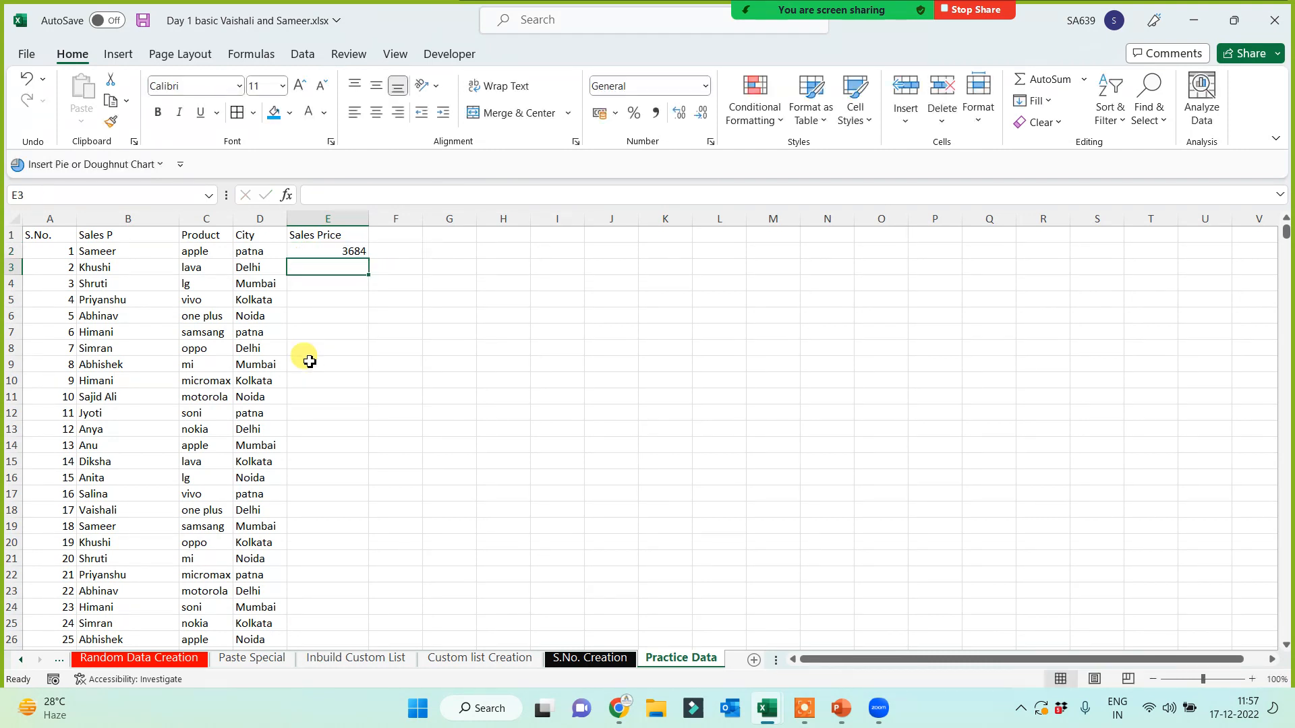
- Fill the random price formula from E2 down column E alongside all existing rows
left_click(340, 255)
double_click(369, 261)
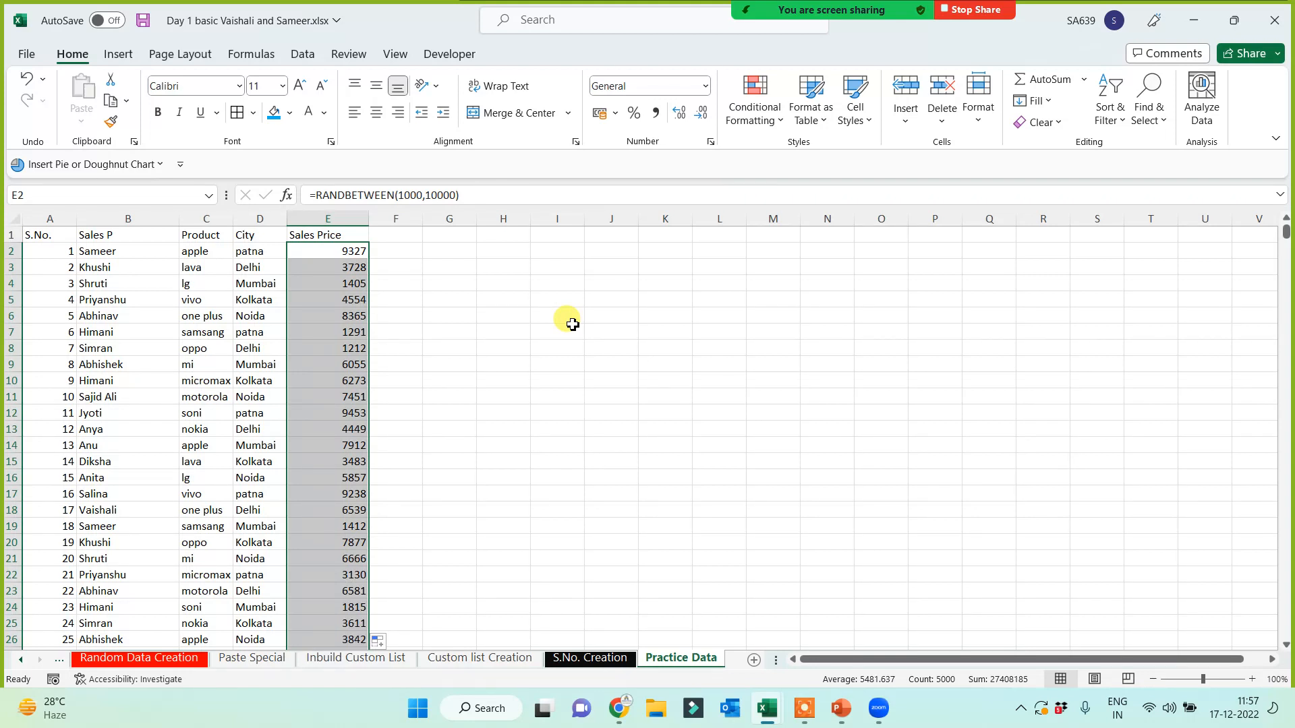
left_click(572, 323)
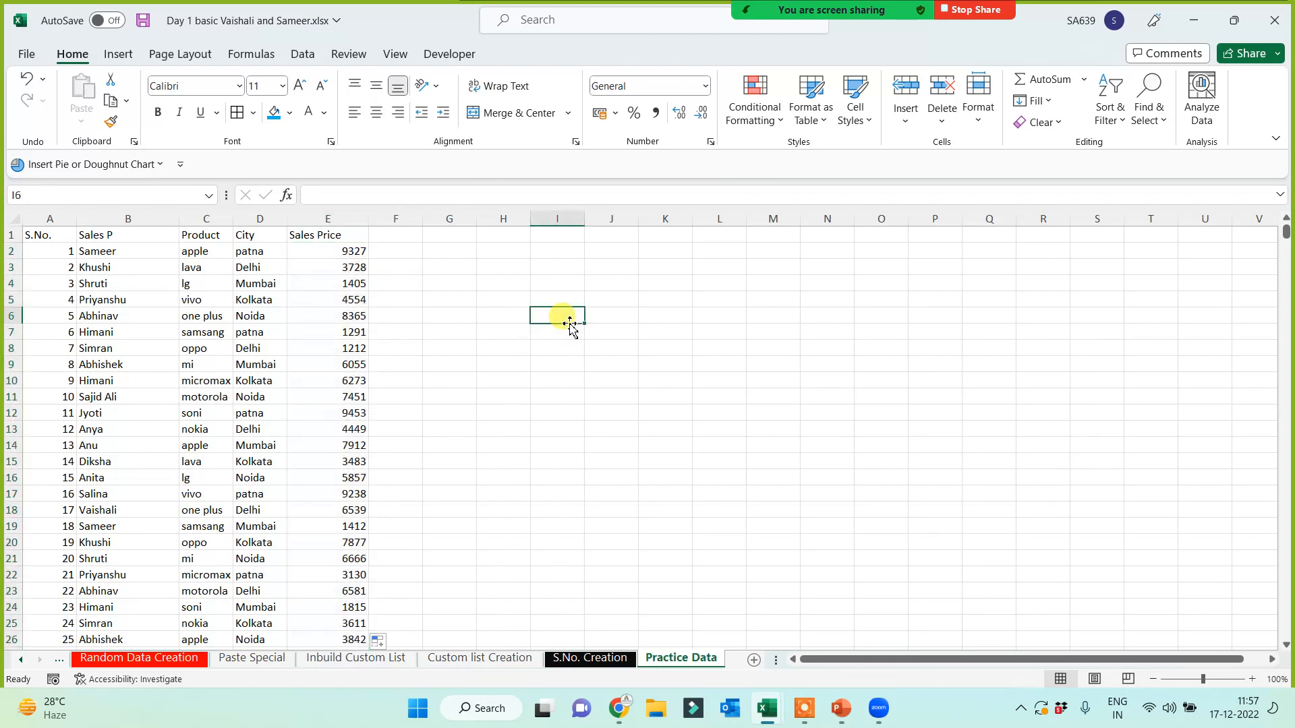
- Test the recalculation of the random prices by entering dsf in G7, and delete the test entry
left_click(329, 255)
left_click(463, 332)
type("dsf")
left_click(493, 401)
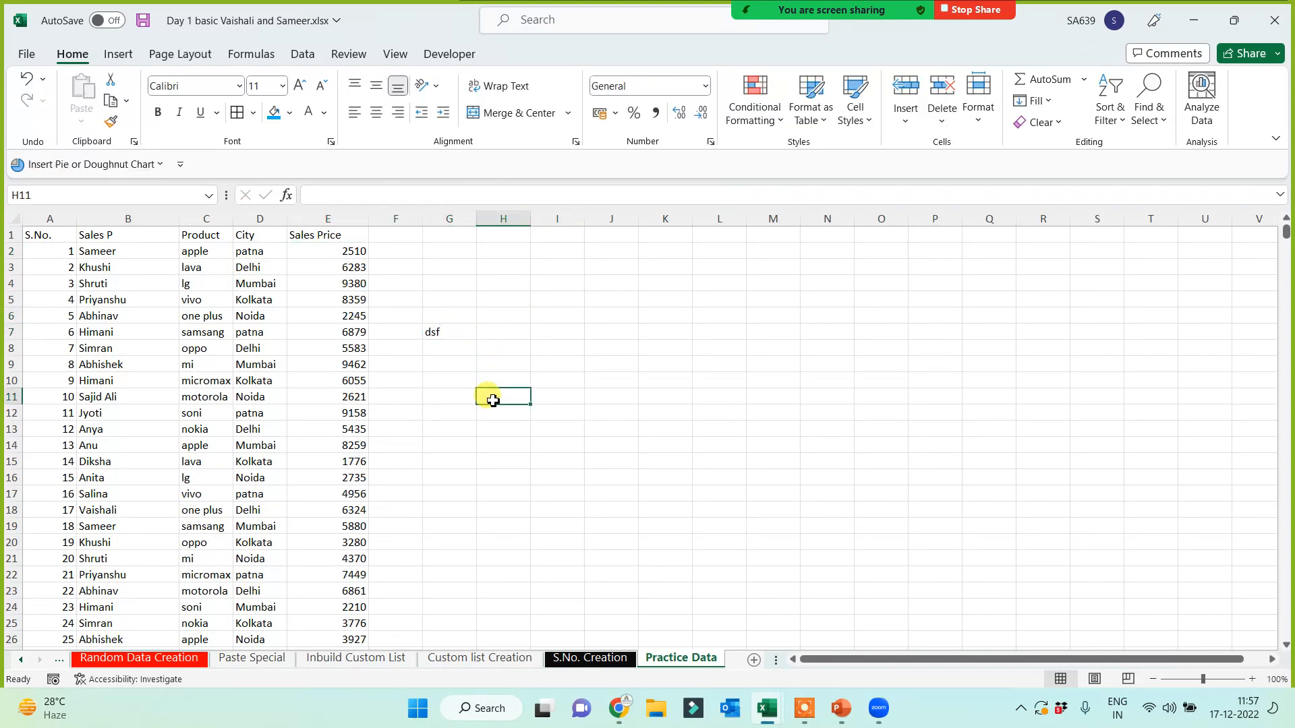
left_click(458, 328)
key("Delete")
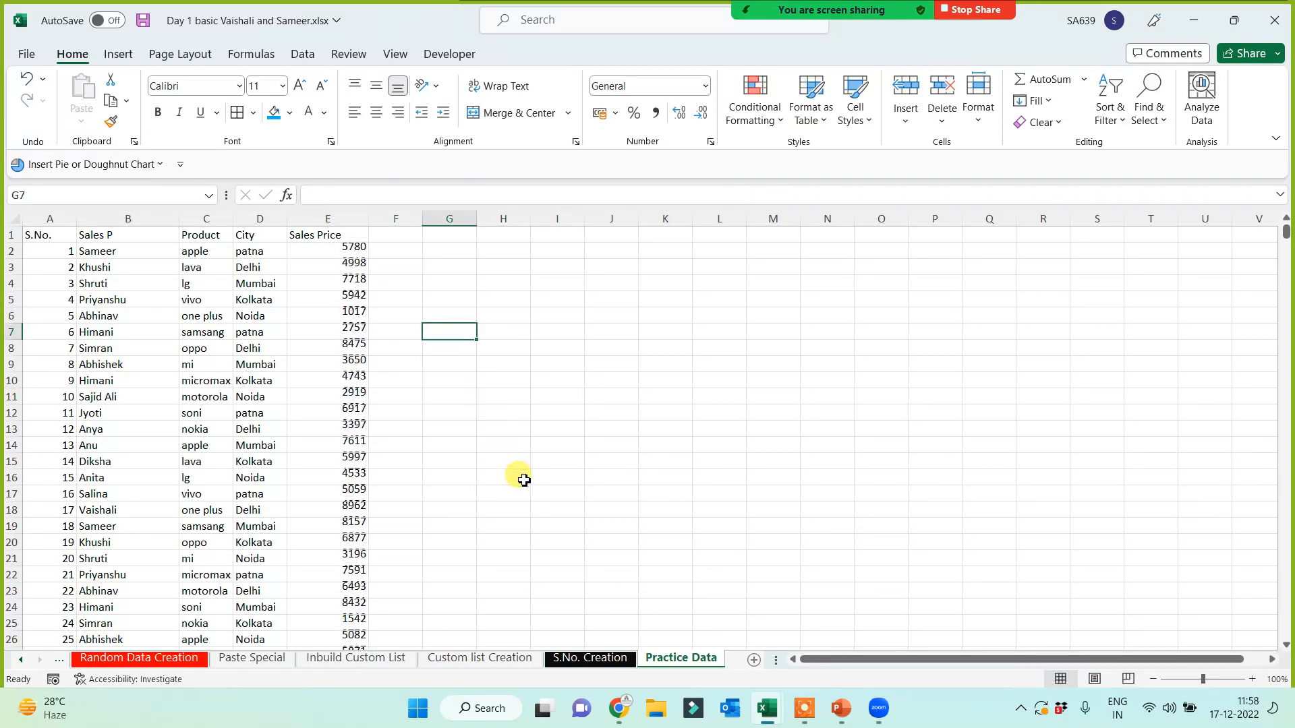
left_click(524, 480)
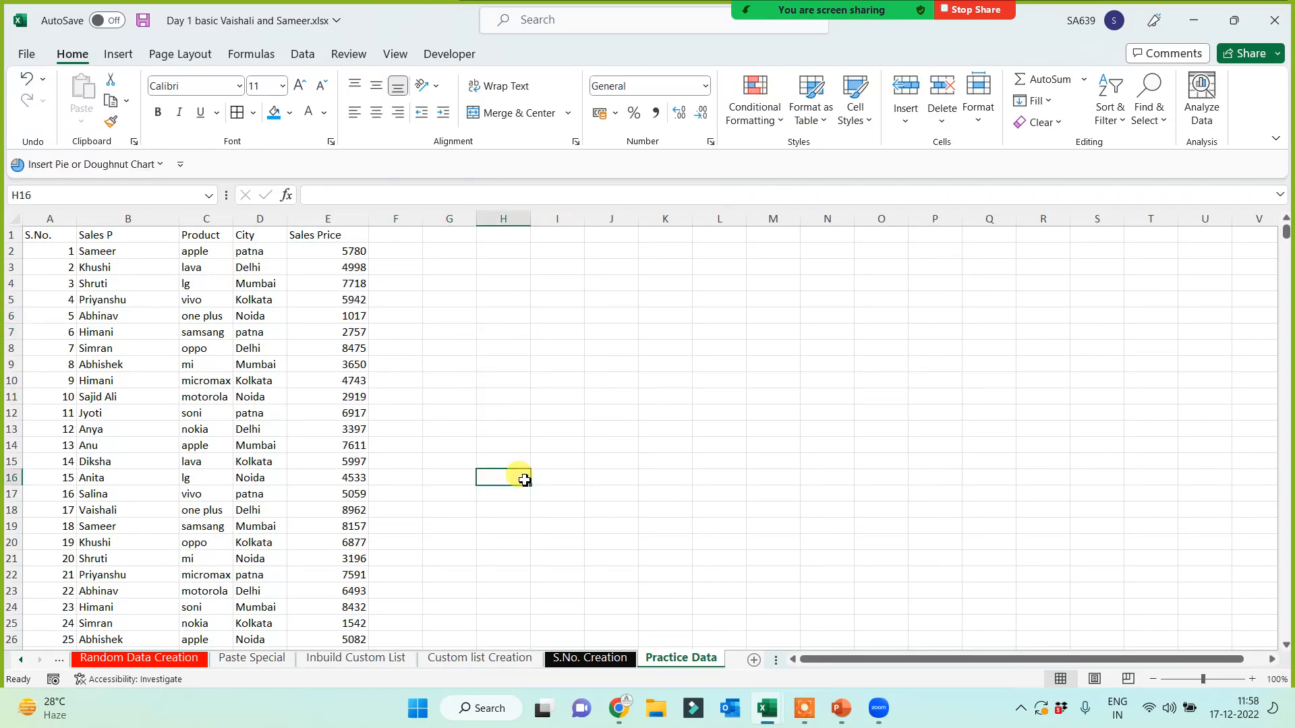
- Copy the Sales Price column and paste it over itself with Paste Special as Values to replace the formulas
left_click(320, 221)
key("ctrl+c")
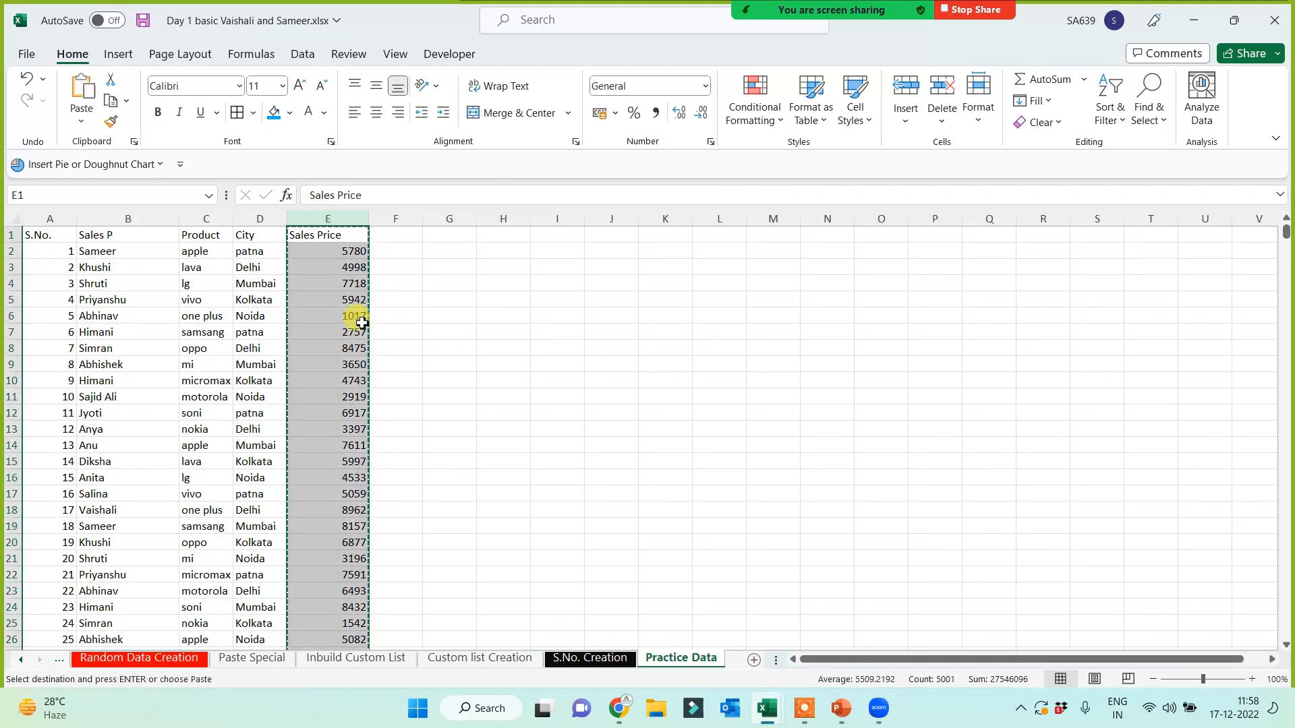
right_click(350, 309)
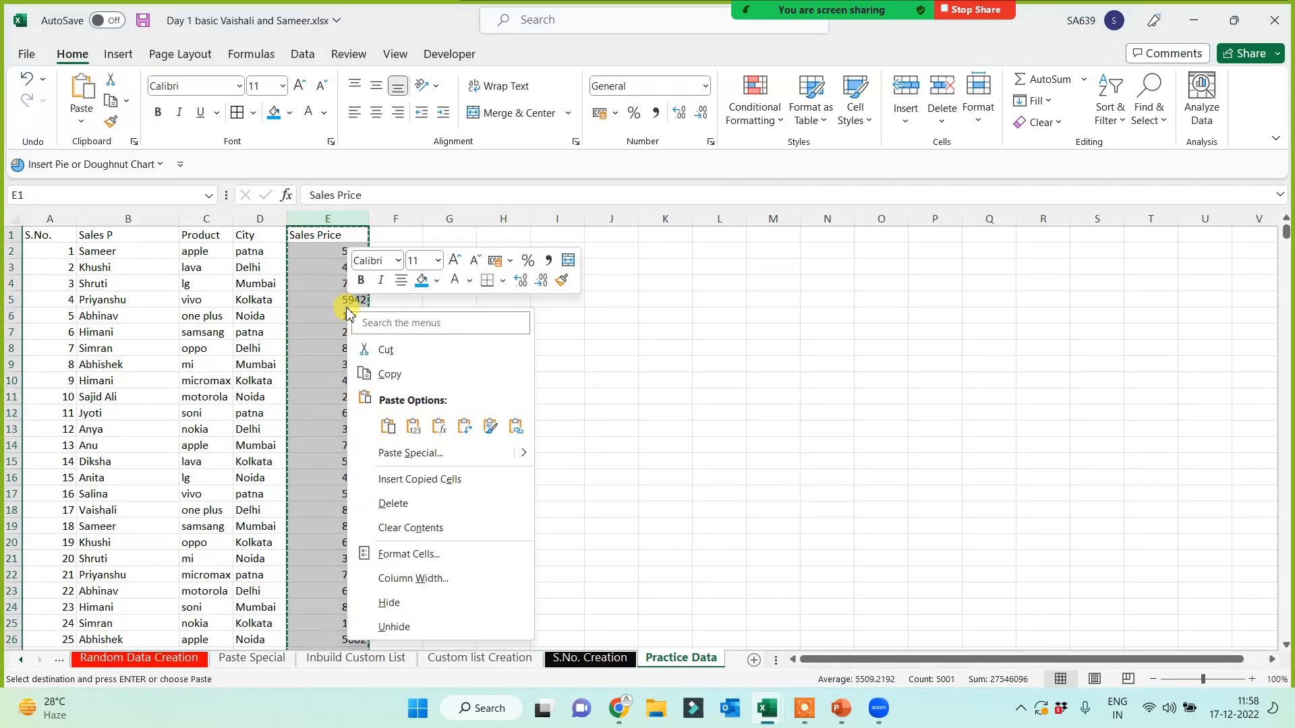
left_click(402, 460)
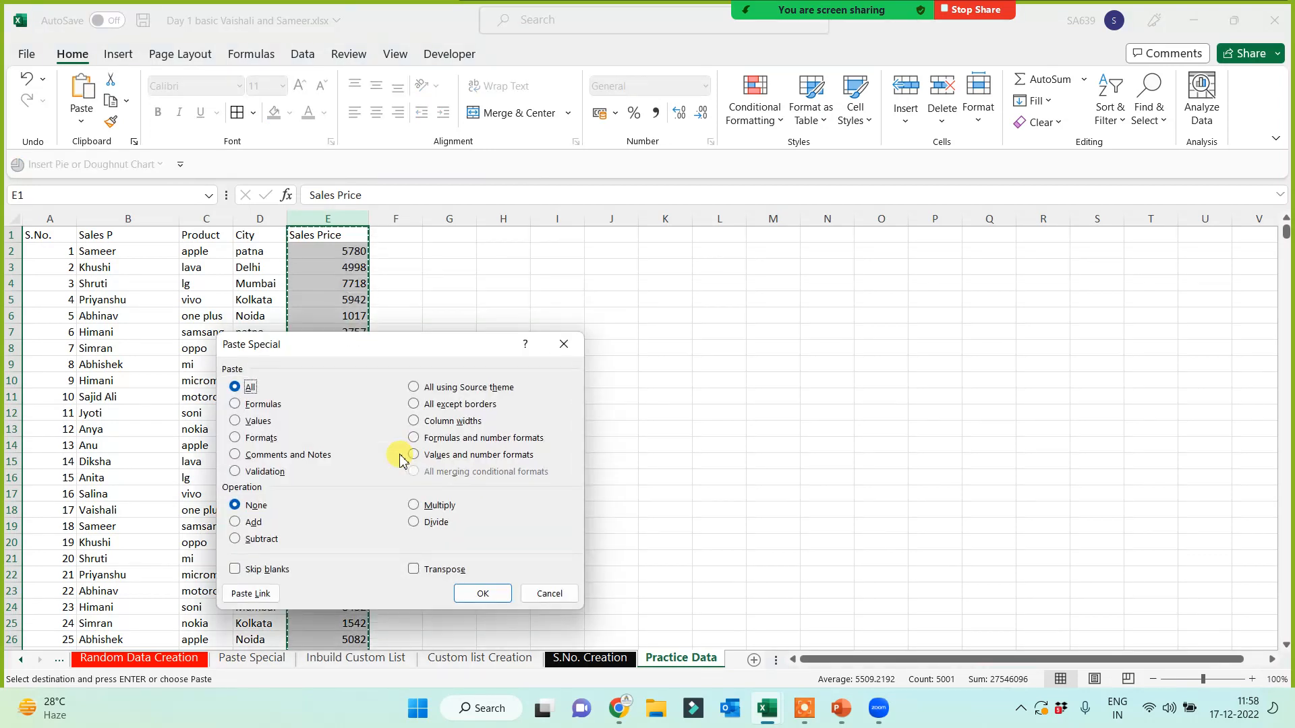
left_click(235, 420)
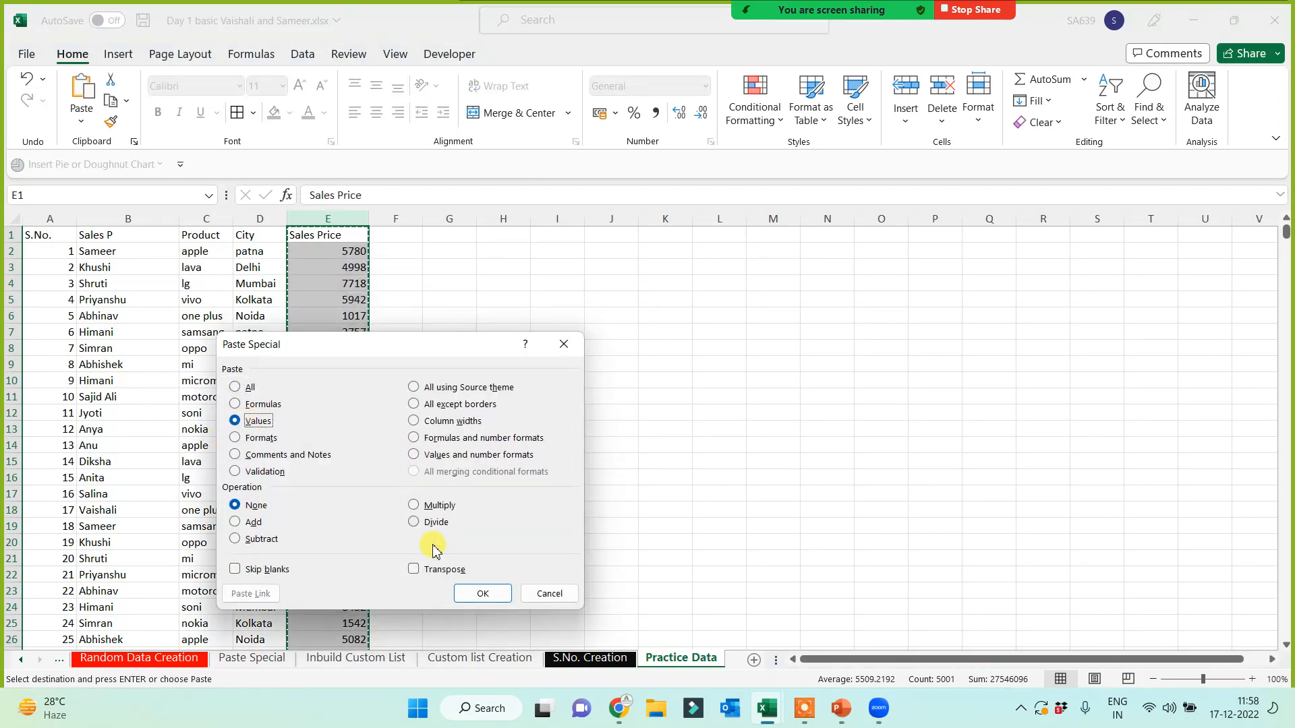
left_click(477, 596)
left_click(587, 315)
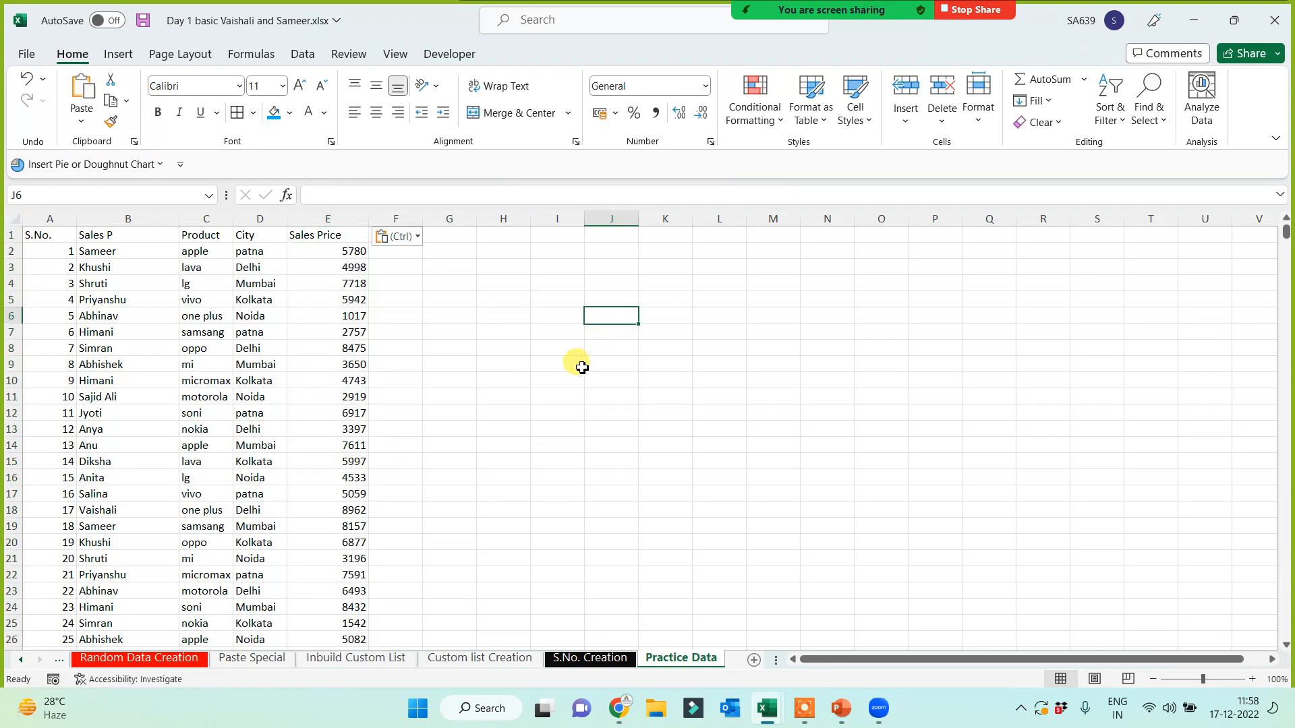
- Enter the header Date in F1 and the starting date 1 jan 2020 in F2
scroll(497, 422, "up", 3, "ctrl")
scroll(667, 402, "up", 2)
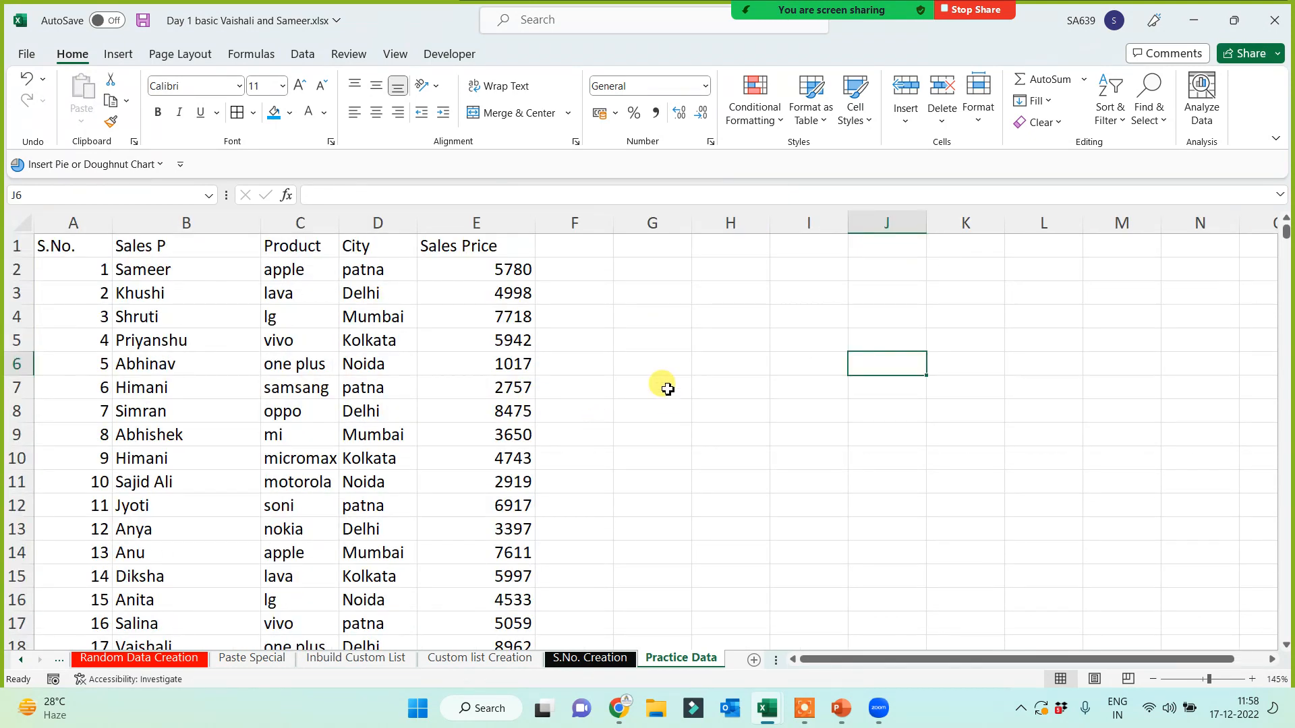
left_click(585, 248)
type("Date")
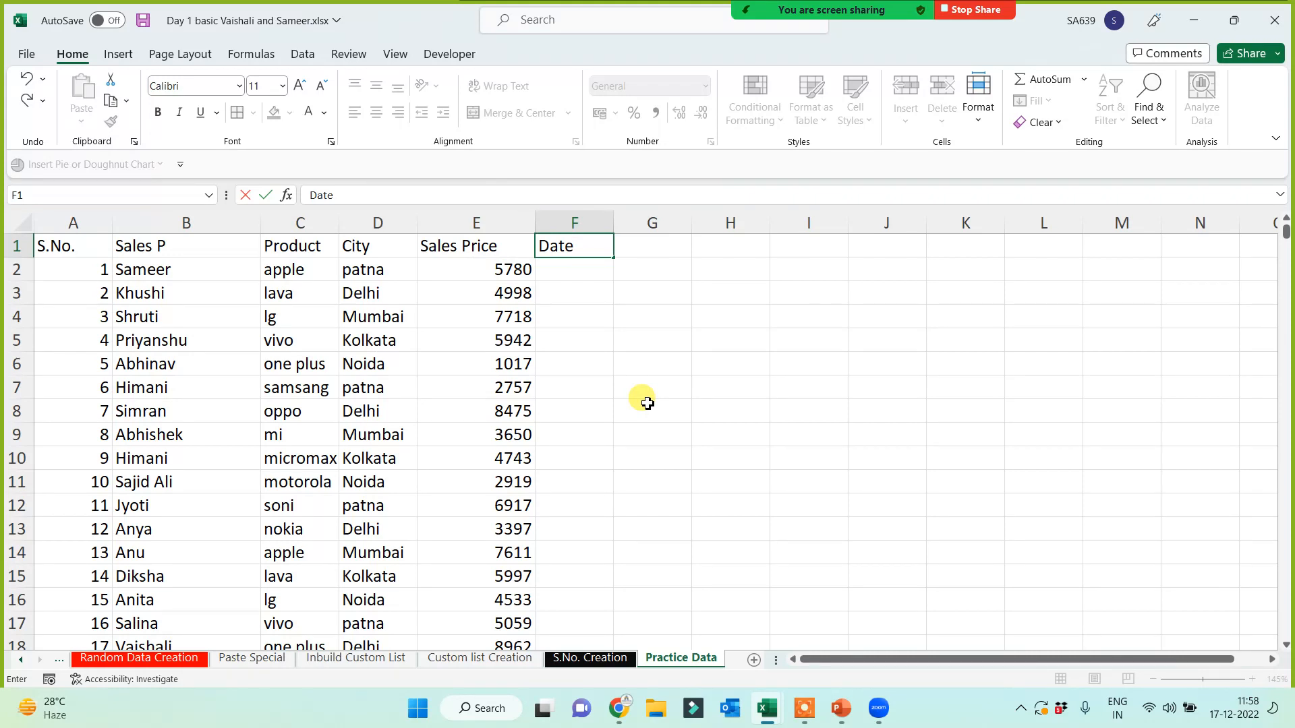
key("Return")
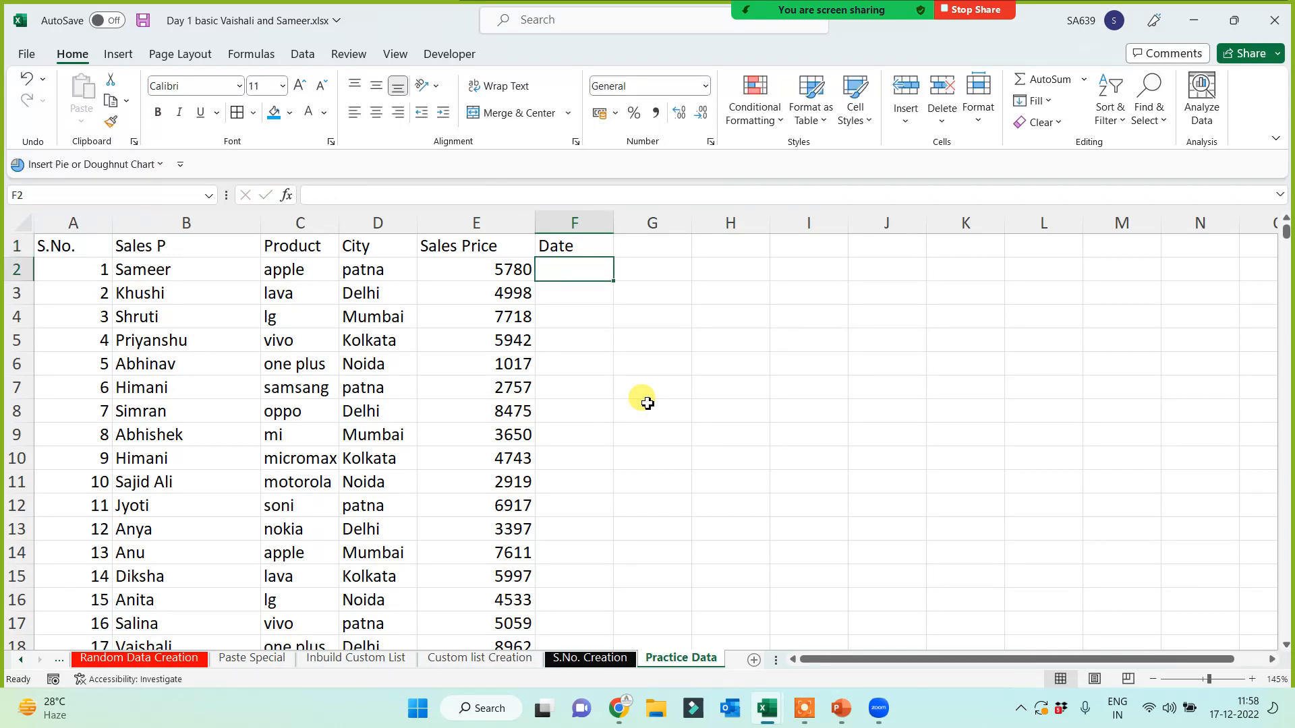
type("1")
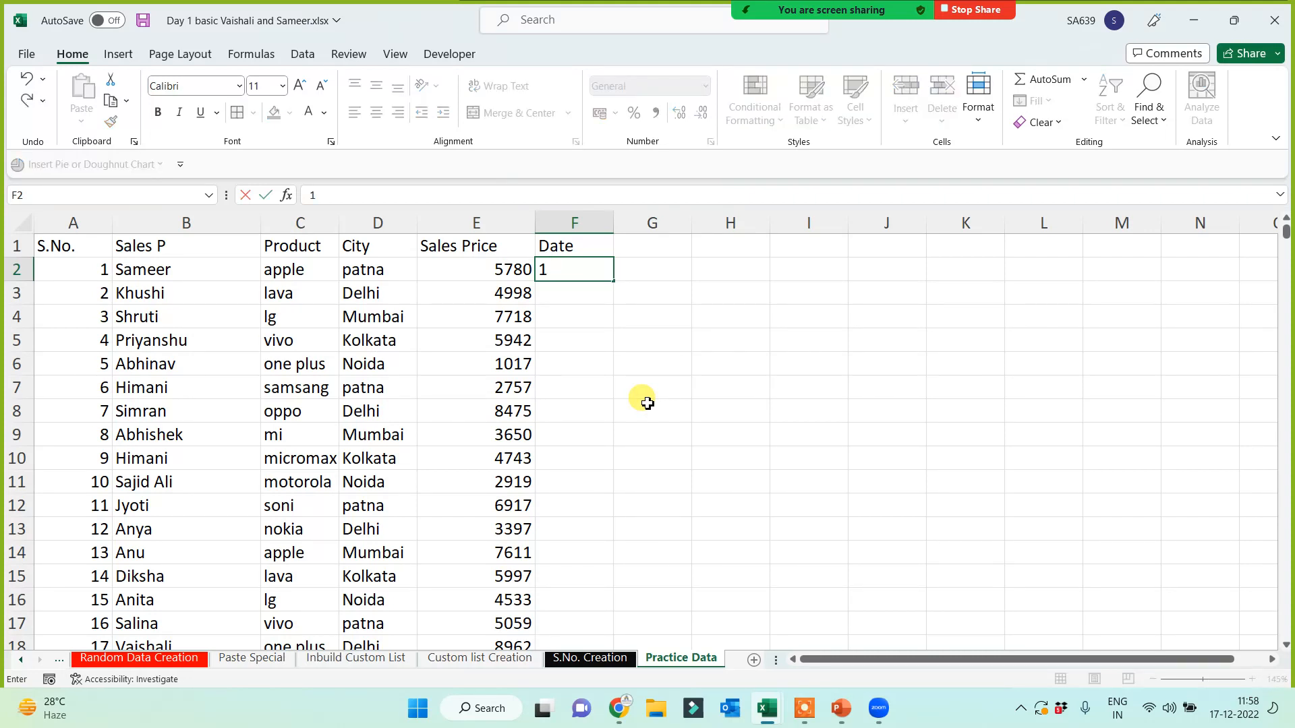
type(" jan 2020")
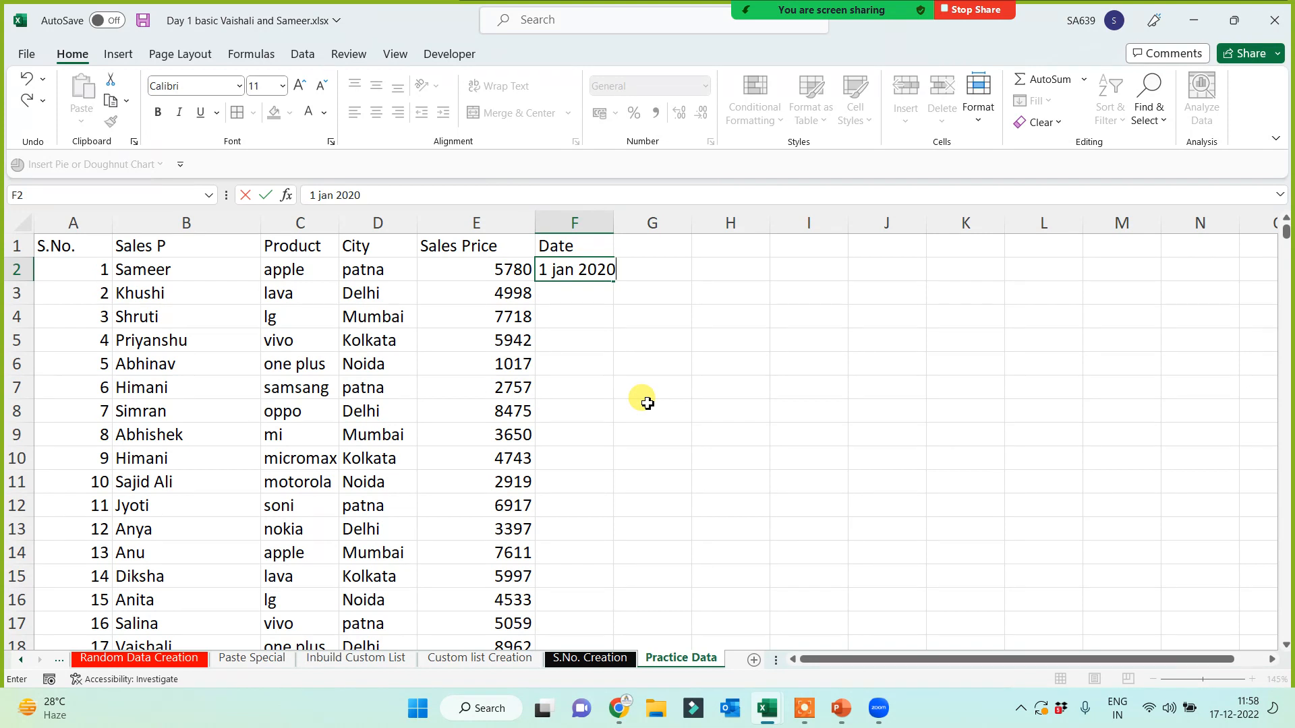
key("Return")
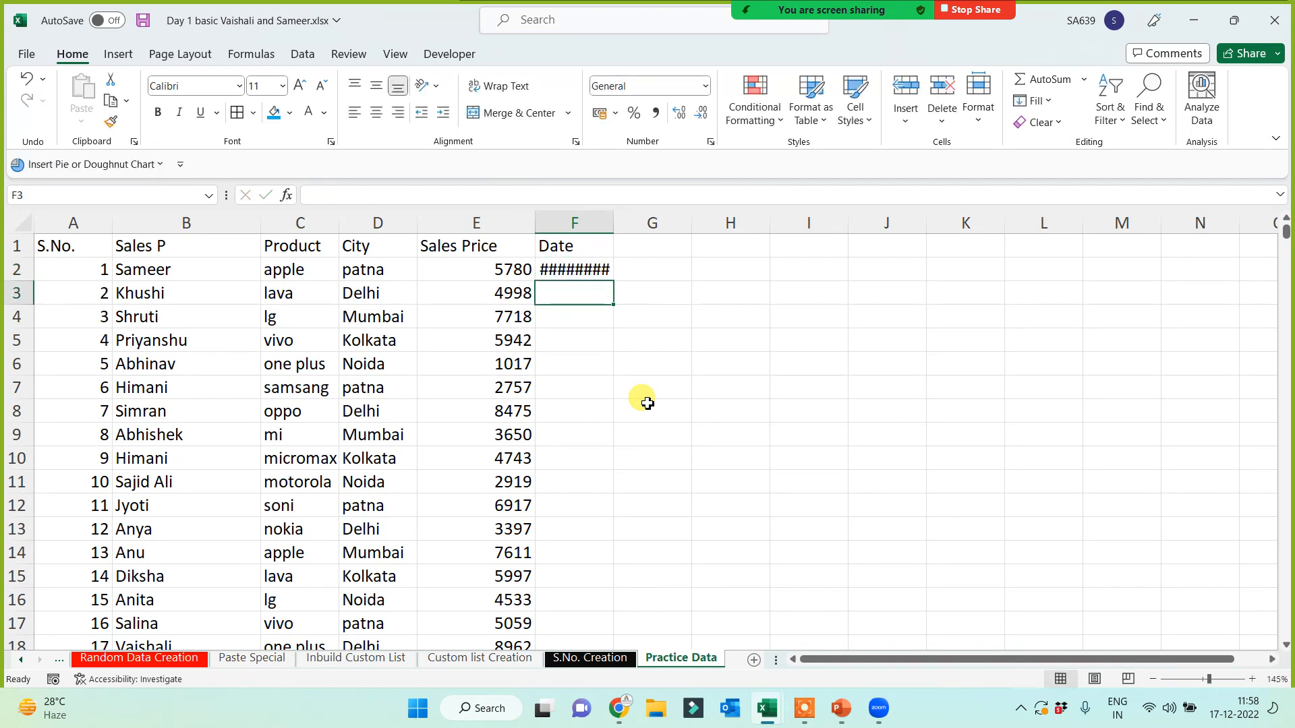
- Change the starting date in F2 to 01-01-2015 and widen column F so the whole date fits
key("Up")
left_click(410, 195)
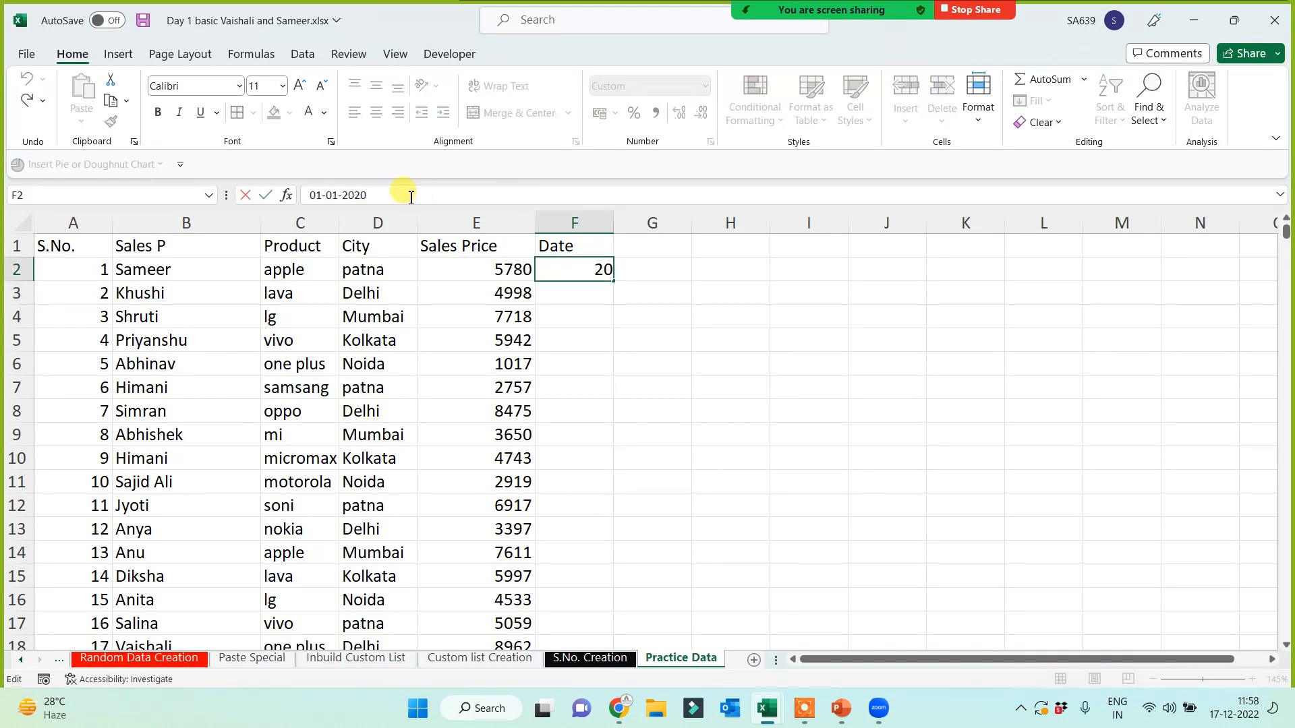
key("BackSpace")
key("BackSpace")
type("15")
key("Return")
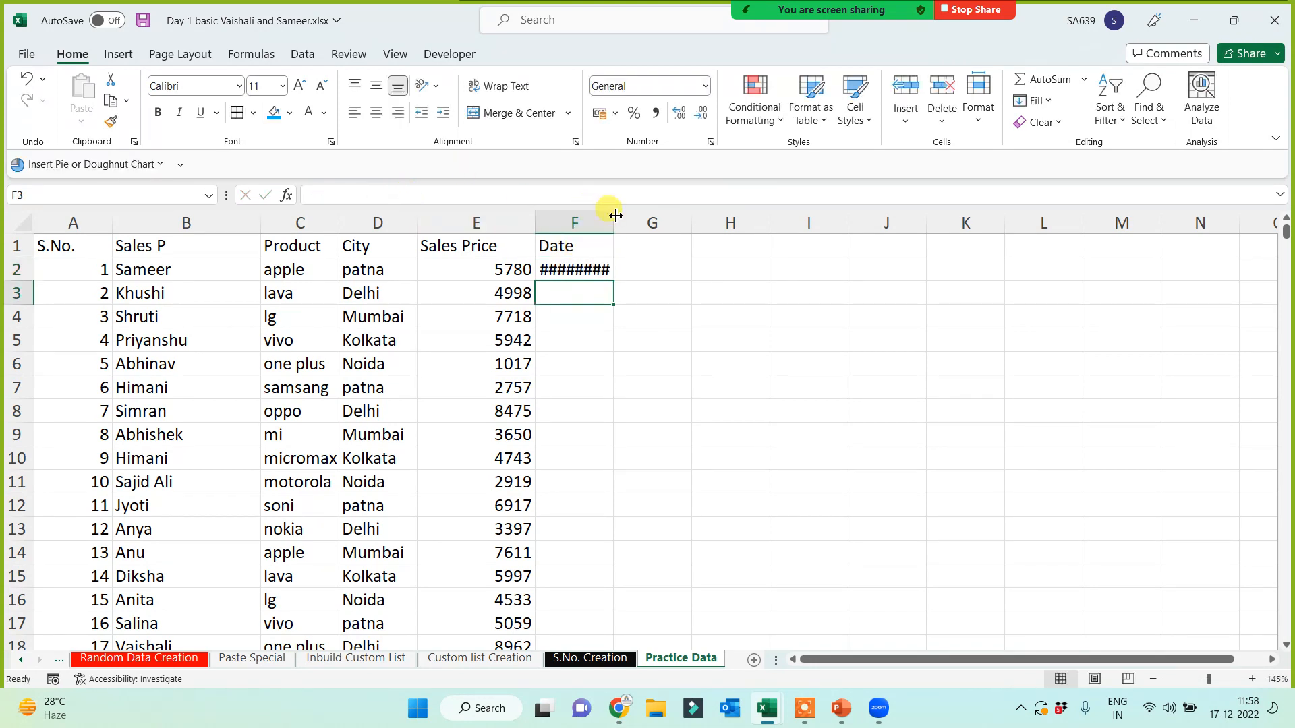
left_click_drag(613, 211, 664, 214)
left_click(649, 273)
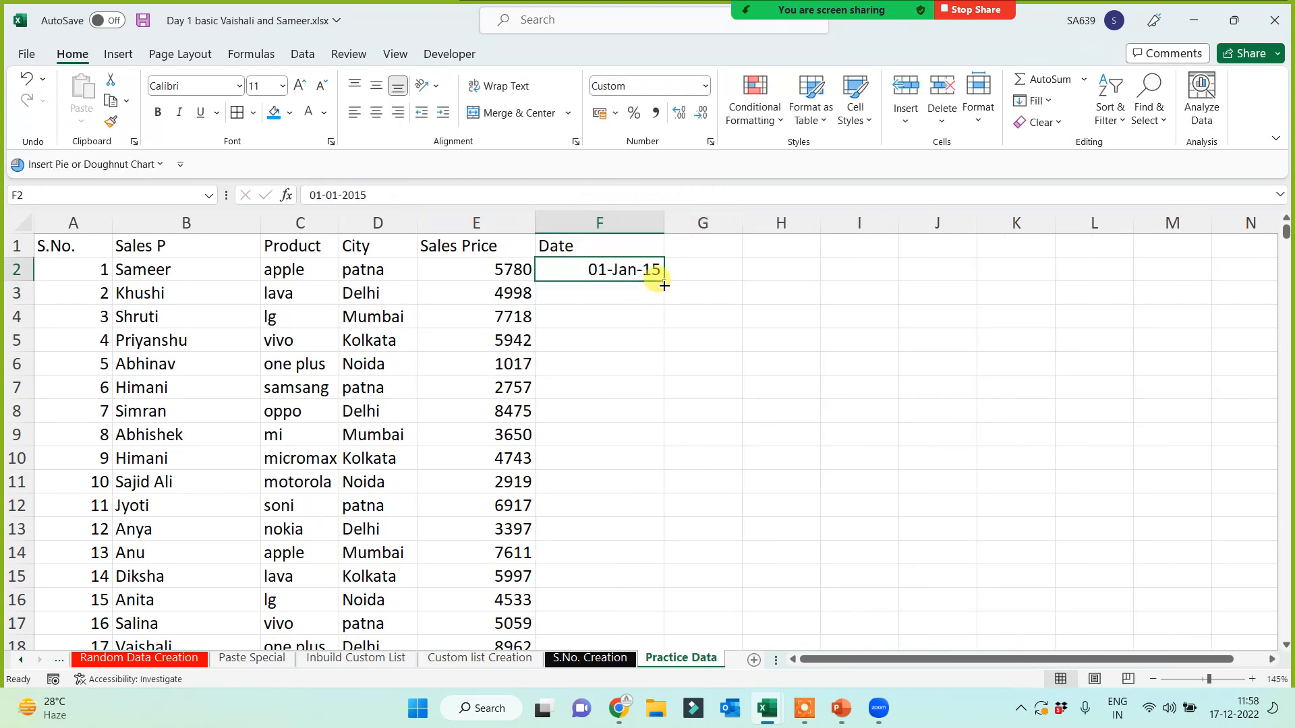
- Fill the starting date down column F as a daily series, and clear all the filled dates
double_click(664, 281)
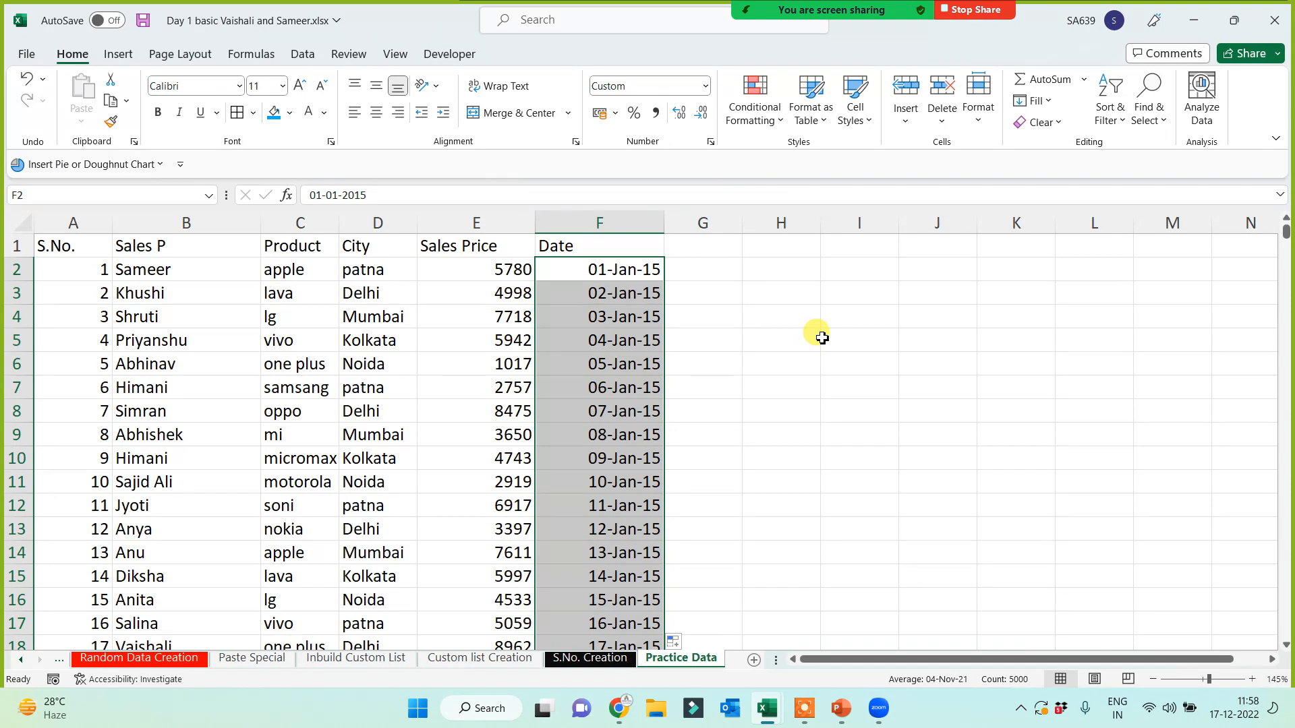
key("Down")
key("Down")
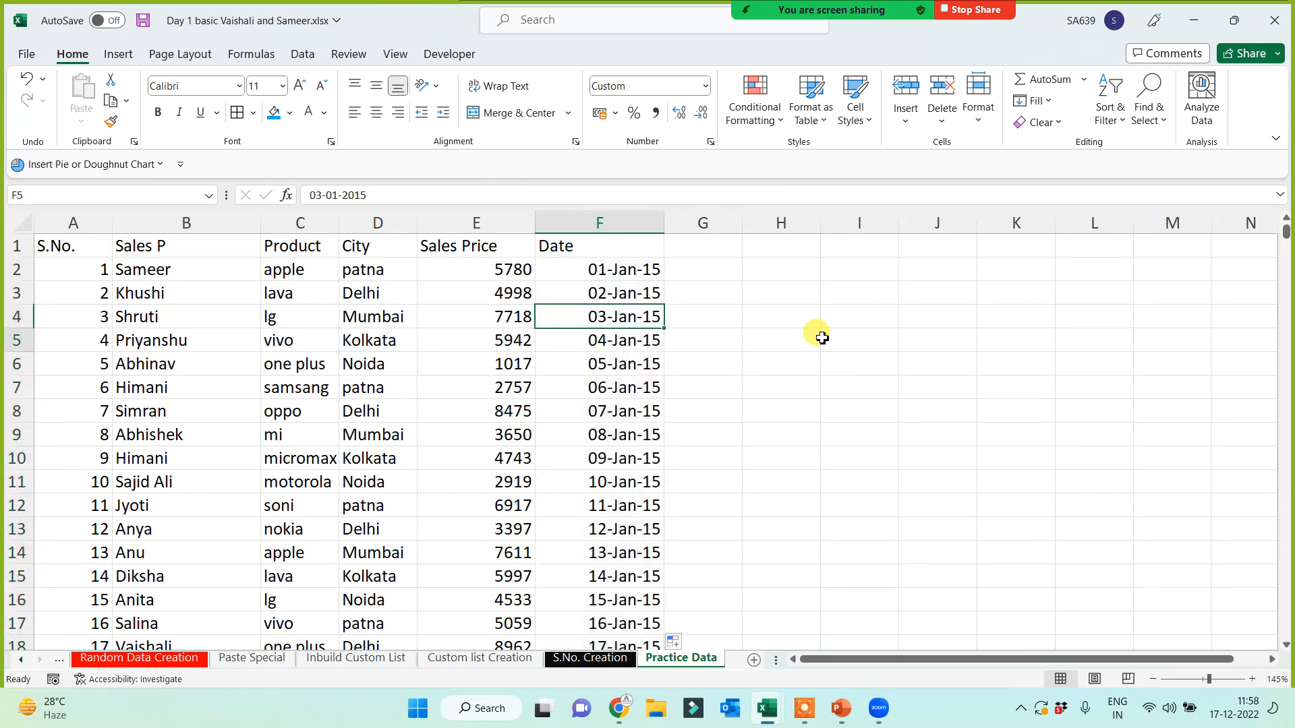
key("Up")
key("Up")
key("ctrl+shift+Down")
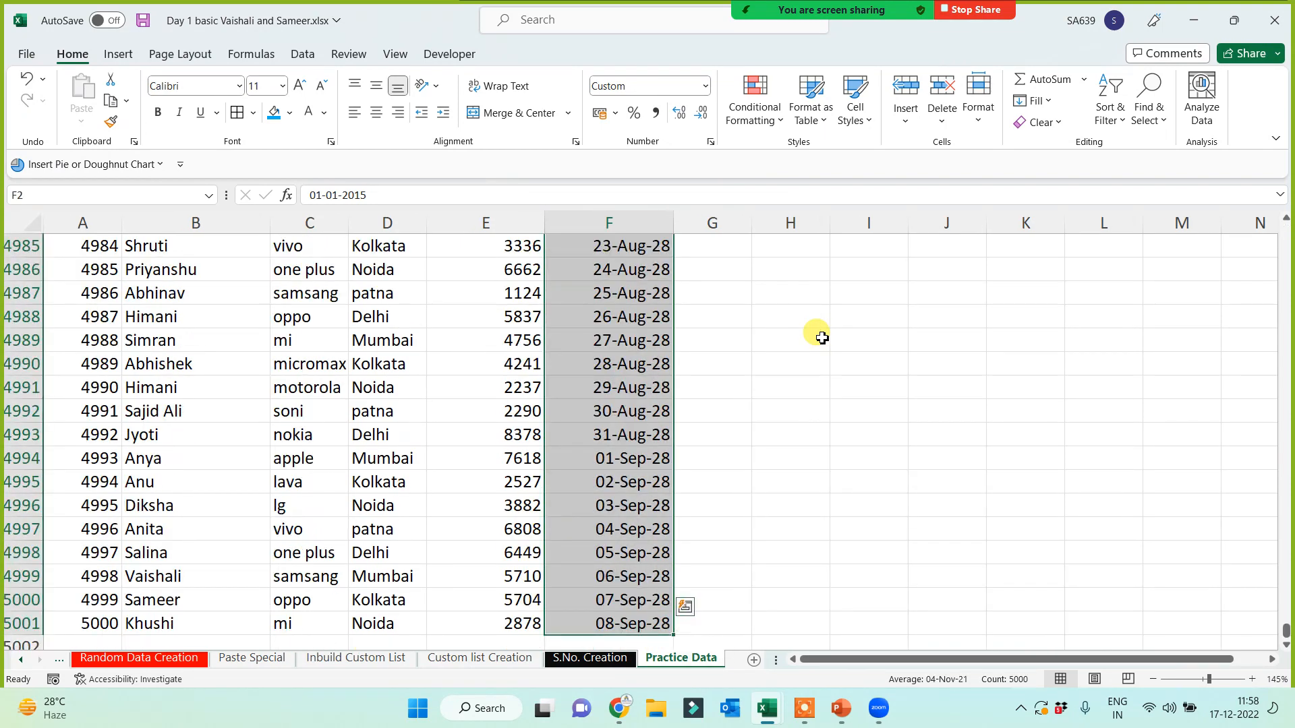
key("Delete")
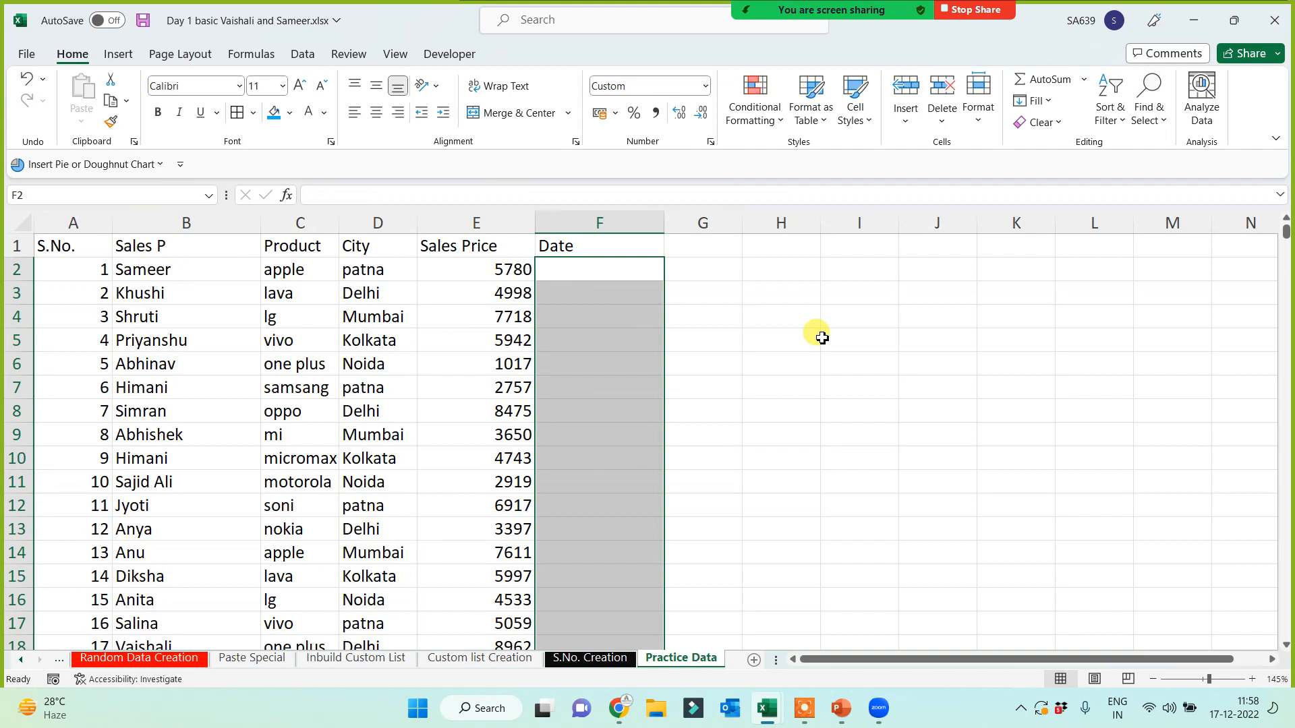
- Enter =RANDBETWEEN("1 jan 2015","30 Nov 2022") in F2 and fill it down the whole Date column
left_click(615, 266)
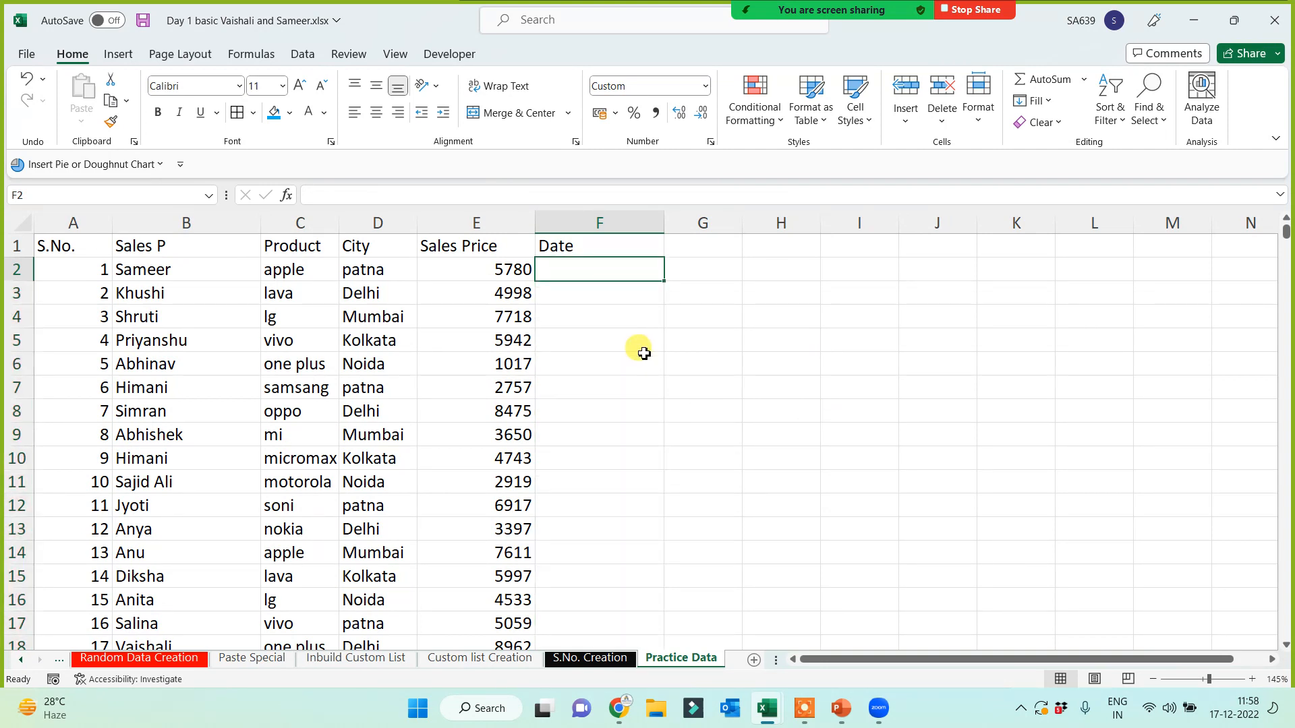
type("=rand")
key("Down")
key("Down")
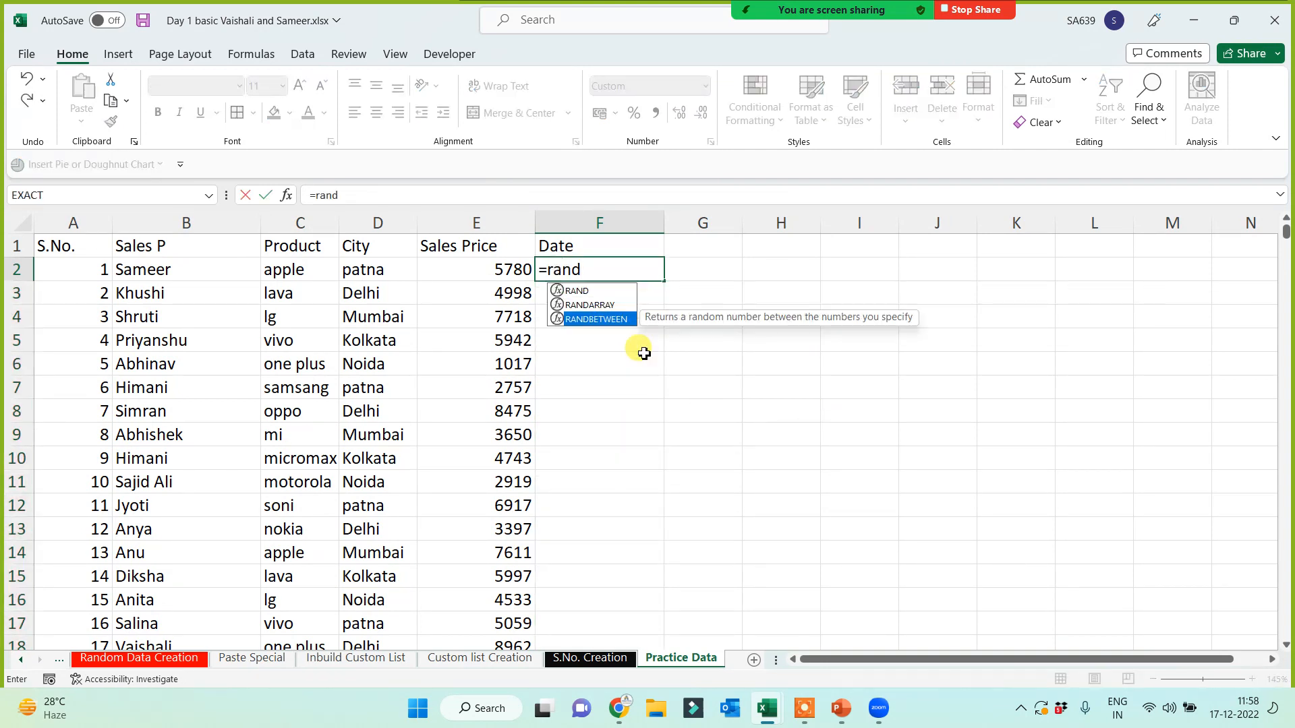
key("Tab")
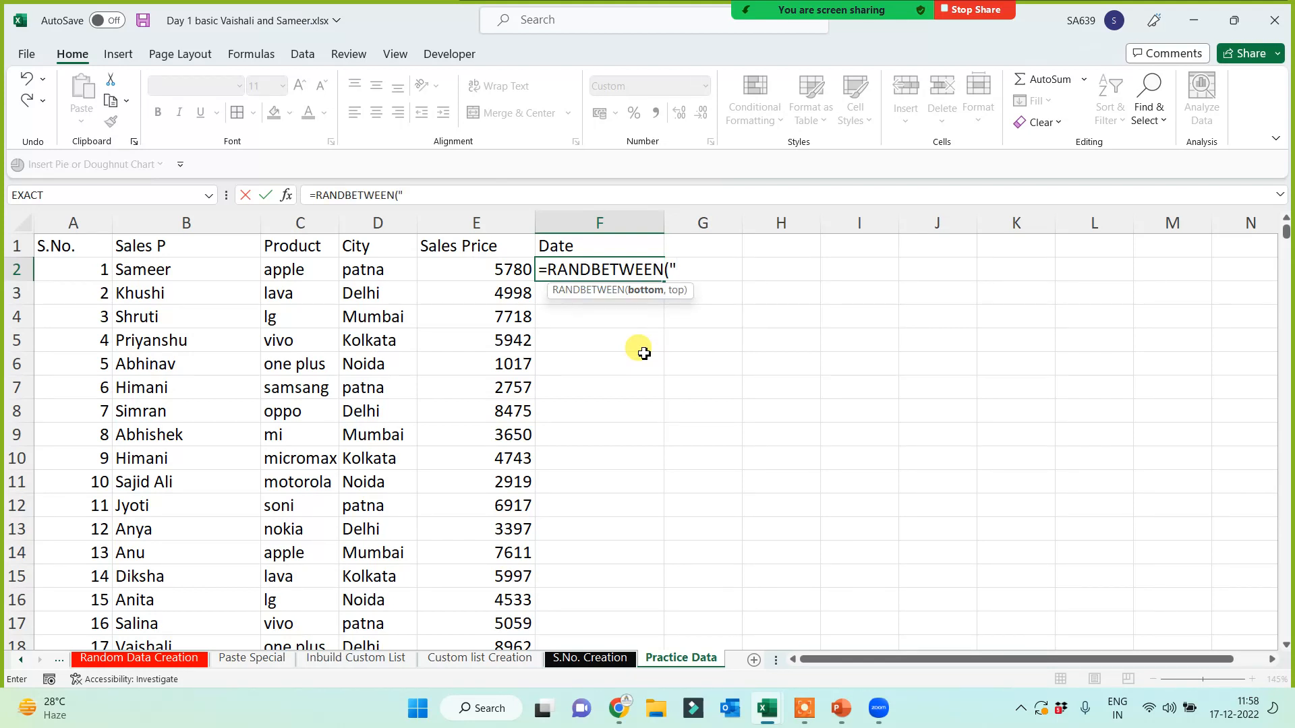
type("\"1 jan 2015")
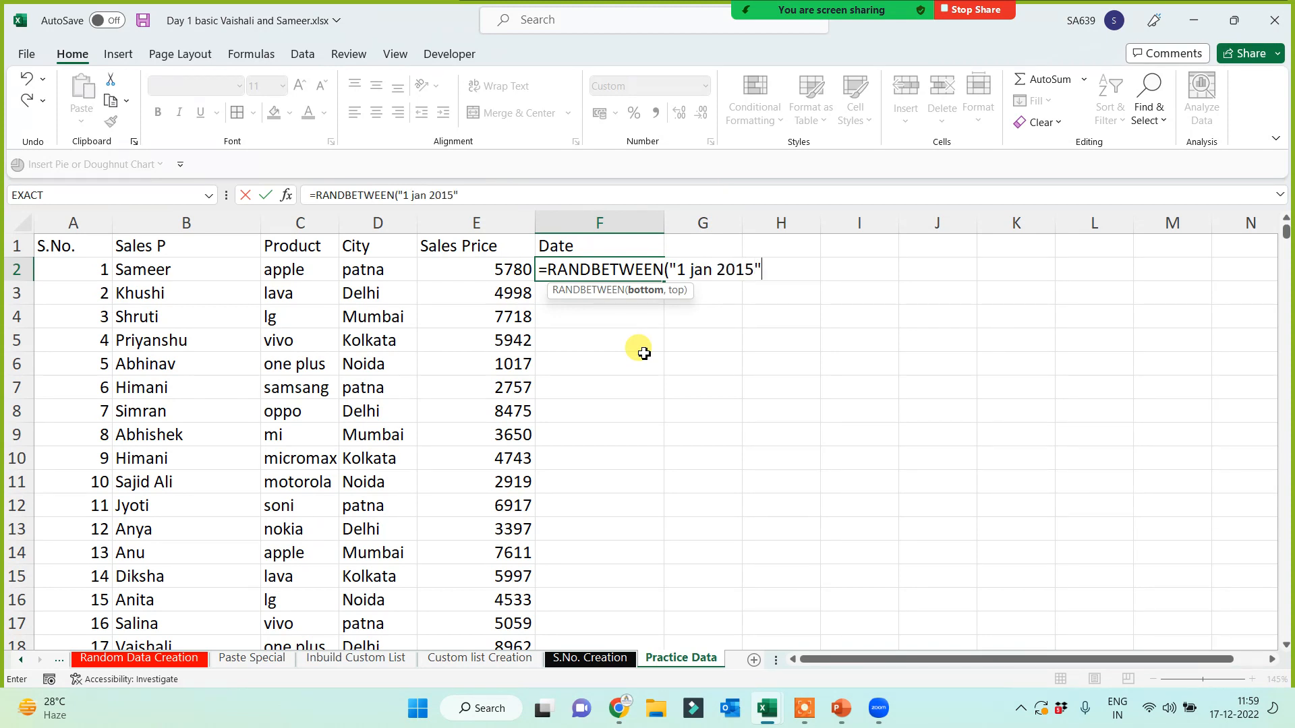
type("\",\"30 Dec")
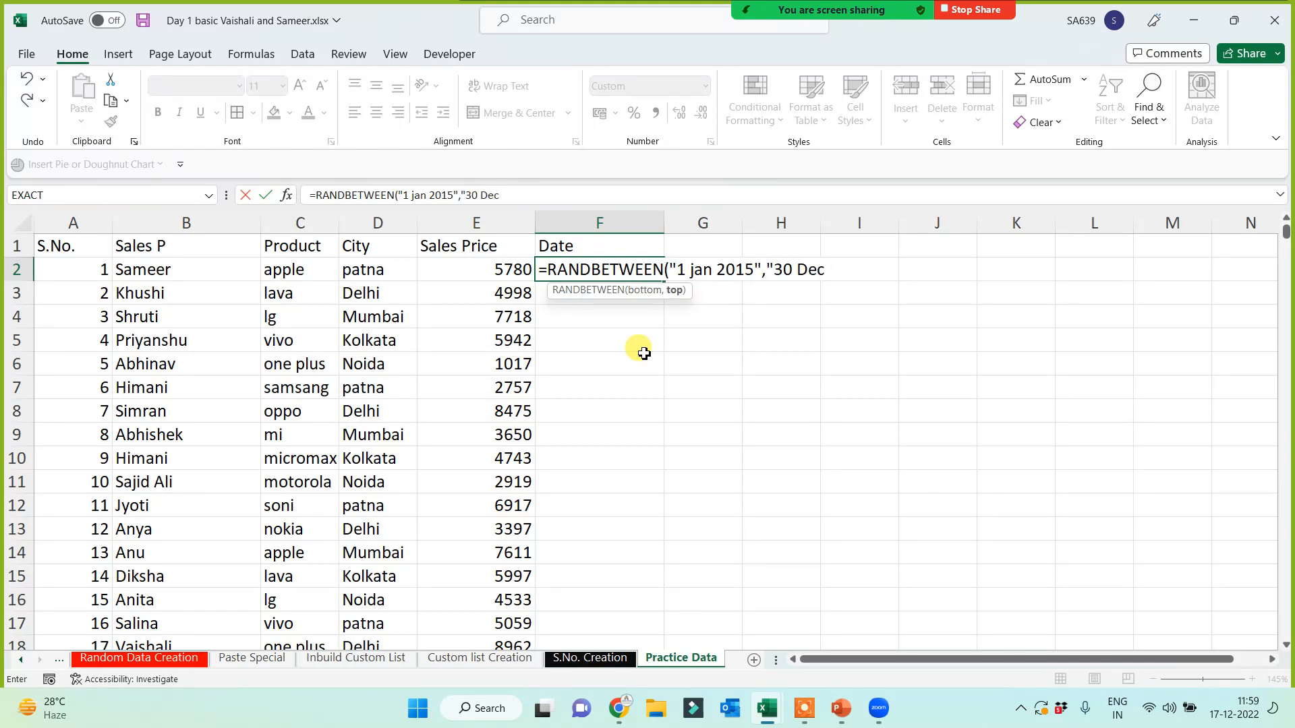
type(" 202")
key("BackSpace")
key("BackSpace")
key("BackSpace")
key("BackSpace")
key("BackSpace")
key("BackSpace")
key("BackSpace")
key("BackSpace")
key("BackSpace")
key("BackSpace")
type("30 Nov 2022\")")
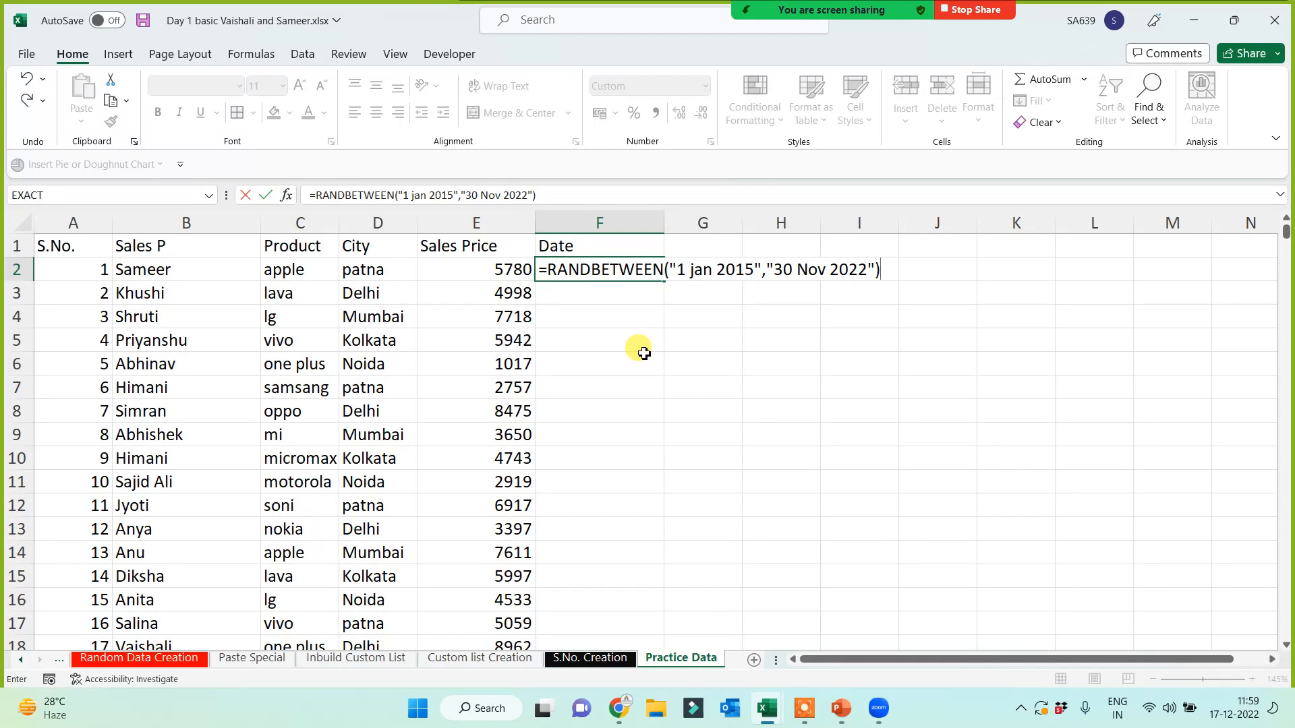
key("Return")
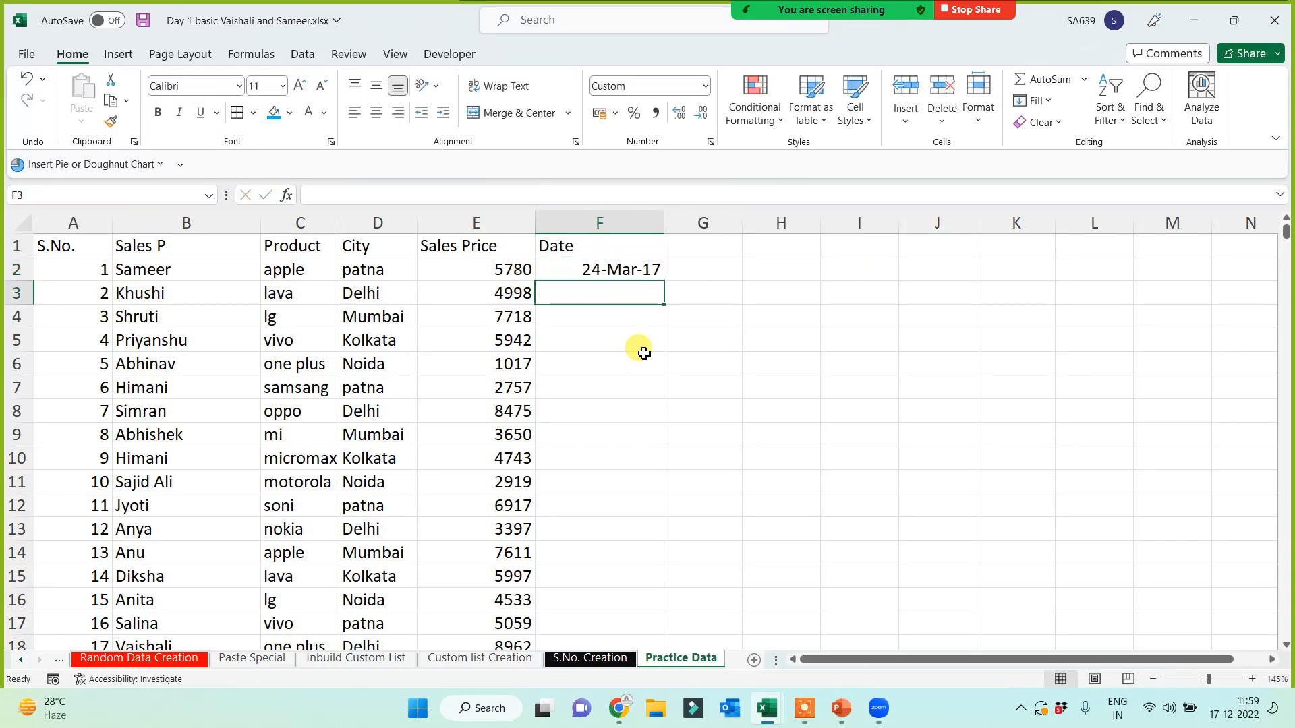
left_click(631, 273)
double_click(664, 280)
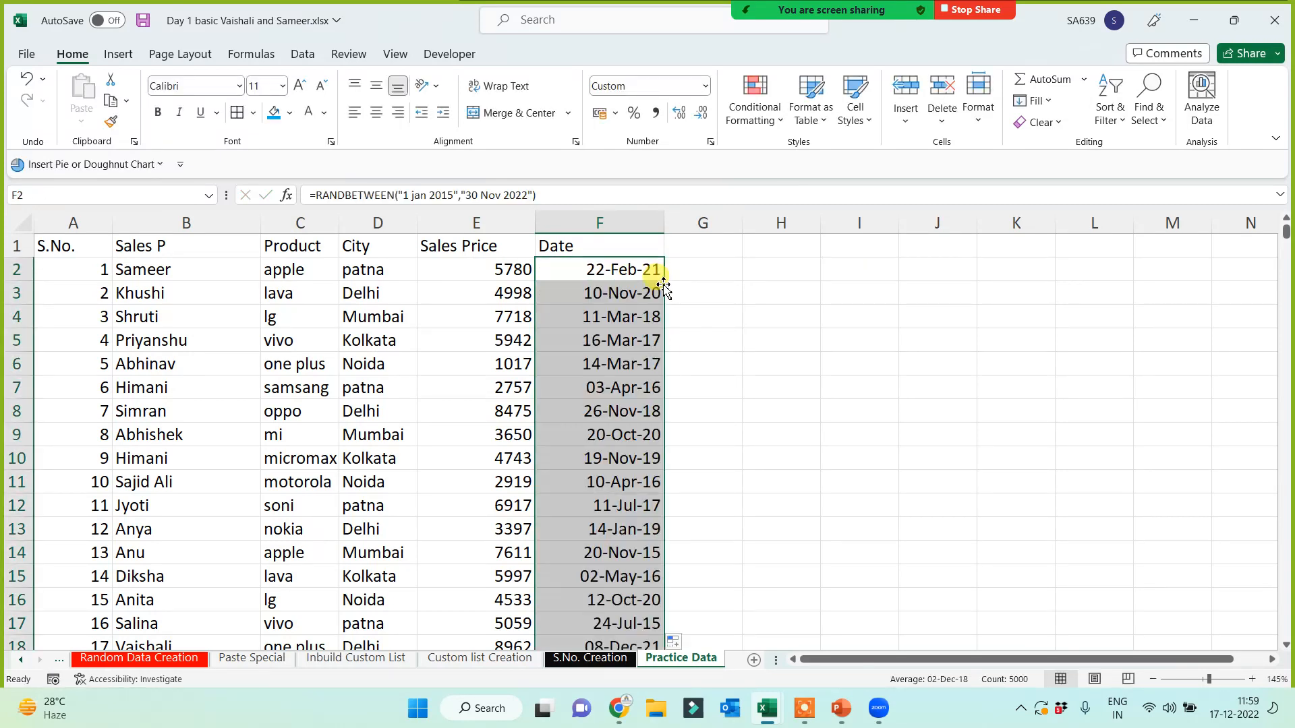
- Switch the filled dates to the Number format and on to Long Date, widening column F to fit them
left_click(705, 85)
left_click(660, 160)
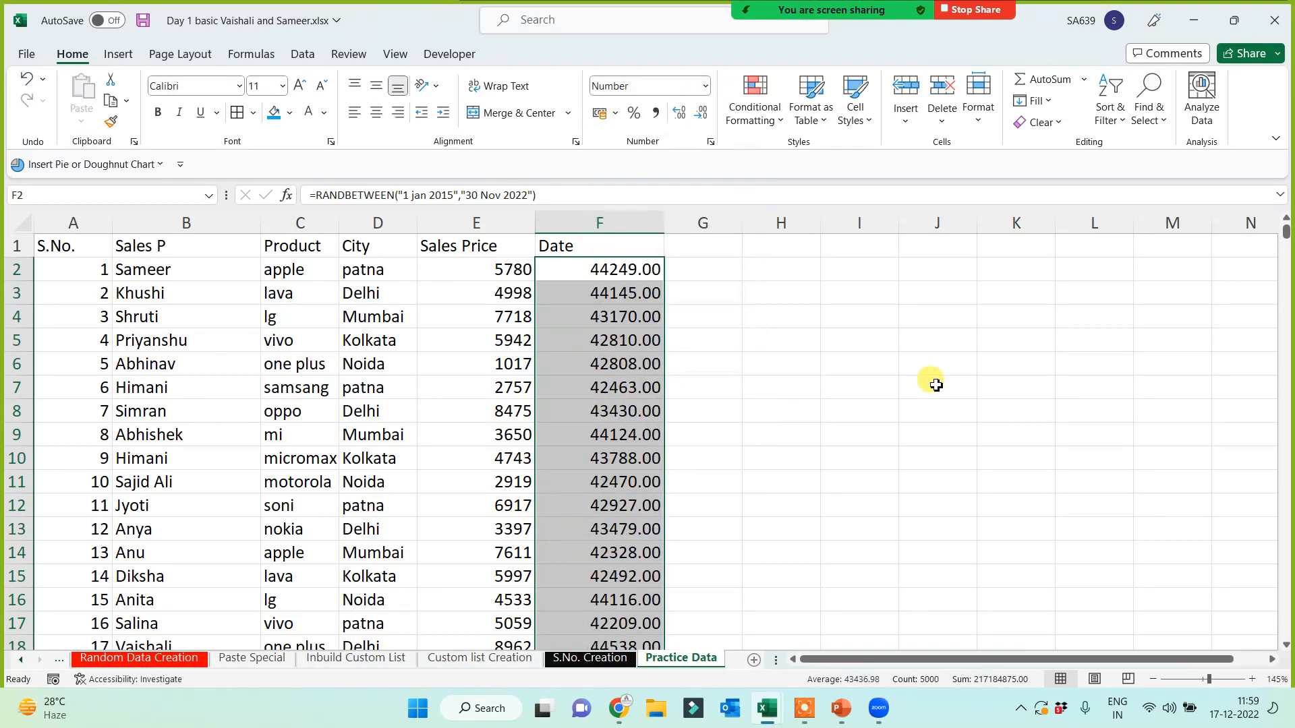
left_click(705, 86)
left_click(680, 320)
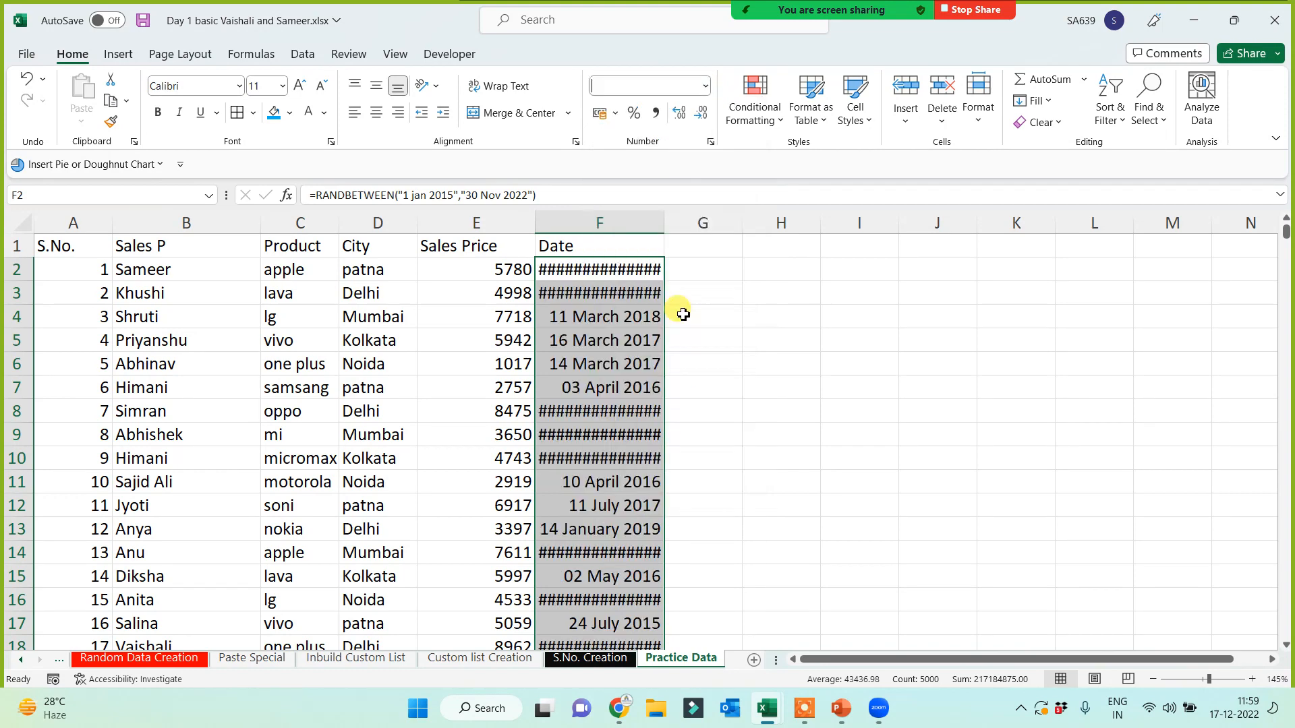
left_click_drag(662, 217, 706, 217)
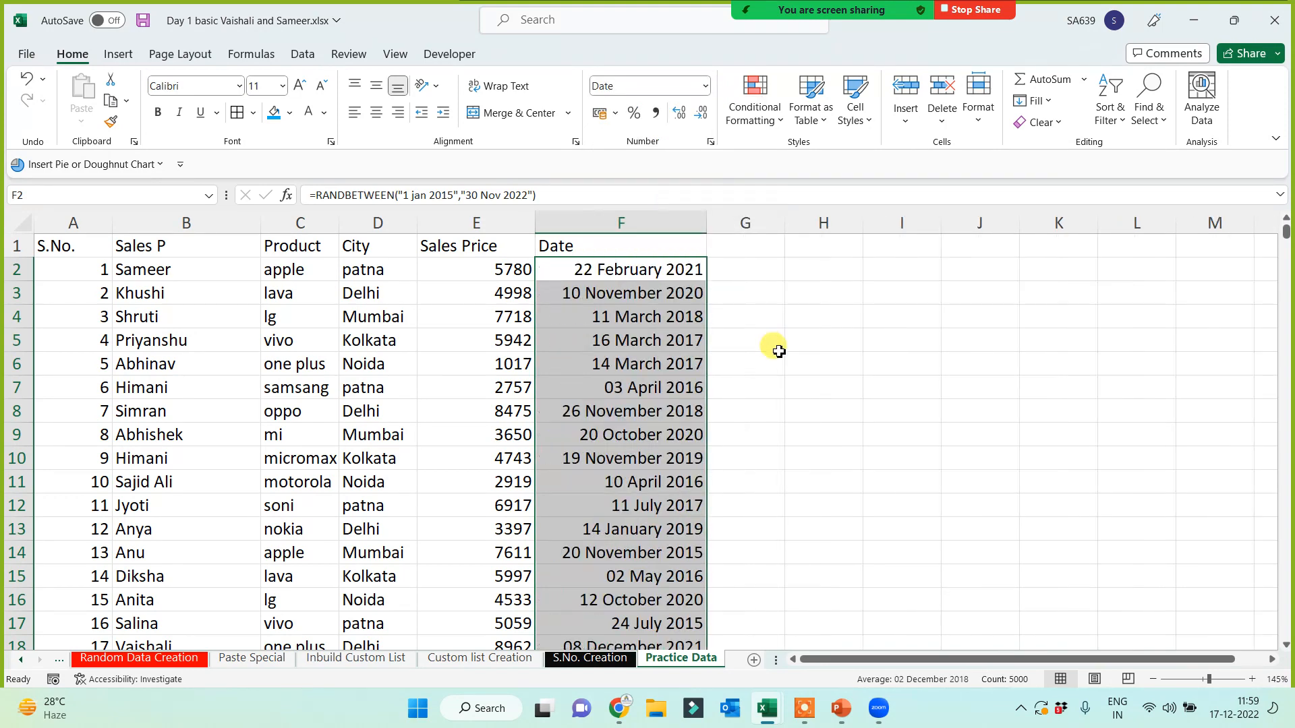
- Test the recalculation of the random dates by entering sdf in H6 and H4, and delete both test entries
left_click(823, 364)
type("sdf")
key("Return")
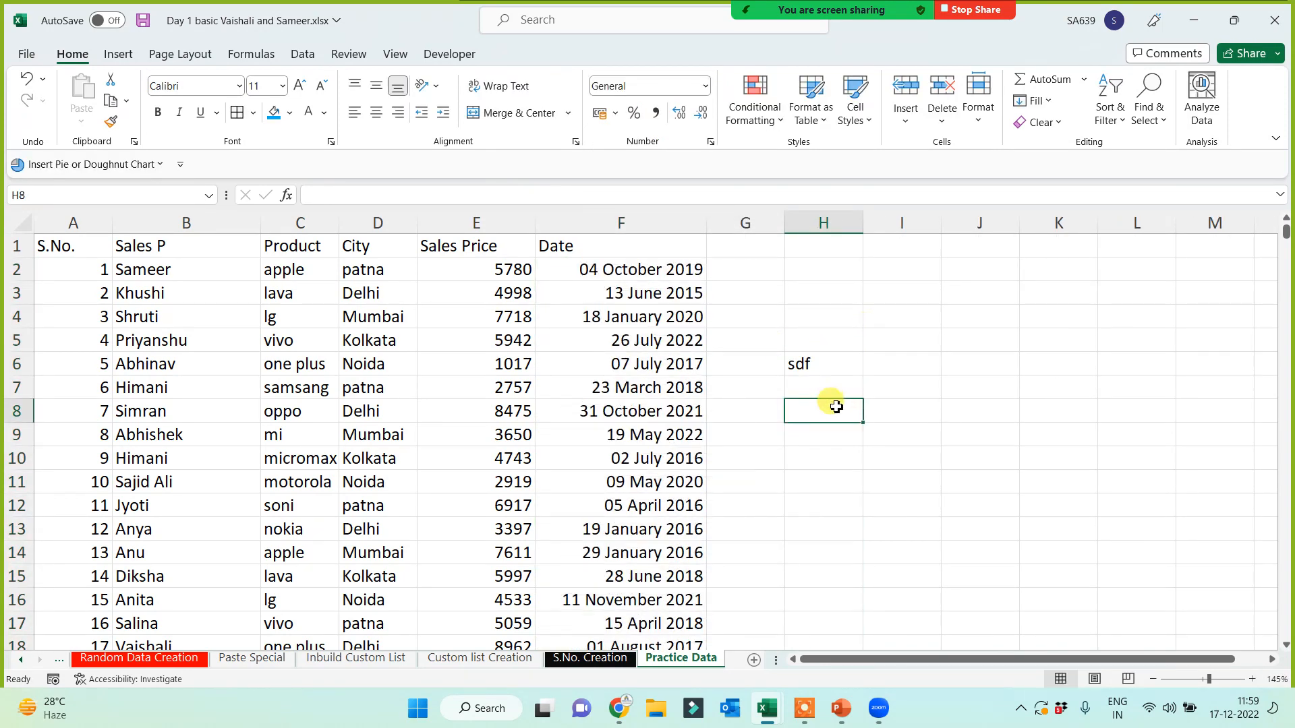
left_click(686, 266)
left_click(814, 310)
type("sdf")
left_click(827, 417)
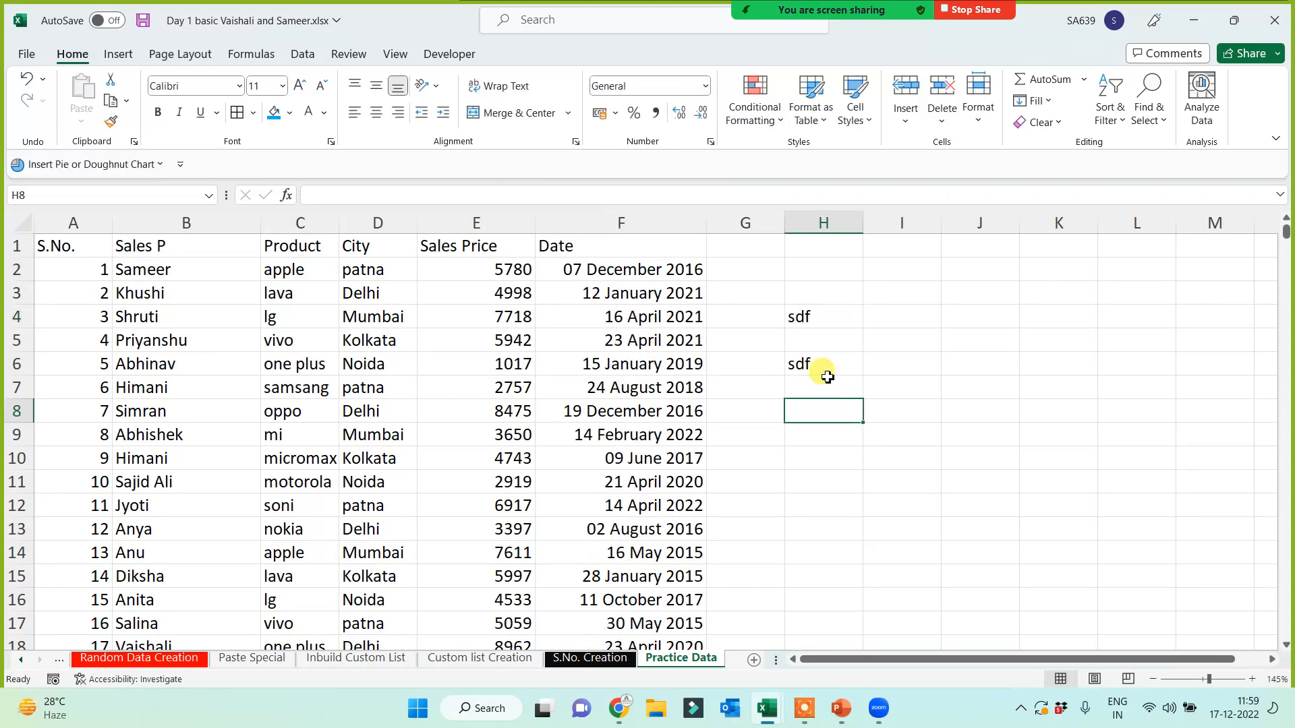
left_click_drag(823, 300, 823, 402)
key("Delete")
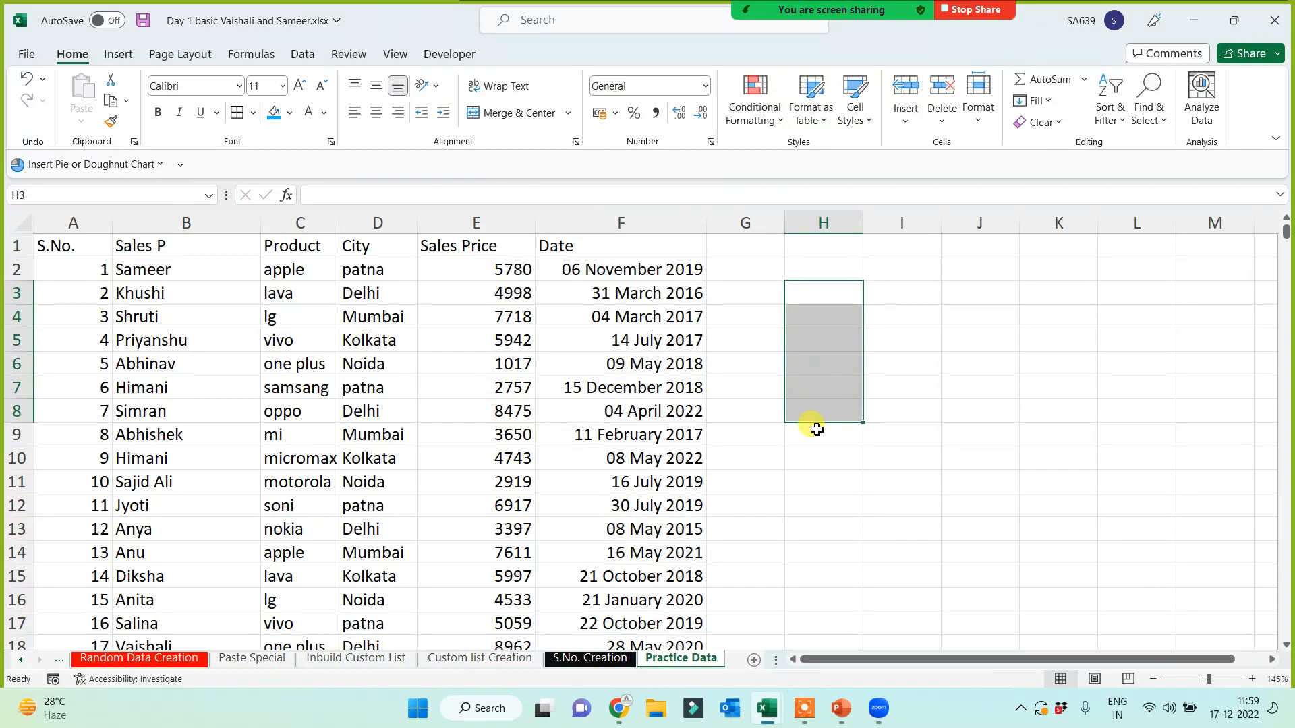
- Copy the Date column and paste it over itself with Paste Special as Values to replace the formulas
left_click(607, 222)
key("ctrl+c")
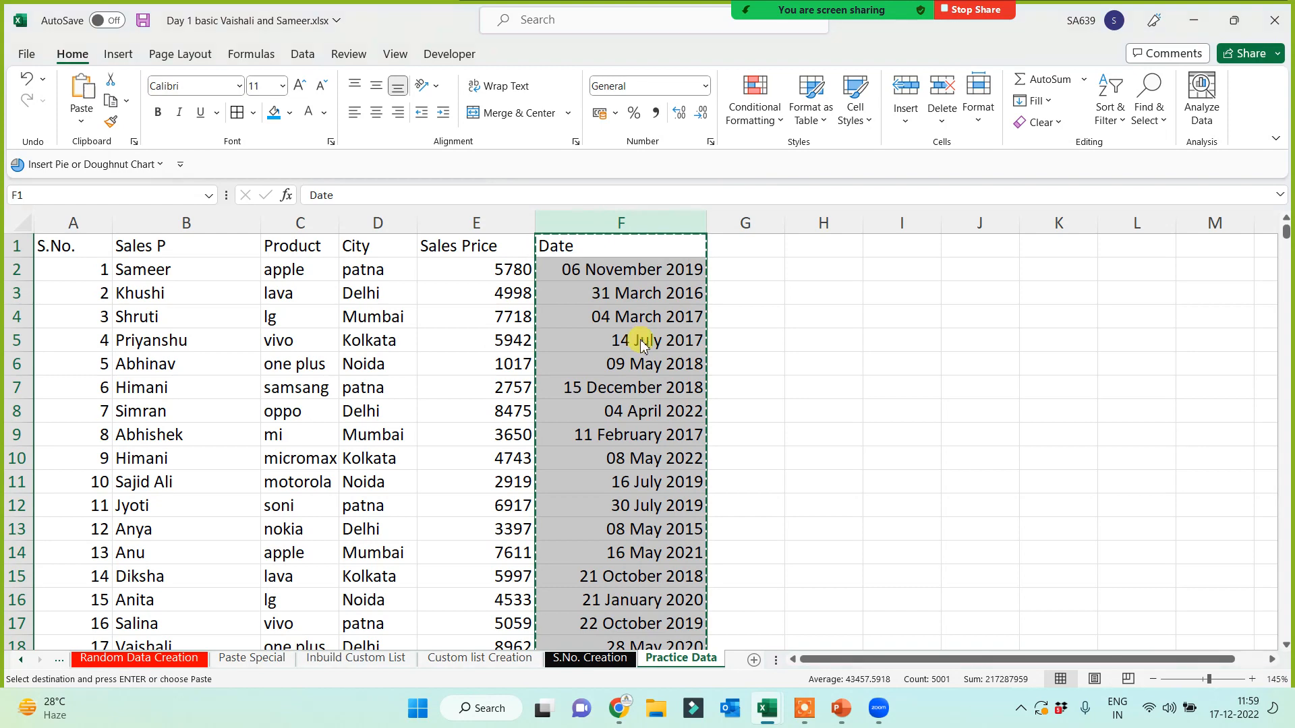
right_click(642, 340)
left_click(694, 485)
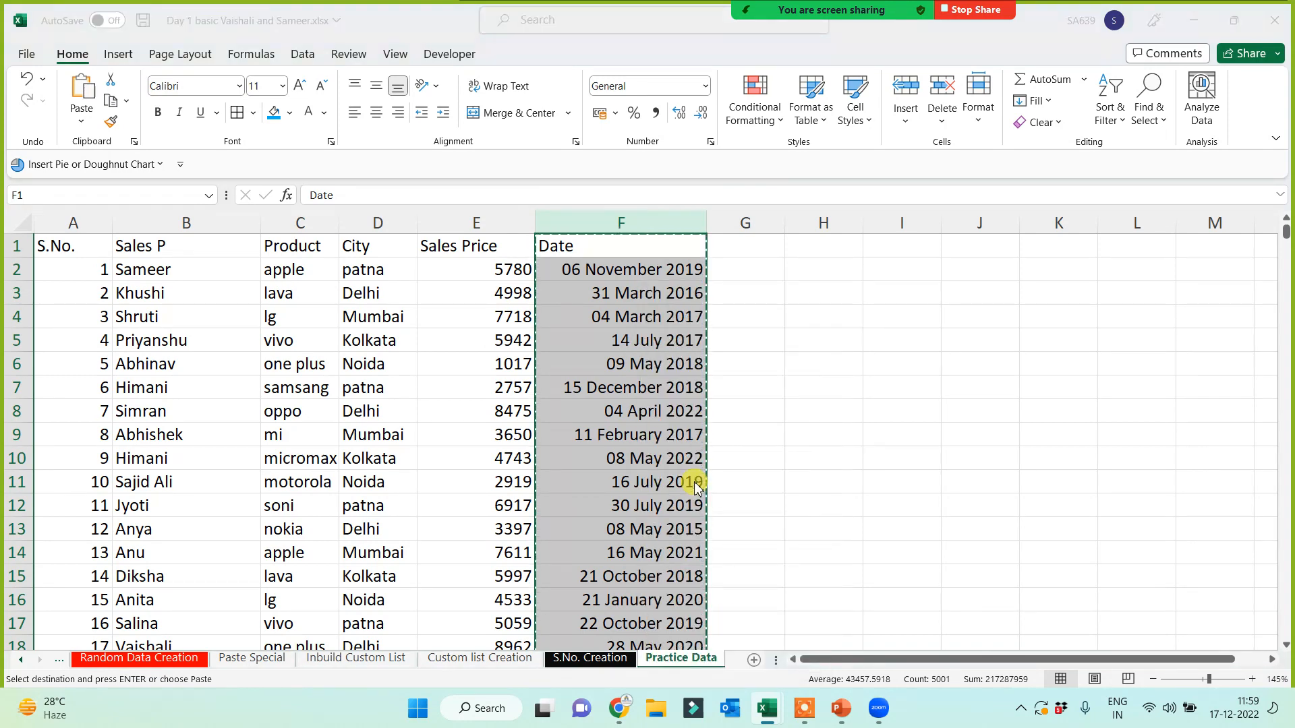
left_click(533, 448)
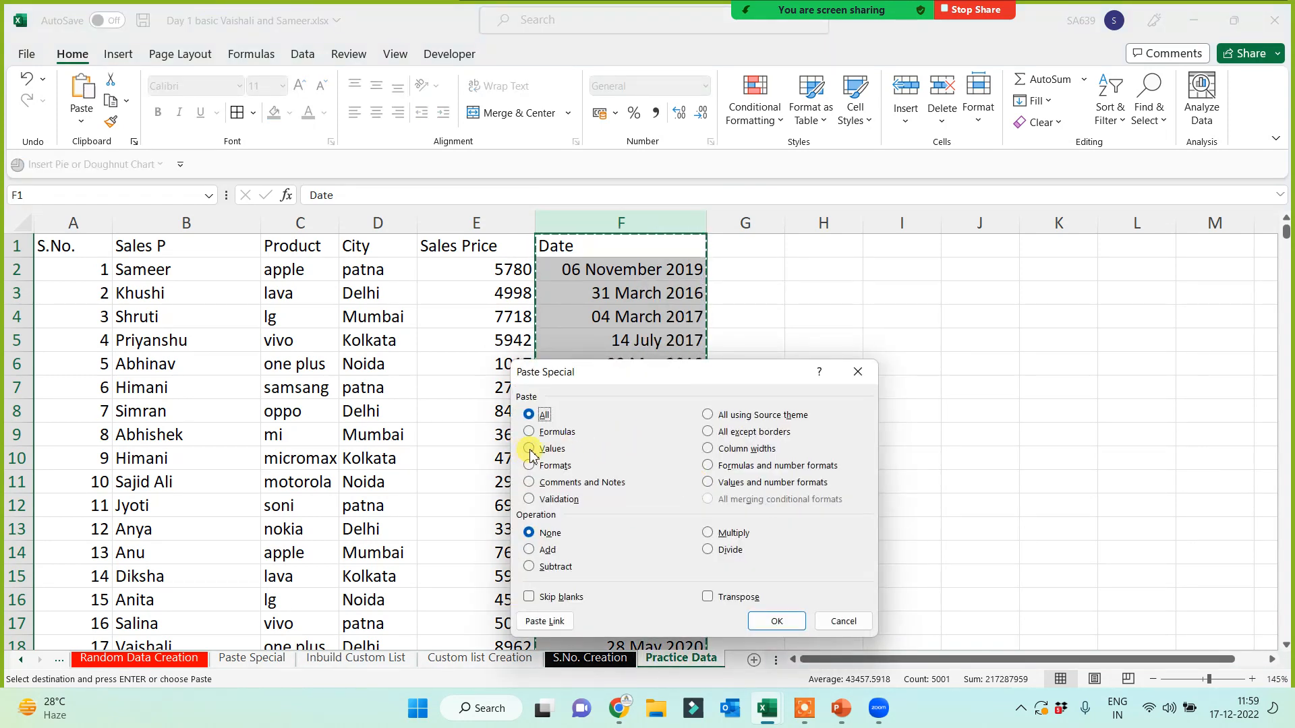
left_click(765, 624)
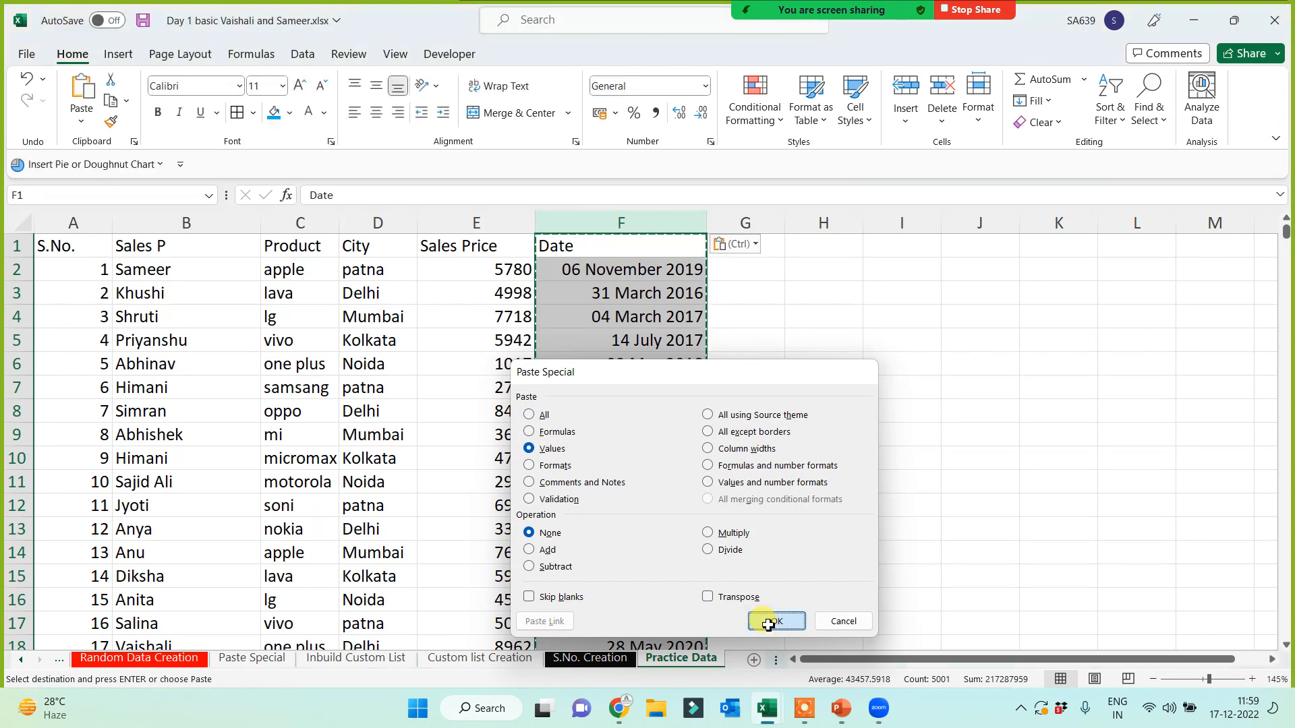
left_click(818, 433)
key("Escape")
left_click(836, 357)
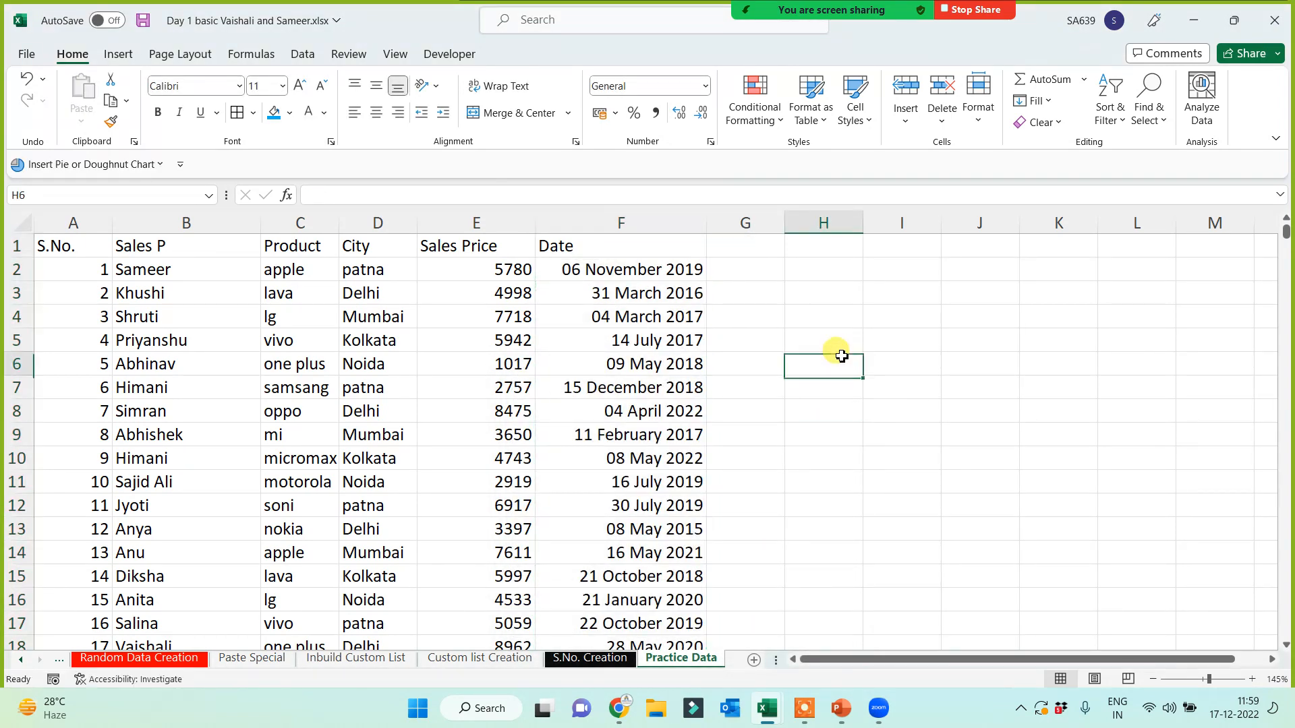
scroll(840, 378, "down", 2)
scroll(841, 383, "up", 2)
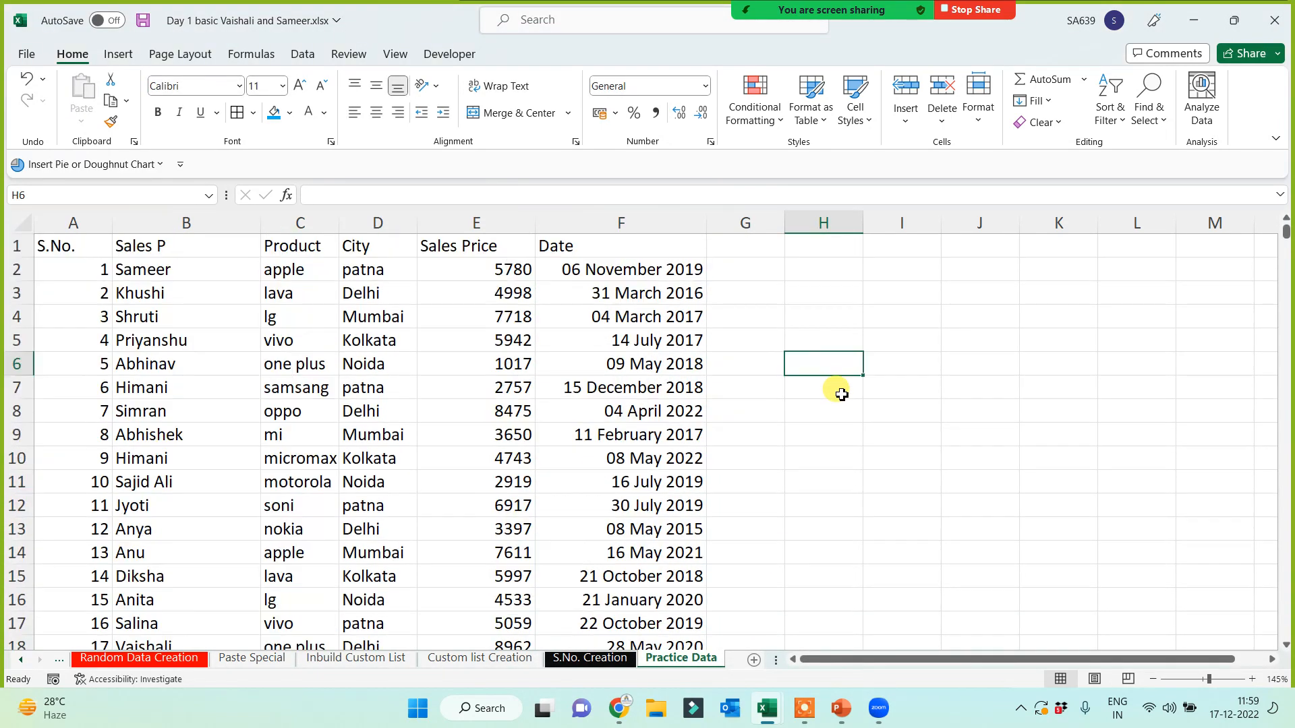
left_click(847, 339)
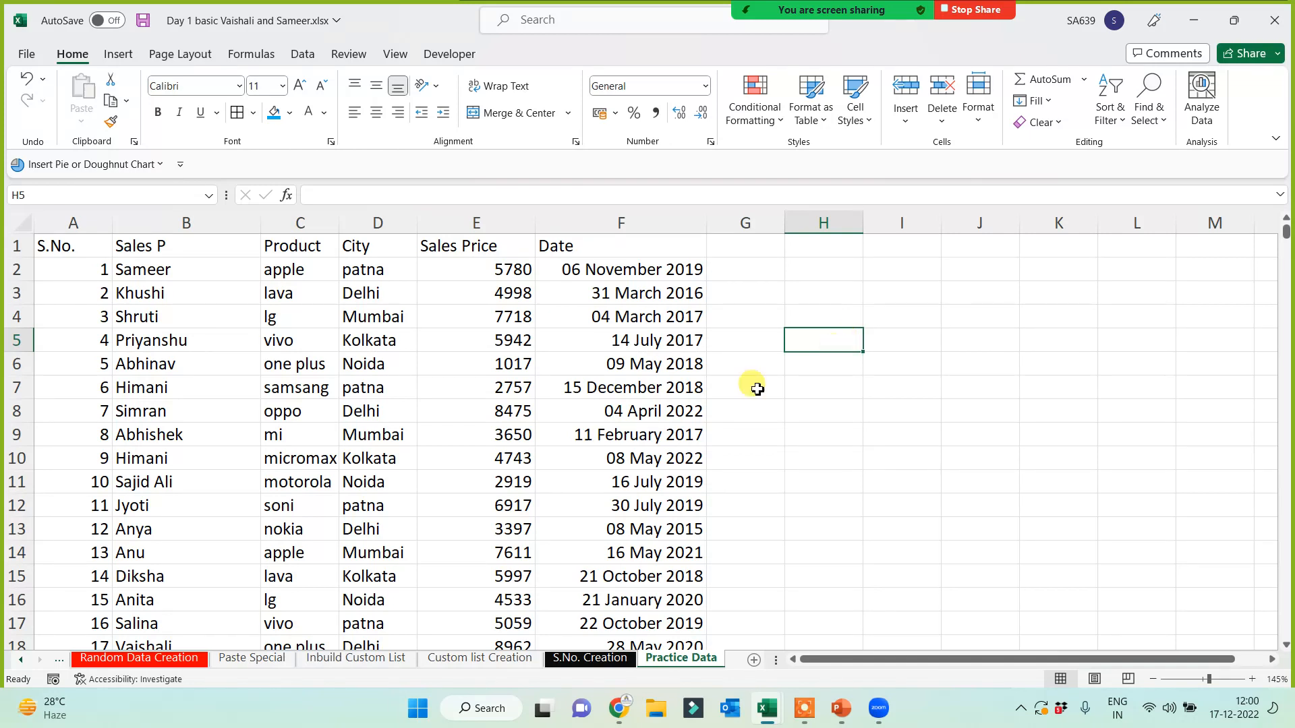
left_click_drag(303, 270, 300, 482)
left_click(403, 394)
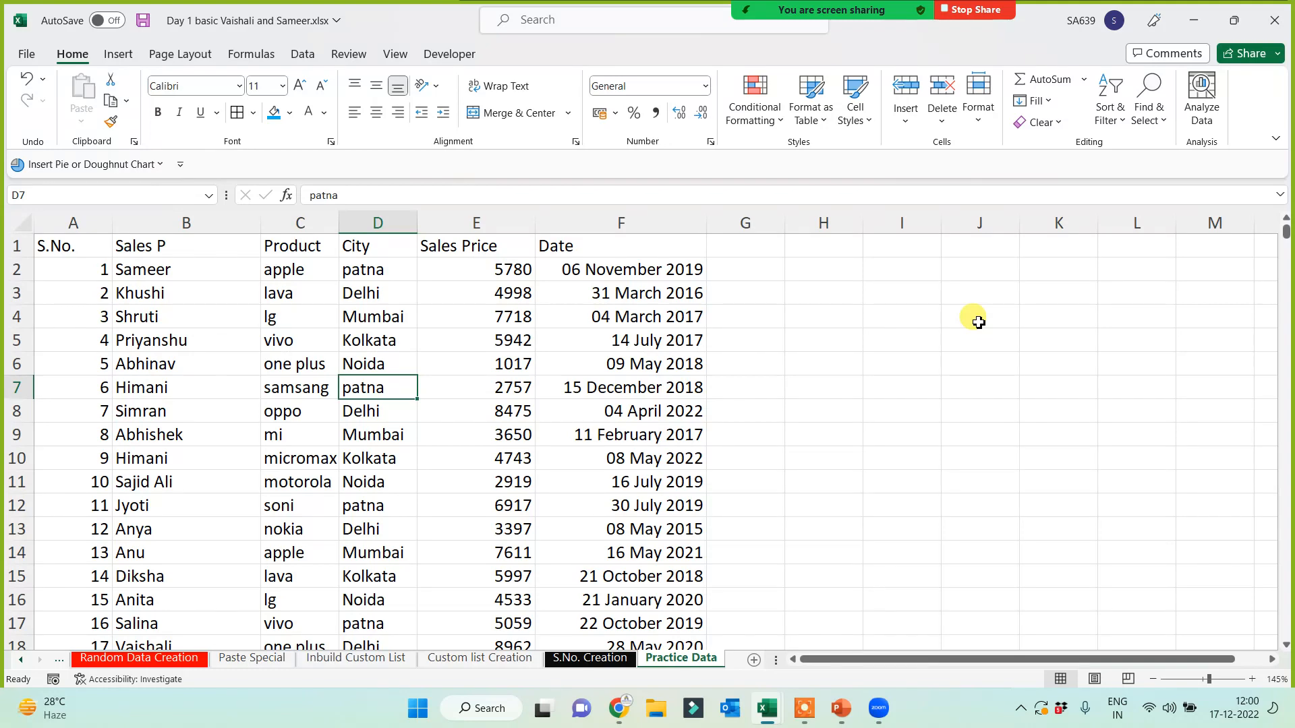
- Insert an empty column before Product and enter the header Mob No. in C1
left_click(279, 216)
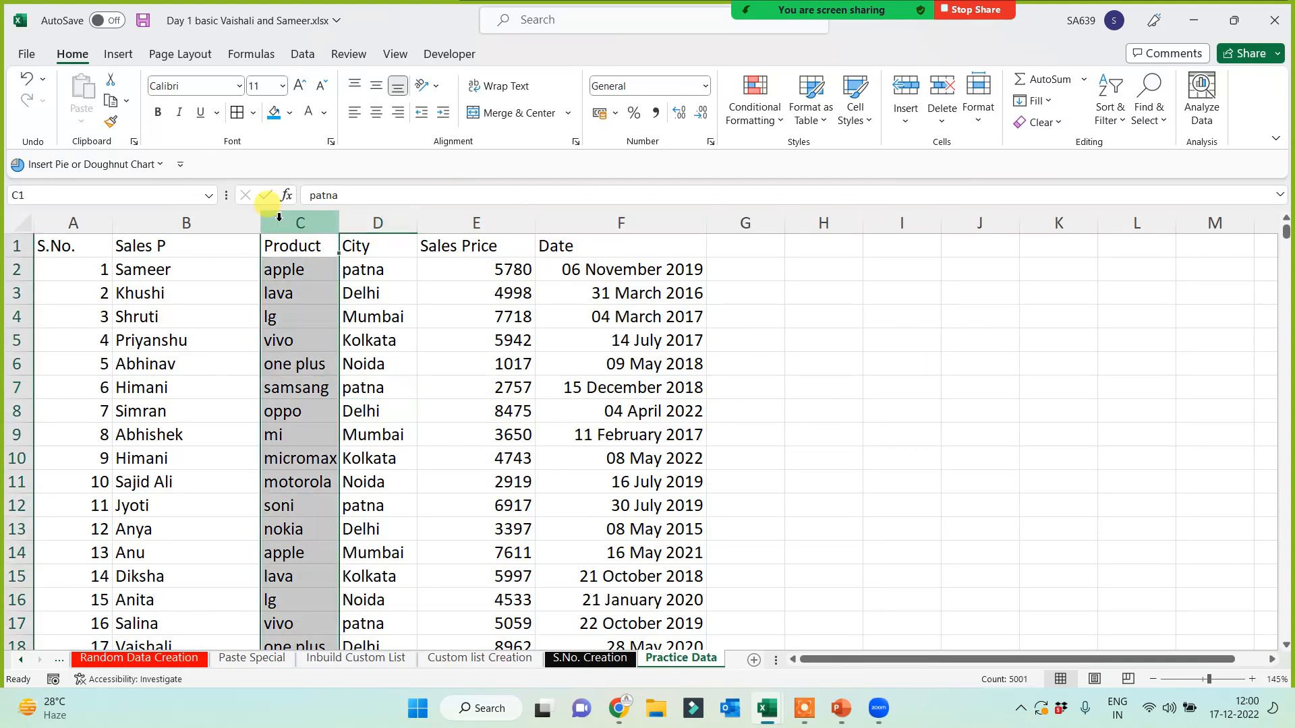
right_click(275, 212)
key("Escape")
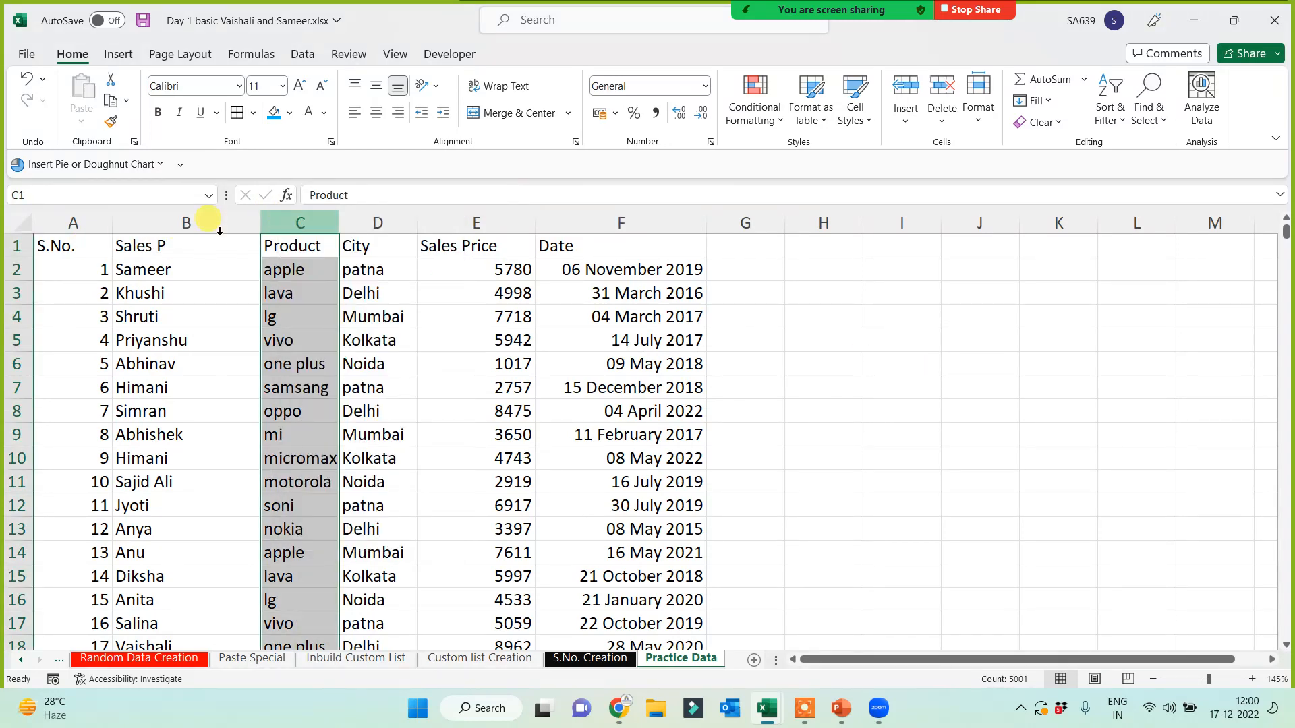
left_click(255, 224)
left_click(280, 223)
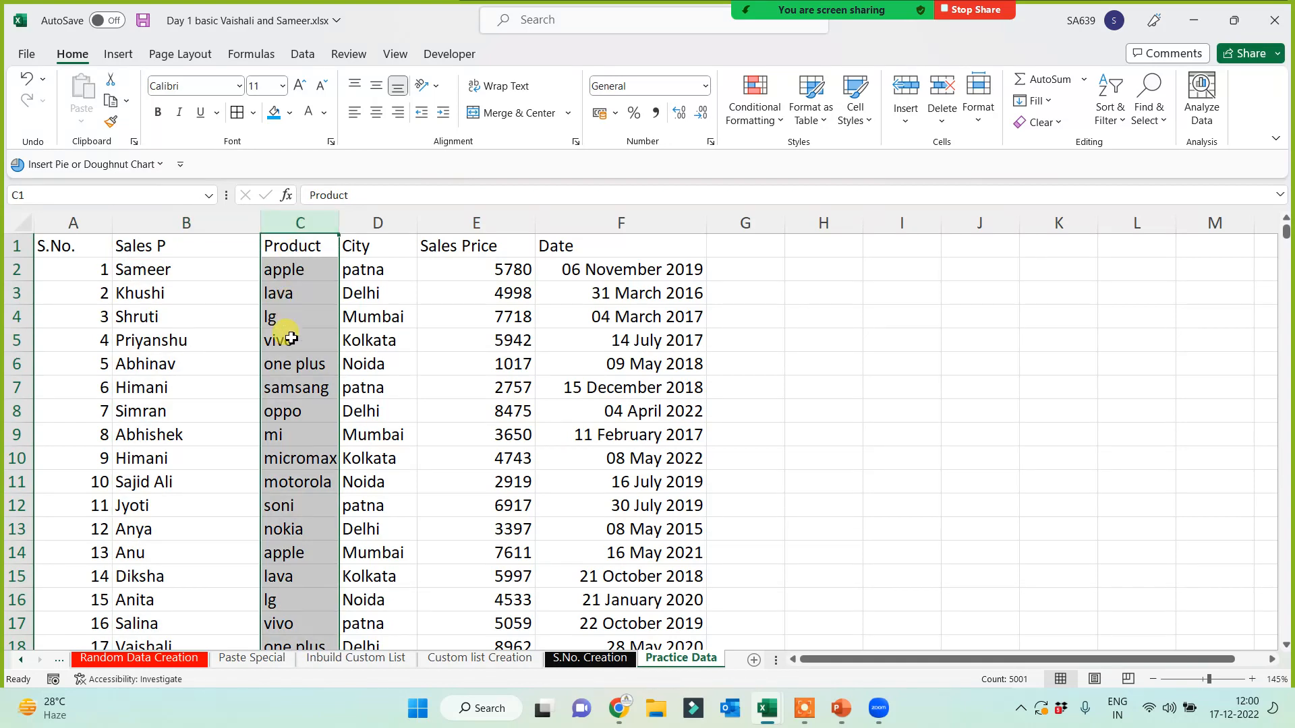
right_click(301, 219)
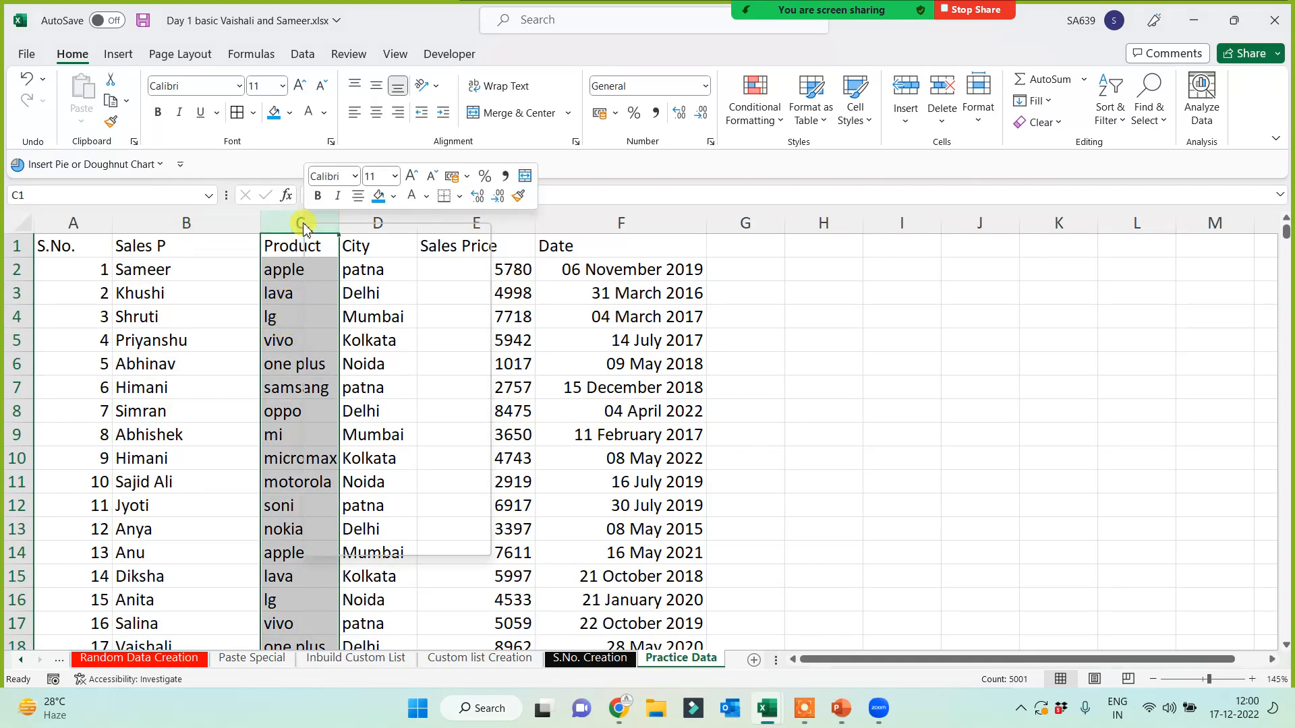
left_click(335, 396)
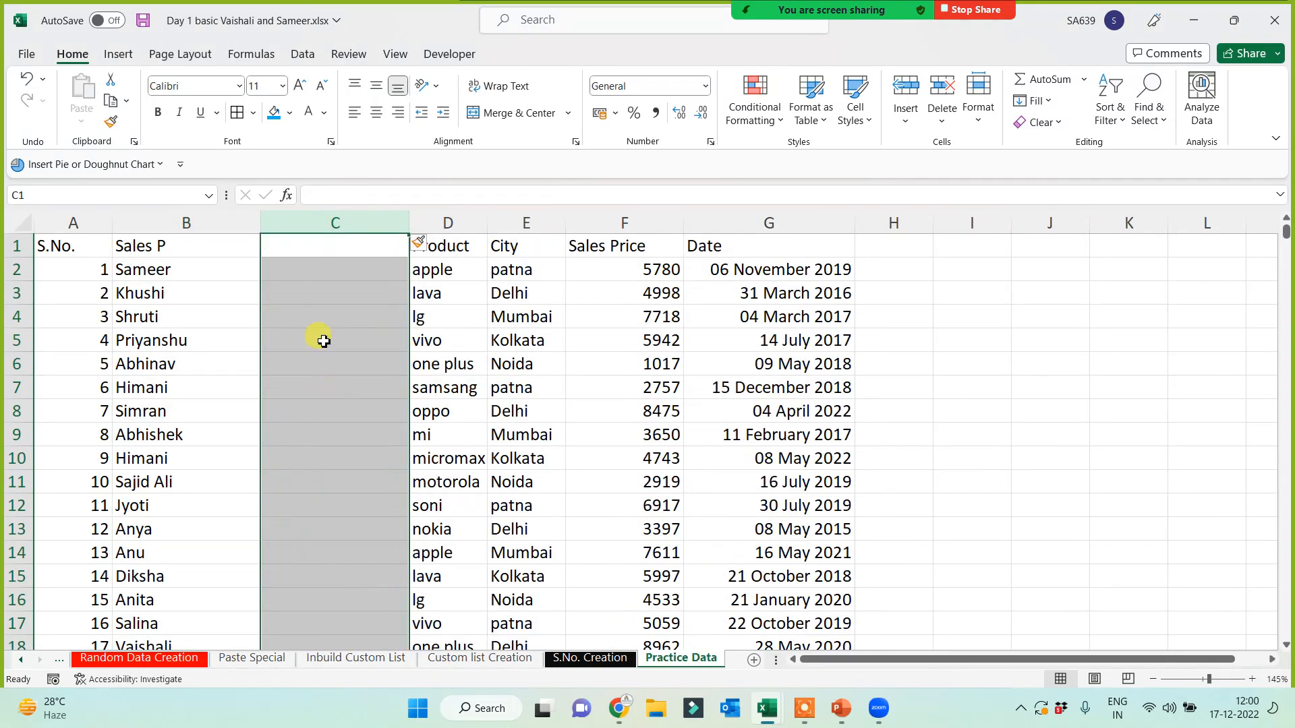
left_click(306, 248)
type("Mob No.")
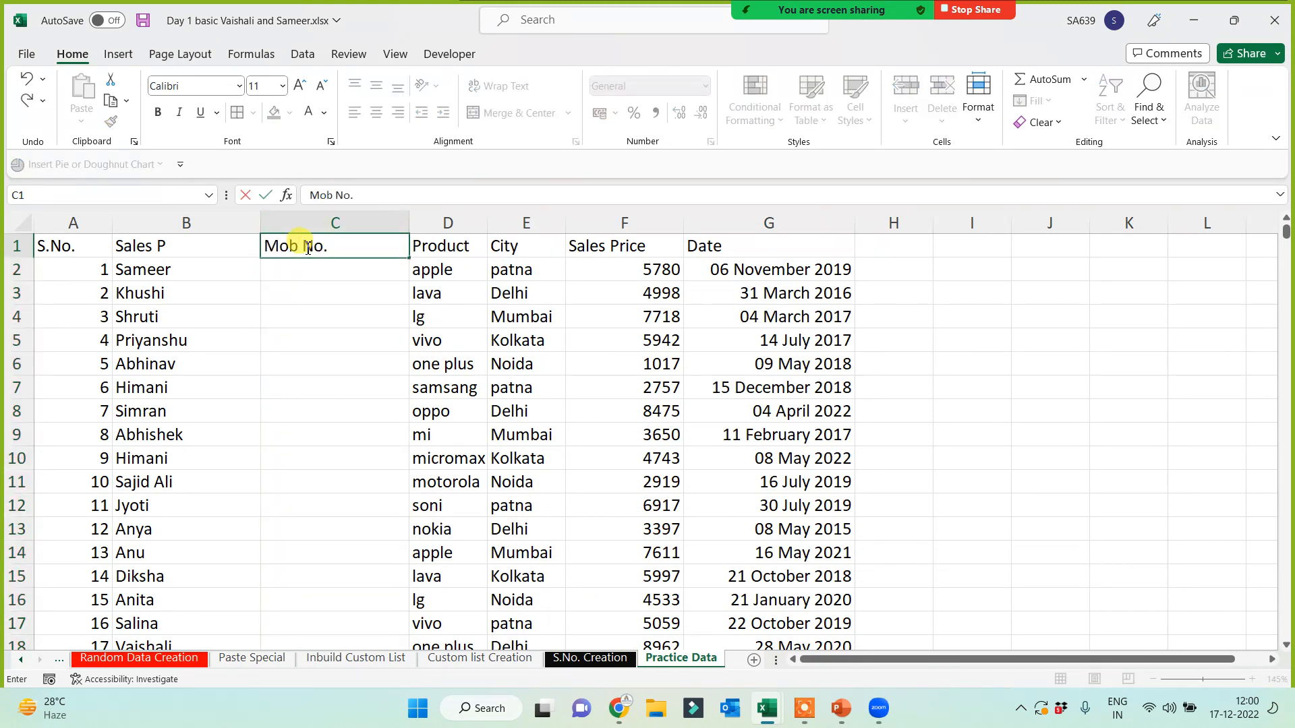
key("Return")
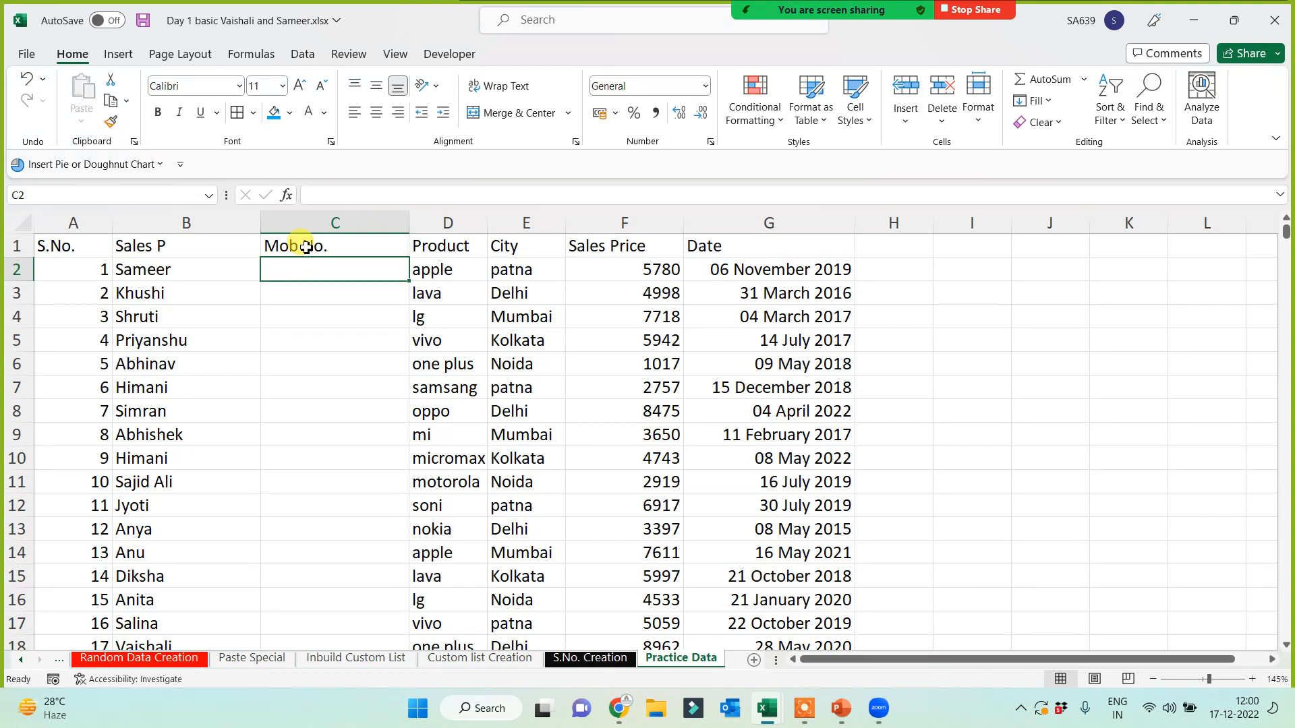
type("=rand")
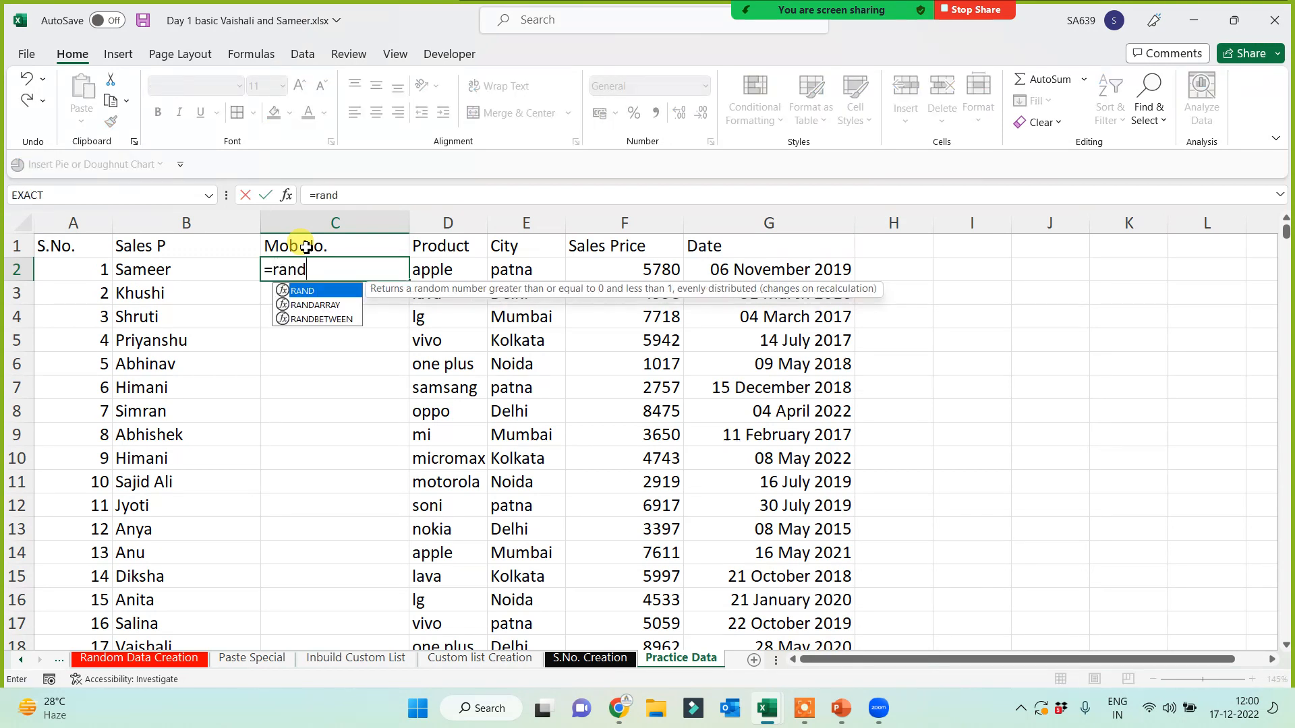
key("Down")
key("Down")
key("Tab")
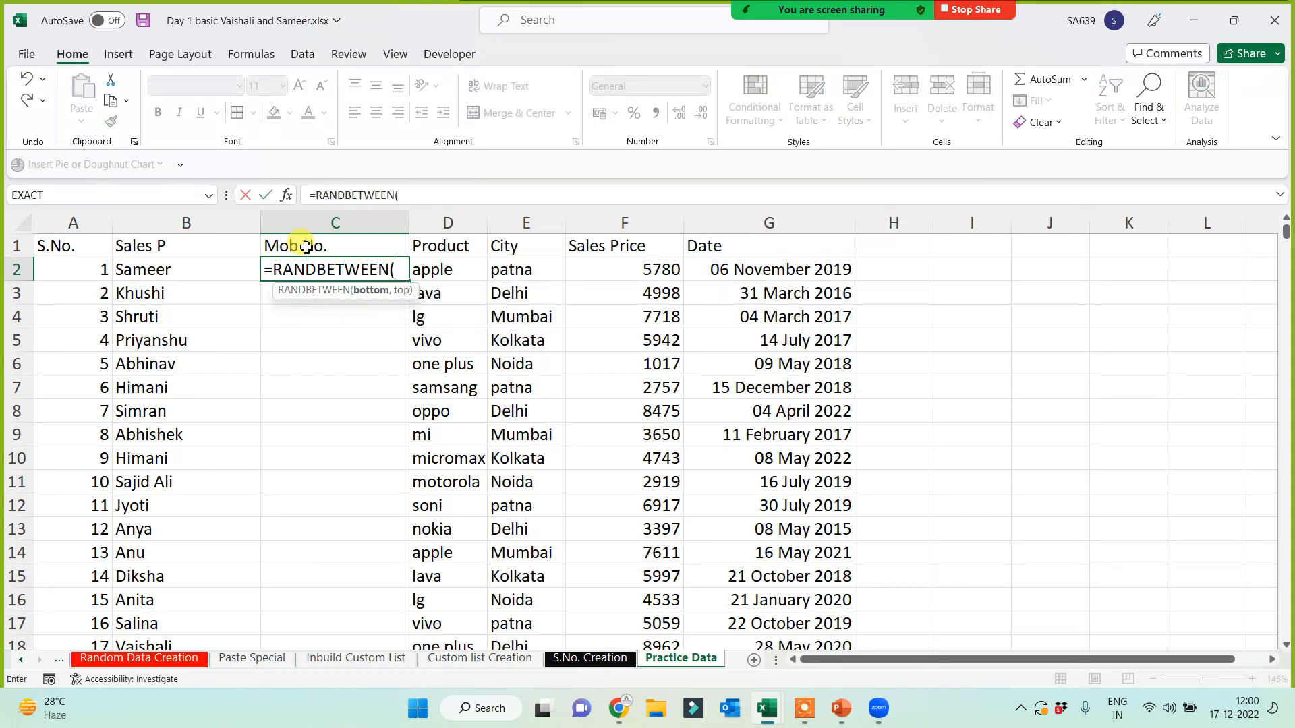
type("8888888888")
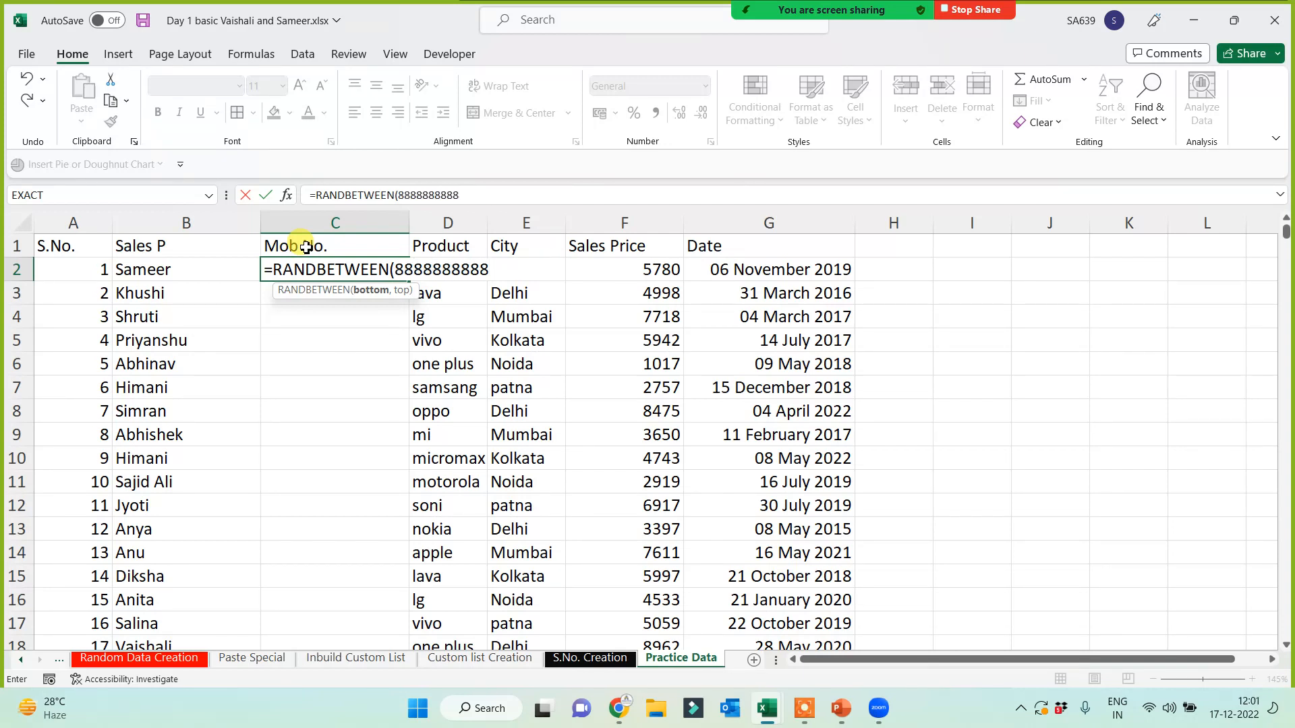
type(",9999999999")
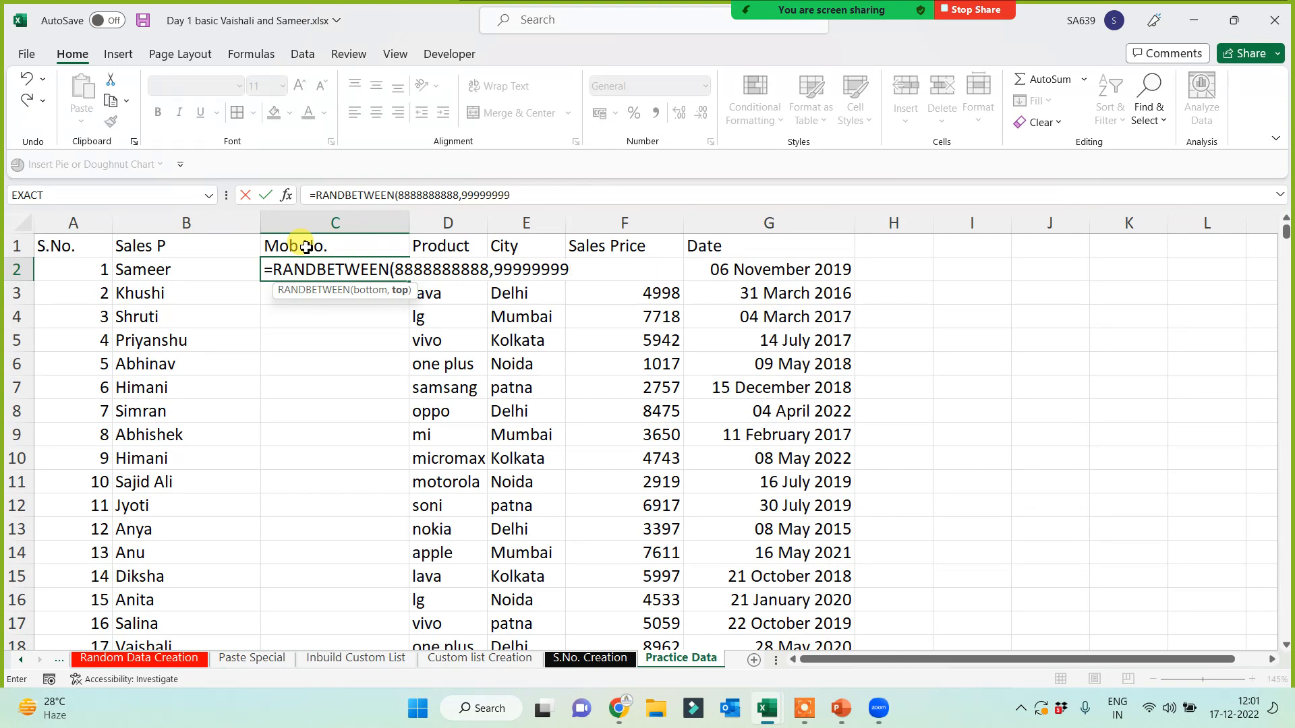
key("Return")
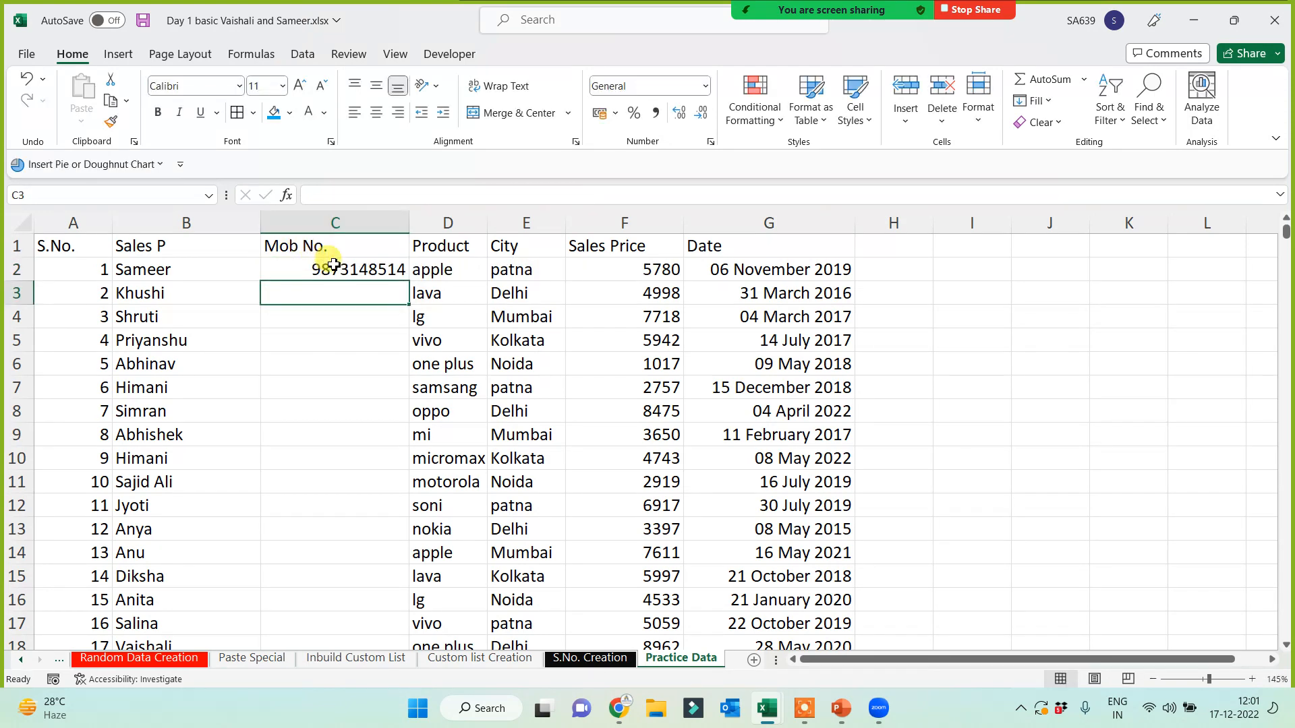
left_click(324, 265)
double_click(409, 280)
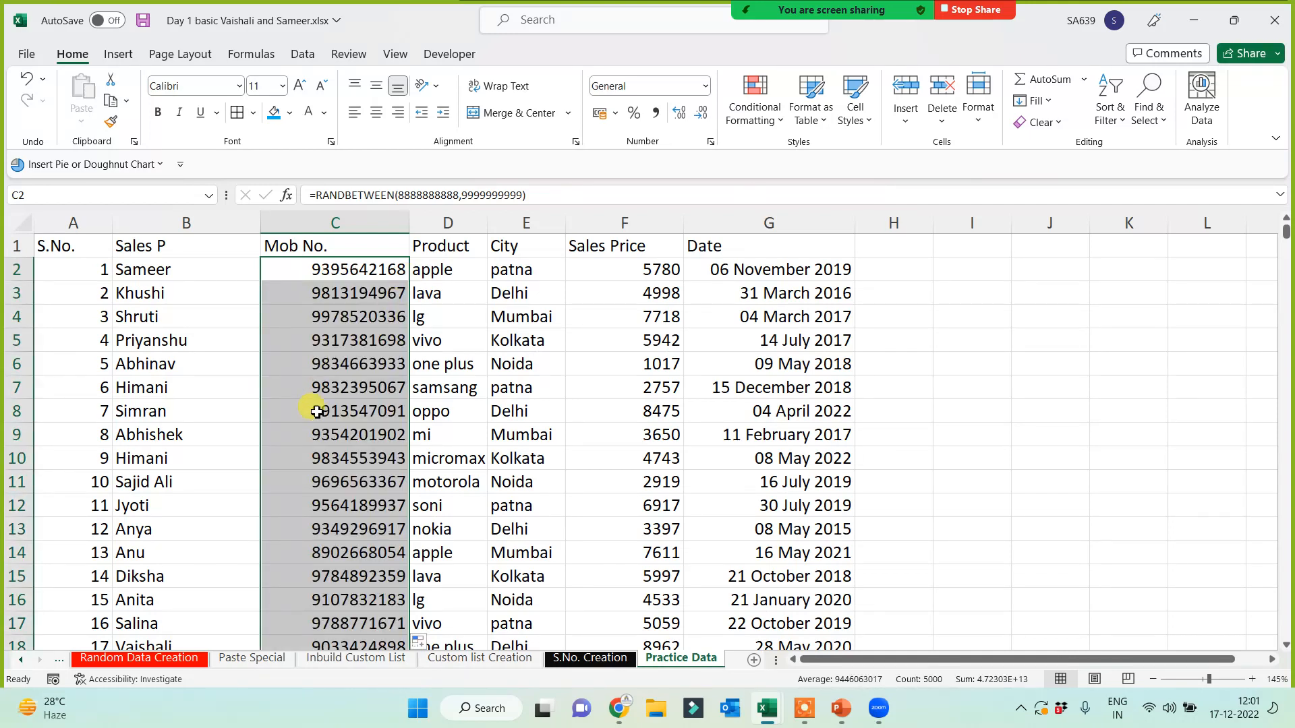
- Copy the filled Mob No. cells and paste them over themselves with Paste Special as Values to replace the formulas
key("ctrl+c")
key("ctrl+alt+v")
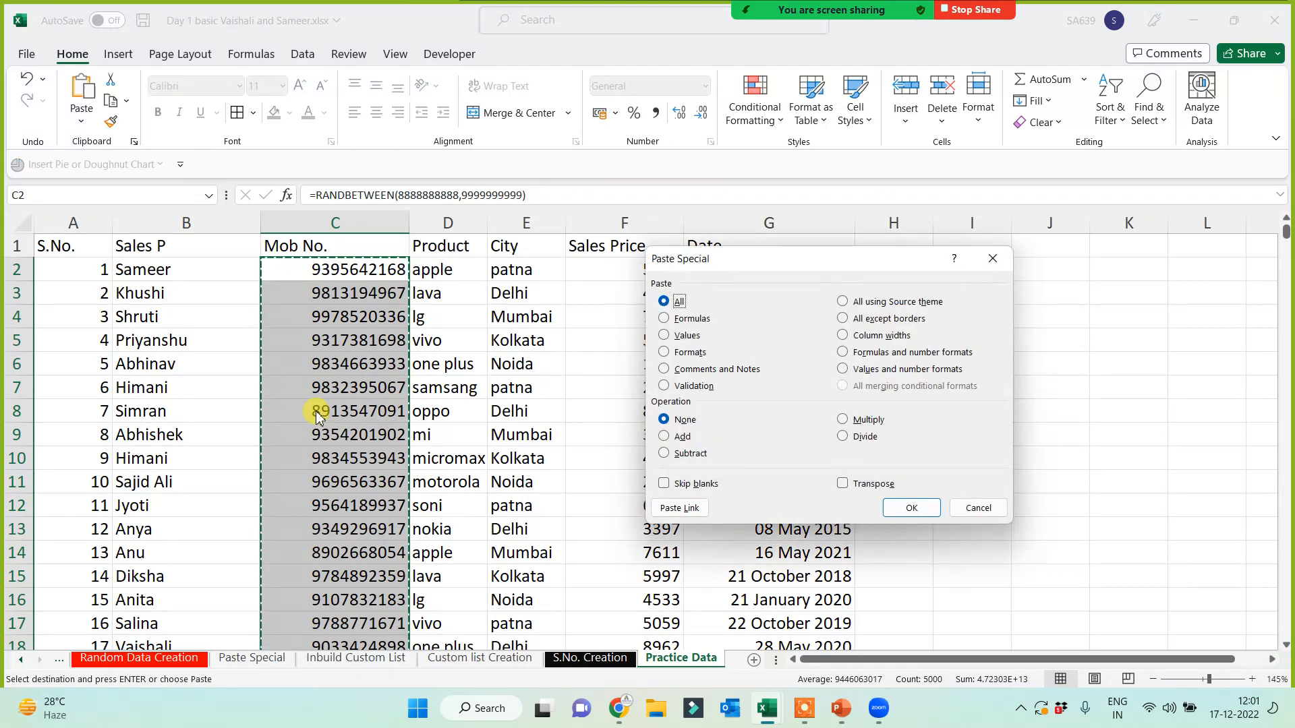
key("v")
key("Return")
key("Escape")
left_click(294, 430)
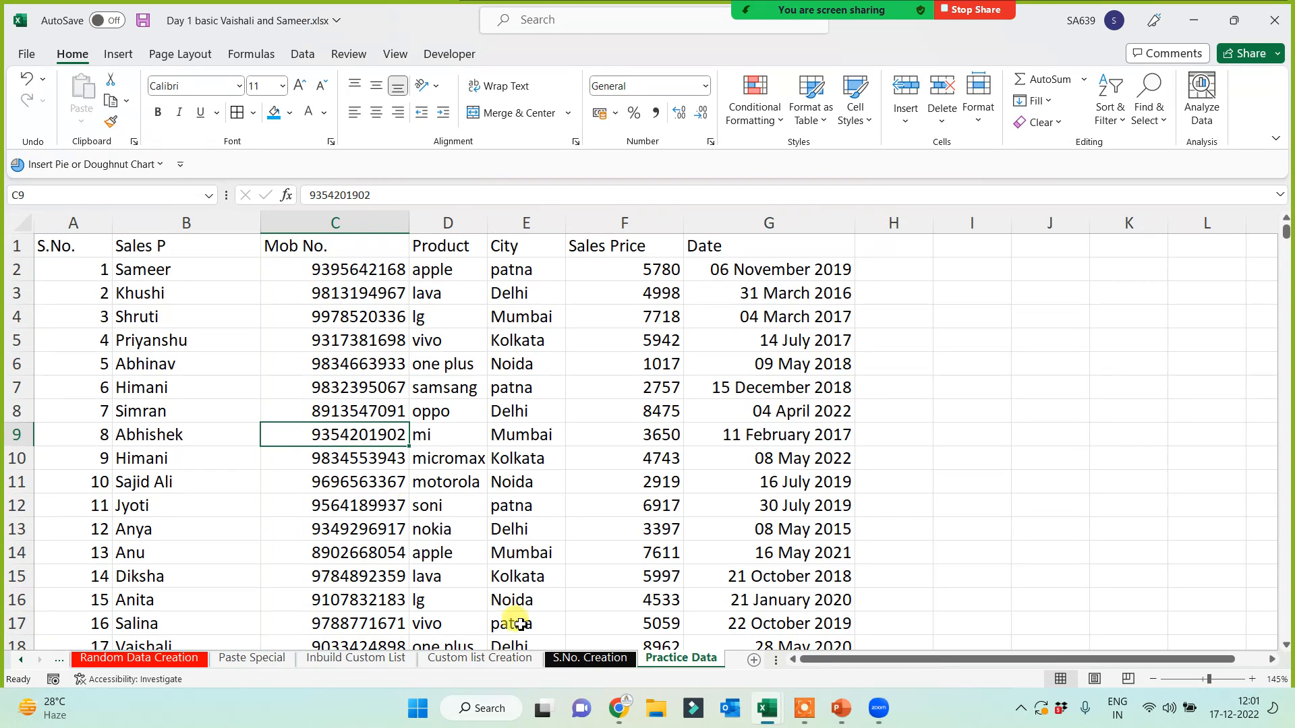
left_click(695, 548)
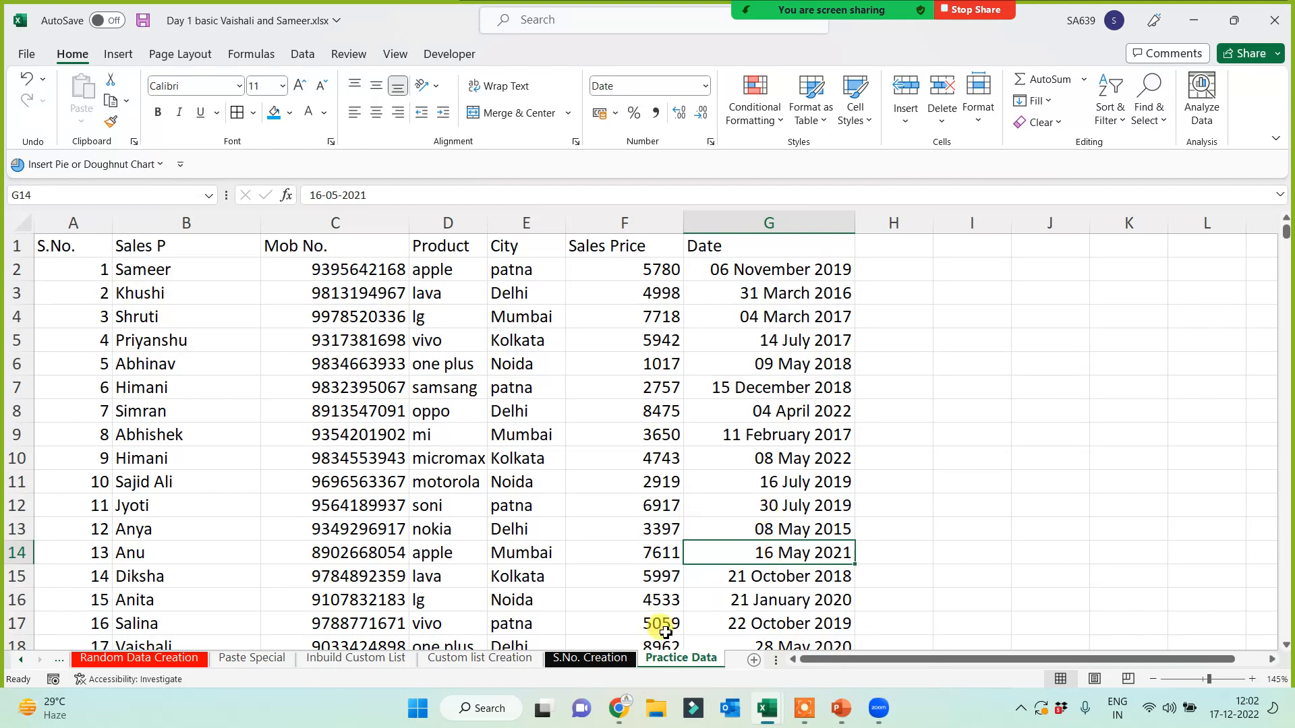
left_click(964, 324)
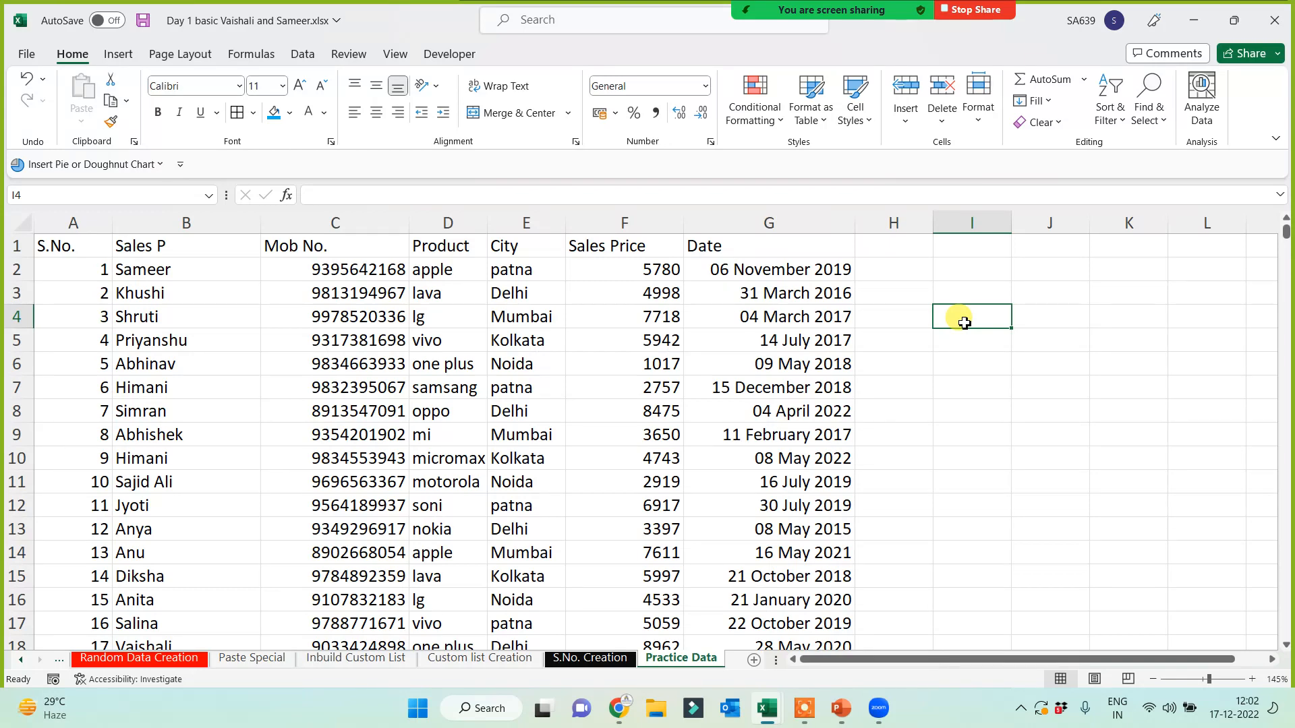
left_click(976, 396)
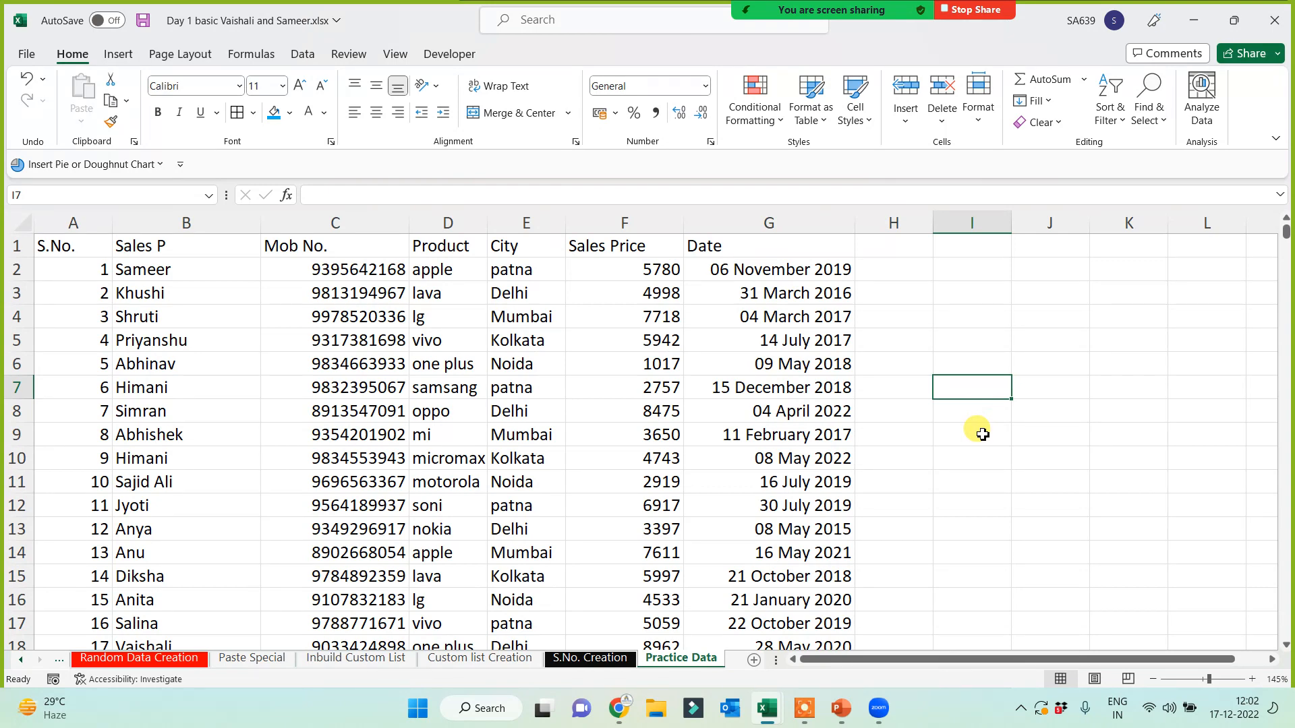
left_click(957, 483)
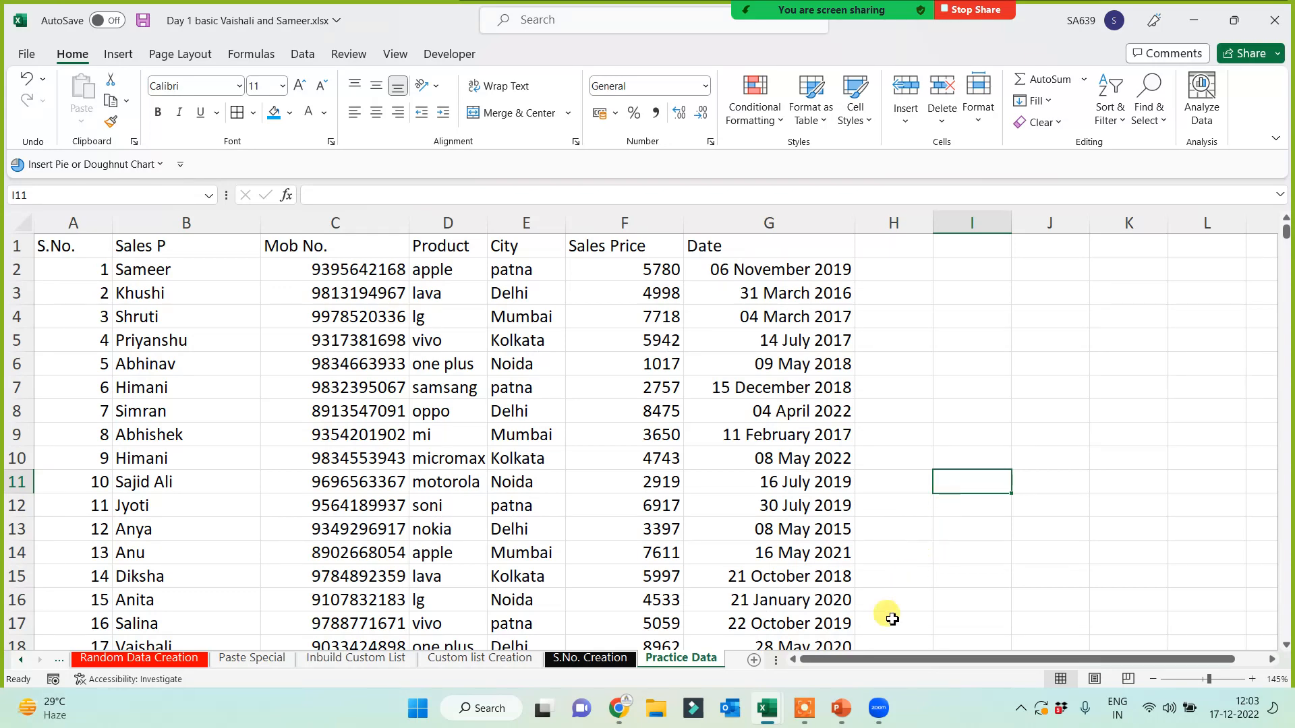
left_click(802, 718)
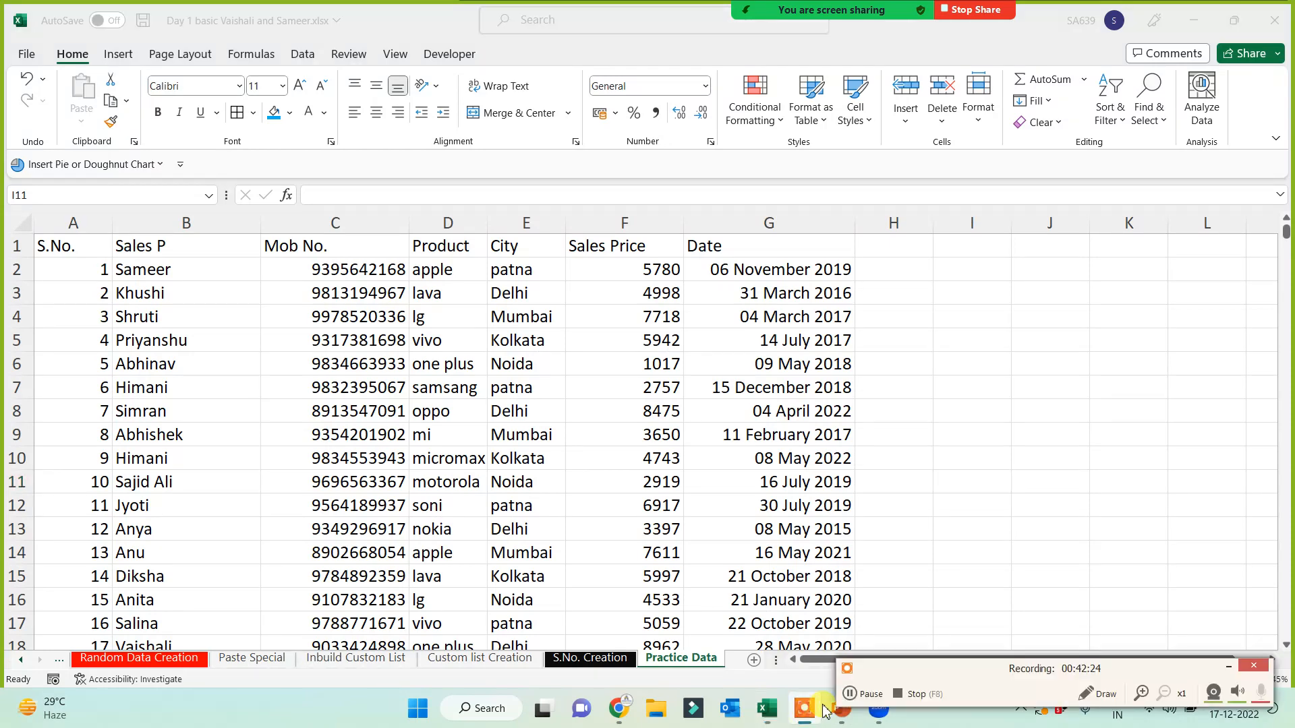